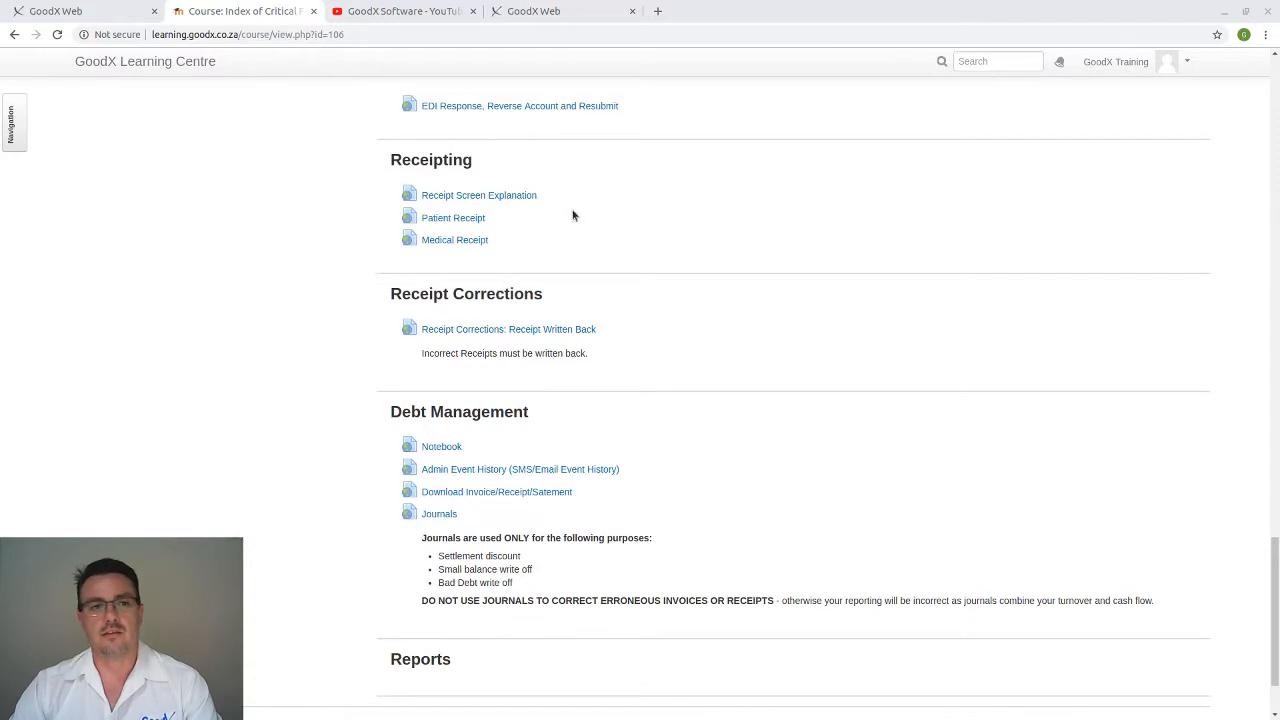
Look through the critical functions index on the course page, from the workflow wheel to the Debt Management and Reports sections.
scroll(586, 218, "up", 2)
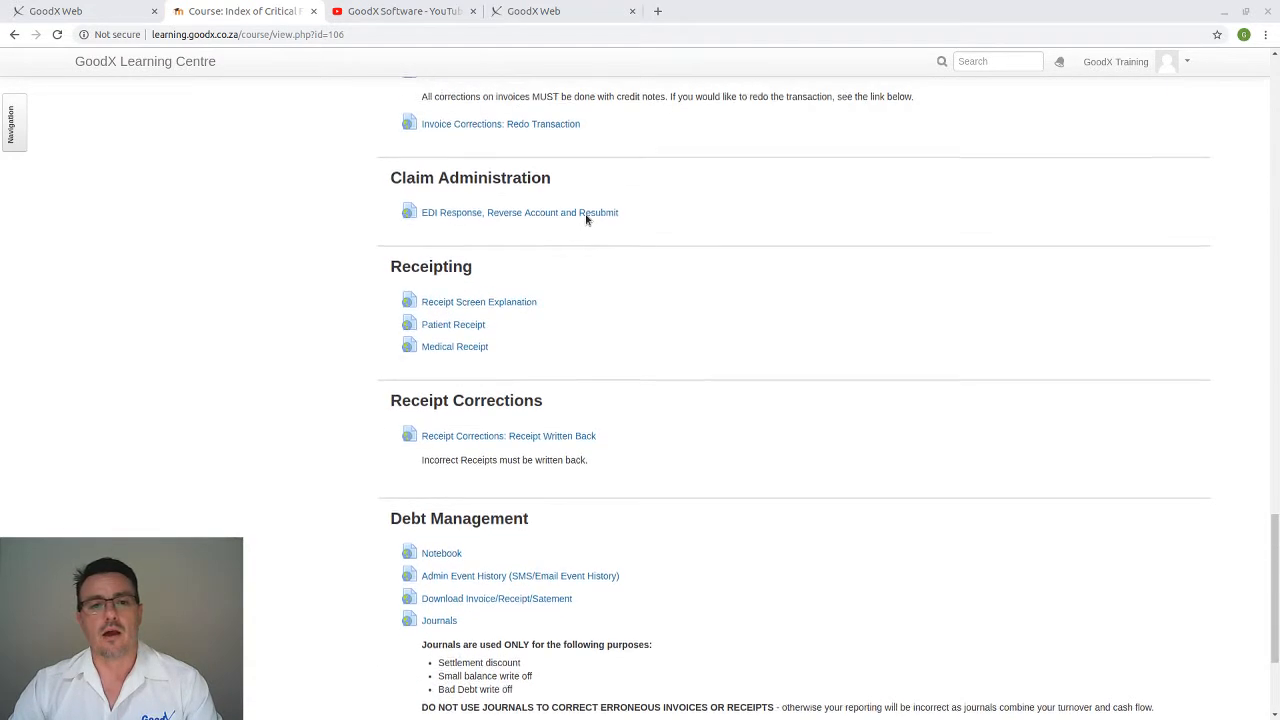
scroll(586, 218, "up", 1)
scroll(586, 219, "down", 2)
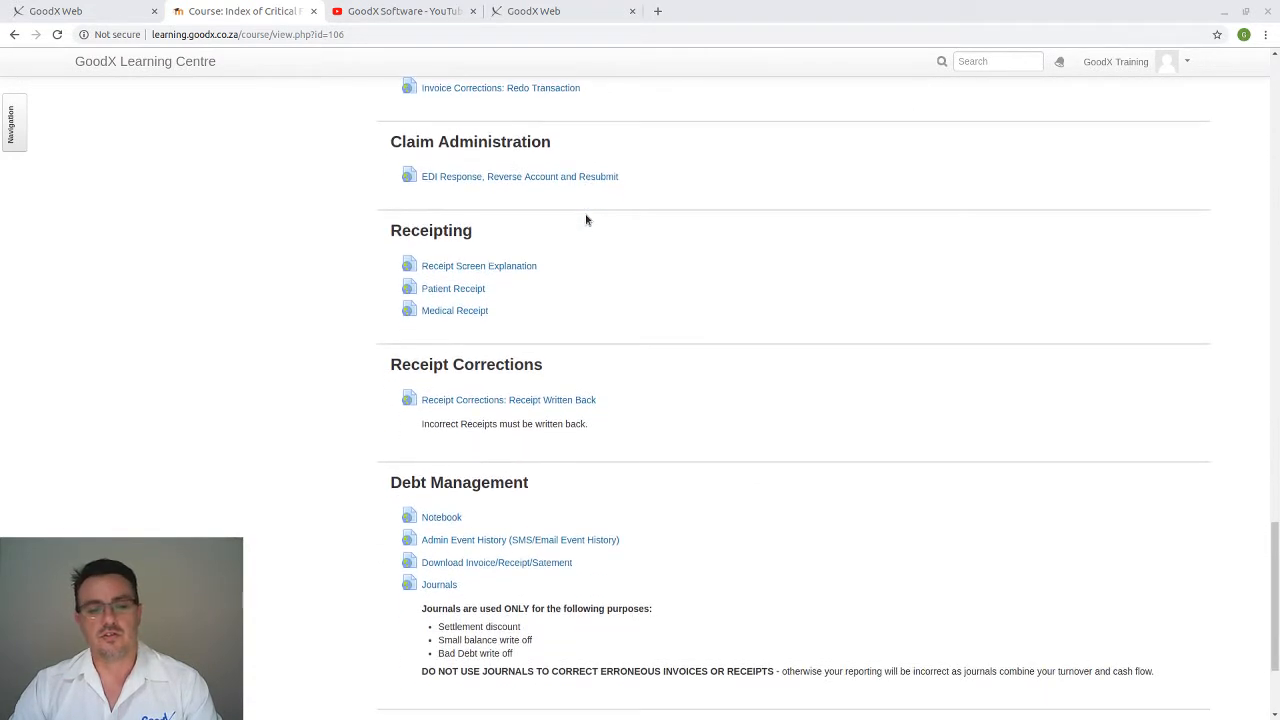
scroll(586, 219, "down", 1)
scroll(585, 228, "up", 7)
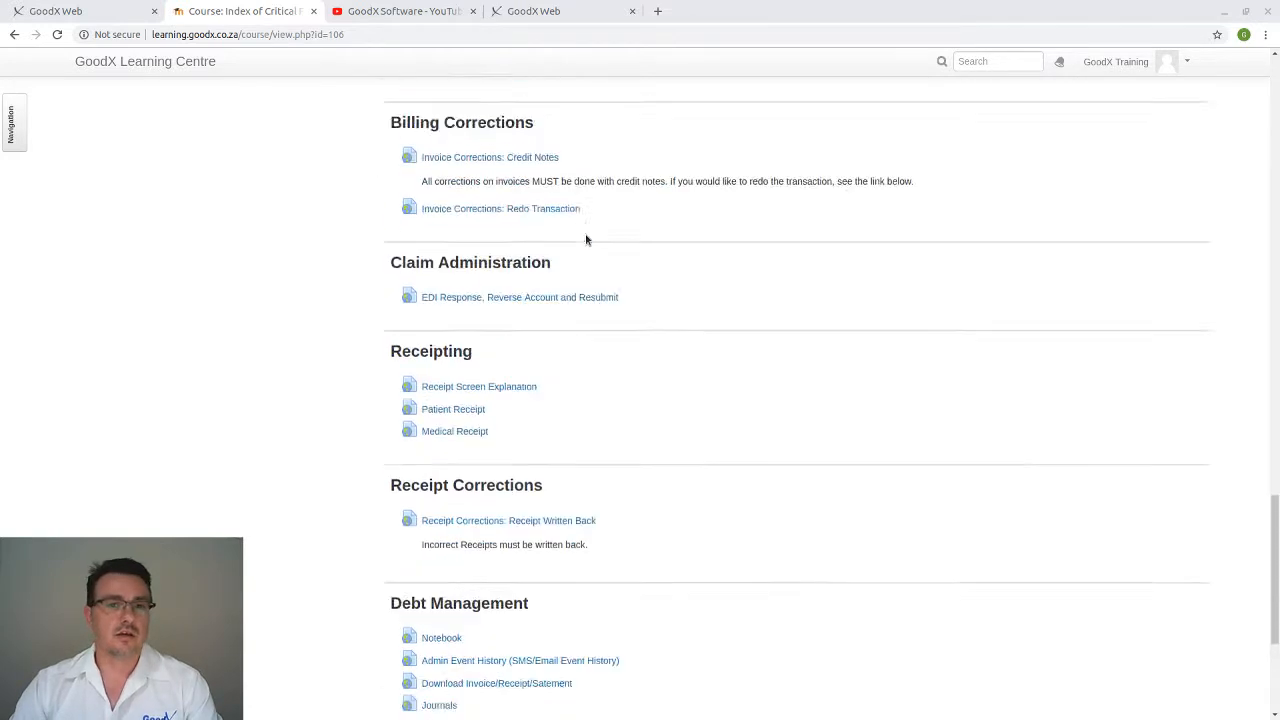
scroll(585, 236, "up", 15)
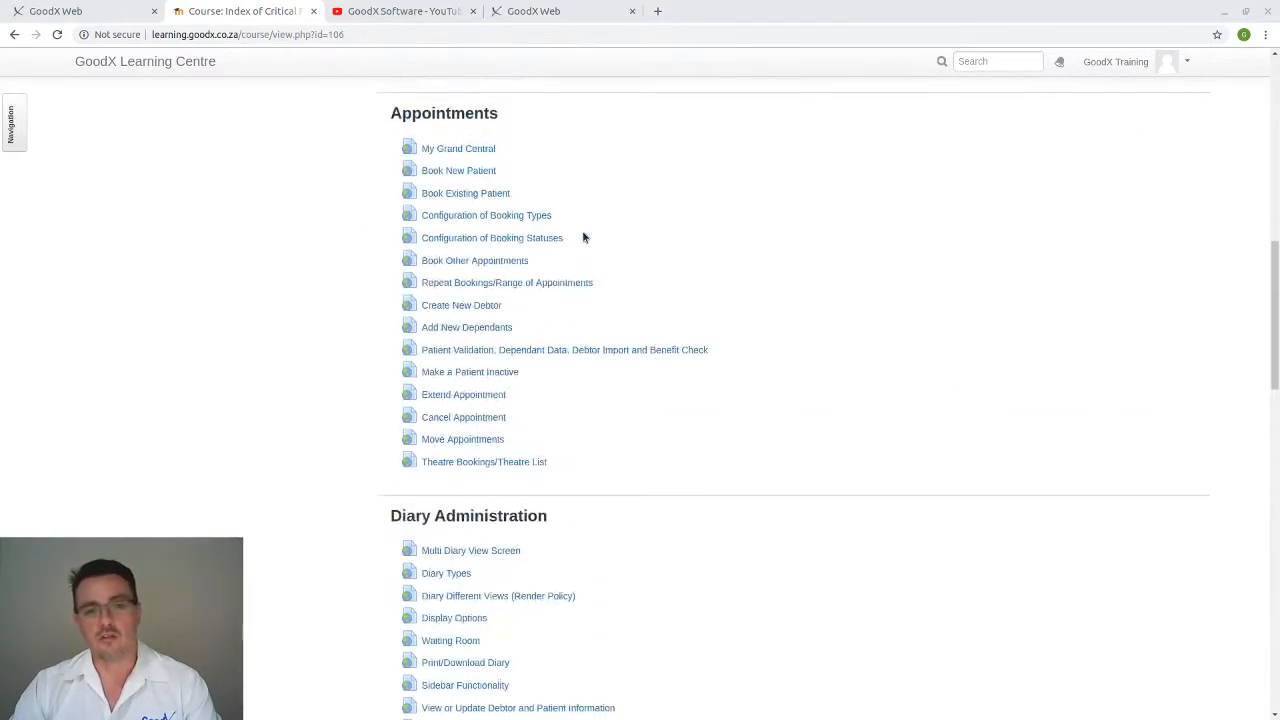
scroll(583, 236, "up", 8)
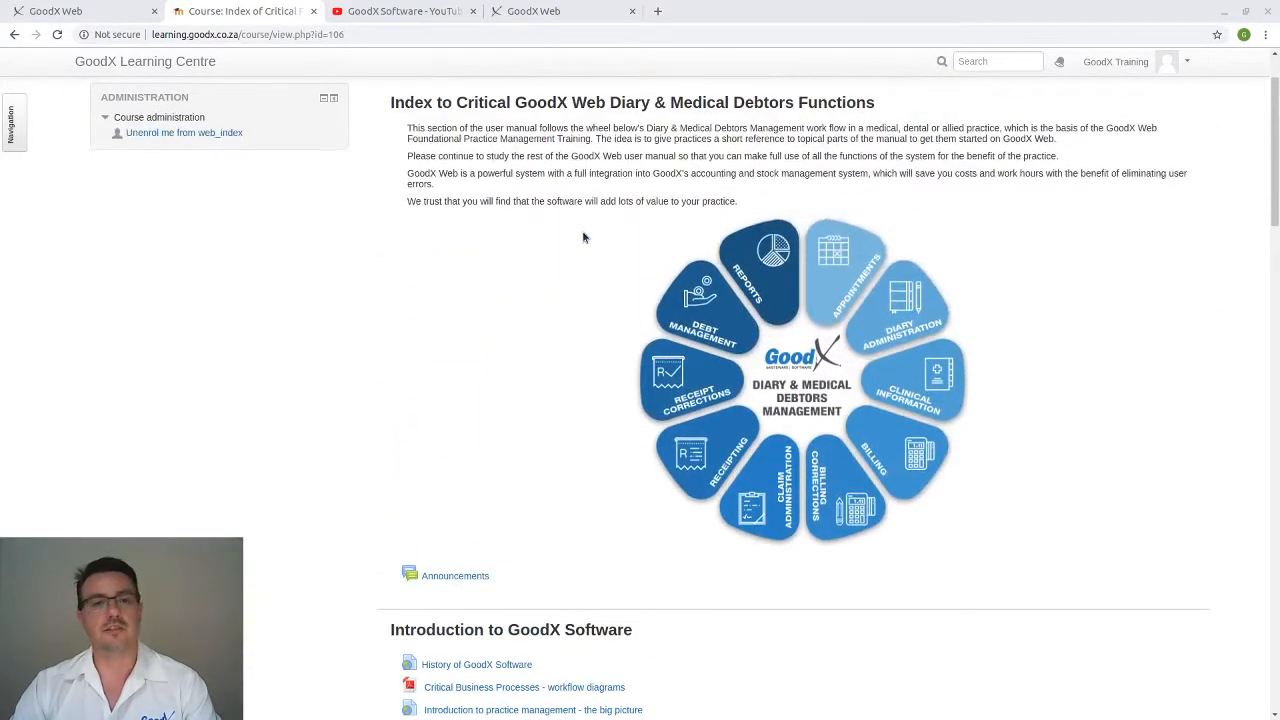
scroll(577, 238, "down", 8)
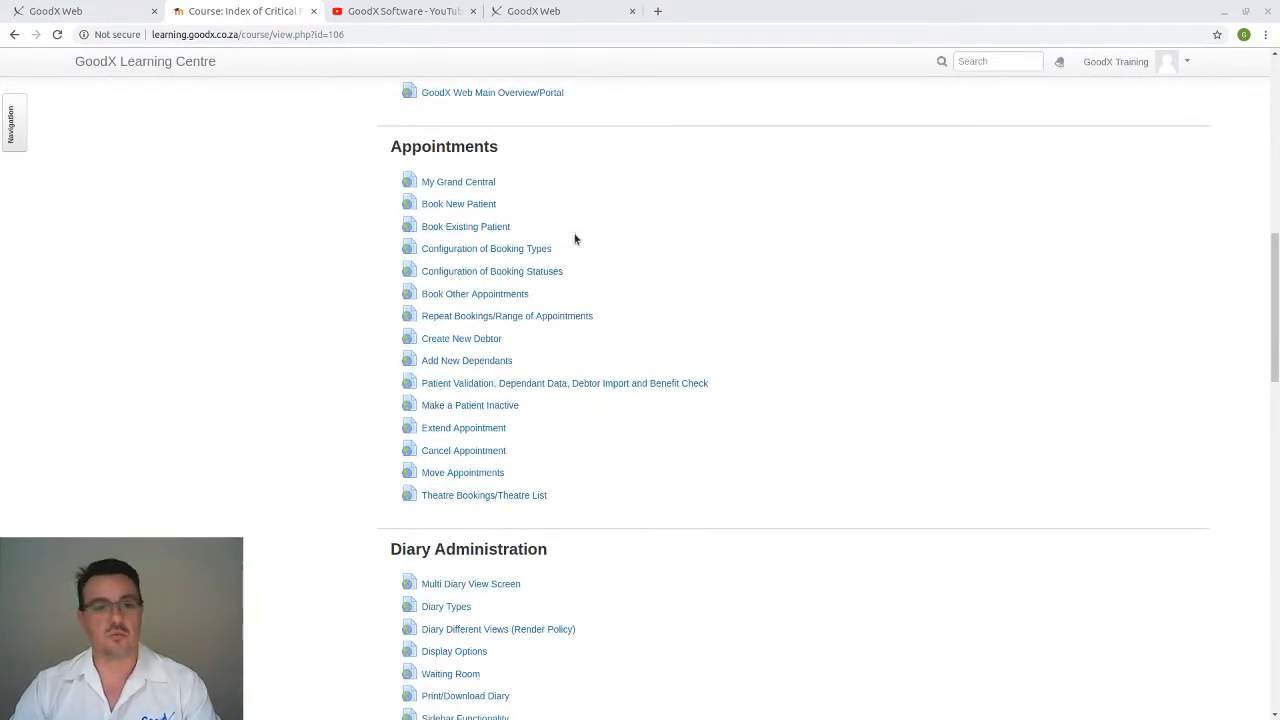
scroll(575, 238, "down", 10)
scroll(575, 240, "down", 5)
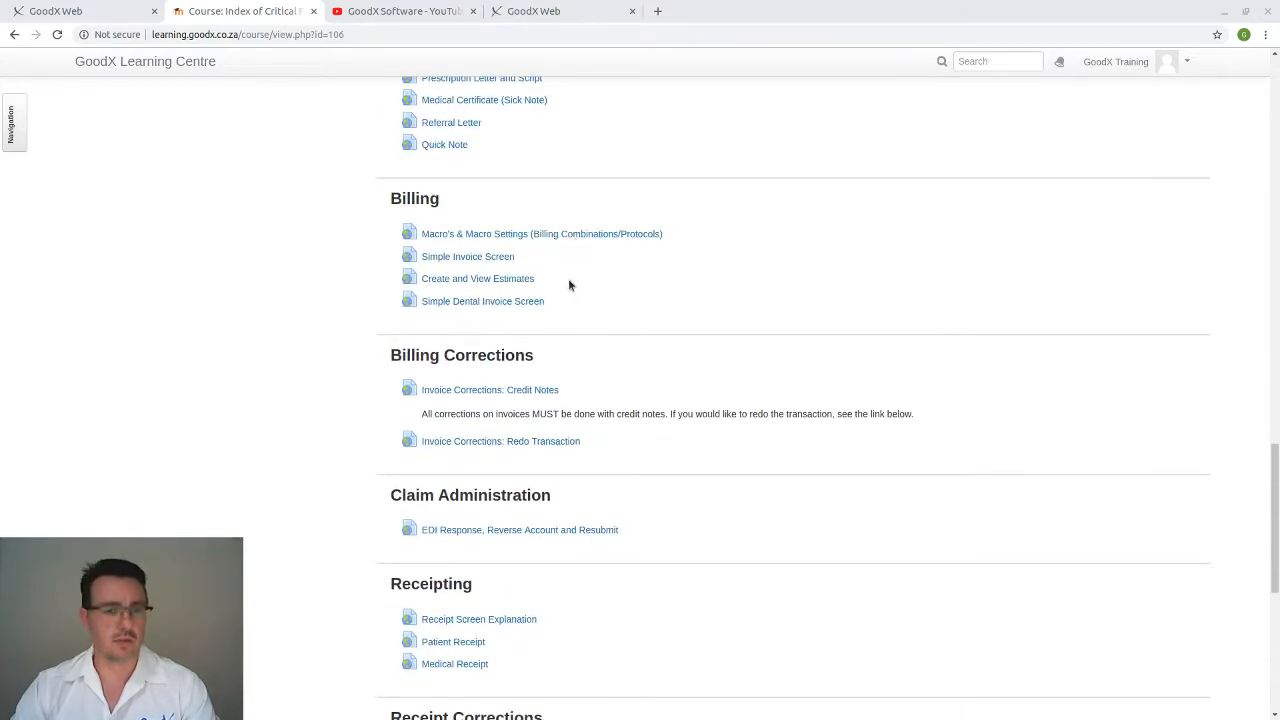
scroll(570, 285, "down", 6)
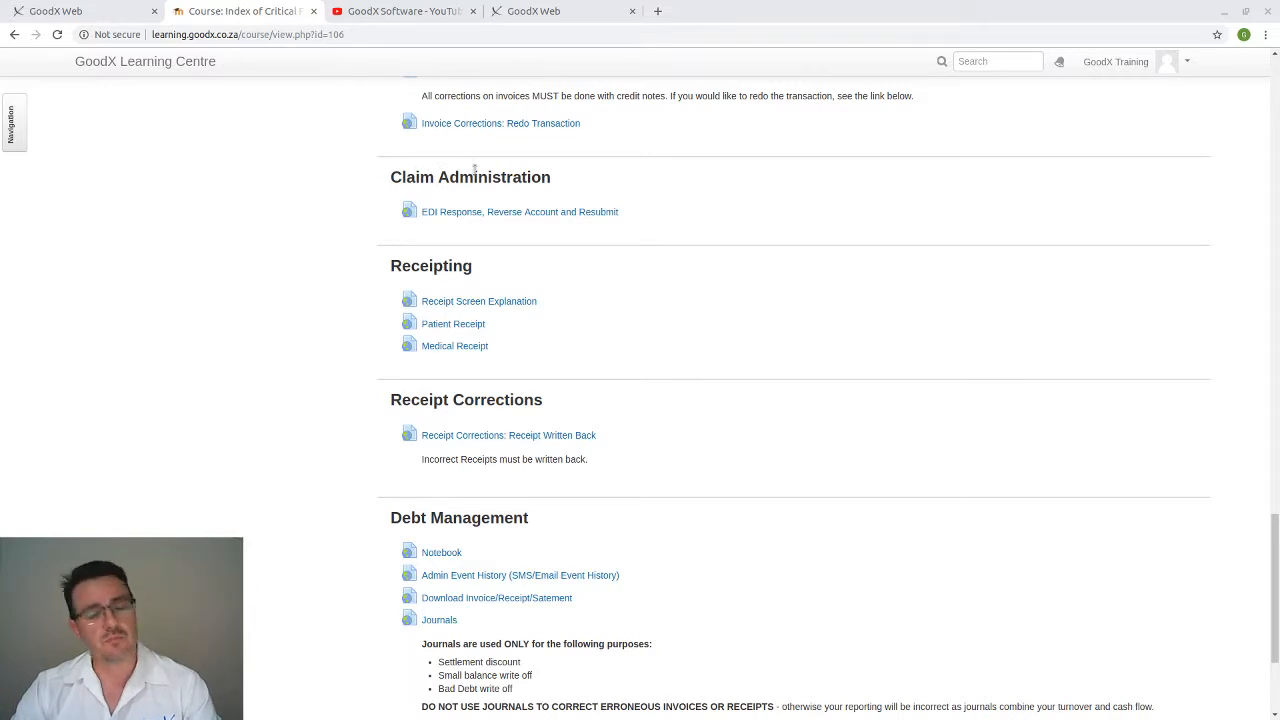
scroll(549, 180, "down", 1)
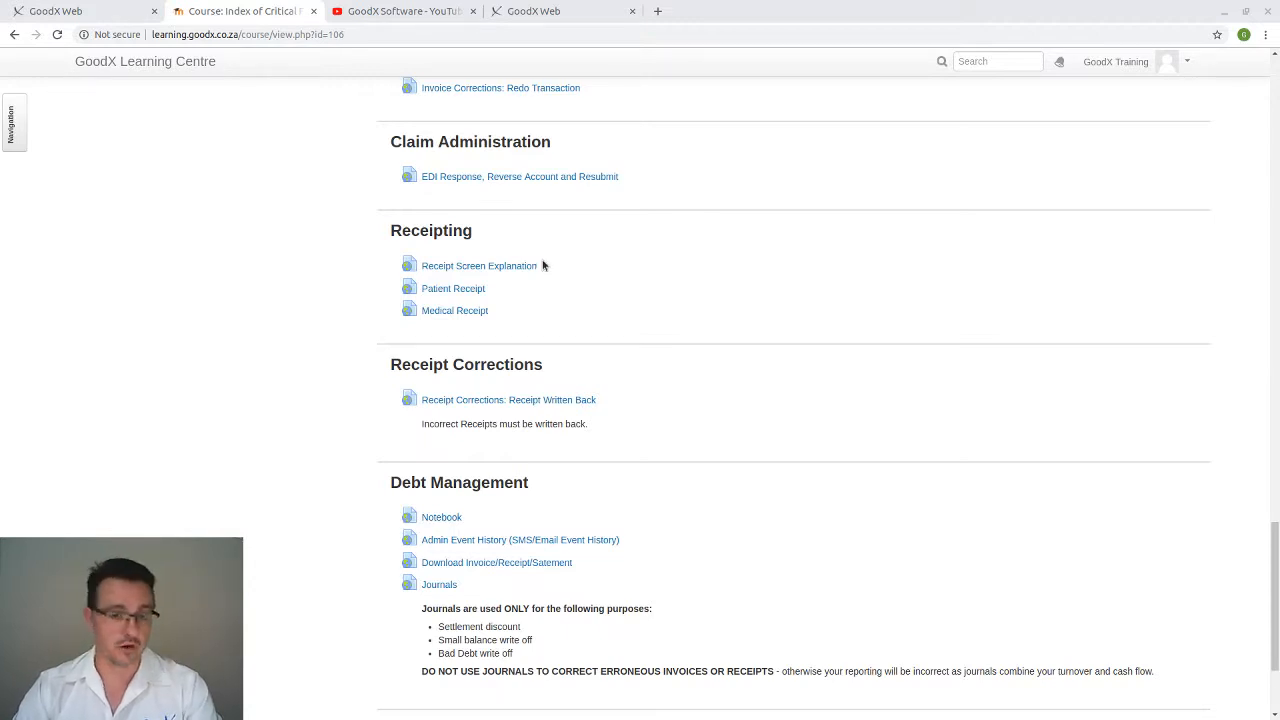
scroll(543, 265, "down", 3)
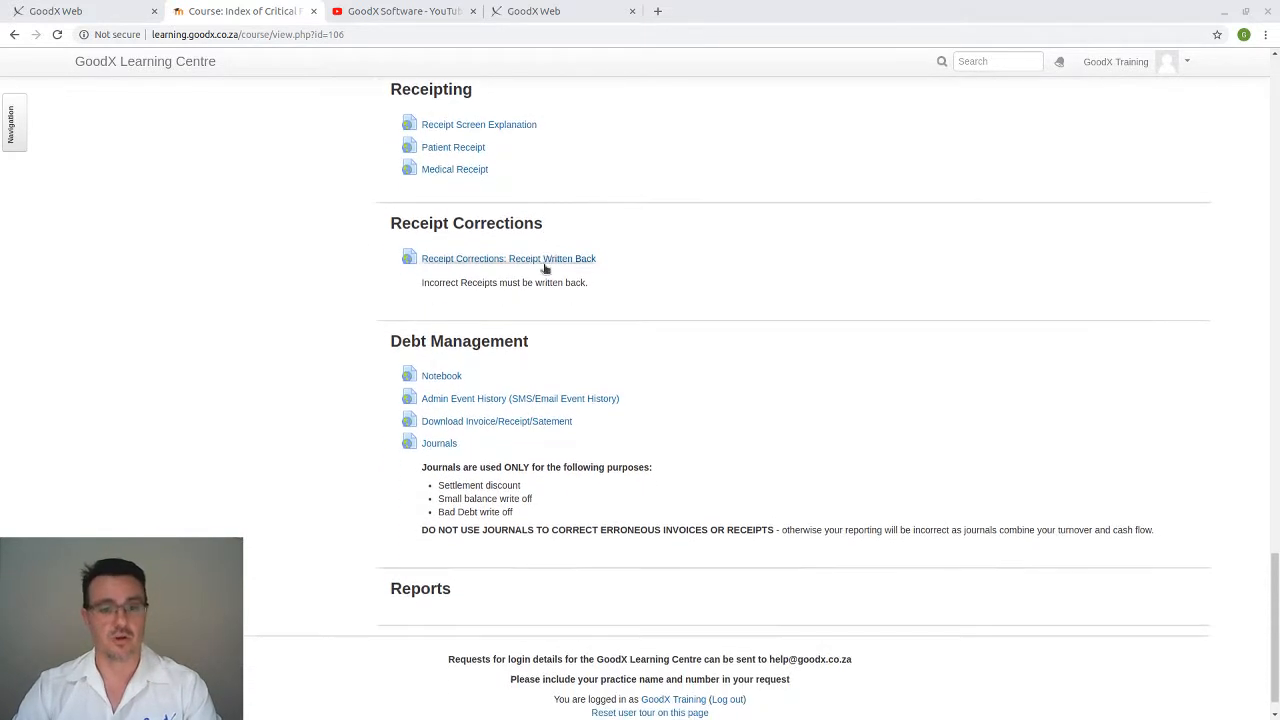
scroll(571, 308, "down", 1)
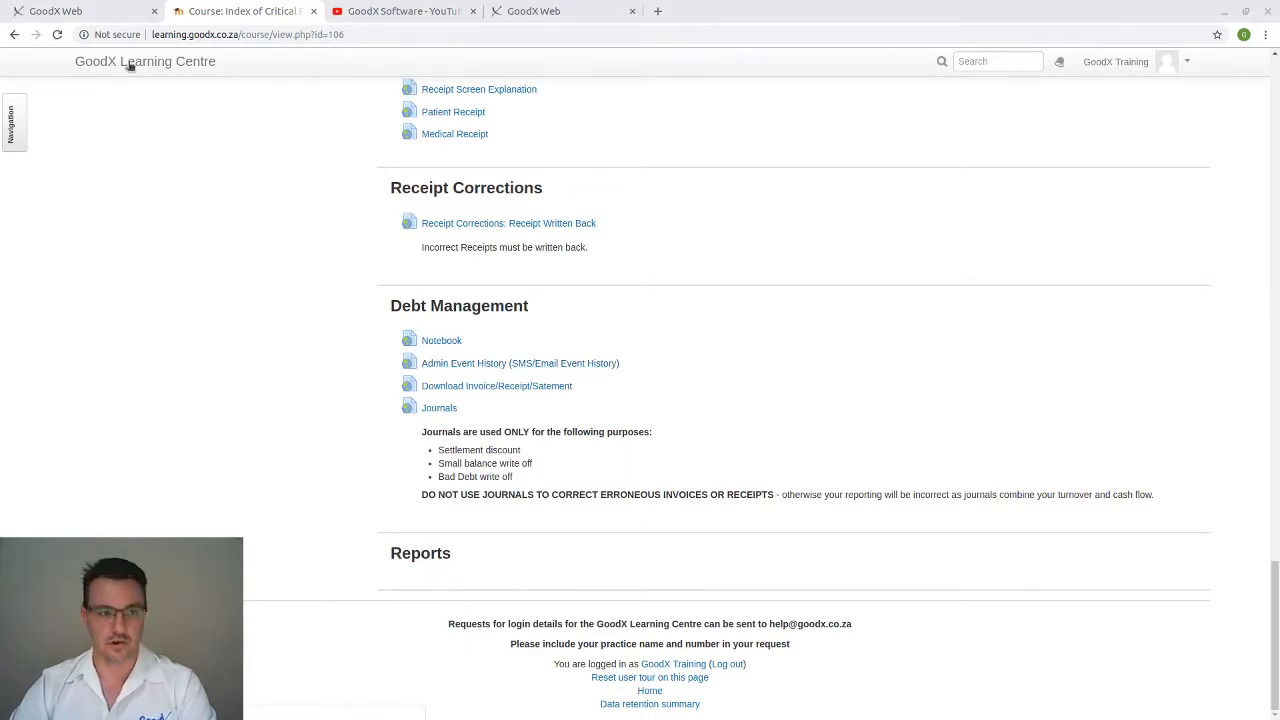
Switch to the GoodX Web diary and view the notebook of the 10:30 consultation booked for "migrane", closing it after each viewing.
left_click(90, 11)
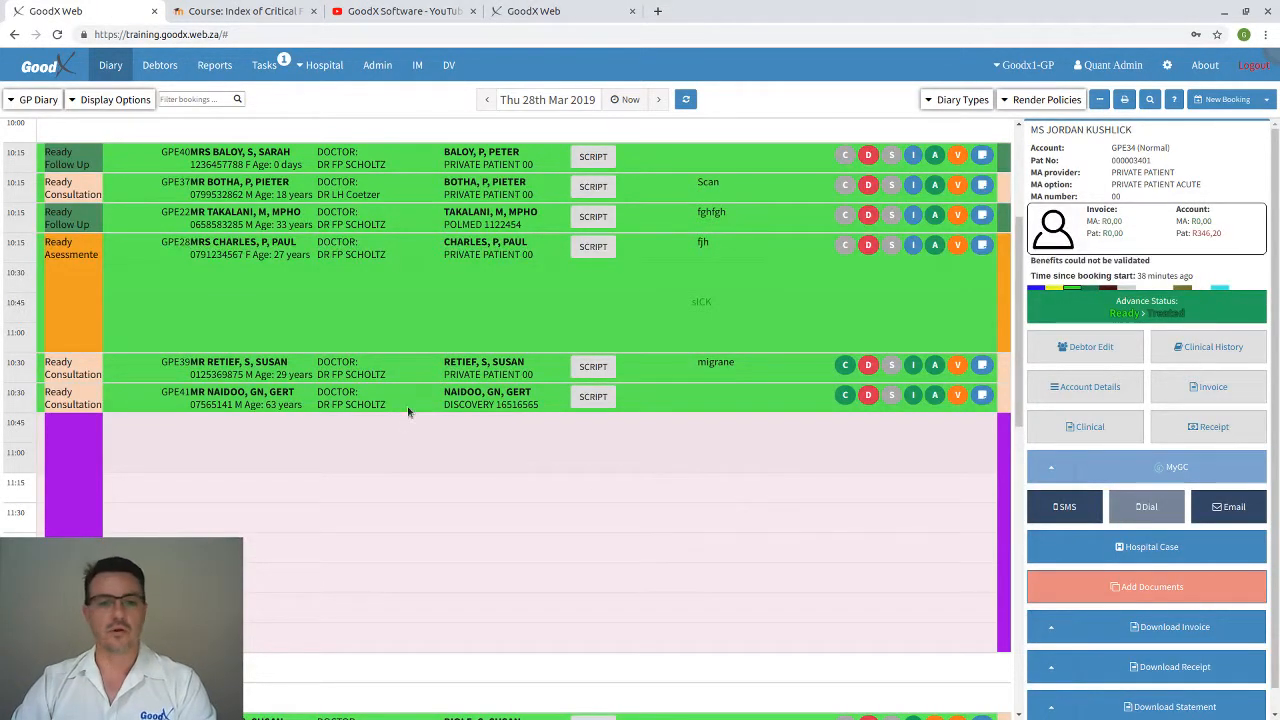
left_click(389, 365)
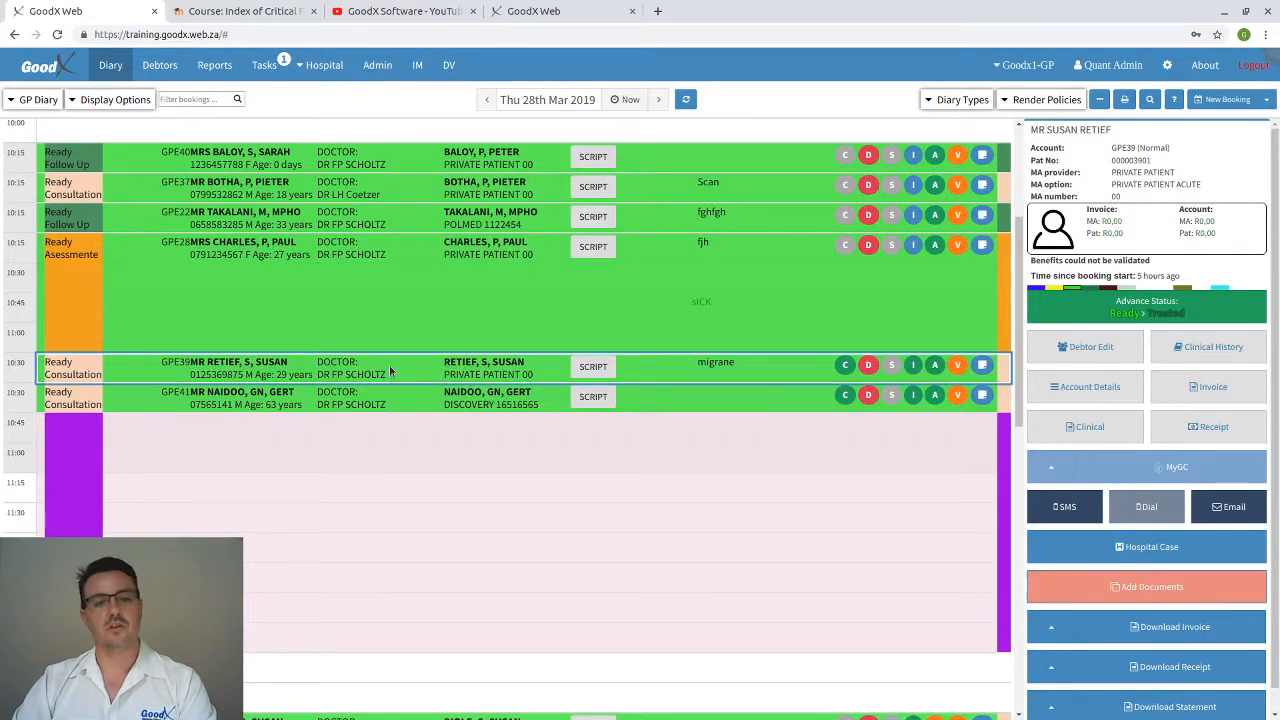
left_click(983, 366)
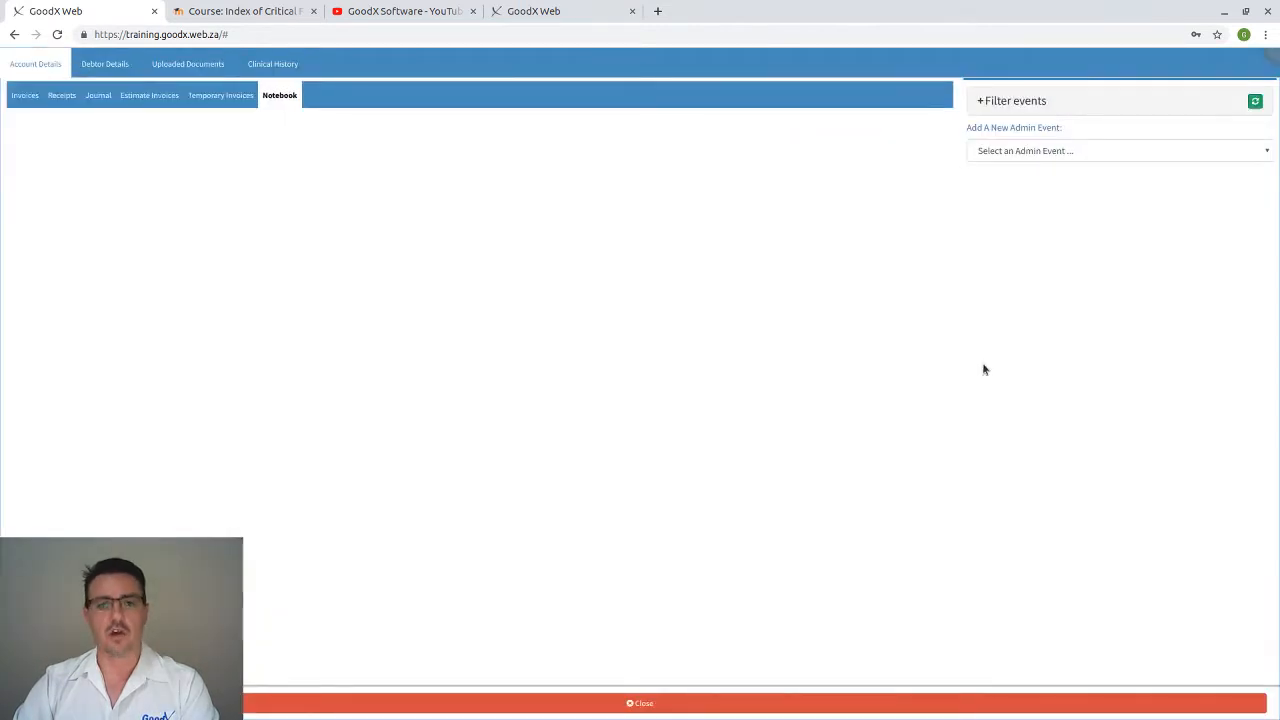
left_click(572, 700)
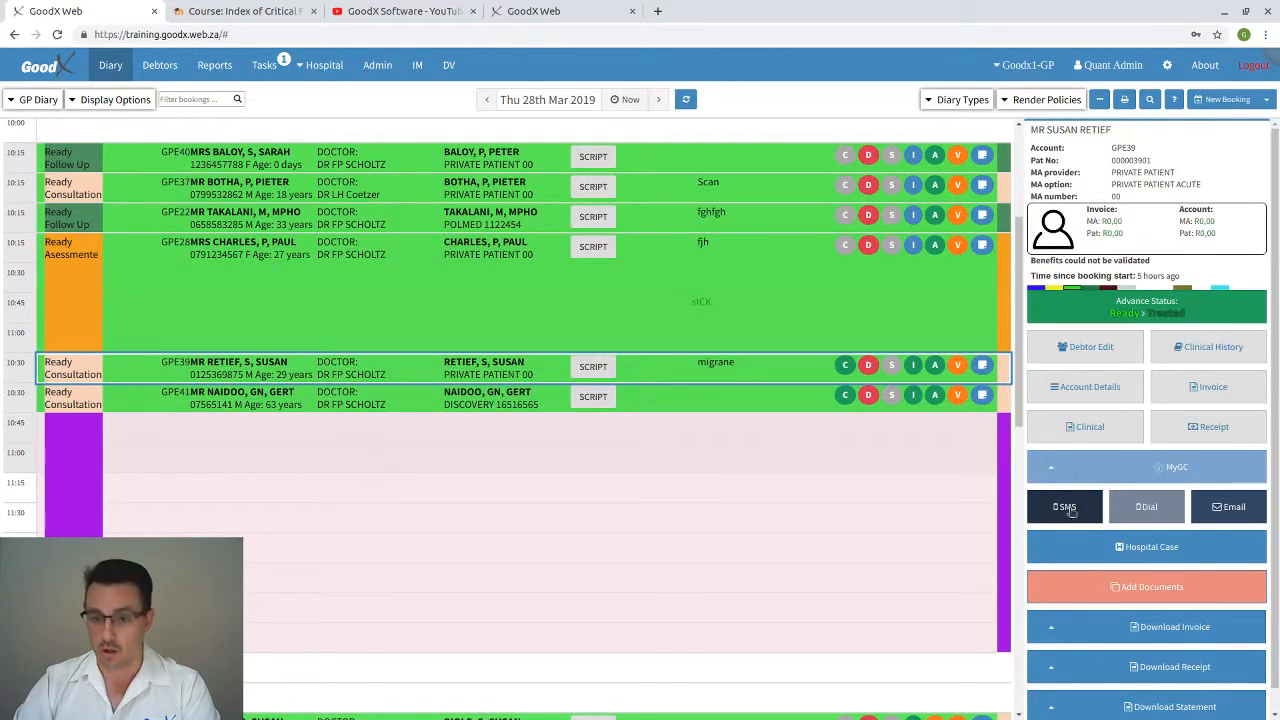
left_click(983, 367)
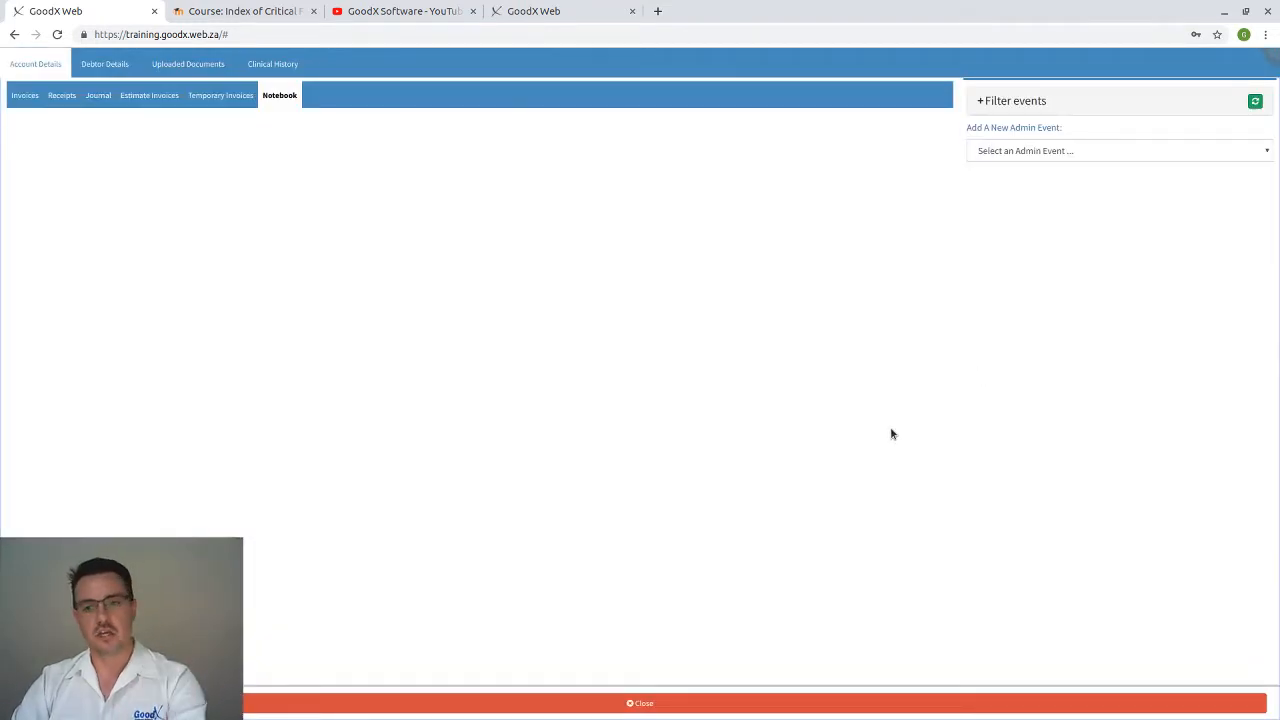
left_click(681, 711)
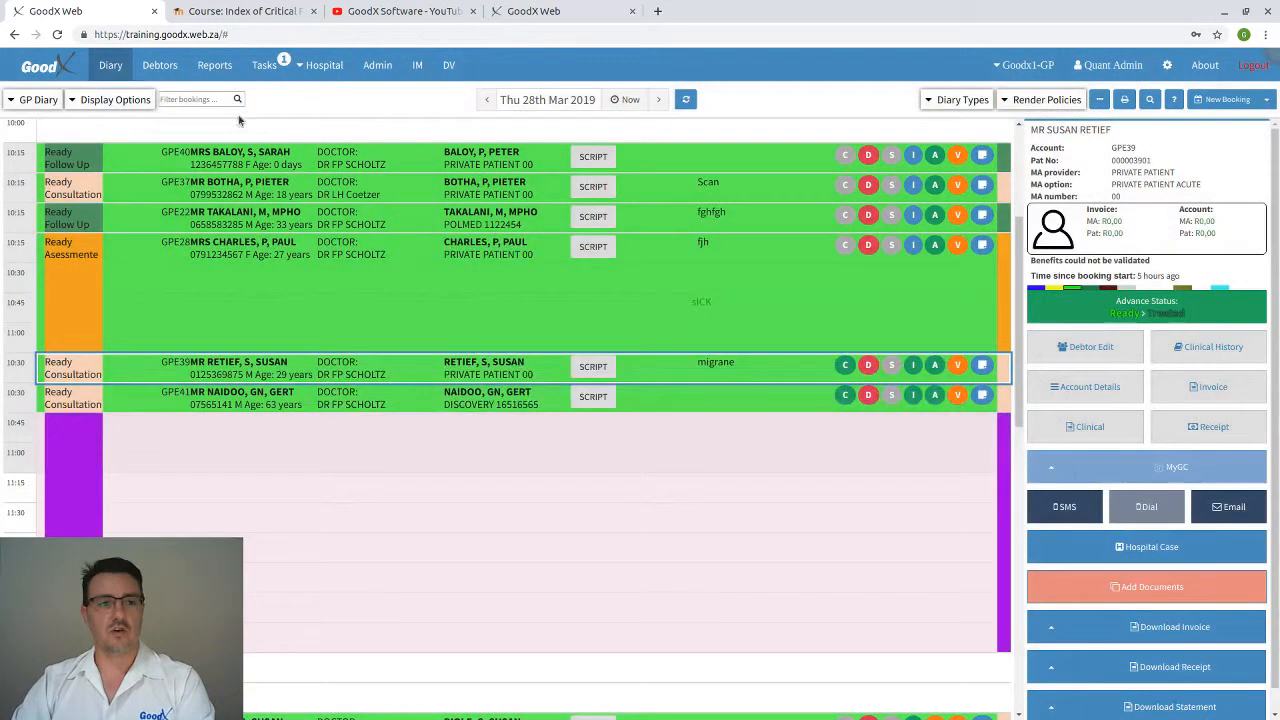
Go to the debtors list, view the notebook of the debtor with the -R394,00 balance directly from its row, and close it.
left_click(165, 68)
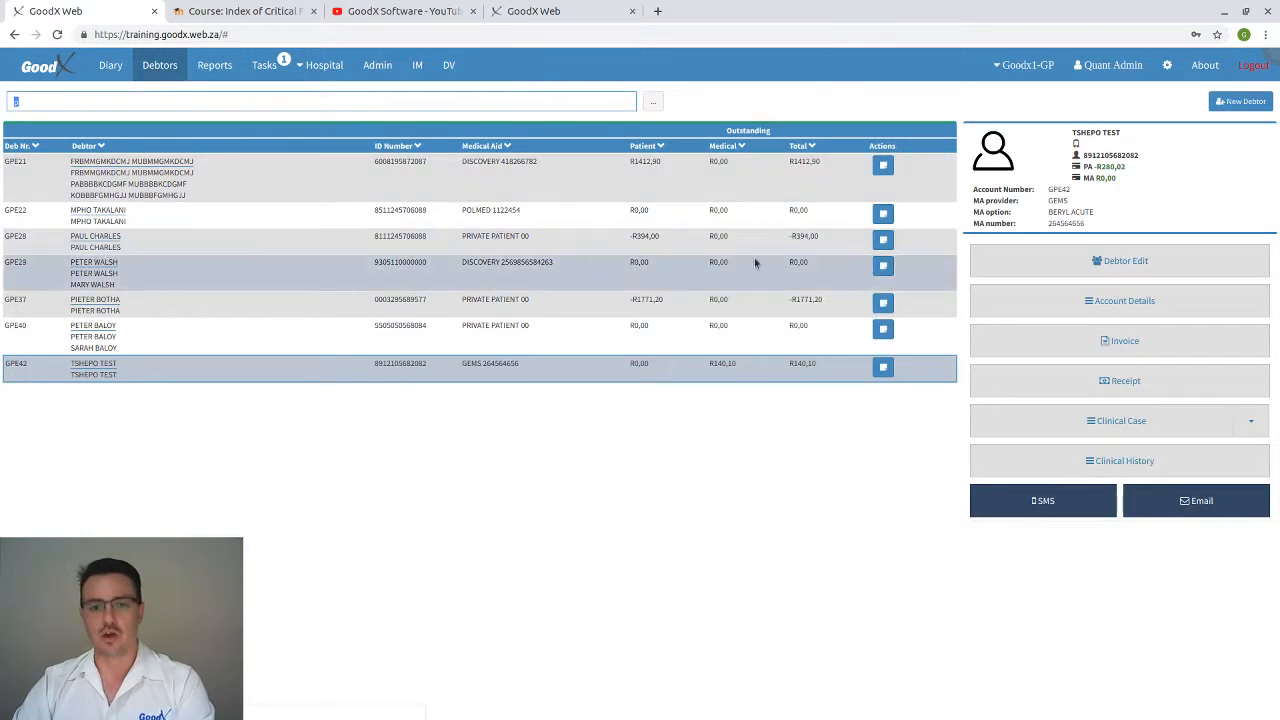
left_click(883, 242)
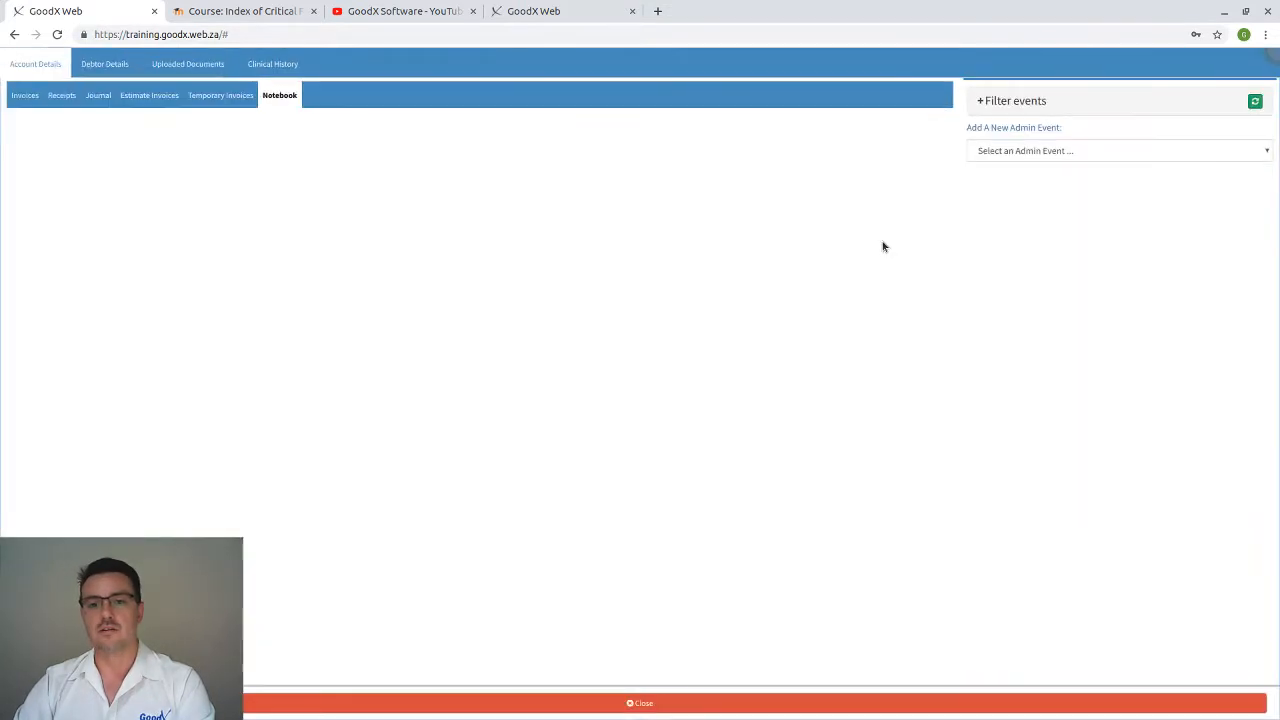
left_click(727, 704)
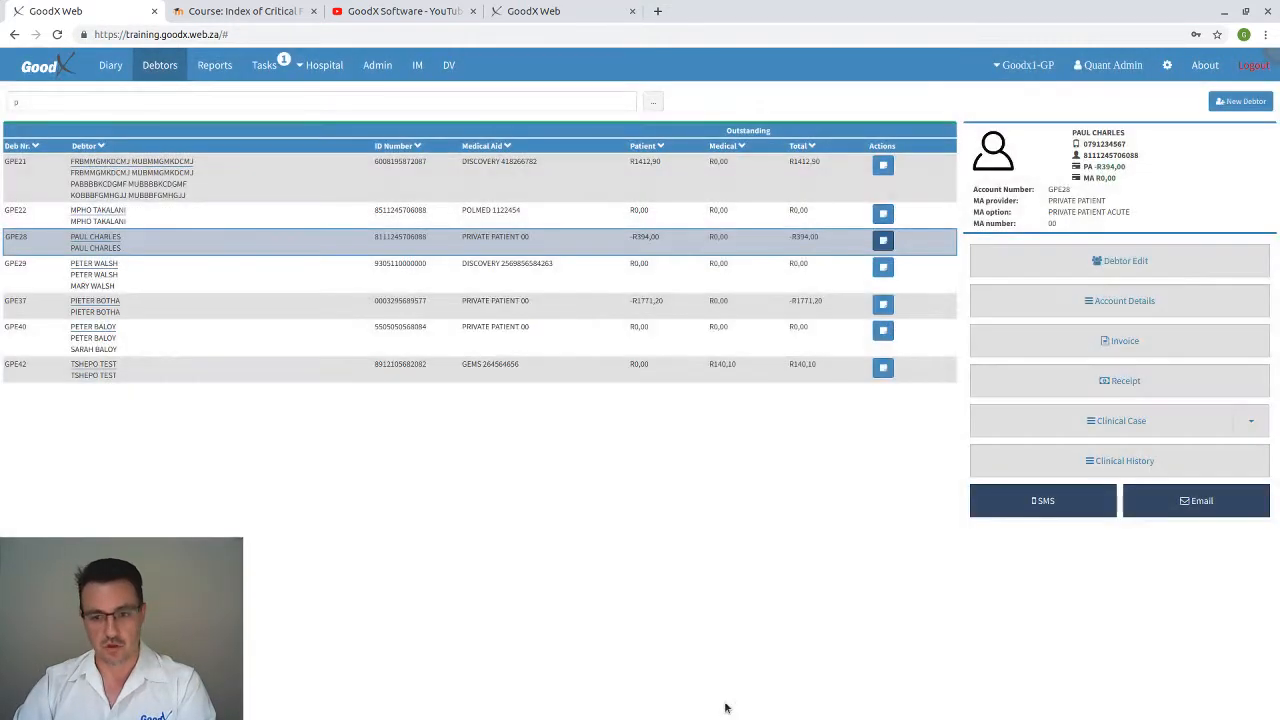
View the selected debtor's notebook by way of the account details, and close it.
left_click(1080, 312)
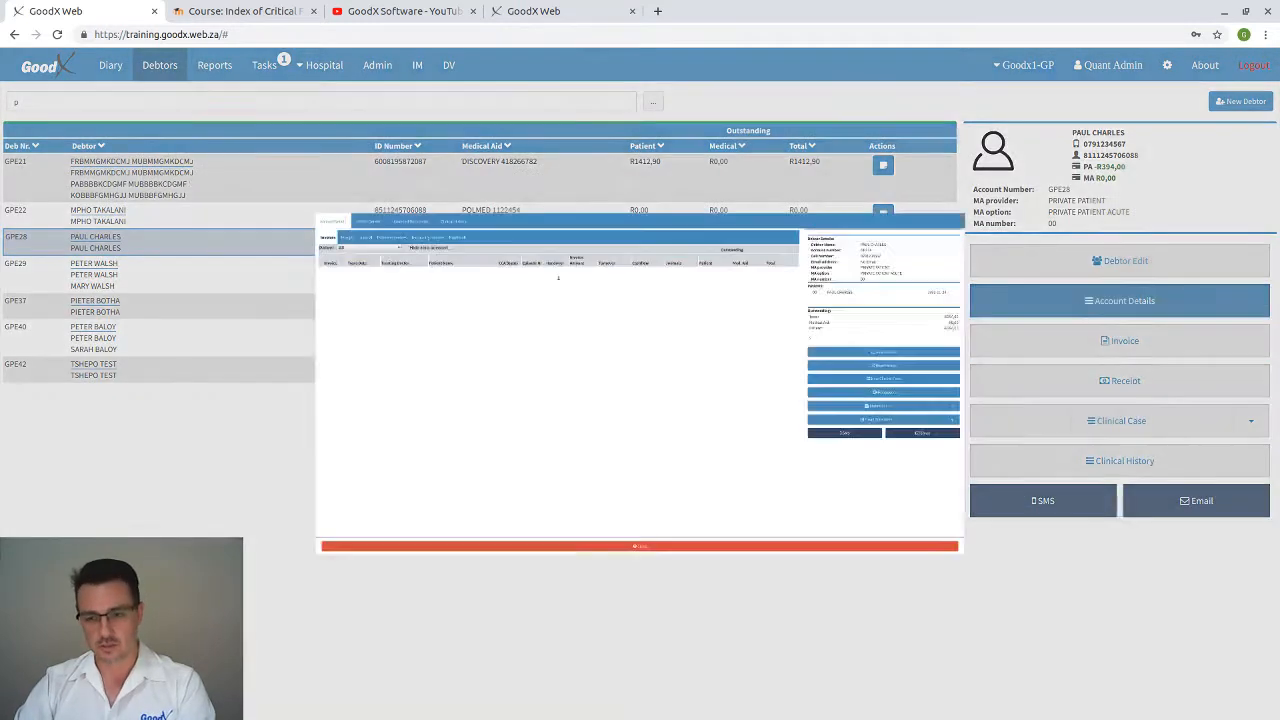
left_click(285, 98)
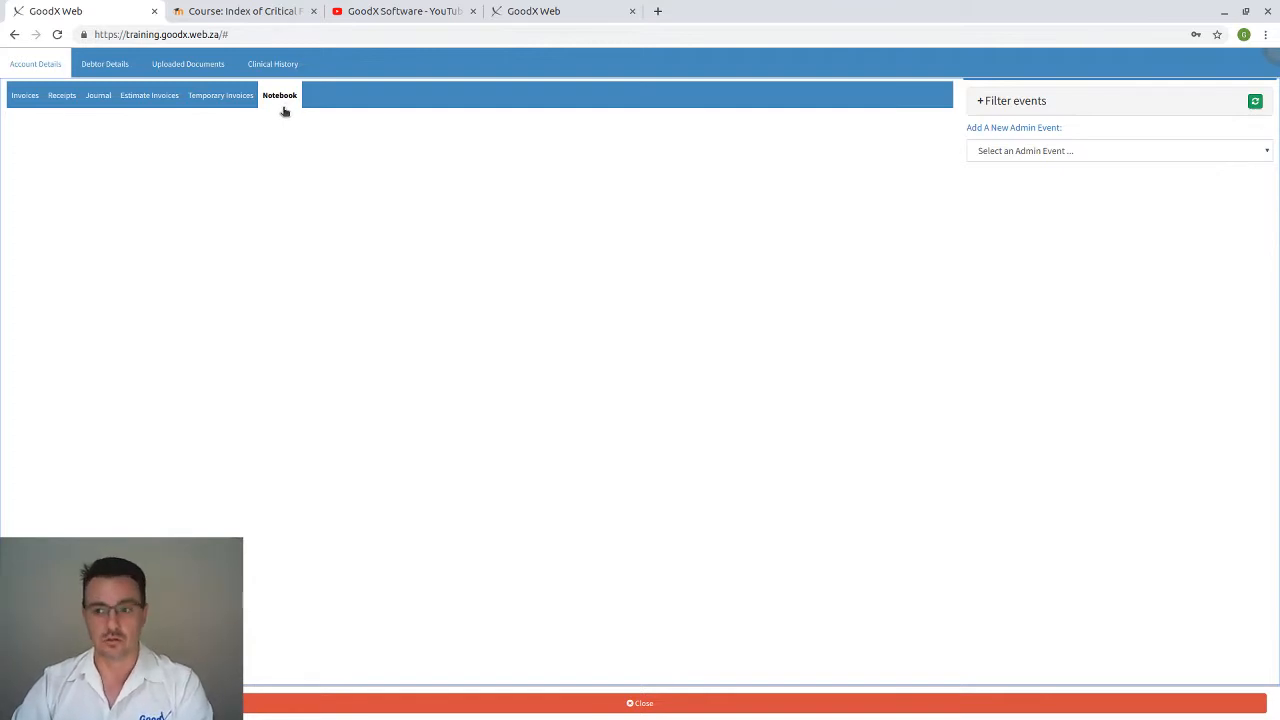
left_click(606, 706)
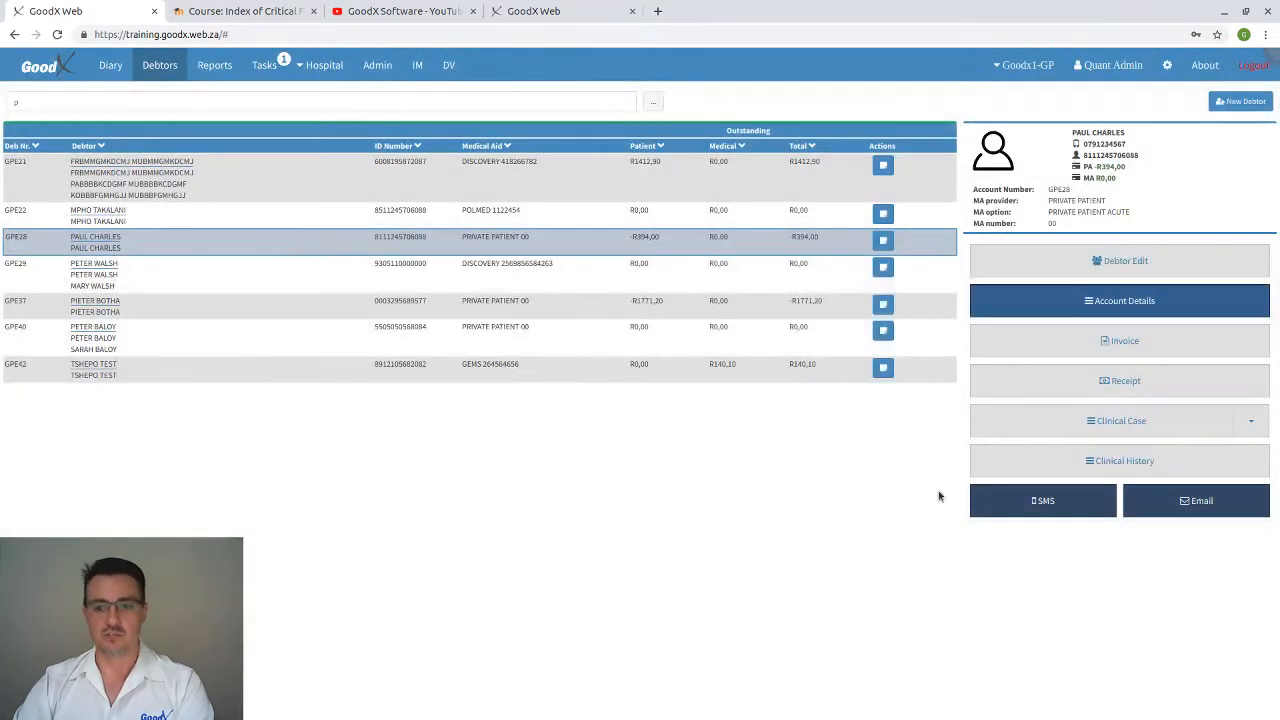
Return to the diary, view the notebook from the "migrane" booking's row, and close it.
left_click(110, 65)
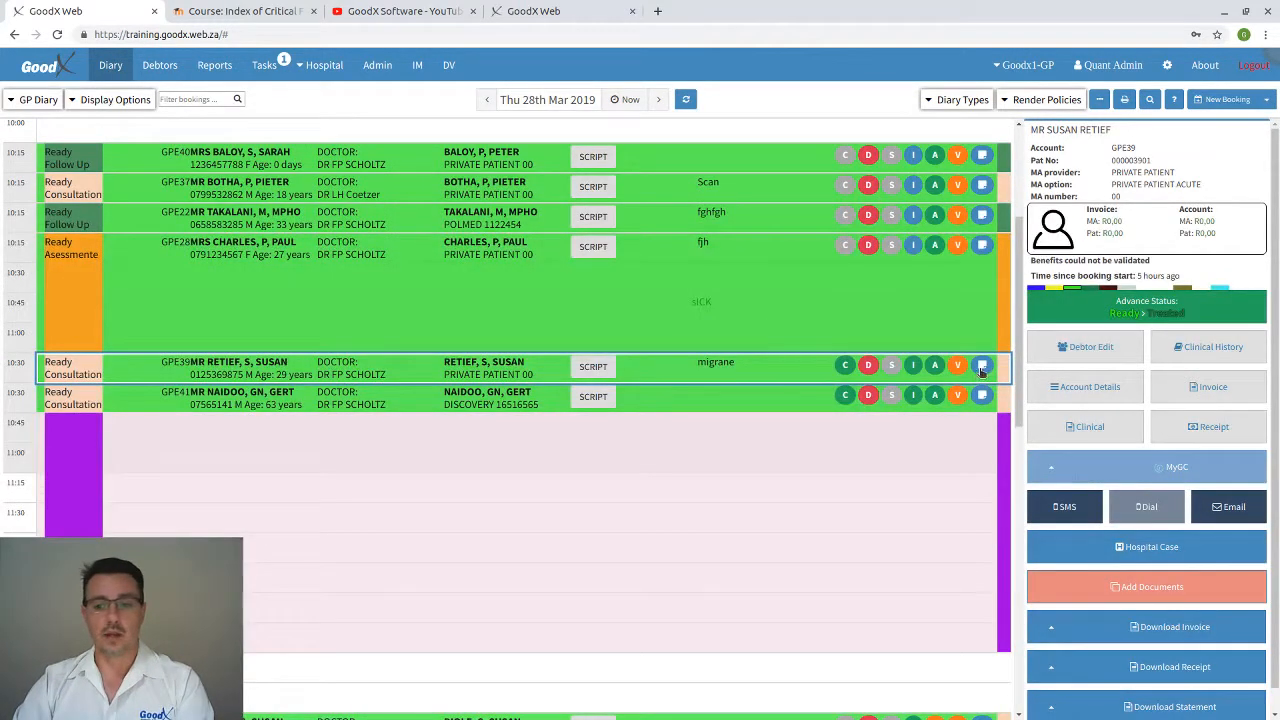
left_click(982, 367)
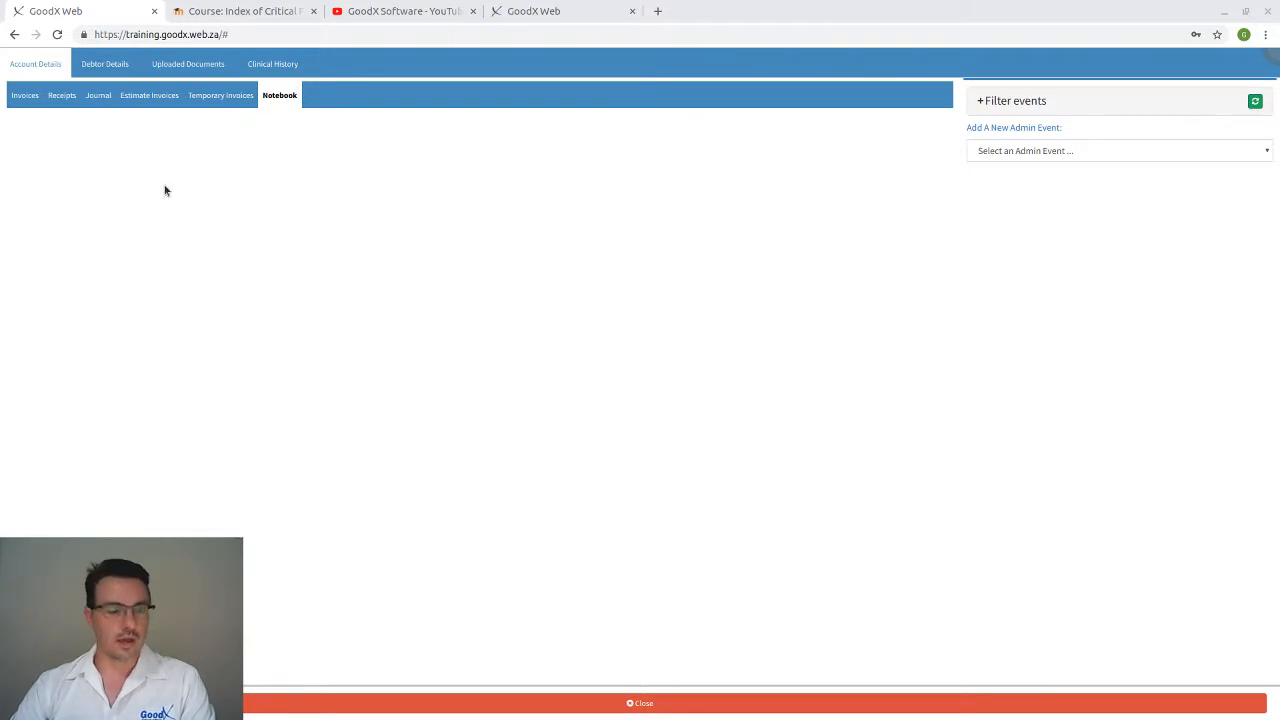
left_click(352, 705)
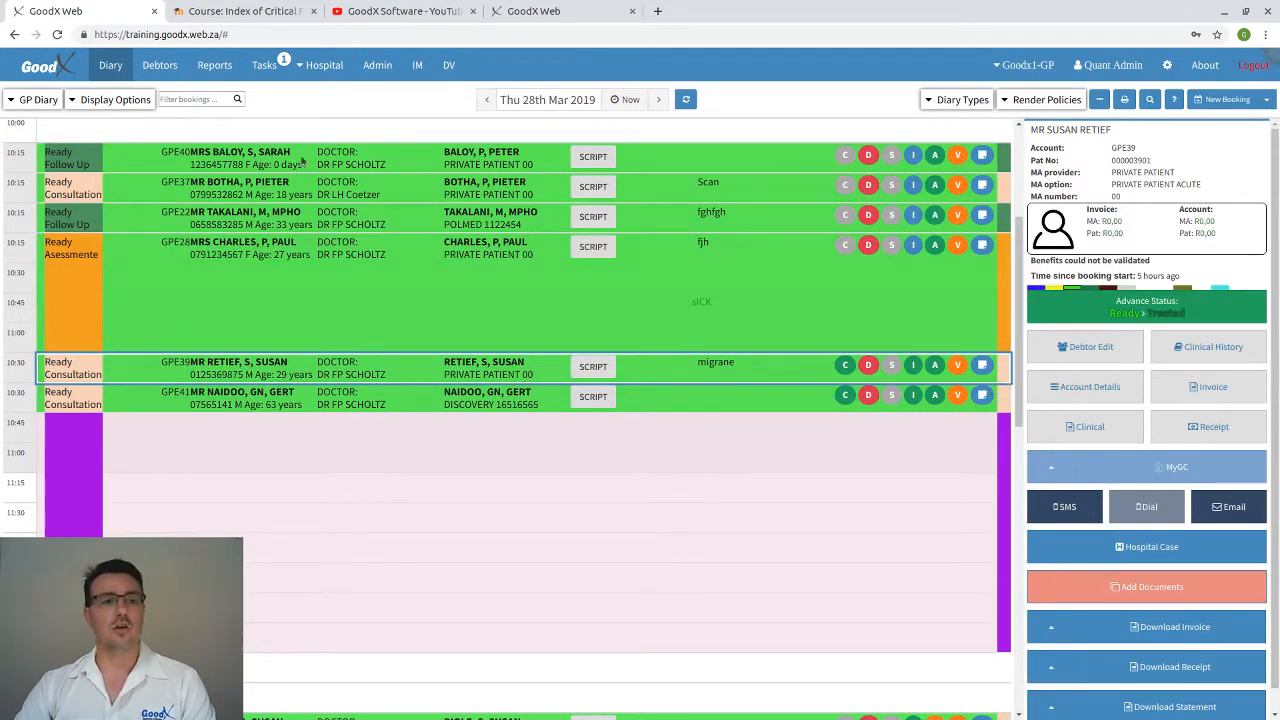
Check the notebook action in the debtors list, then view the notebook through the selected diary booking's account details and close it.
left_click(160, 65)
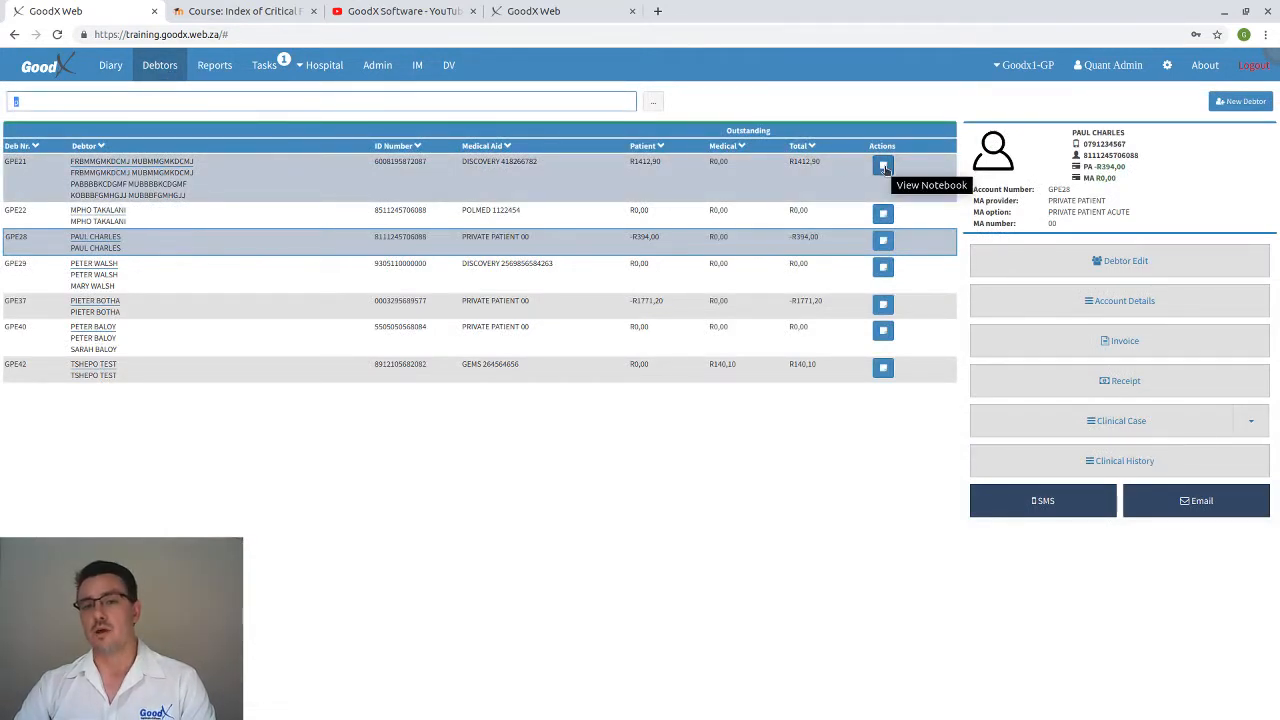
left_click(110, 65)
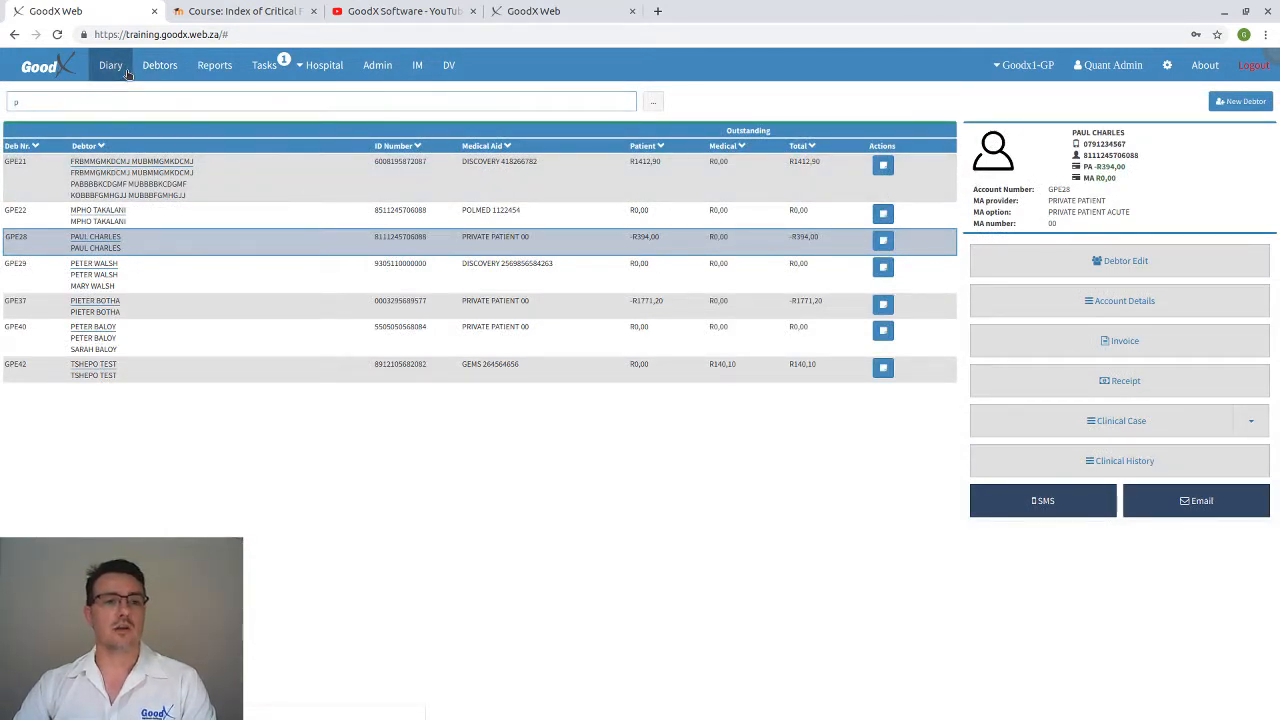
left_click(1058, 396)
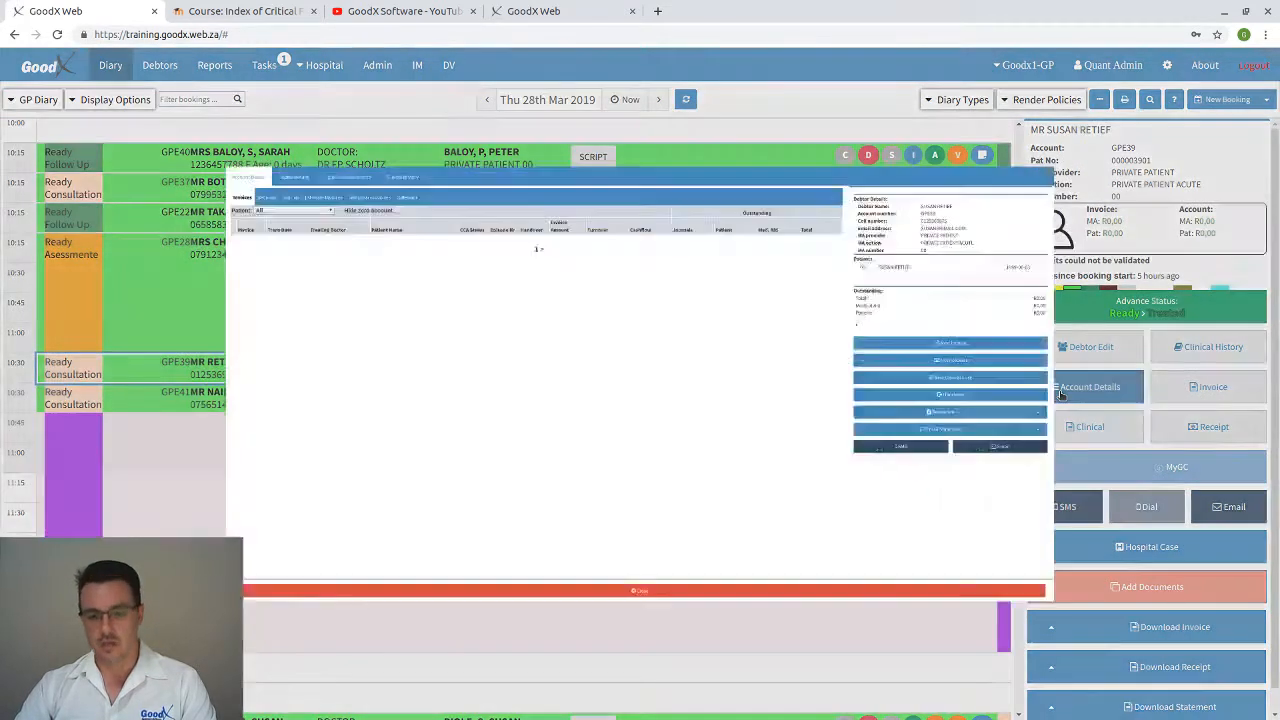
left_click(280, 97)
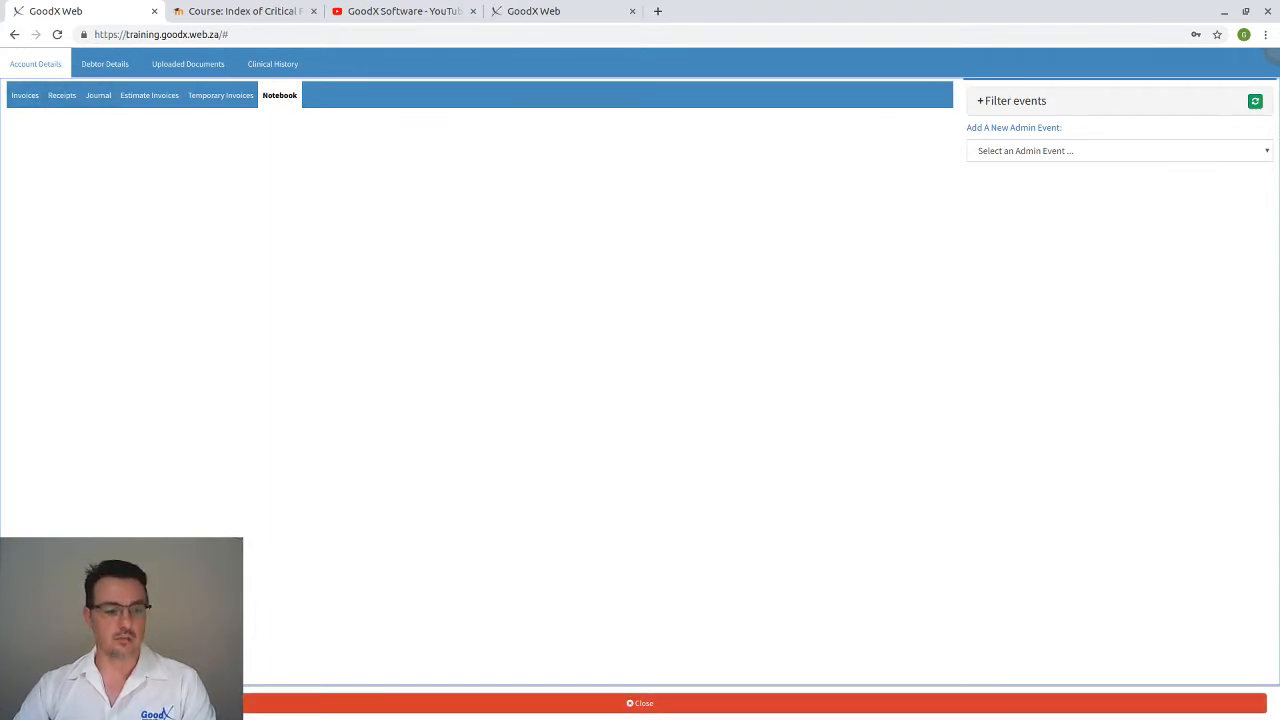
left_click(135, 703)
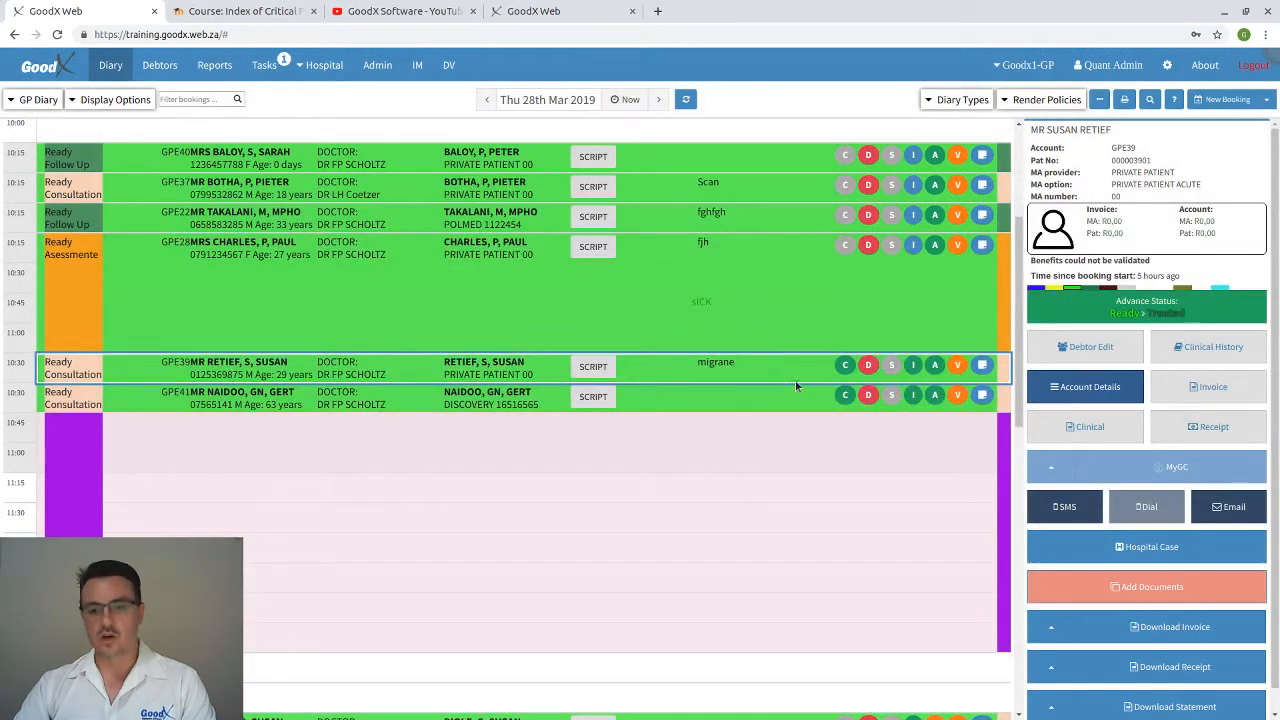
Add a NOTE admin event reading "Patient will pay next week Friday" to the notebook of the "migrane" booking's patient and save it.
left_click(982, 366)
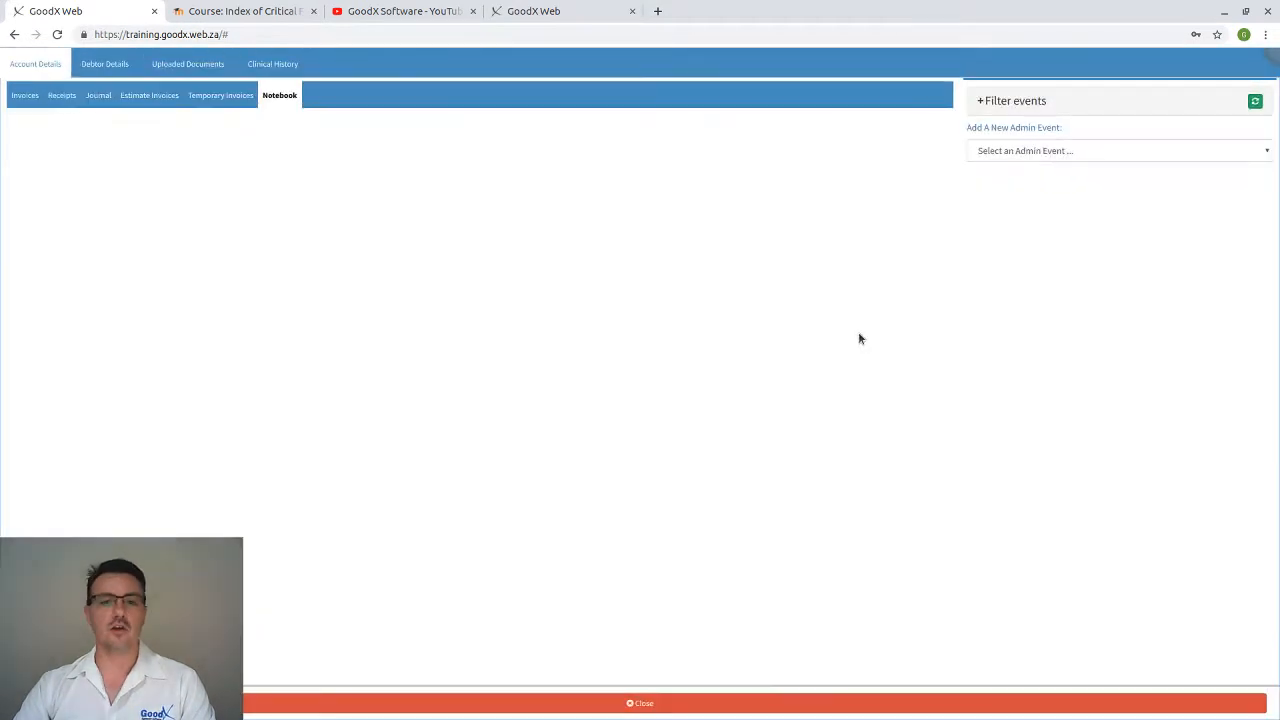
left_click(1070, 151)
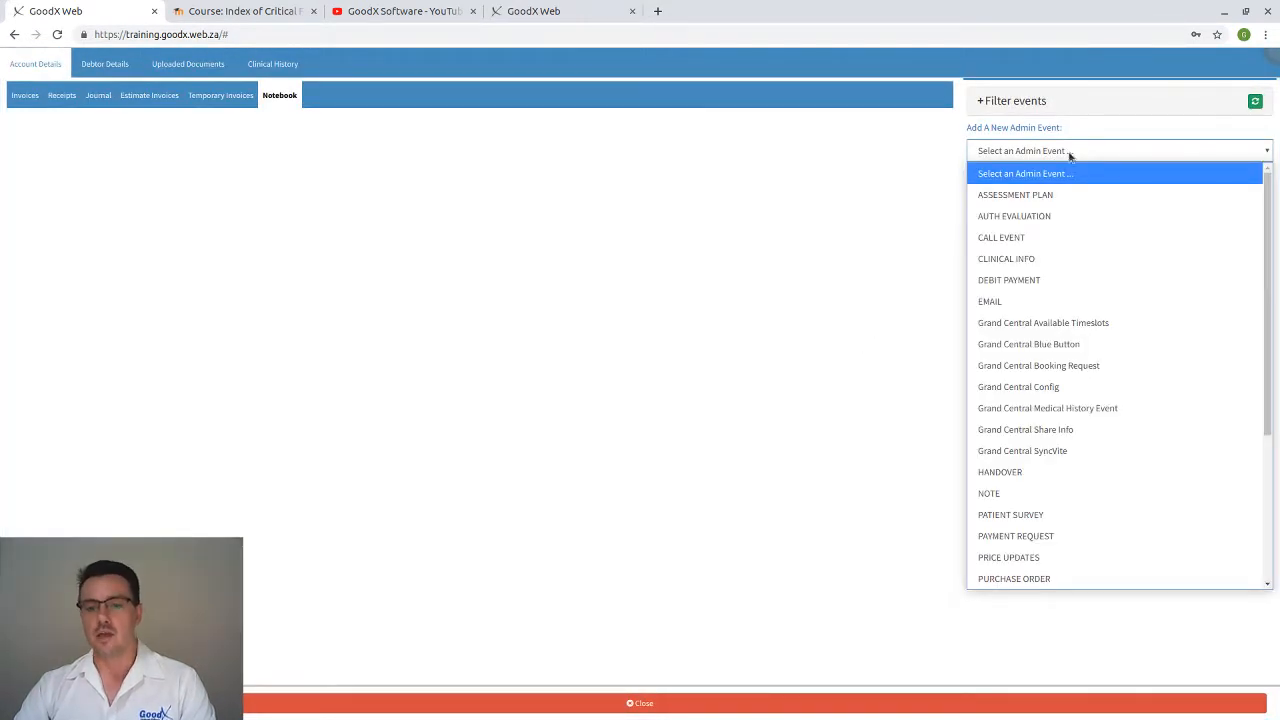
left_click(1000, 494)
left_click(441, 212)
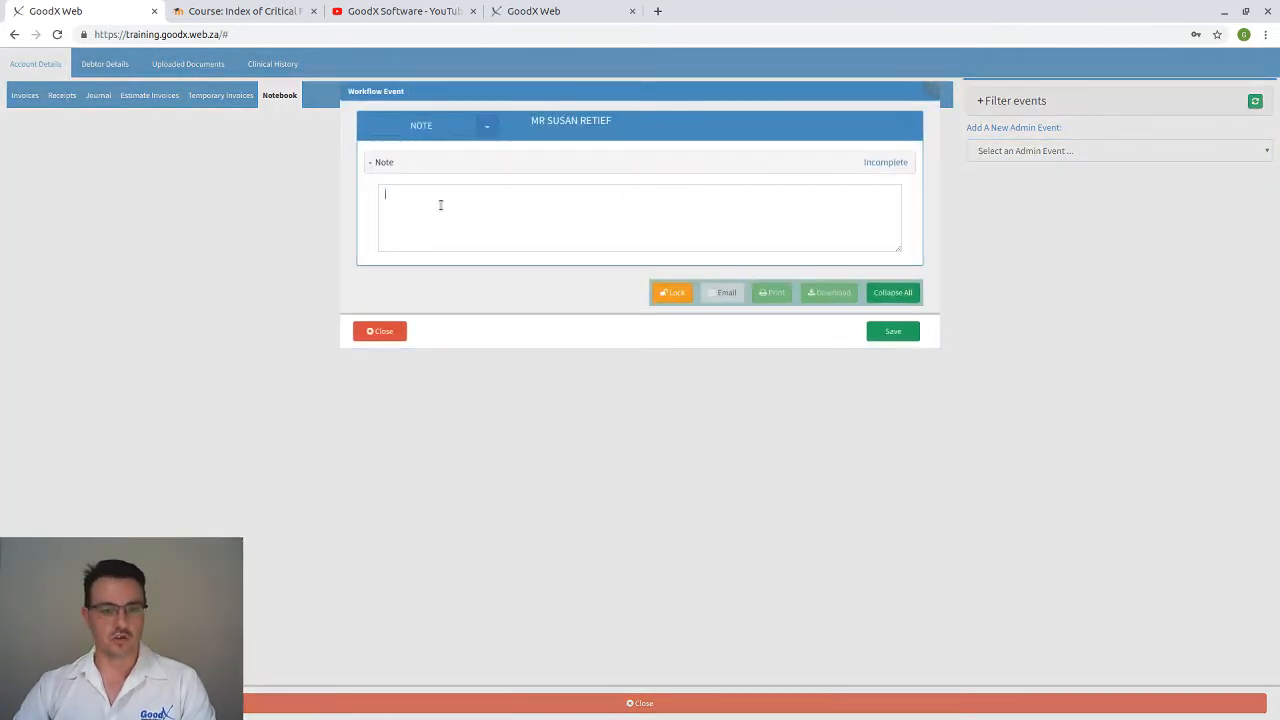
type("Pat")
type("ient")
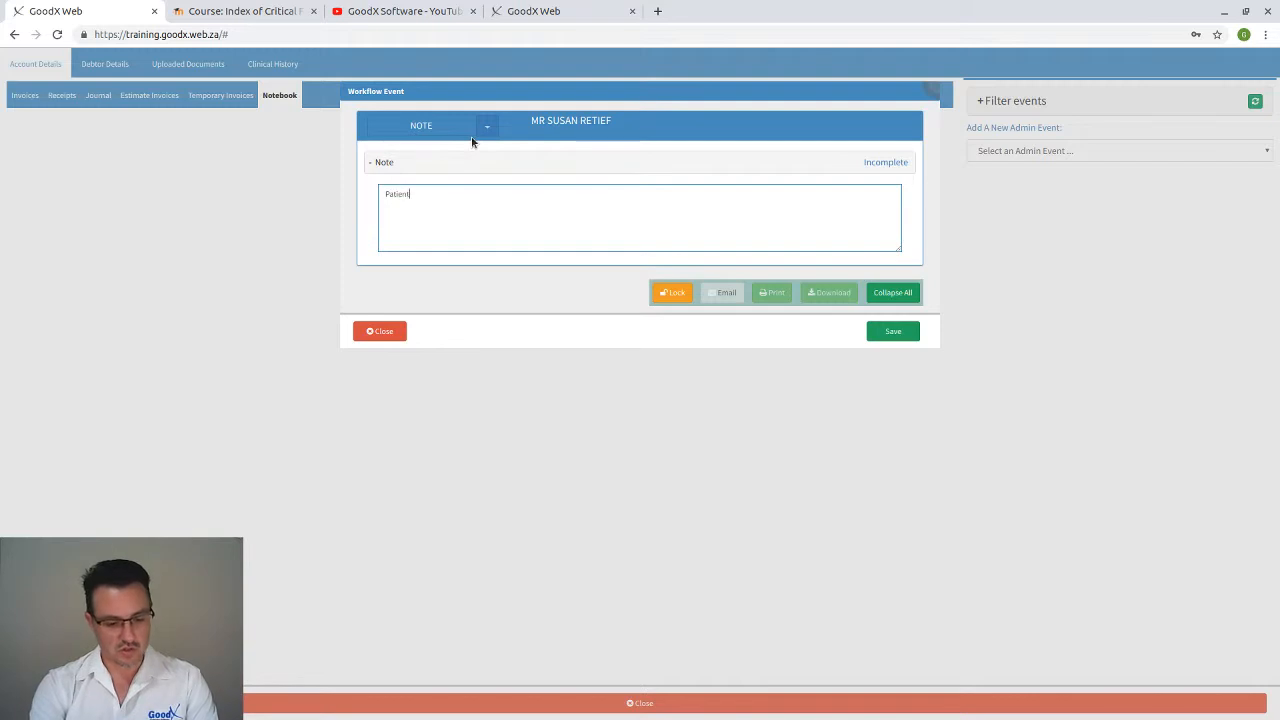
type(" will pay")
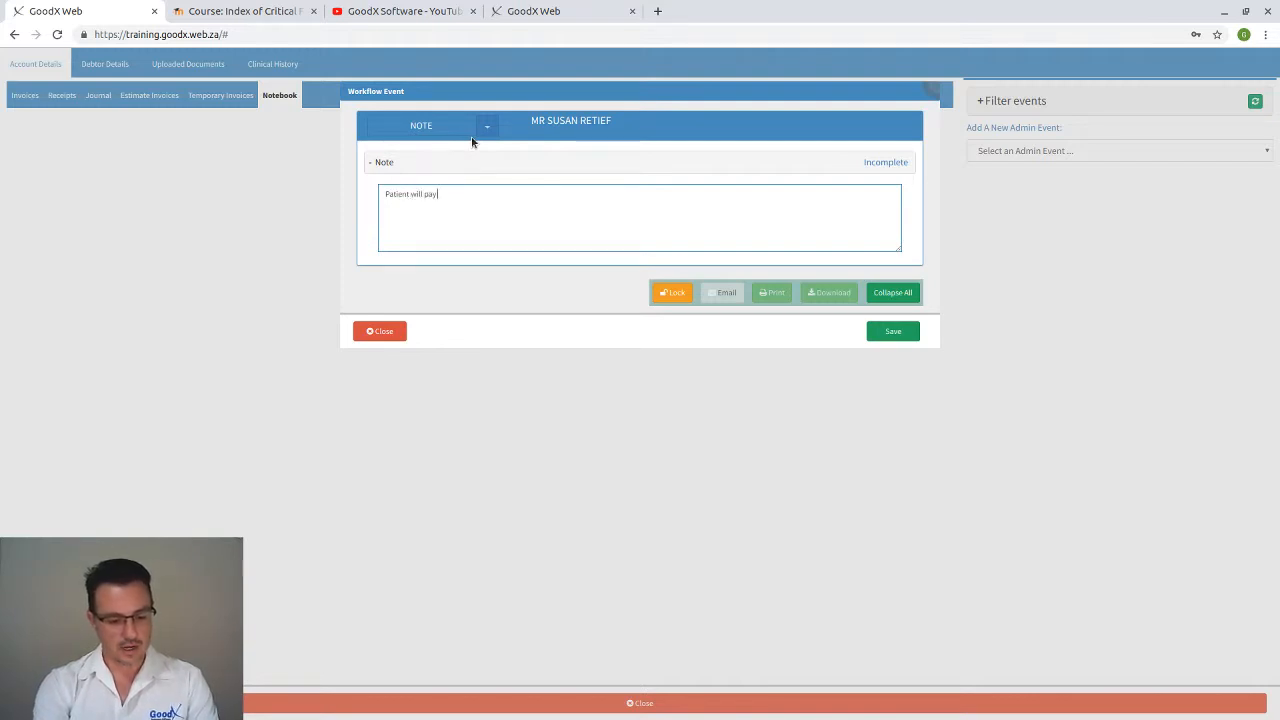
type(" next we")
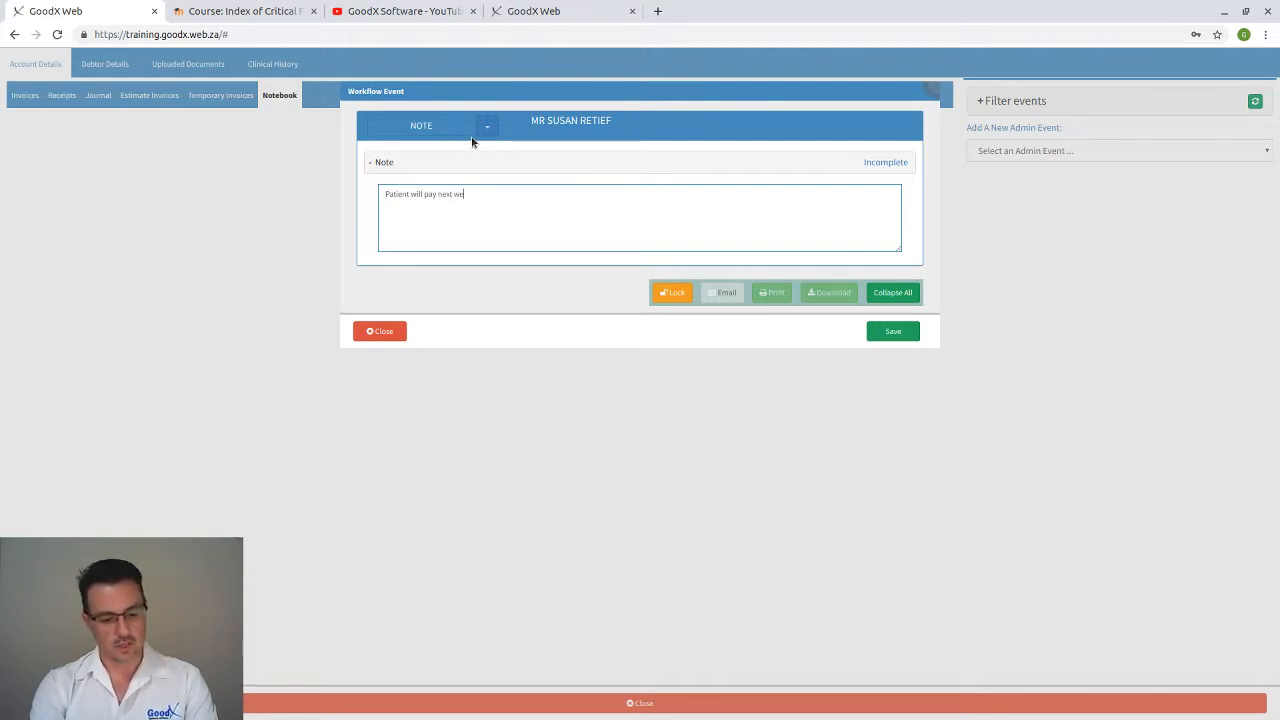
type("ek Friday")
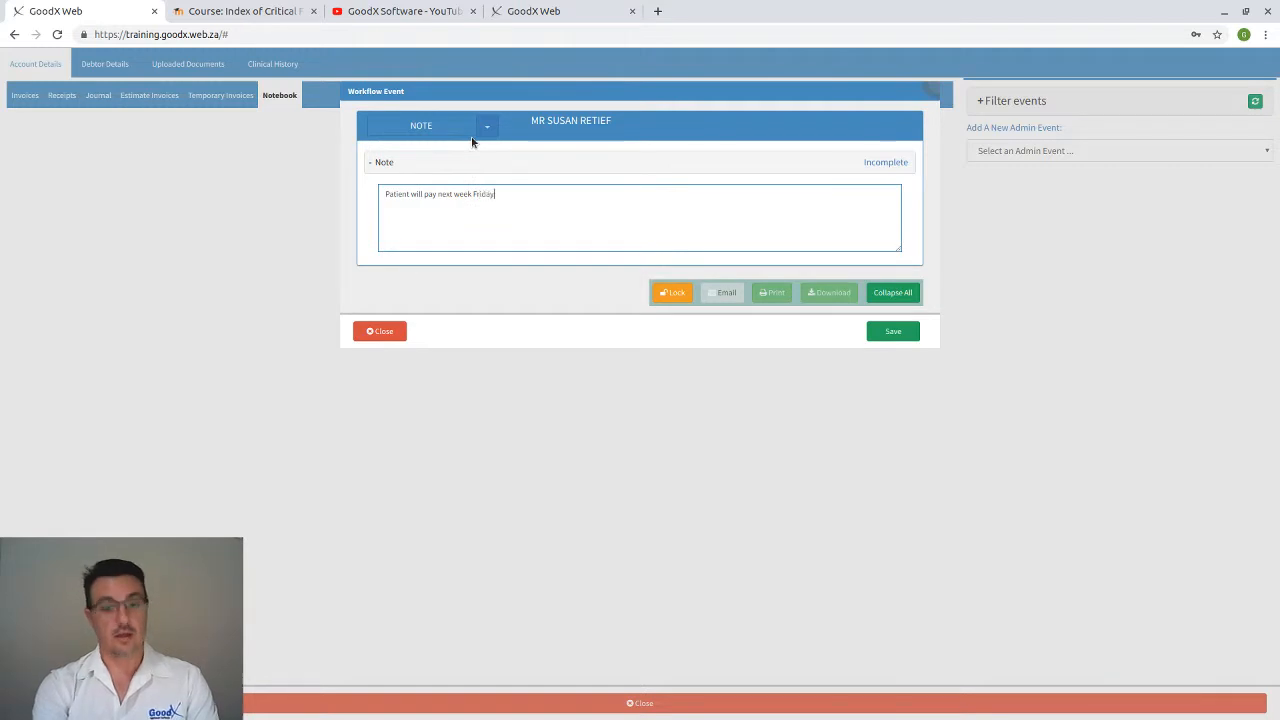
left_click(887, 333)
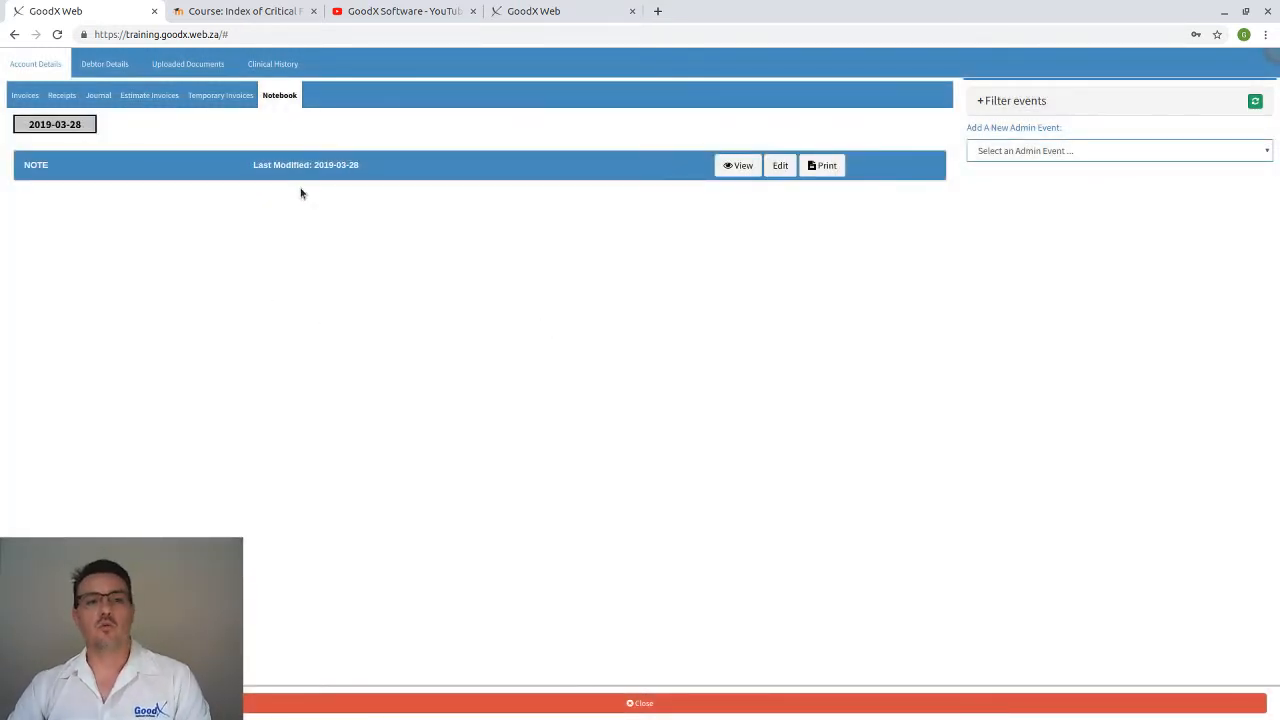
Expand the saved note in the notebook to read its text, and close the notebook.
left_click(307, 174)
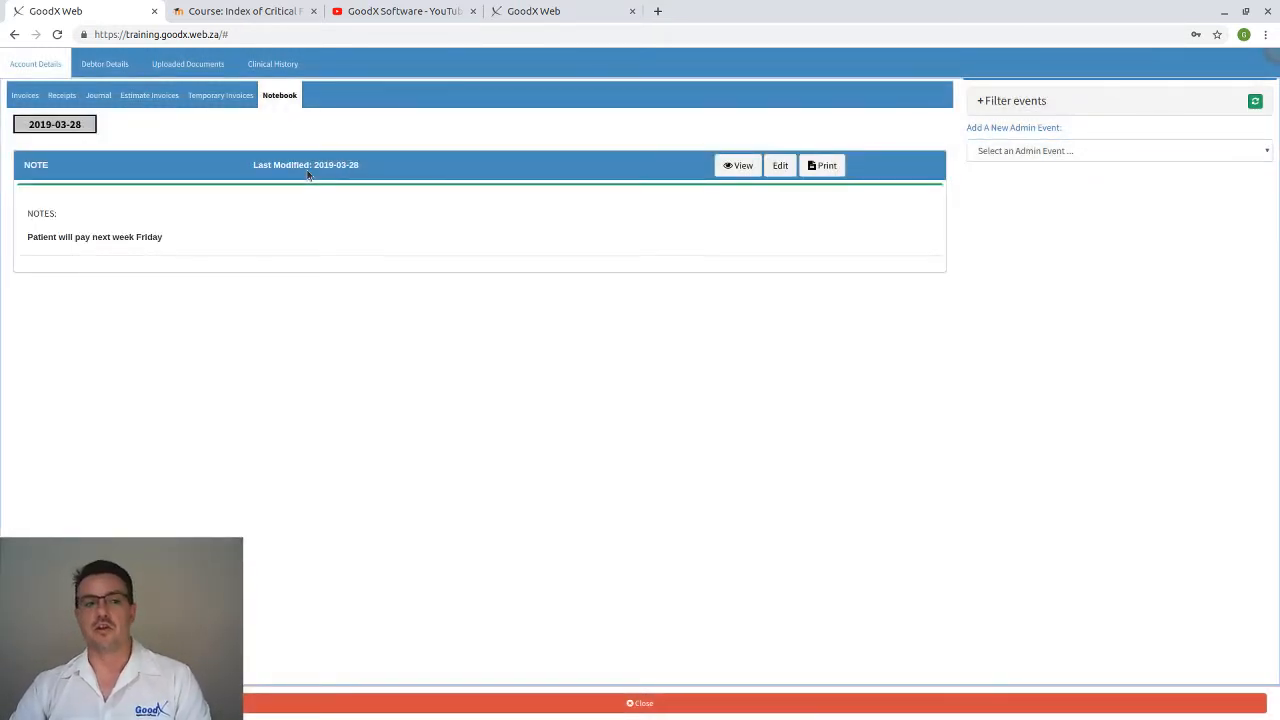
left_click(308, 174)
left_click(308, 174)
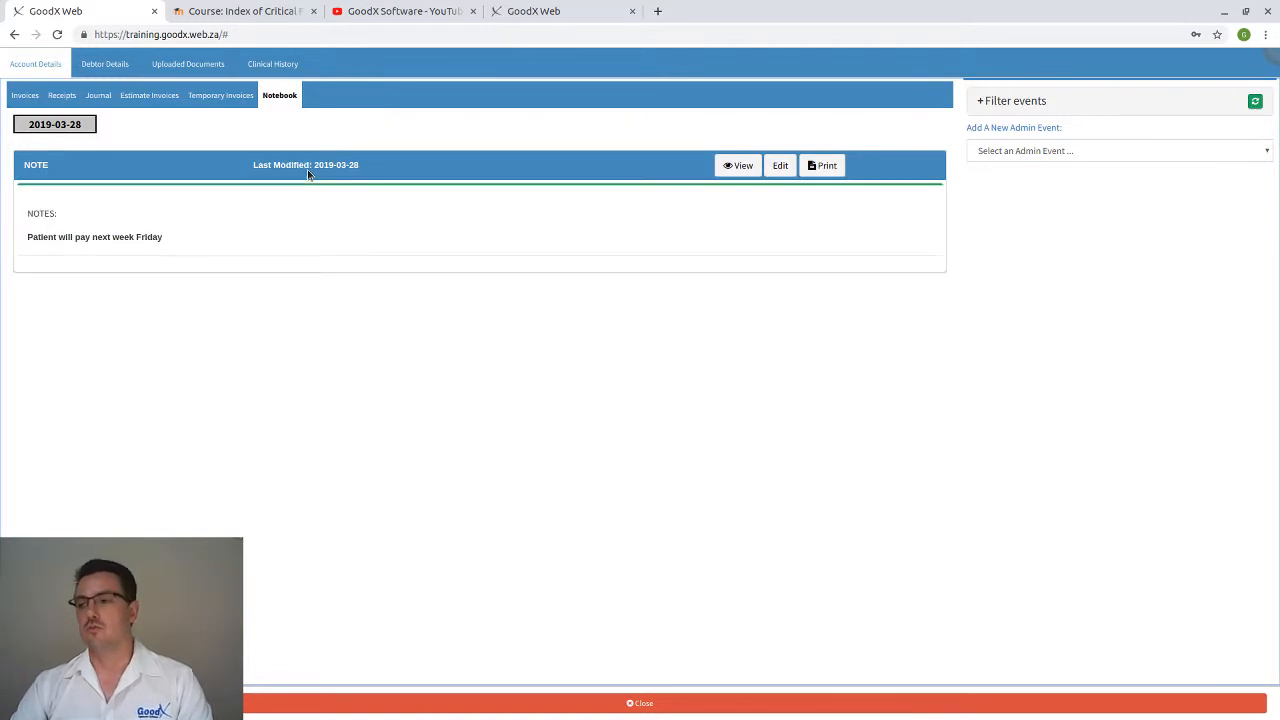
left_click(308, 174)
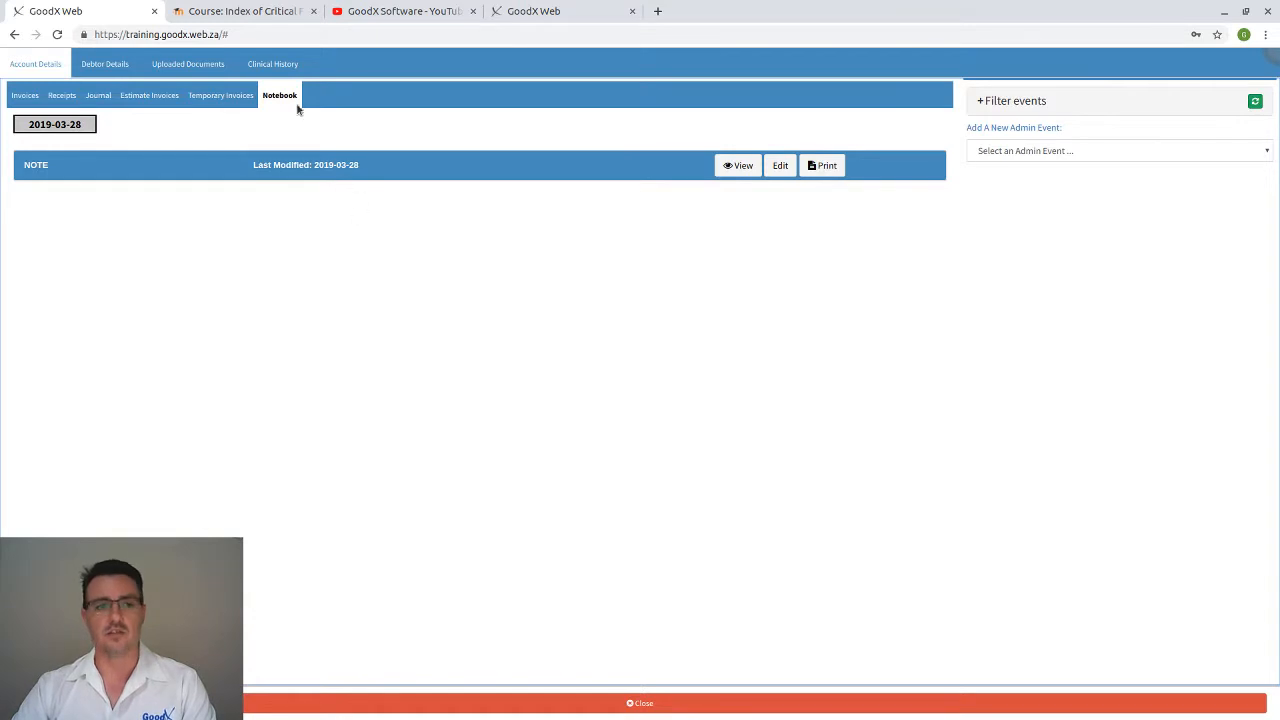
left_click(326, 171)
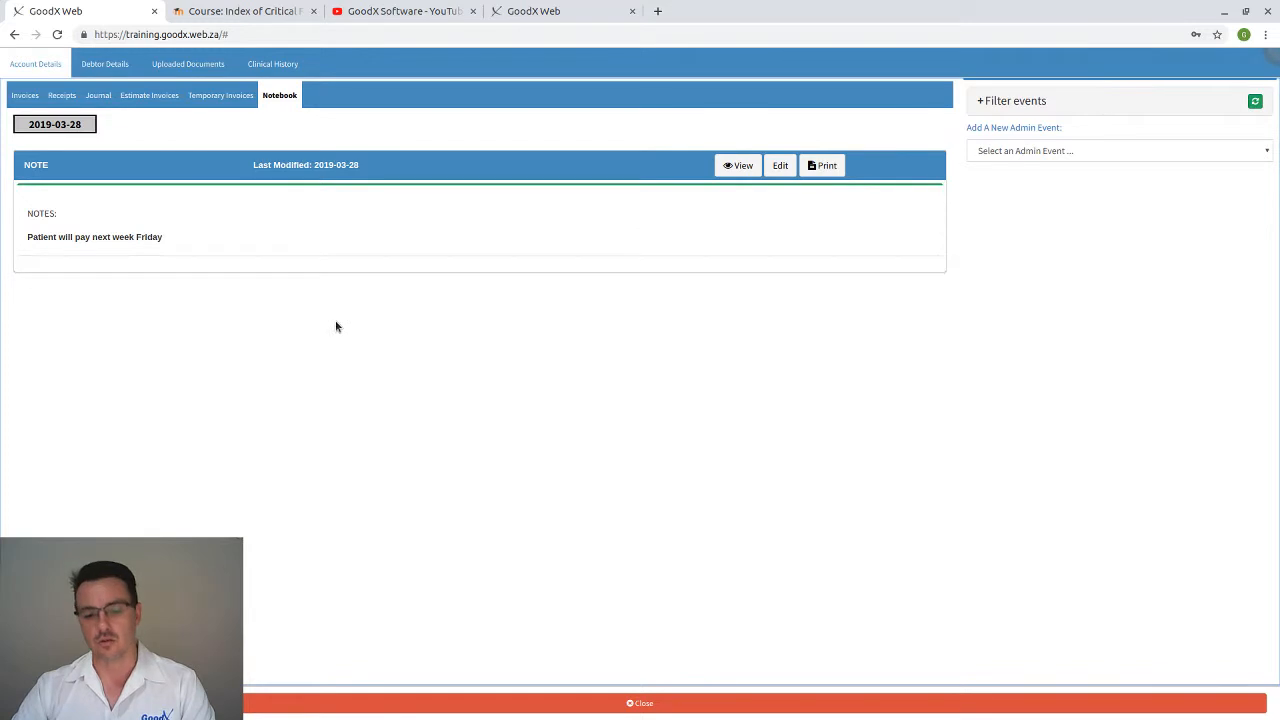
left_click(567, 707)
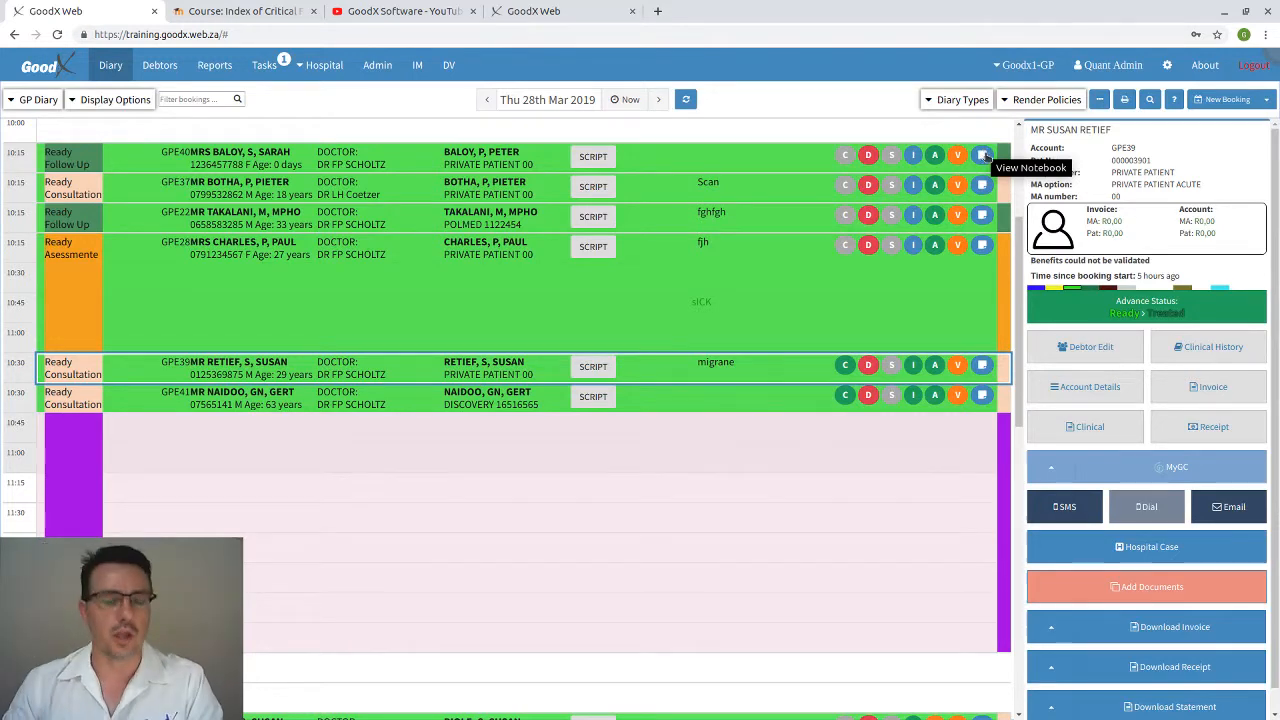
Reopen the "migrane" booking's notebook and save a second NOTE event with the text "ererere".
left_click(982, 366)
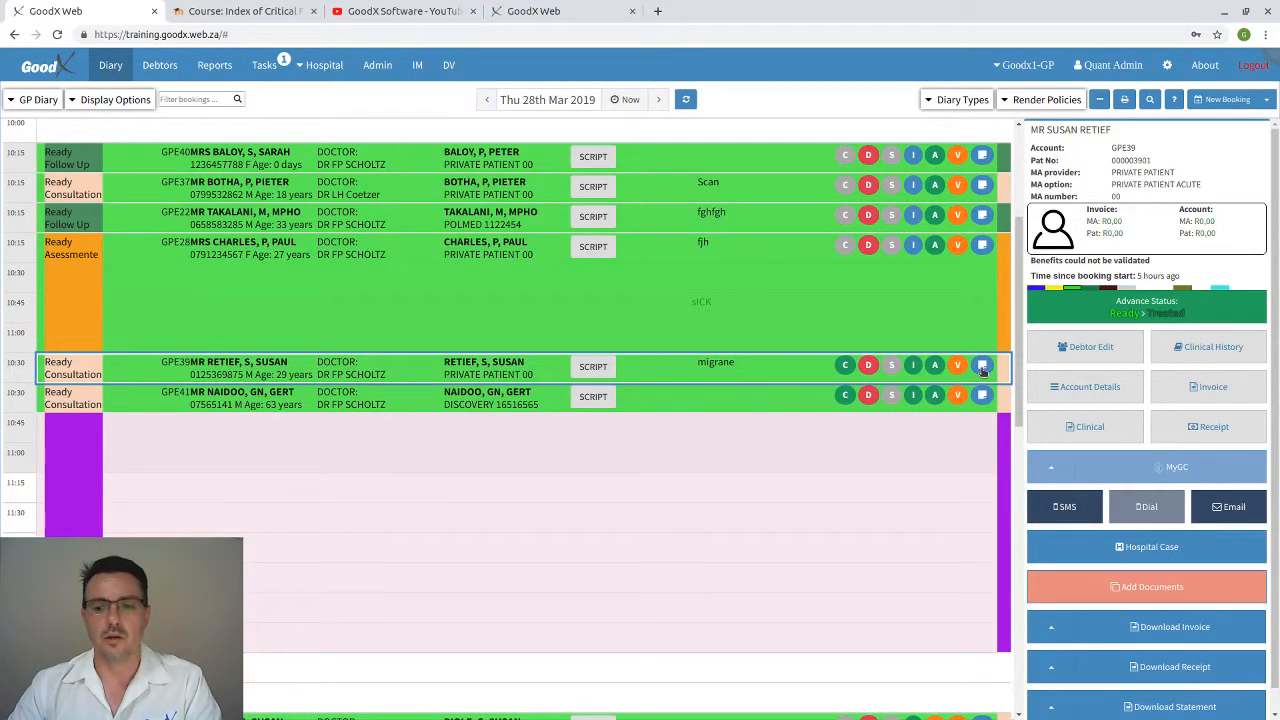
left_click(1019, 149)
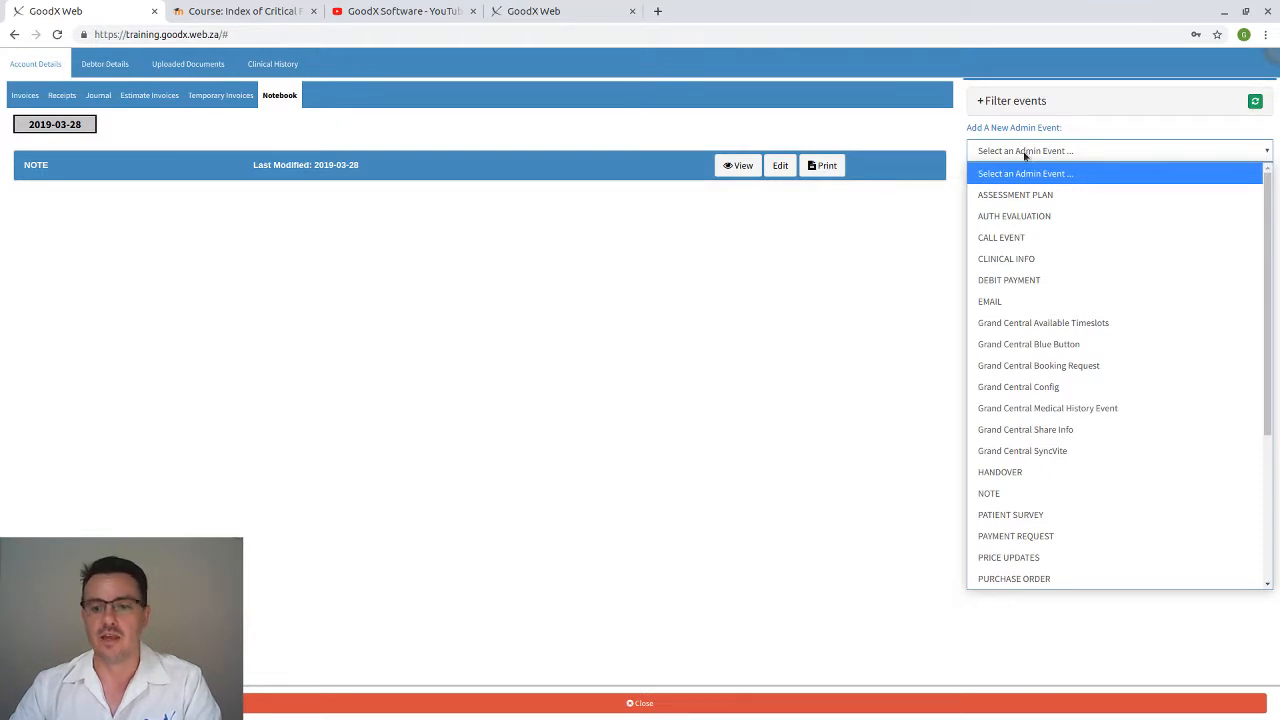
left_click(1010, 494)
left_click(454, 200)
type("er")
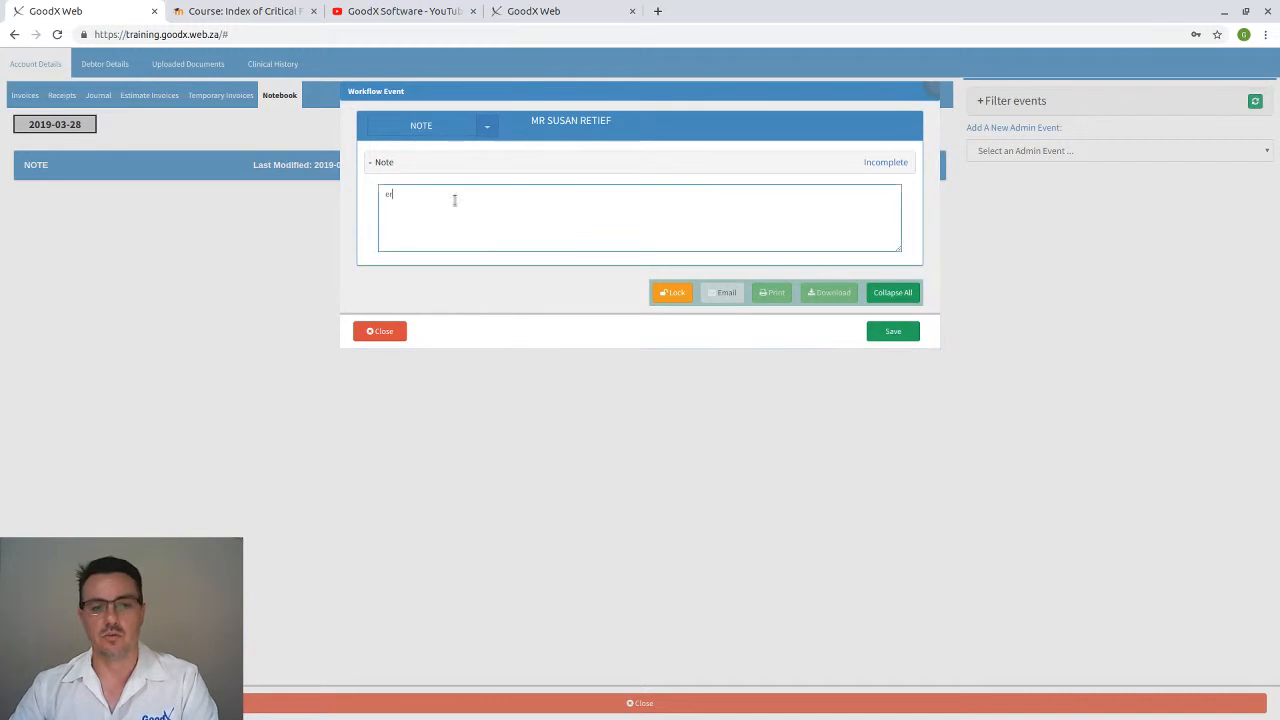
type("erere")
left_click(893, 331)
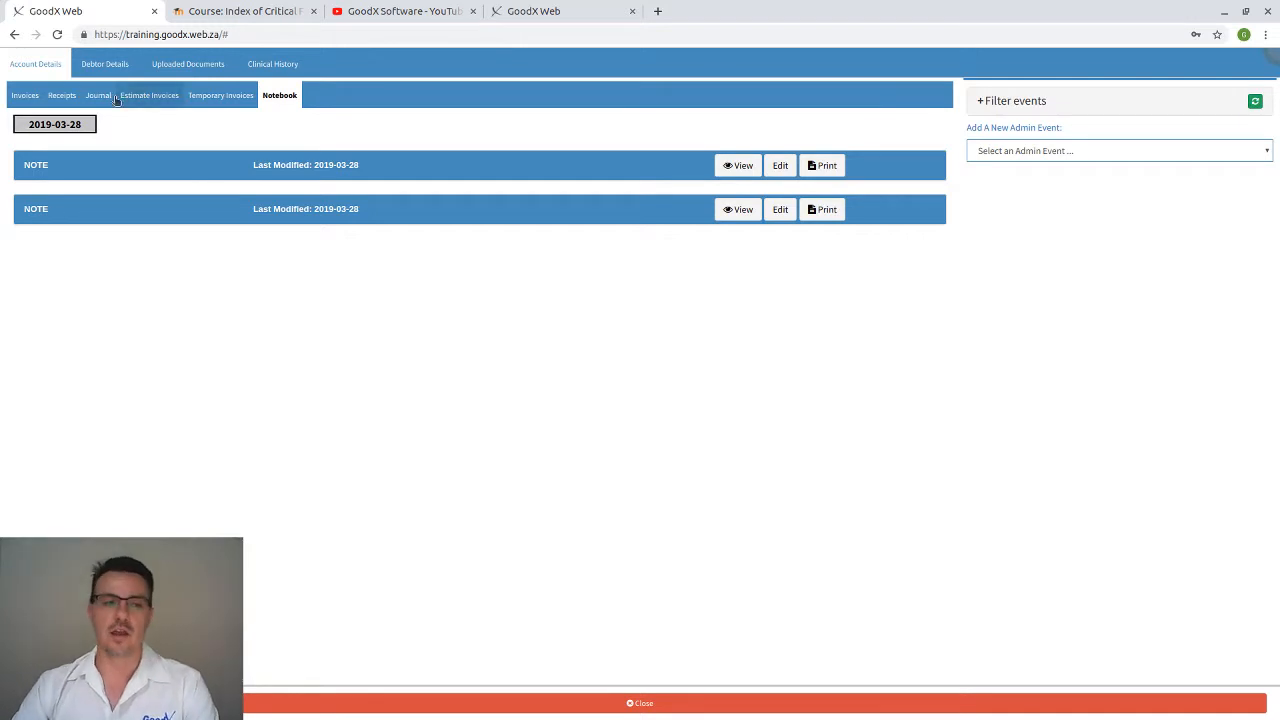
Examine the available admin event types and the notebook's event filter options, and close the notebook.
left_click(1017, 151)
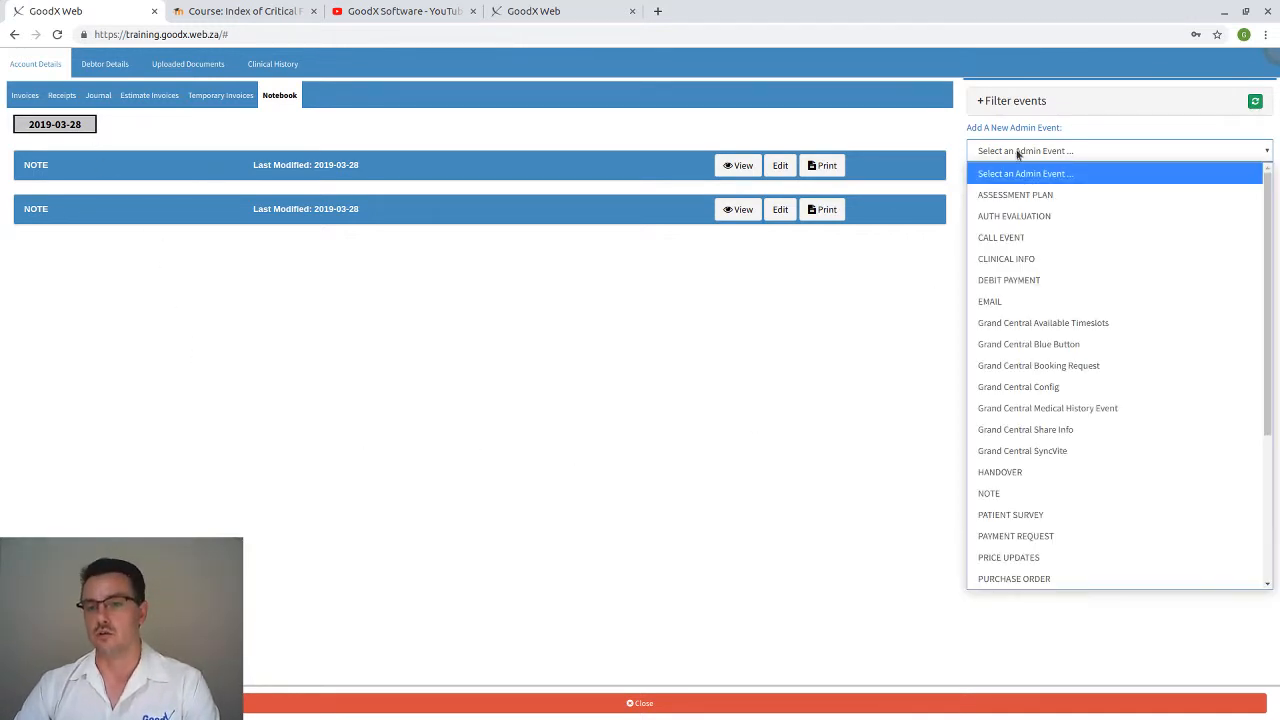
left_click(1011, 108)
left_click(1011, 108)
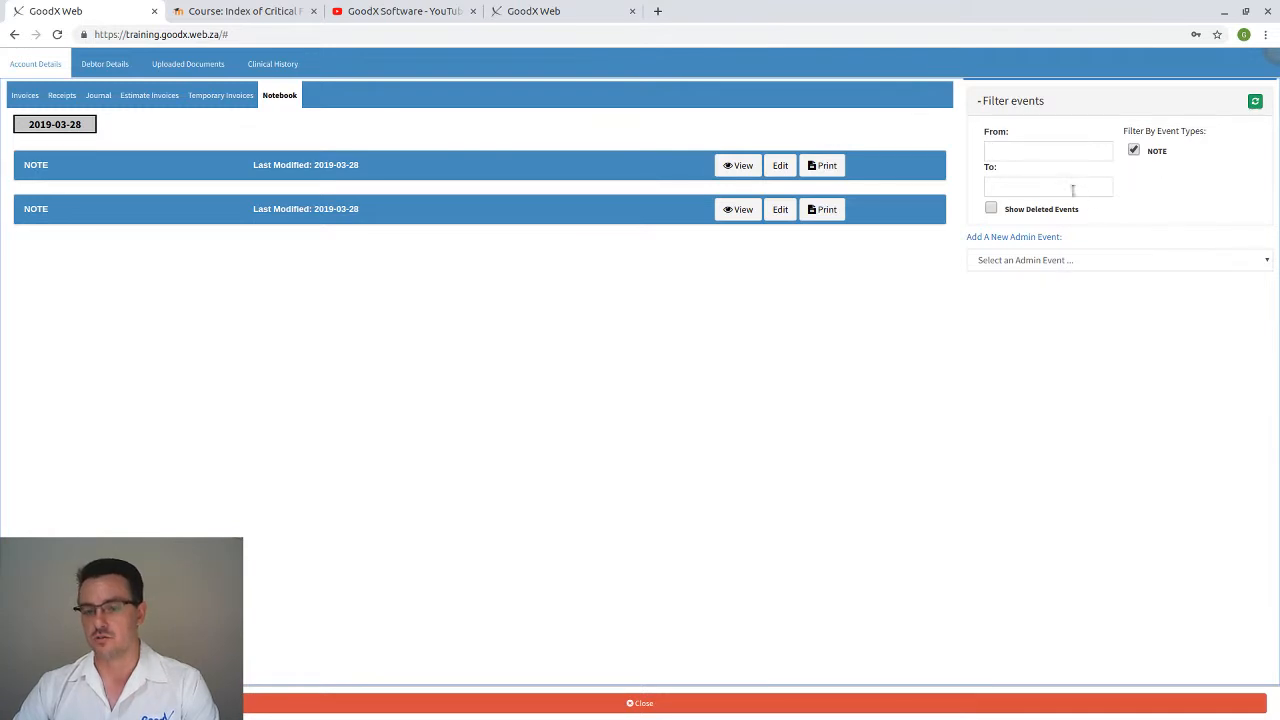
left_click(1015, 112)
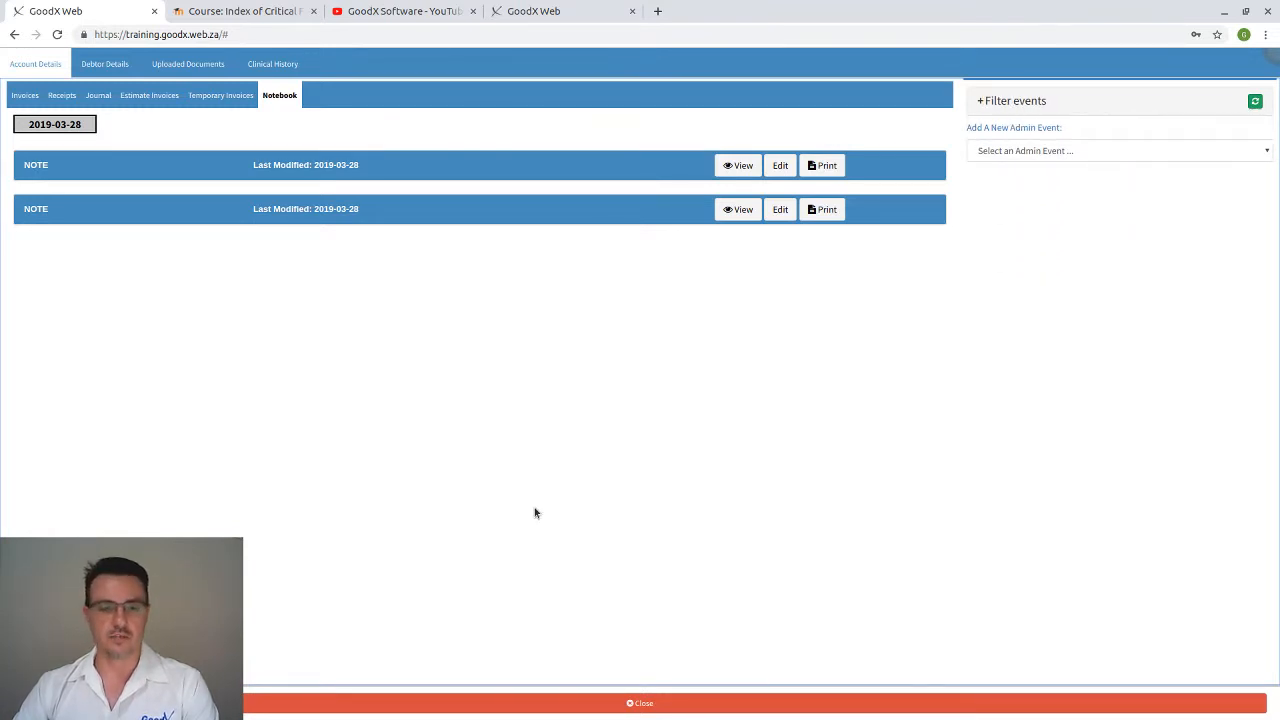
left_click(660, 712)
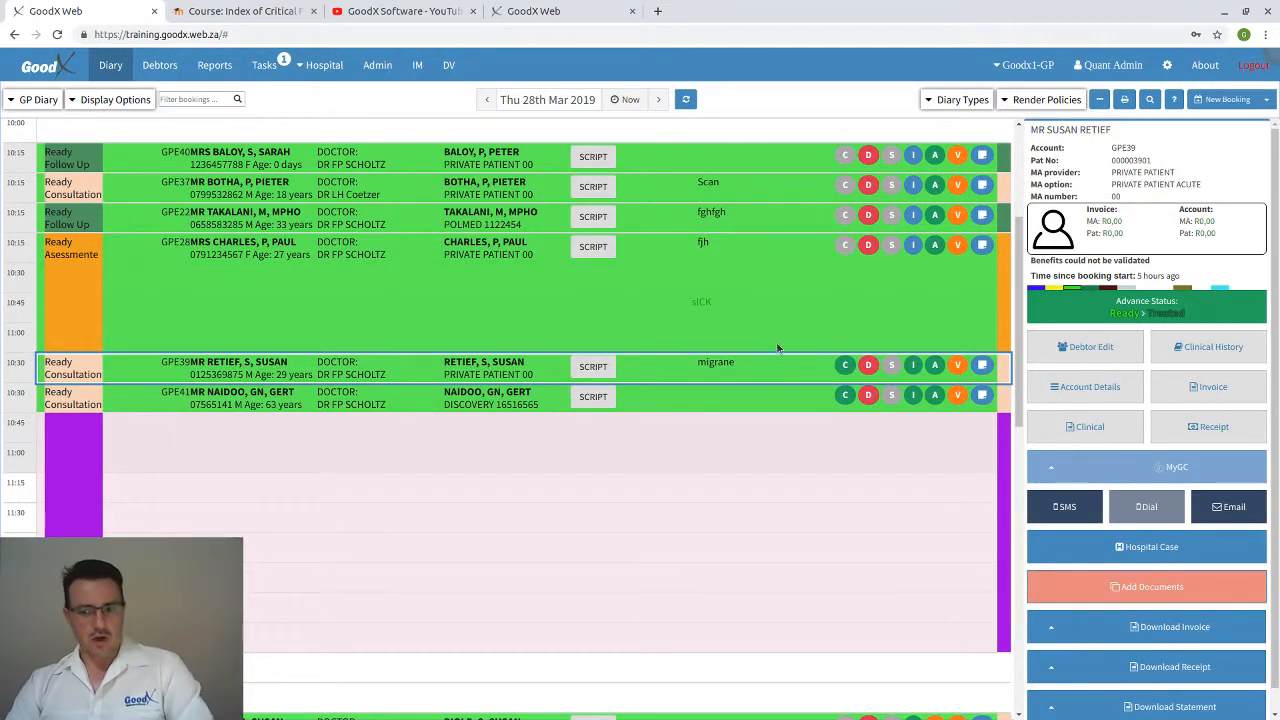
Prepare an SMS to the patient of the DISCOVERY booking at 10:30 with the last-listed SMS Reminder template, and discard it.
left_click(827, 406)
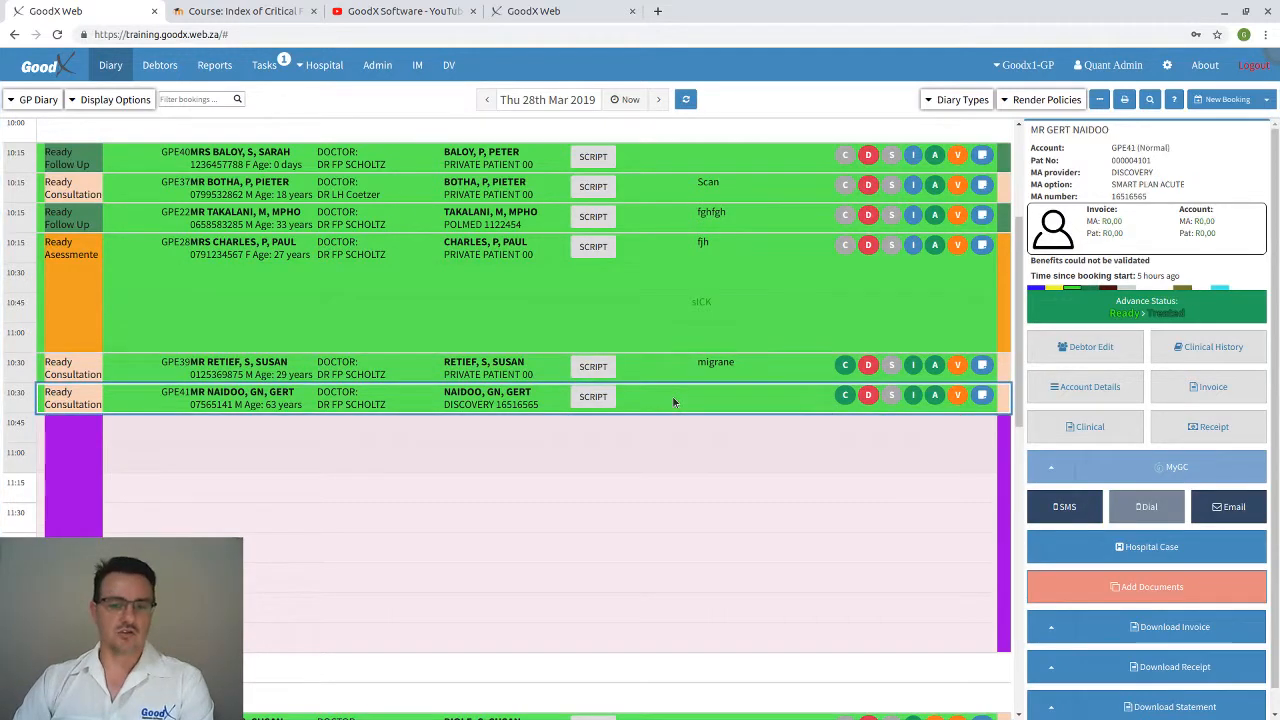
left_click(1063, 507)
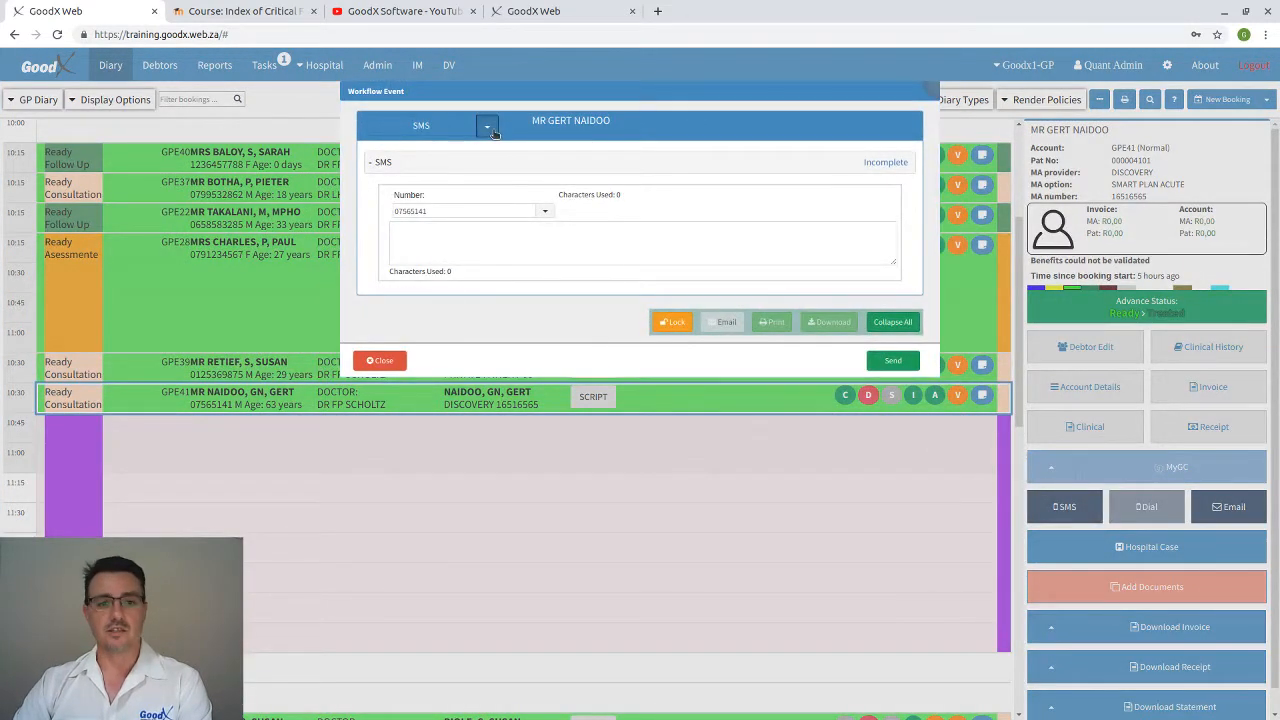
left_click(489, 128)
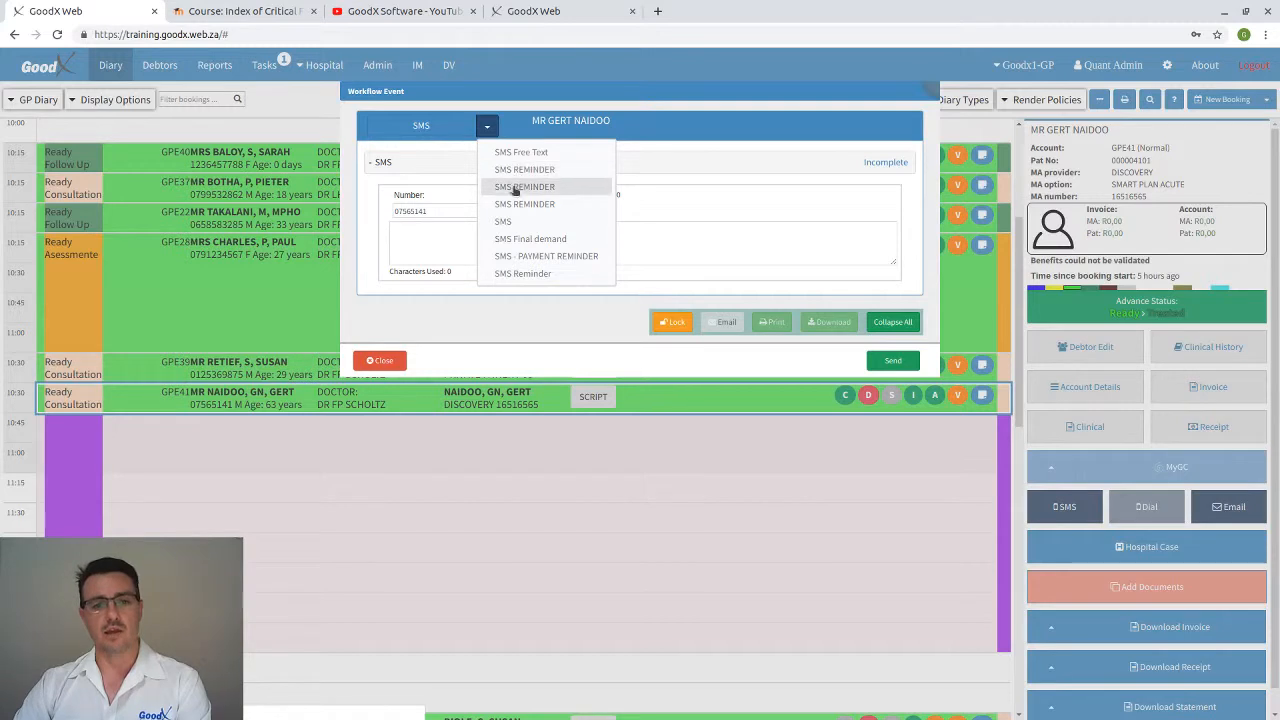
left_click(537, 273)
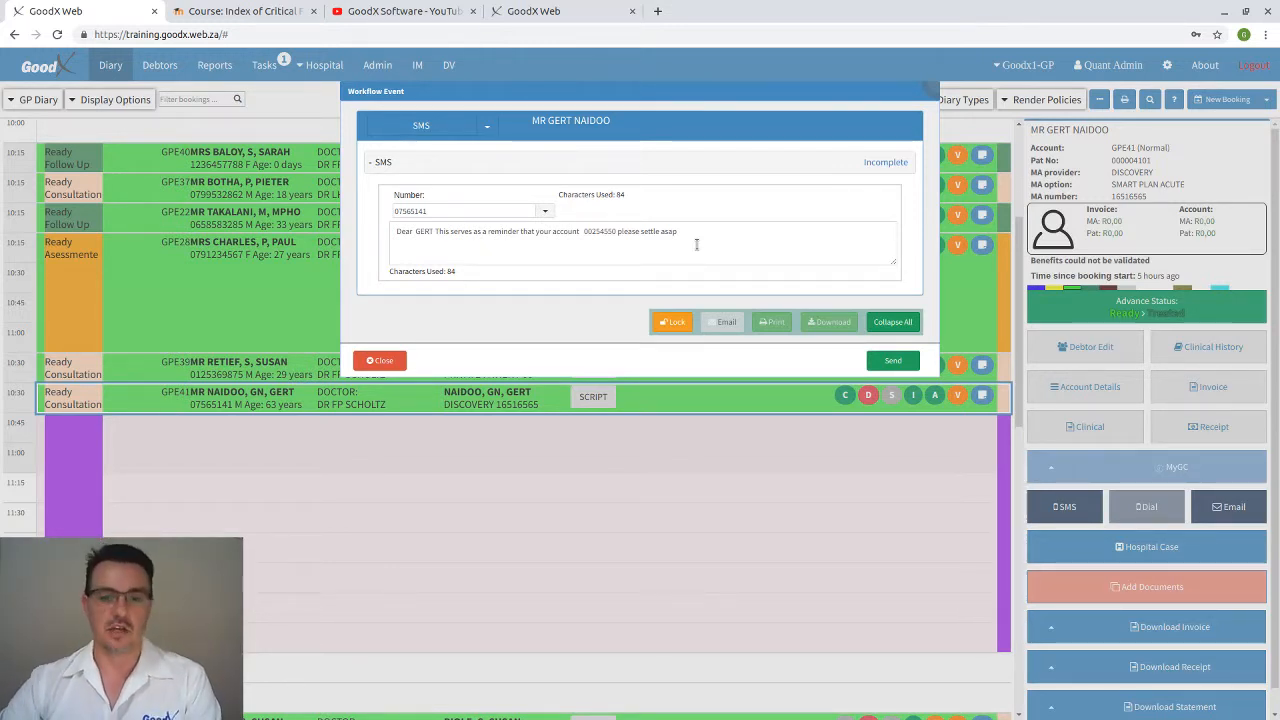
left_click(393, 361)
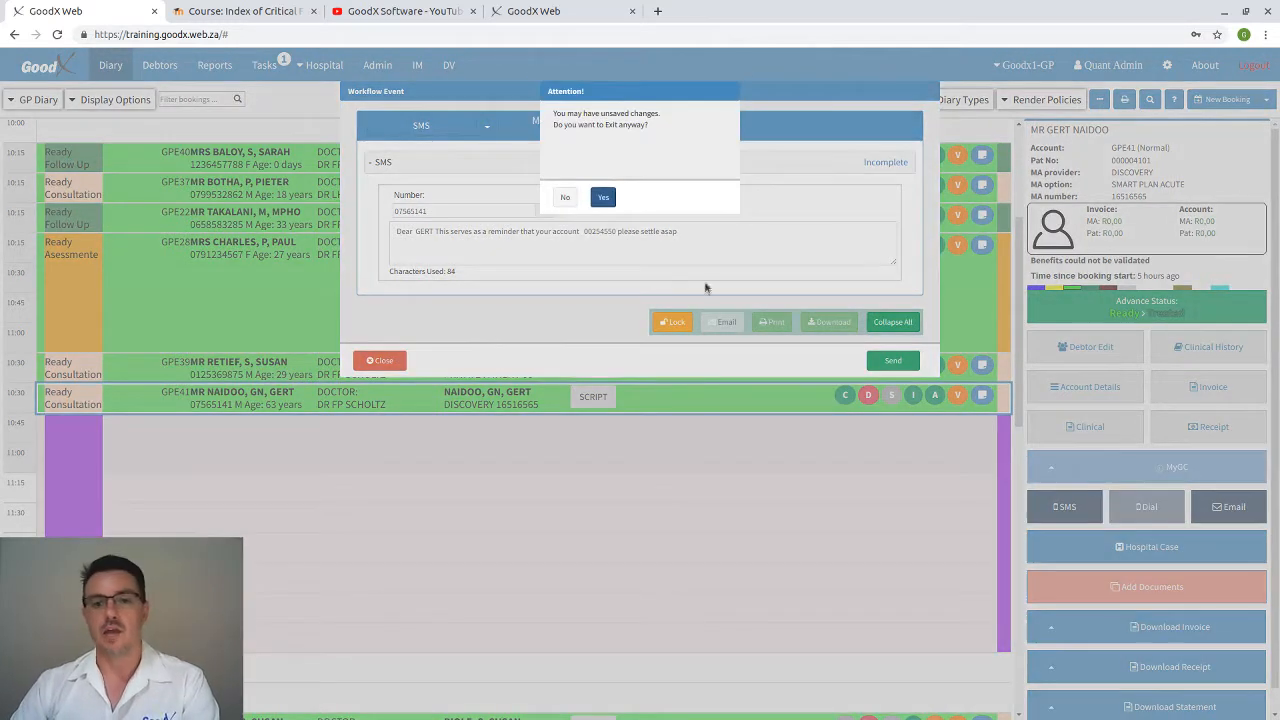
left_click(603, 197)
Start an email to the same patient with the EMAIL Free Text template, check its recipient, subject and message fields, and discard it.
left_click(1215, 510)
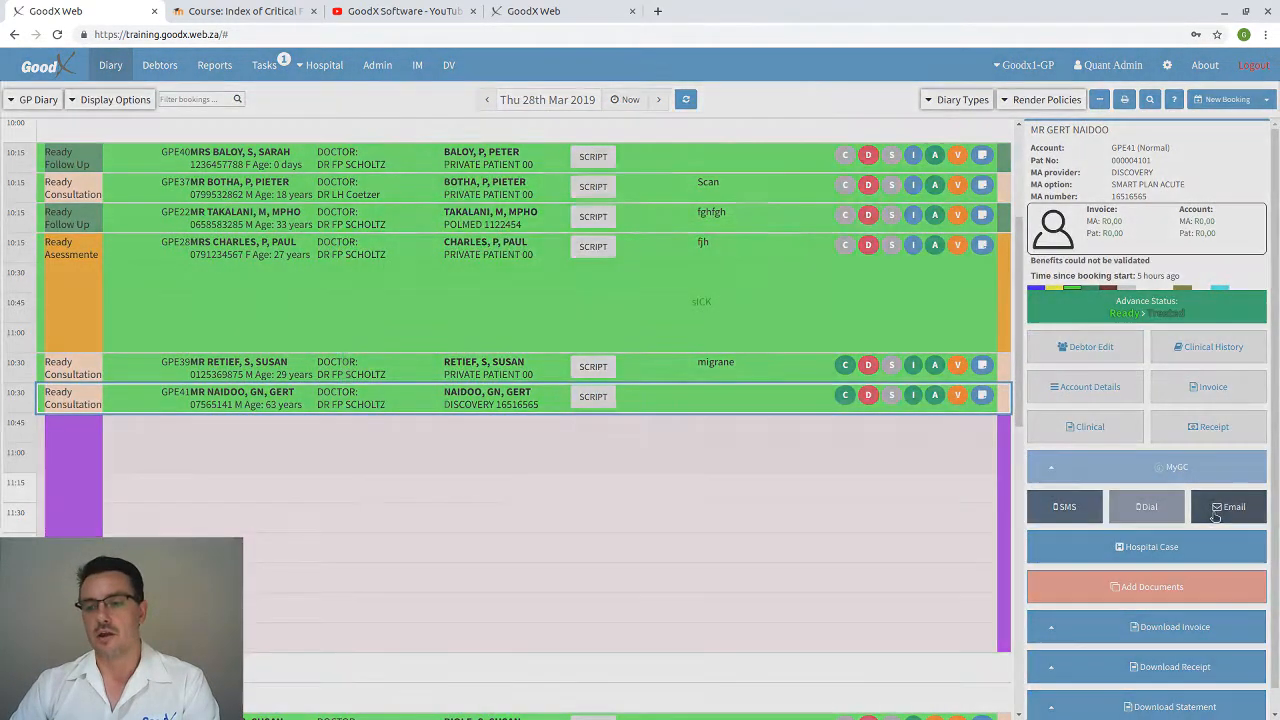
left_click(485, 132)
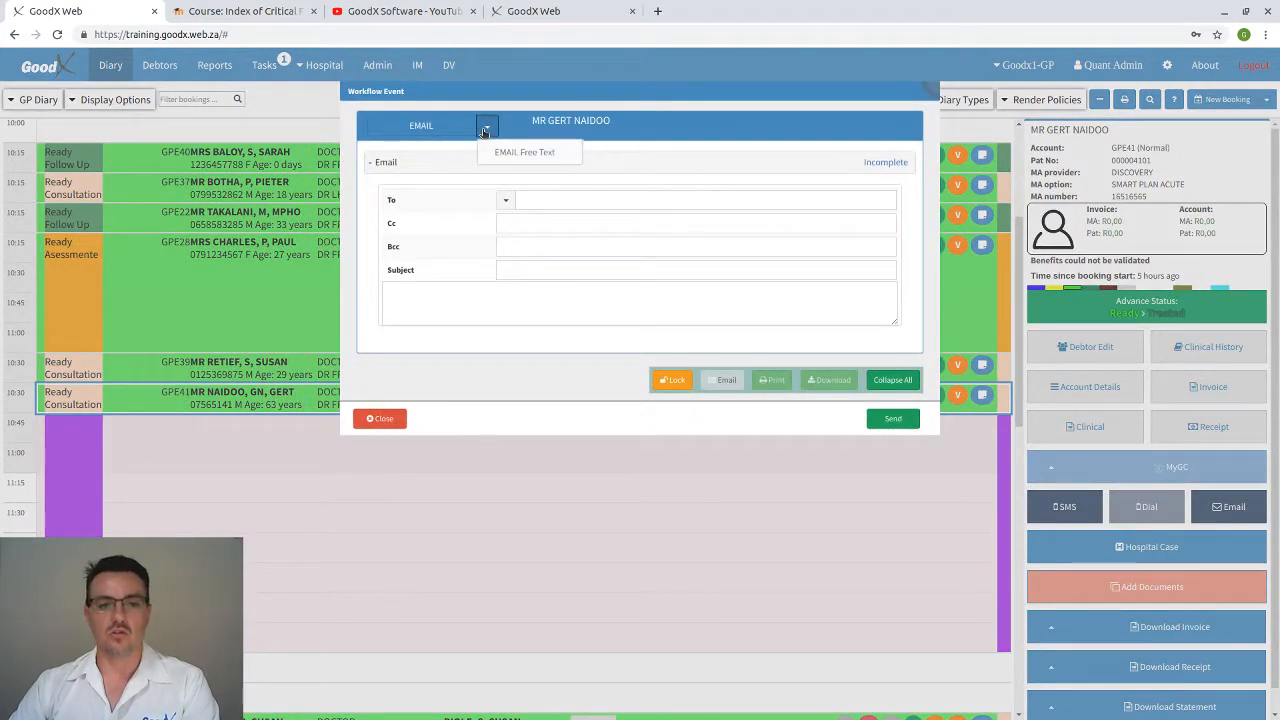
left_click(501, 152)
left_click(523, 200)
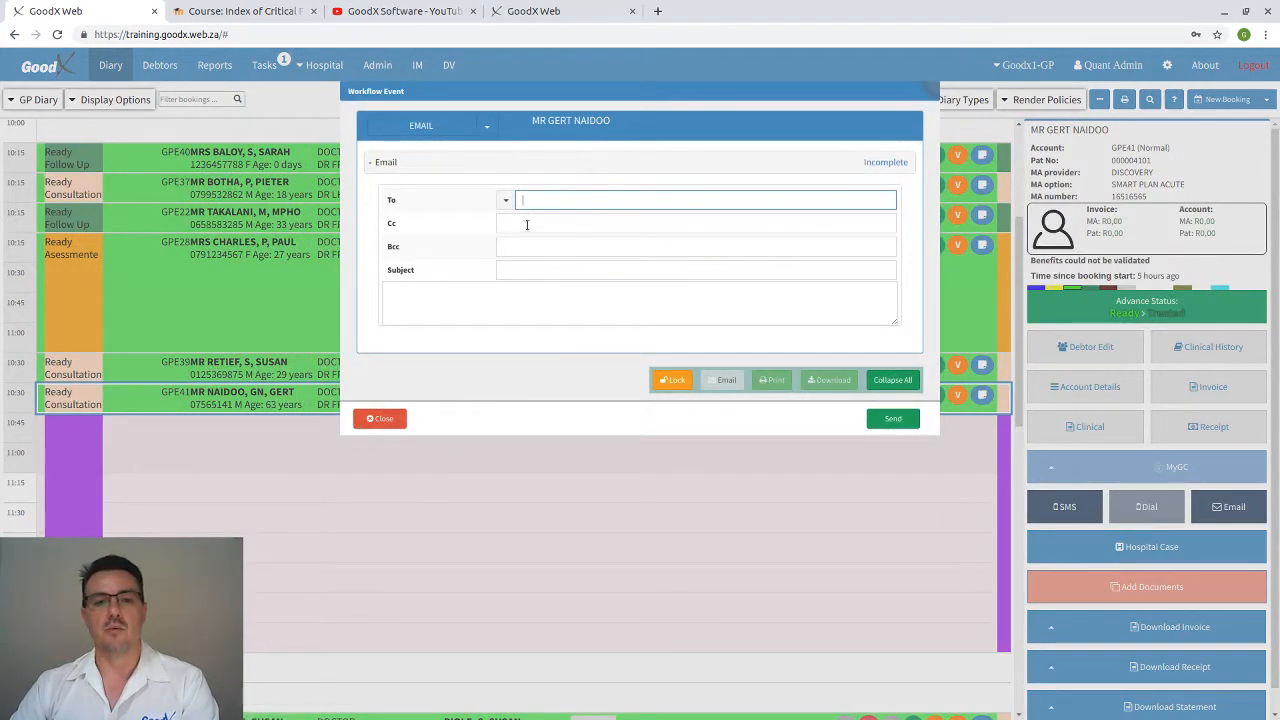
left_click(521, 267)
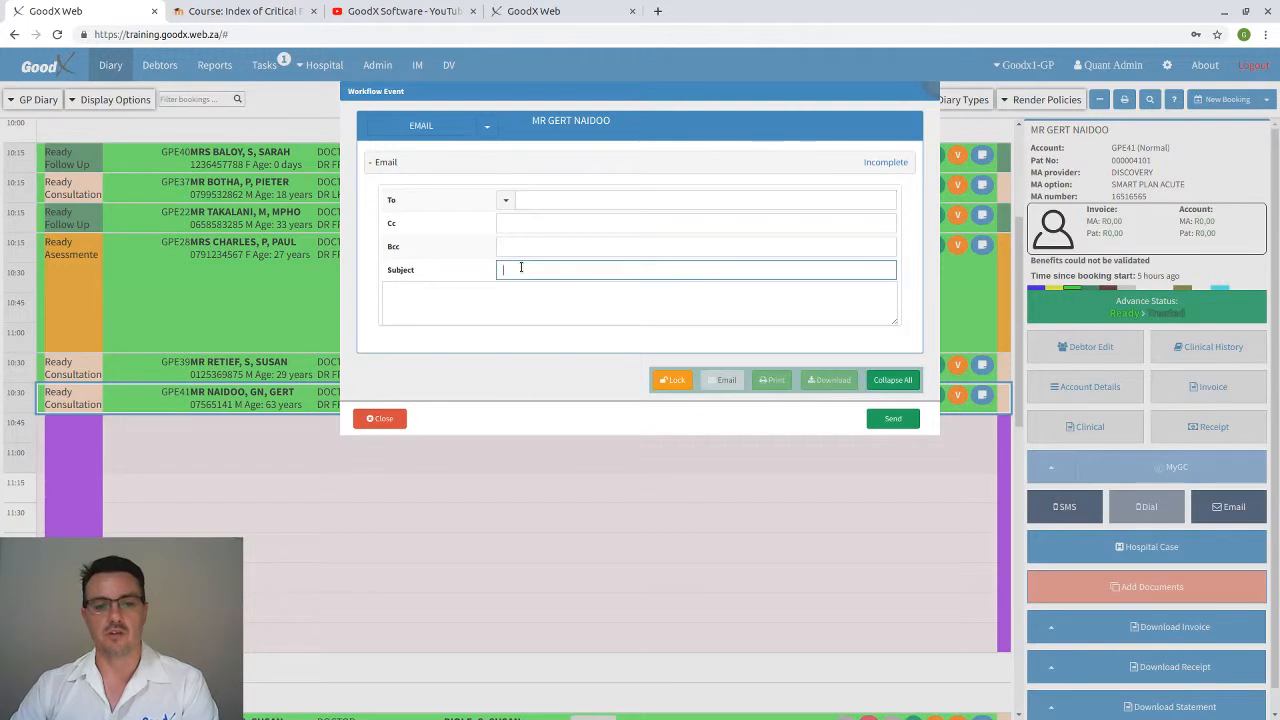
left_click(497, 305)
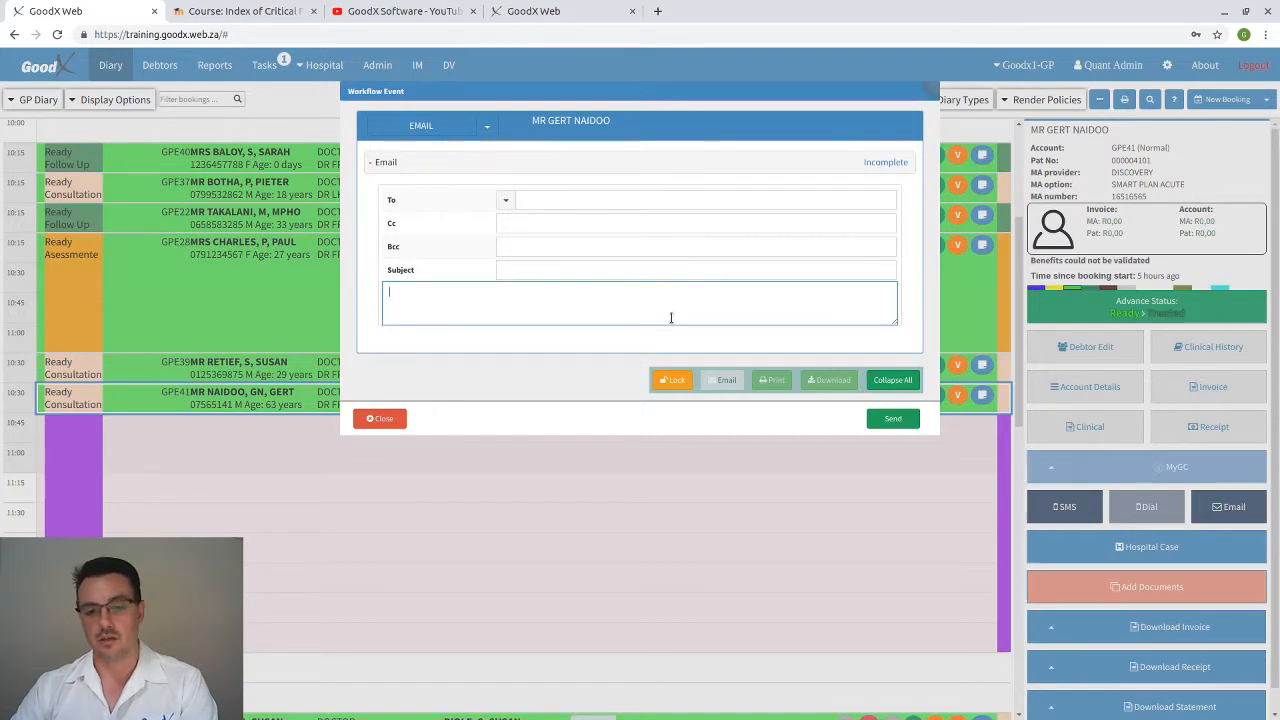
left_click(381, 419)
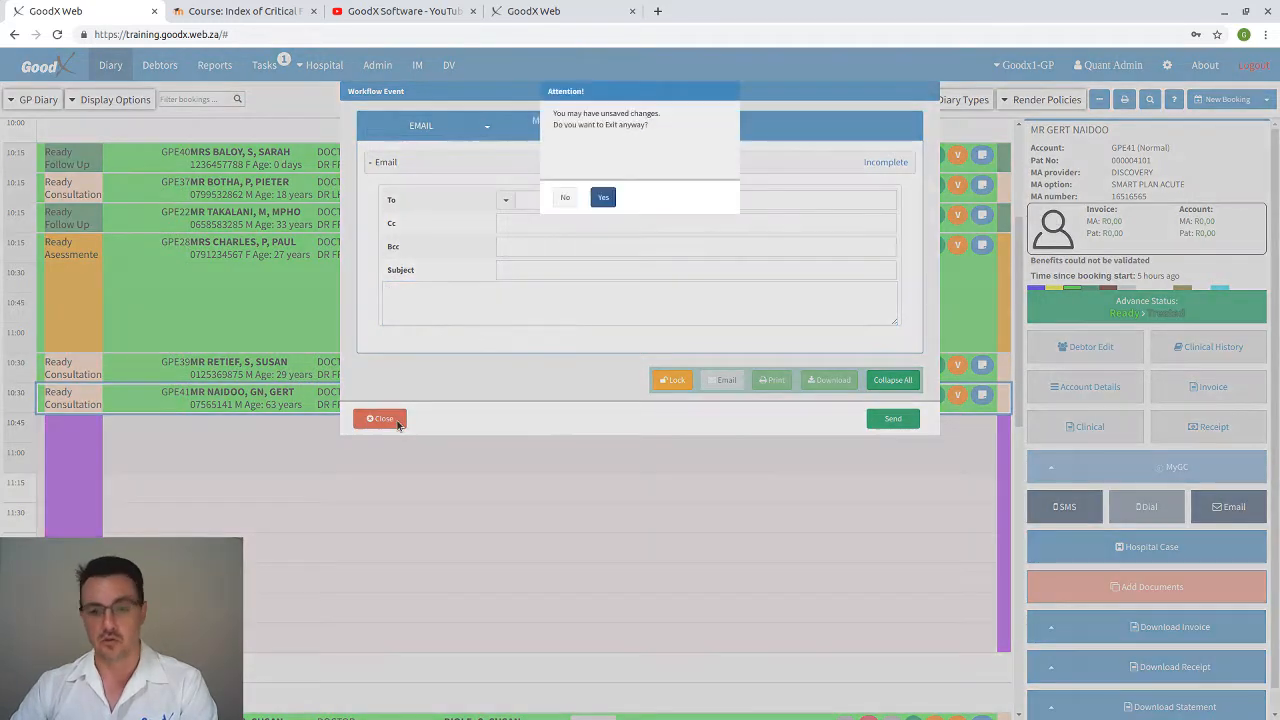
left_click(601, 200)
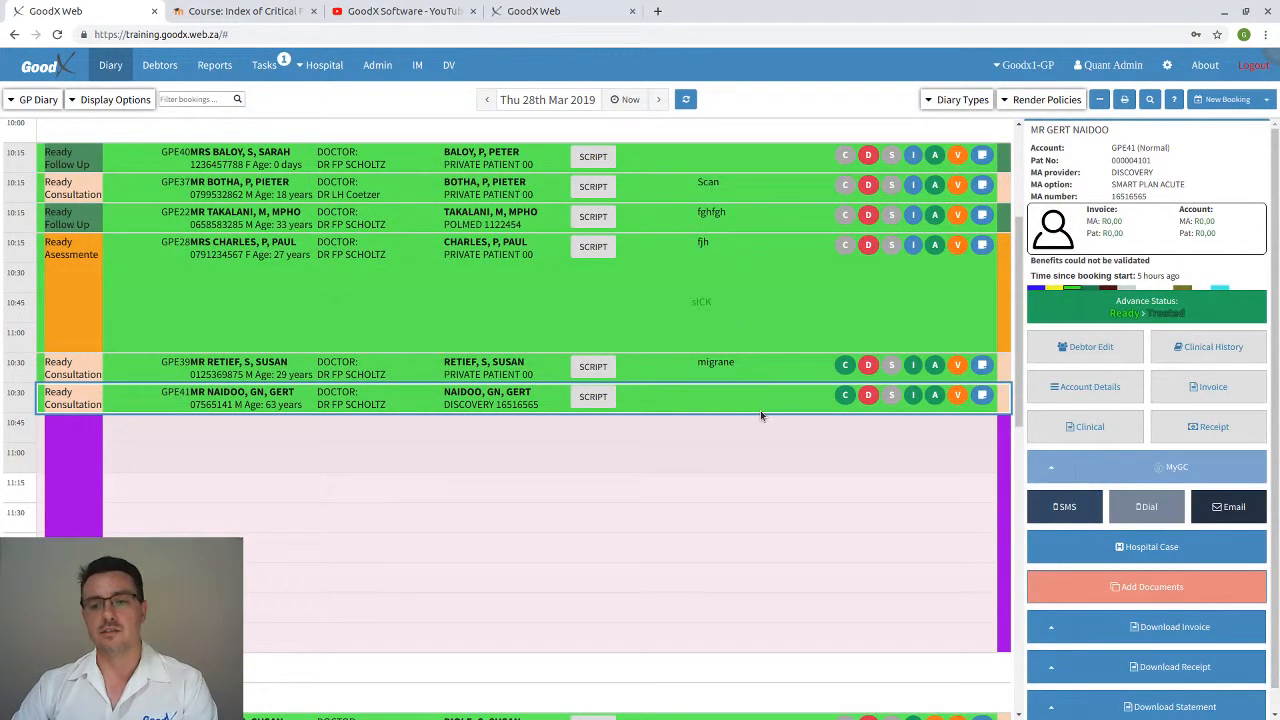
Go to the administration area and view the Admin Event History.
left_click(378, 66)
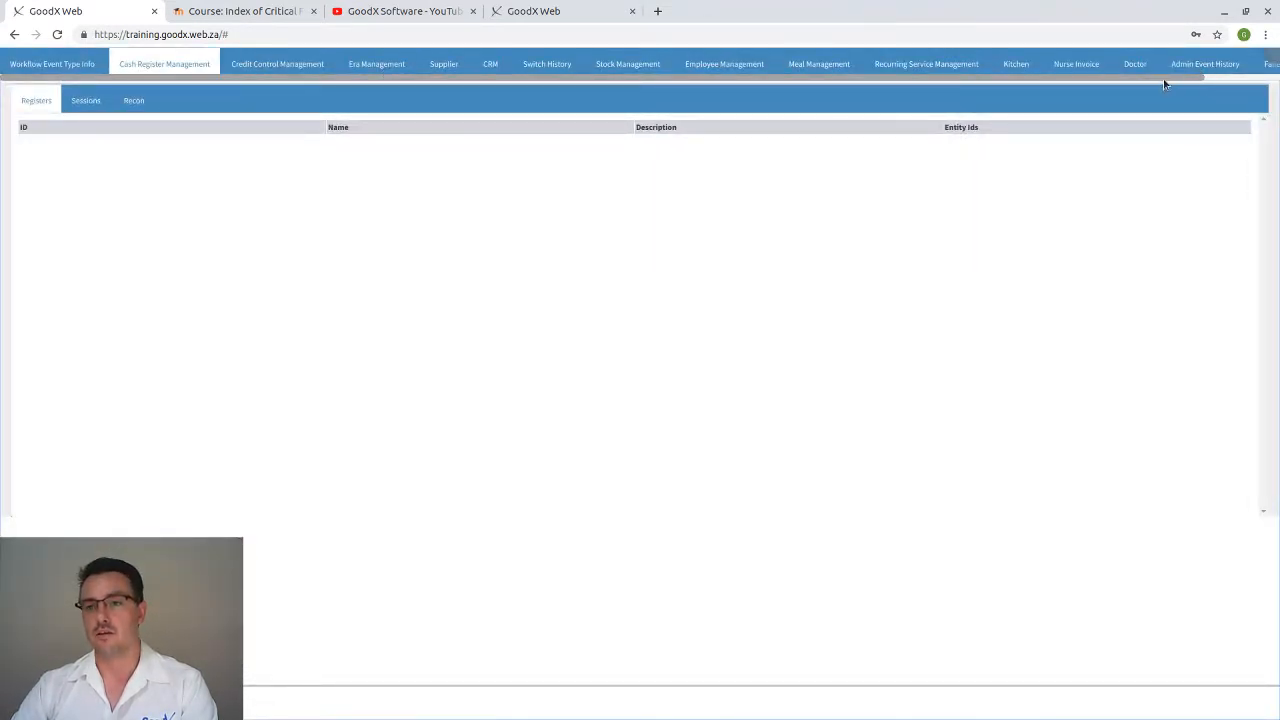
left_click(1210, 66)
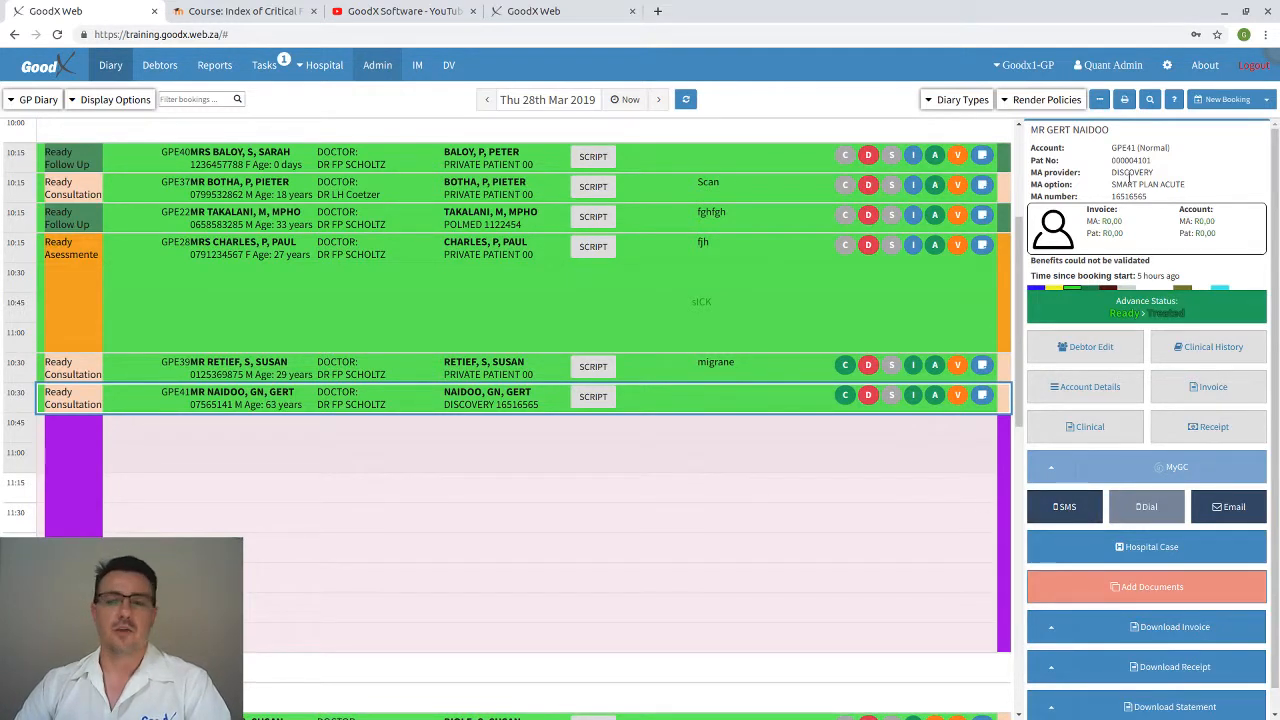
Open the settings and look through the Diary Settings sections and the General Settings under User Entity Settings.
left_click(1169, 65)
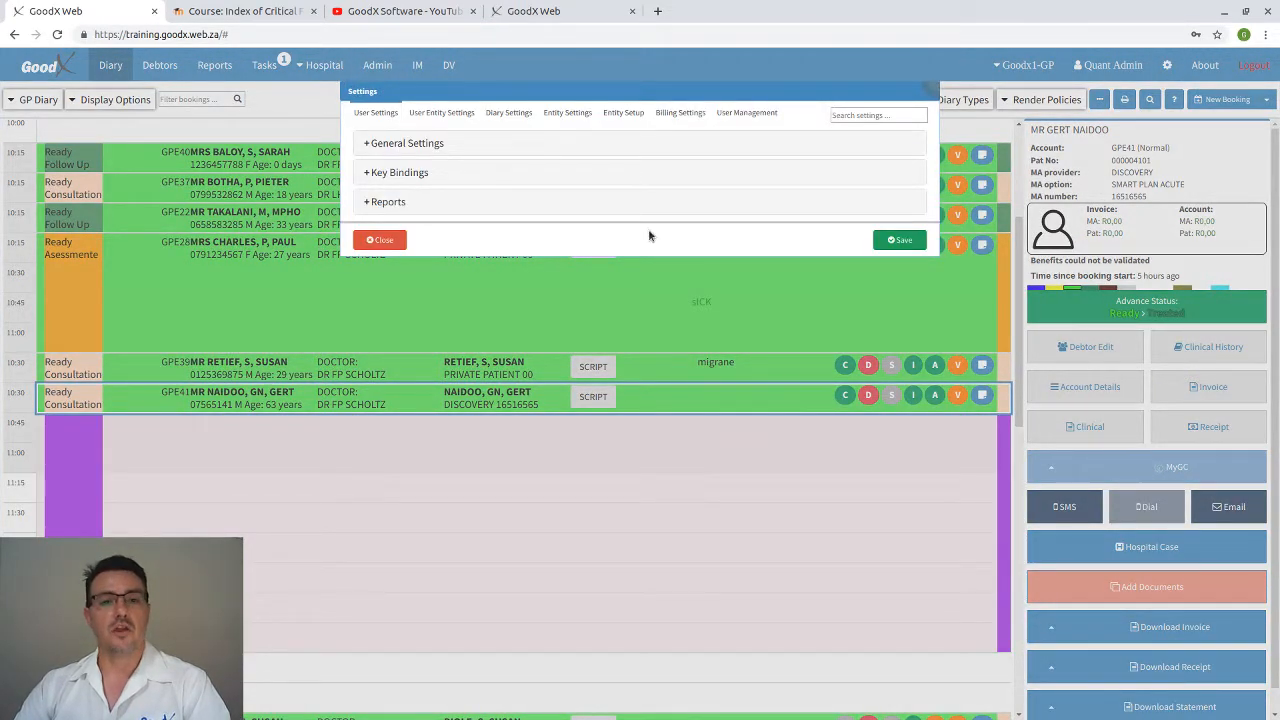
left_click(509, 113)
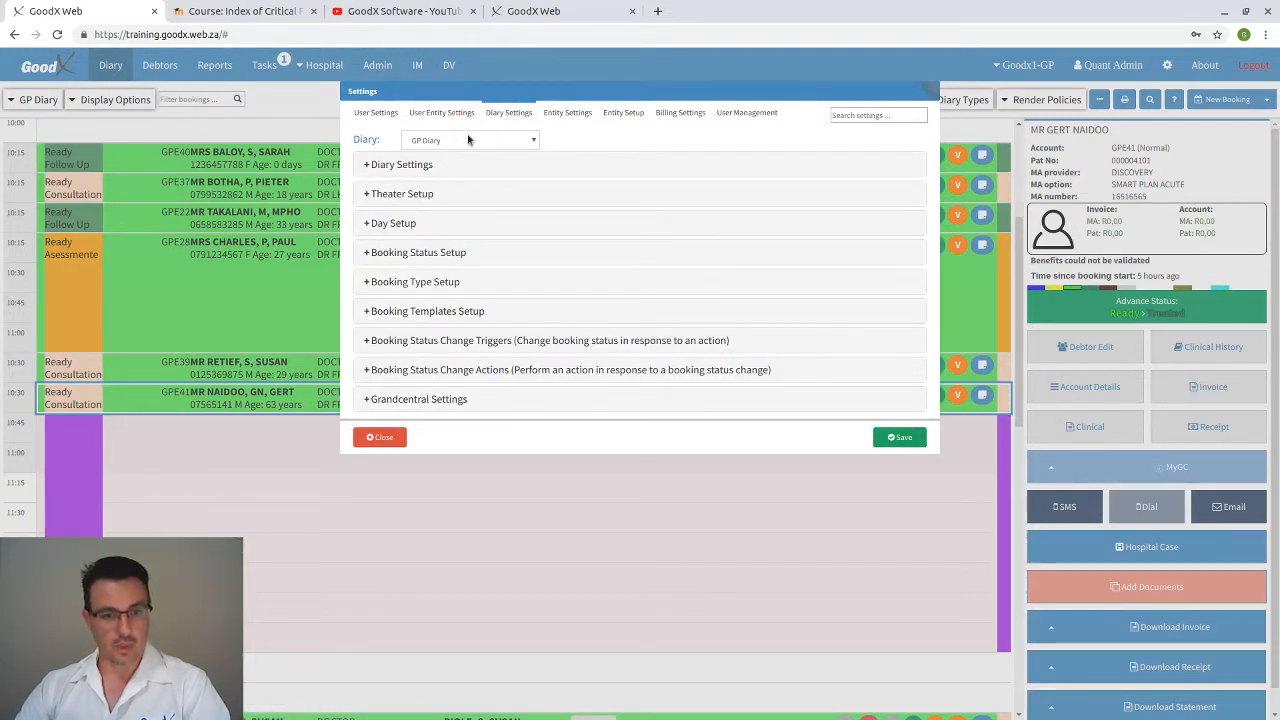
left_click(447, 114)
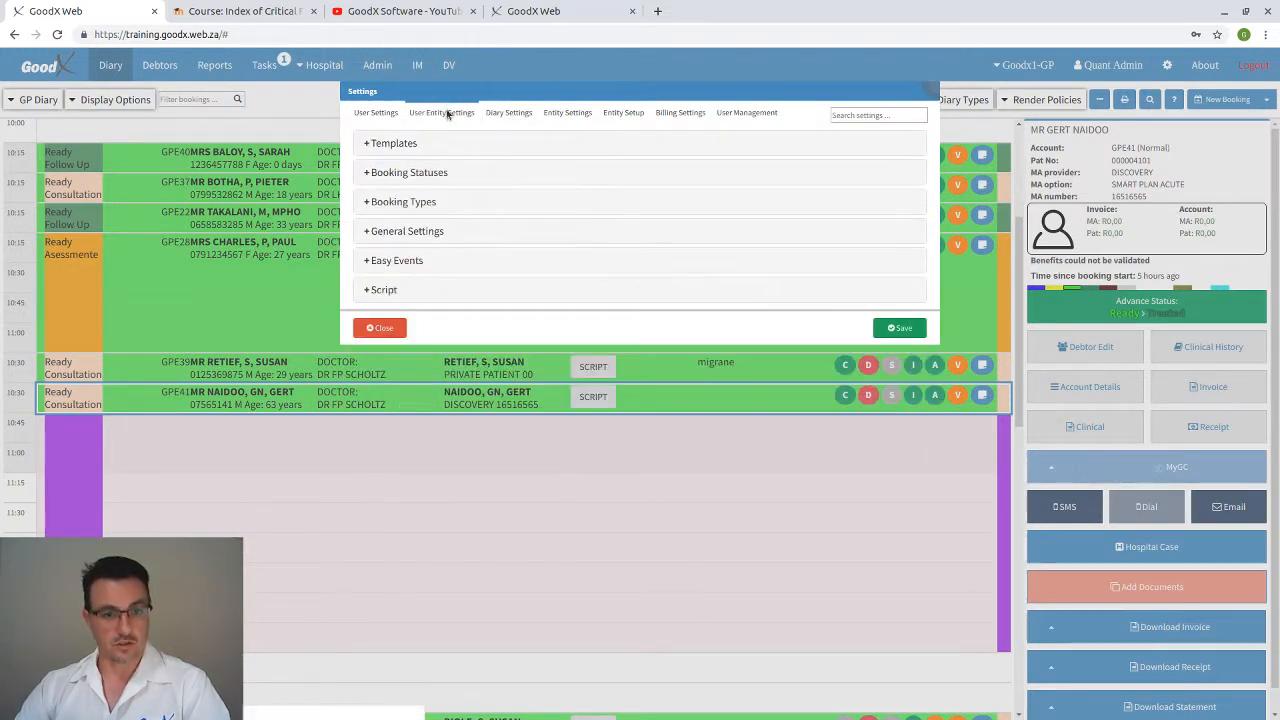
left_click(413, 231)
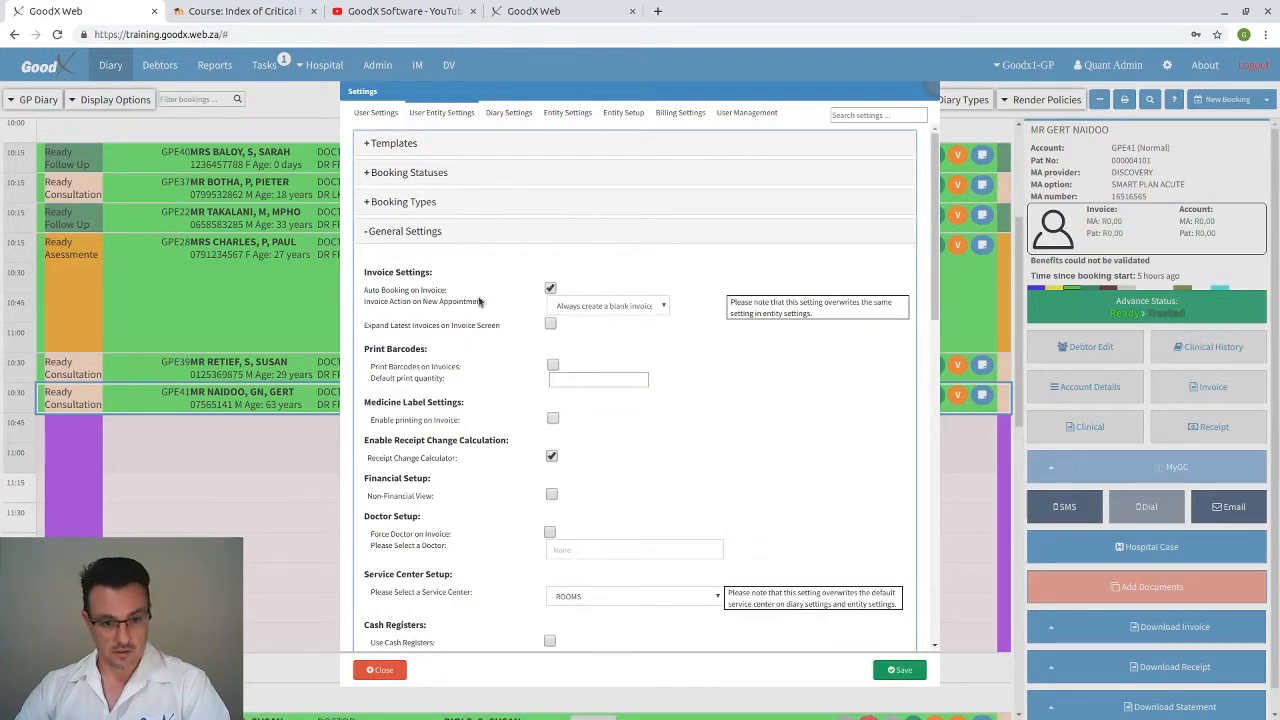
scroll(486, 308, "down", 3)
scroll(486, 302, "down", 3)
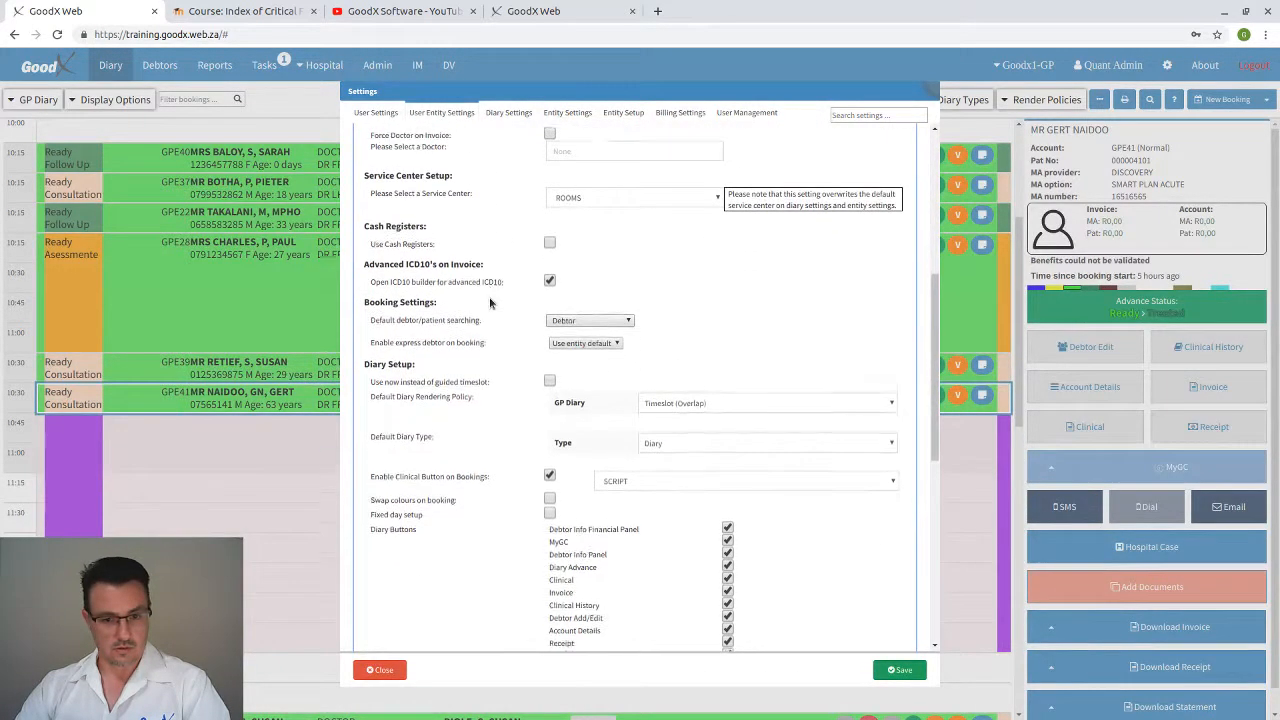
View the Workflow Event templates in the Entity Settings and the event types a template can be added for.
left_click(567, 112)
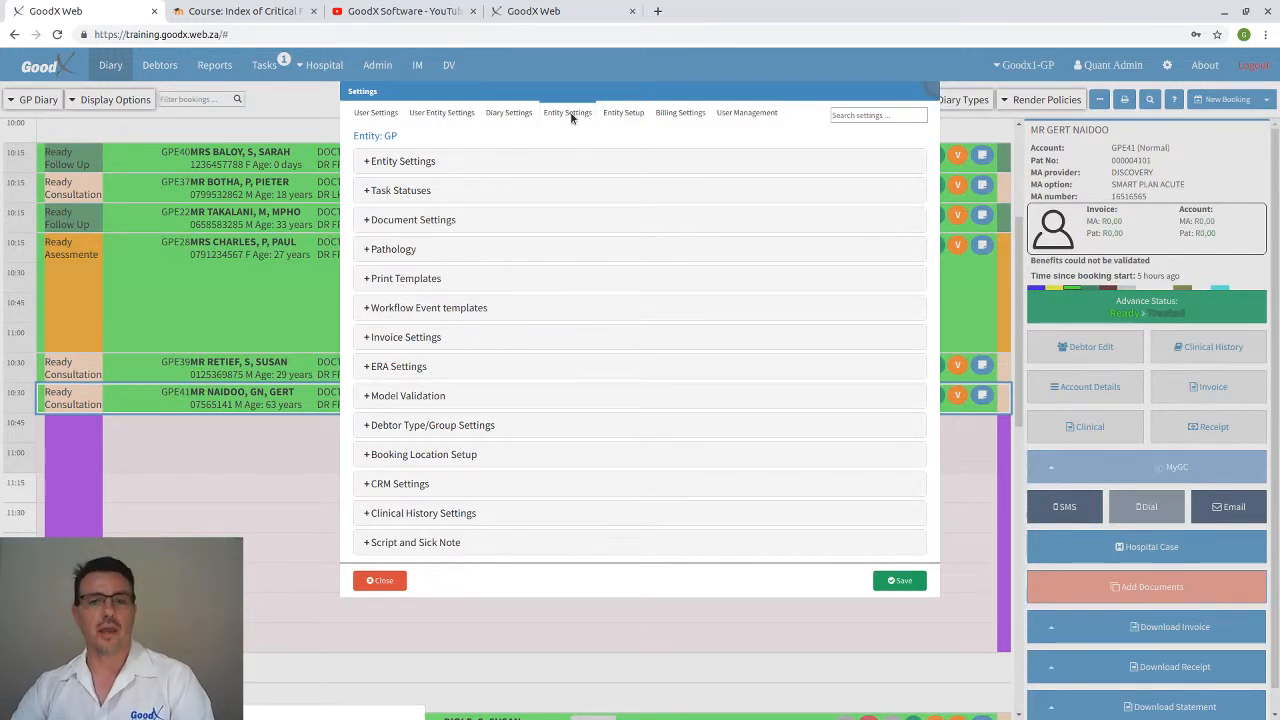
left_click(412, 309)
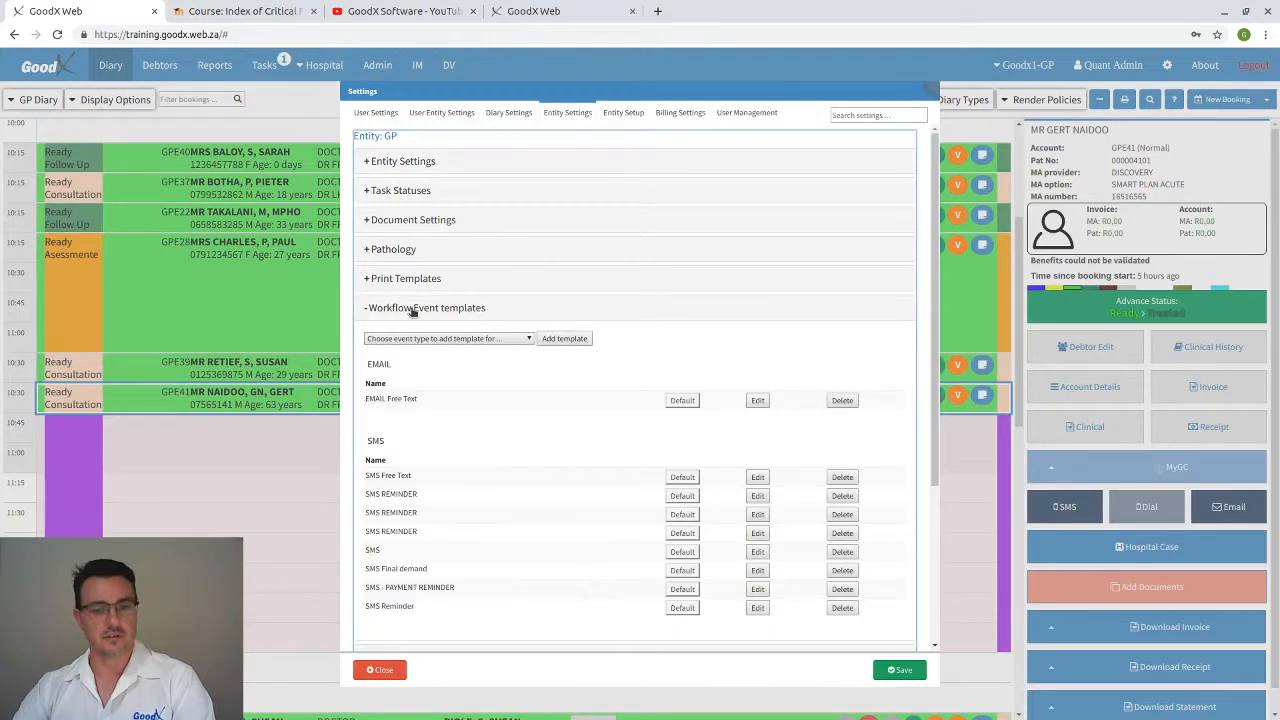
scroll(493, 452, "down", 1)
left_click(470, 269)
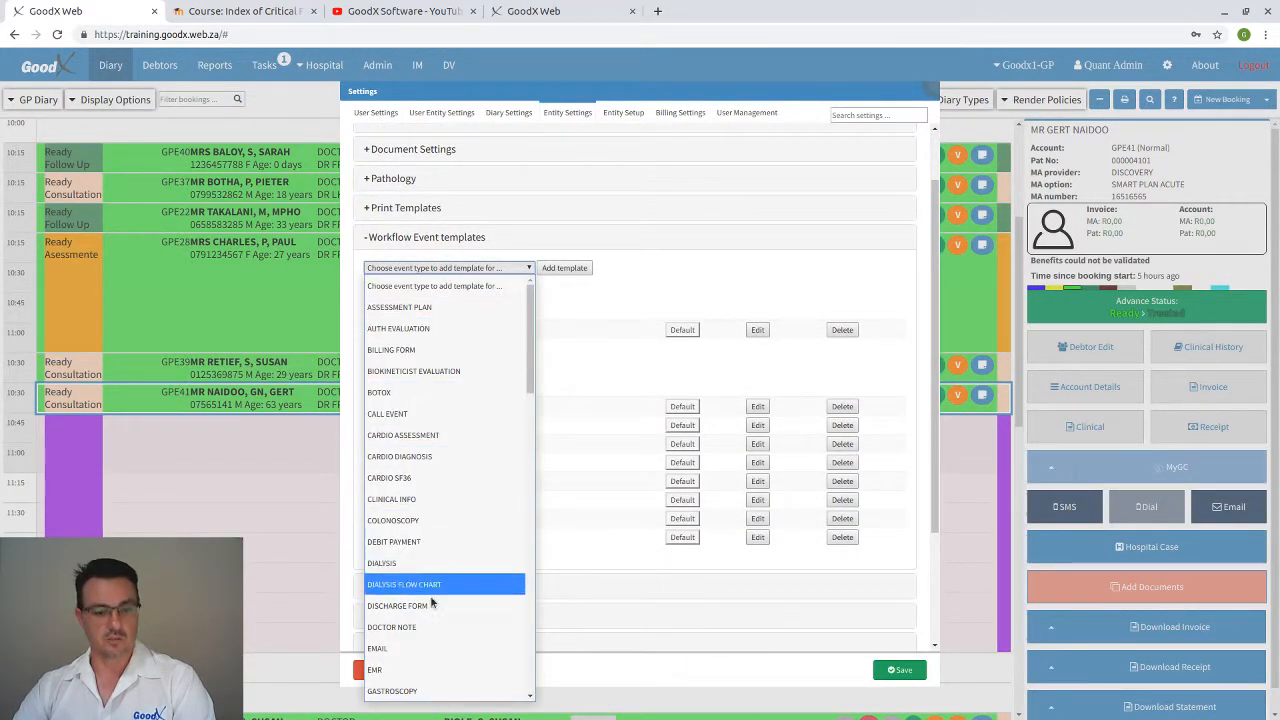
left_click(611, 374)
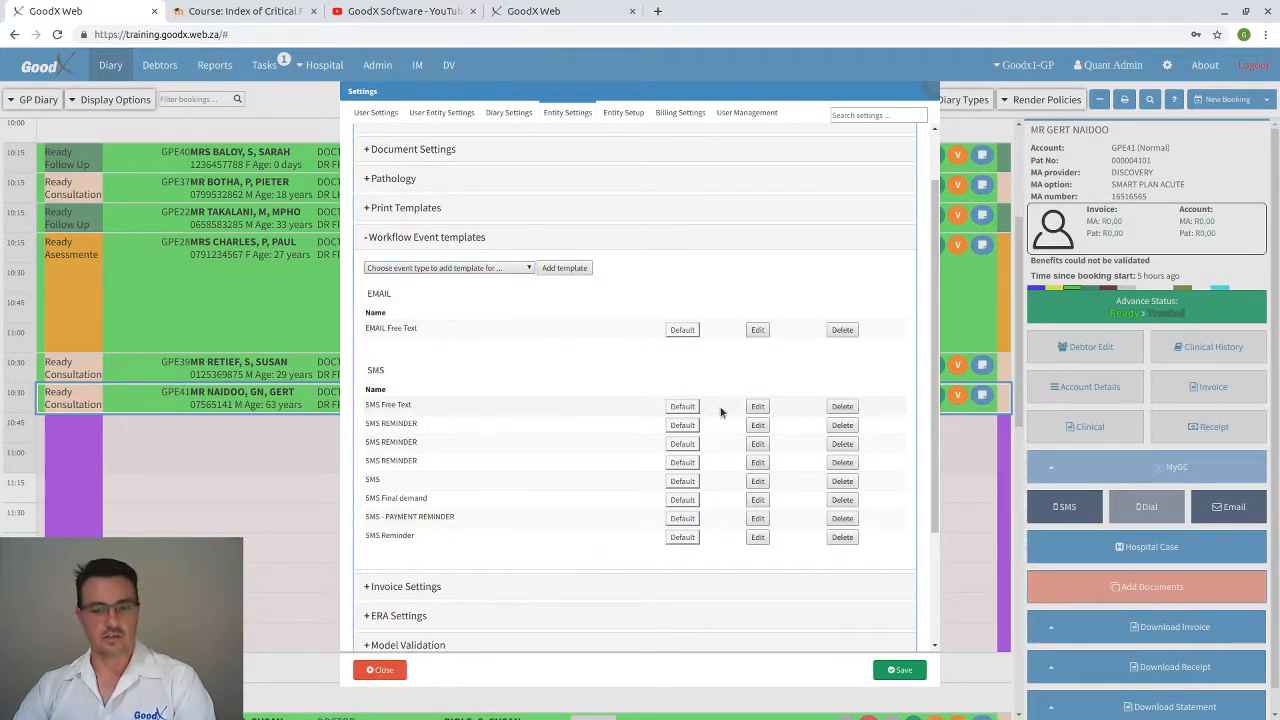
Inspect the SMS Free Text template's description, message field and available placeholders, and leave the template and settings without saving.
left_click(758, 407)
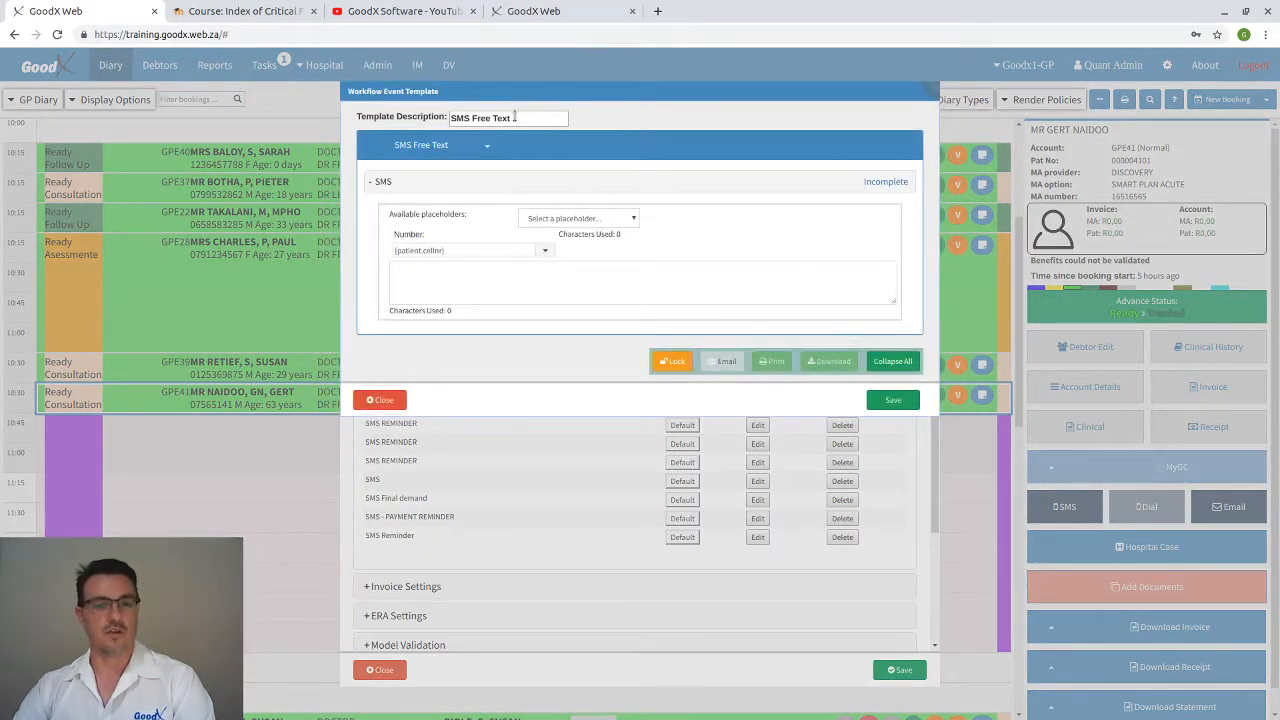
left_click_drag(514, 117, 462, 117)
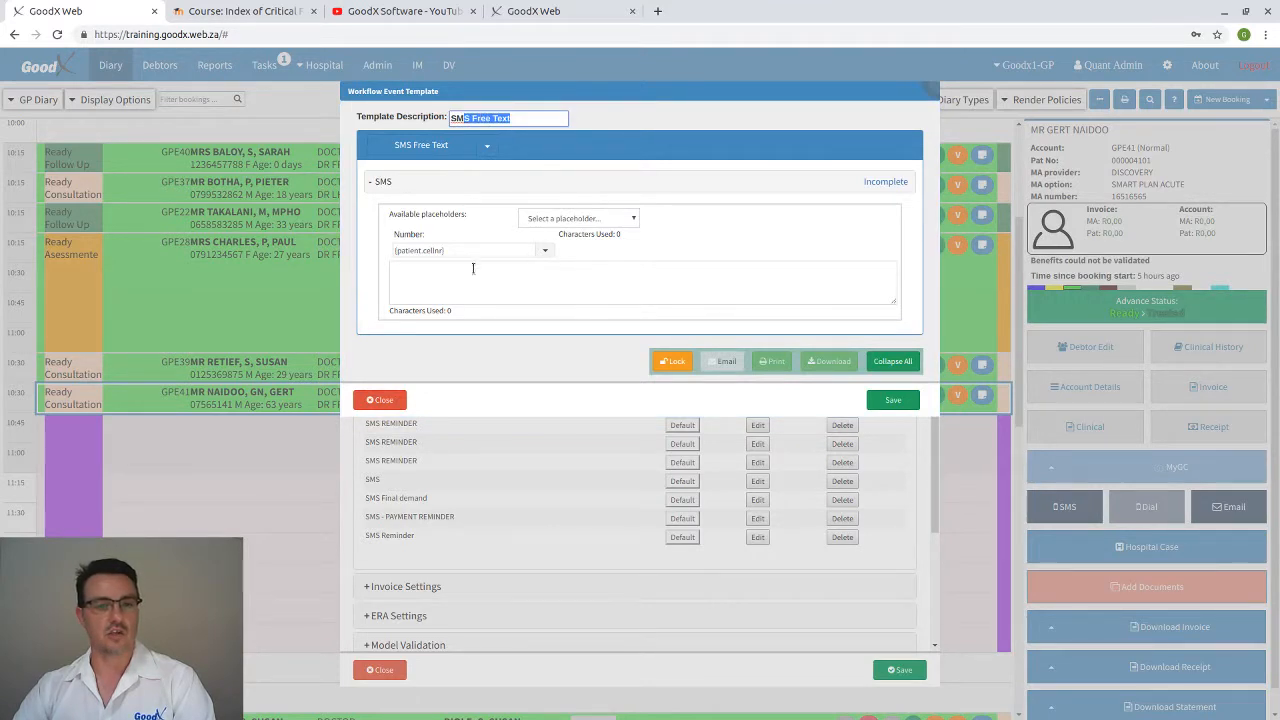
left_click(634, 219)
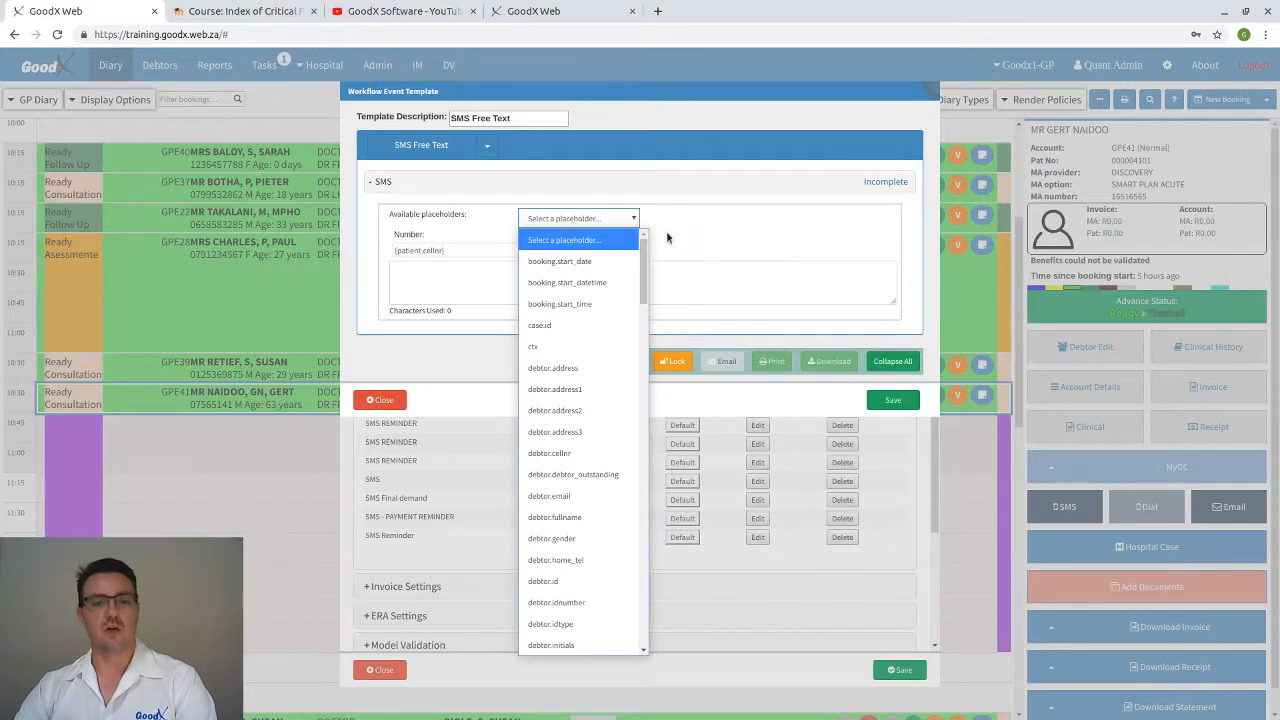
left_click(690, 270)
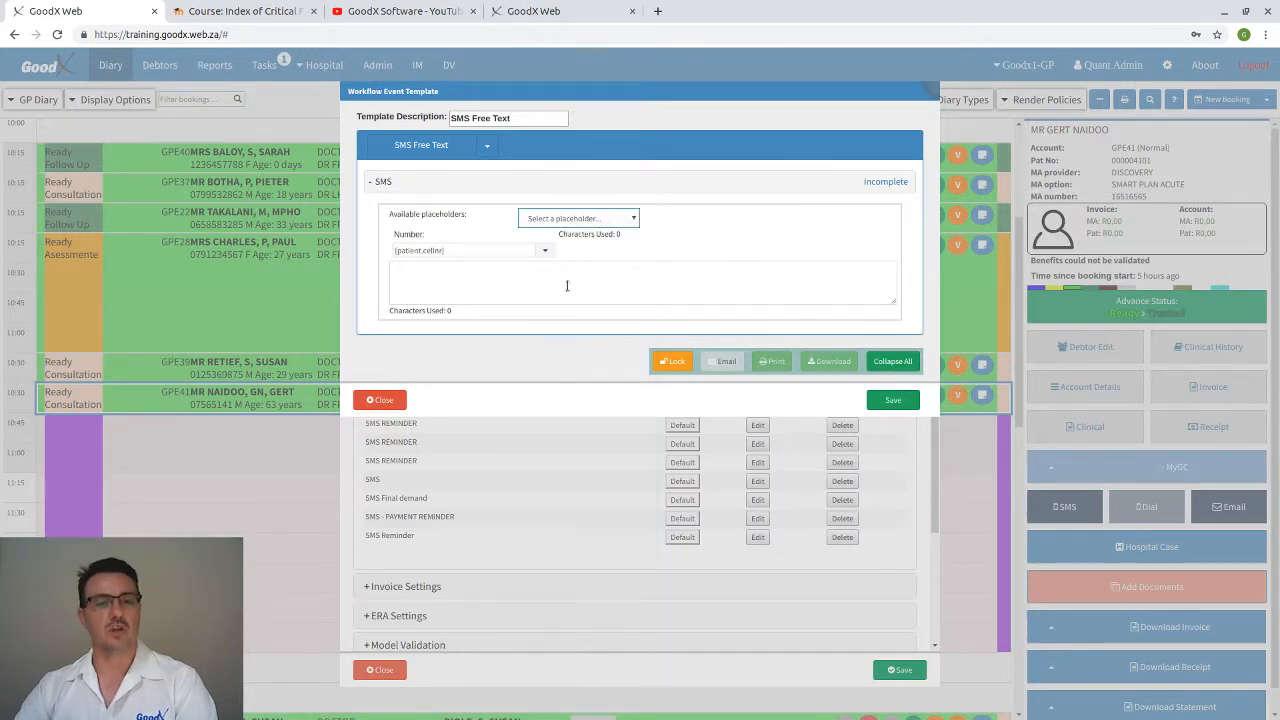
left_click(378, 400)
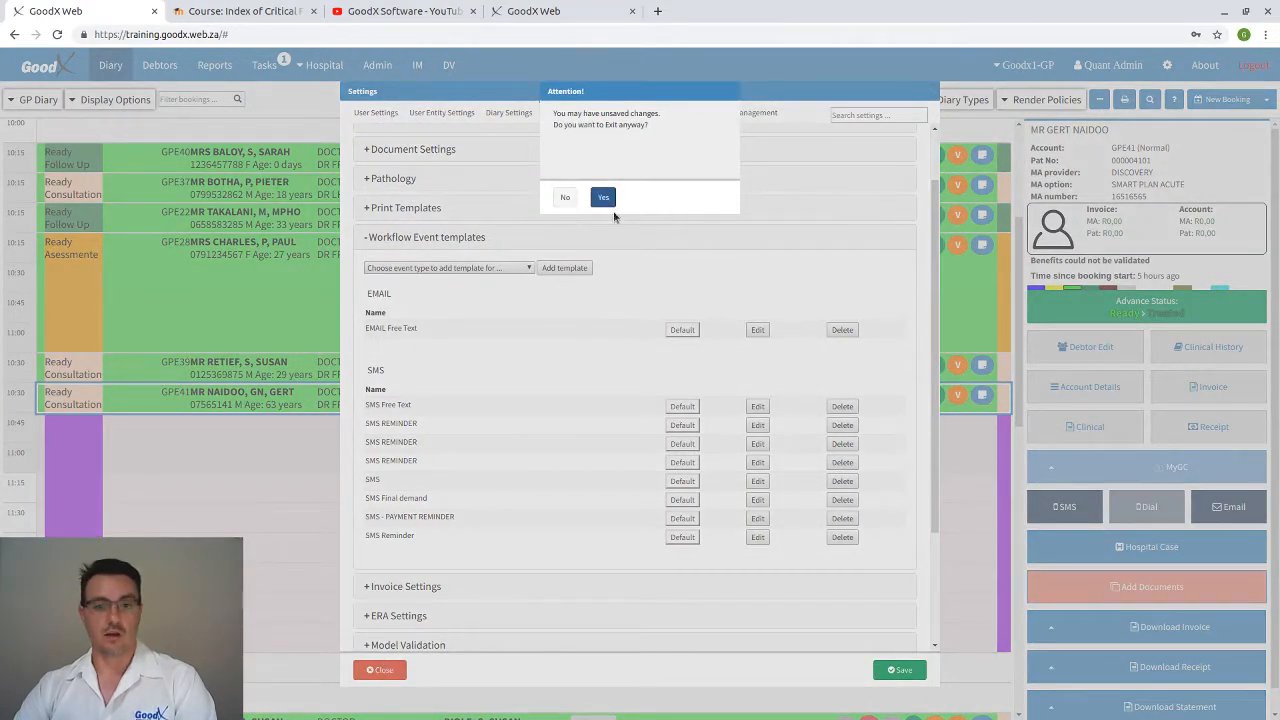
left_click(604, 198)
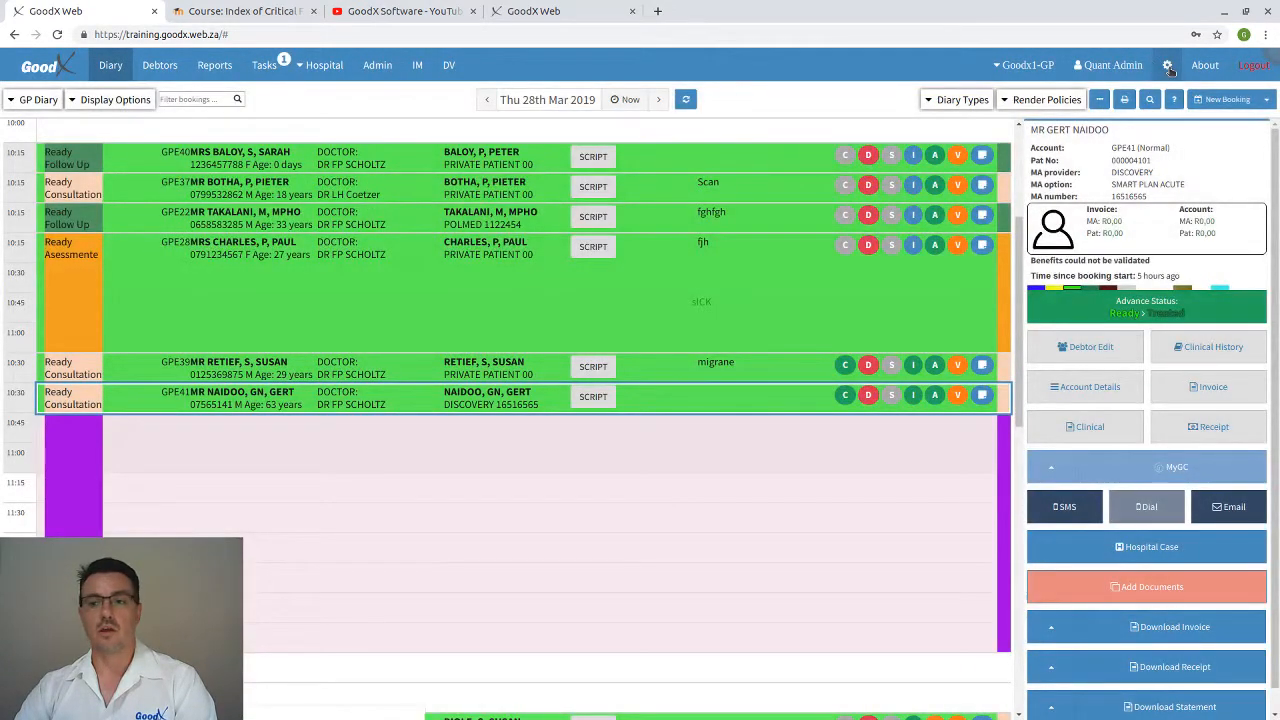
Return to the Workflow Event templates in the Entity Settings and add a new template for the SMS event type.
left_click(1168, 67)
left_click(568, 113)
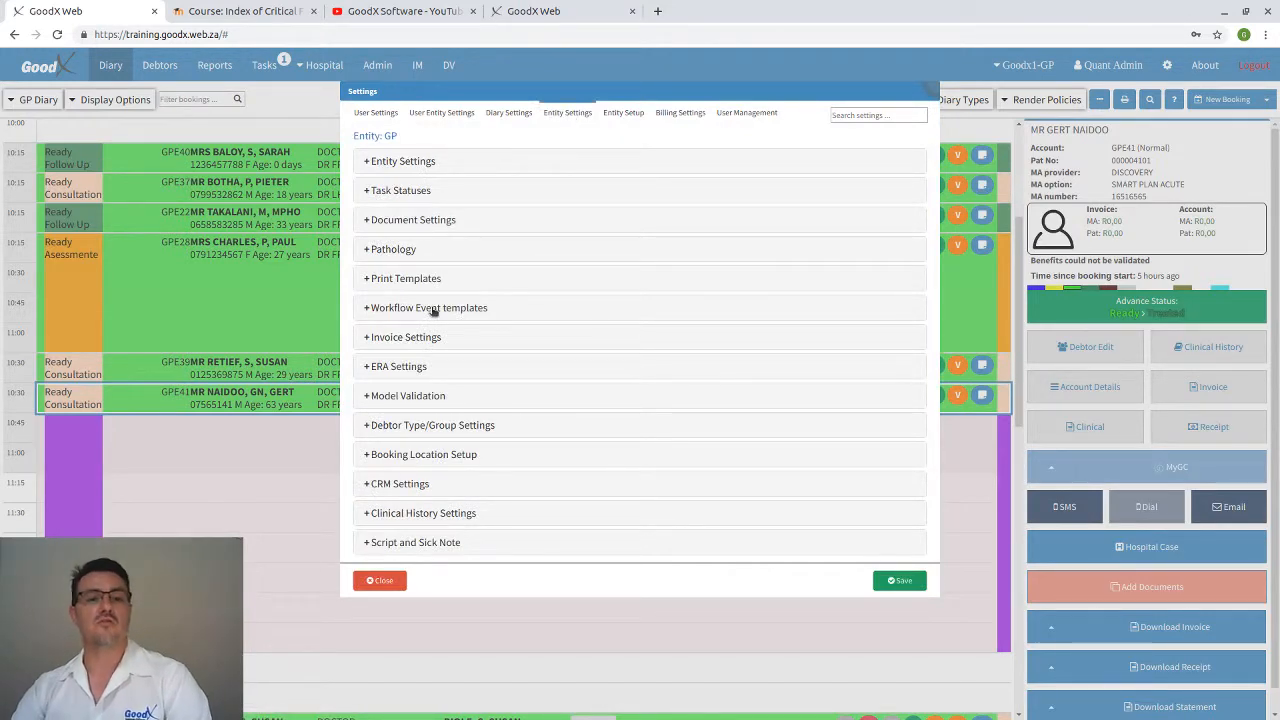
left_click(433, 309)
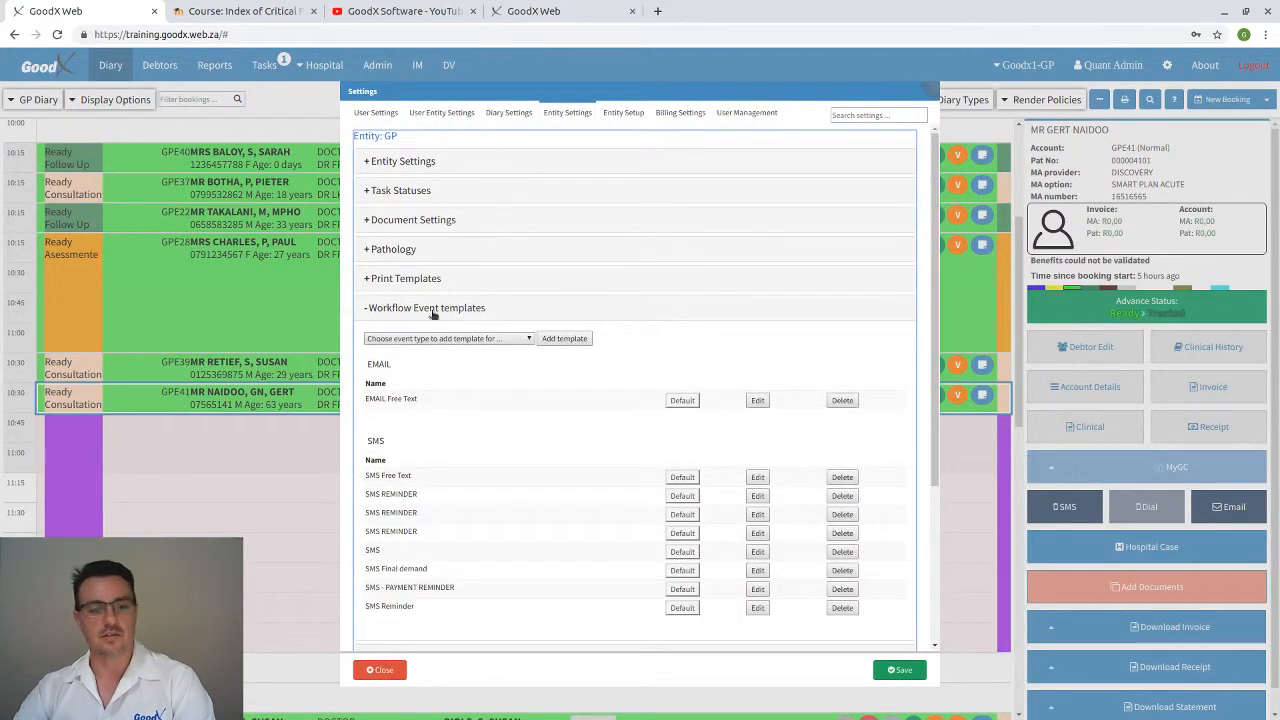
left_click(487, 340)
scroll(440, 500, "down", 5)
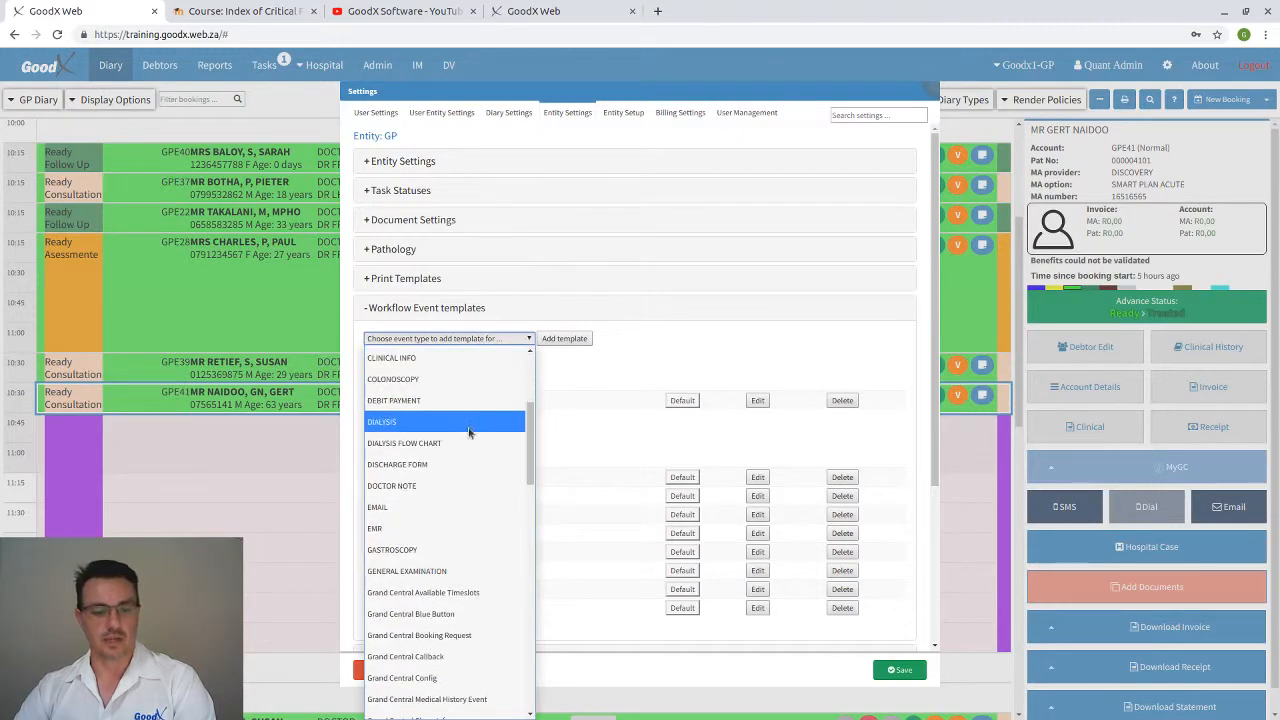
scroll(433, 550, "down", 5)
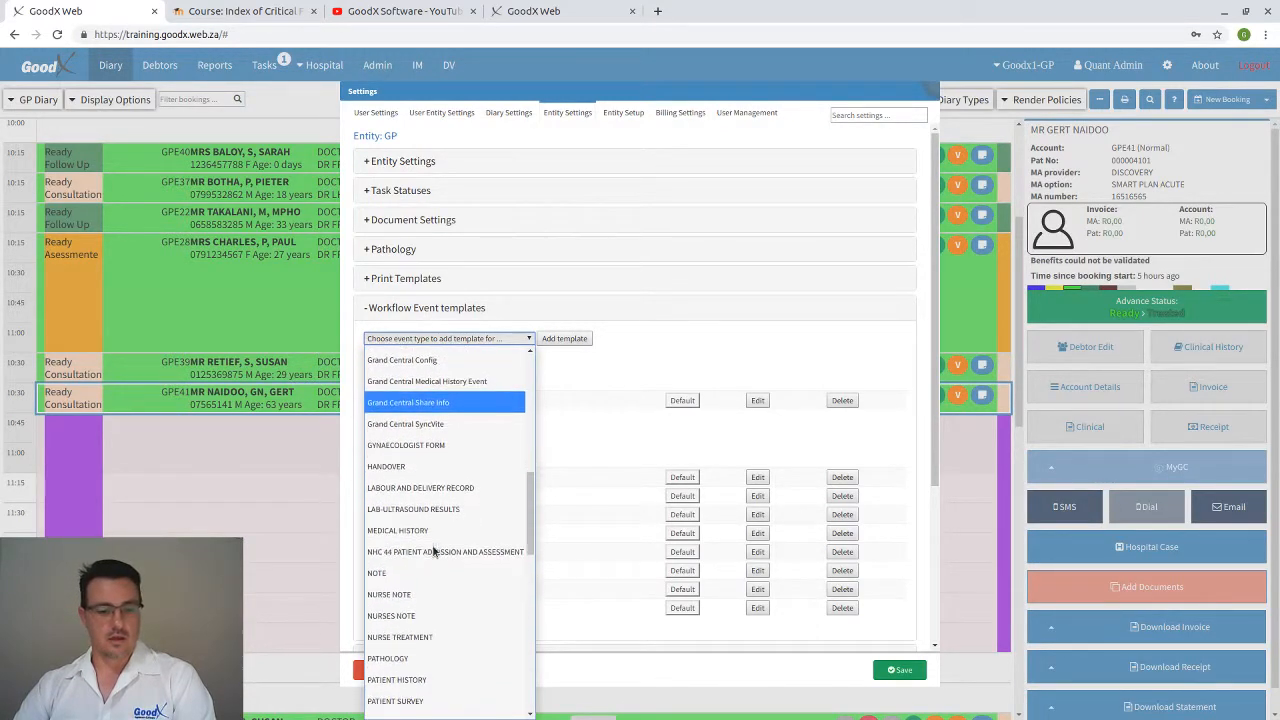
scroll(432, 549, "down", 4)
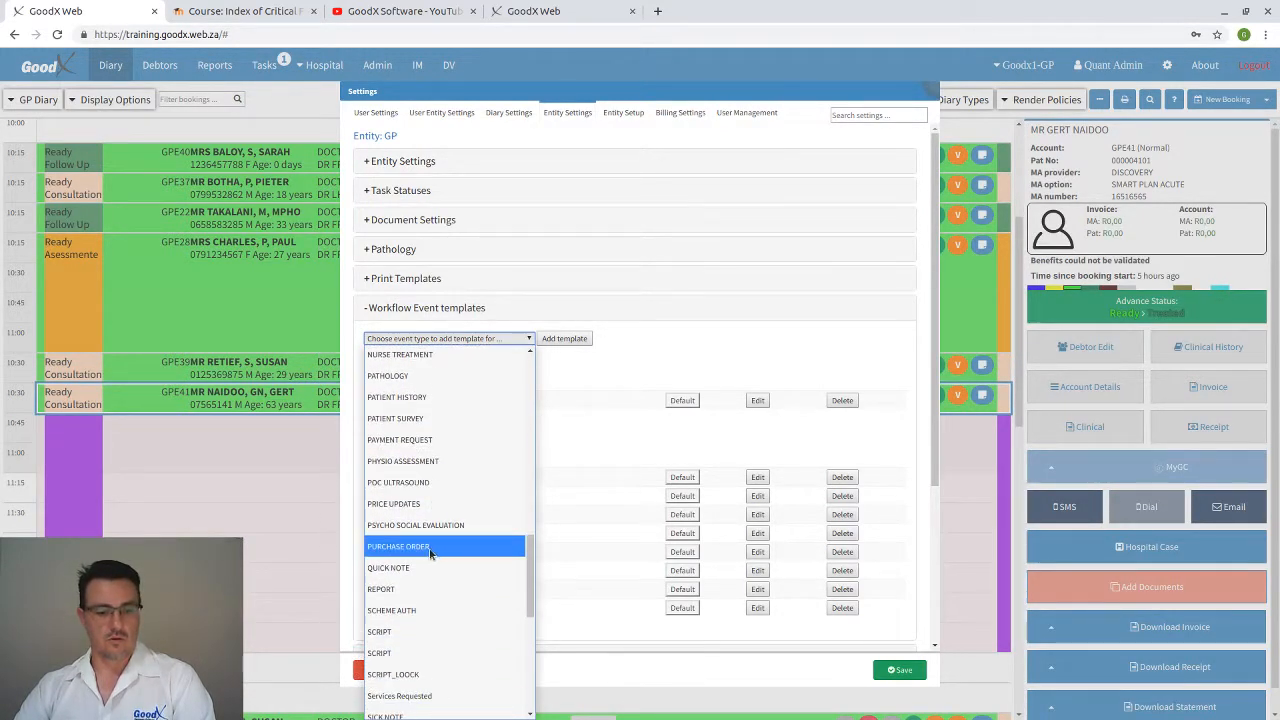
scroll(427, 559, "down", 2)
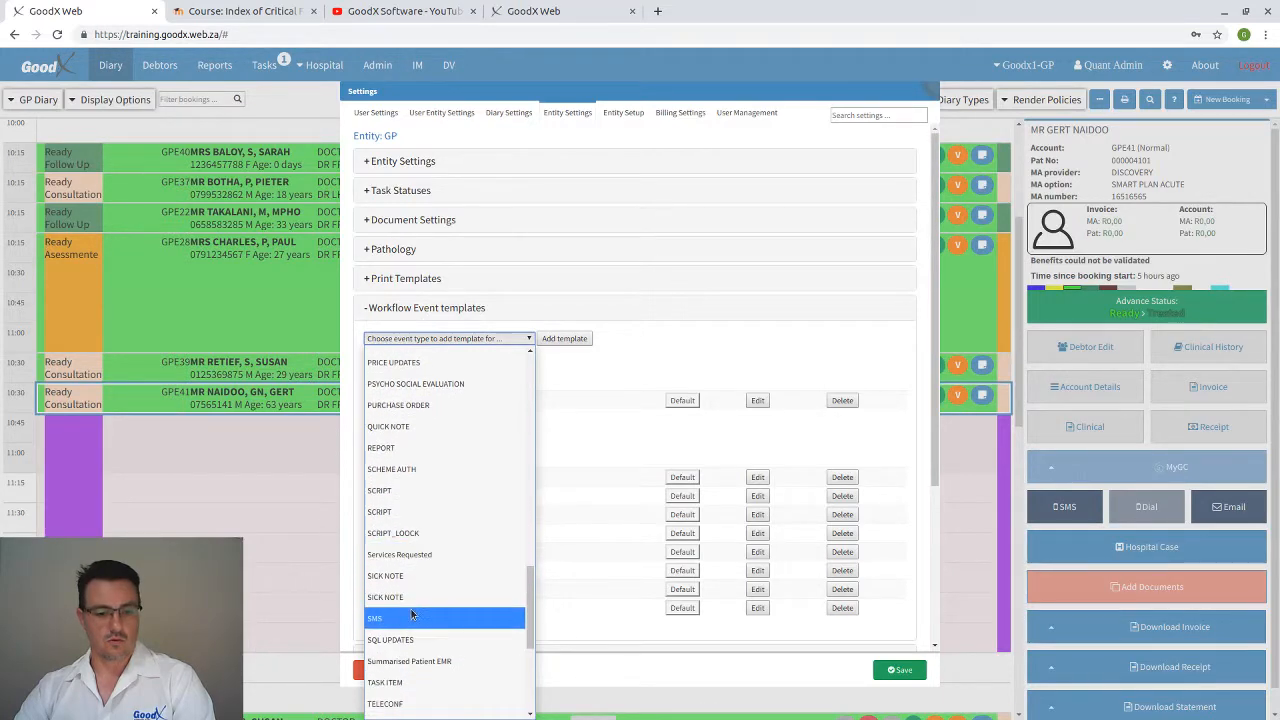
left_click(411, 609)
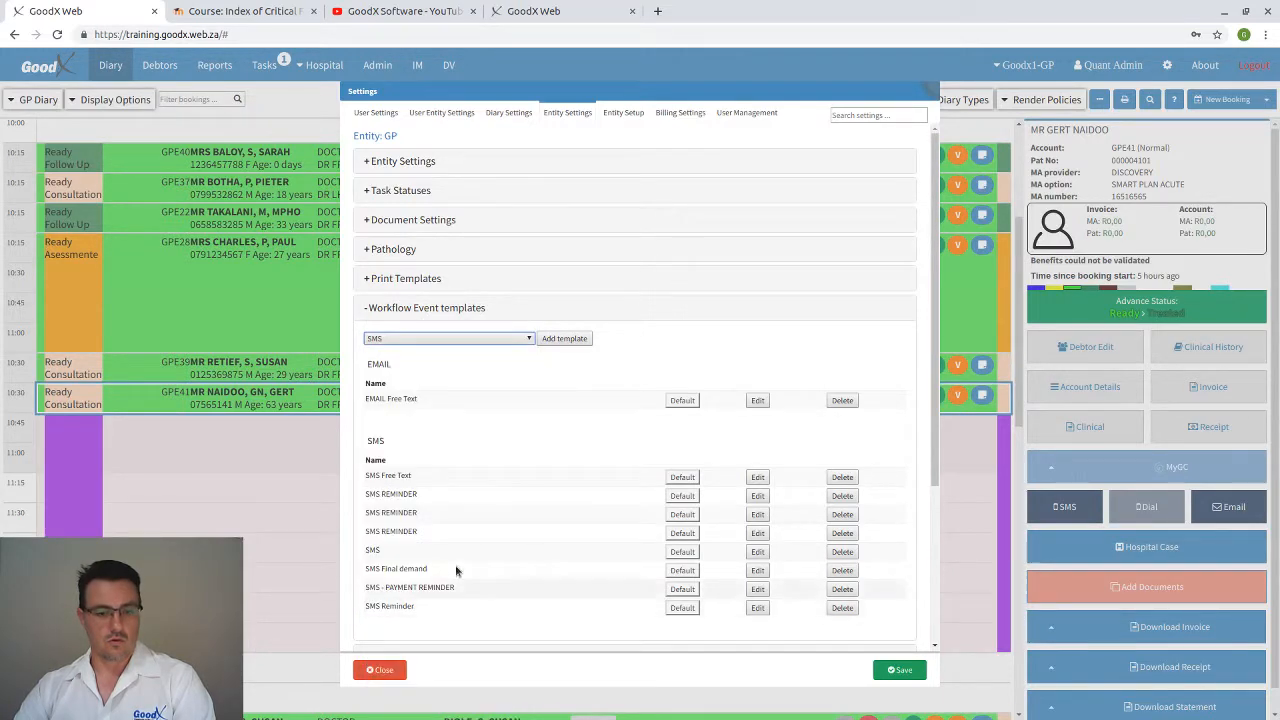
left_click(572, 342)
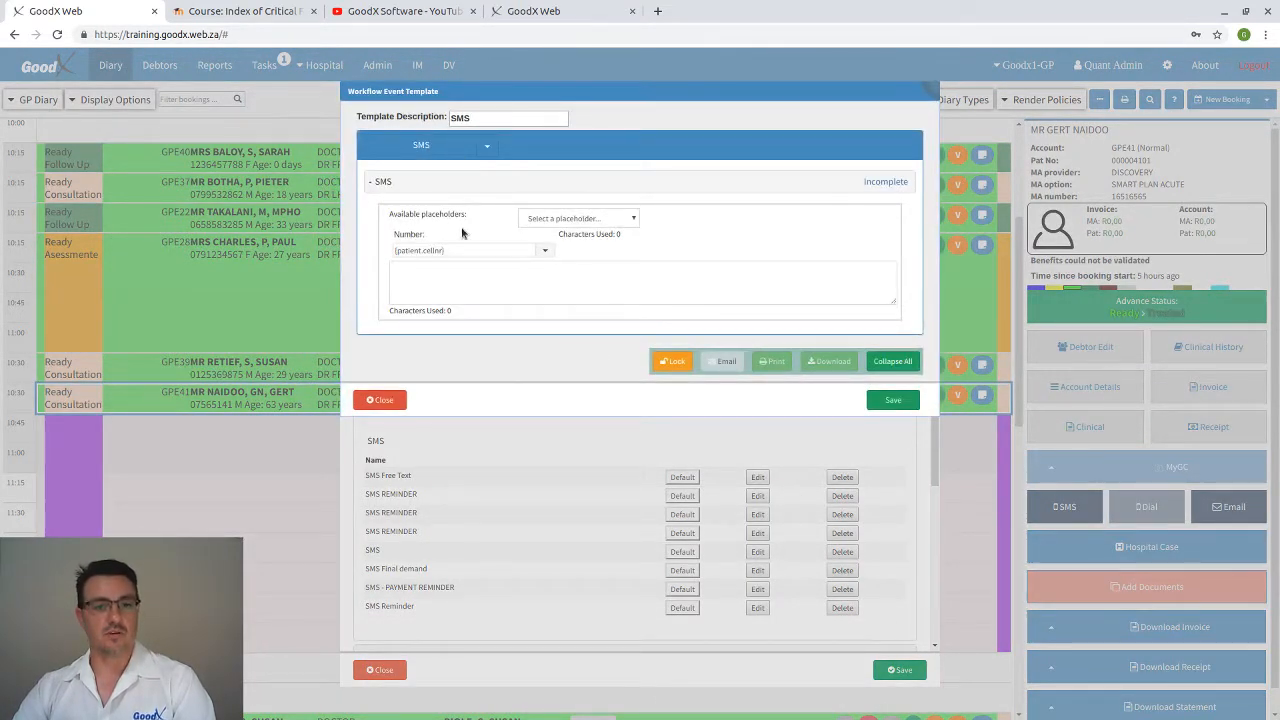
Set the new SMS template's description to "SMS bank details".
left_click(498, 117)
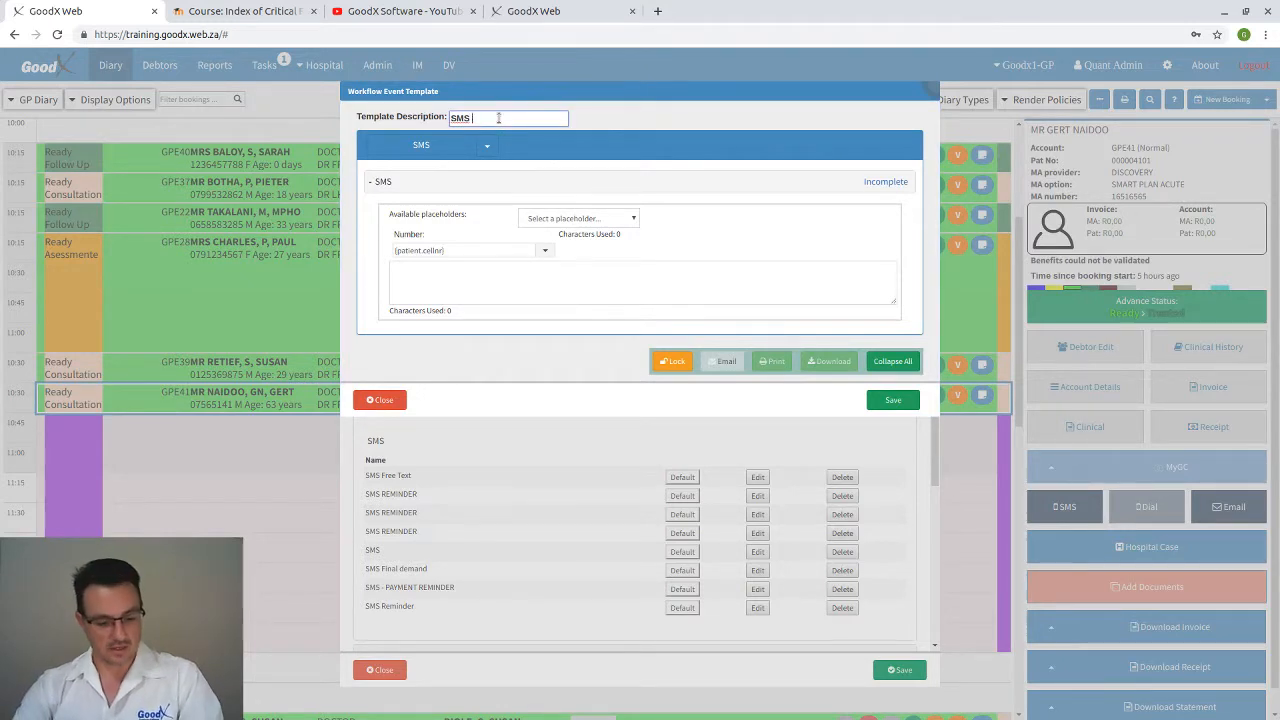
type("bank de")
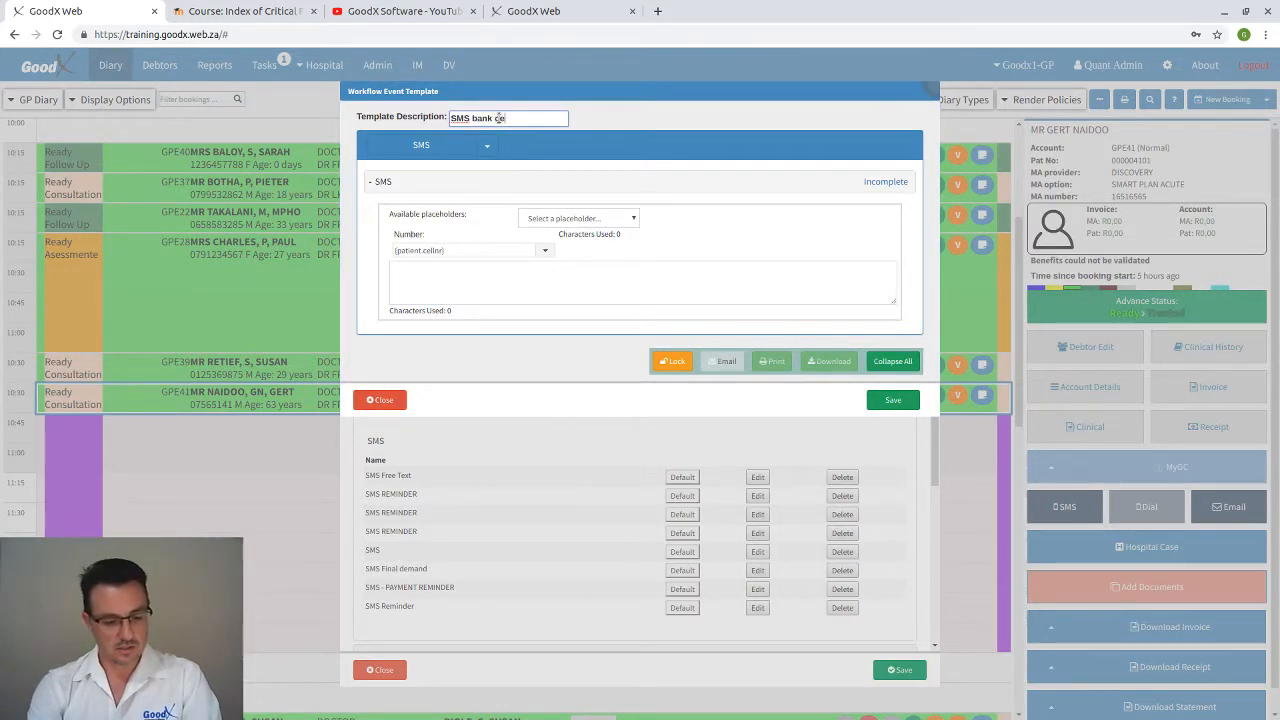
type("tails")
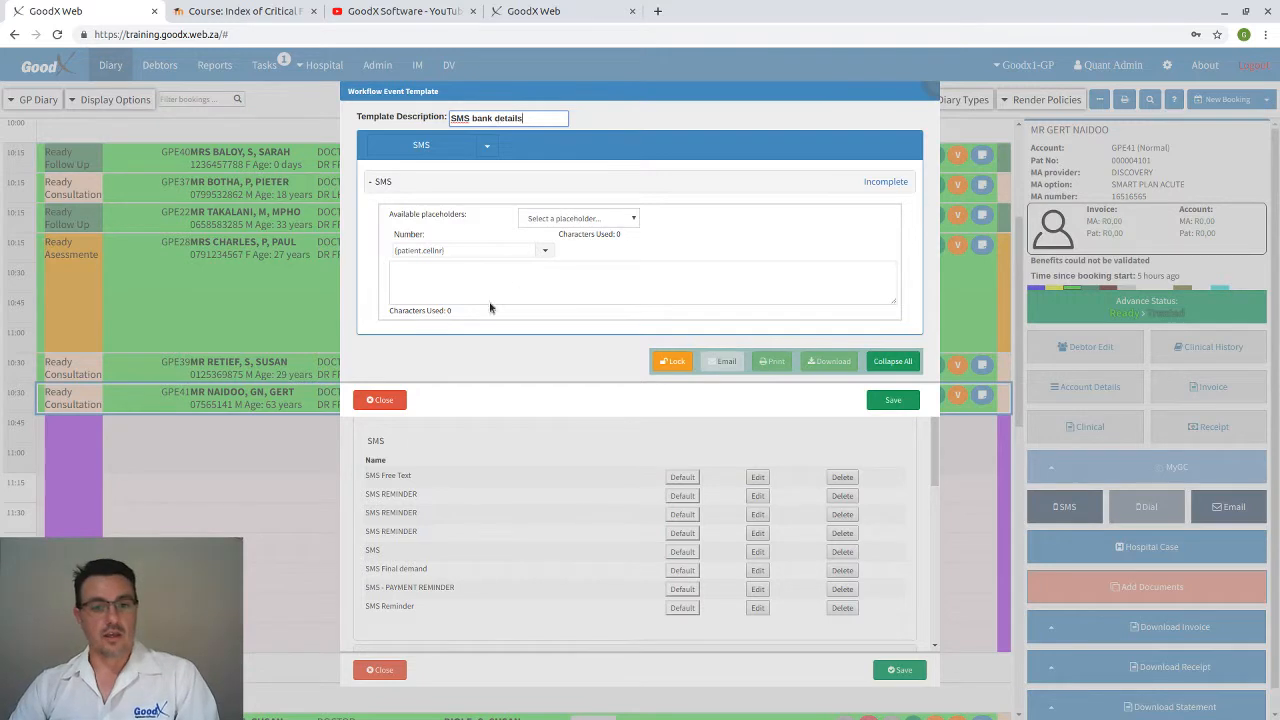
Examine the placeholders available for the SMS message, from the booking and debtor fields to the treating doctor fields, without inserting any.
left_click(467, 272)
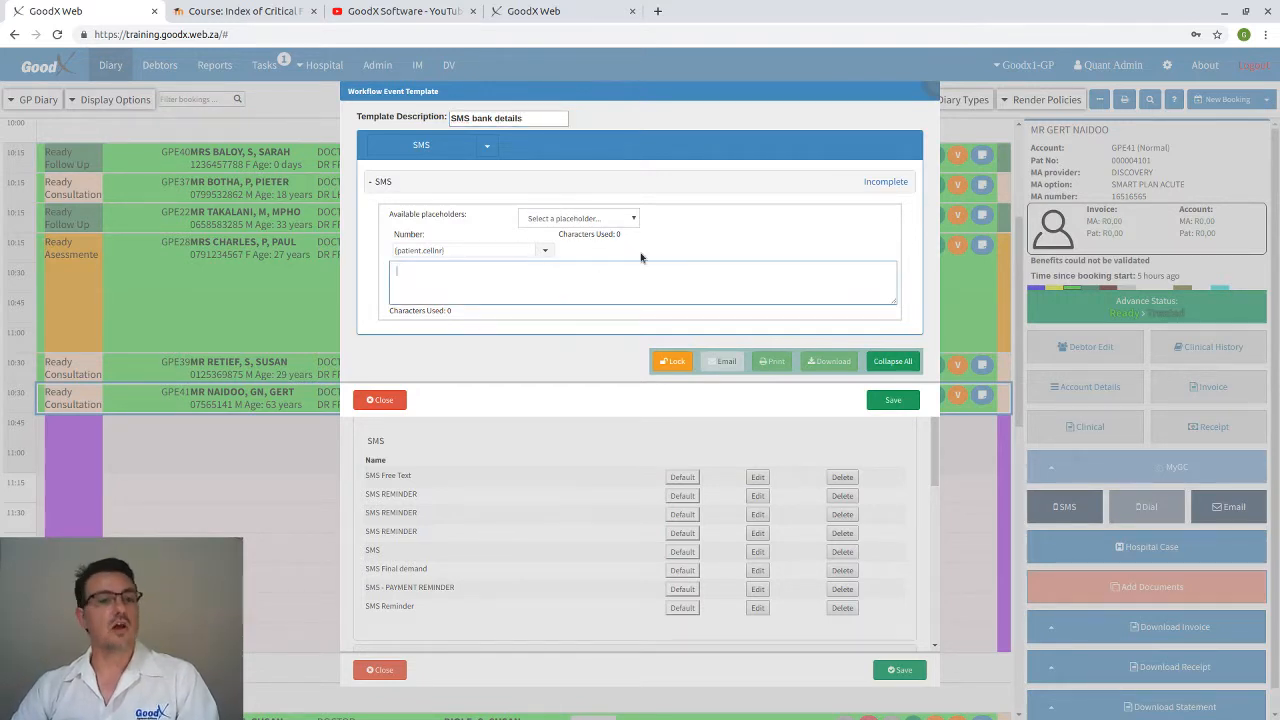
left_click(634, 220)
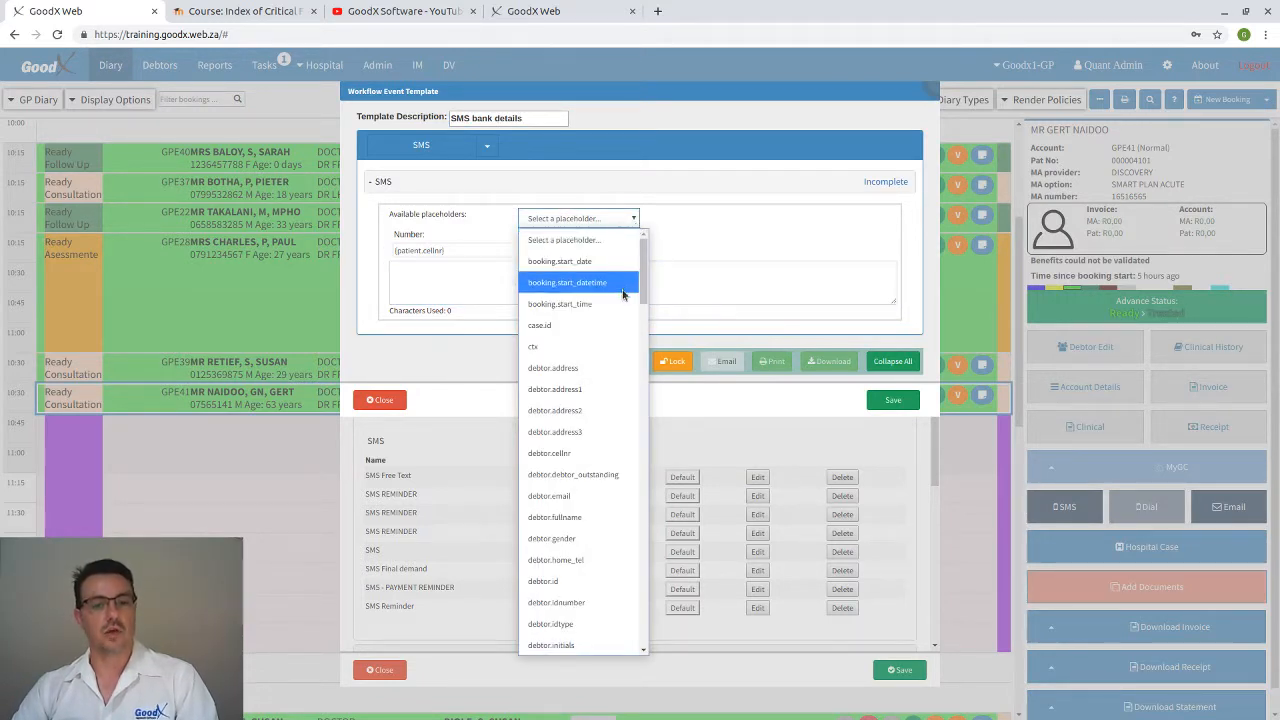
scroll(621, 326, "down", 3)
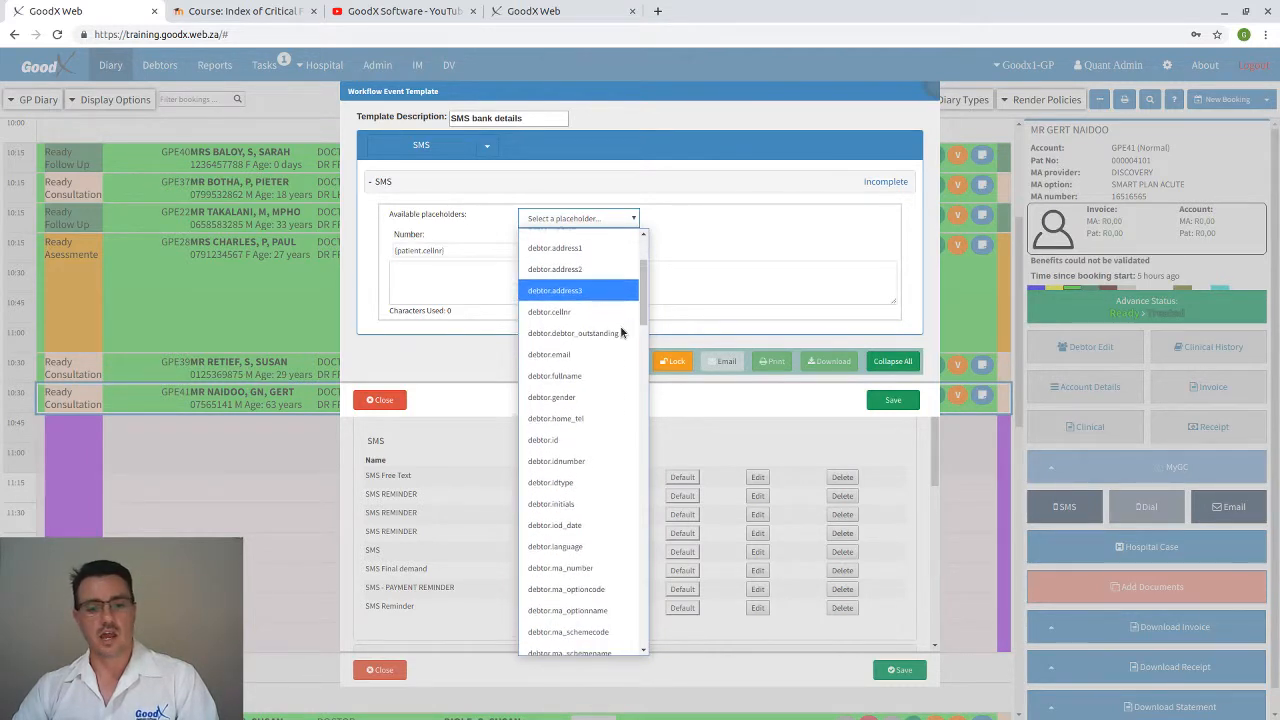
scroll(621, 332, "down", 10)
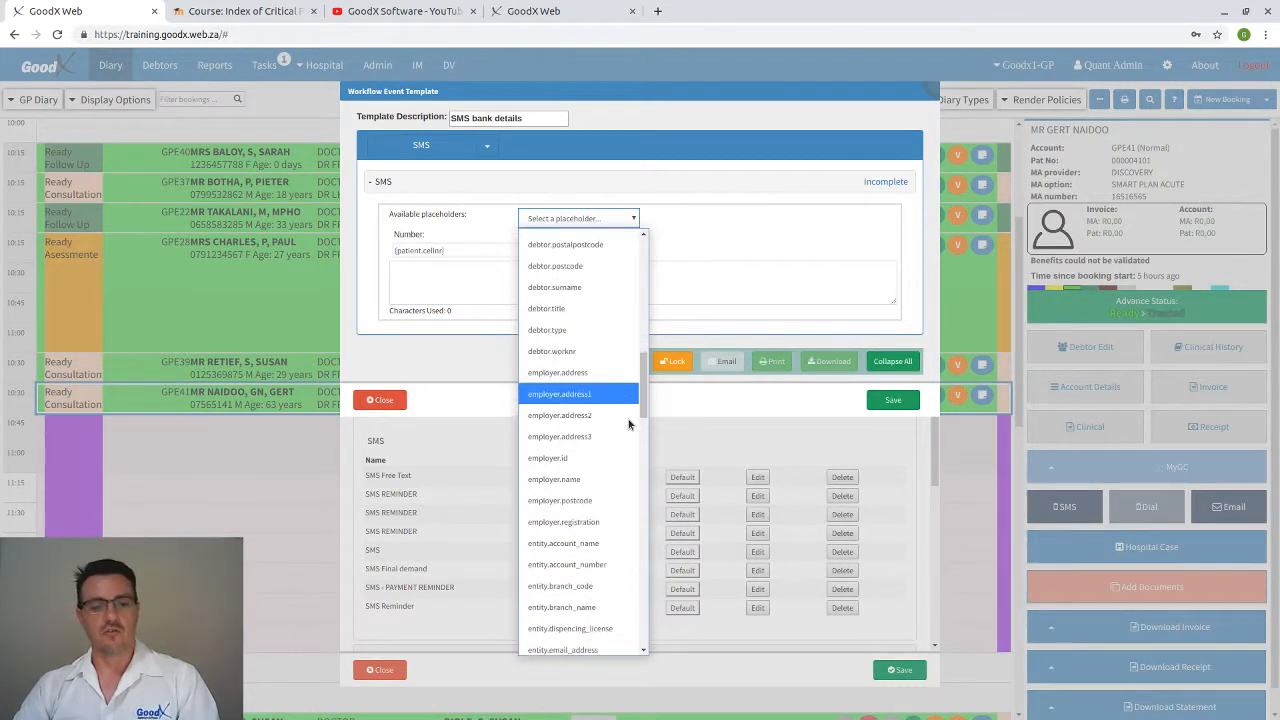
scroll(628, 424, "down", 8)
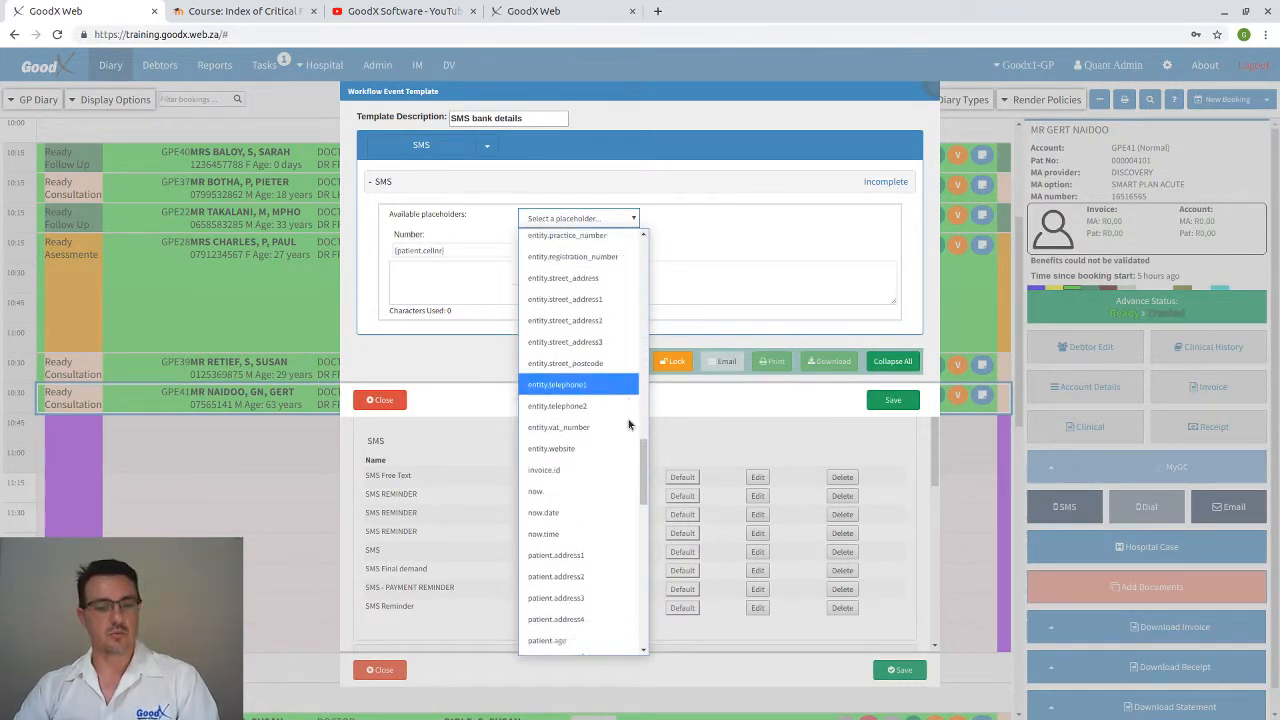
scroll(628, 424, "down", 10)
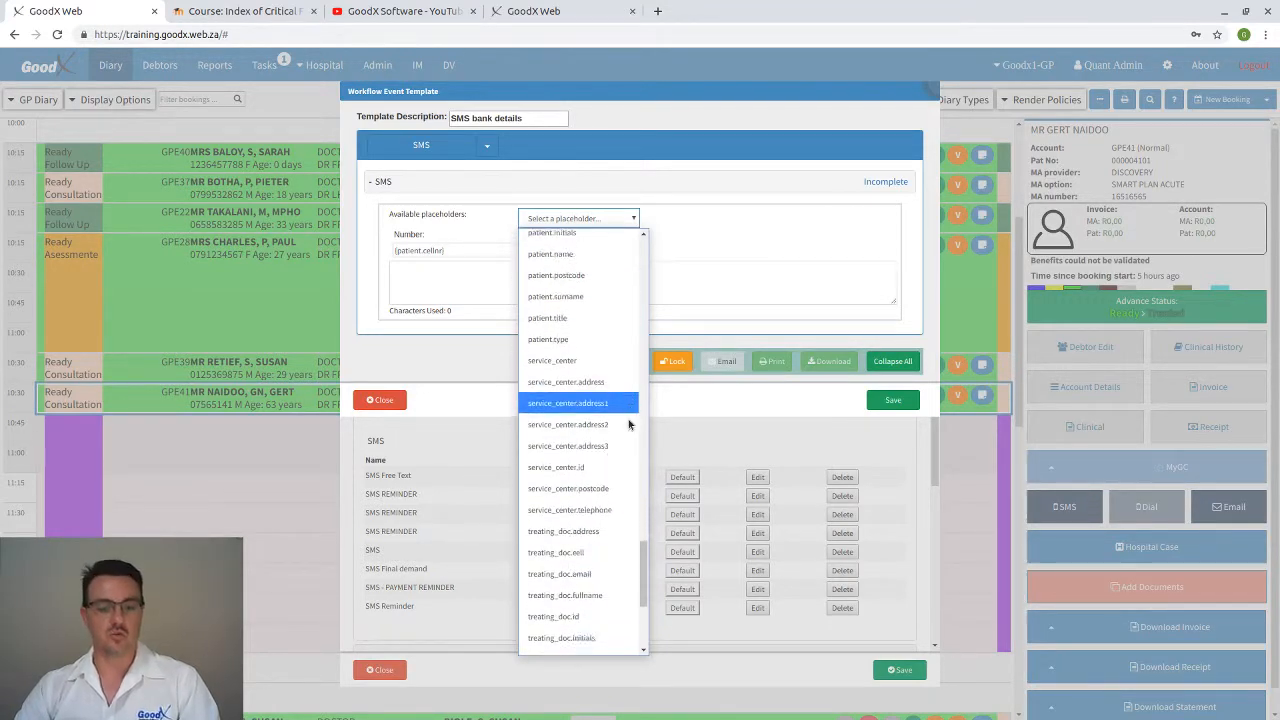
scroll(628, 424, "down", 5)
left_click(420, 277)
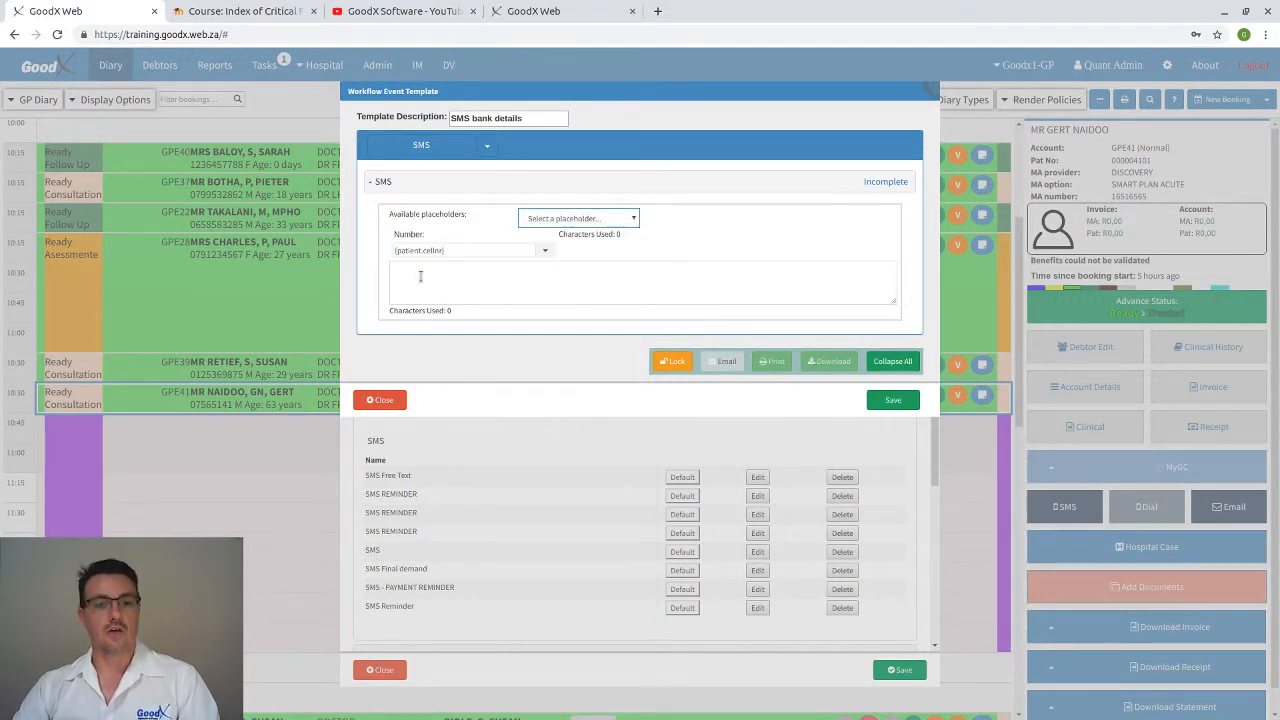
Enter "Bank details" as the SMS template's message text and save the template.
left_click(473, 270)
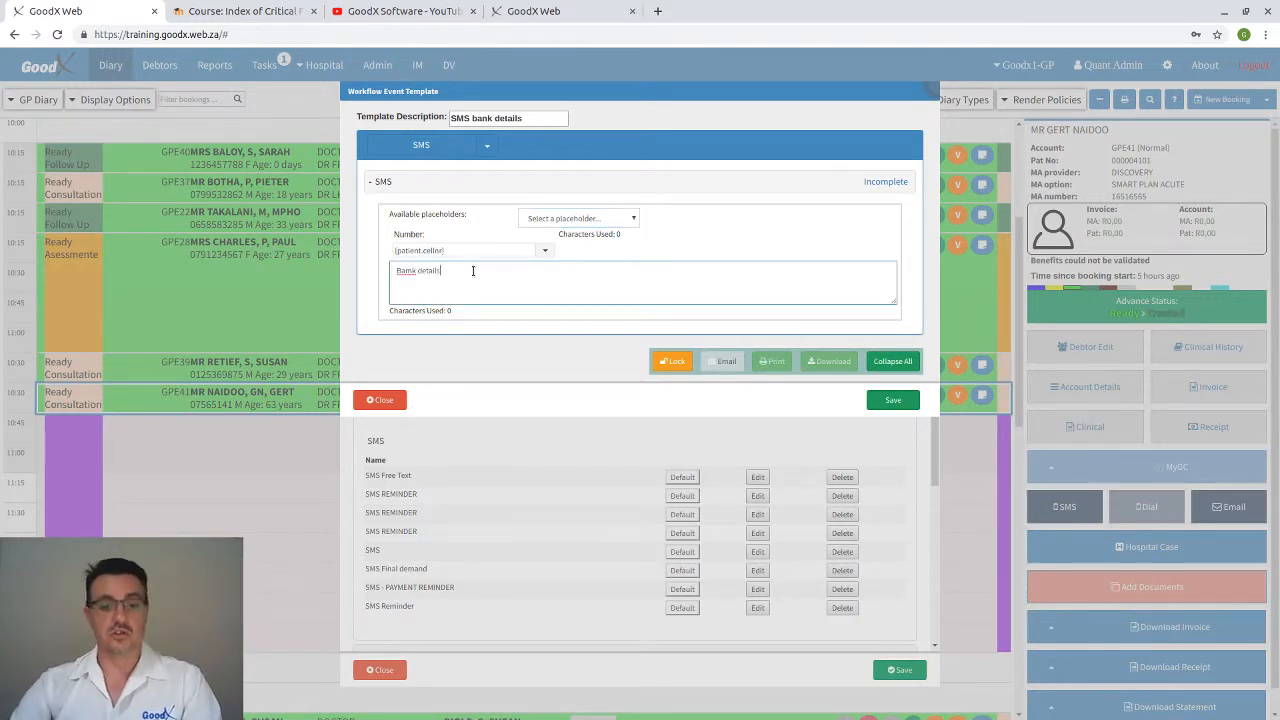
left_click(895, 400)
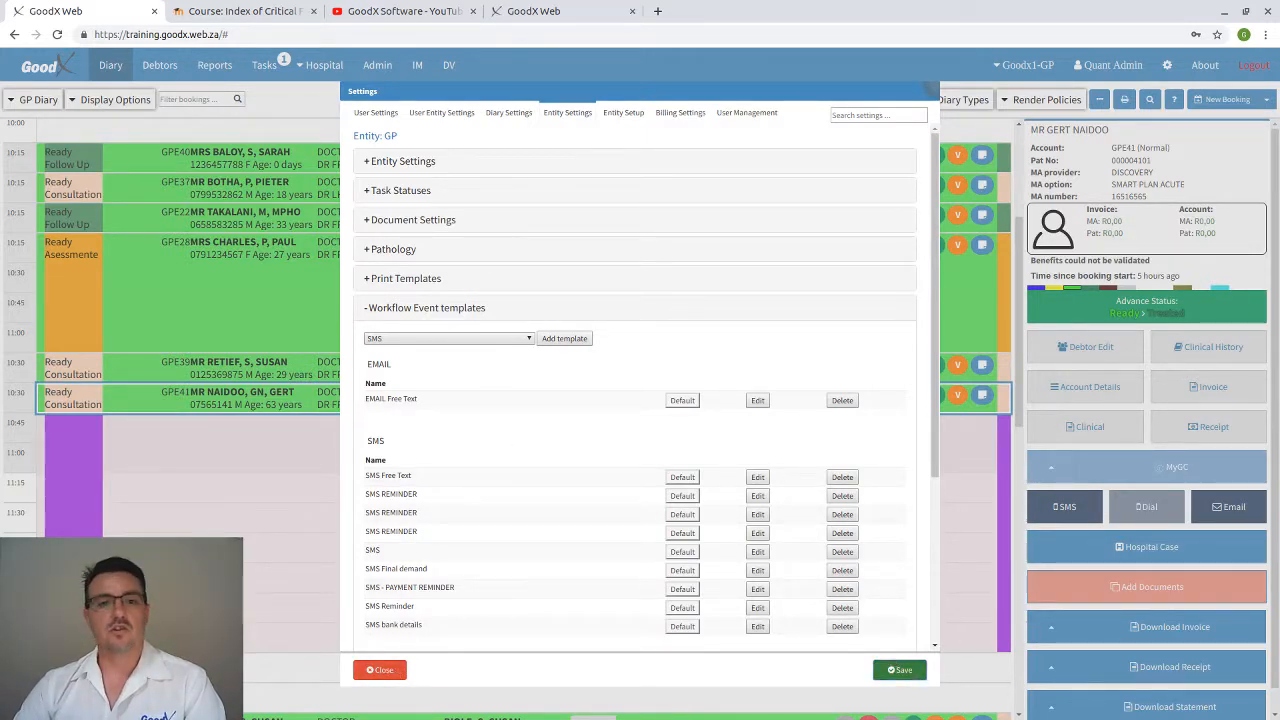
Save the entity settings and open the Build Bulk Email/SMS page of the CRM section in Admin.
left_click(916, 676)
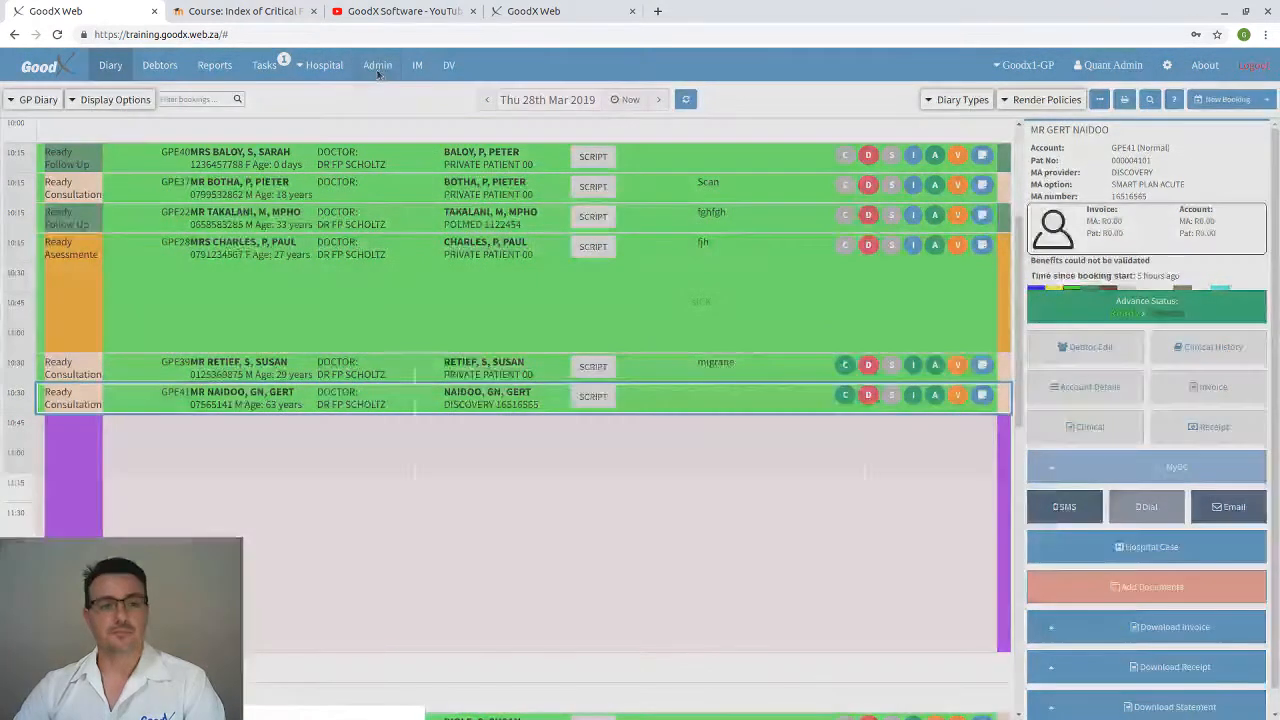
left_click(377, 64)
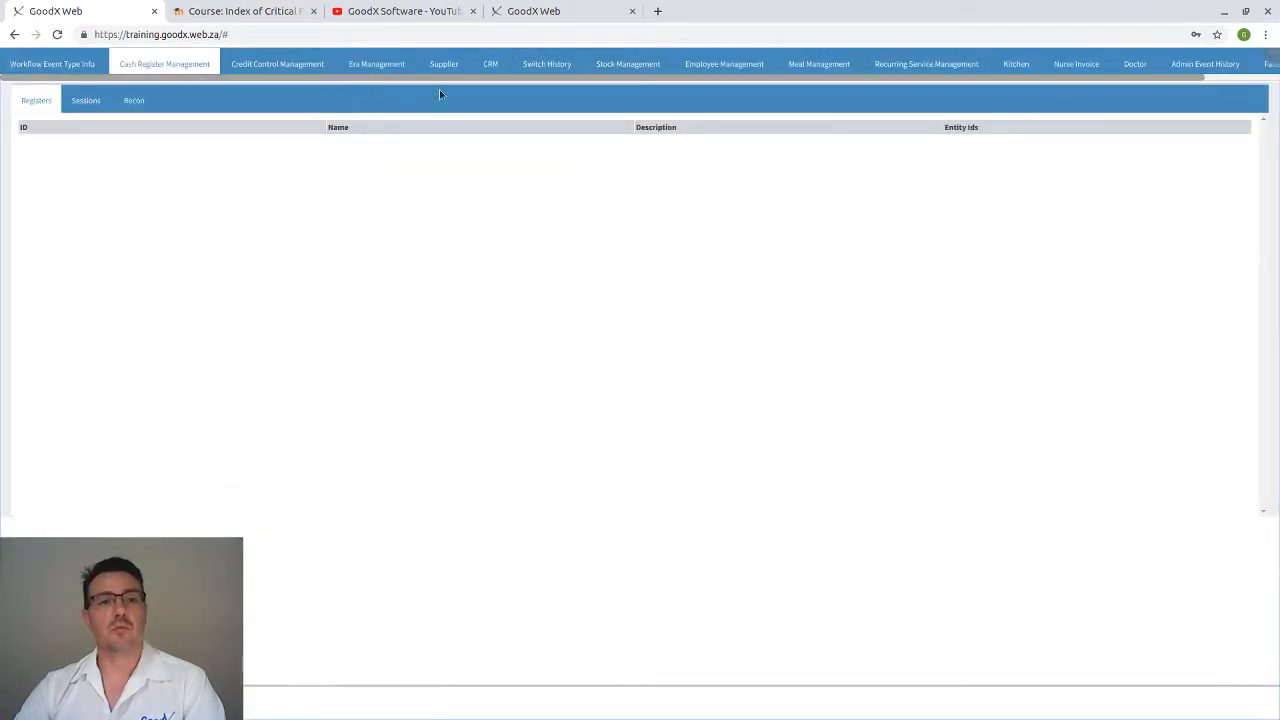
left_click(491, 66)
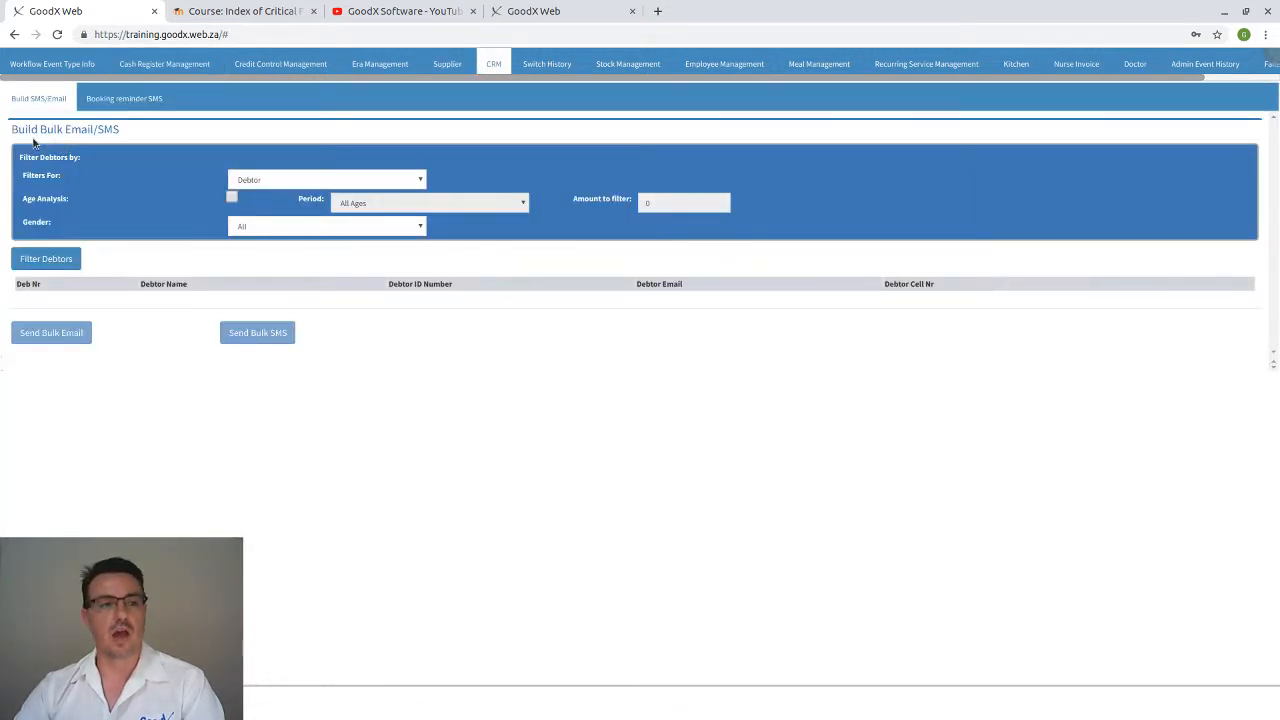
left_click_drag(36, 131, 124, 131)
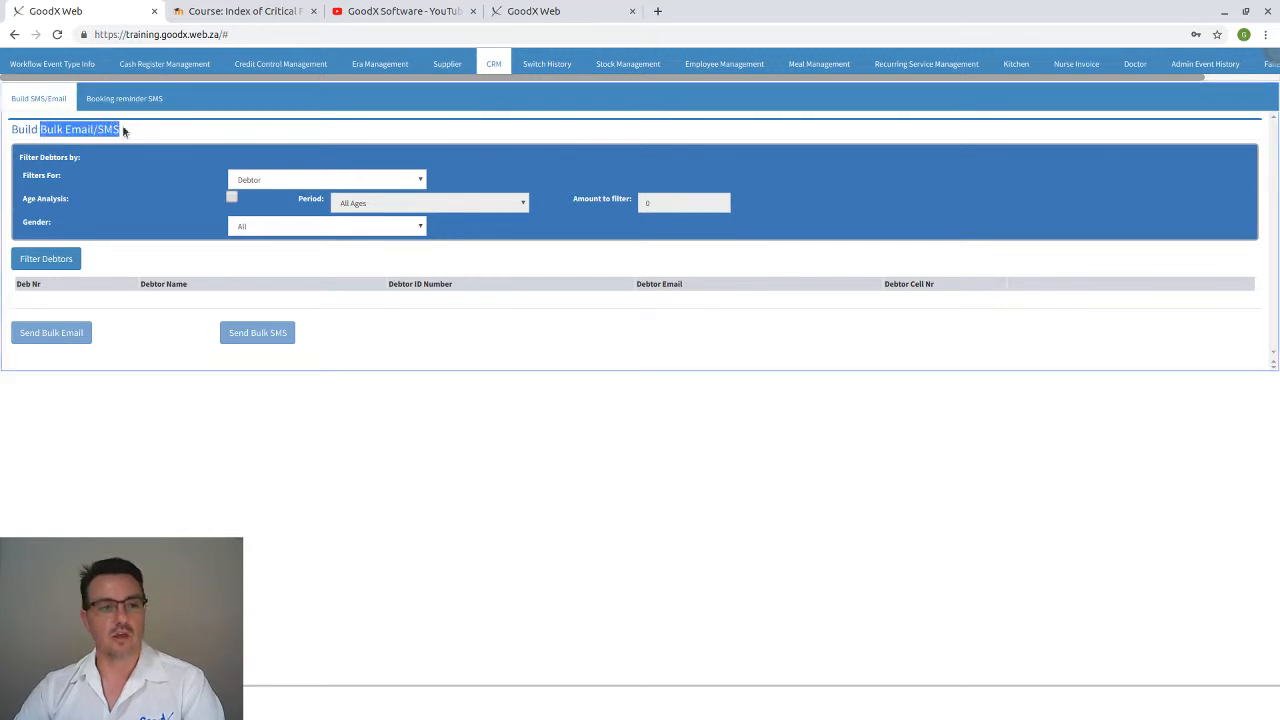
Filter the debtors by age analysis for the 60 Days period, with all genders and an amount of 0.
left_click(284, 178)
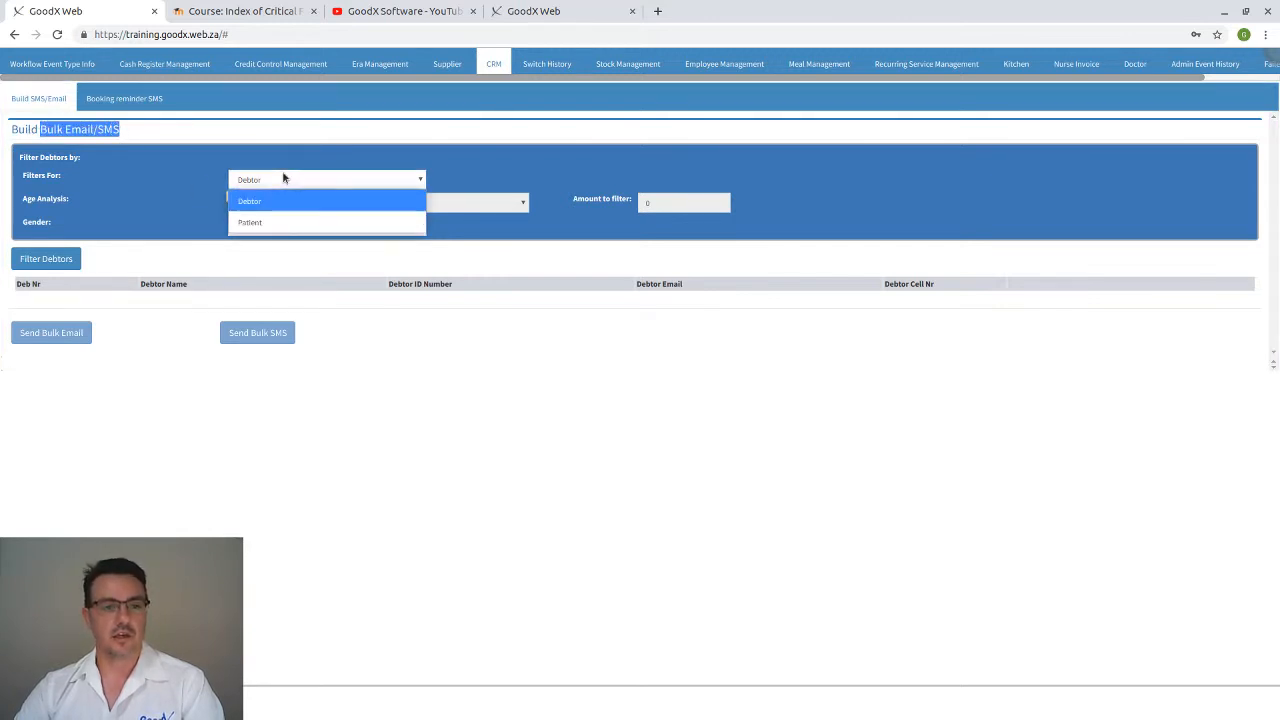
left_click(268, 204)
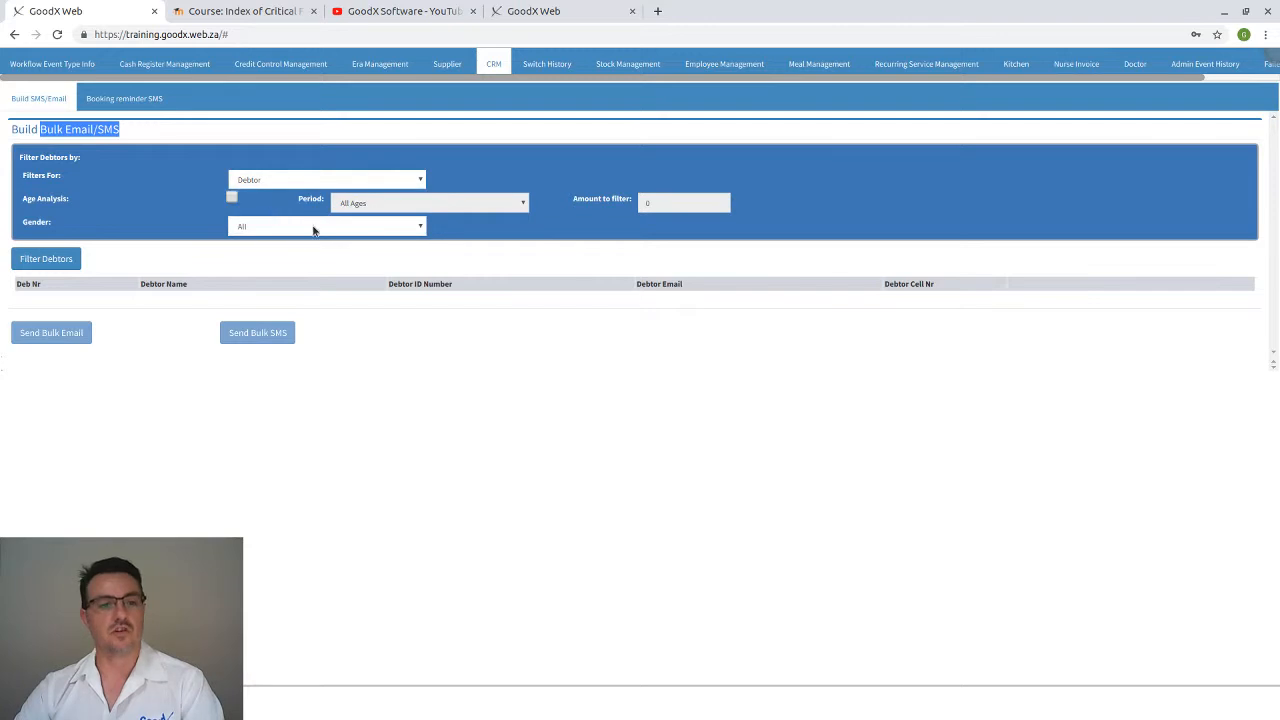
left_click(232, 198)
left_click(421, 208)
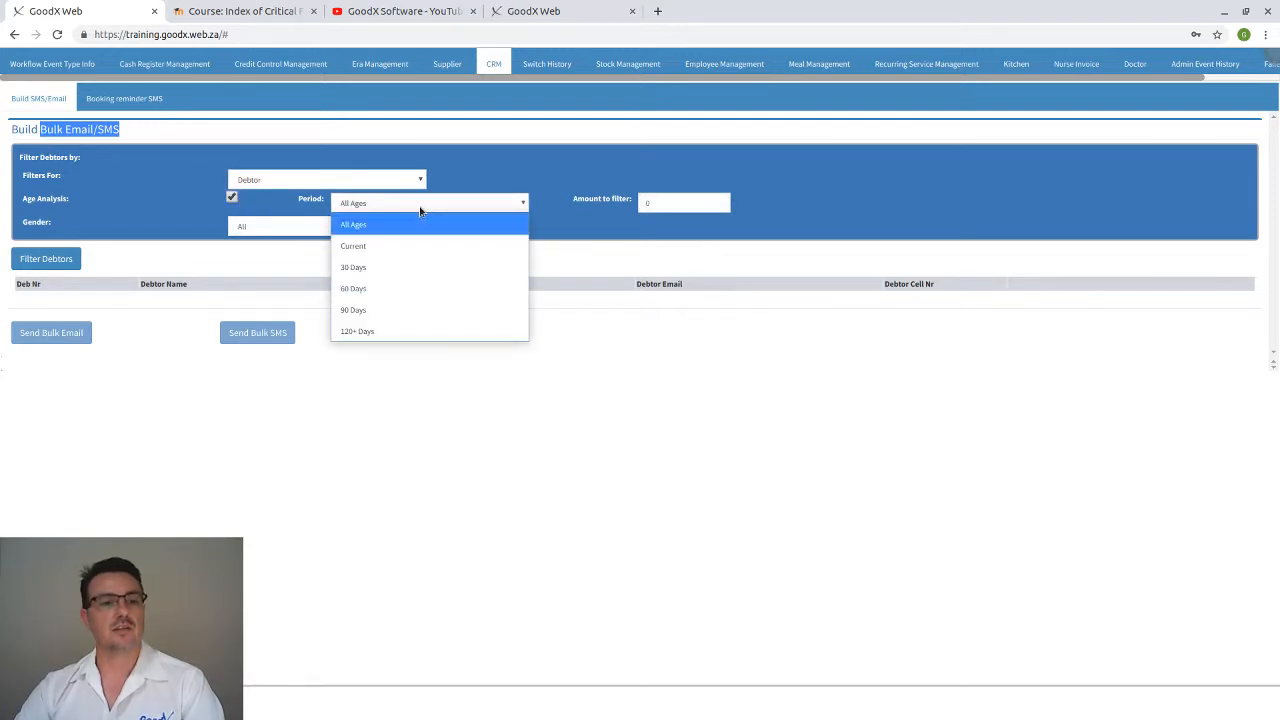
left_click(386, 290)
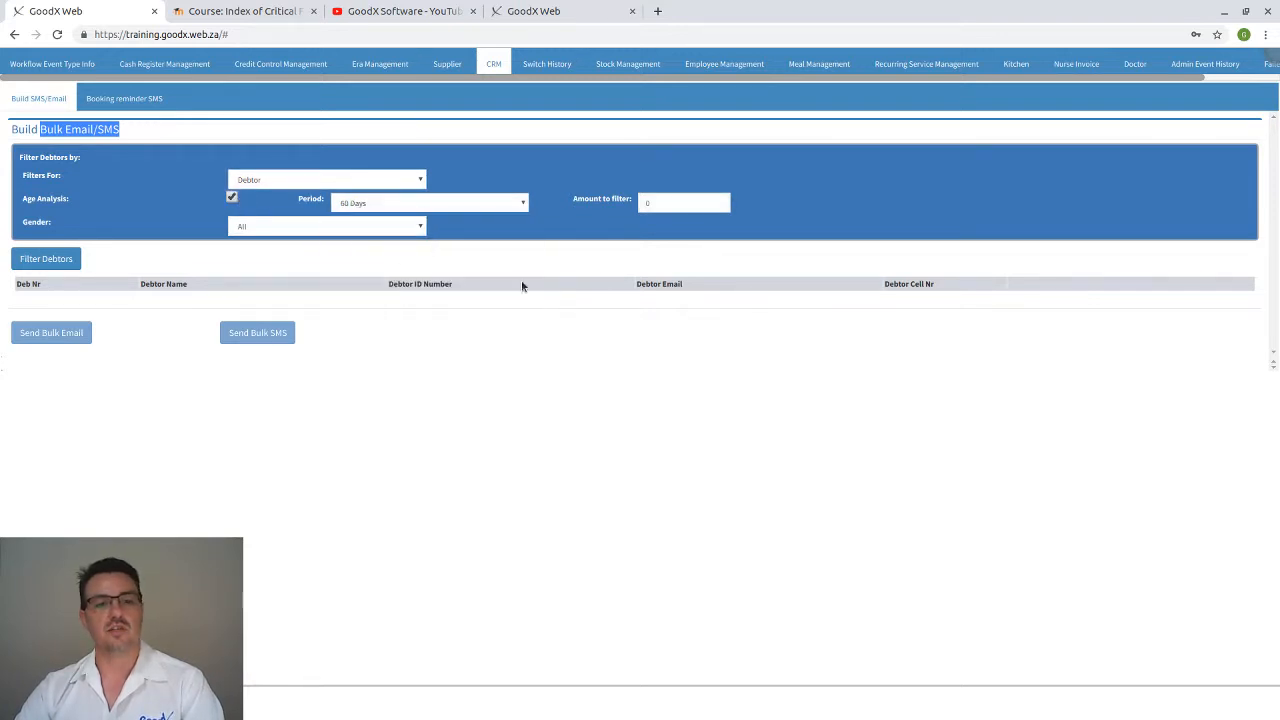
left_click(665, 203)
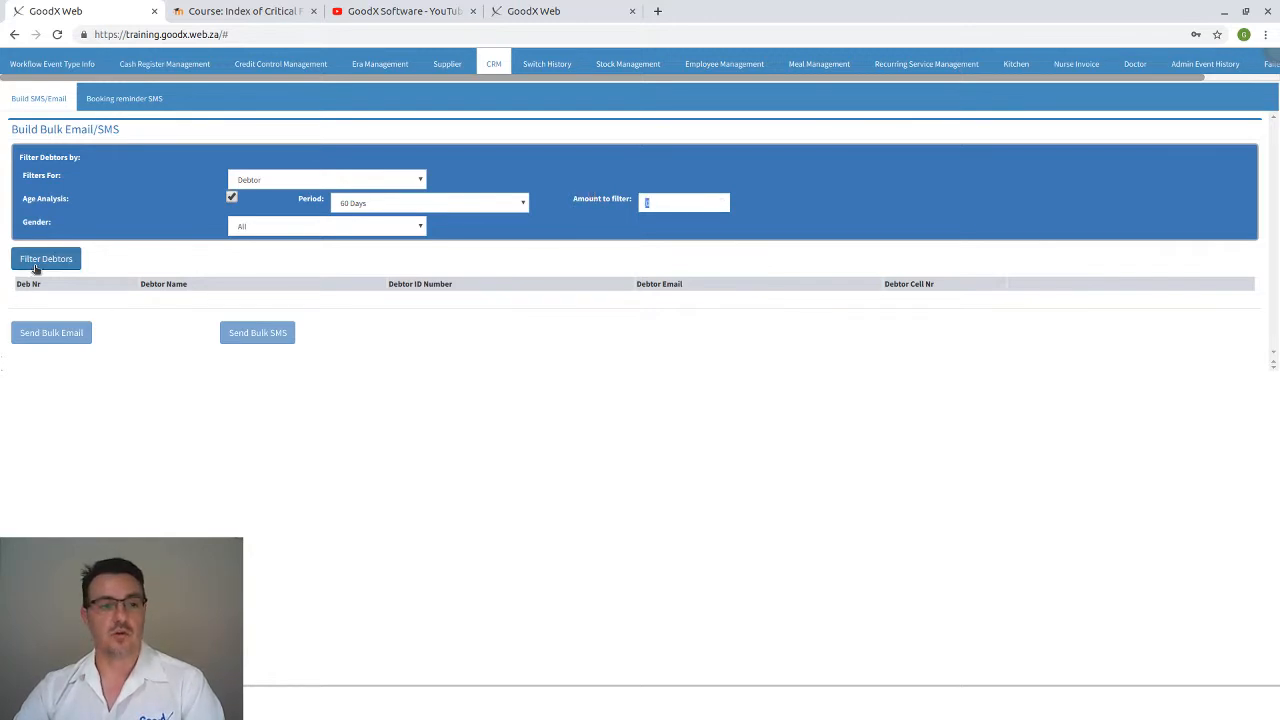
left_click(36, 266)
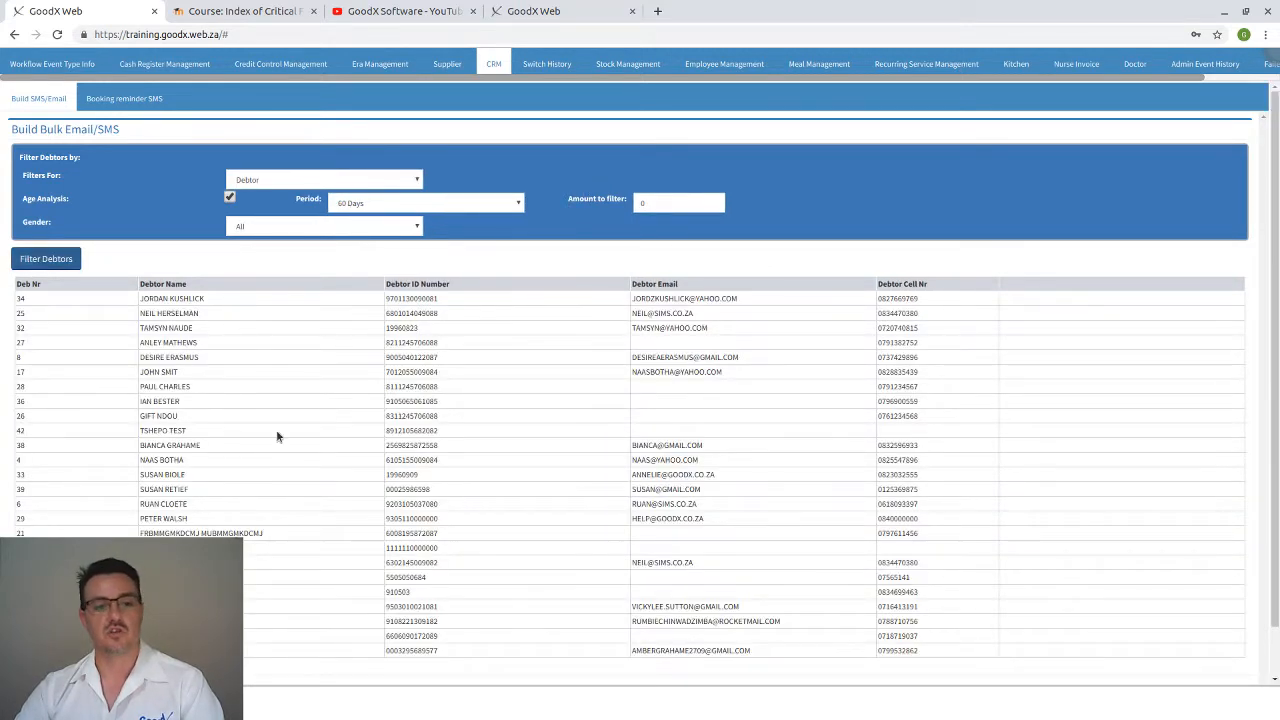
Examine the filtered debtor list down to the bulk sending options, and look at the booking reminder SMS page.
scroll(318, 540, "down", 1)
scroll(318, 532, "up", 1)
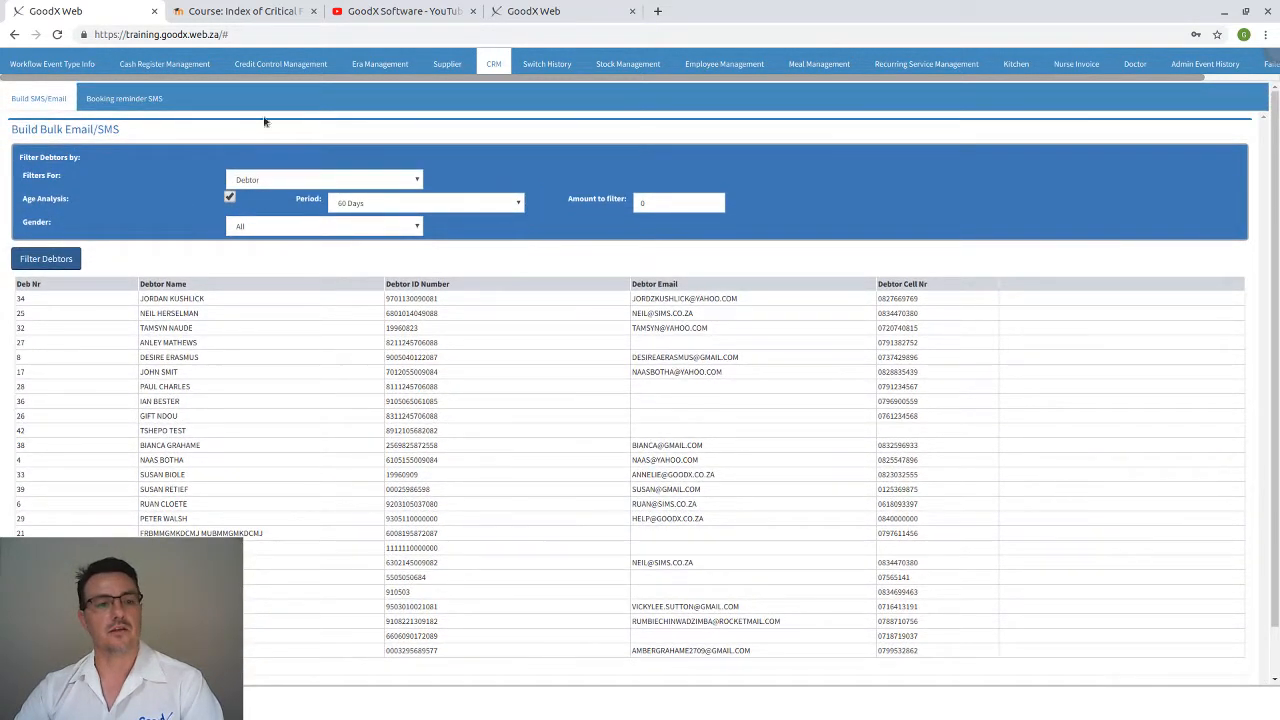
scroll(284, 326, "down", 1)
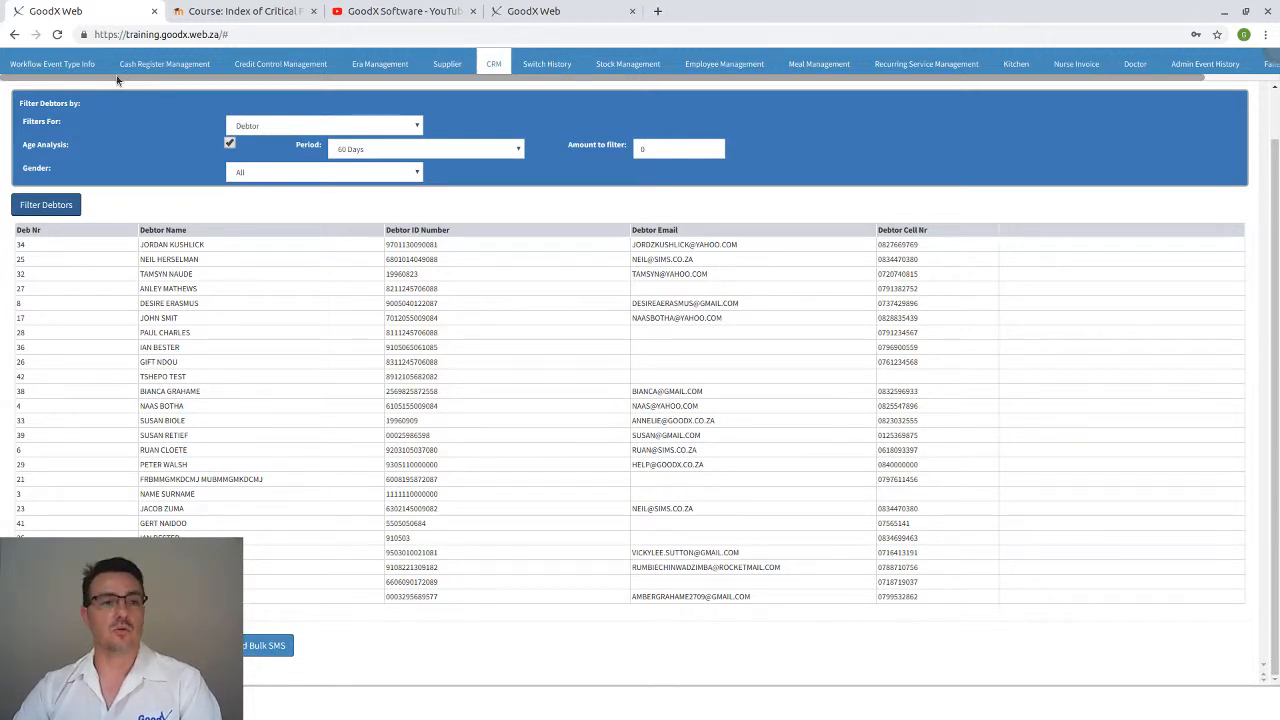
scroll(102, 197, "up", 1)
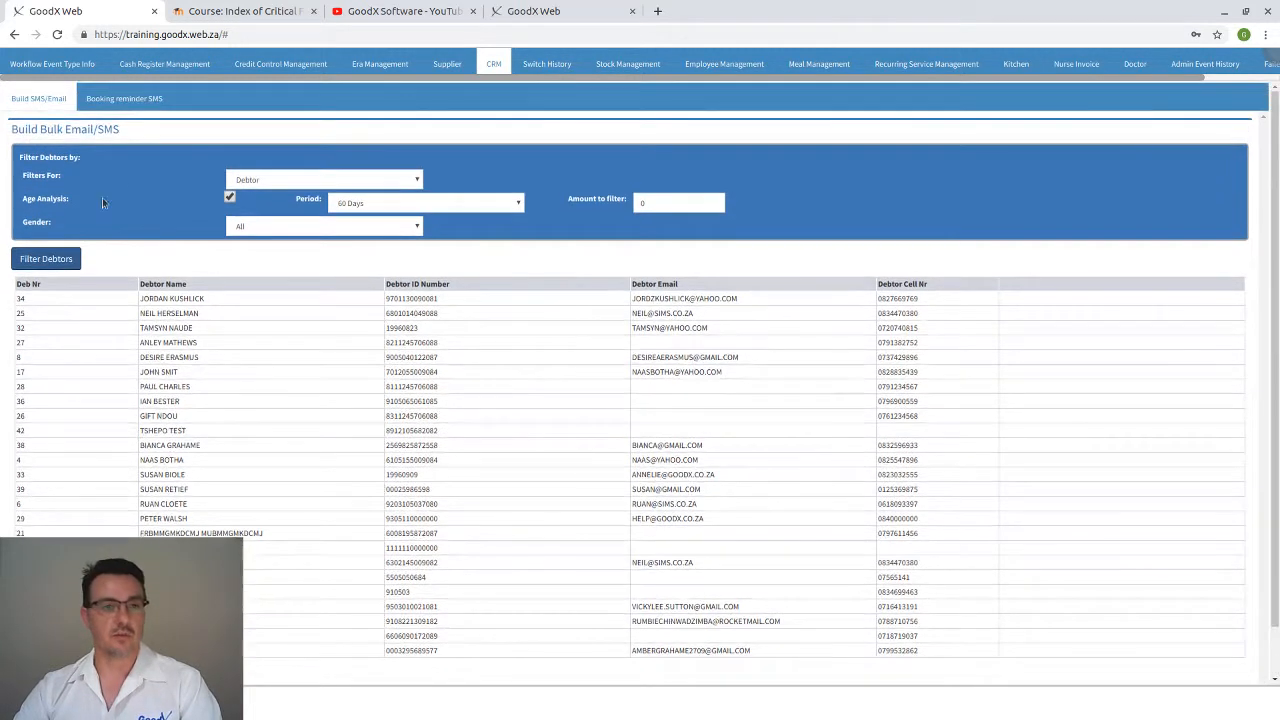
left_click(120, 104)
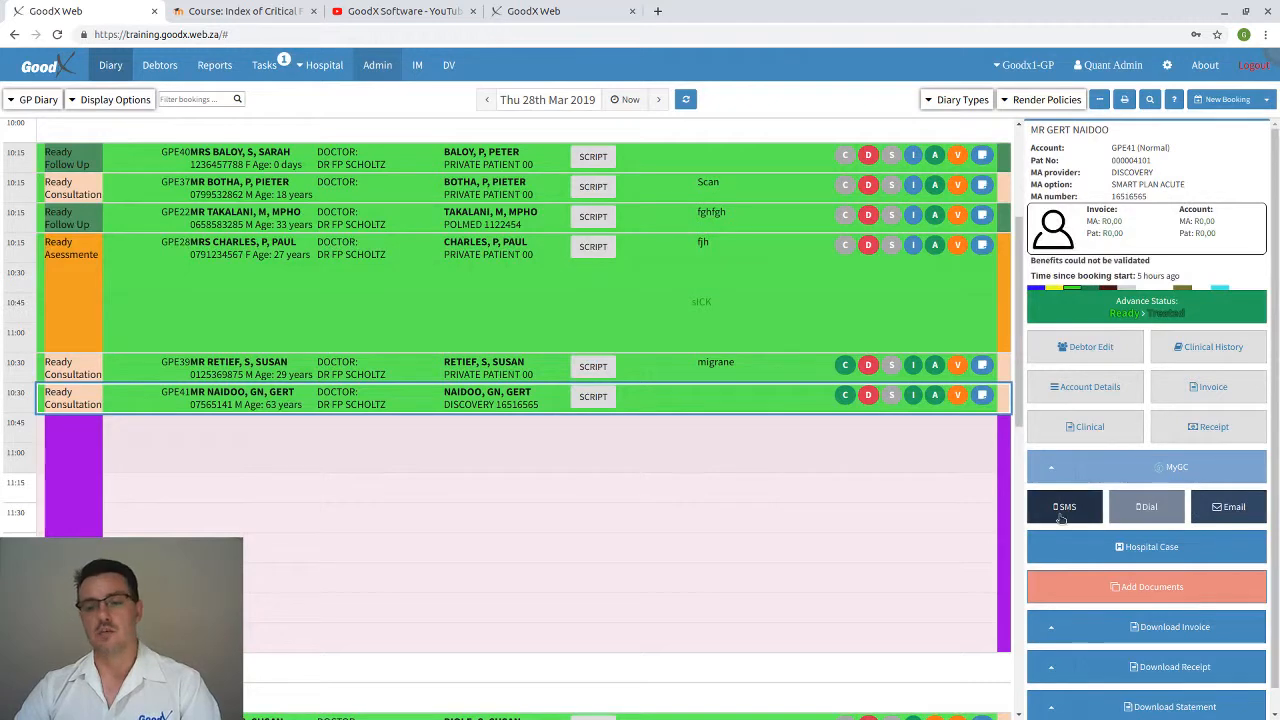
View the details of the selected 10:30 consultation booking, close them, and check the debtors list before returning to the diary.
double_click(693, 391)
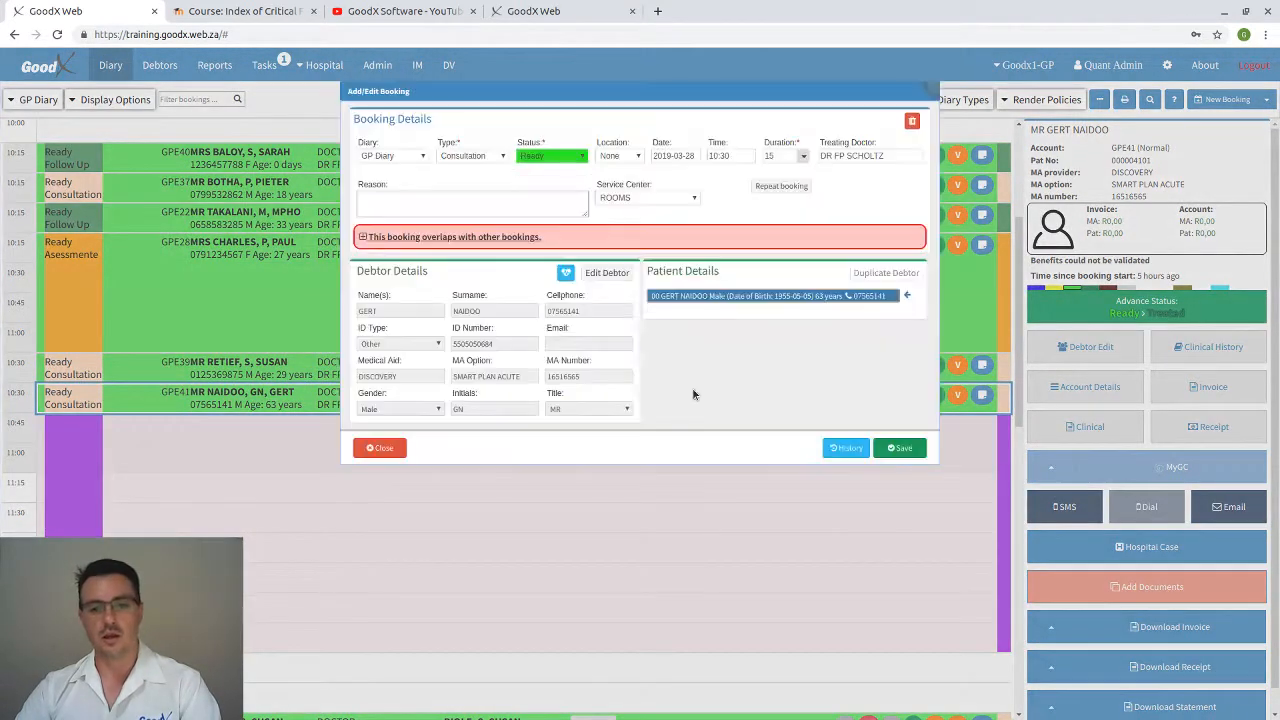
left_click(380, 448)
left_click(160, 66)
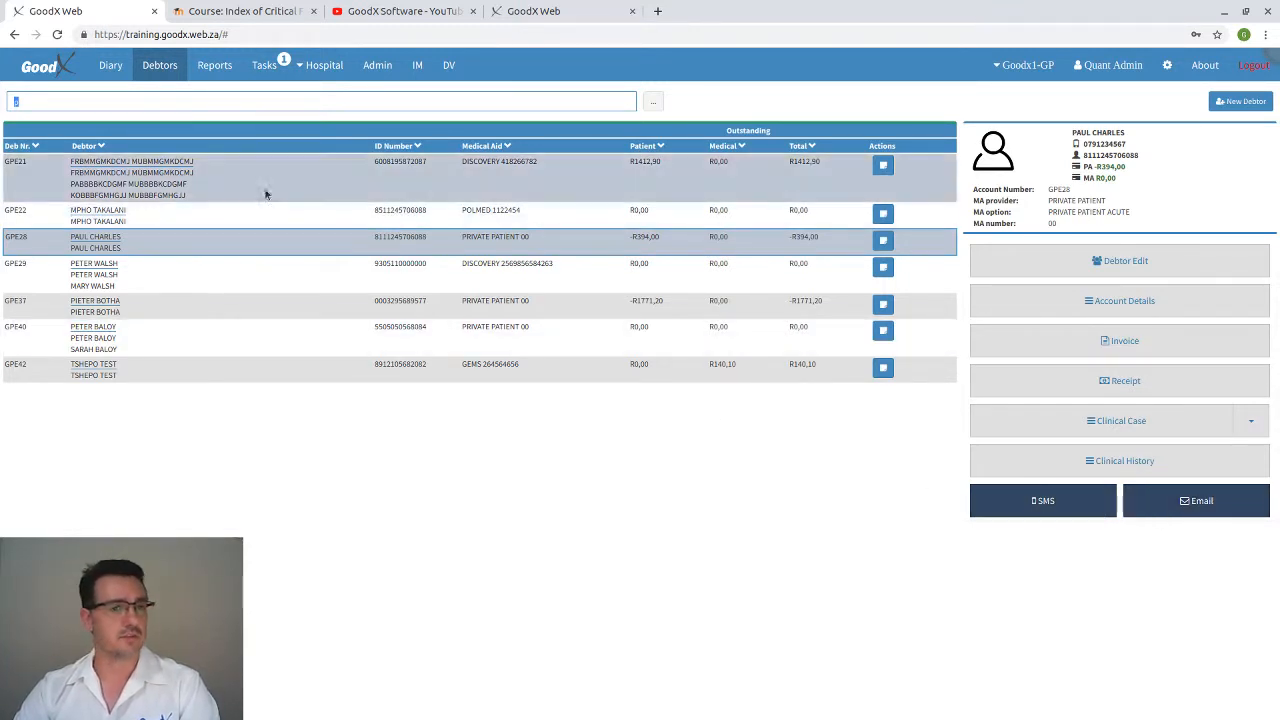
left_click(114, 67)
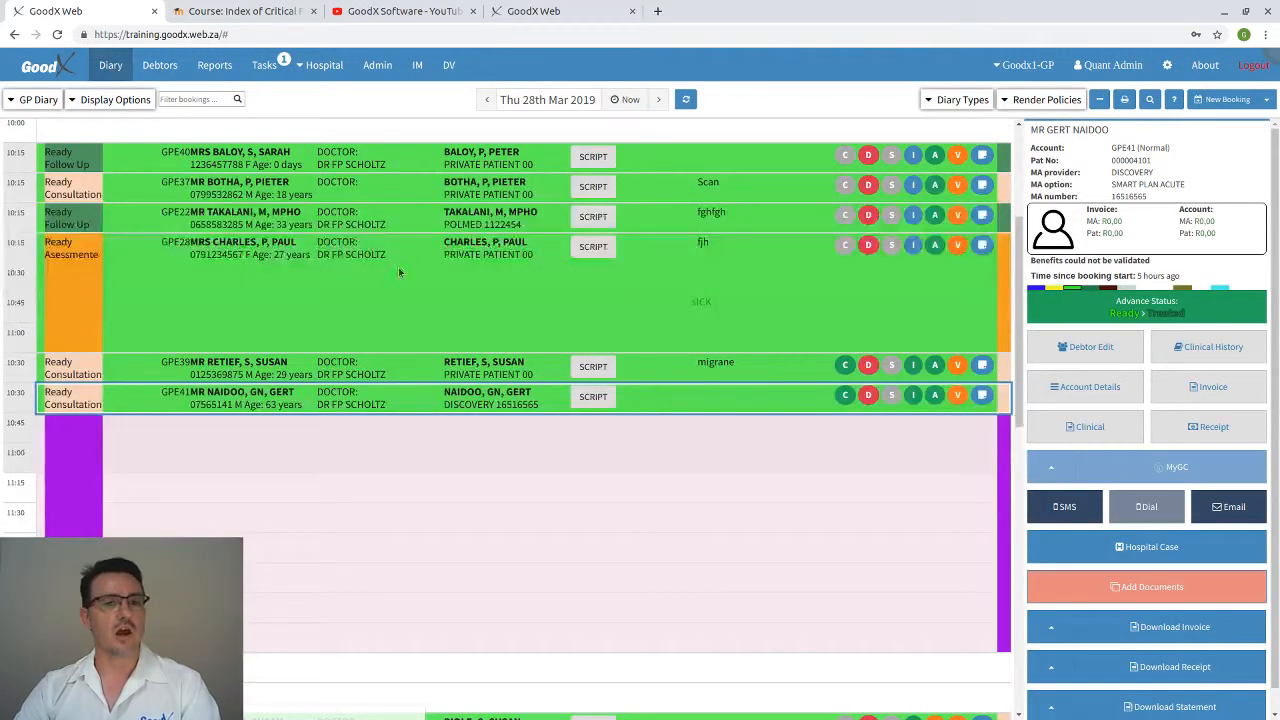
Set the diary's render policy to Stacked by Time and select the last consultation booking of the day.
scroll(749, 280, "down", 3)
left_click(1047, 99)
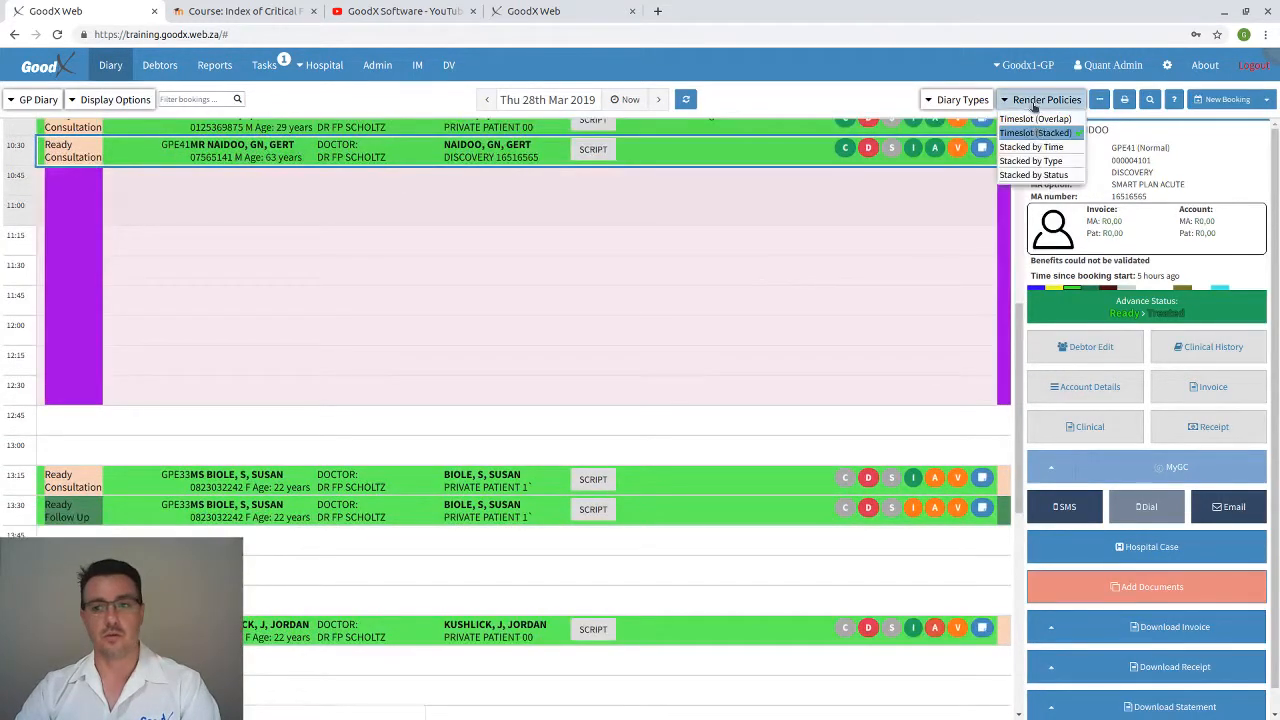
left_click(1037, 148)
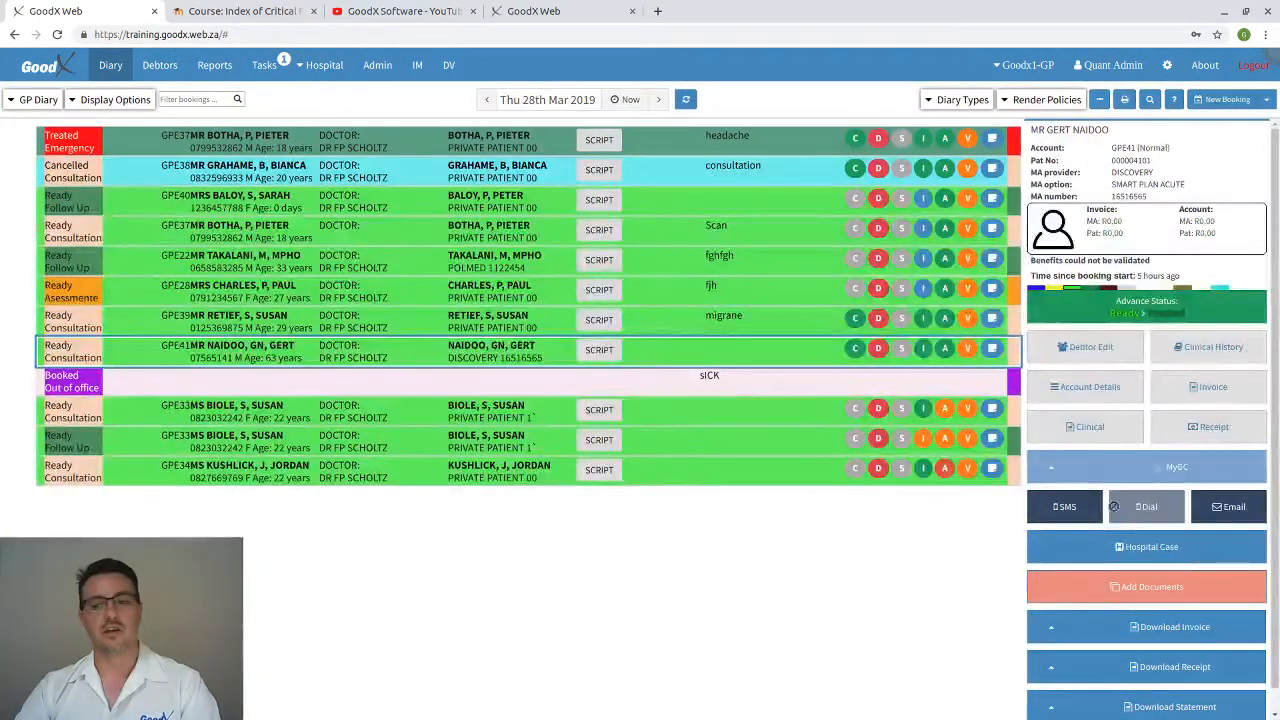
left_click(766, 468)
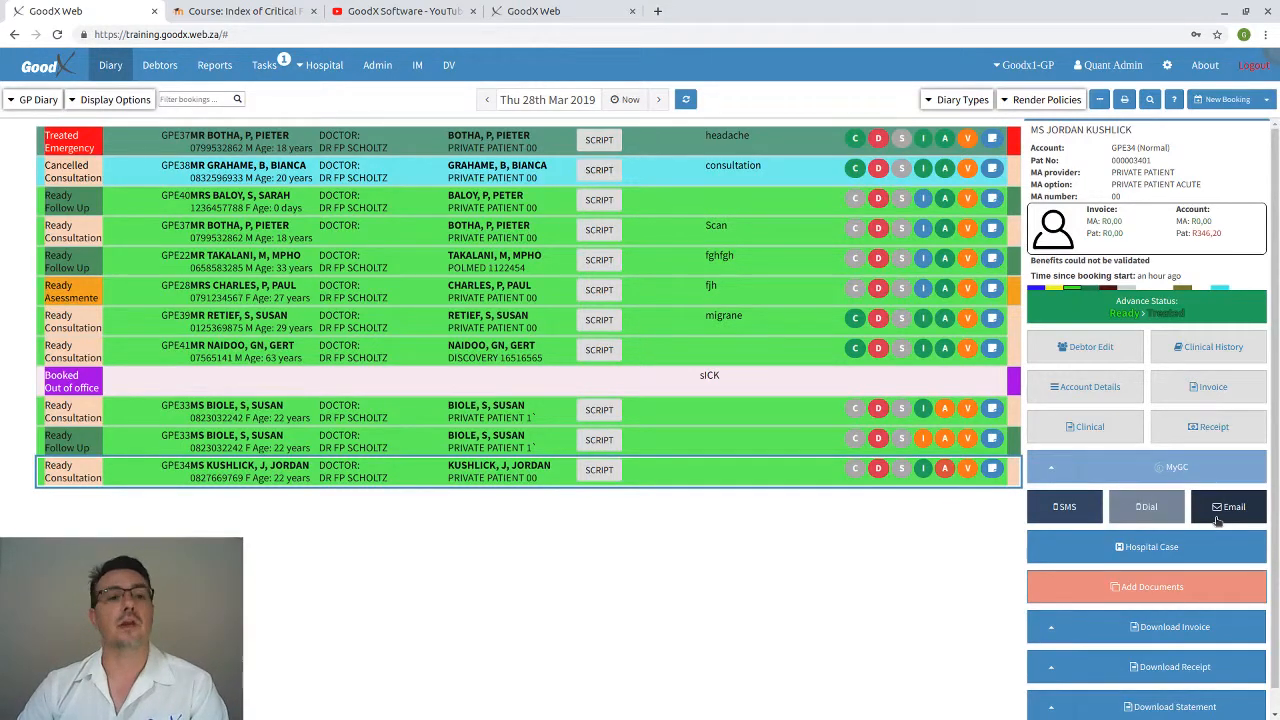
Reopen the CRM bulk email/SMS builder in Admin and examine its debtor, age analysis and gender filters.
left_click(379, 70)
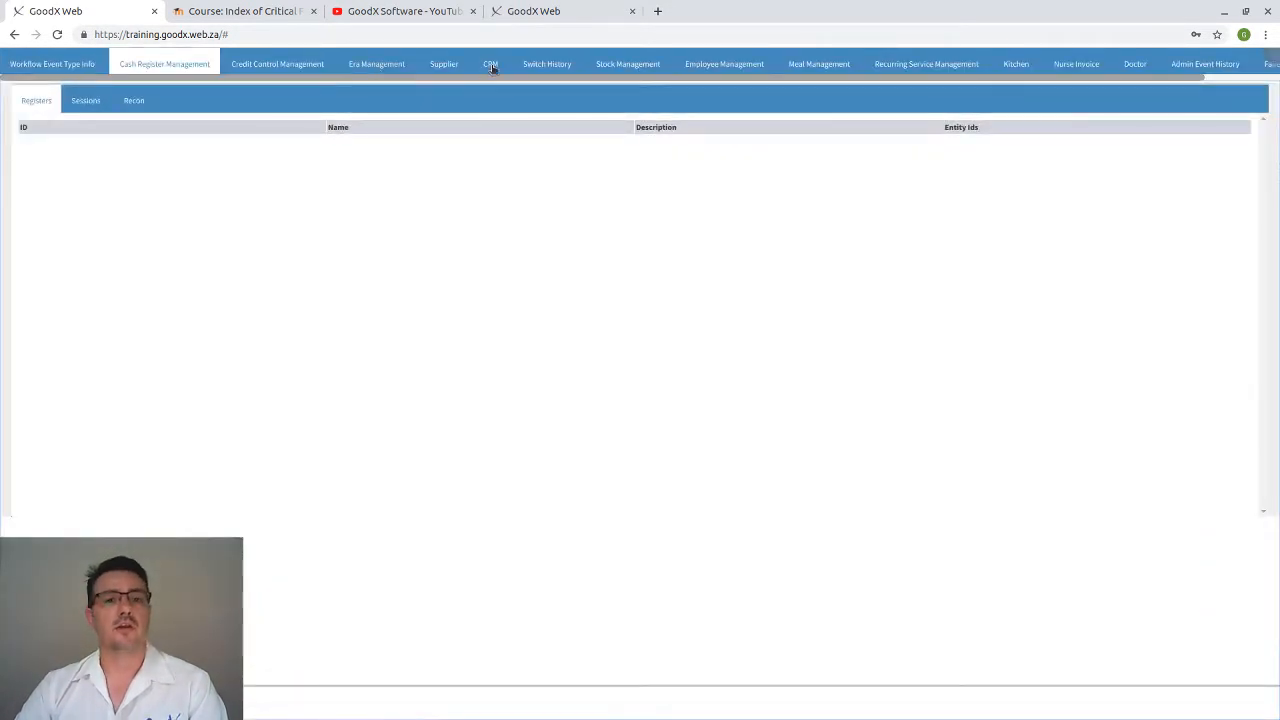
left_click(492, 66)
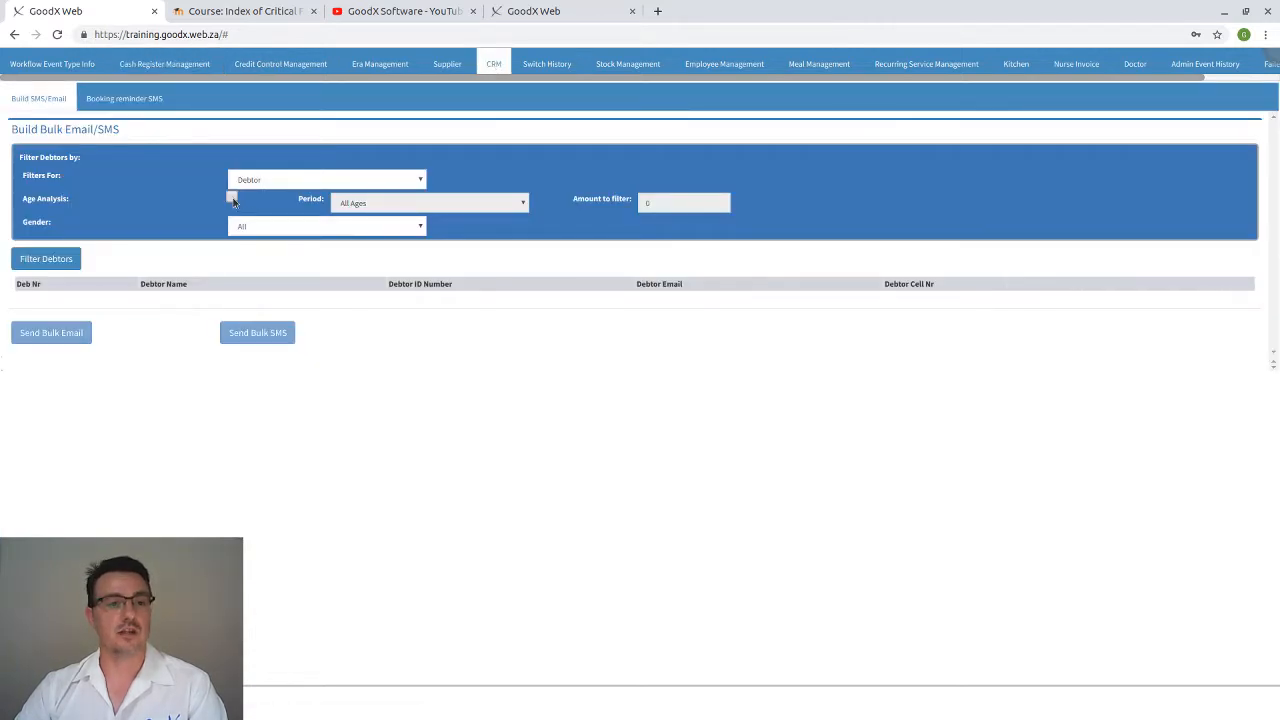
left_click(244, 183)
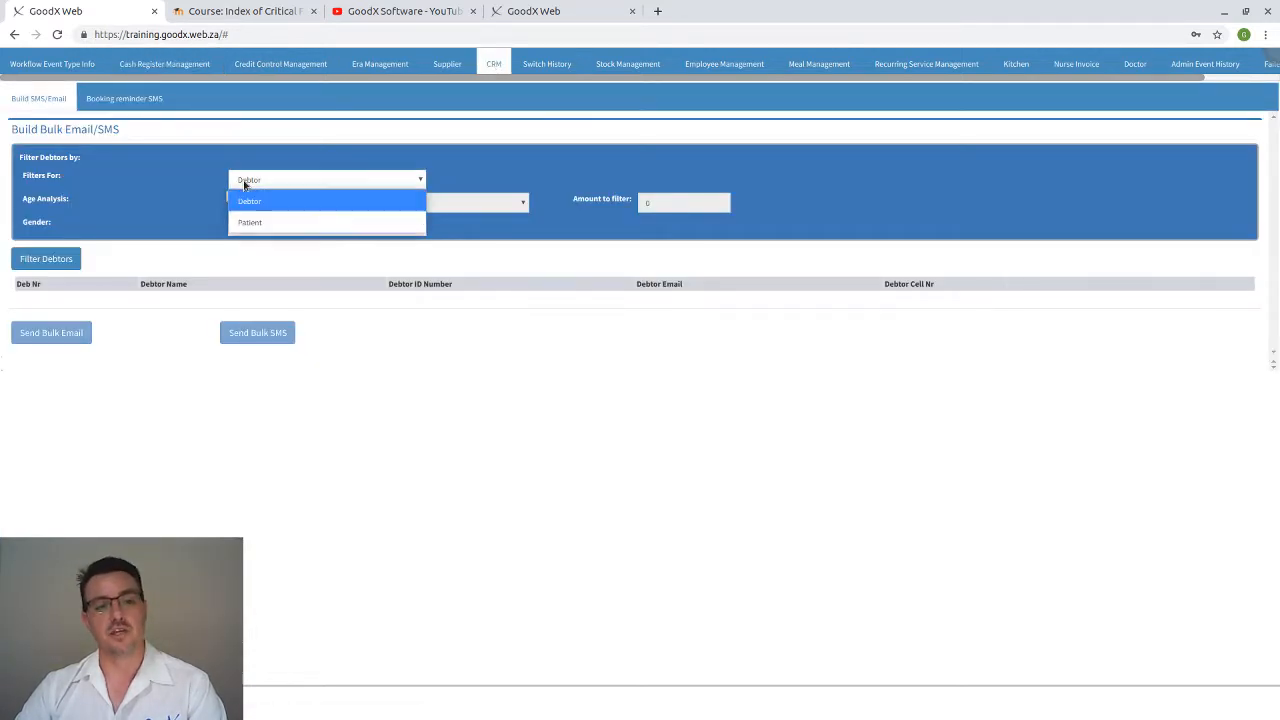
left_click(246, 202)
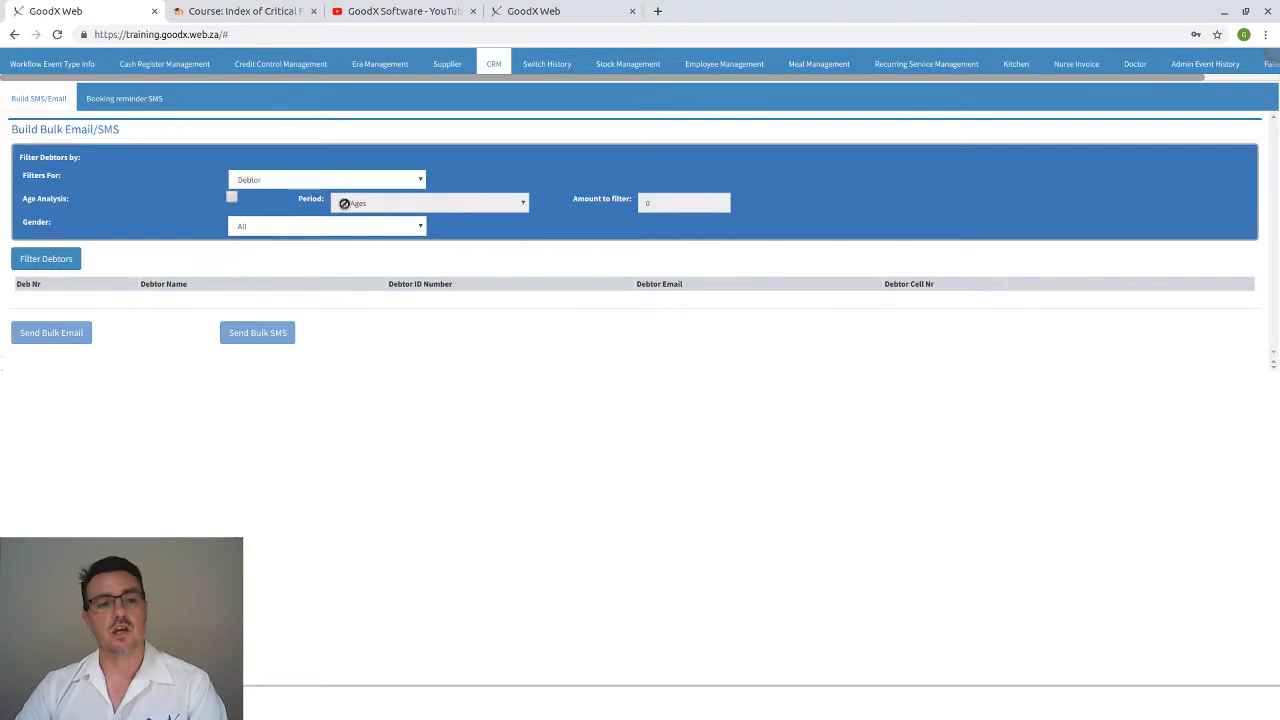
left_click(231, 198)
left_click(232, 199)
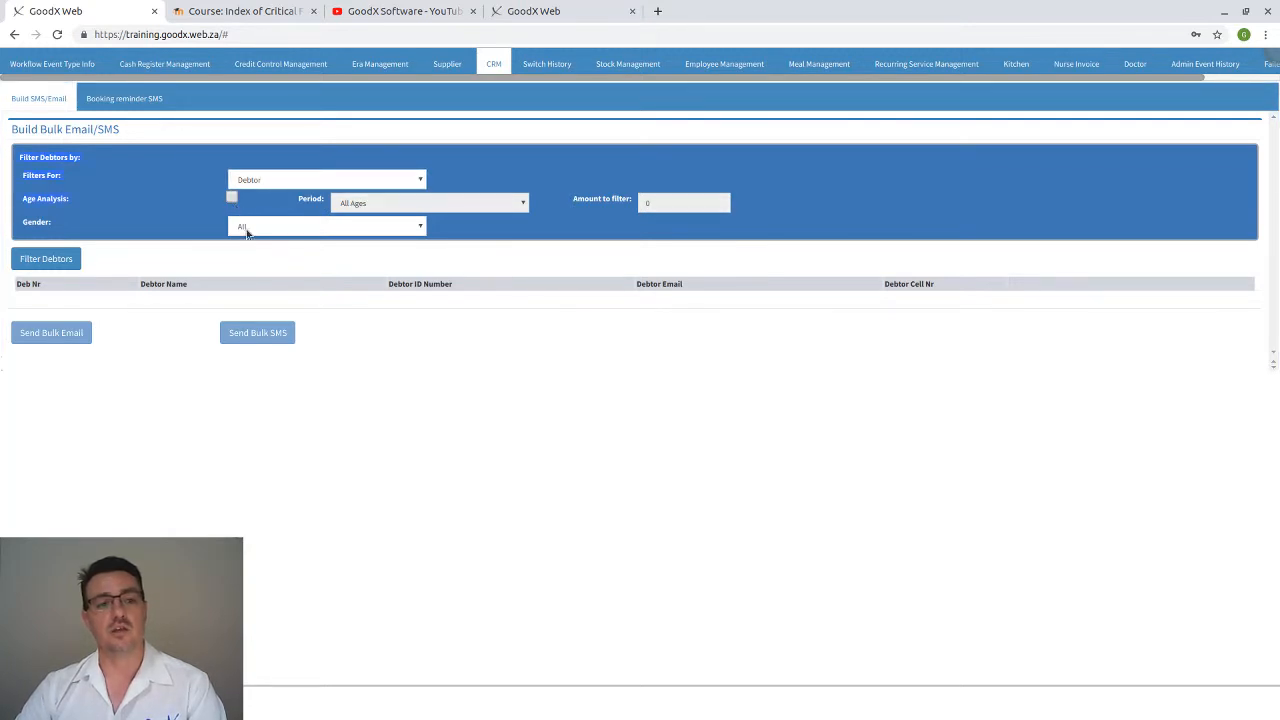
left_click(243, 229)
left_click(243, 231)
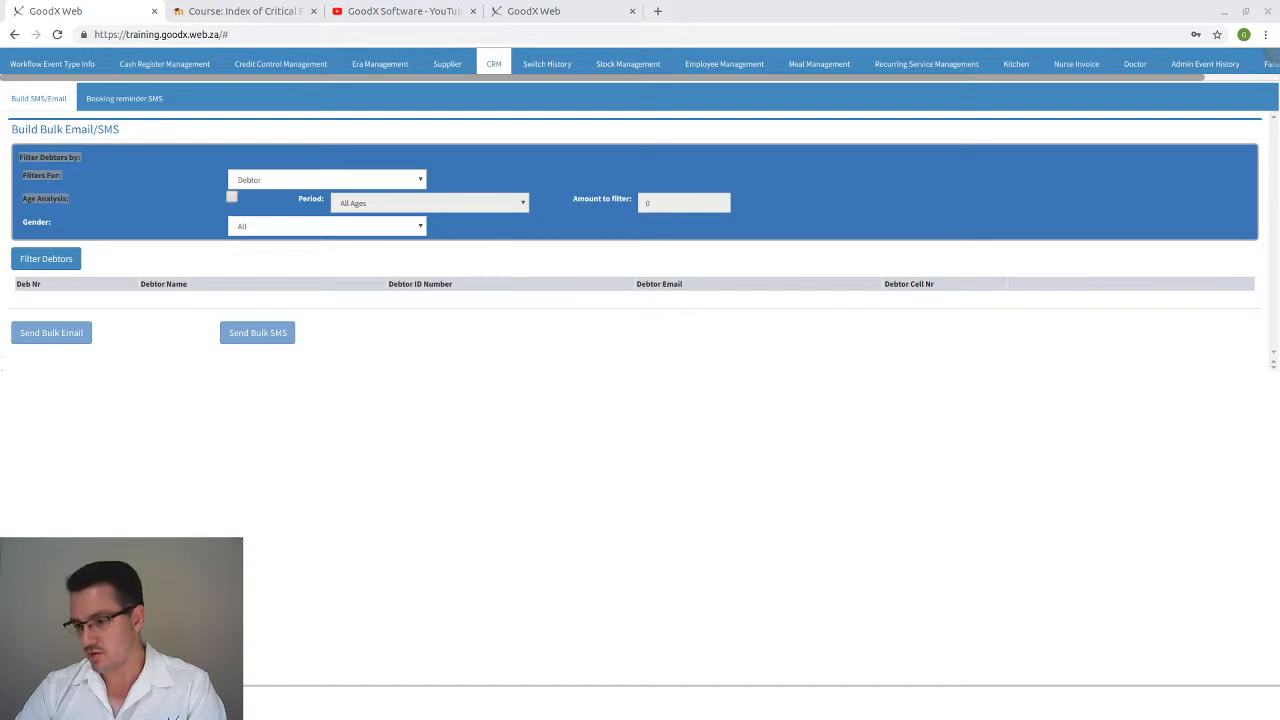
left_click(125, 206)
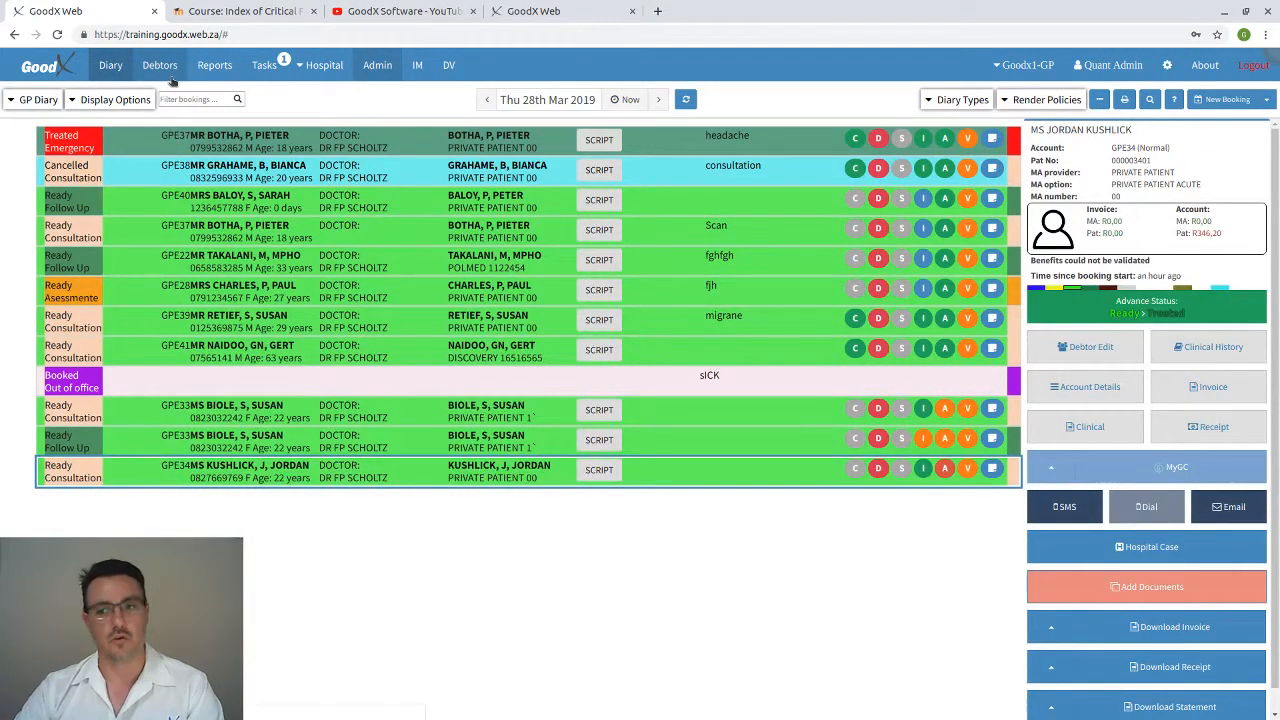
Open the account details for the selected diary booking, view the email statement options, and close the account.
left_click(1085, 386)
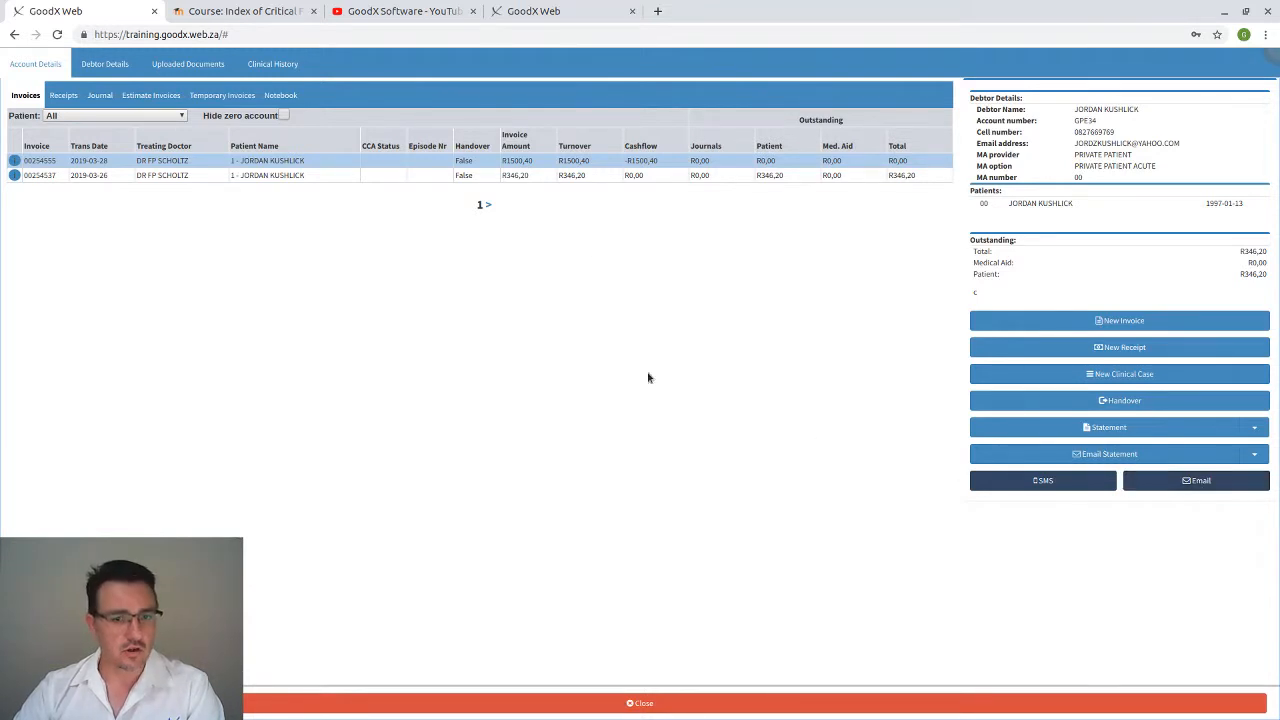
left_click(1255, 456)
left_click(1246, 479)
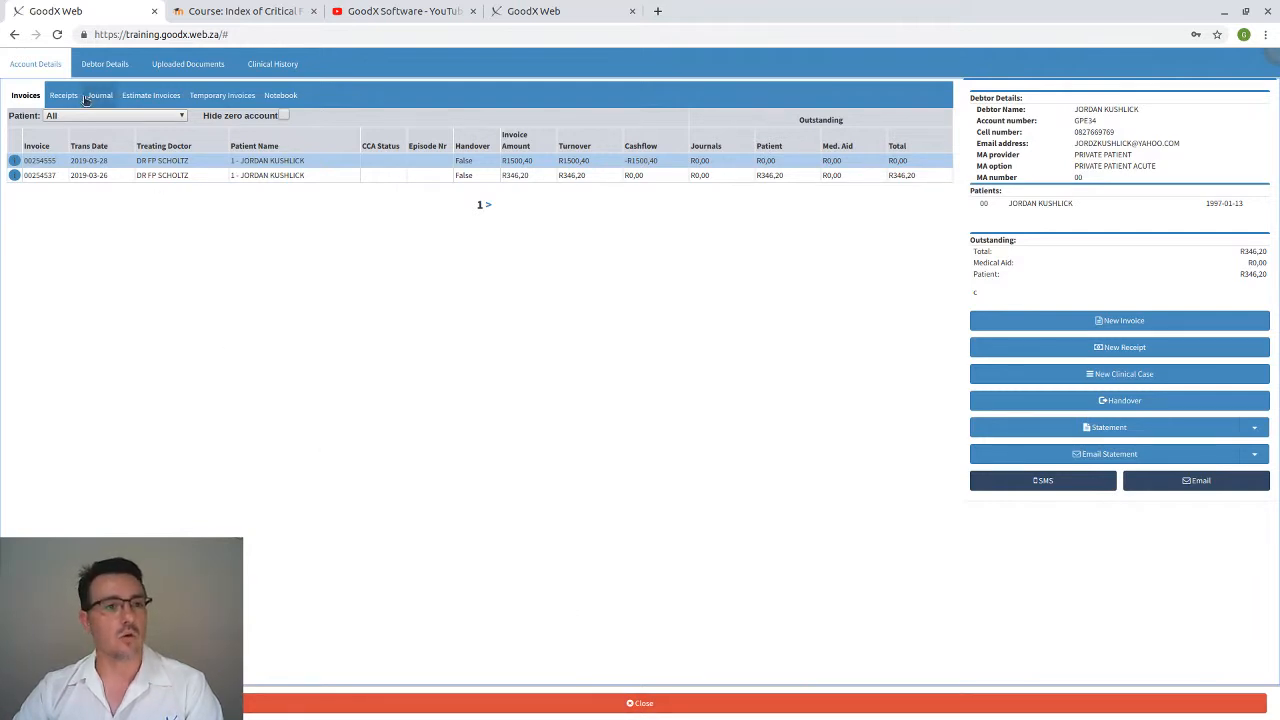
left_click(785, 700)
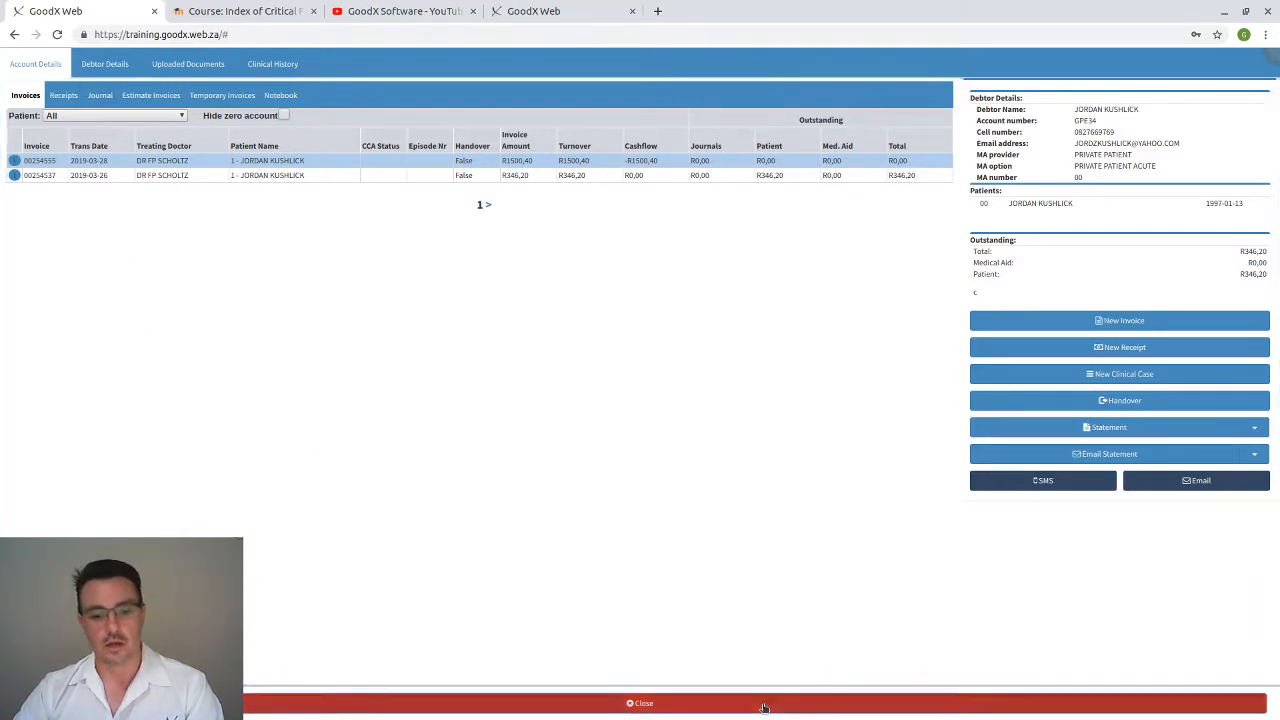
Open the account details of the highlighted debtor in the debtors list, view the communication options, and close them.
left_click(175, 67)
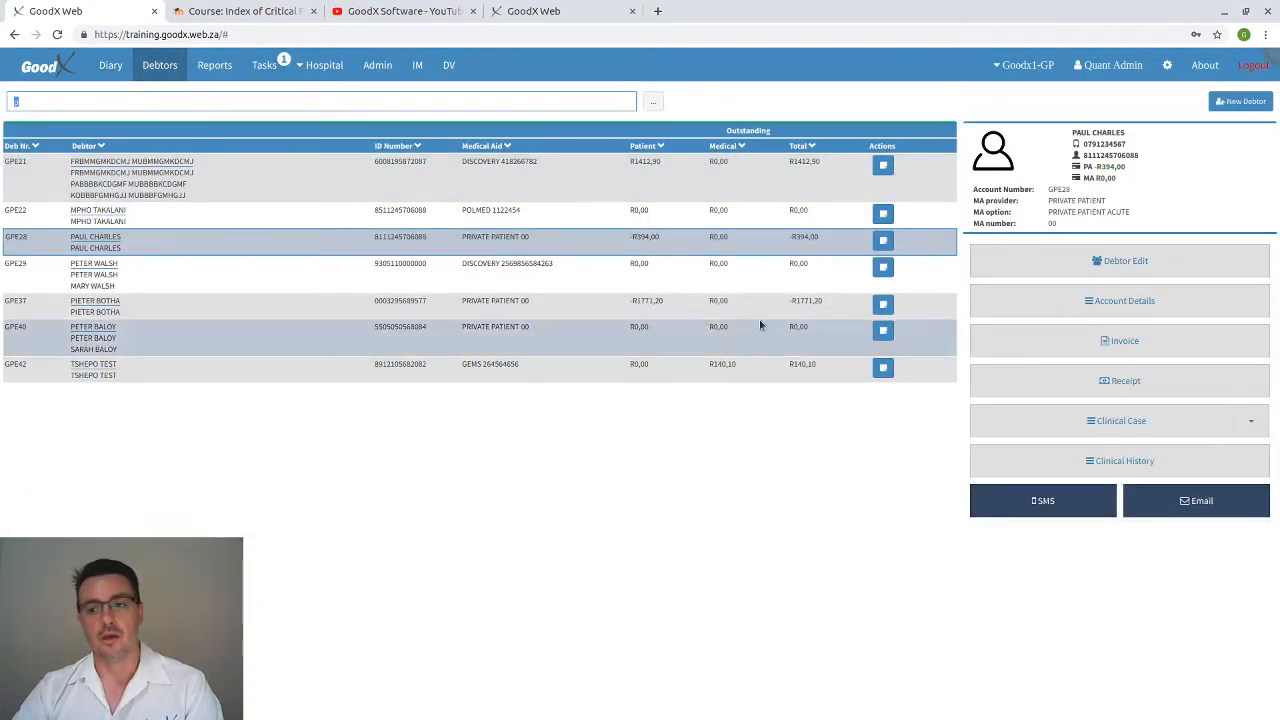
left_click(657, 238)
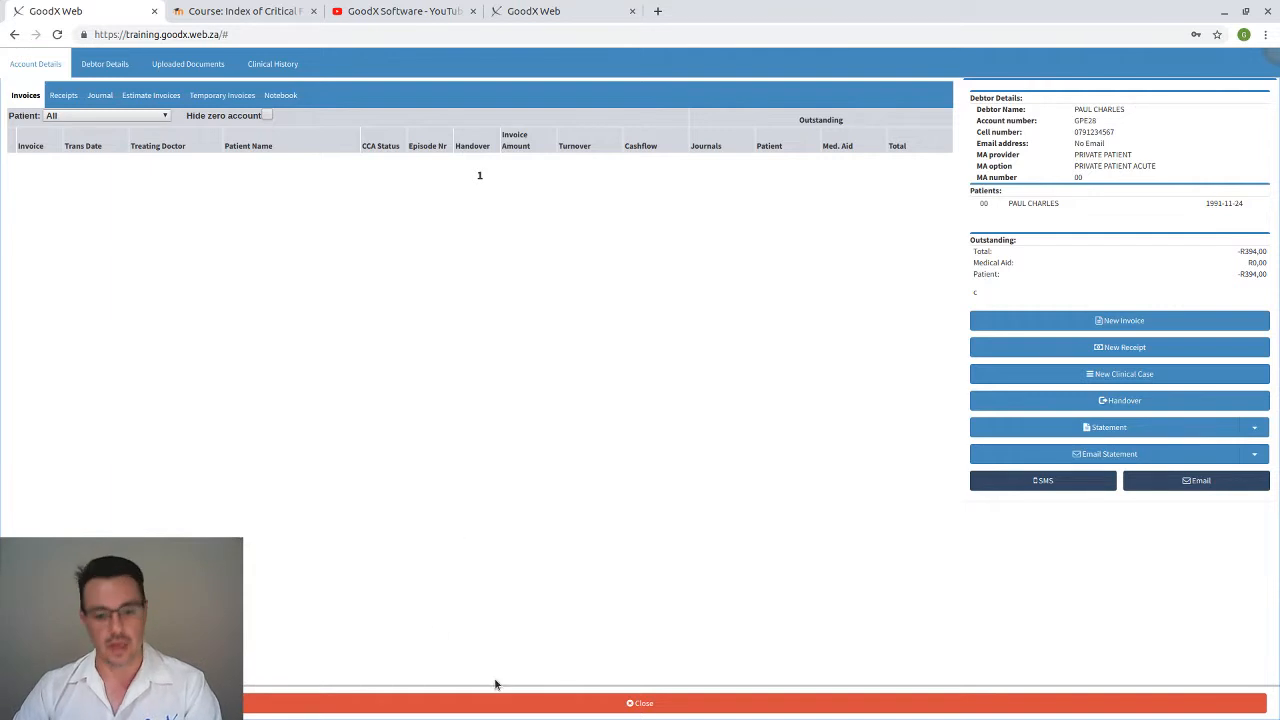
left_click(512, 704)
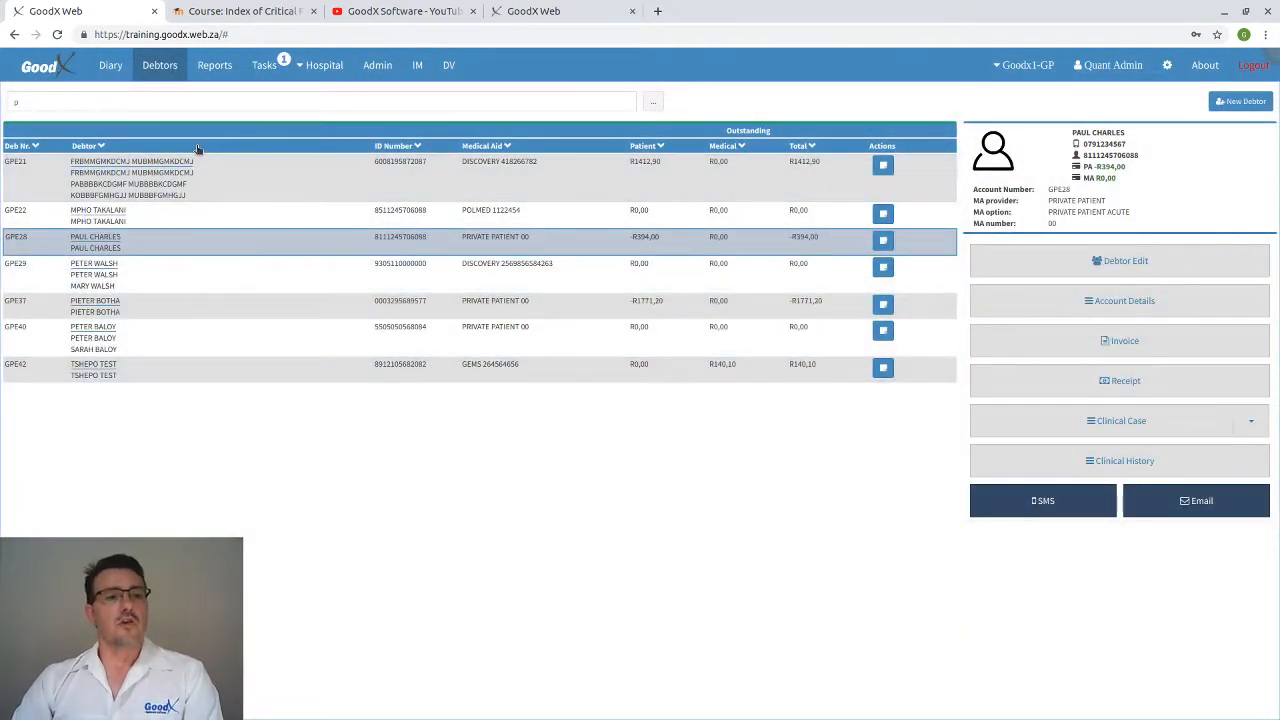
Open the Admin Event History from the diary, review the logged notes and emails, and return to the diary.
left_click(110, 64)
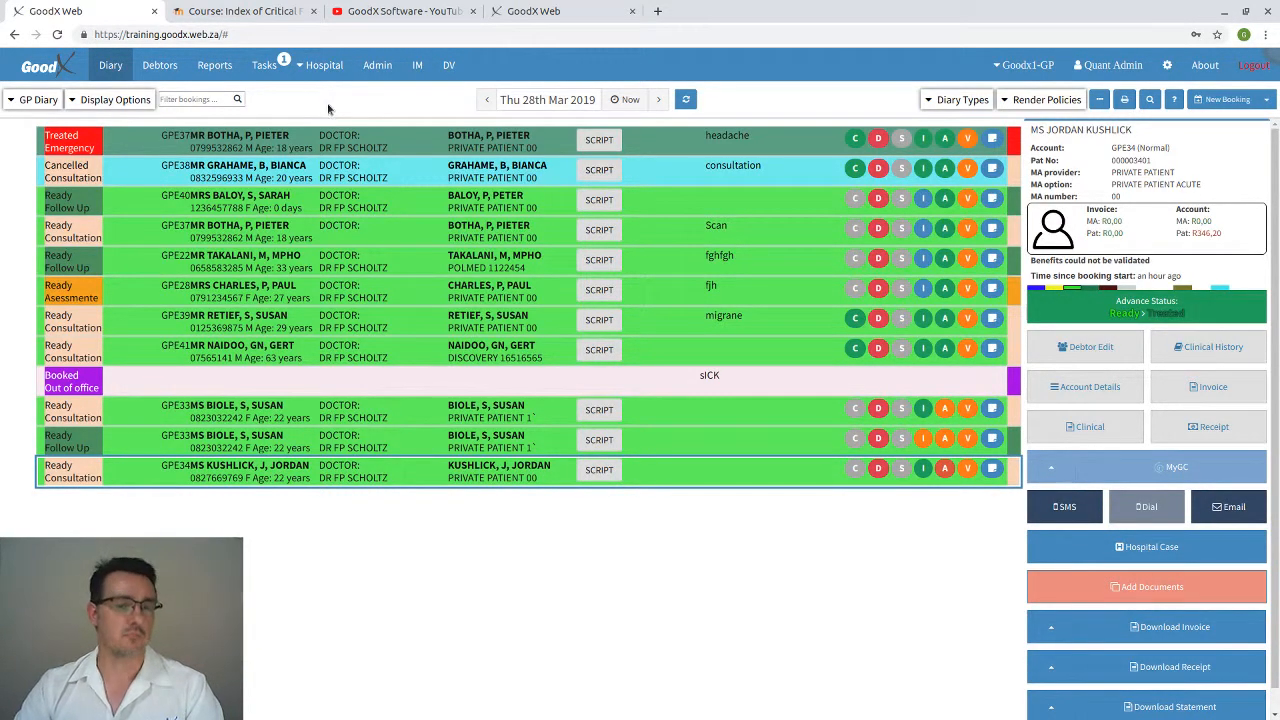
left_click(372, 66)
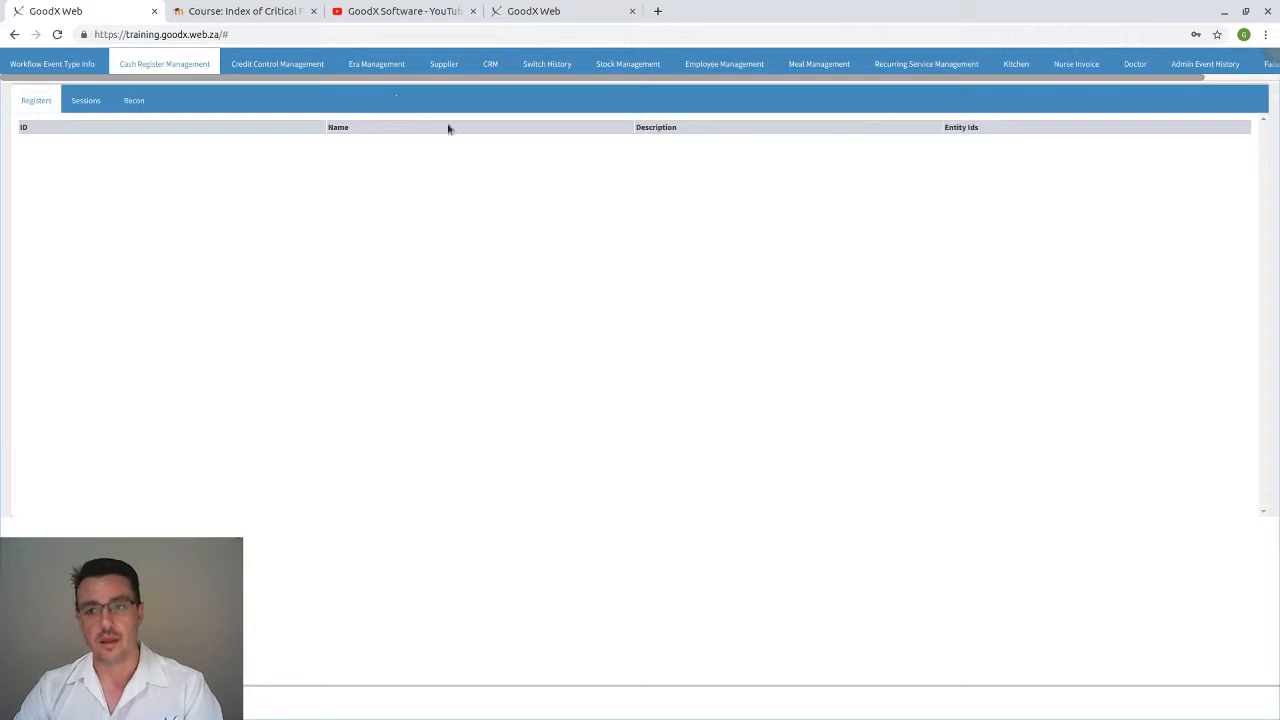
left_click(1192, 70)
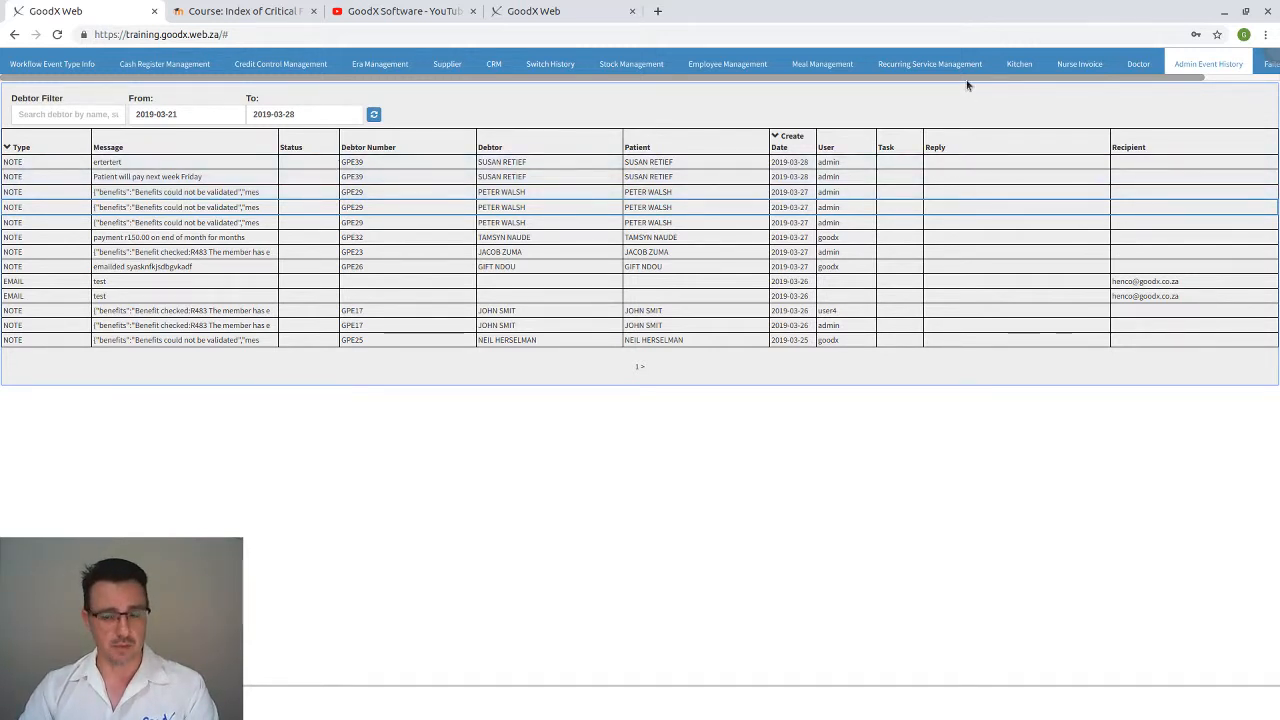
left_click(1221, 78)
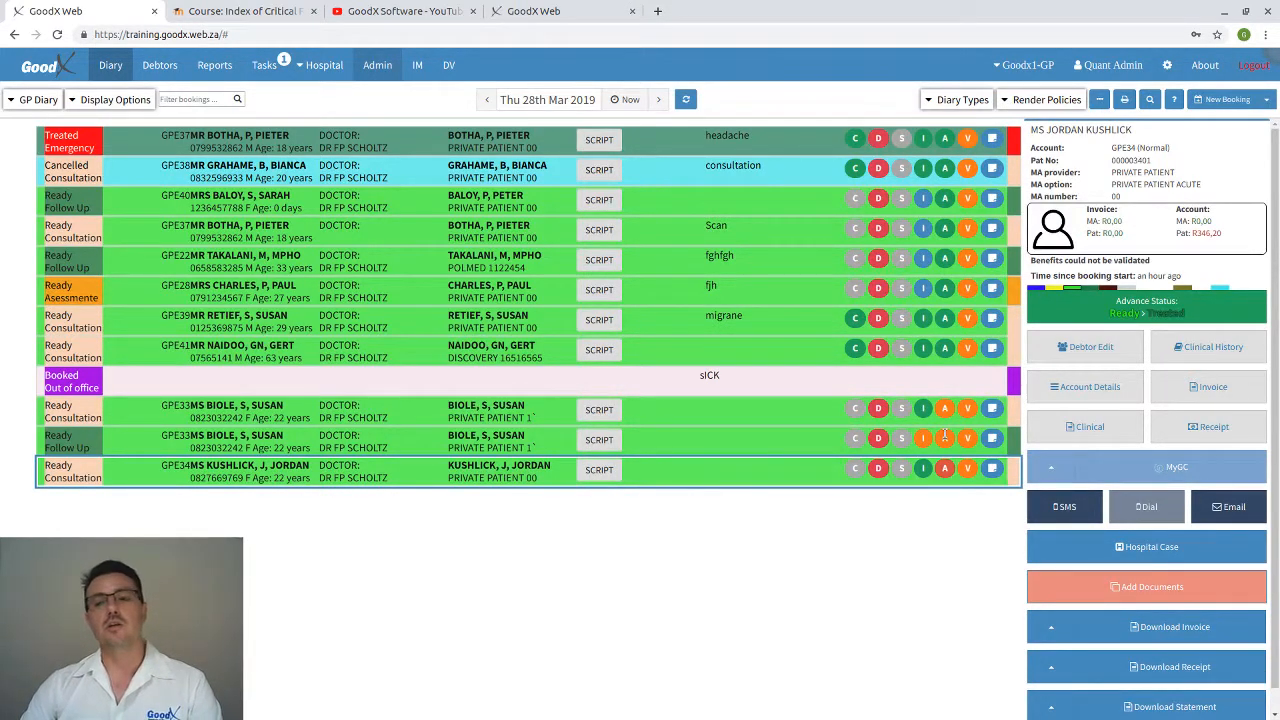
Start a receipt for the selected diary booking with ELECTRONIC as both the cash ledger and the payment type.
mouse_move(944, 436)
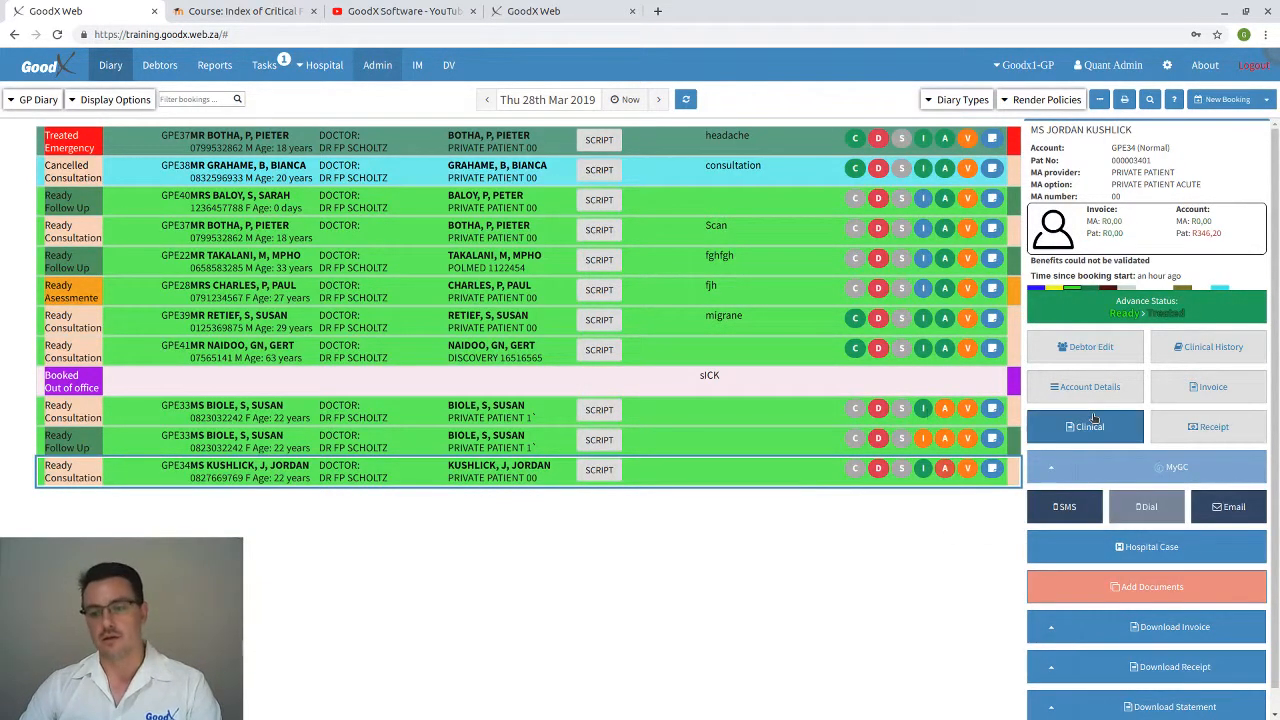
left_click(1195, 433)
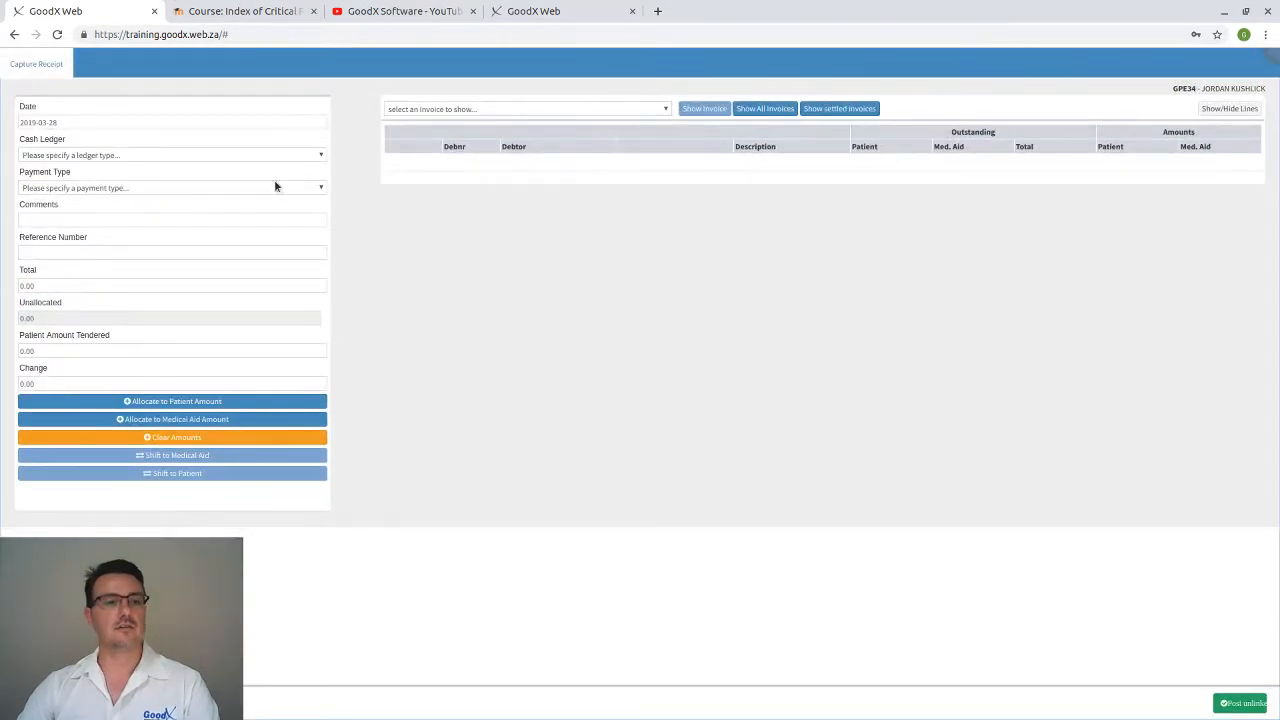
left_click(108, 155)
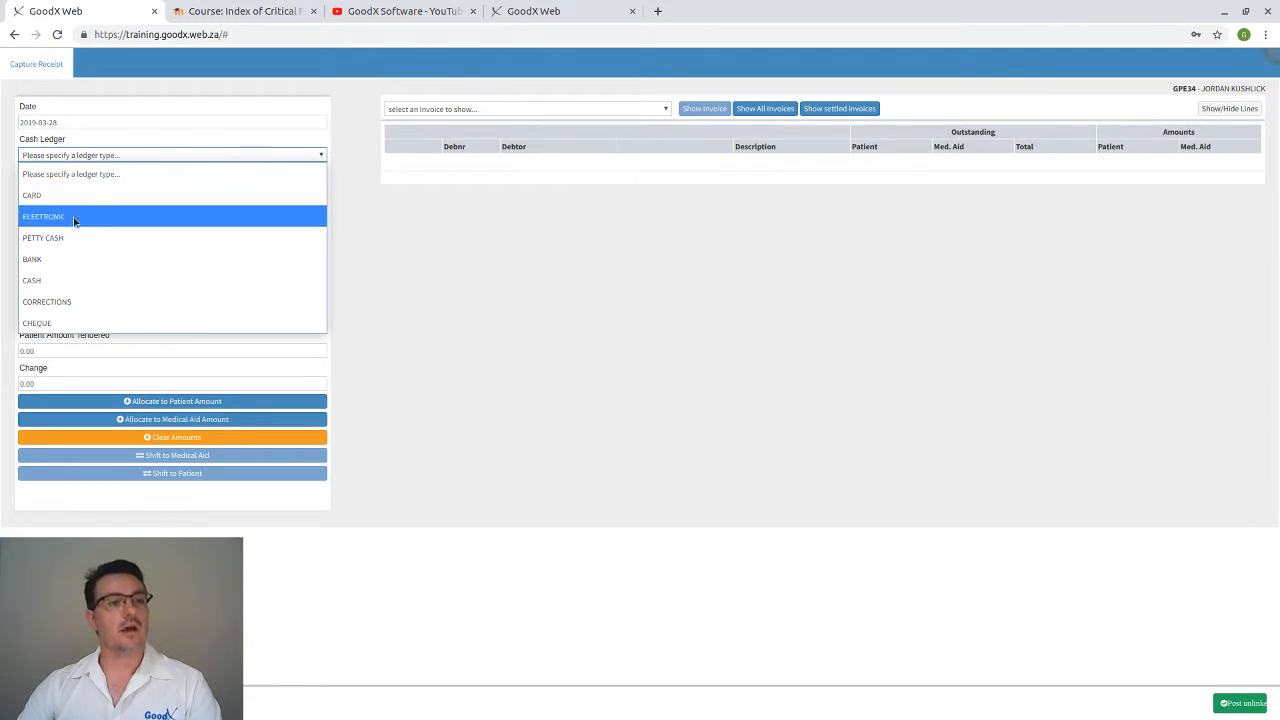
left_click(92, 214)
left_click(89, 188)
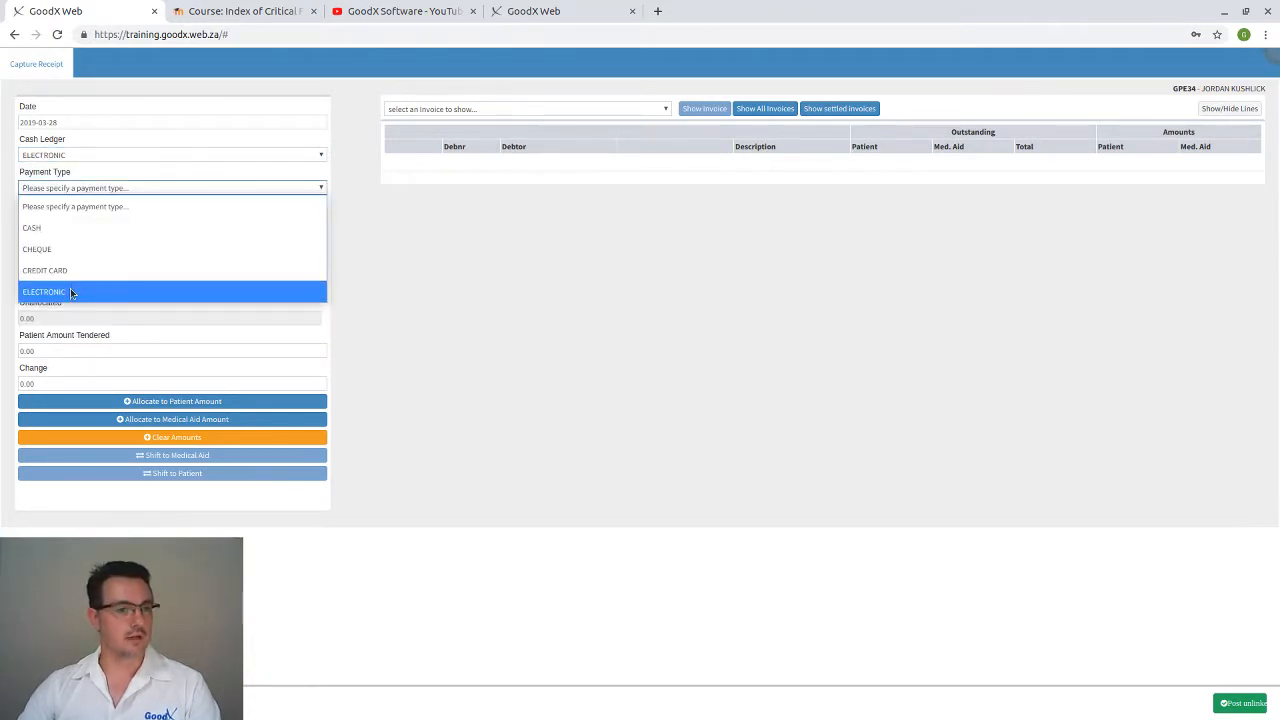
left_click(70, 288)
left_click(55, 287)
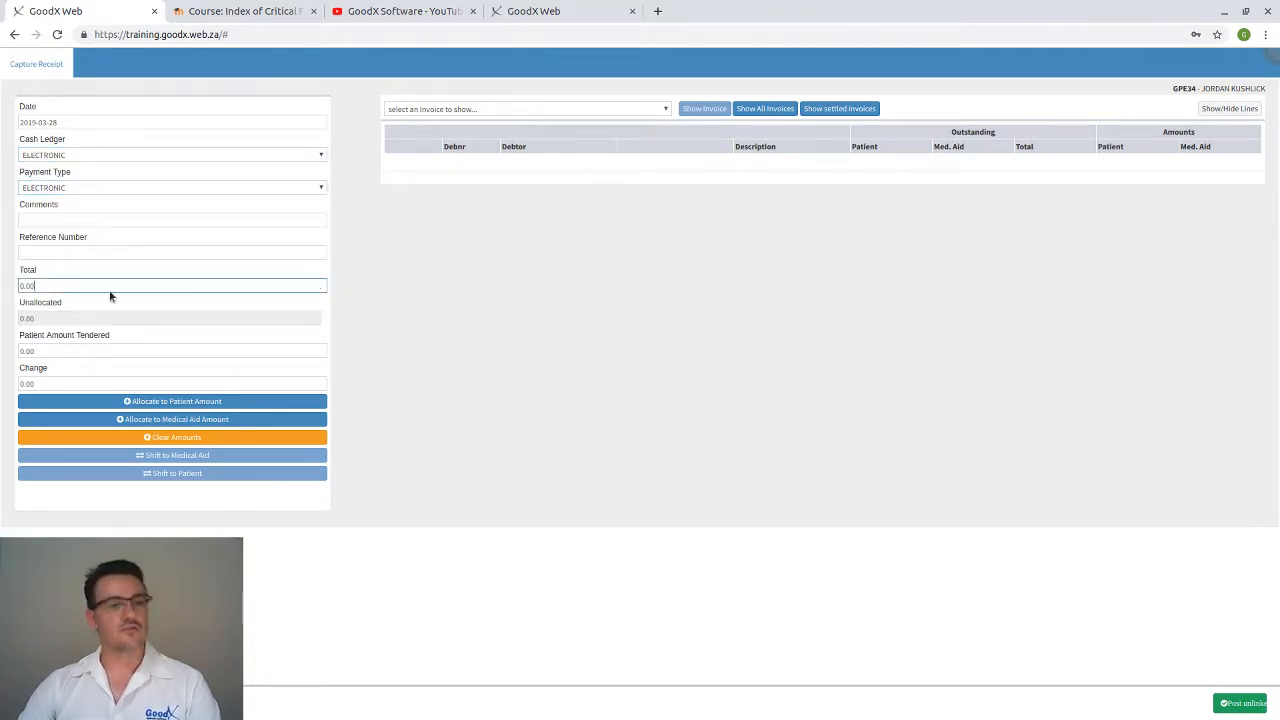
key("ctrl+a")
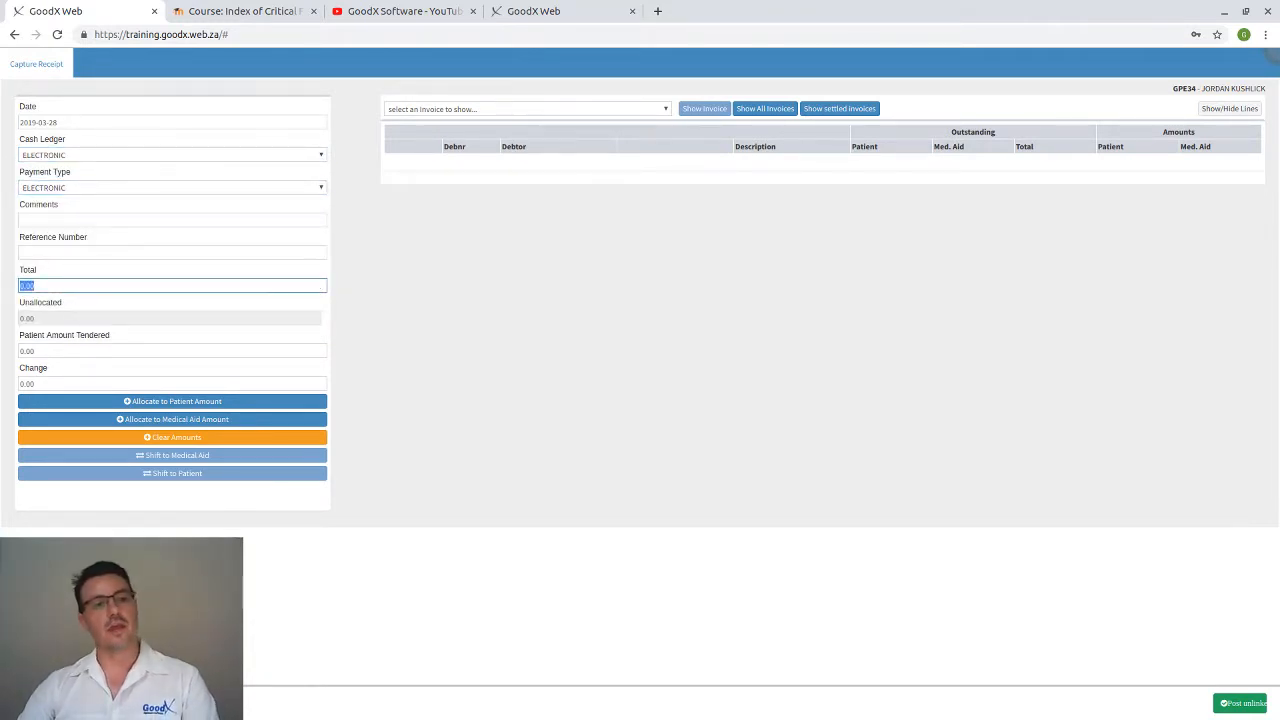
Show all of the debtor's invoices on the receipt and set the receipt total to 346.
left_click(767, 111)
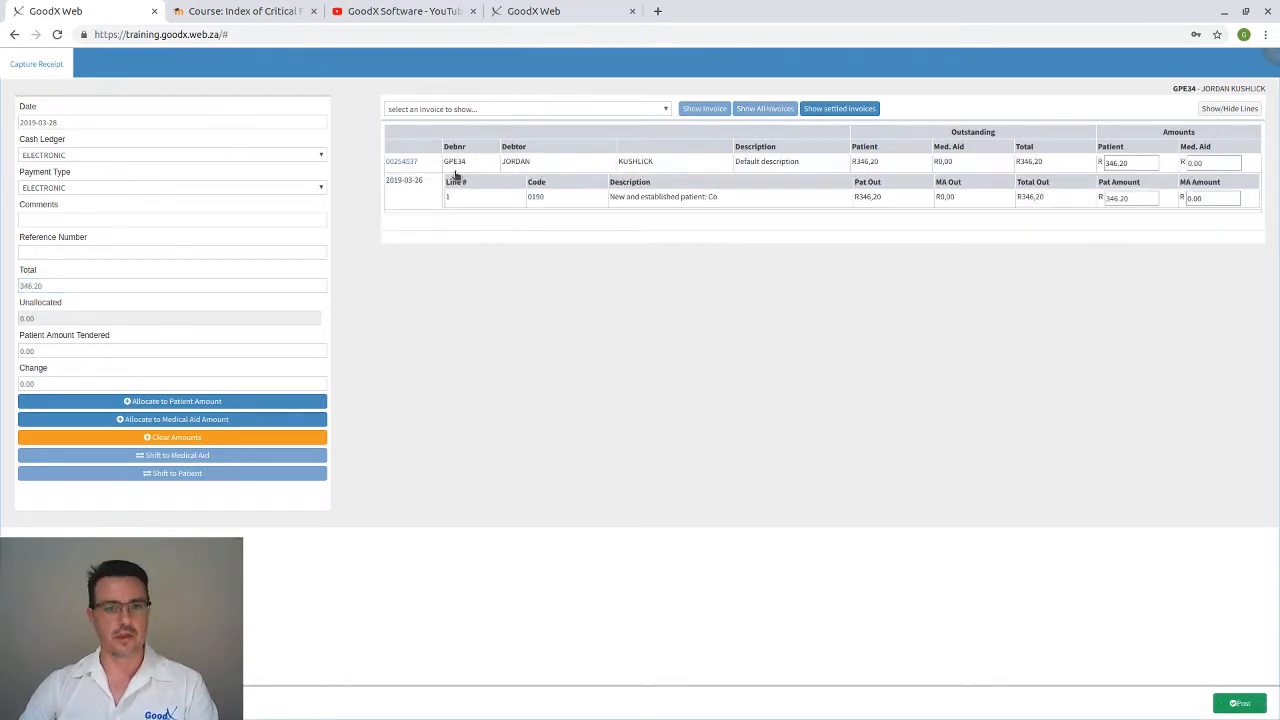
left_click_drag(421, 180, 394, 180)
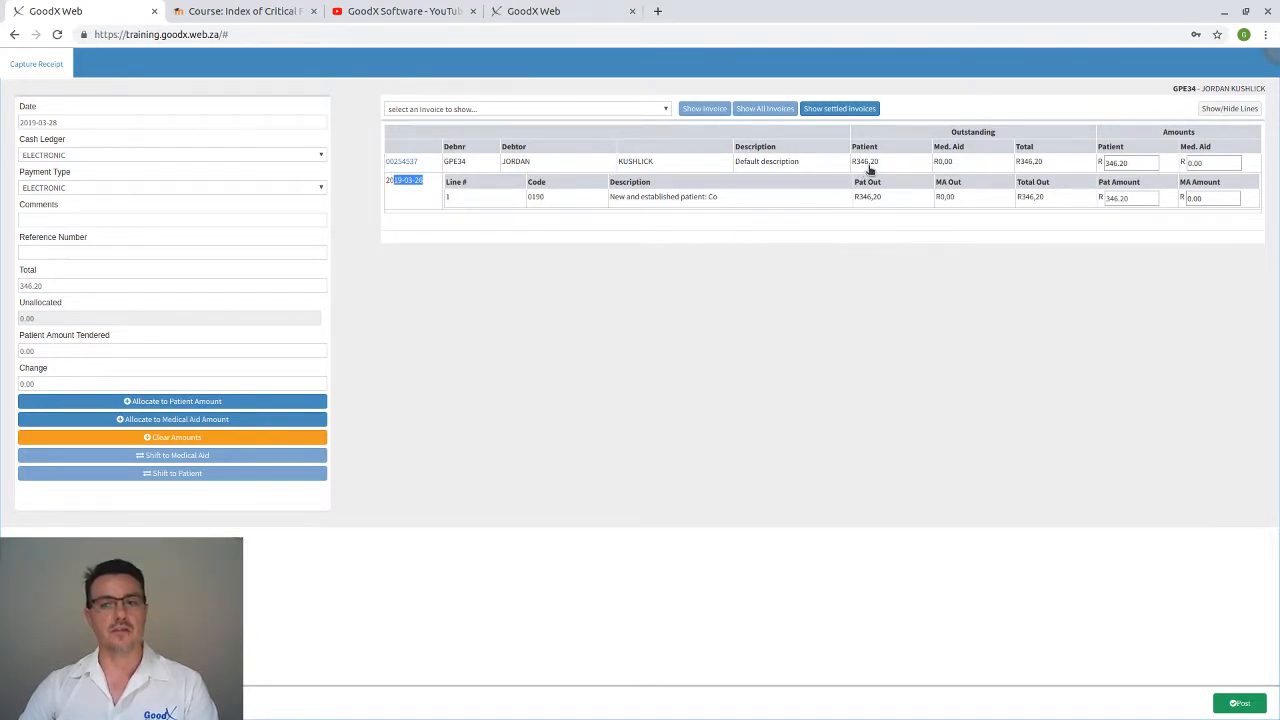
left_click(50, 286)
left_click_drag(54, 286, 26, 286)
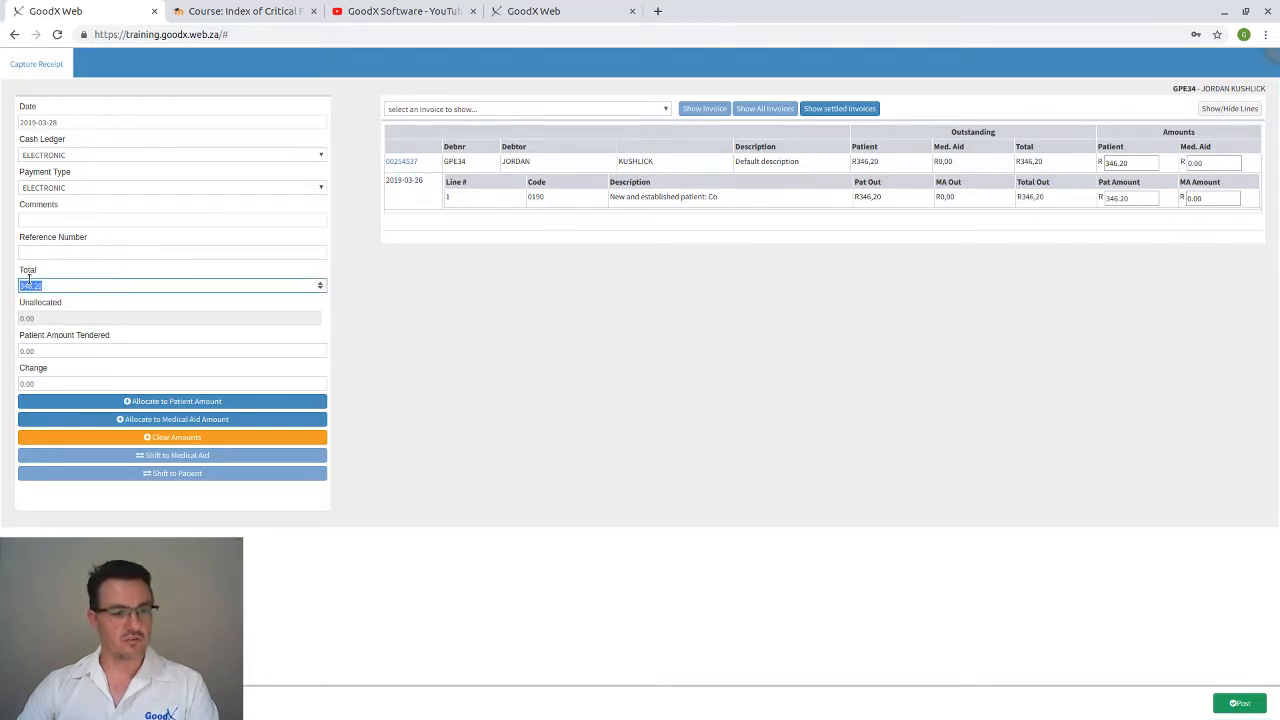
type("46")
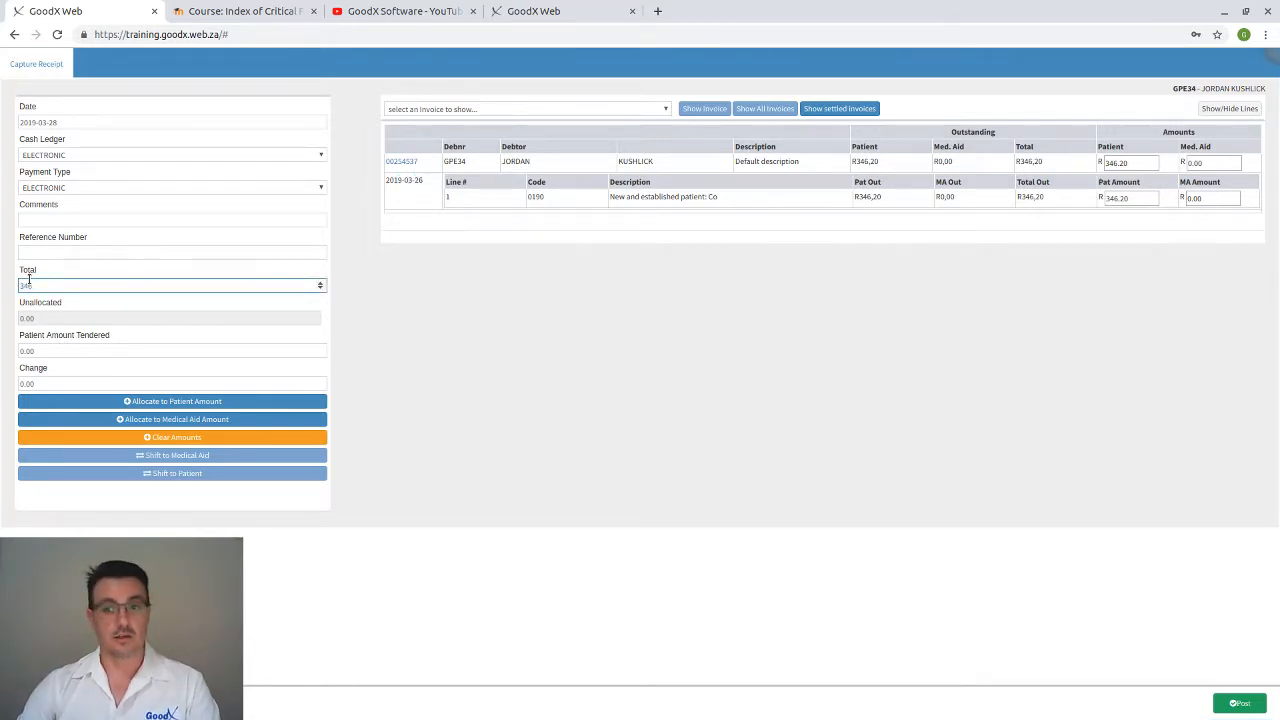
key("Tab")
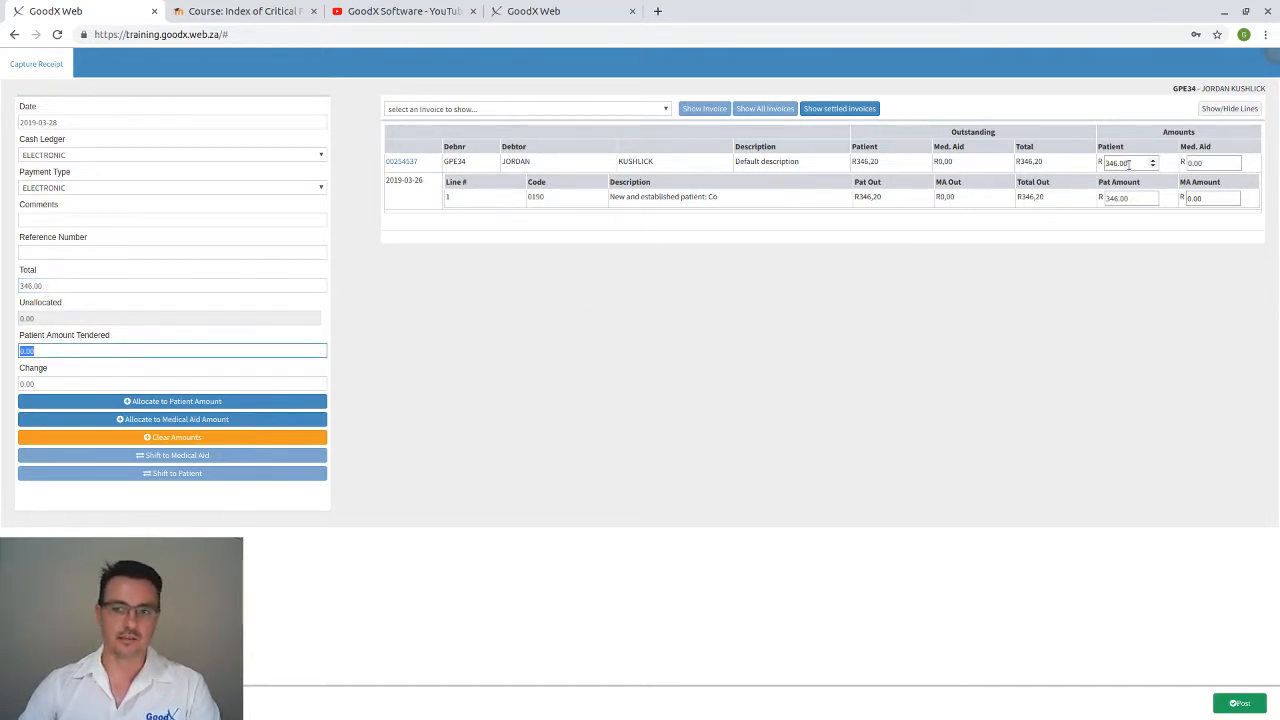
Check the patient amount on the receipt, post it, and check the patient's account balance in the diary.
left_click_drag(1124, 163, 1103, 167)
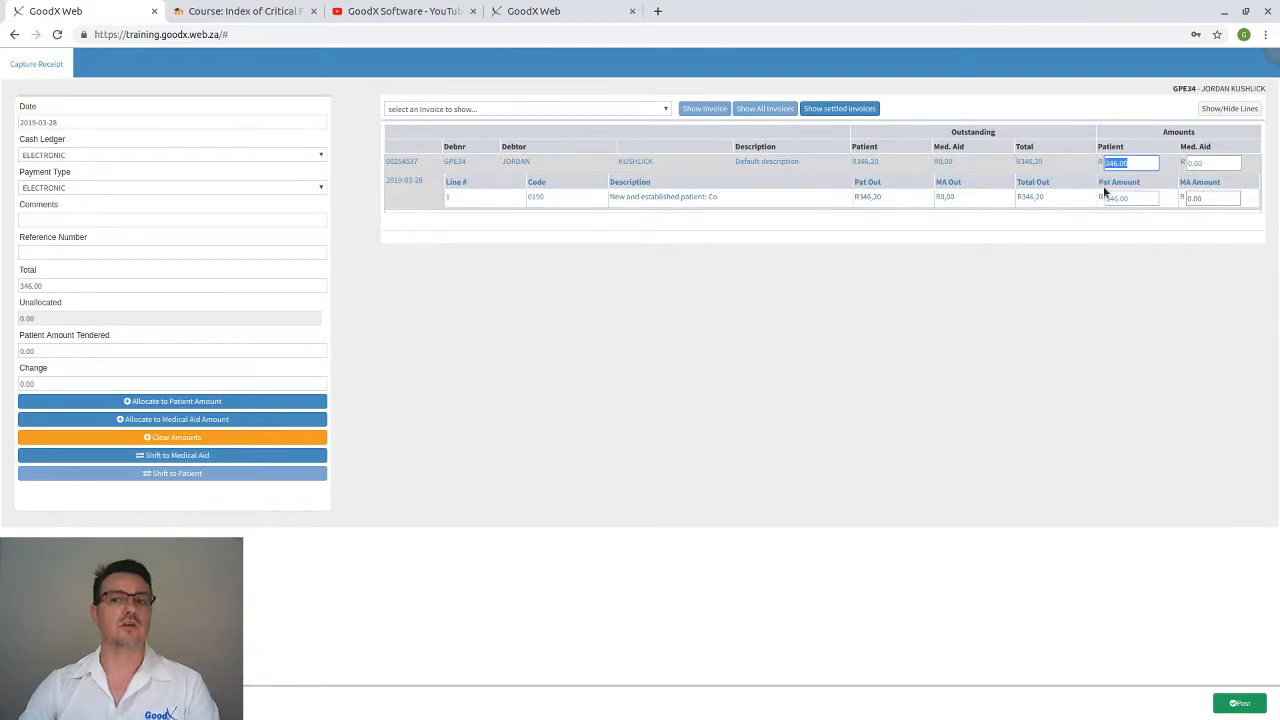
left_click(1237, 706)
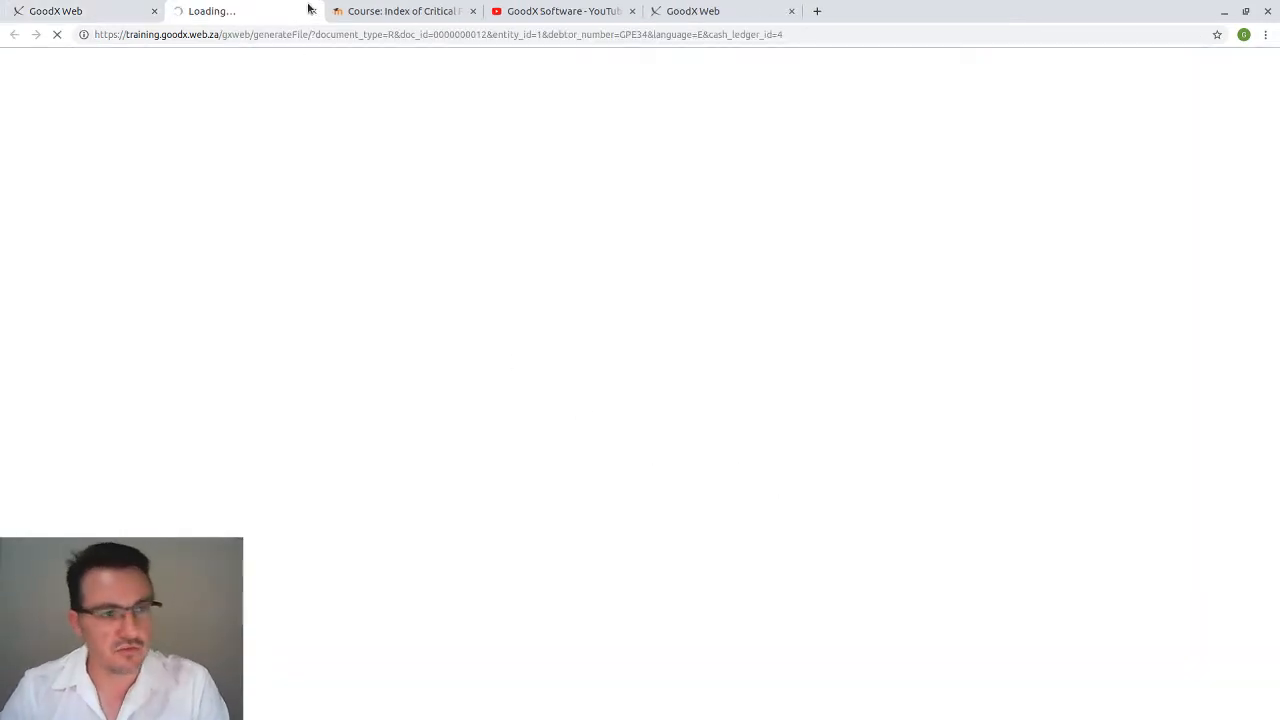
left_click(65, 11)
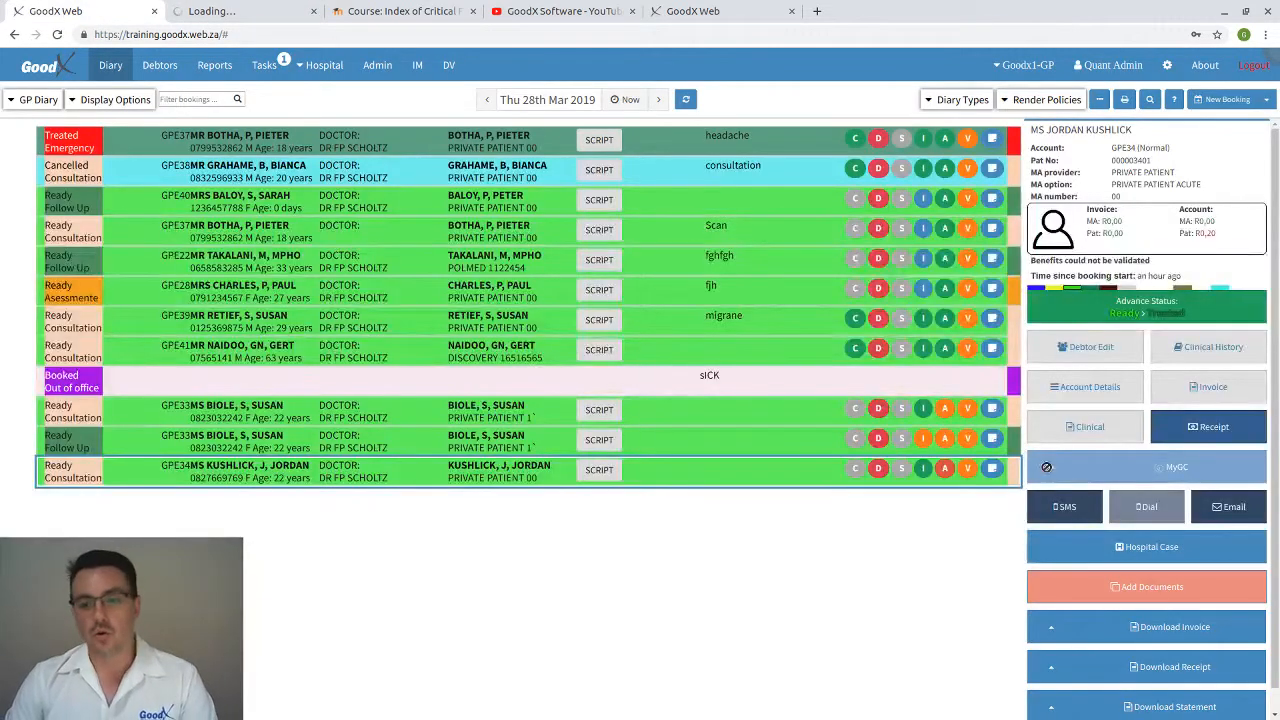
left_click_drag(1179, 233, 1230, 241)
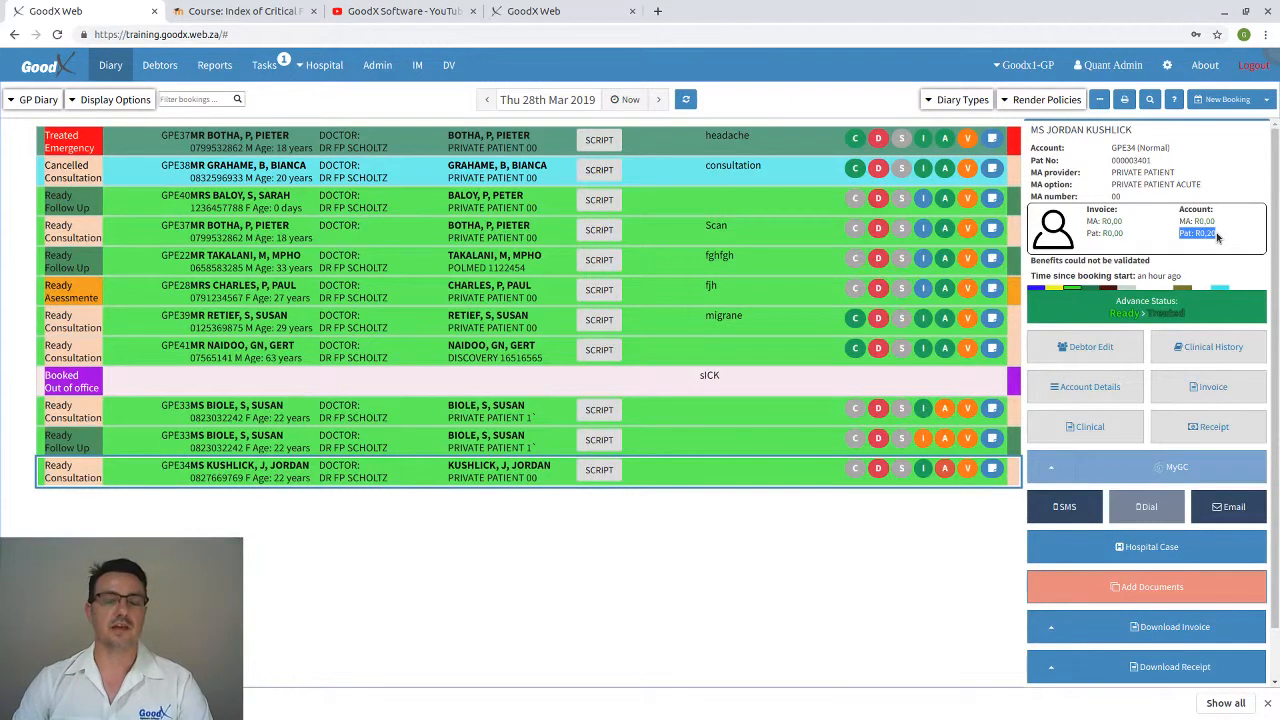
left_click(1214, 240)
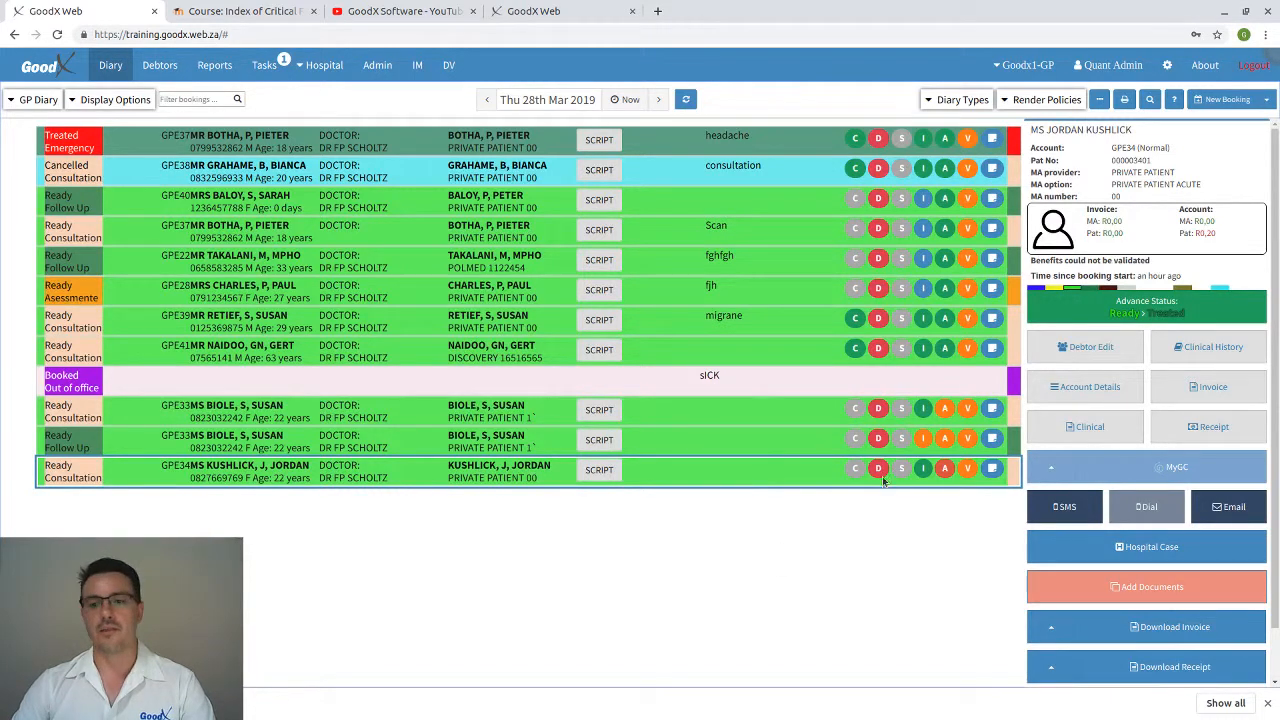
Open the booking's account details and start a journal on the invoice dated 2019-03-26.
left_click(1080, 395)
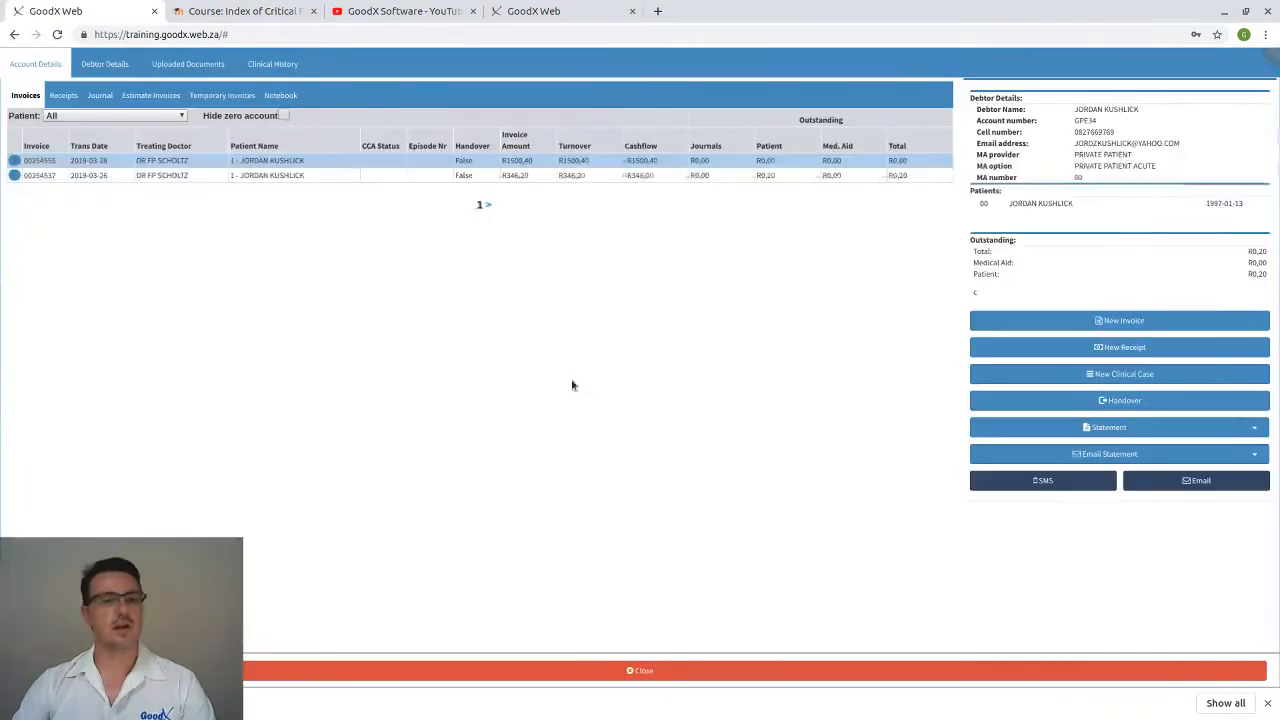
left_click(885, 177)
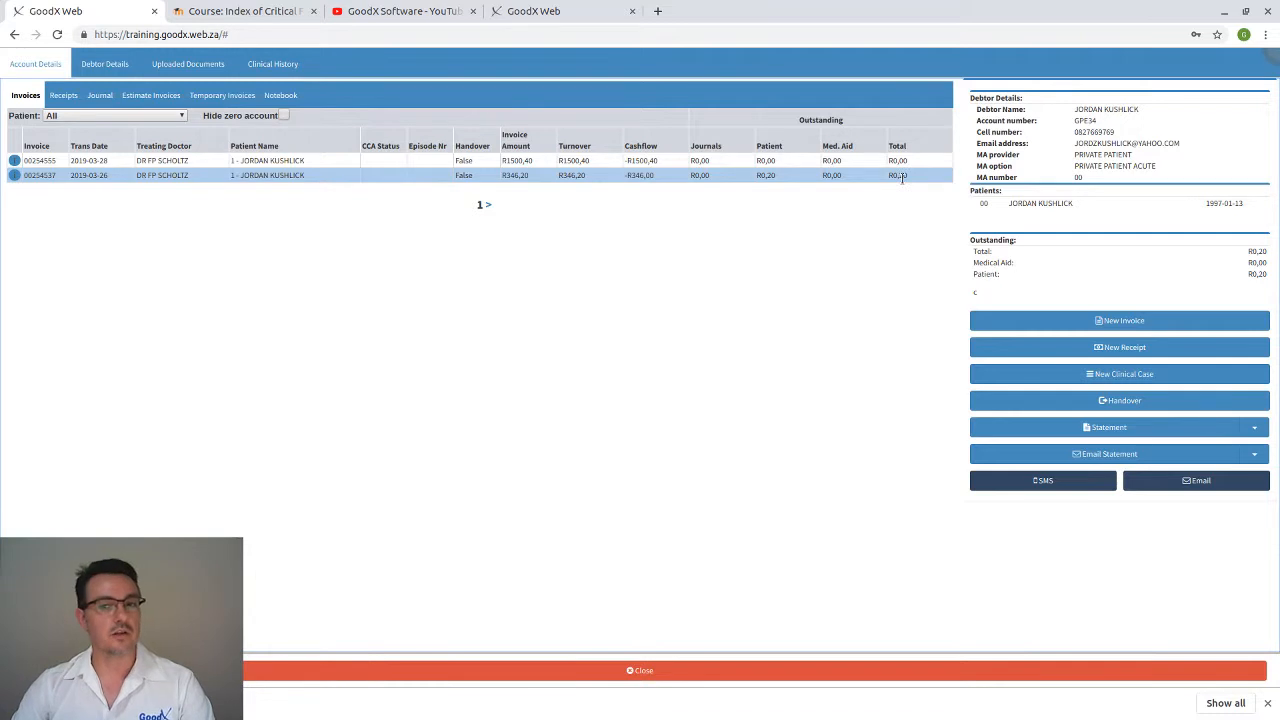
left_click(491, 178)
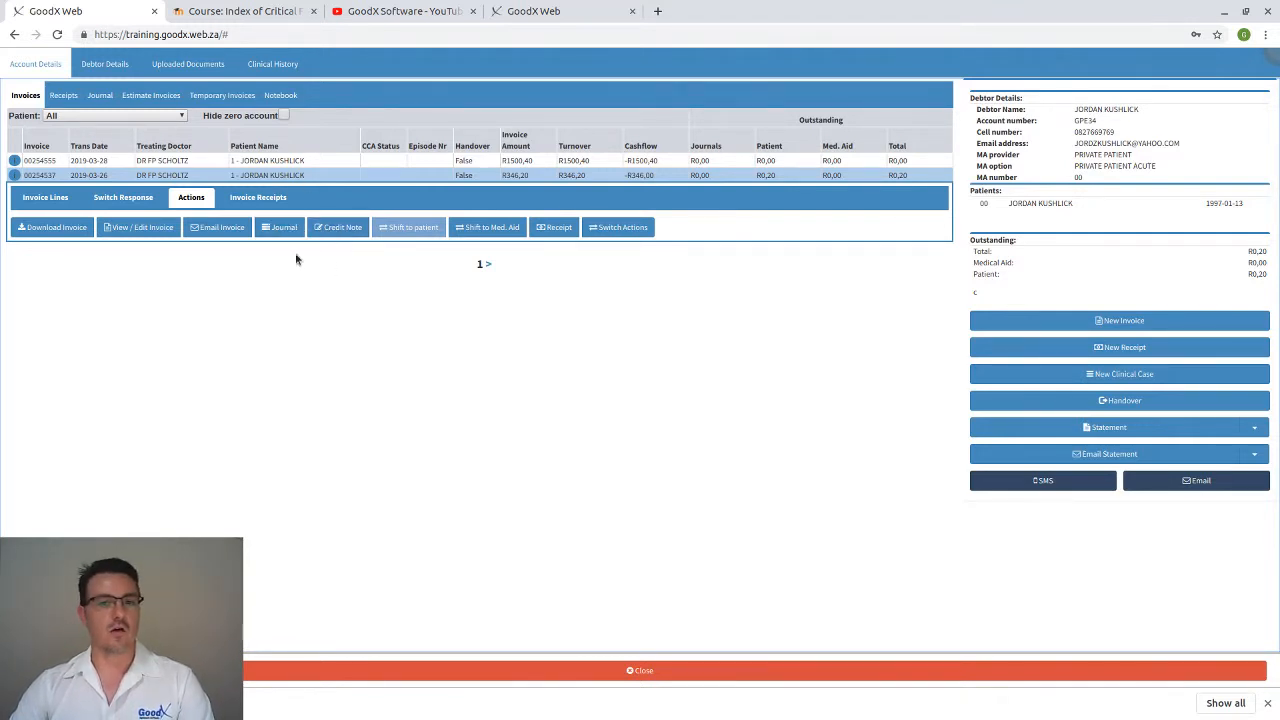
left_click(283, 228)
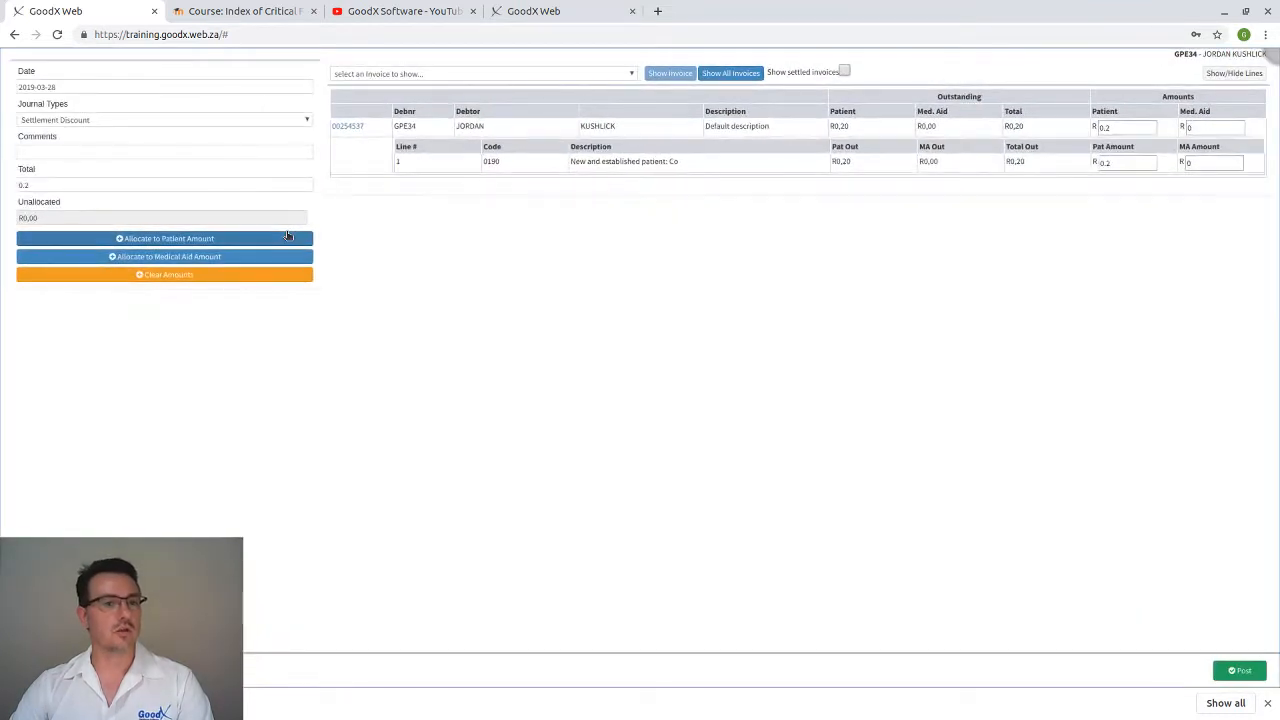
Set the journal type to Small Balance Write Off, enter the comment "dfgmlk", and post the journal for 0.2.
left_click(101, 120)
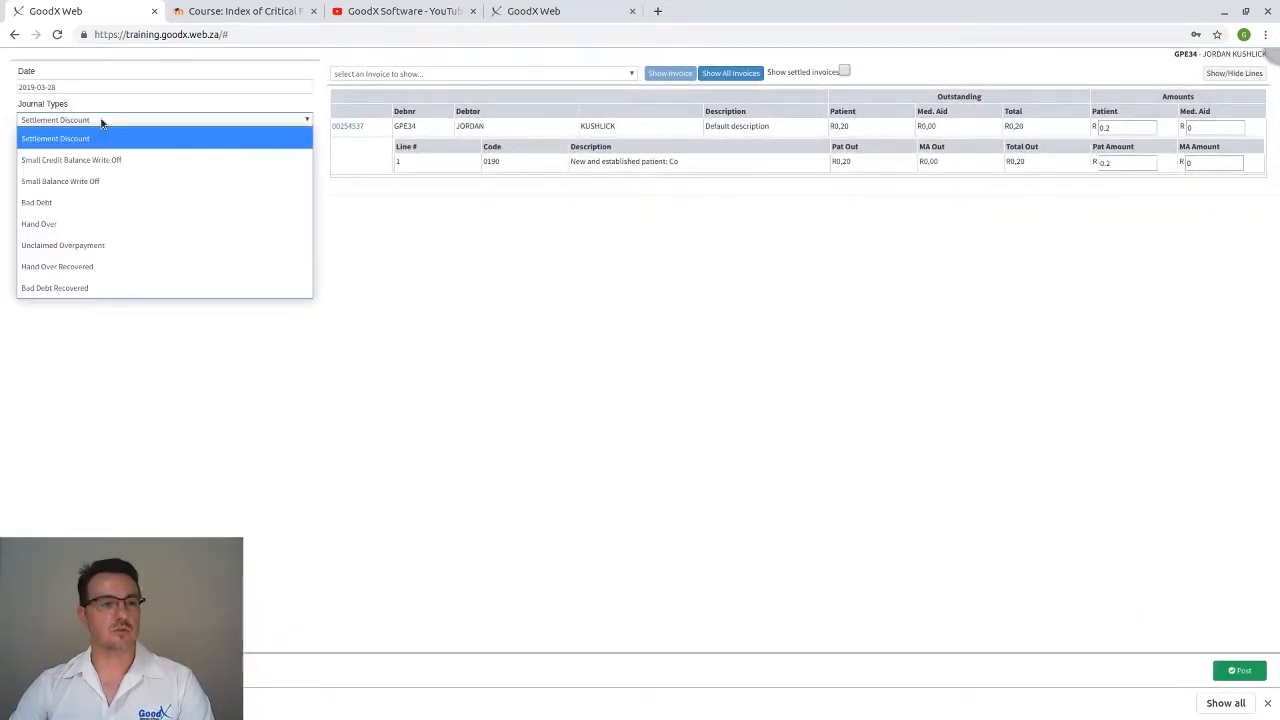
left_click(71, 185)
left_click(55, 147)
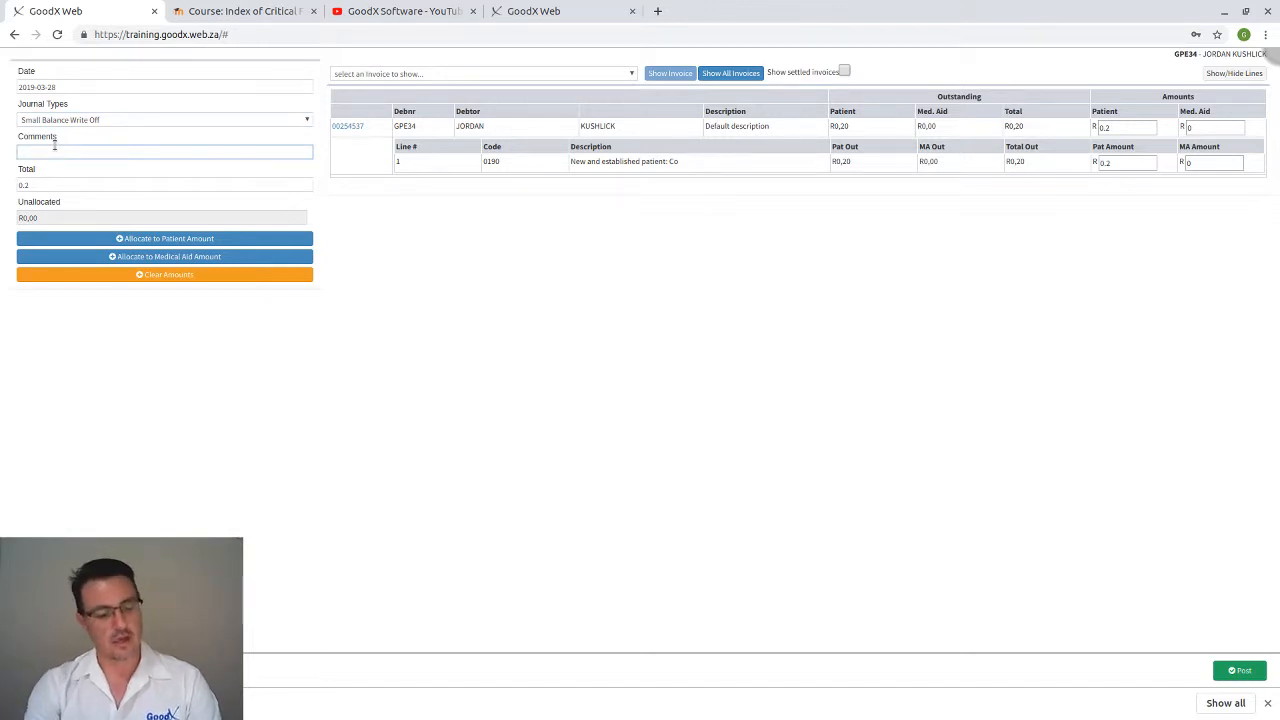
type("dfgmlk")
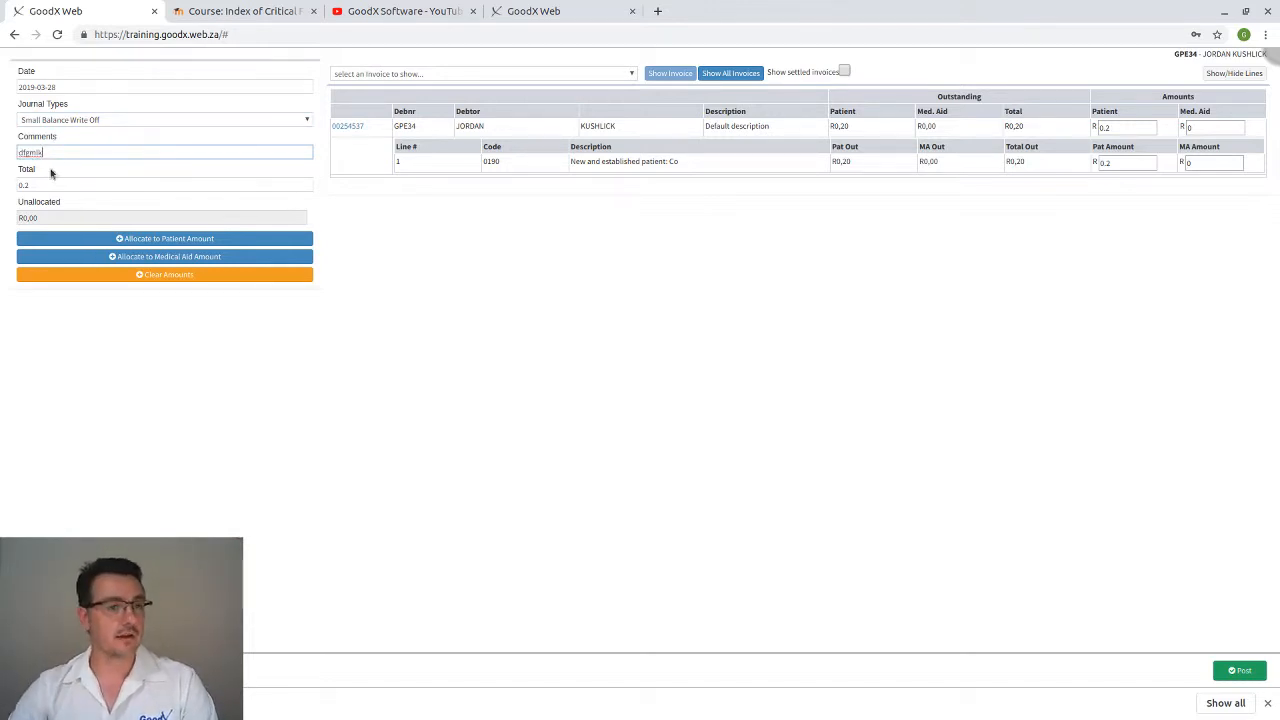
left_click_drag(37, 185, 8, 187)
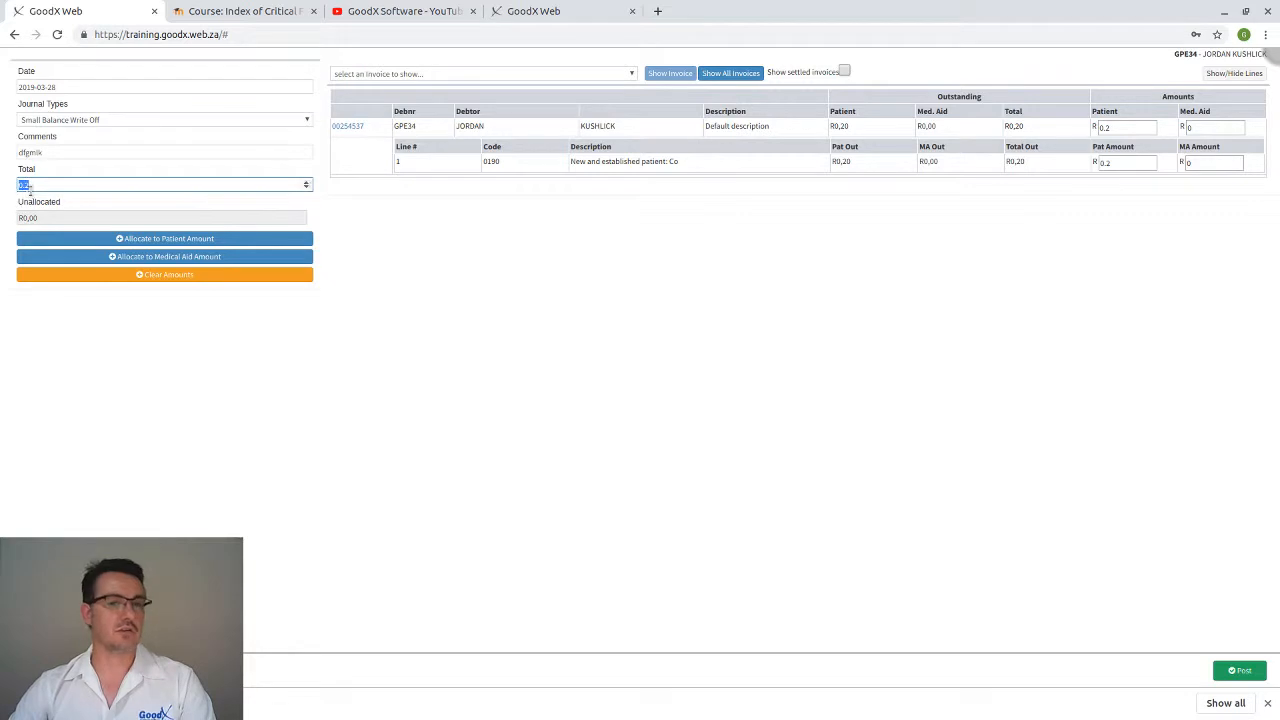
left_click_drag(1114, 127, 1092, 127)
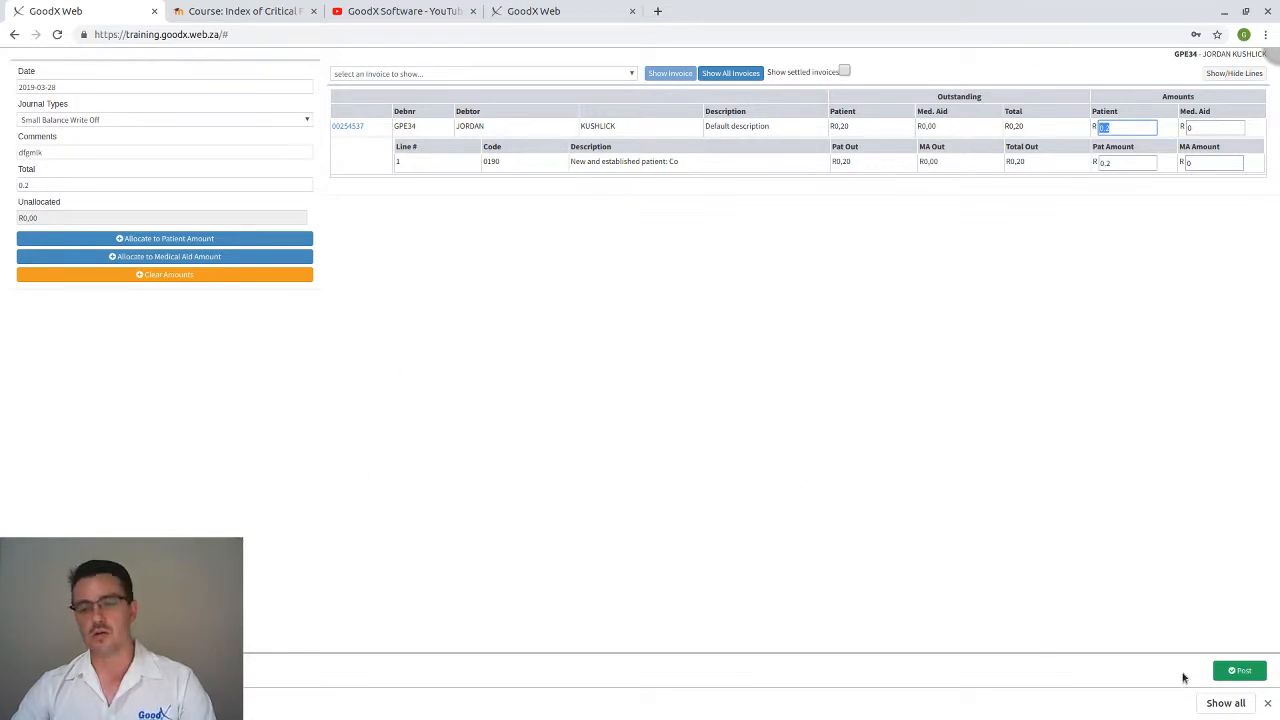
left_click(1244, 671)
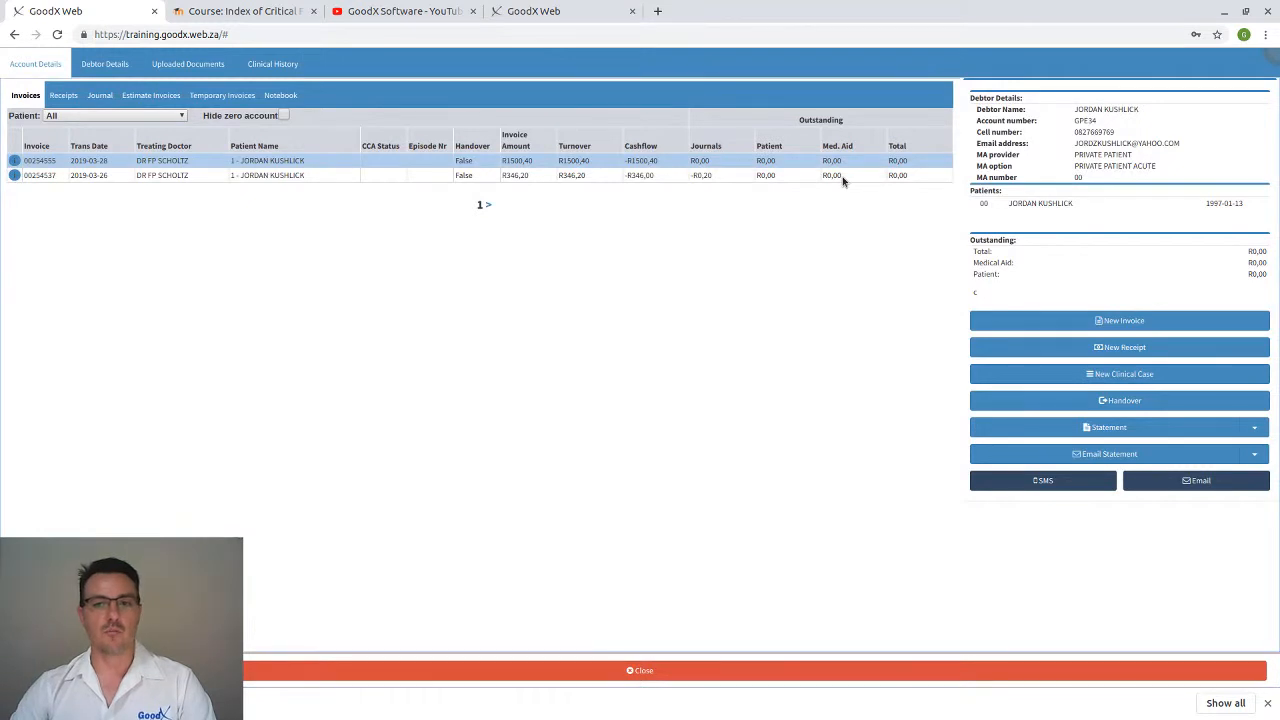
Examine the cashflow, journal and outstanding amounts of the 2019-03-26 invoice and view its available actions.
left_click(865, 177)
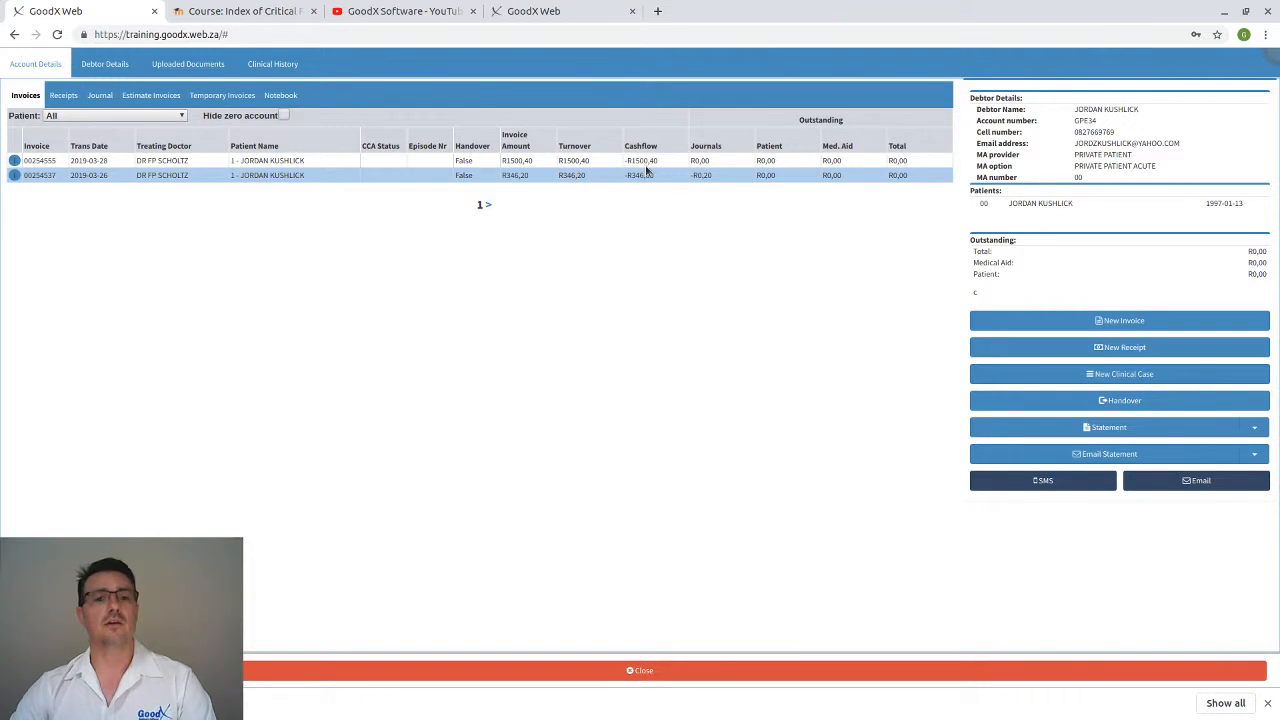
left_click_drag(654, 177, 627, 174)
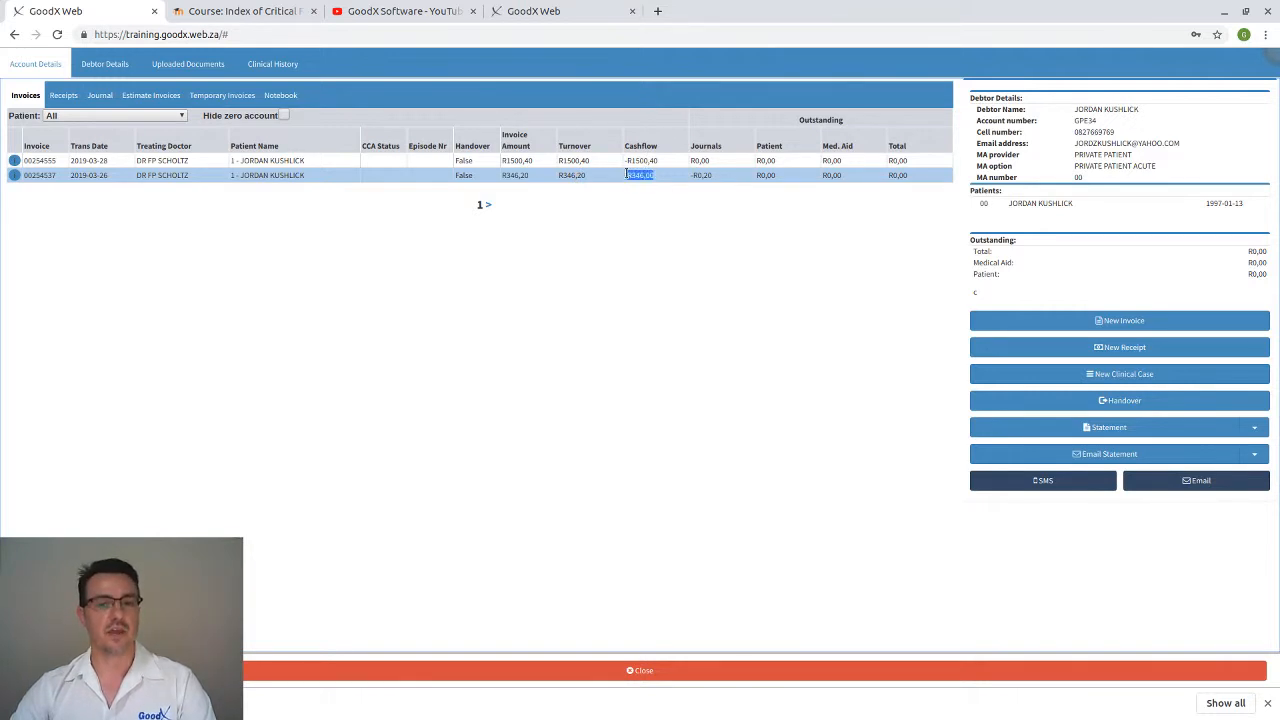
left_click(700, 177)
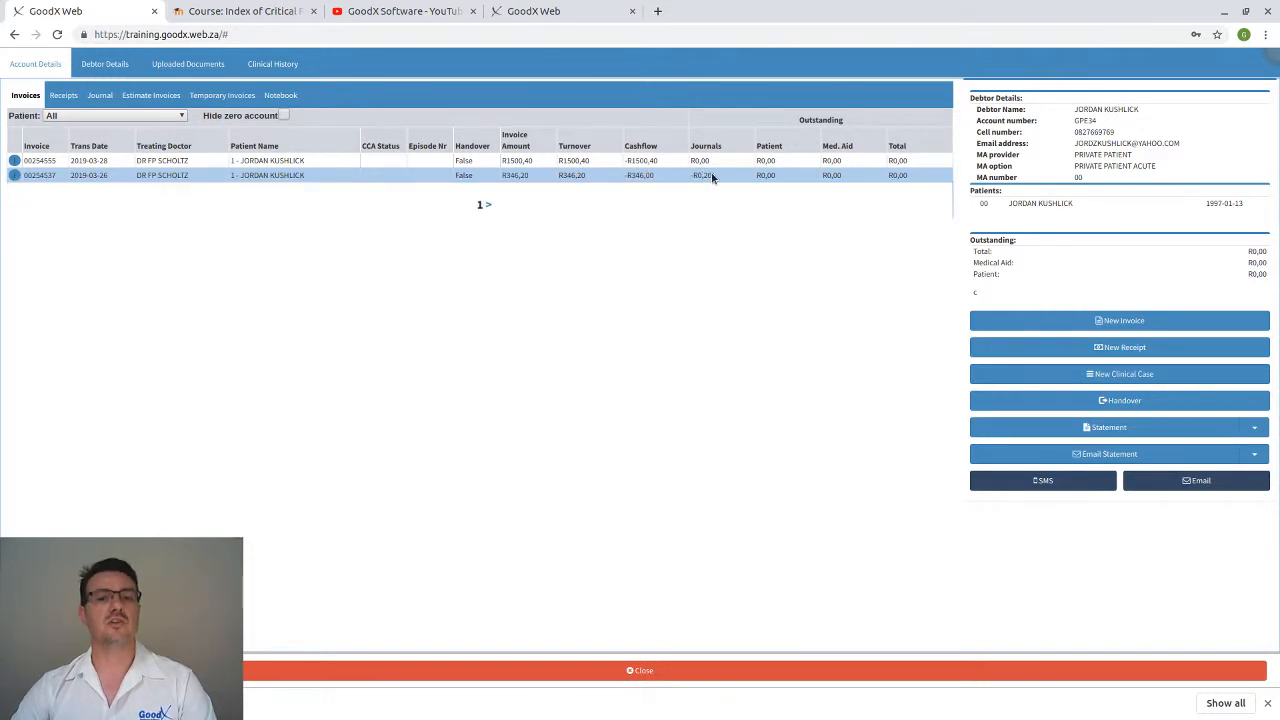
left_click_drag(716, 176, 690, 176)
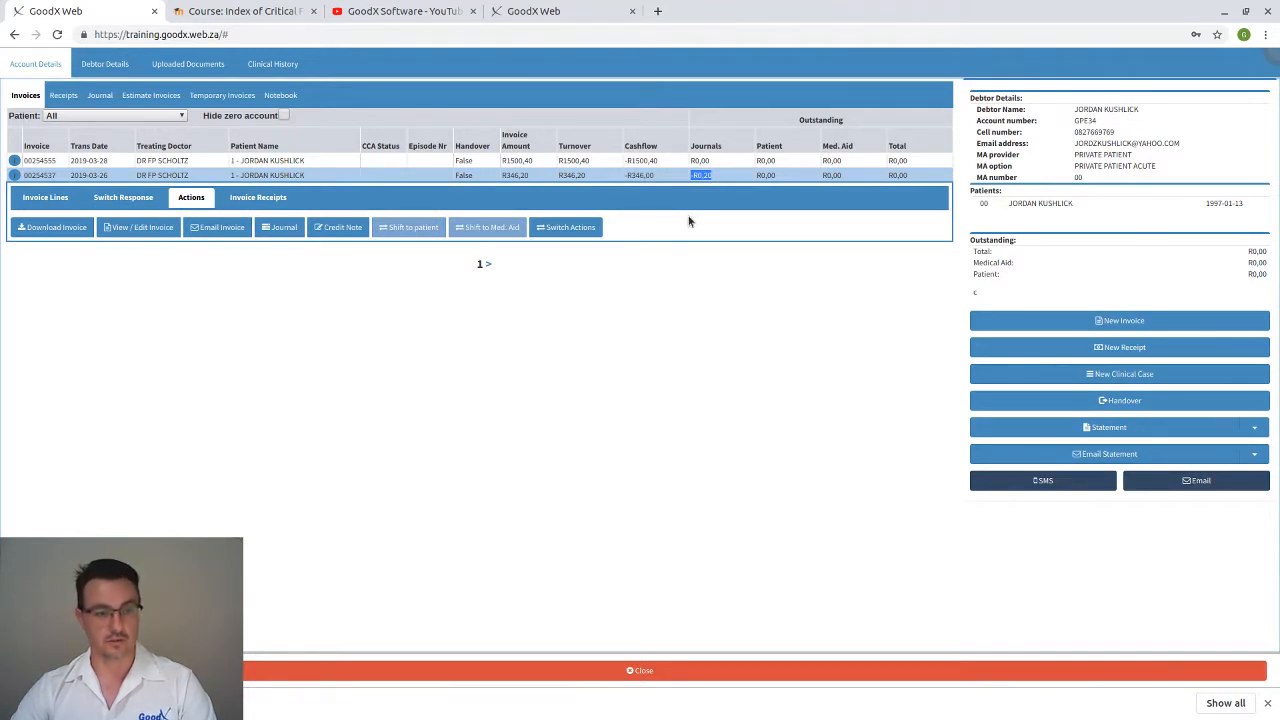
left_click(34, 105)
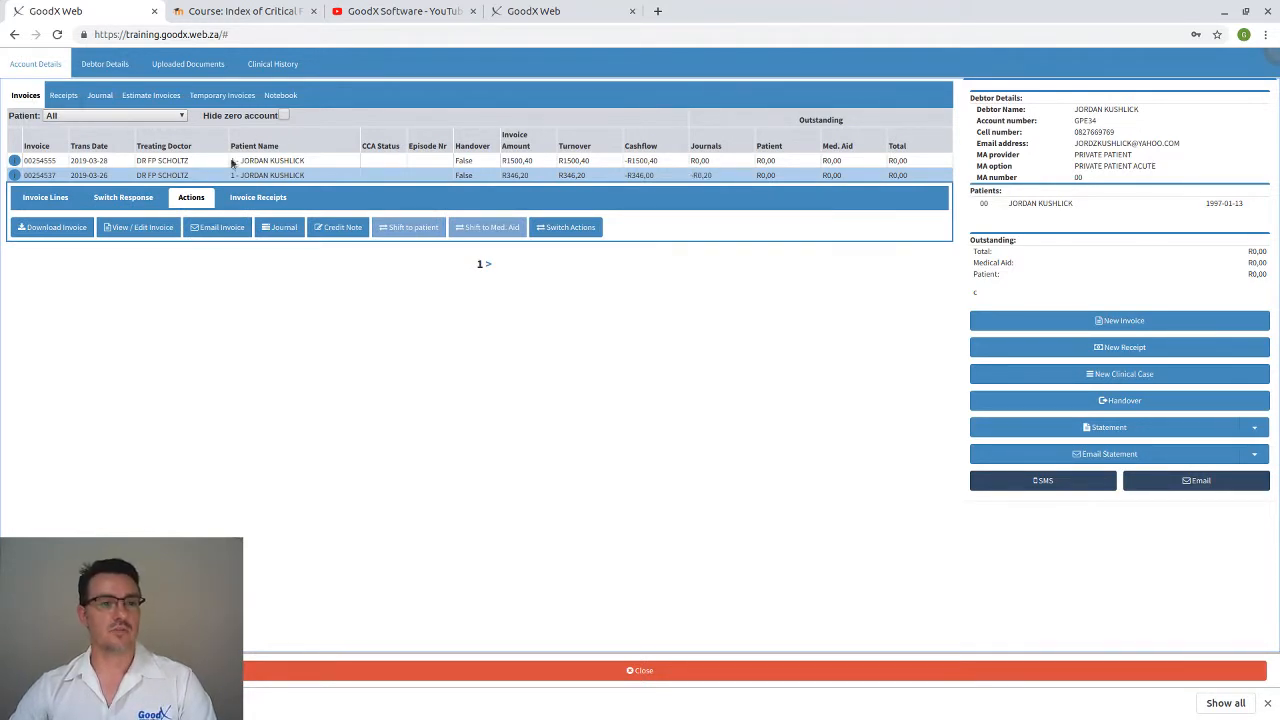
Review the account's receipts and the lines of its small balance write-off journal, and close the account details.
left_click(414, 177)
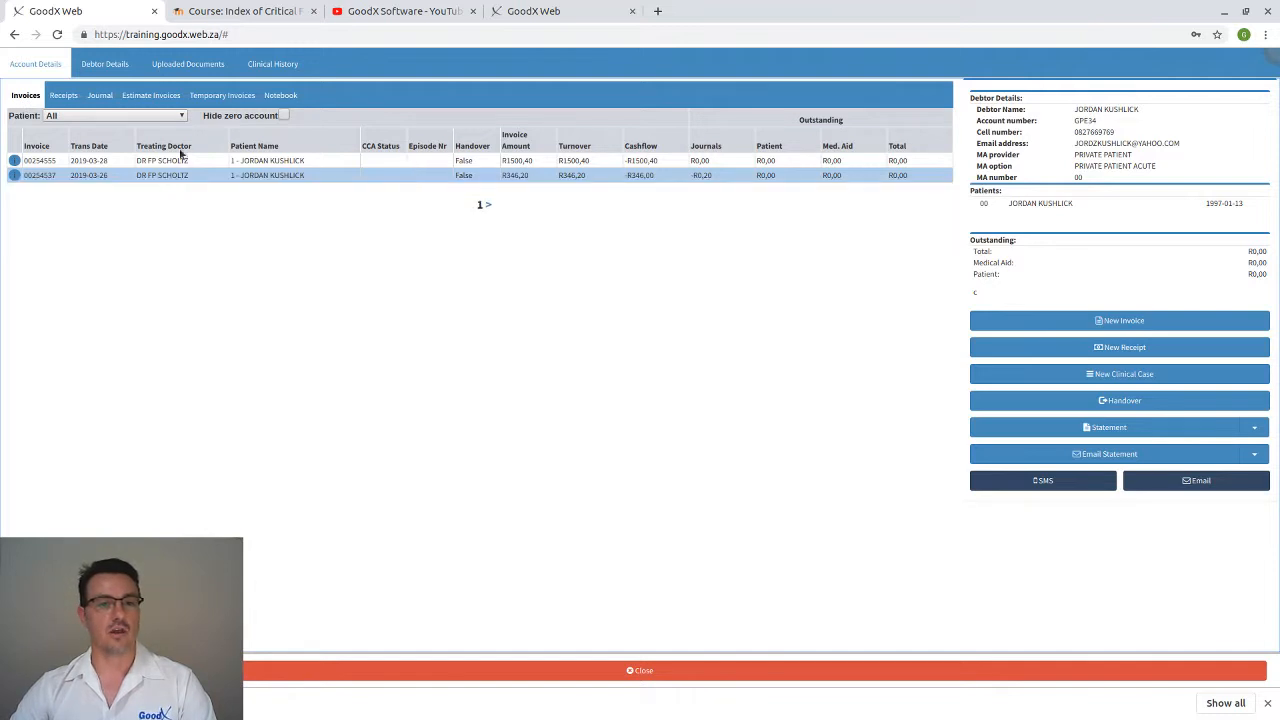
left_click(66, 99)
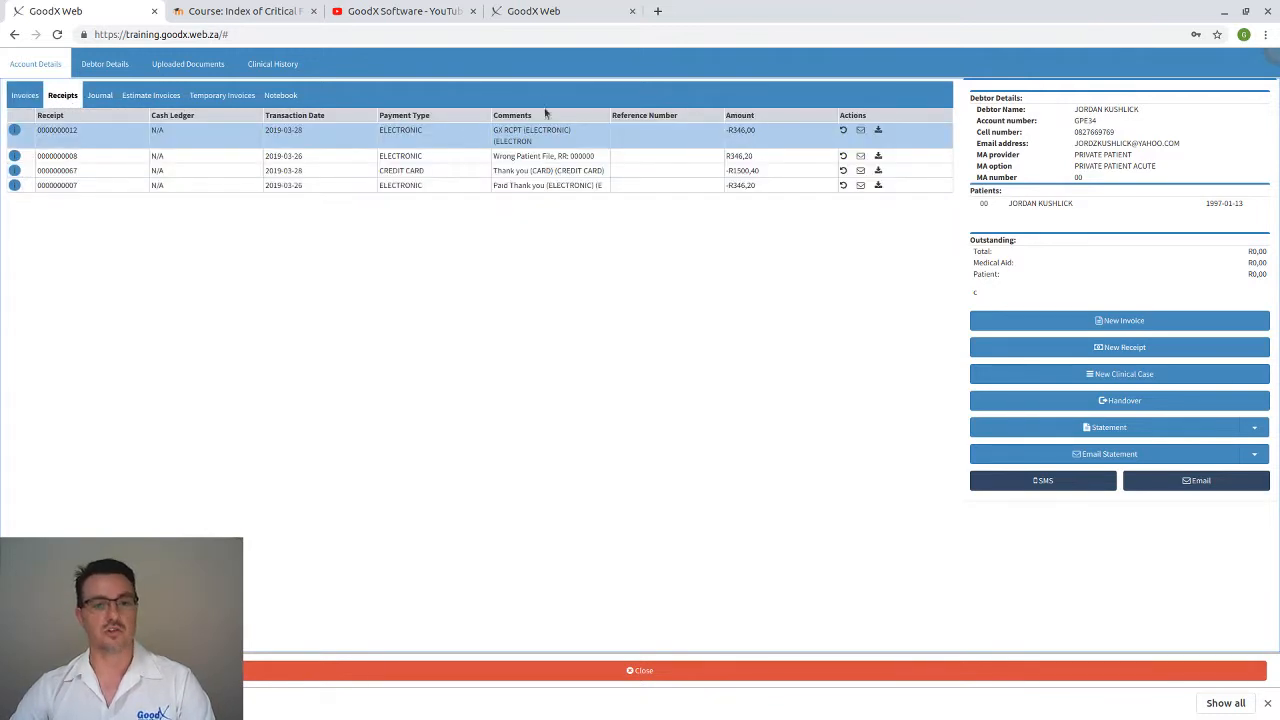
left_click(97, 97)
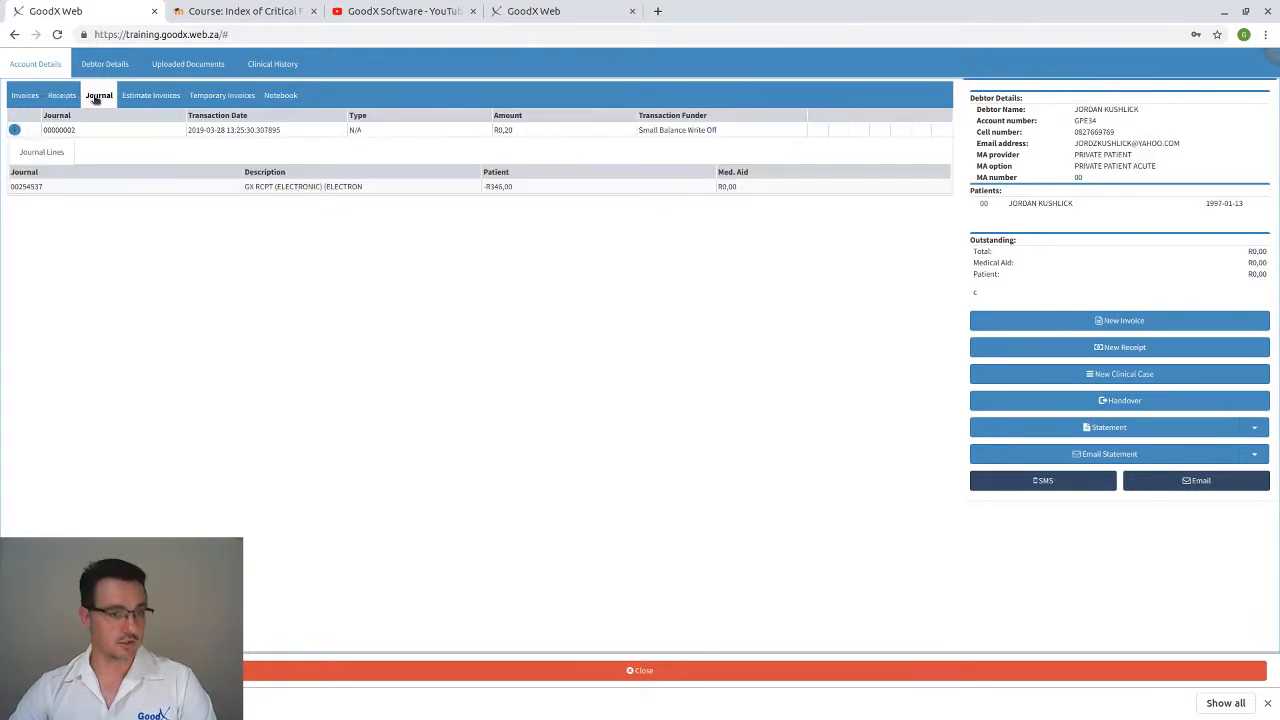
left_click(653, 129)
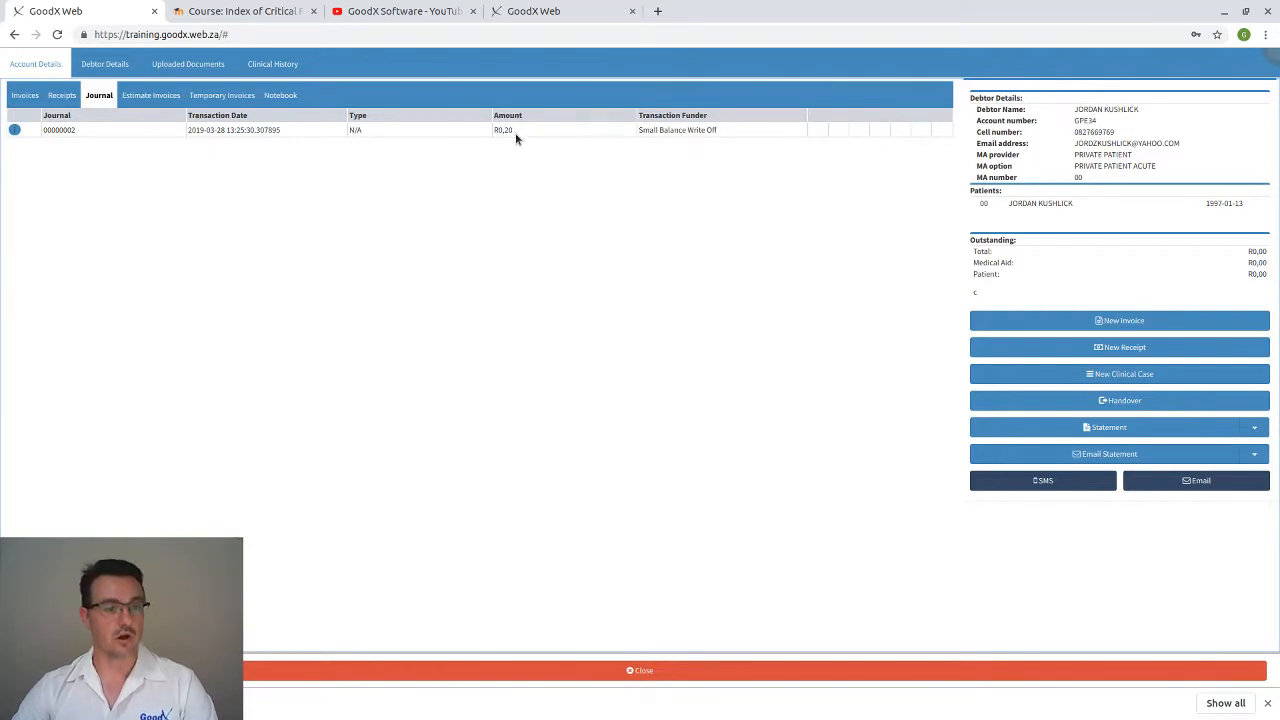
left_click(516, 136)
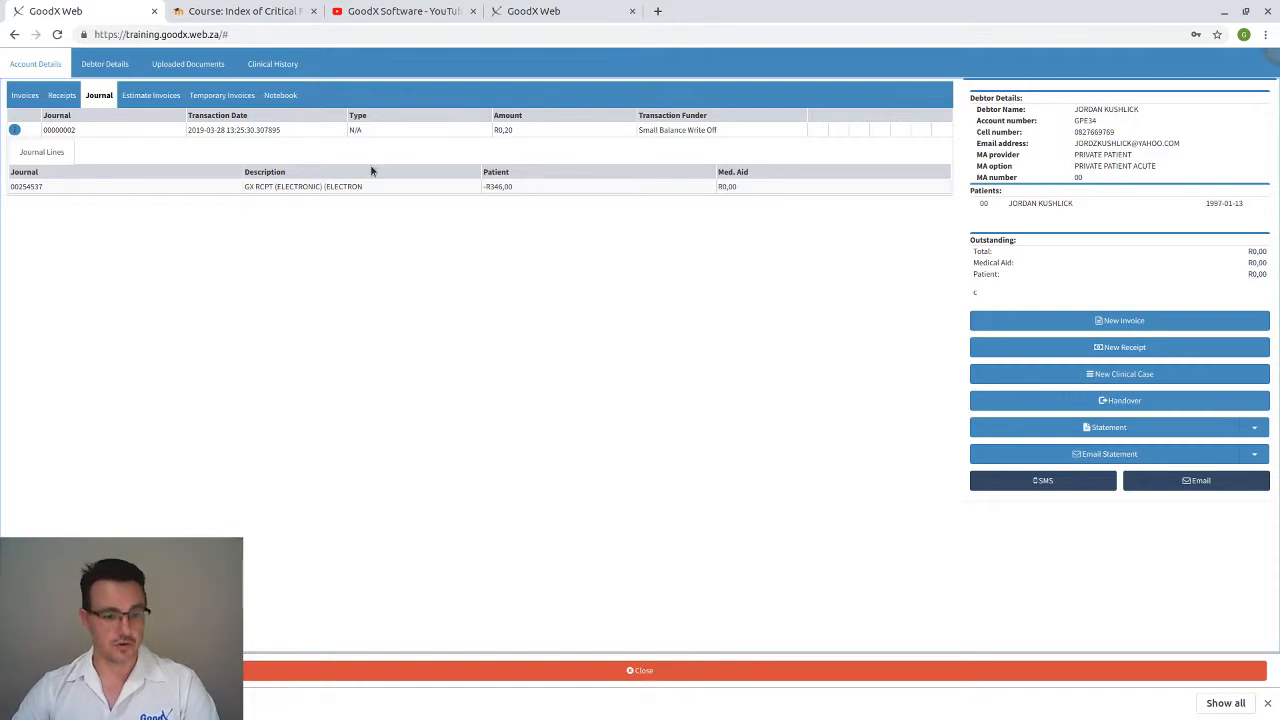
left_click(560, 672)
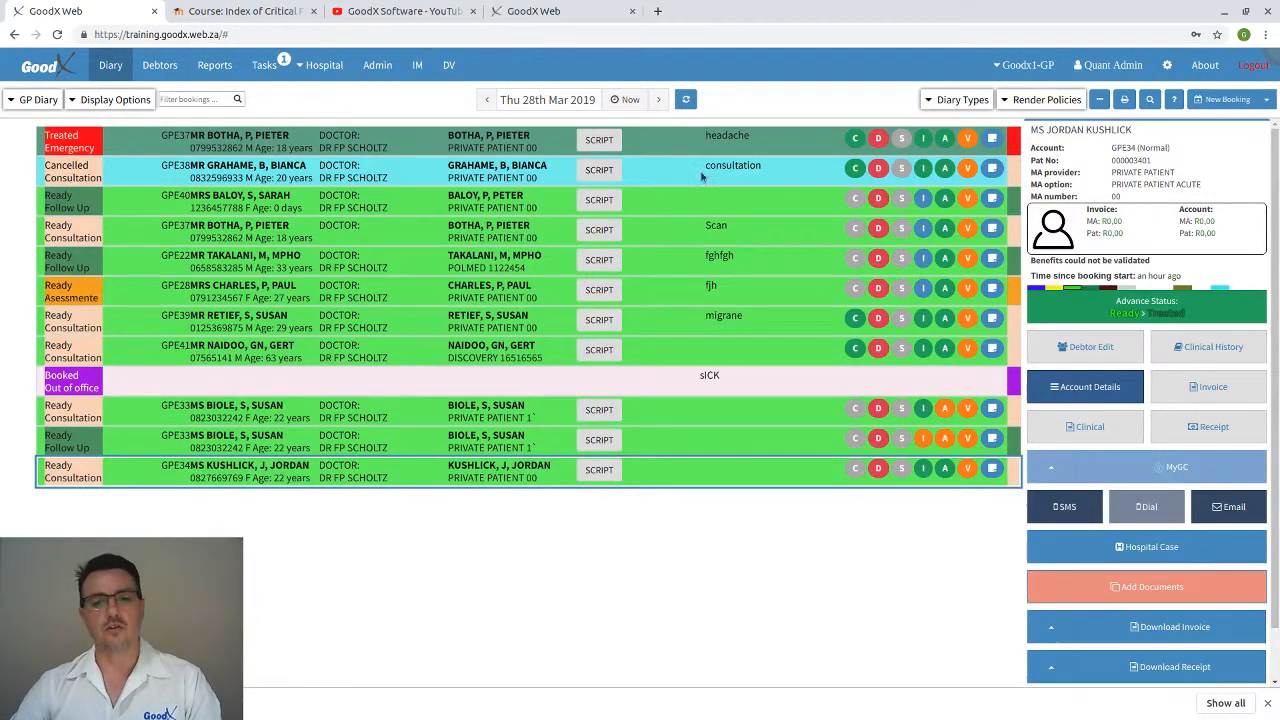
Open the account details of the GEMS debtor from the debtor list and check the 2019-03-28 invoice and the receipts.
left_click(831, 350)
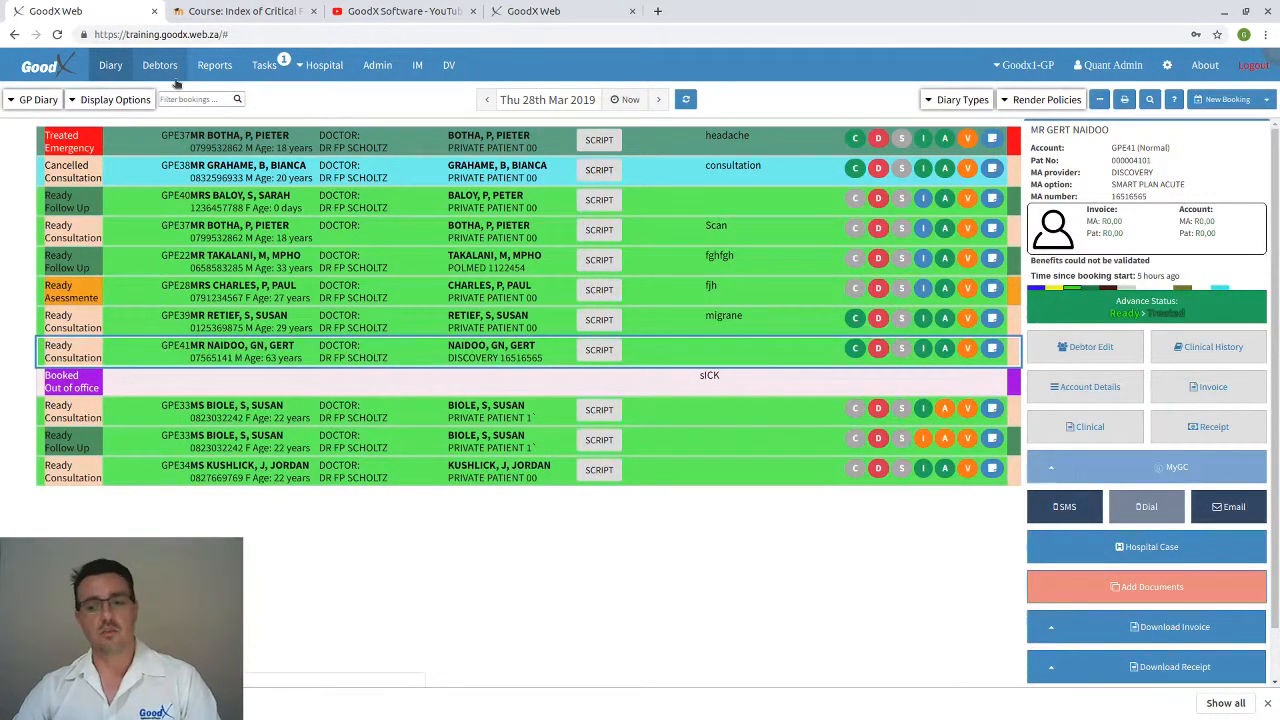
left_click(159, 65)
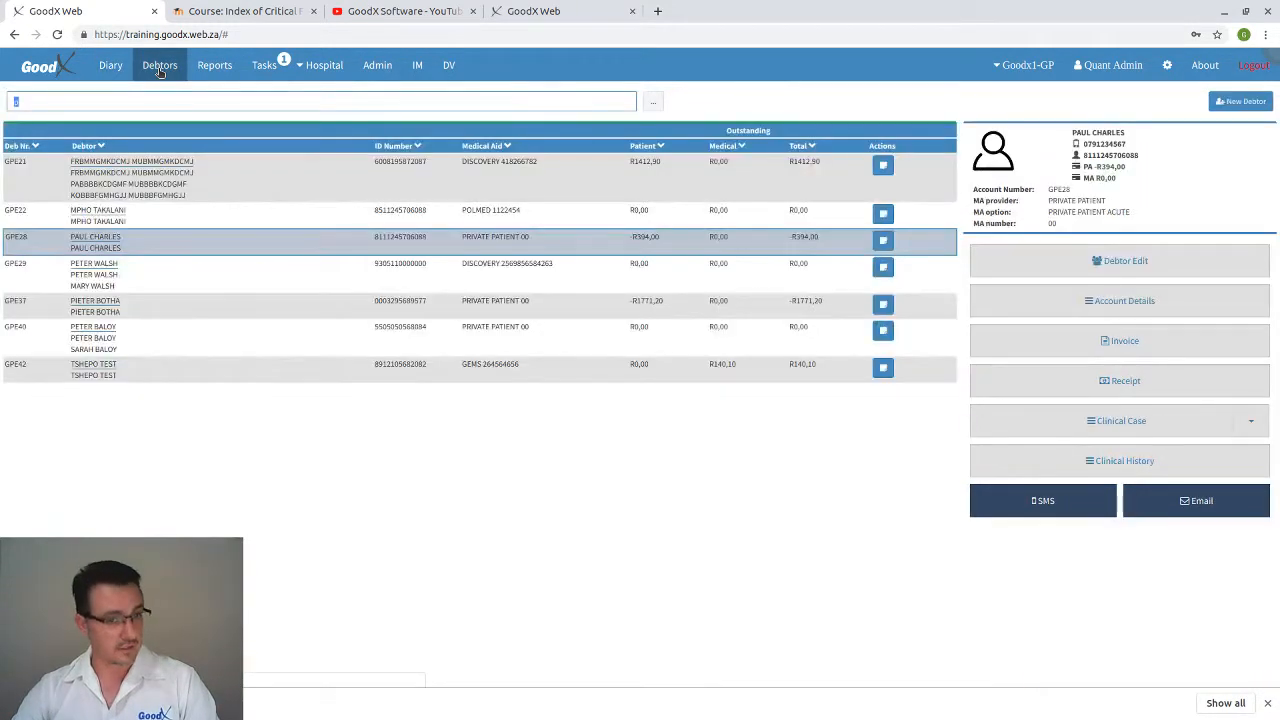
left_click(731, 372)
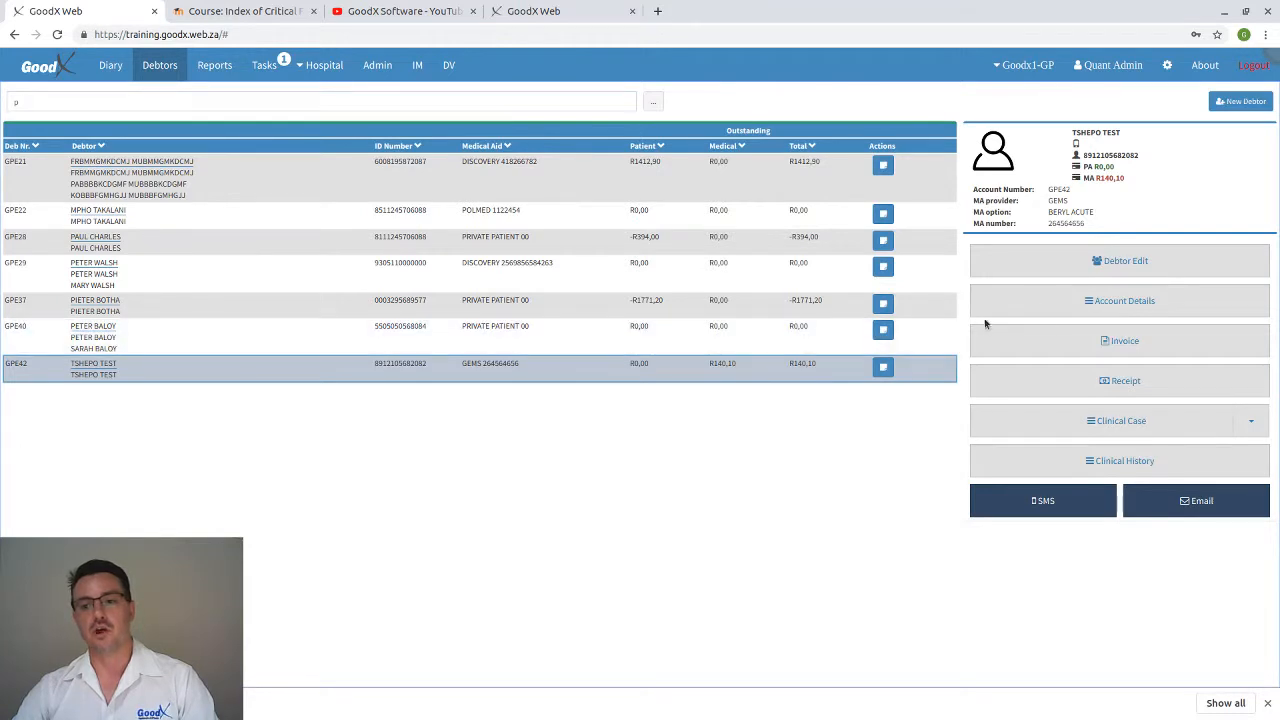
left_click(1044, 316)
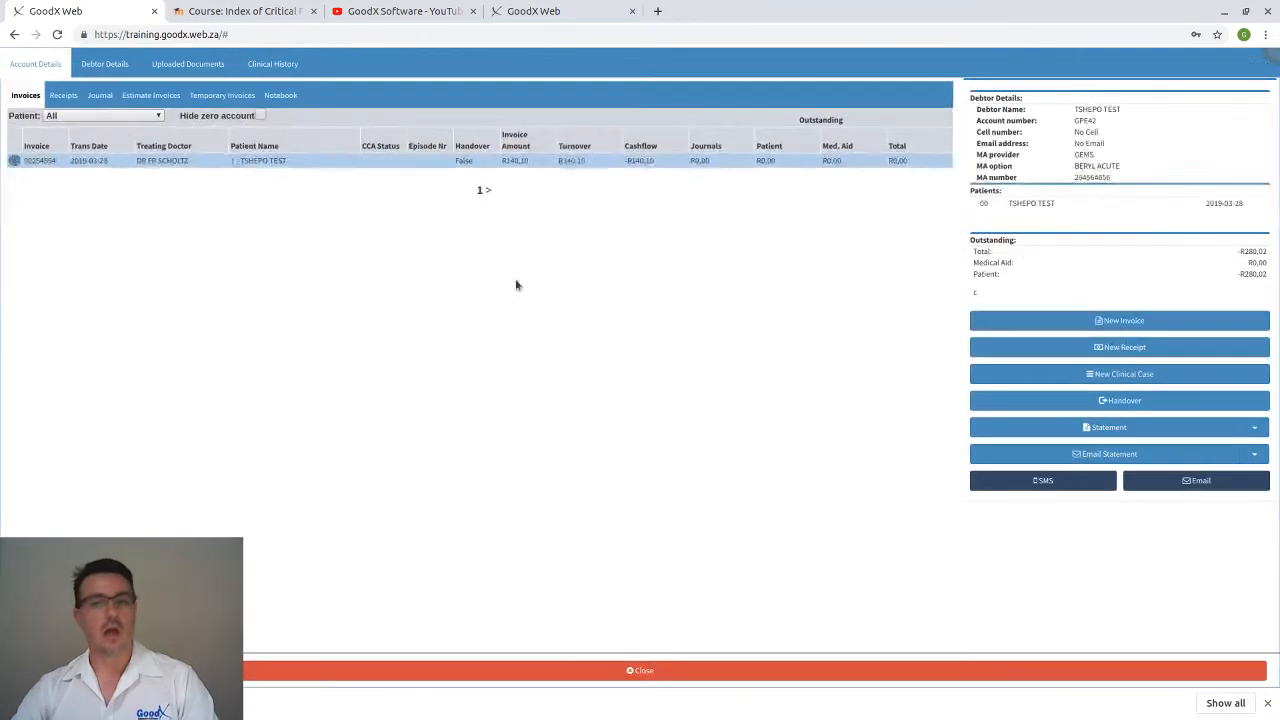
left_click(336, 160)
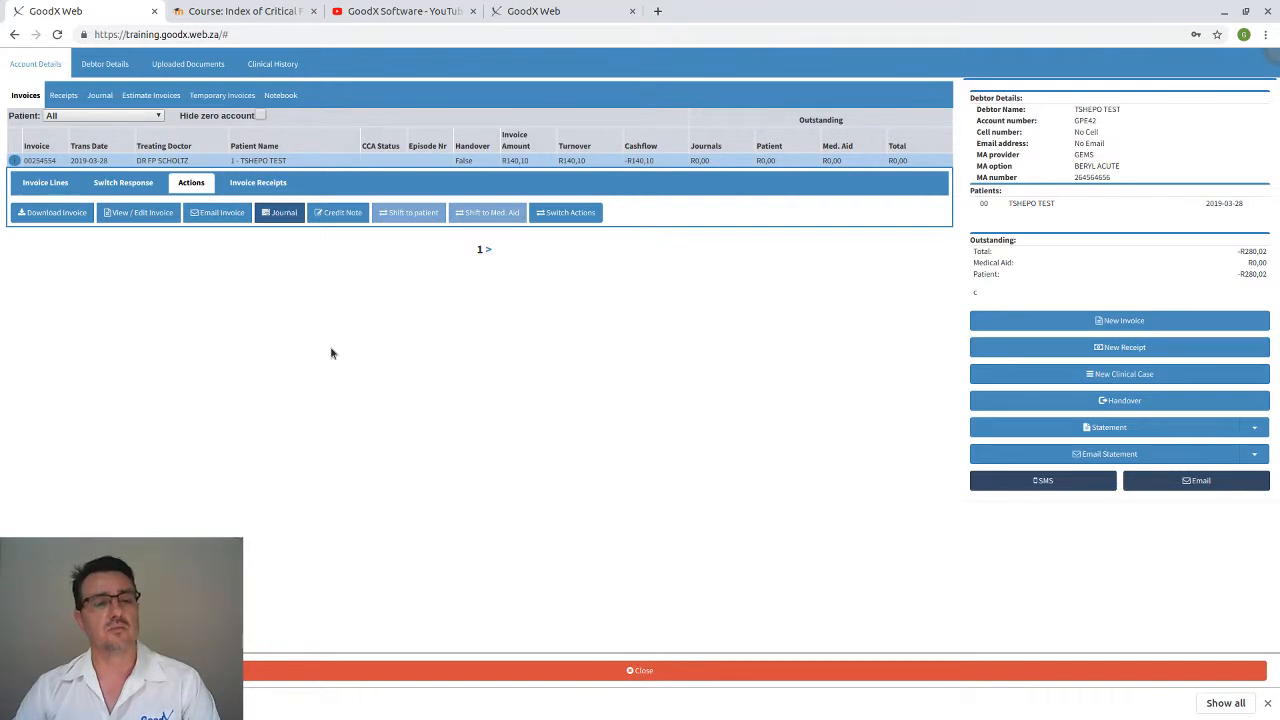
left_click(63, 95)
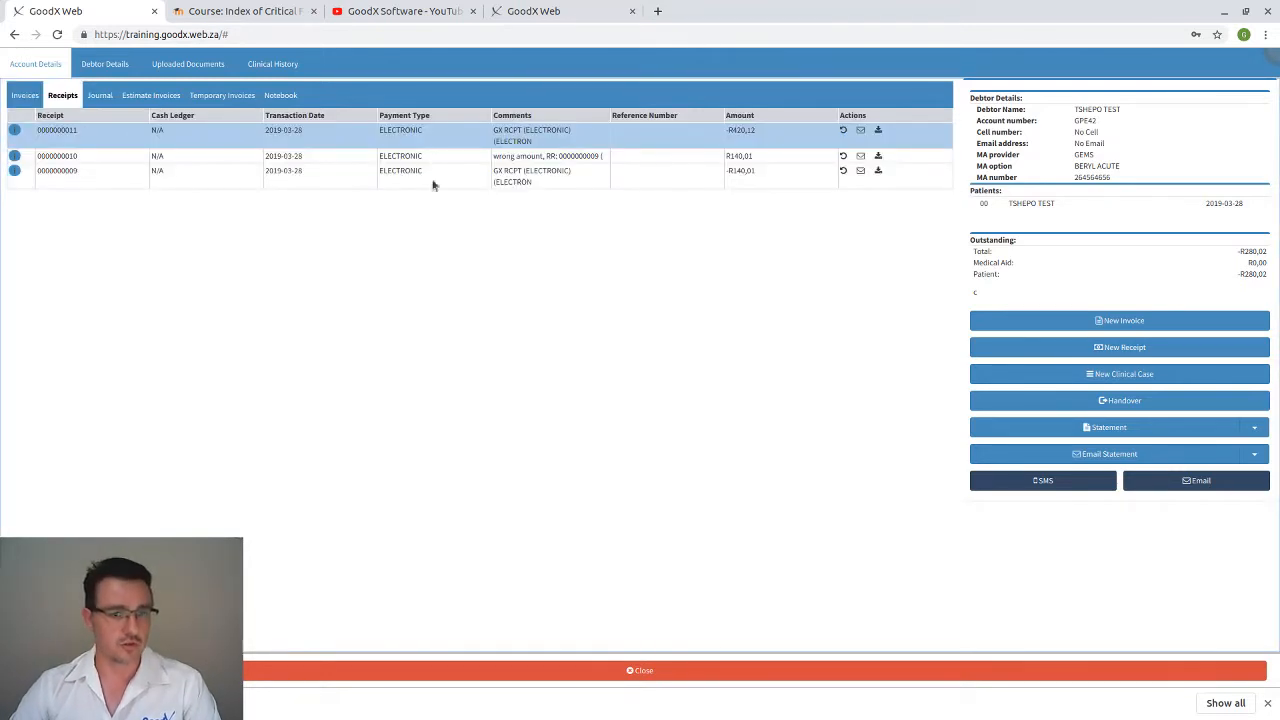
left_click(25, 95)
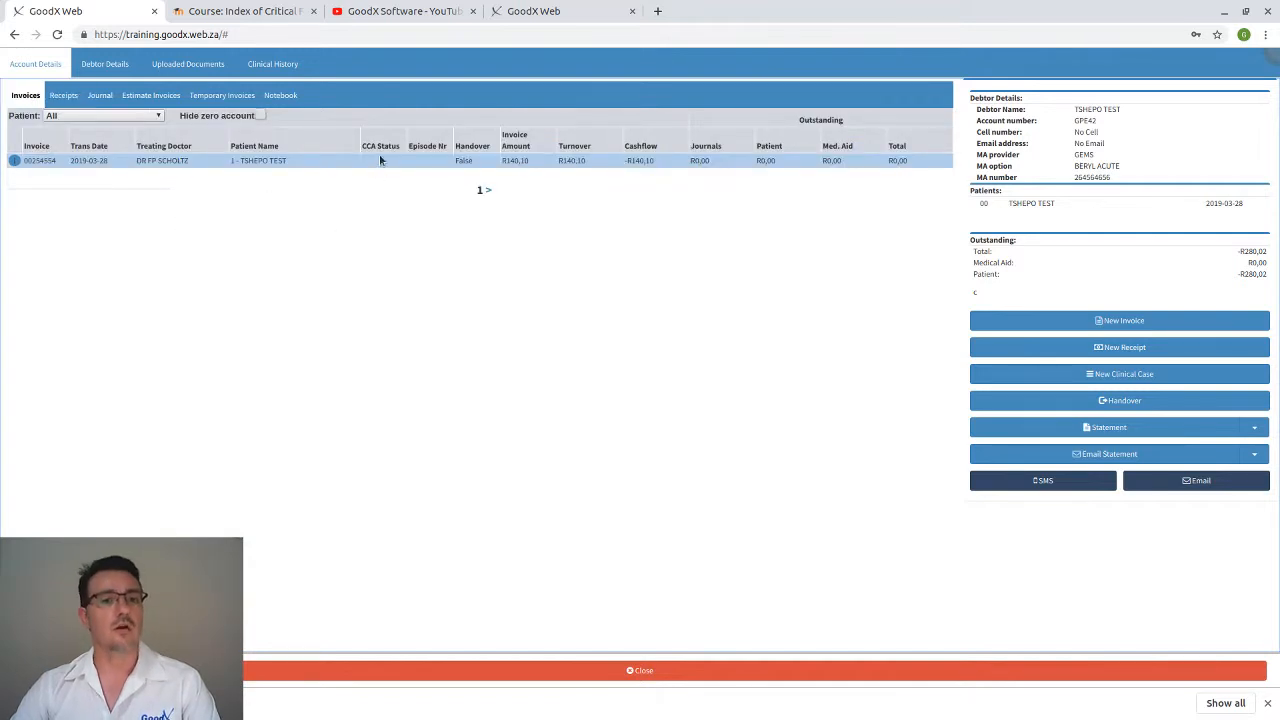
Examine the journal types available for the 2019-03-28 invoice, pick Bad Debt Recovered, and exit the journal without posting.
left_click(380, 160)
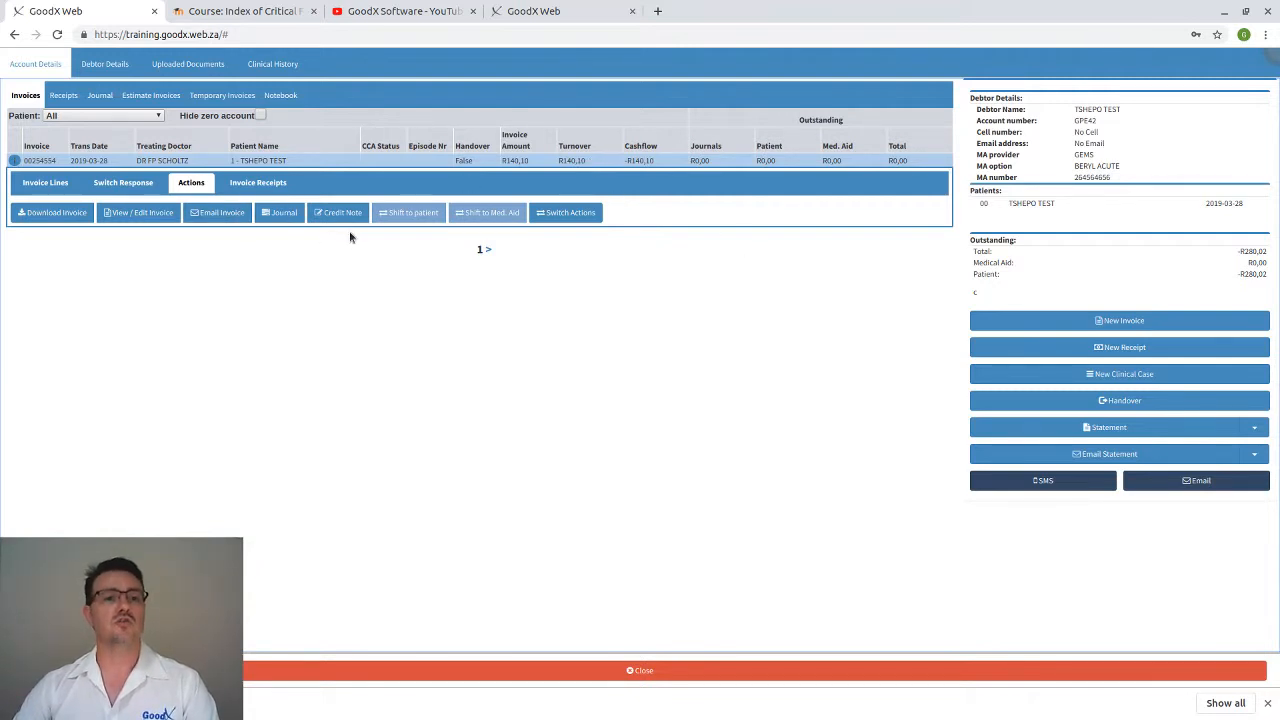
left_click(284, 212)
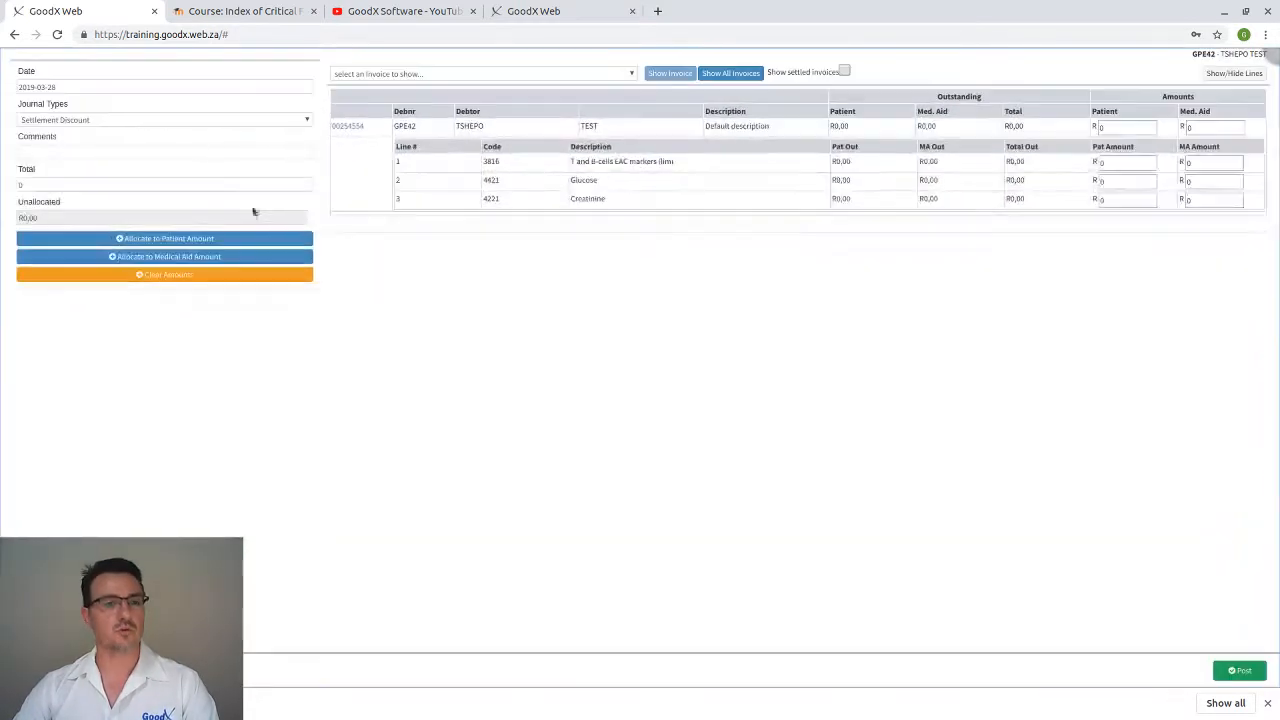
left_click(101, 119)
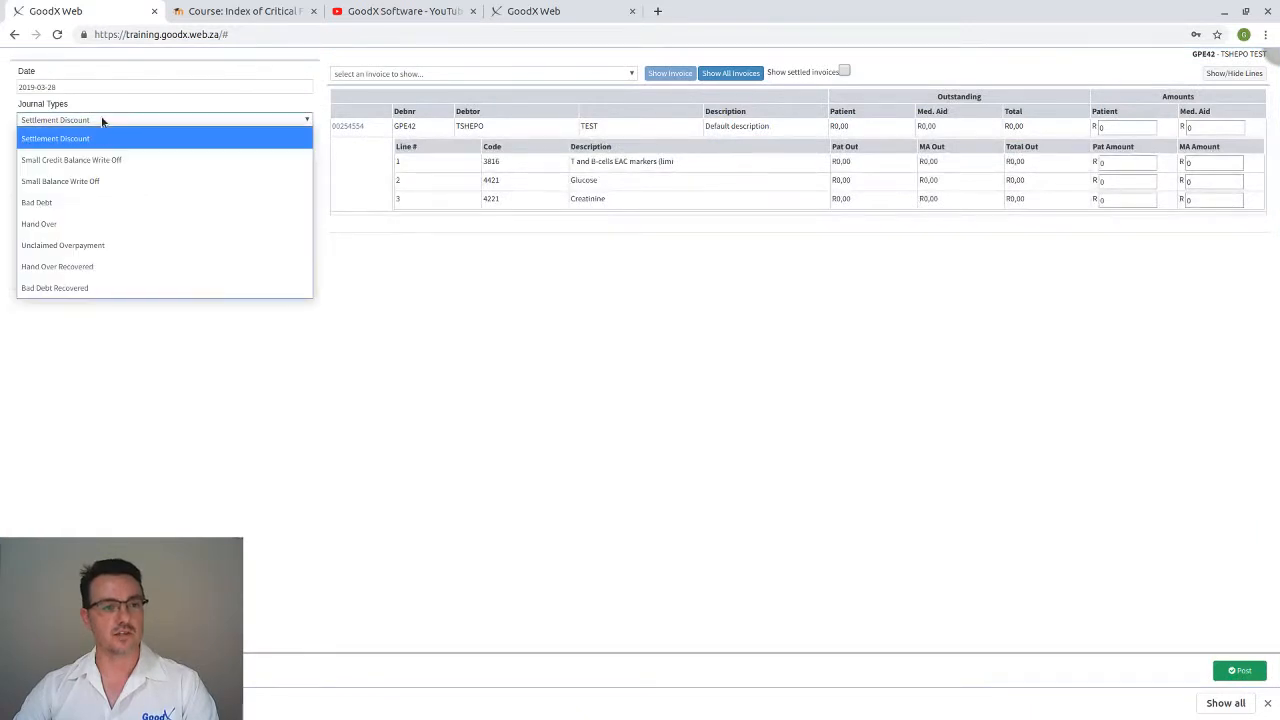
left_click(113, 290)
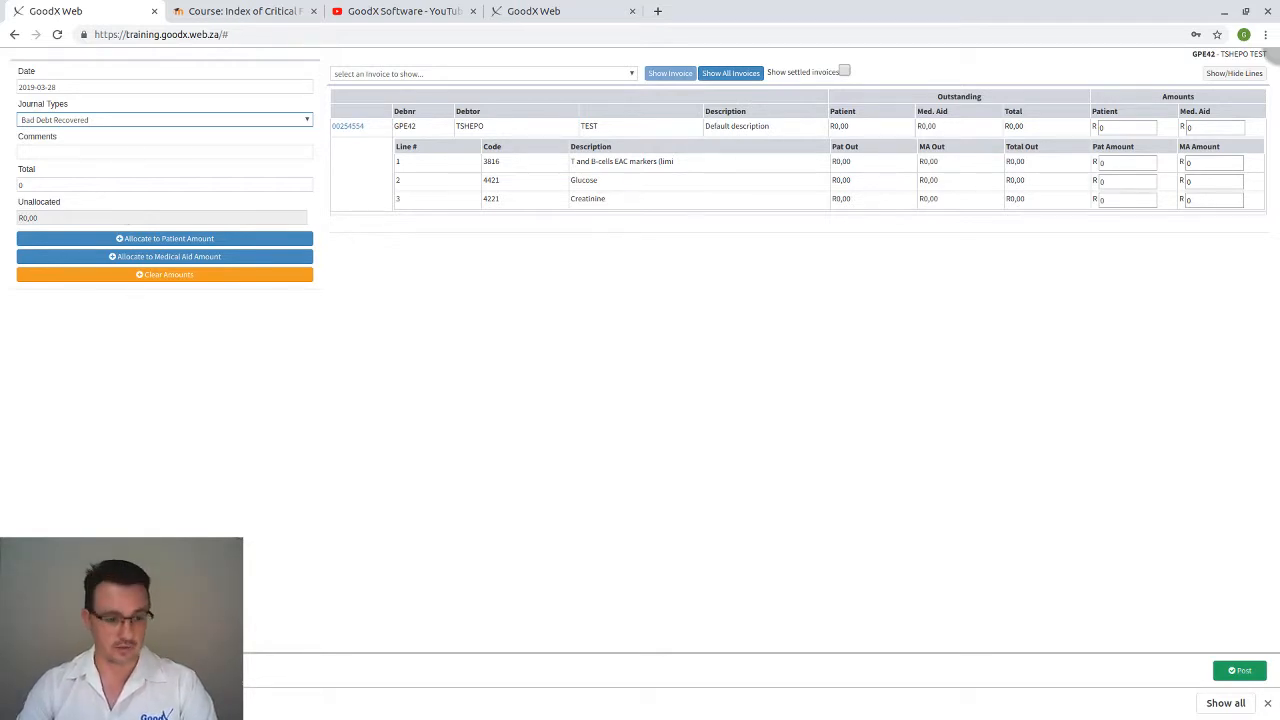
left_click(40, 670)
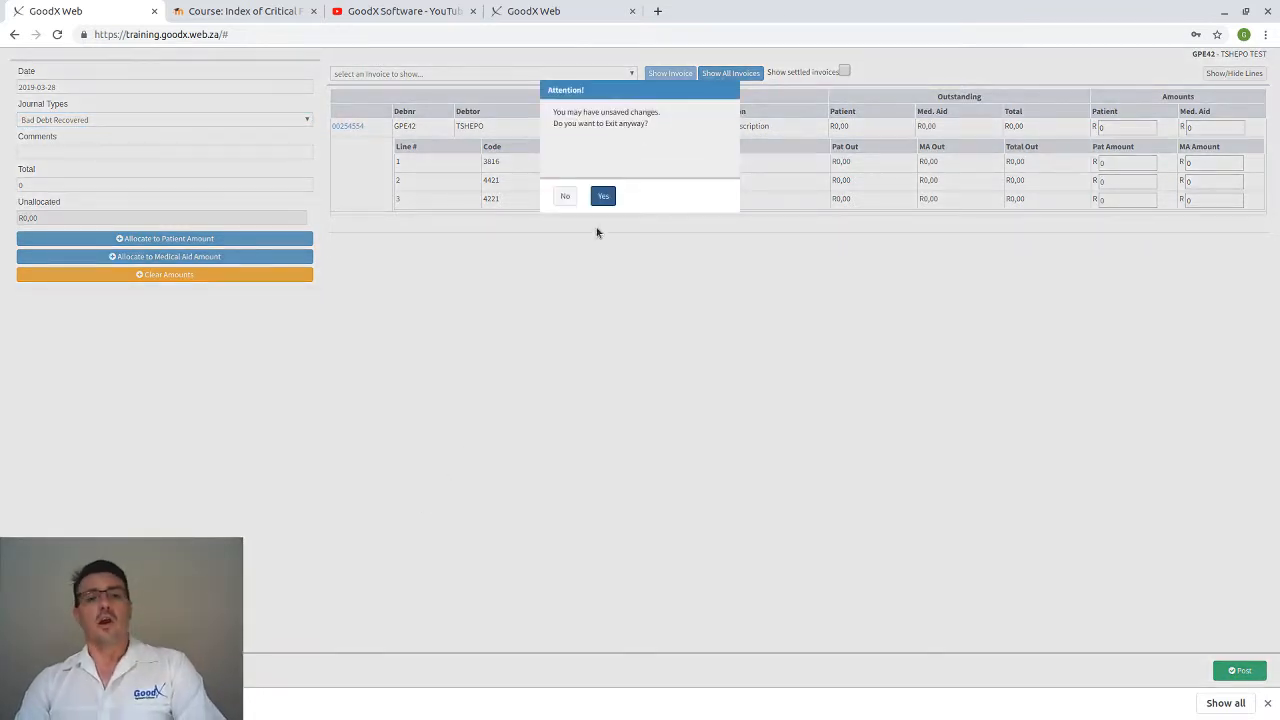
left_click(603, 198)
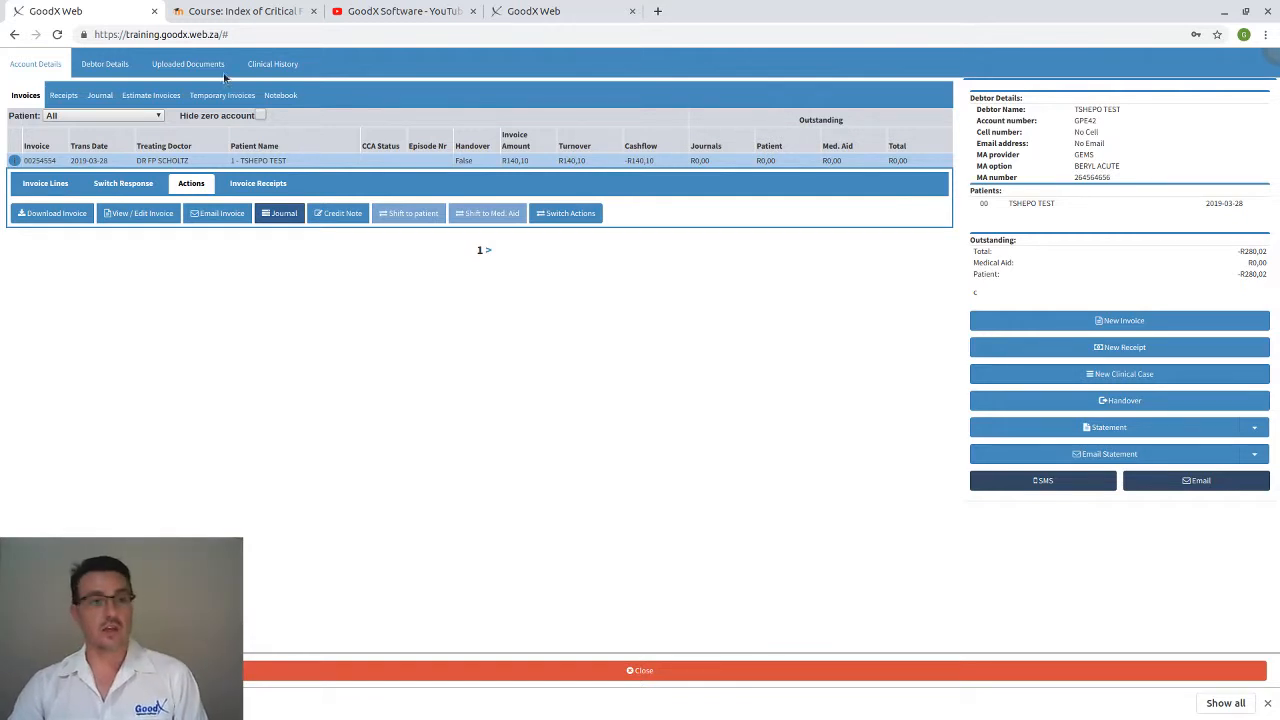
Switch to the GoodX Learning Centre, mark the Debt Management warning against correcting invoices or receipts with journals, and dismiss the downloads bar.
left_click(250, 11)
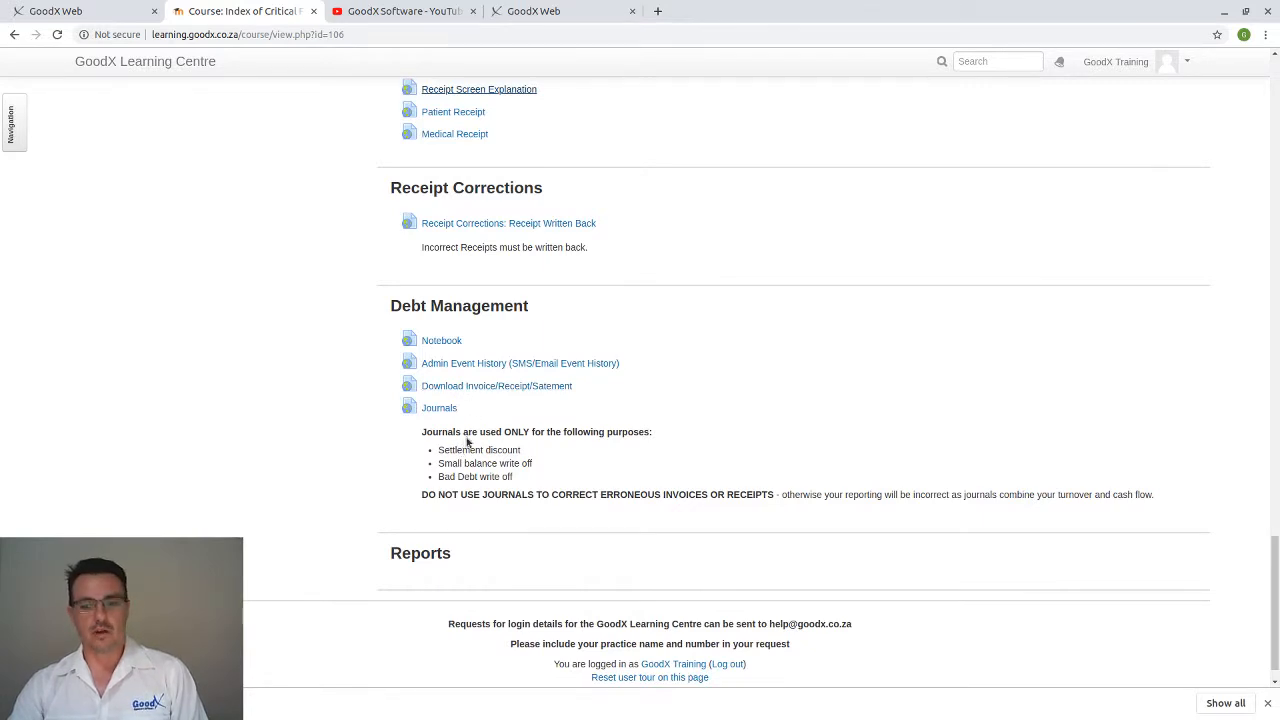
scroll(471, 330, "down", 1)
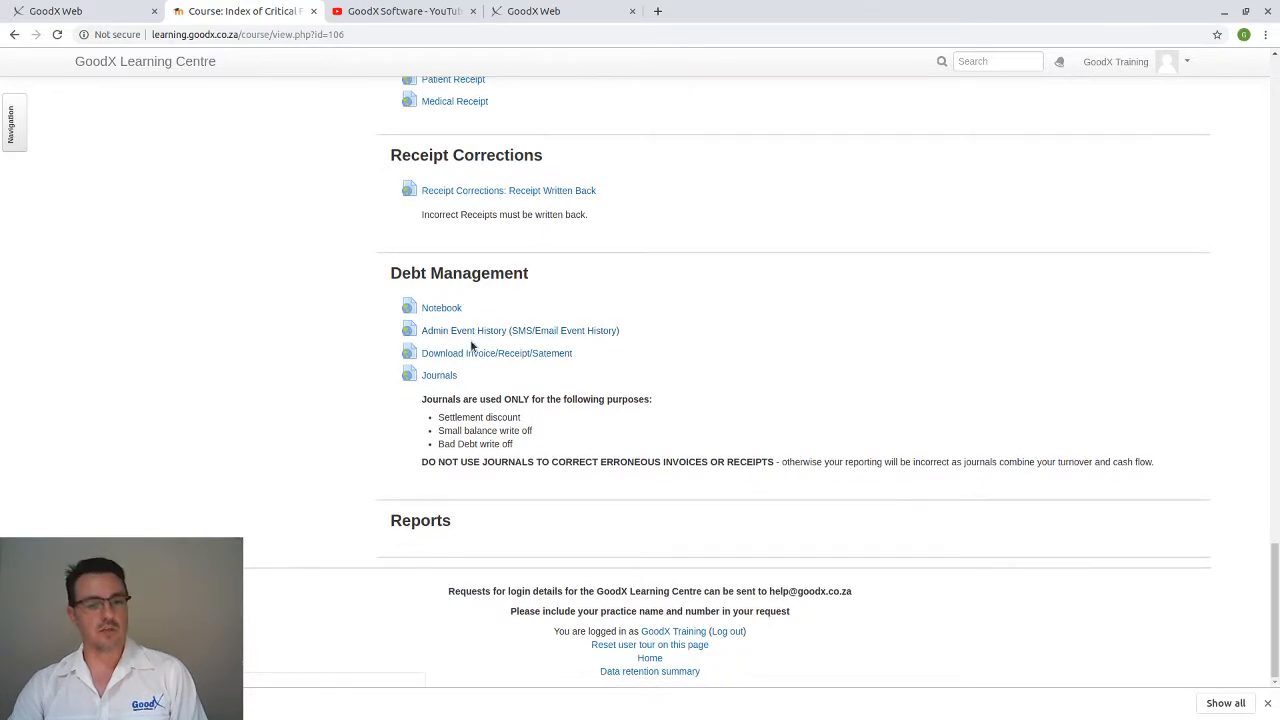
left_click_drag(423, 465, 777, 463)
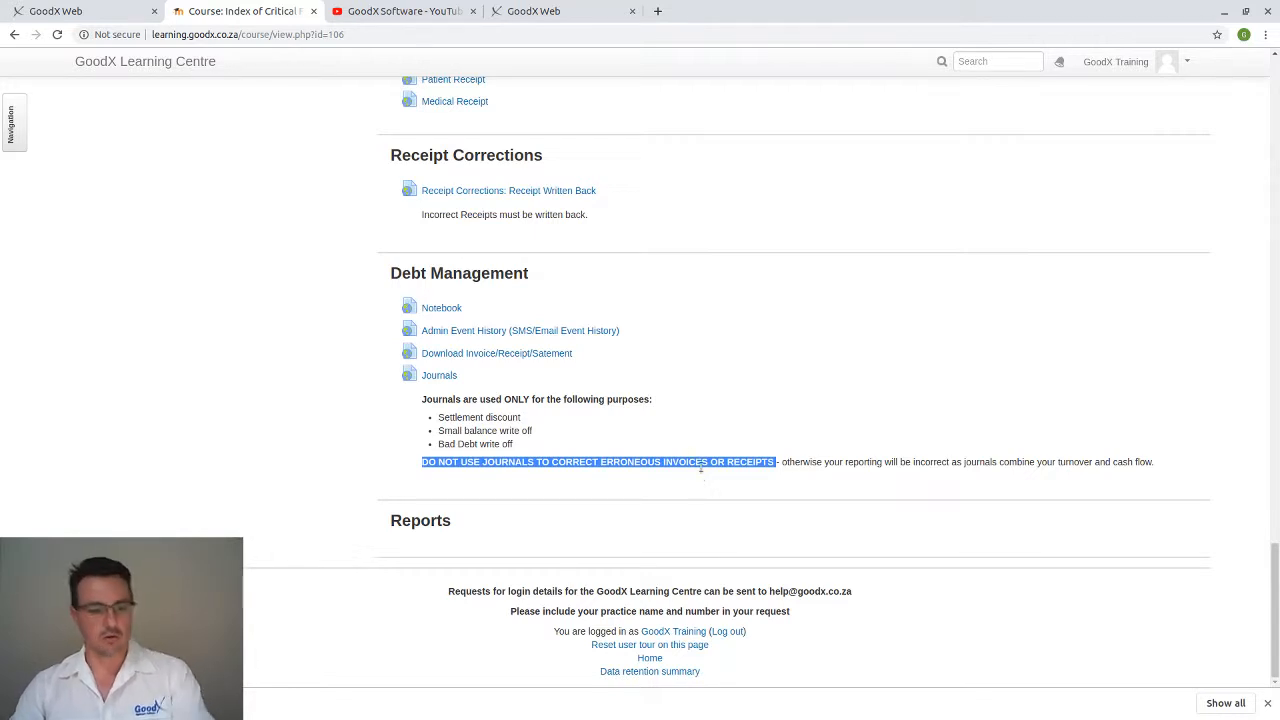
left_click(1268, 704)
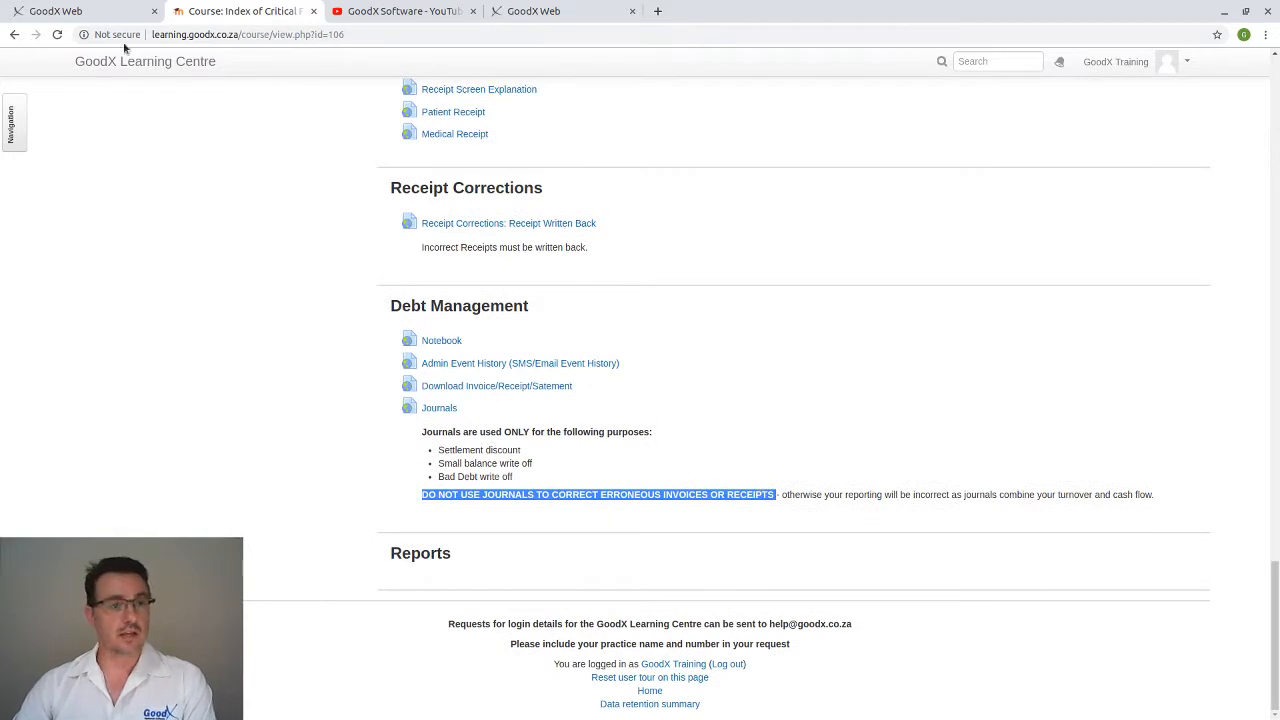
Return to GoodX Web, leave the debtor's account details, and look over the task board and the diary.
left_click(75, 5)
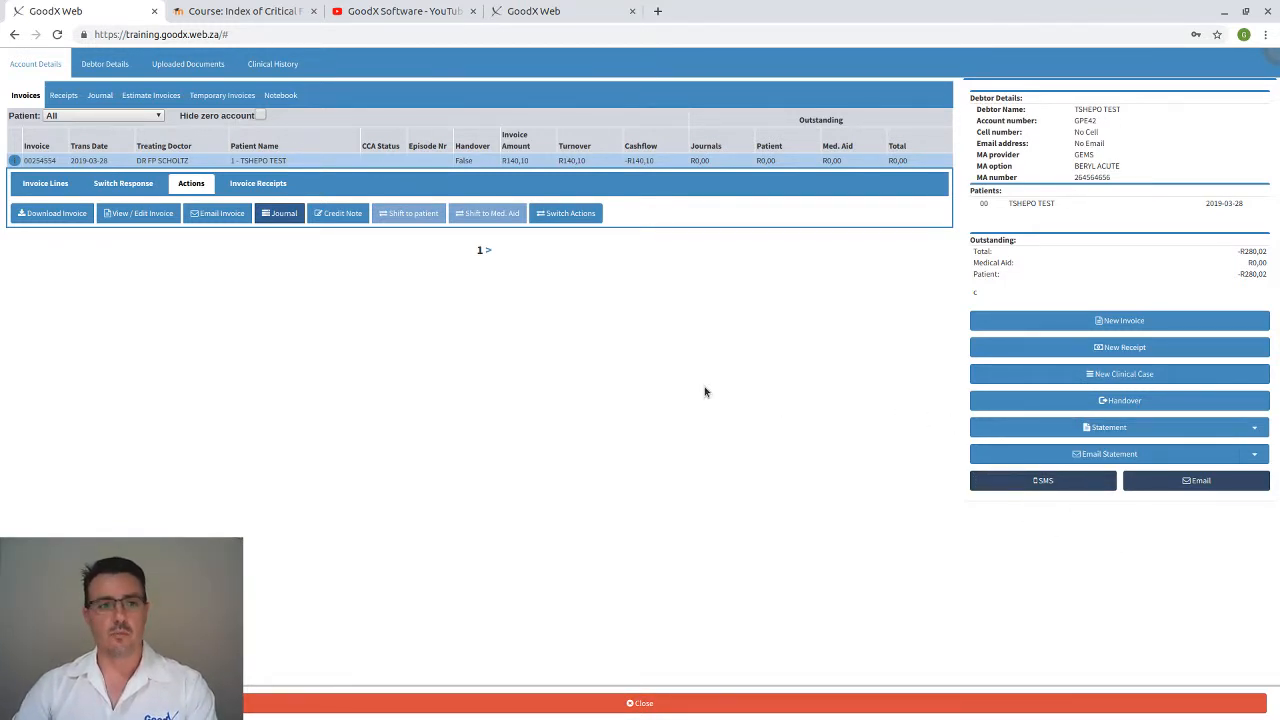
left_click(294, 706)
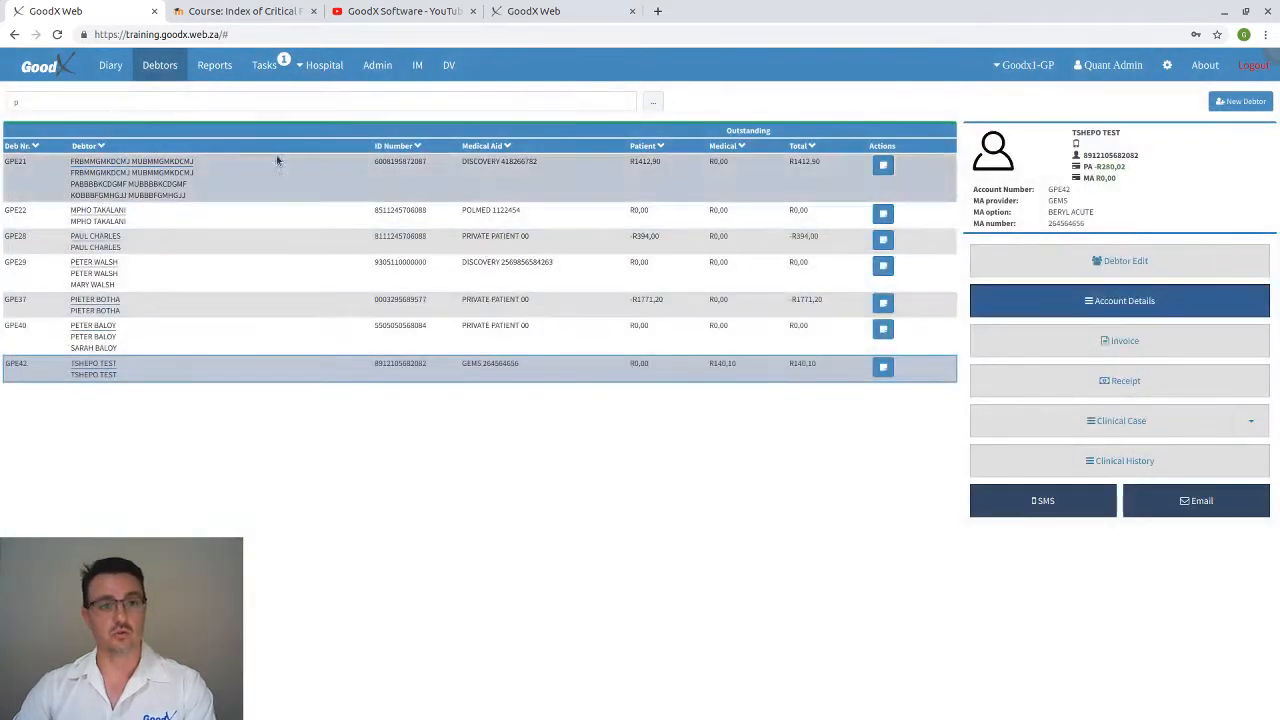
left_click(260, 66)
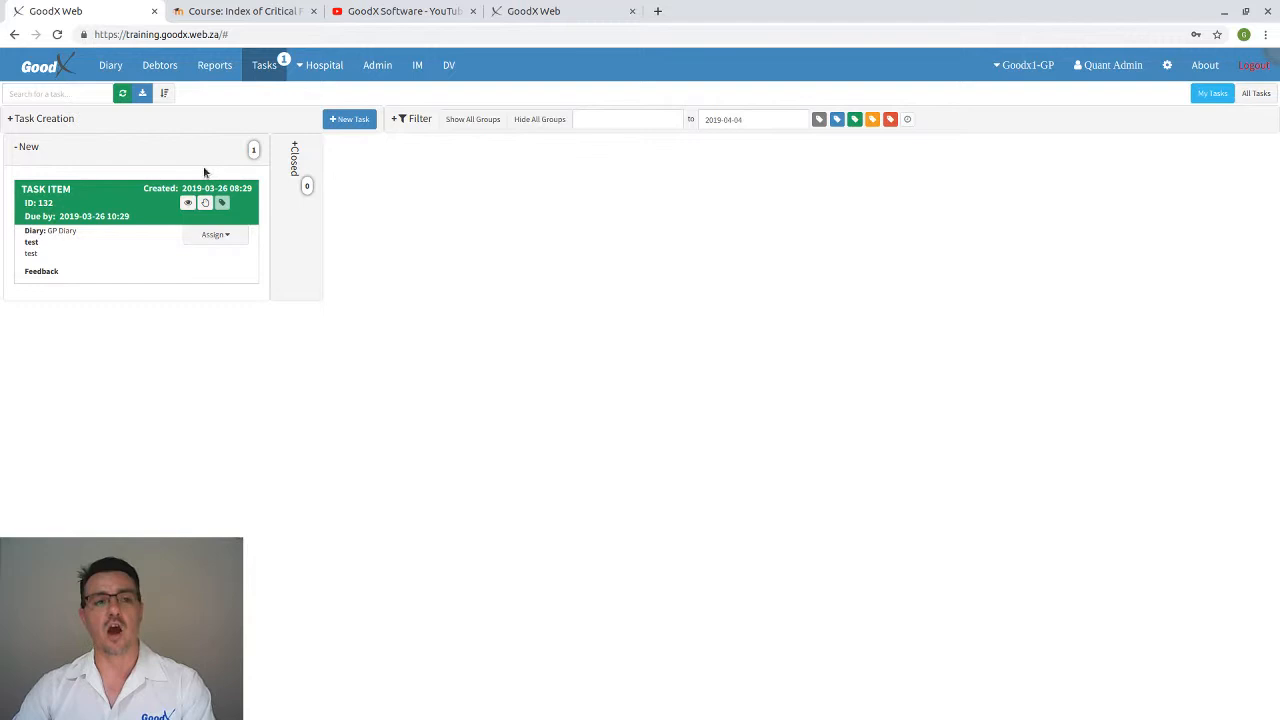
left_click(110, 65)
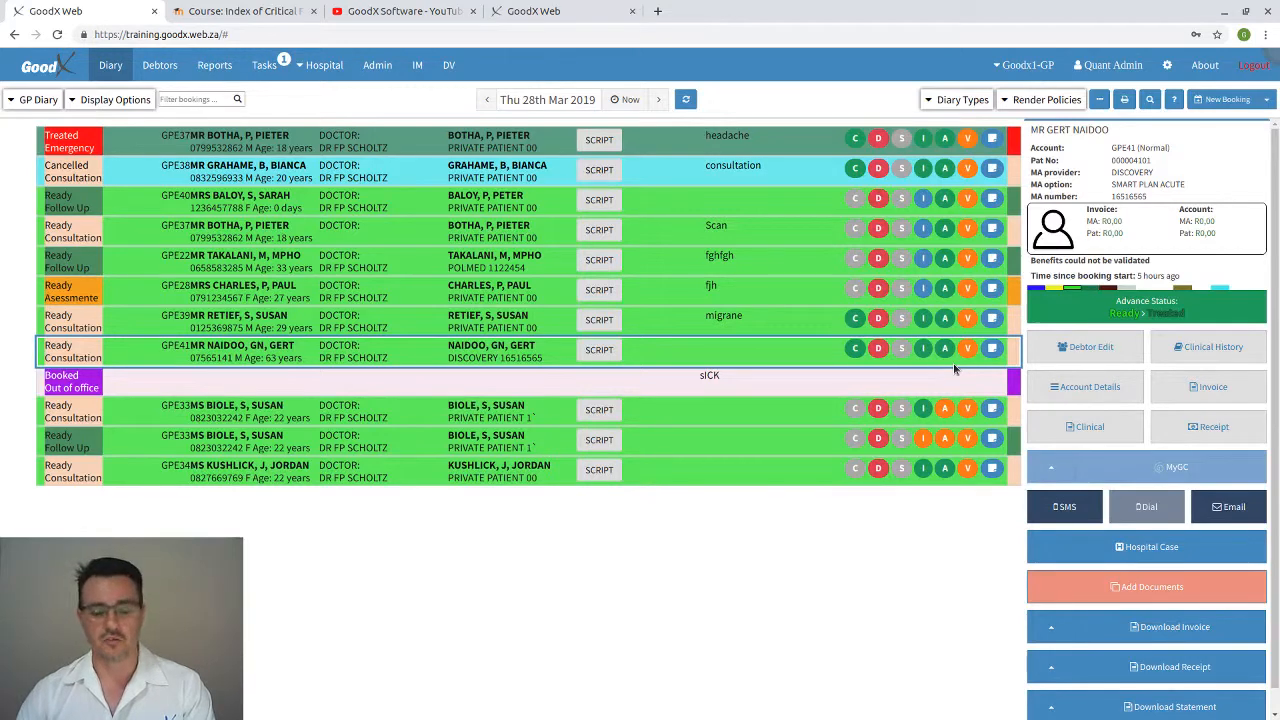
mouse_move(978, 358)
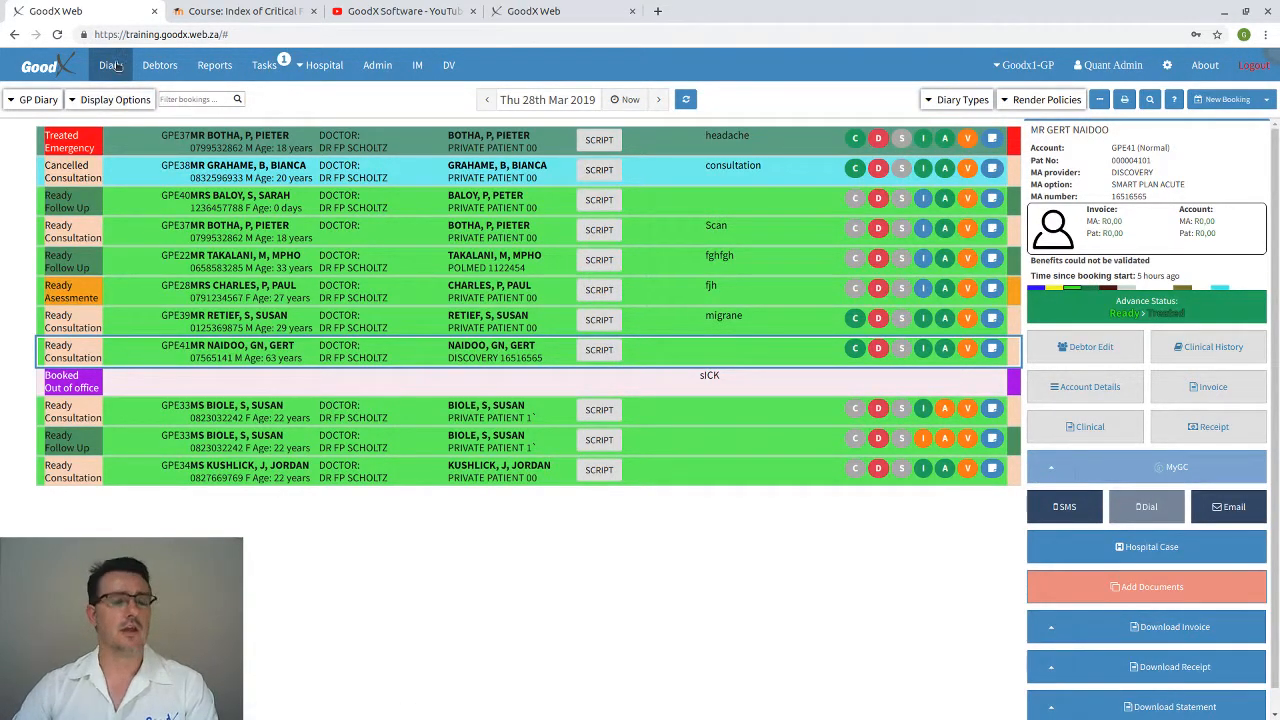
Create a new item on the task board and title it "Phone patient Friday".
left_click(266, 66)
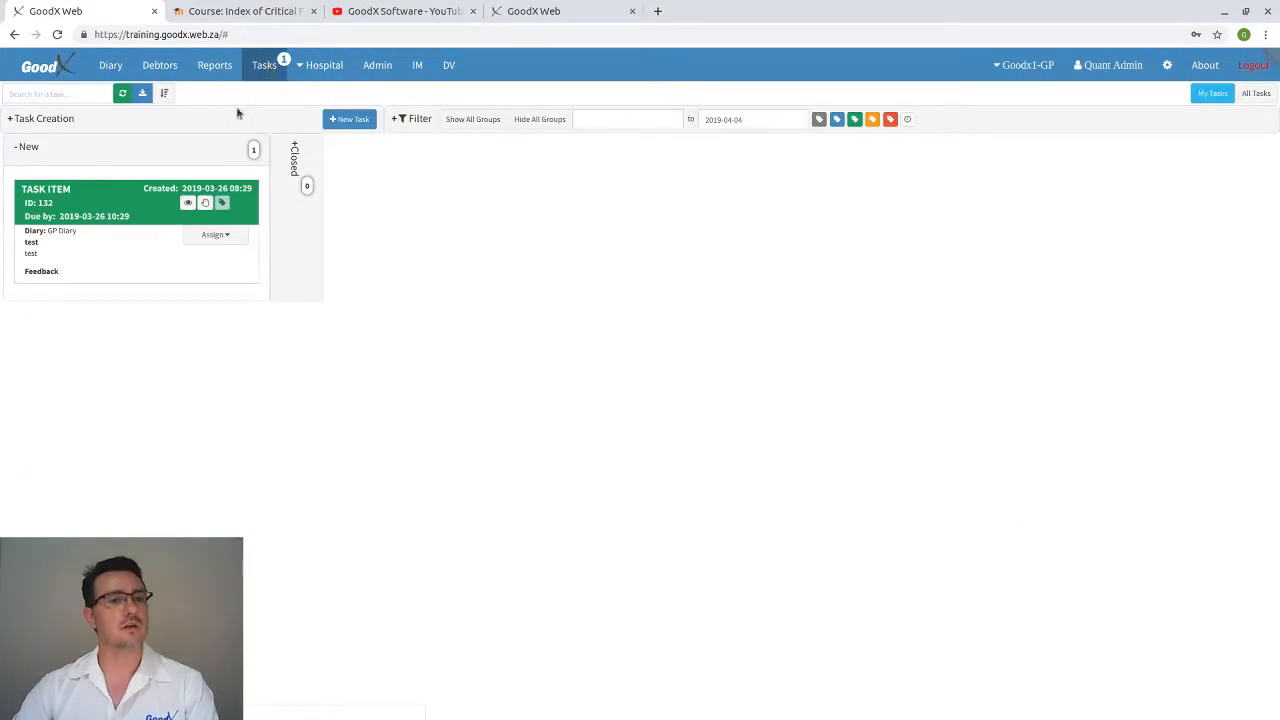
left_click(345, 121)
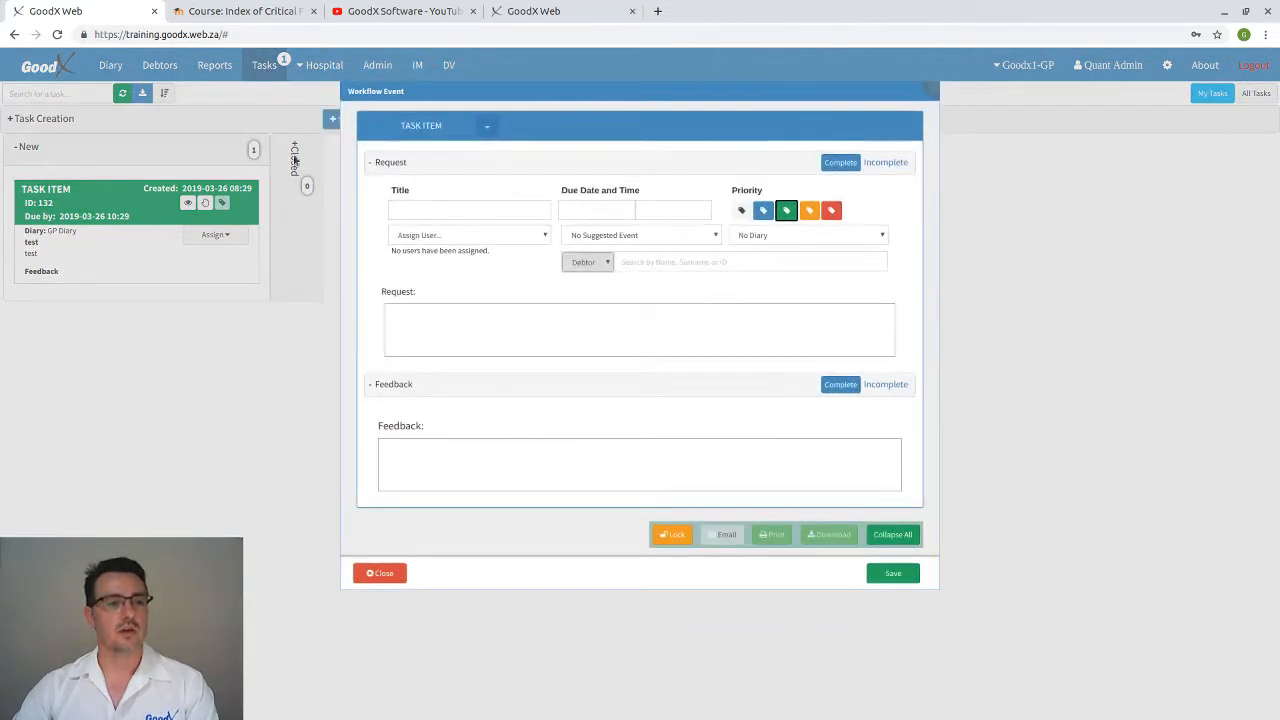
left_click(493, 216)
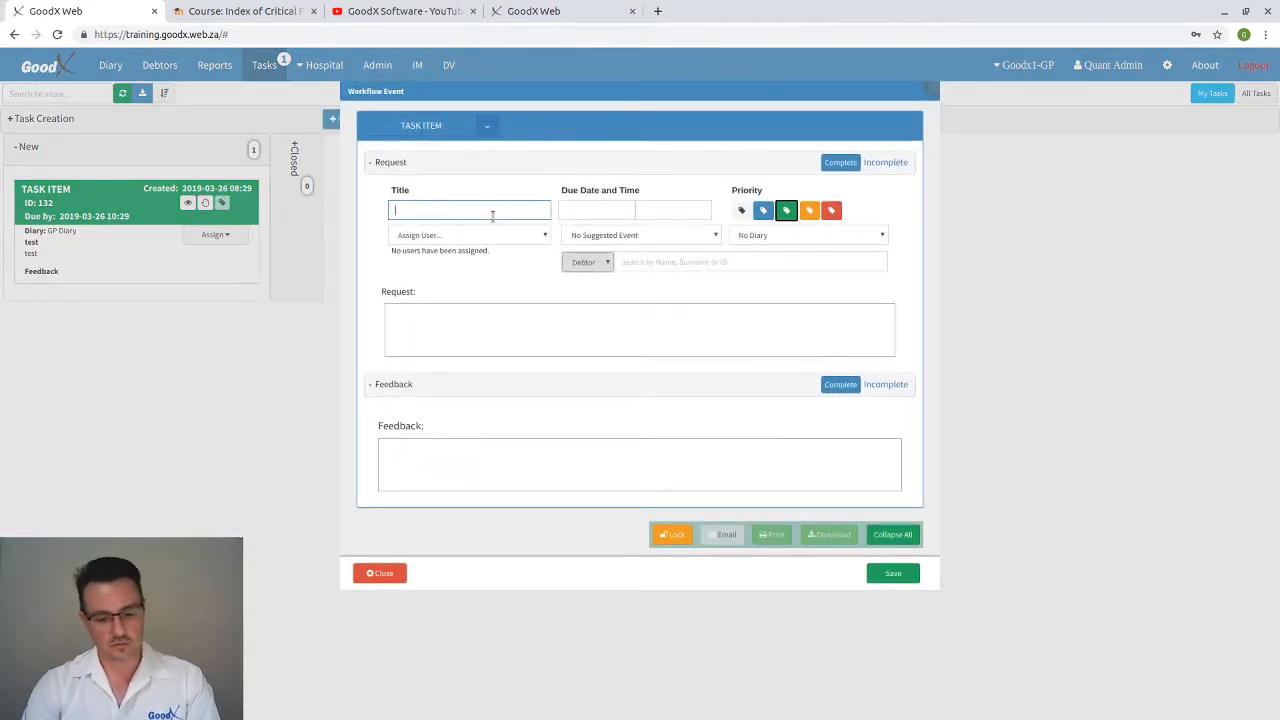
type("Phone pa")
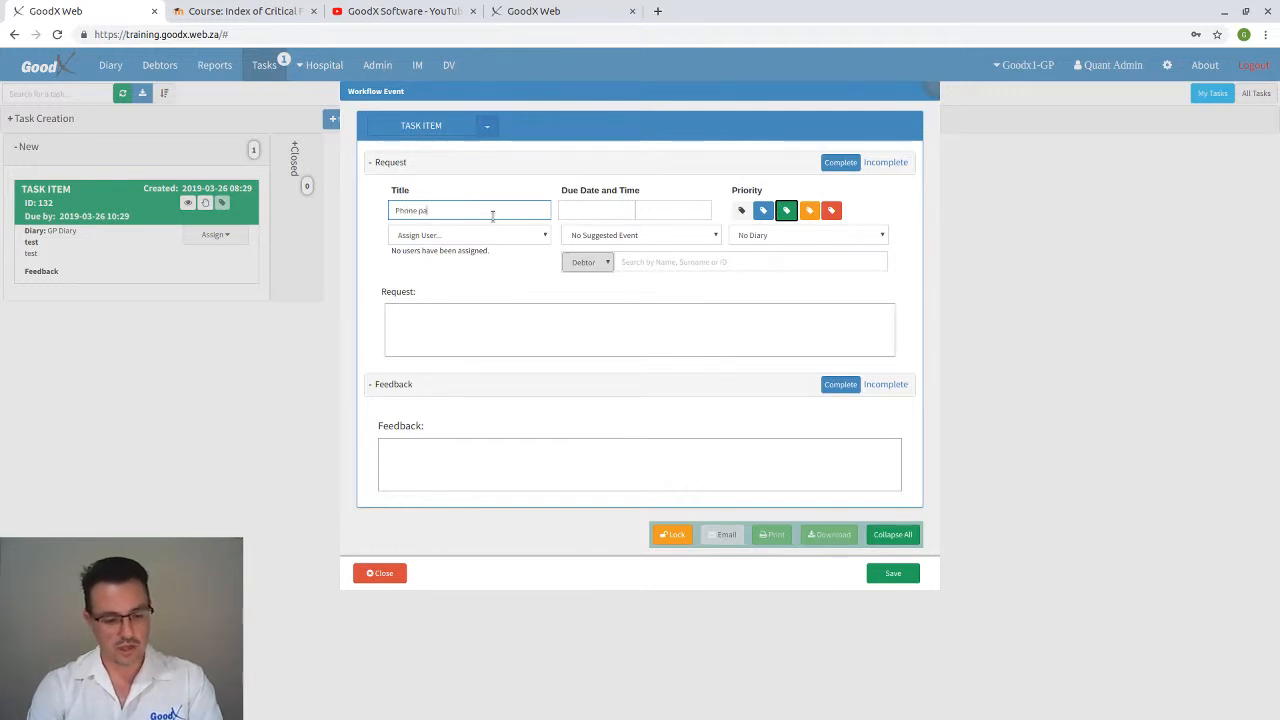
type("tient F")
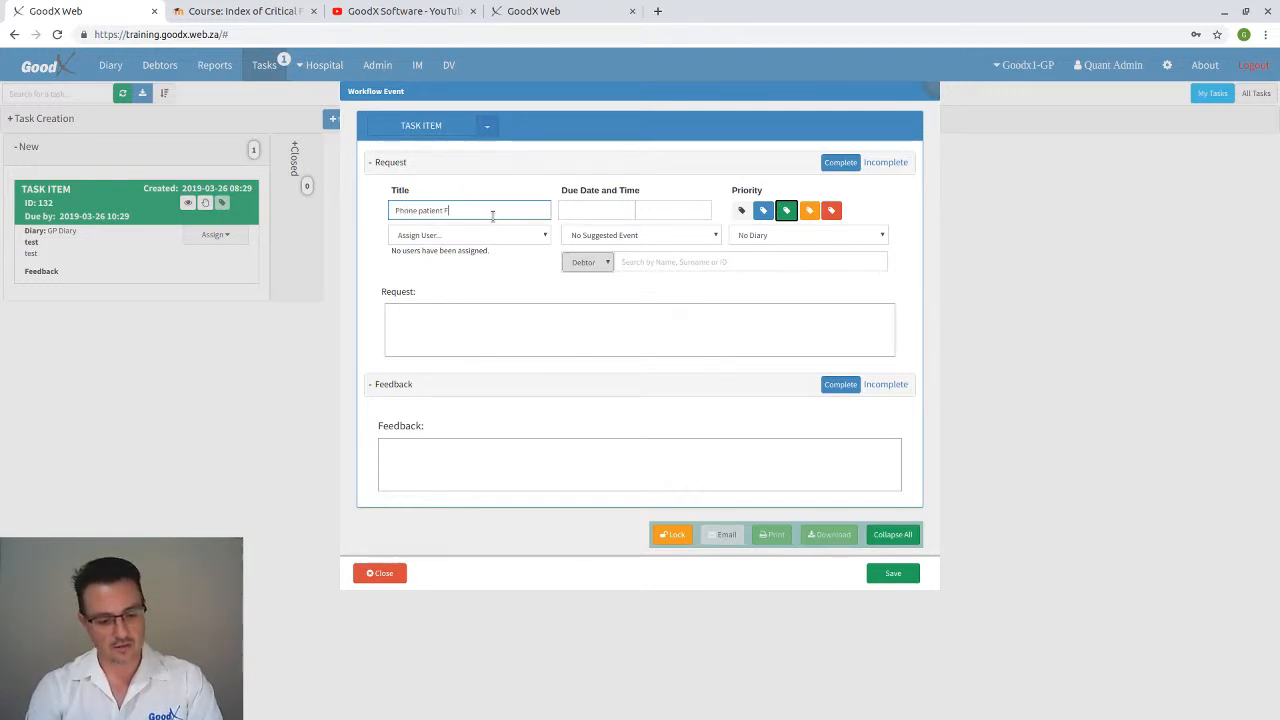
type("riday")
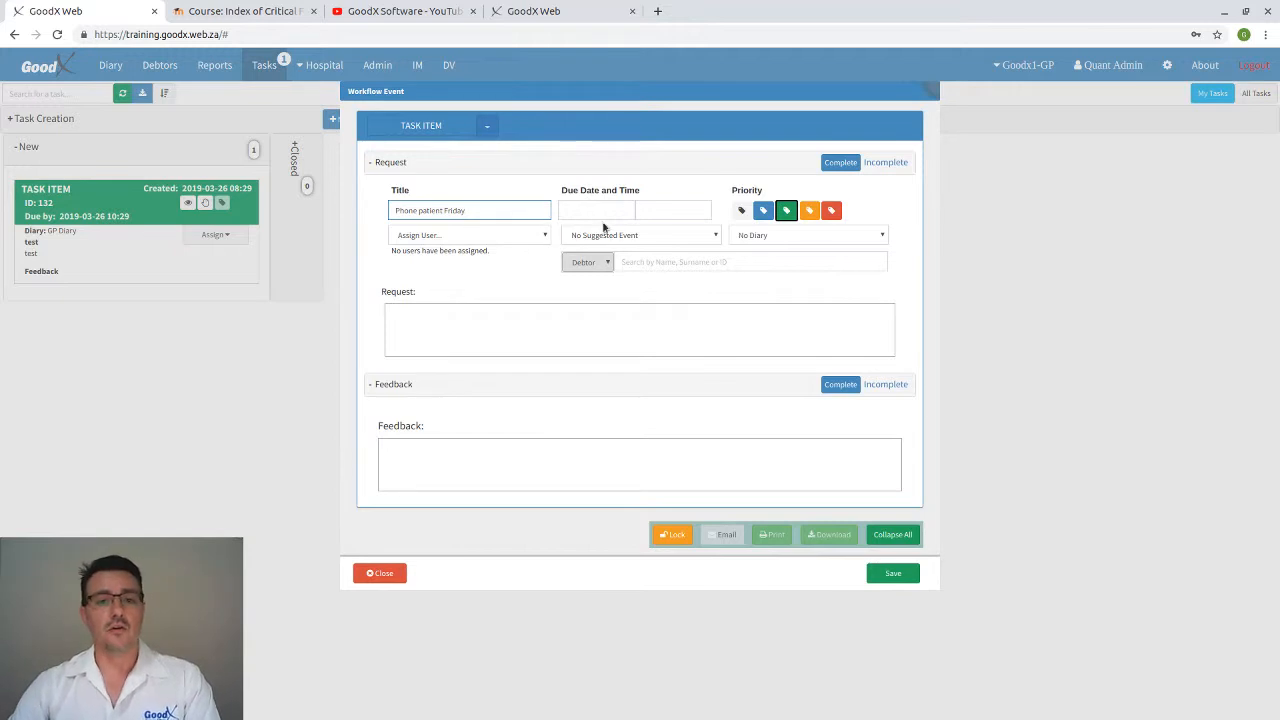
Set the task's due date to 2019-03-29 at 16:00 and give it the red priority.
left_click(596, 210)
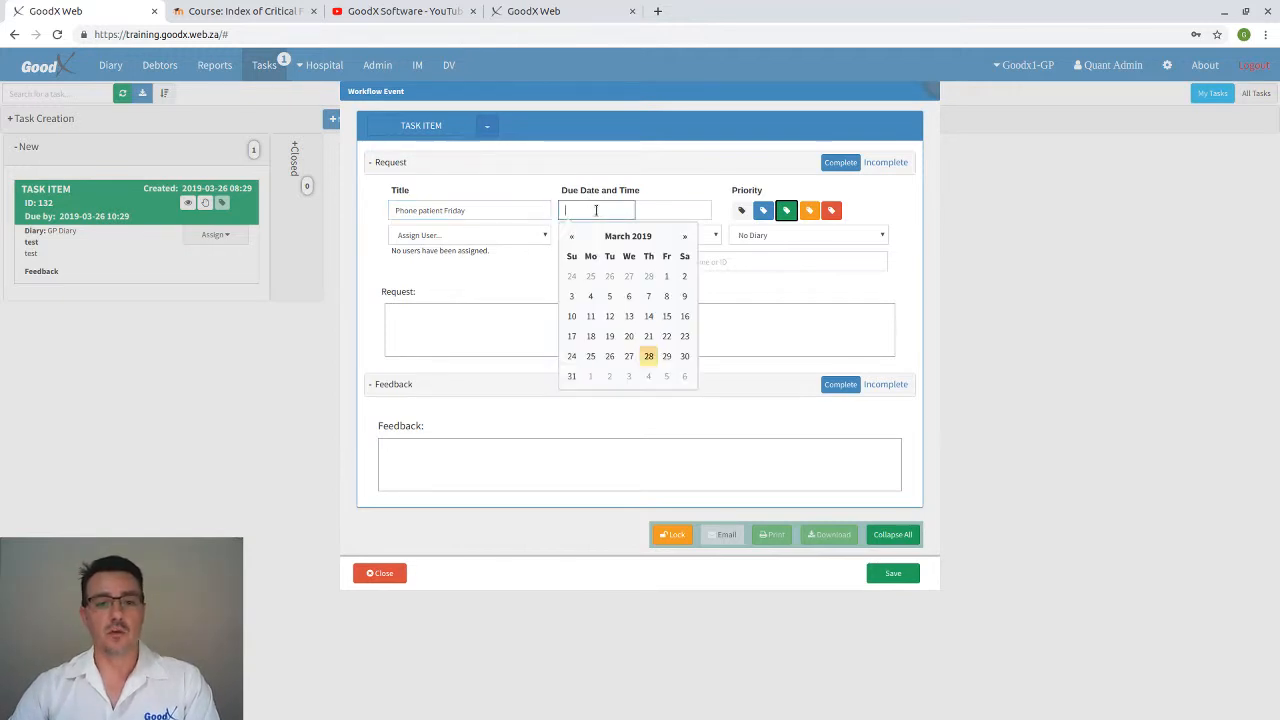
left_click(667, 358)
left_click(671, 210)
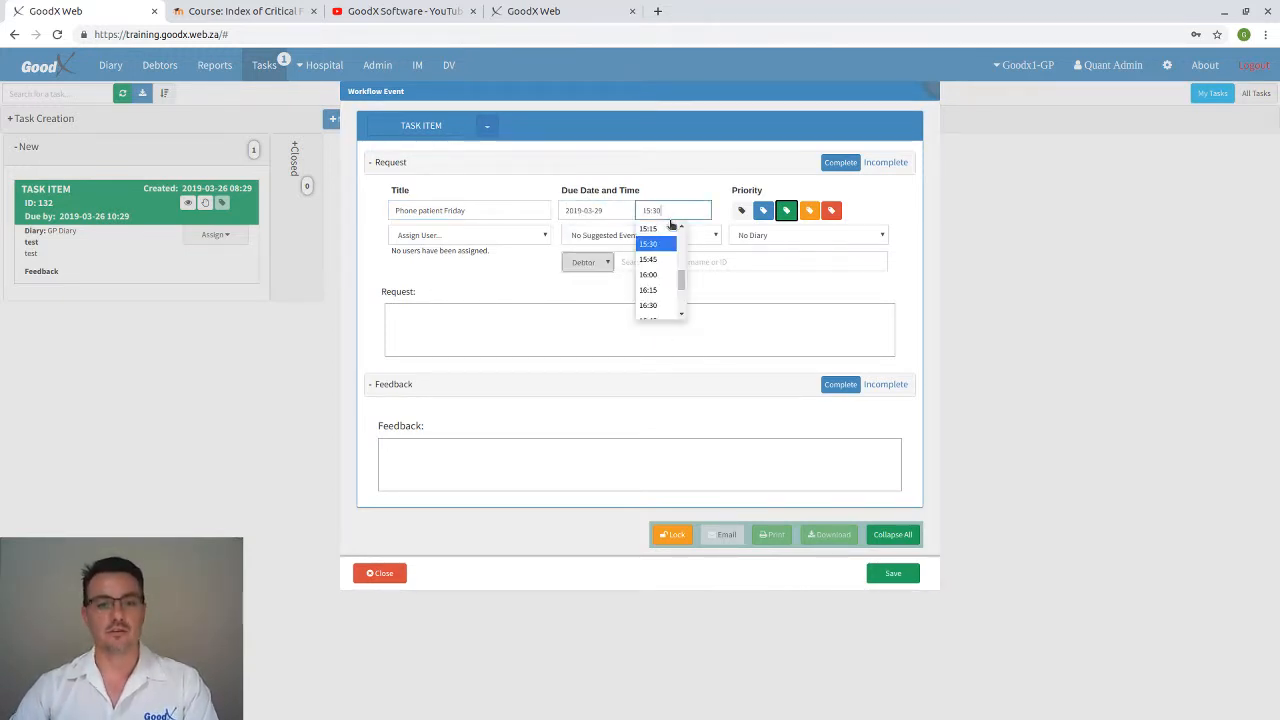
left_click(660, 274)
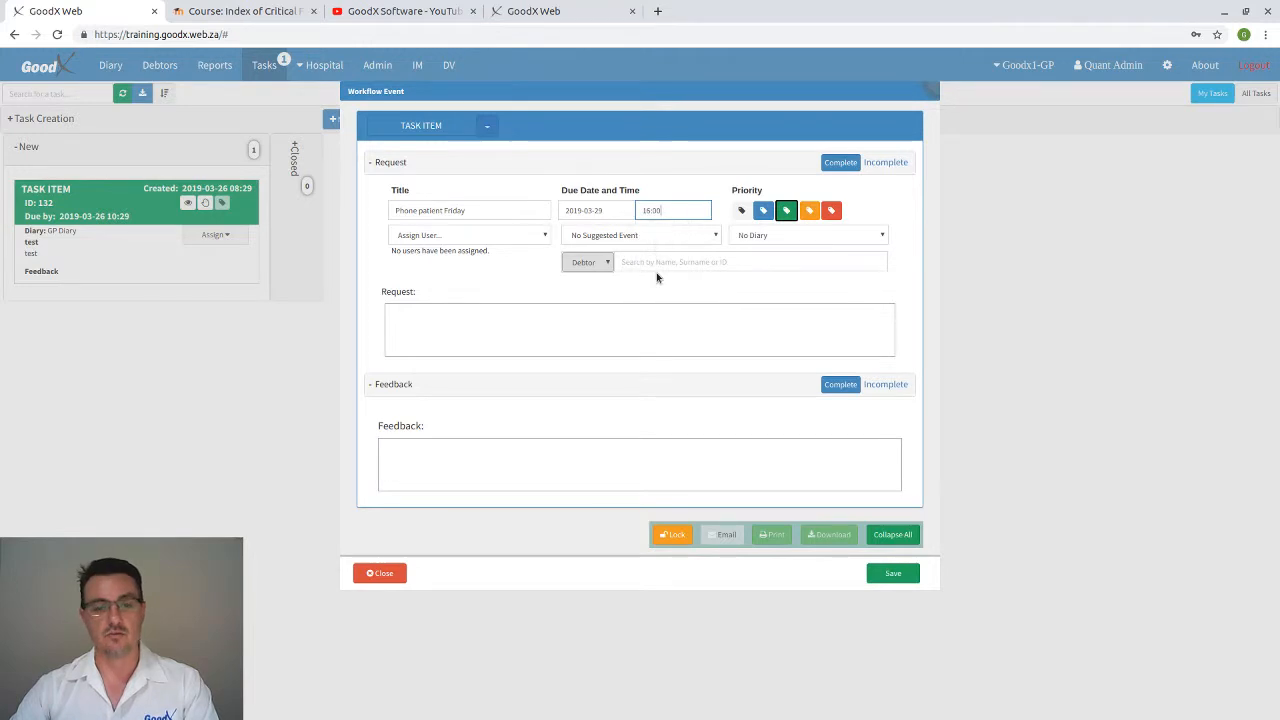
left_click(830, 212)
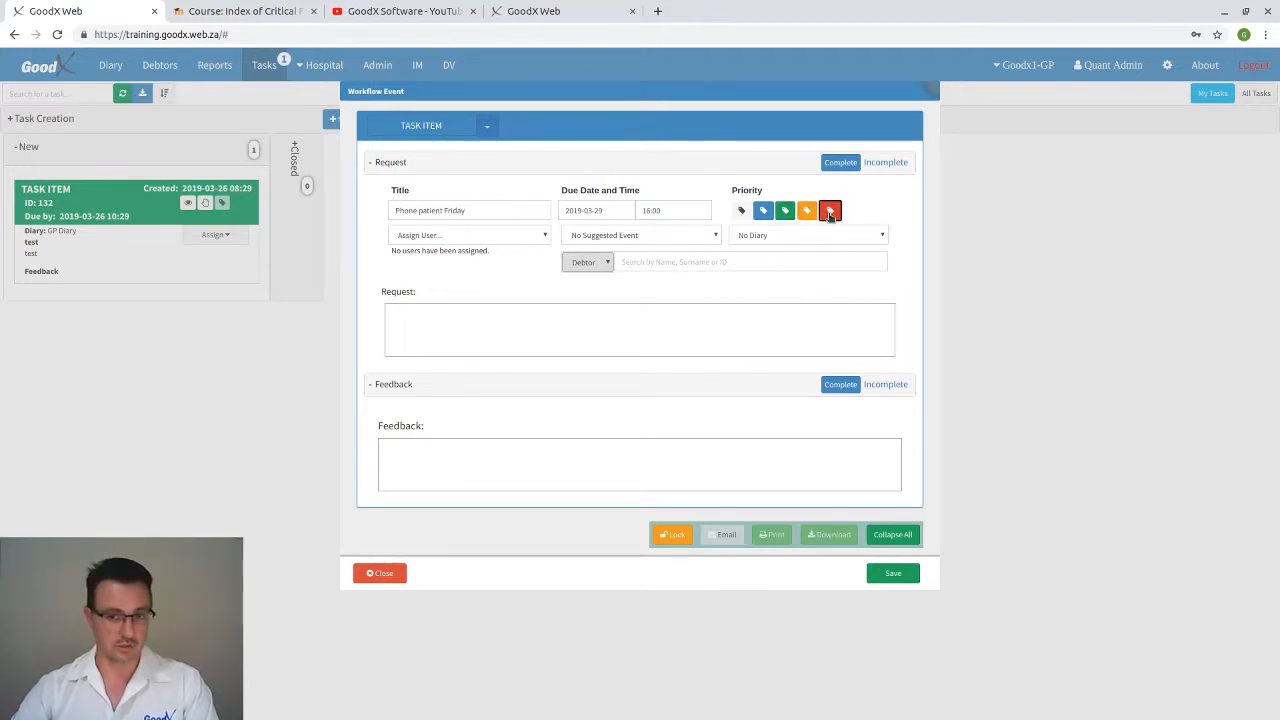
Assign the task to the Quant Admin user.
left_click(535, 237)
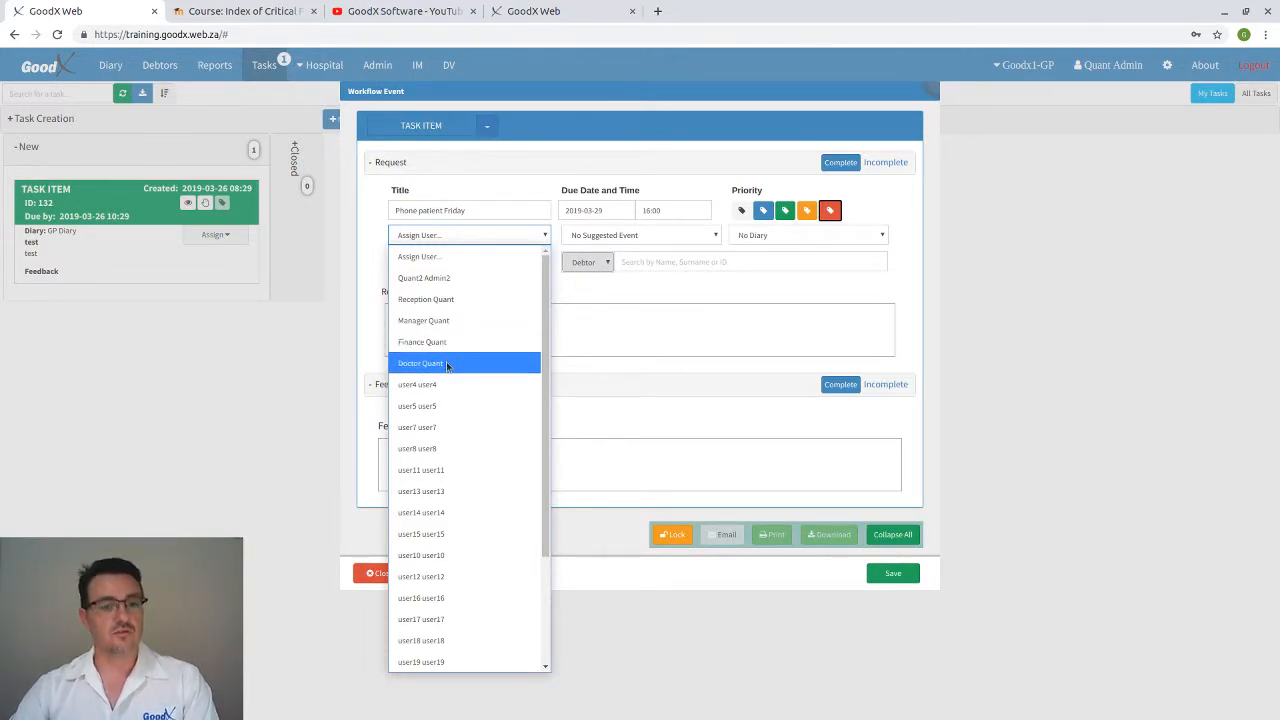
scroll(447, 362, "down", 3)
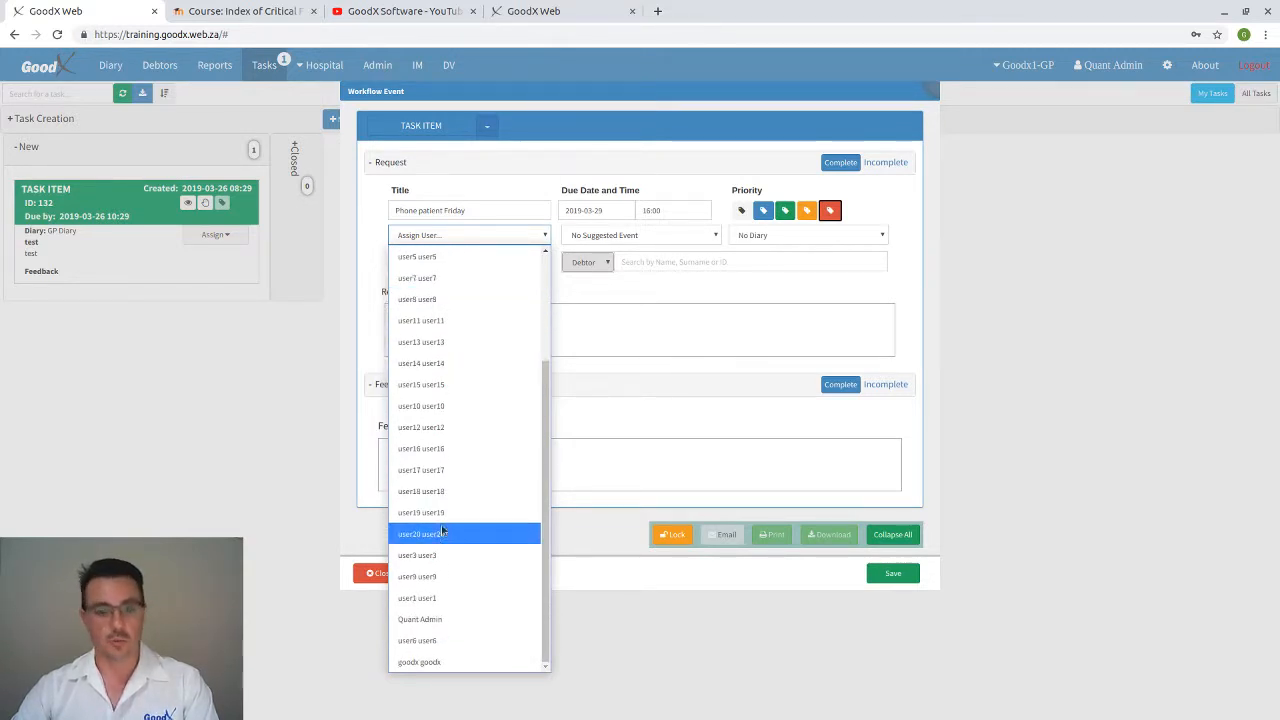
left_click(434, 619)
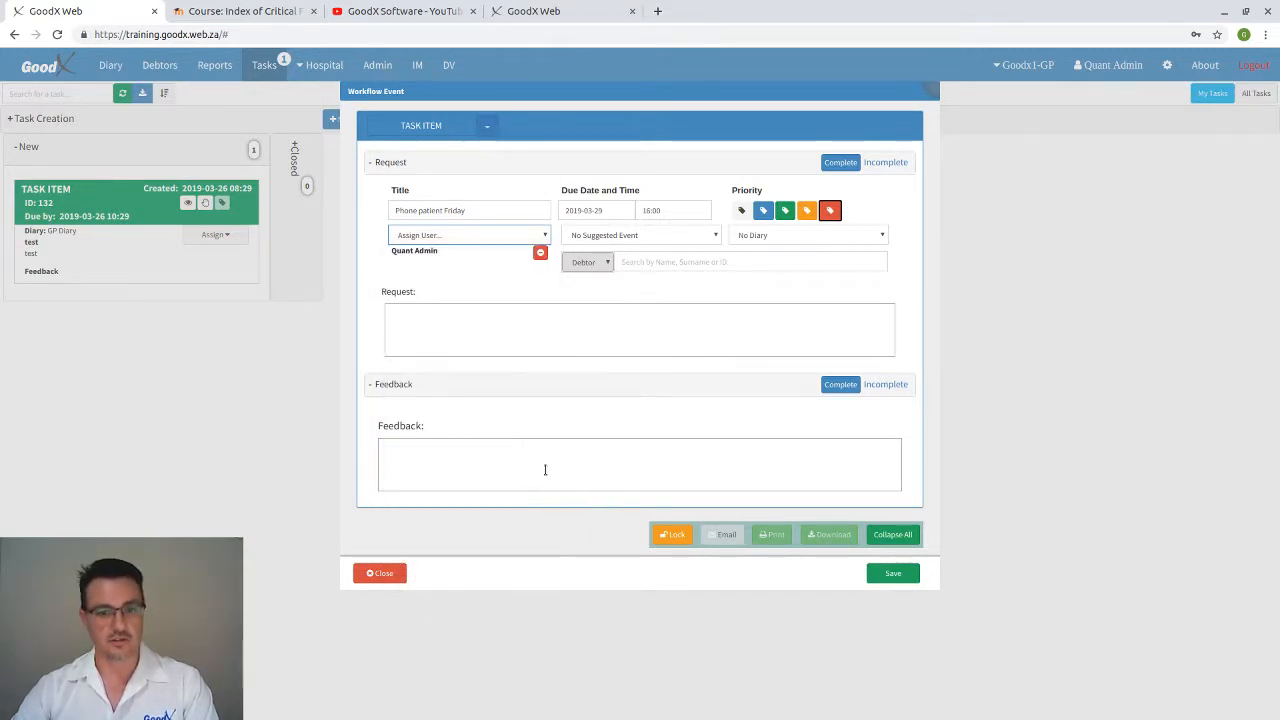
Choose NOTE as the task's suggested event and place the task in the GP Diary.
left_click(648, 236)
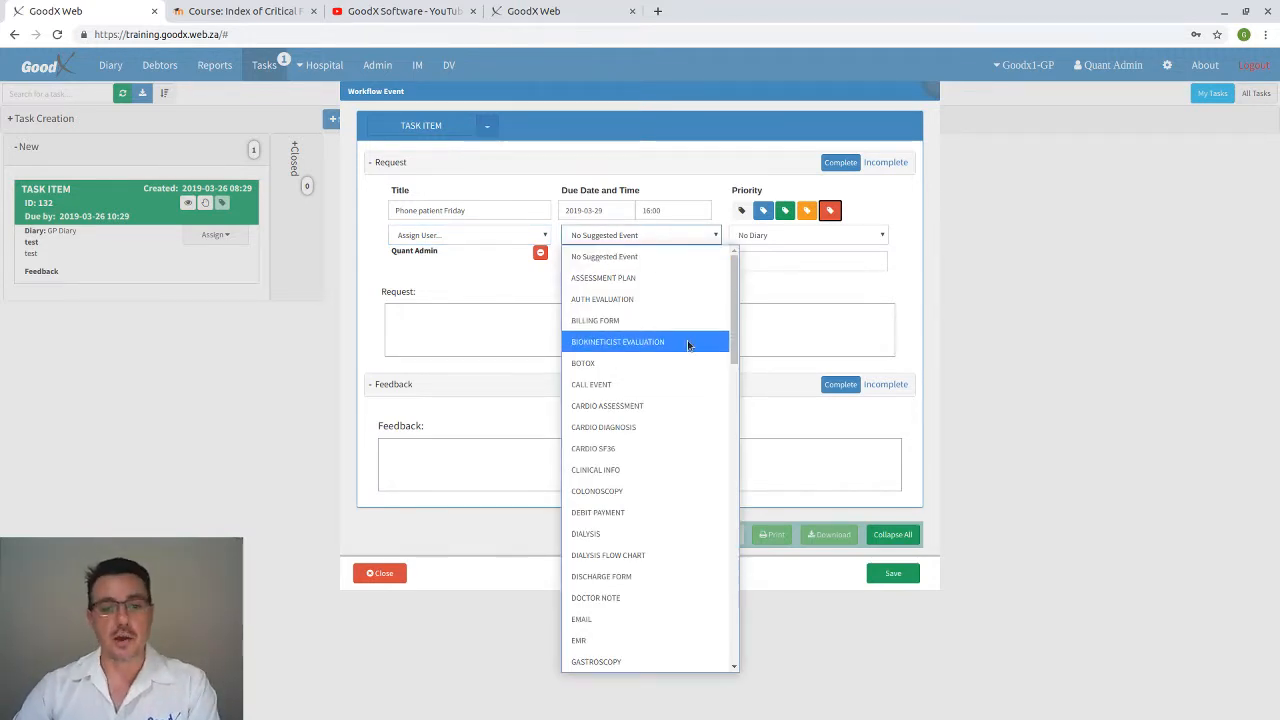
scroll(683, 345, "down", 5)
scroll(683, 345, "down", 3)
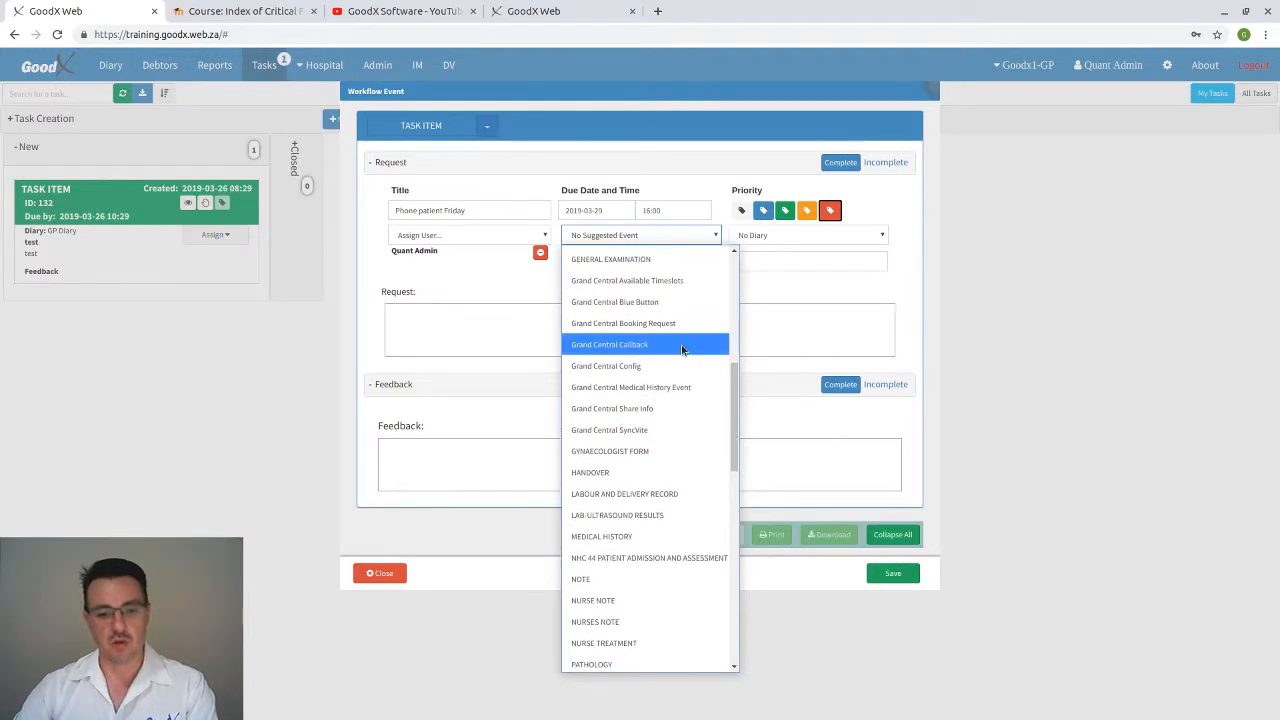
left_click(596, 580)
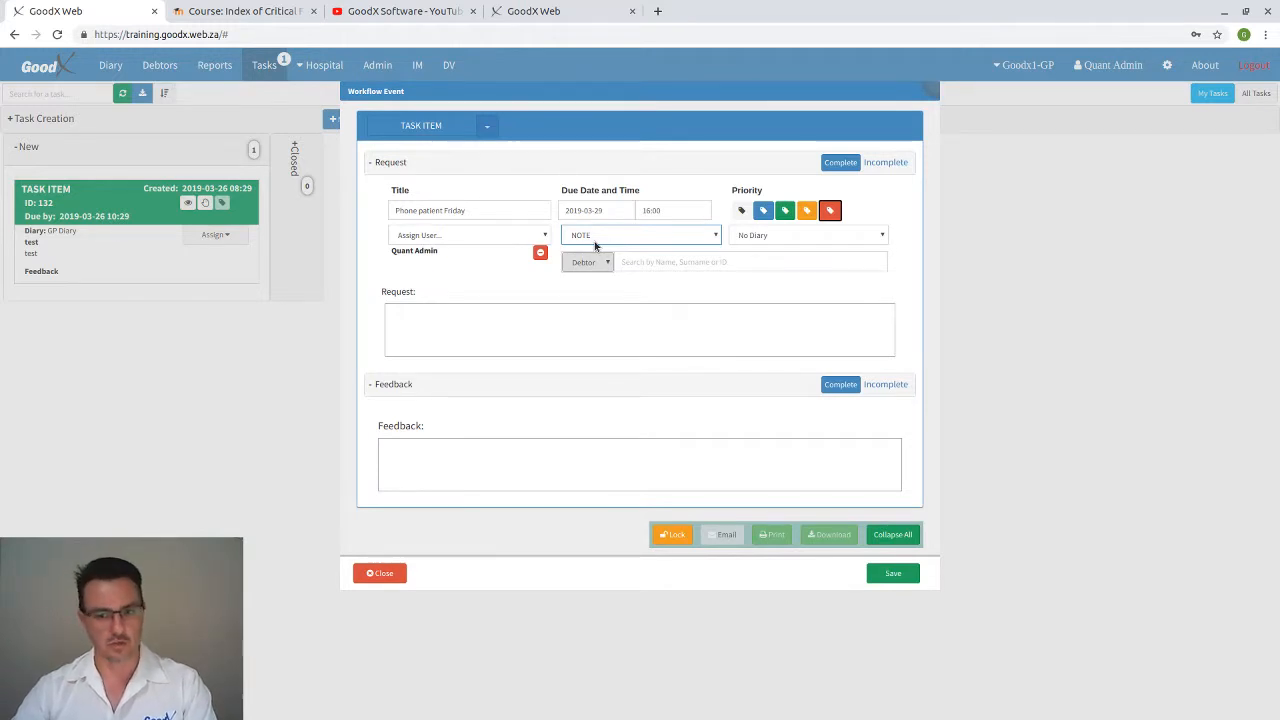
left_click(811, 240)
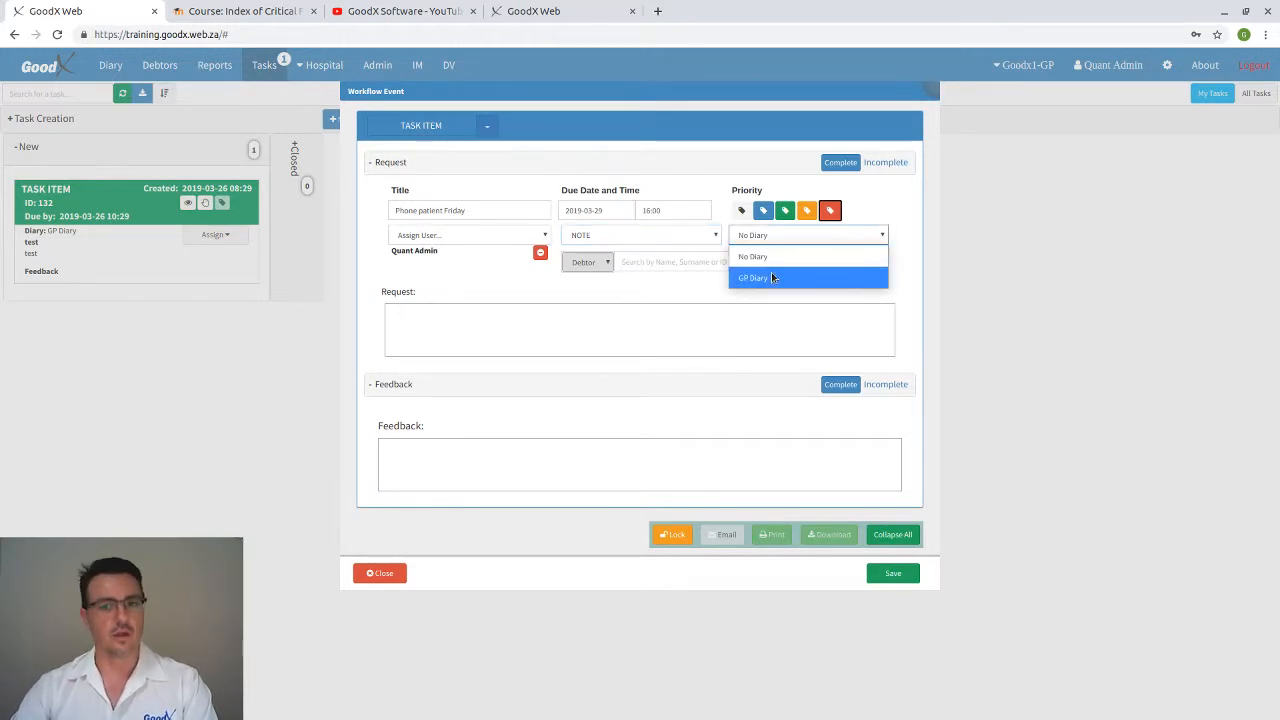
left_click(771, 277)
Search the debtors for "f" and link a matching debtor to the task.
left_click(656, 263)
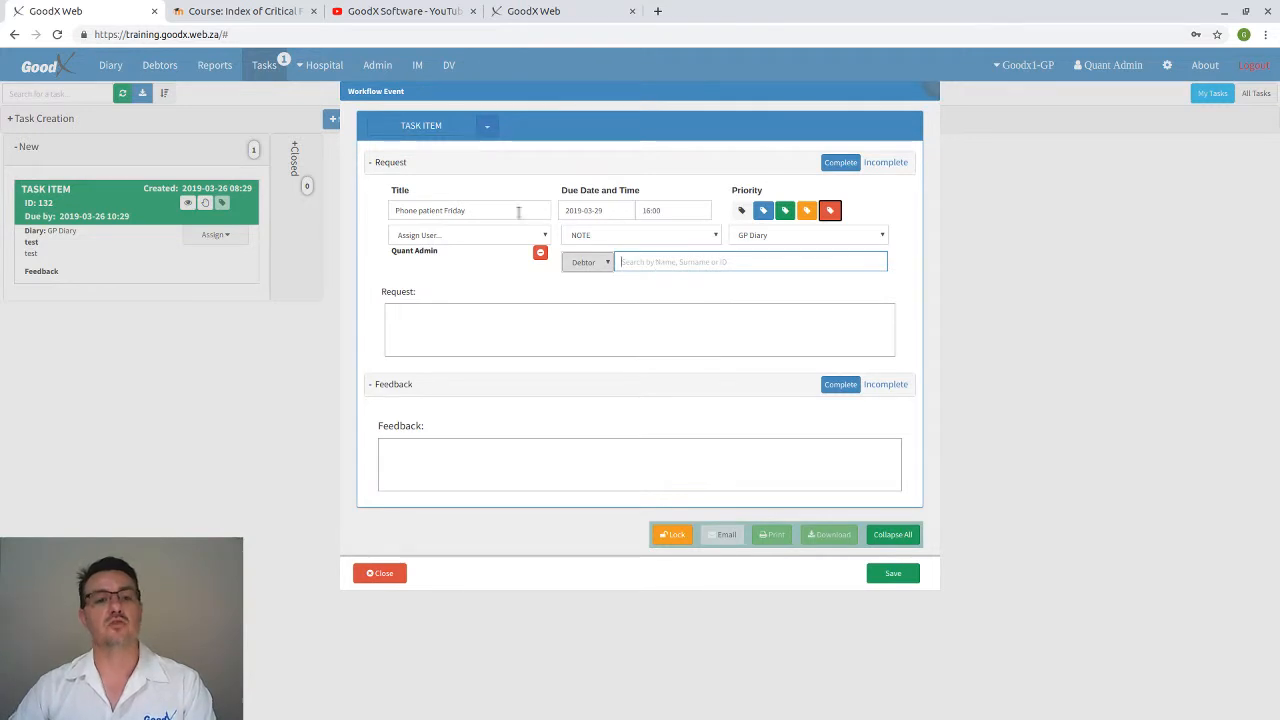
left_click(474, 214)
left_click(645, 262)
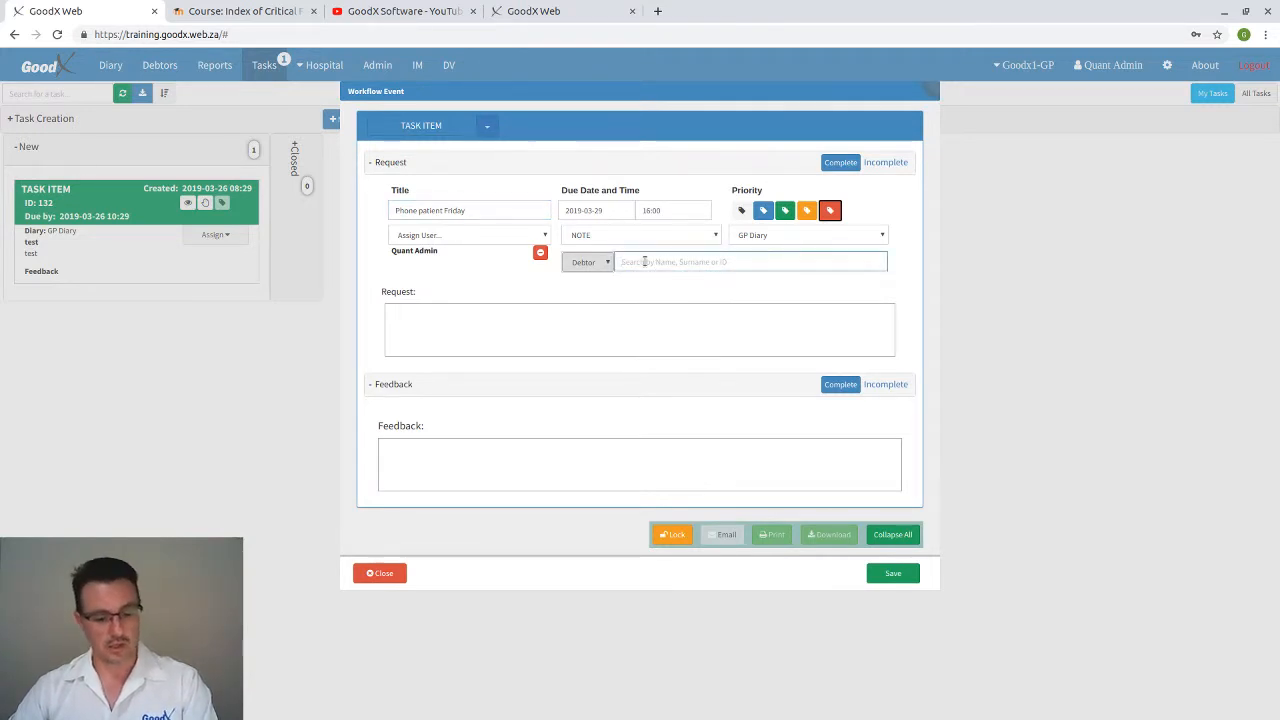
type("f")
left_click(640, 330)
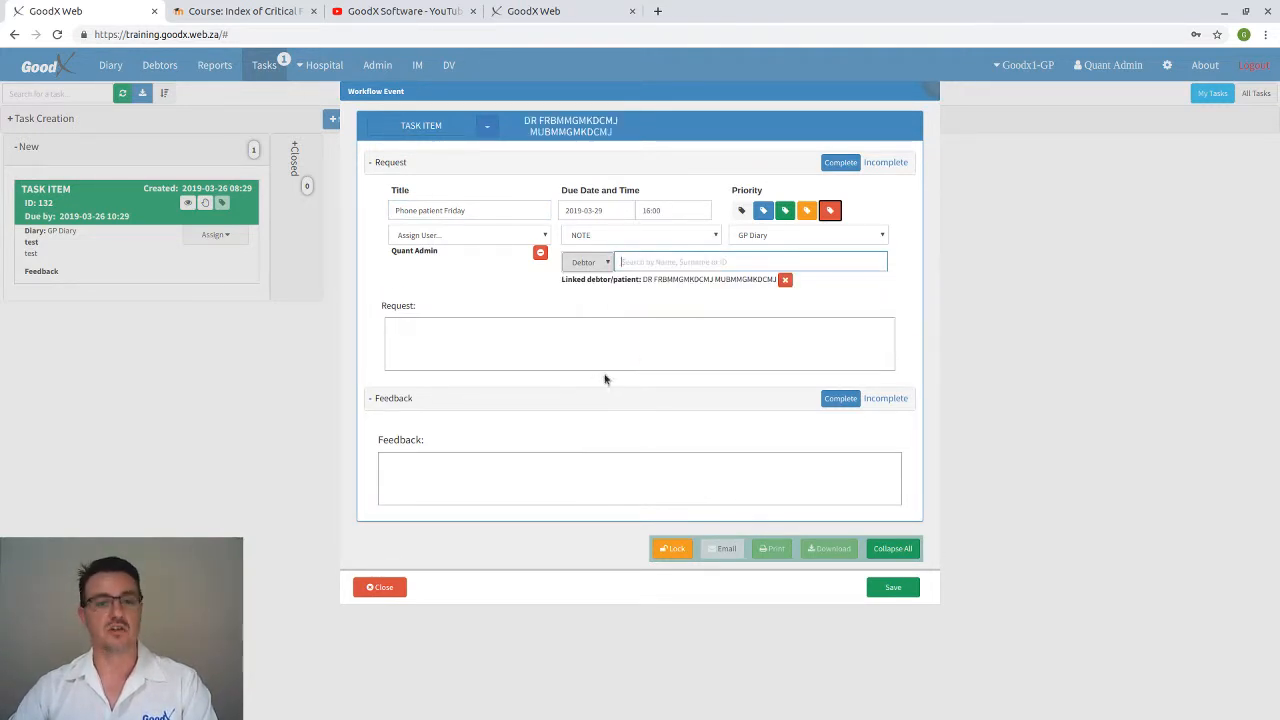
Start the request text of the task.
left_click(457, 330)
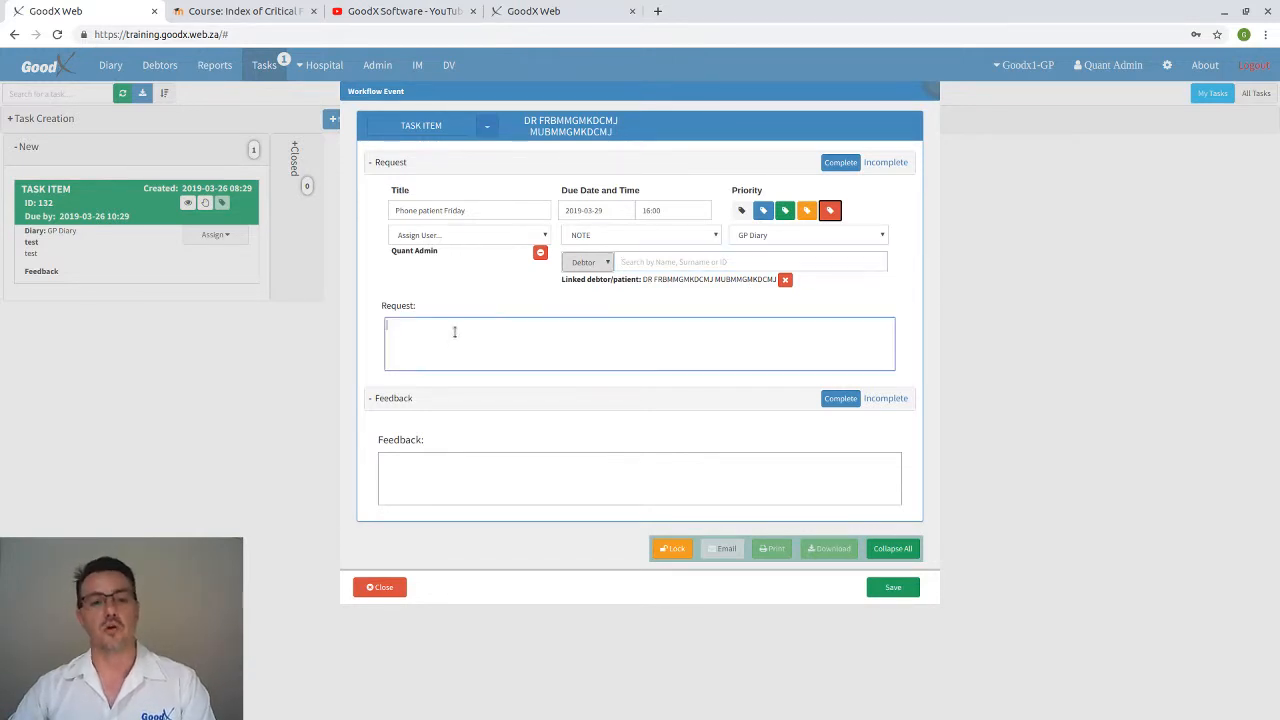
Enter "Phone patient before 16:00" as the request text of the new task.
type("Phone pa")
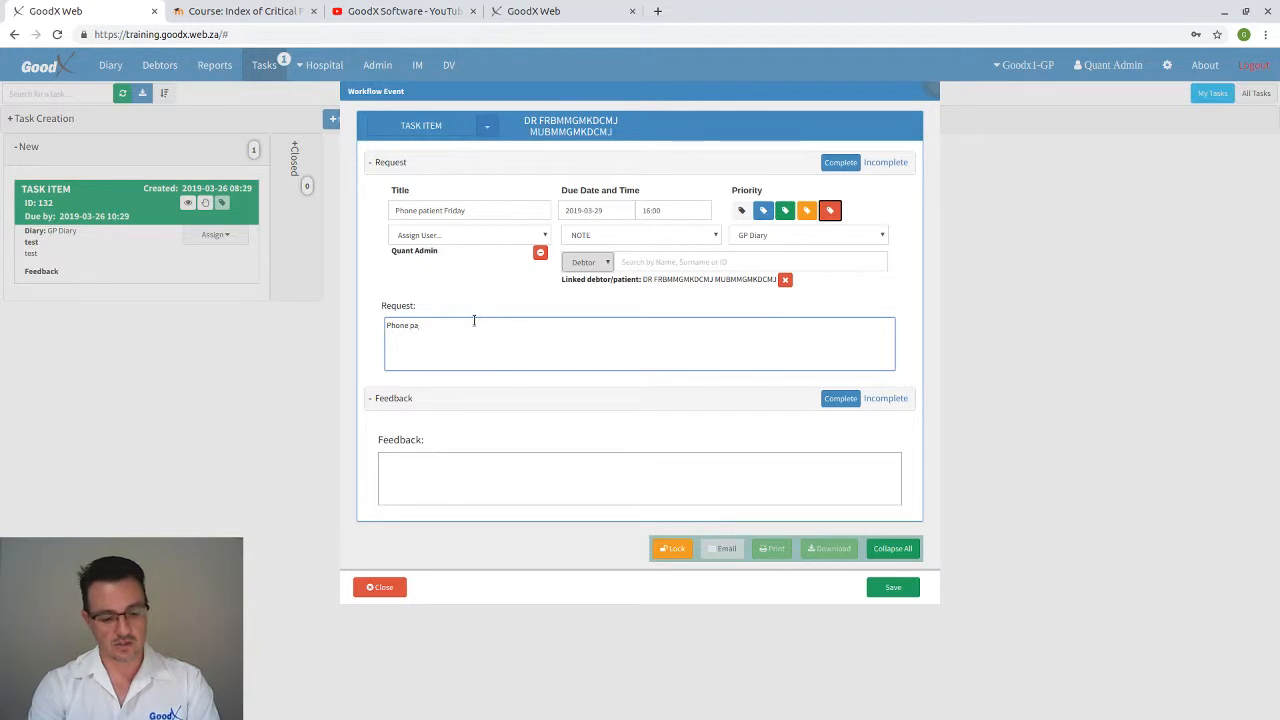
type("tient befo")
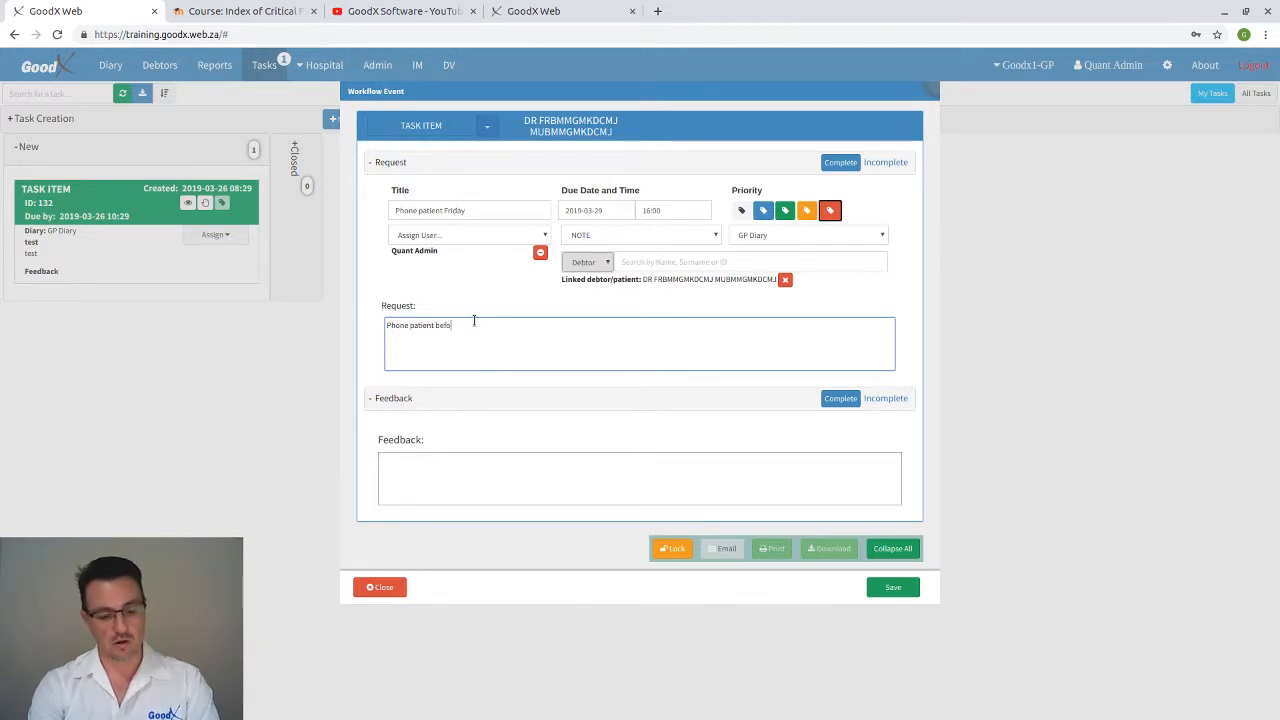
type("re 16")
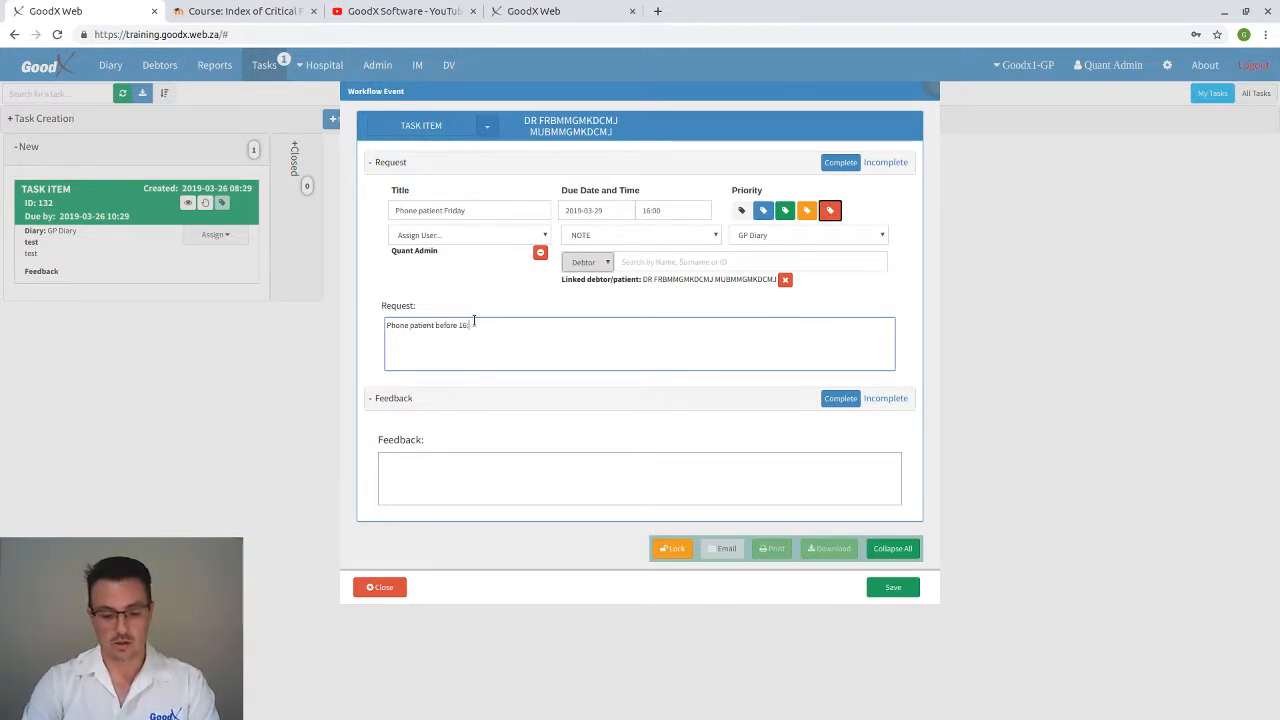
type(":00")
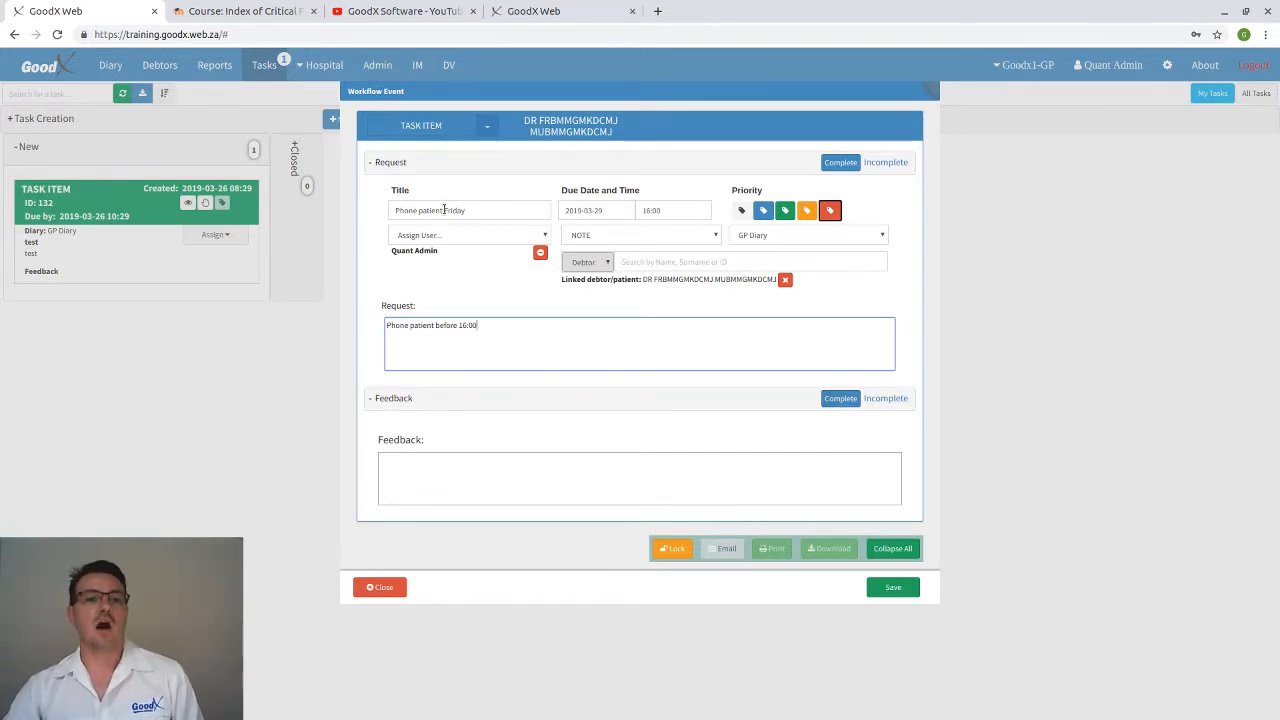
Review the task's title, assigned user, linked event type, diary and request text before completing it.
left_click_drag(466, 210, 393, 211)
left_click(488, 210)
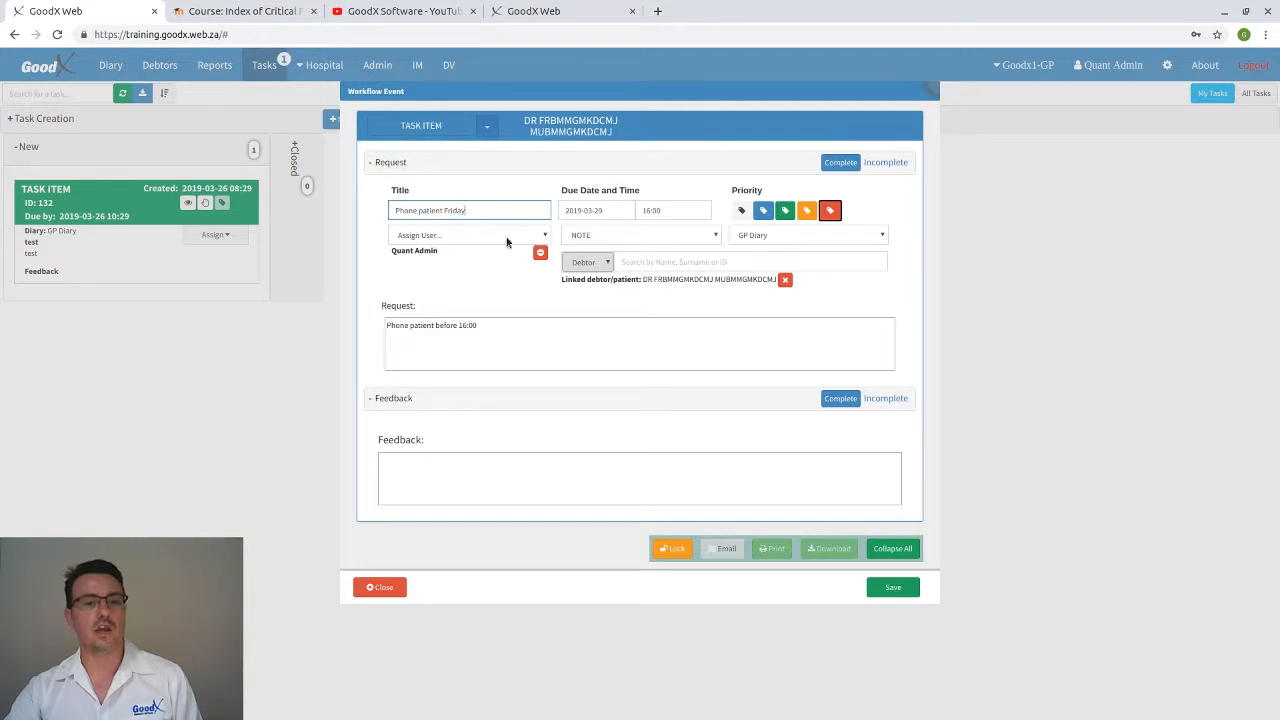
left_click_drag(445, 252, 416, 254)
left_click(620, 236)
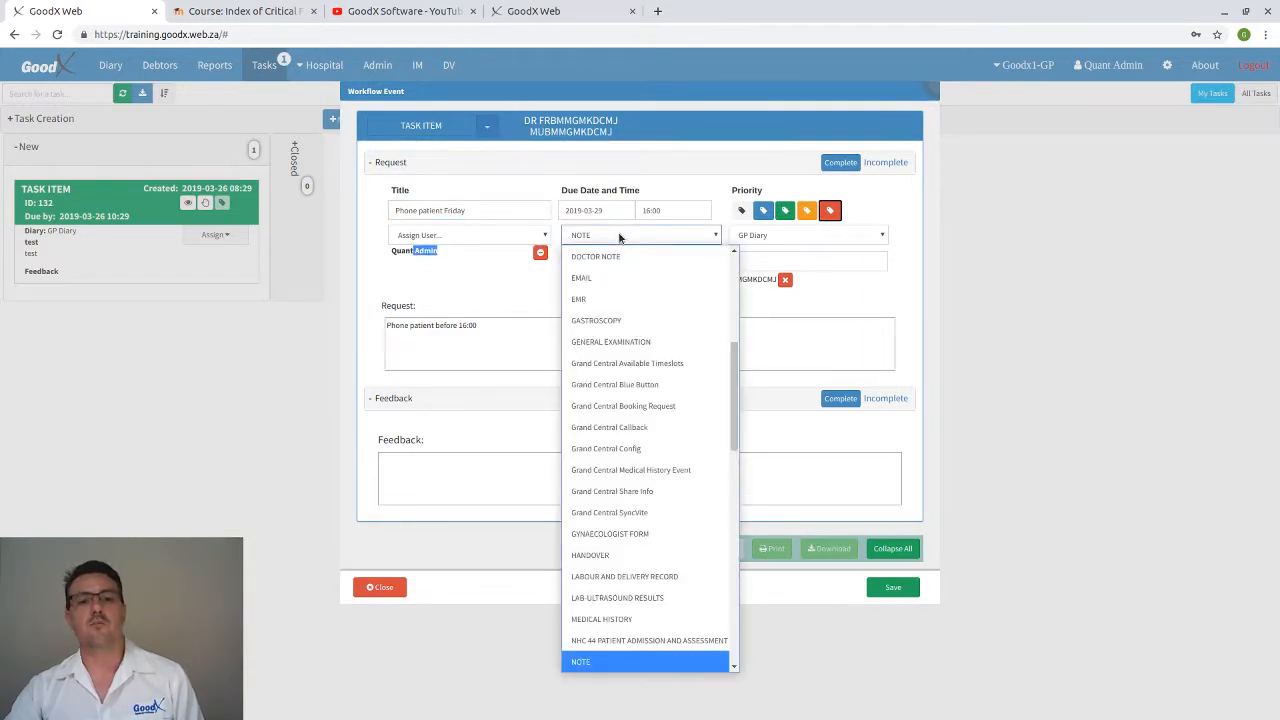
left_click(620, 237)
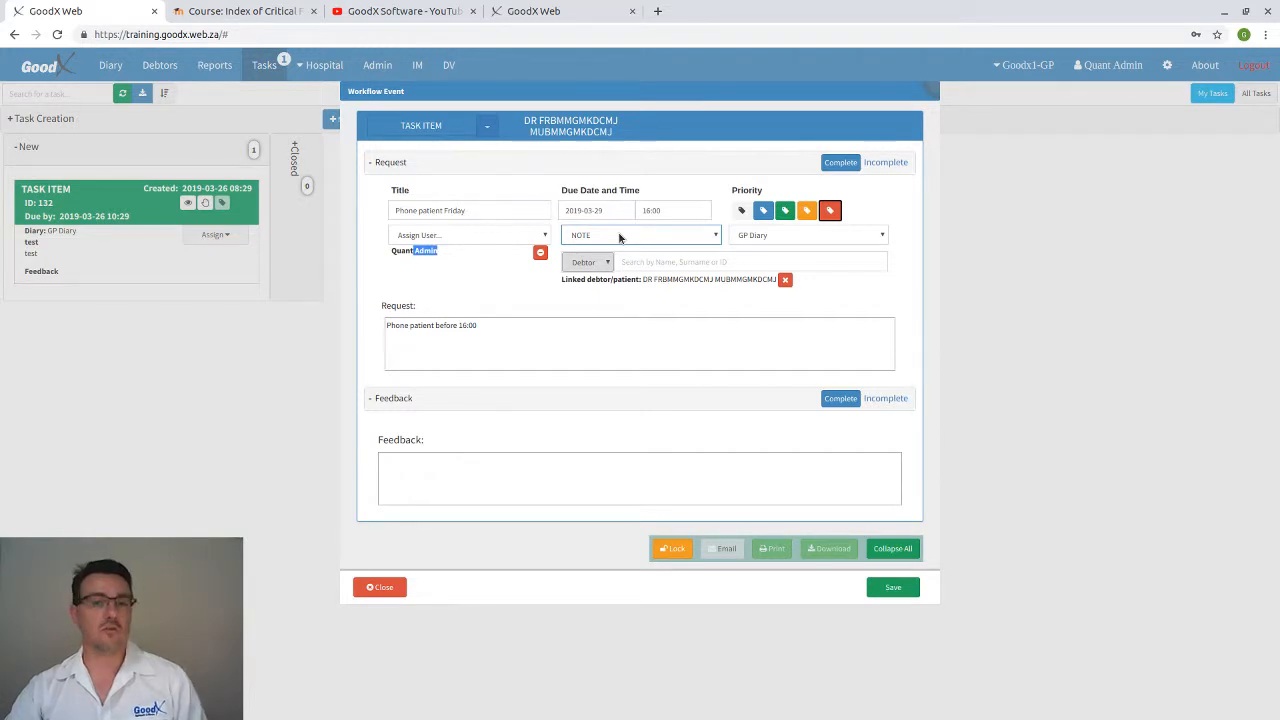
left_click(796, 242)
left_click(795, 241)
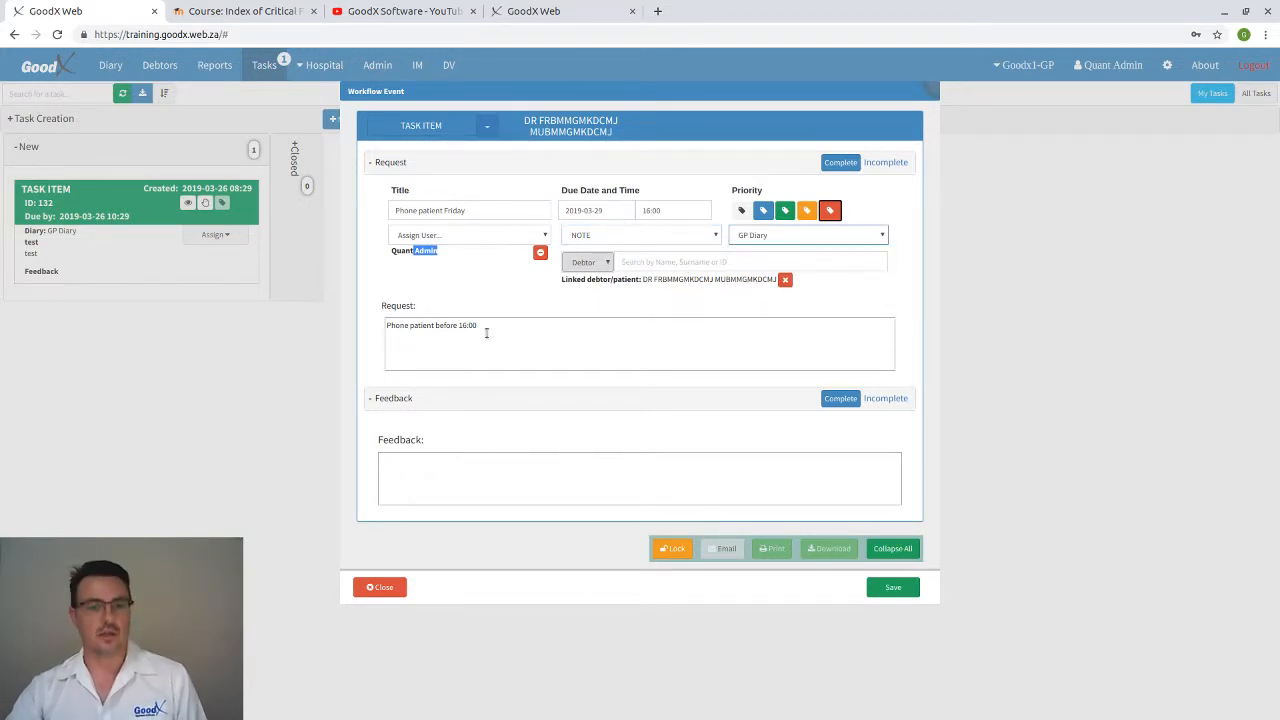
left_click_drag(486, 331, 371, 320)
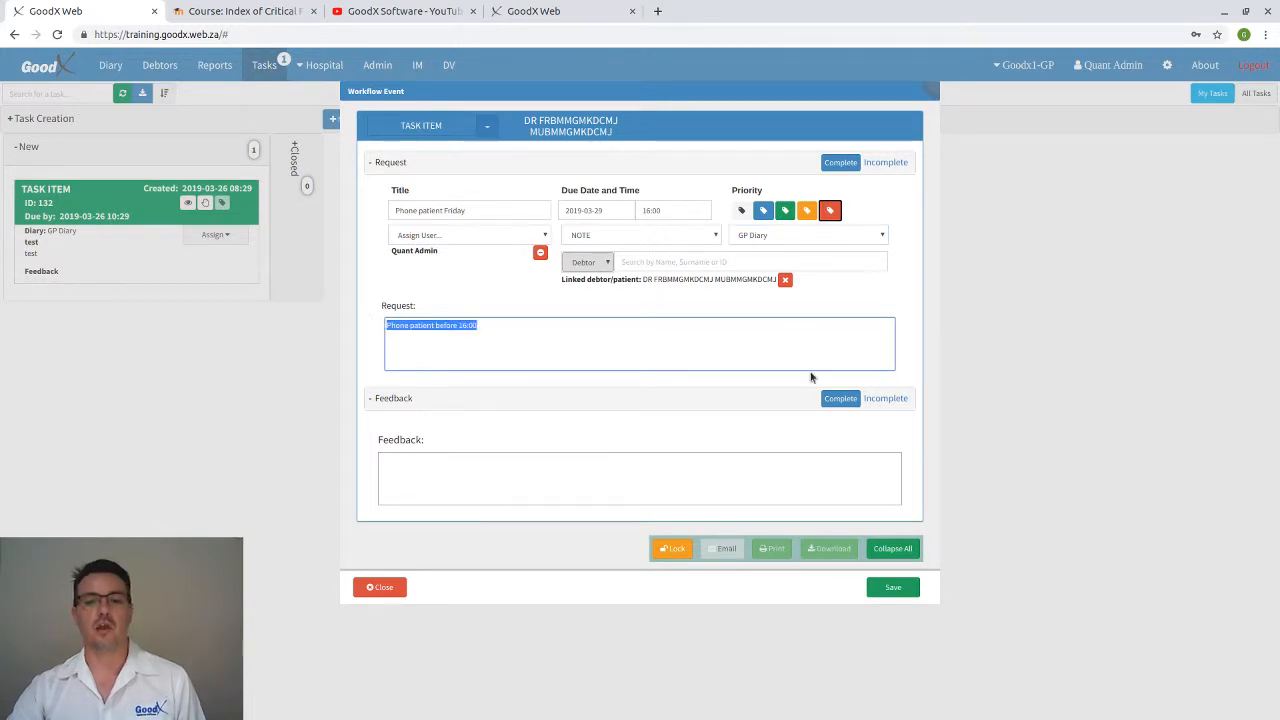
Mark the task's Request and Feedback sections as complete and exit the workflow event.
left_click(839, 399)
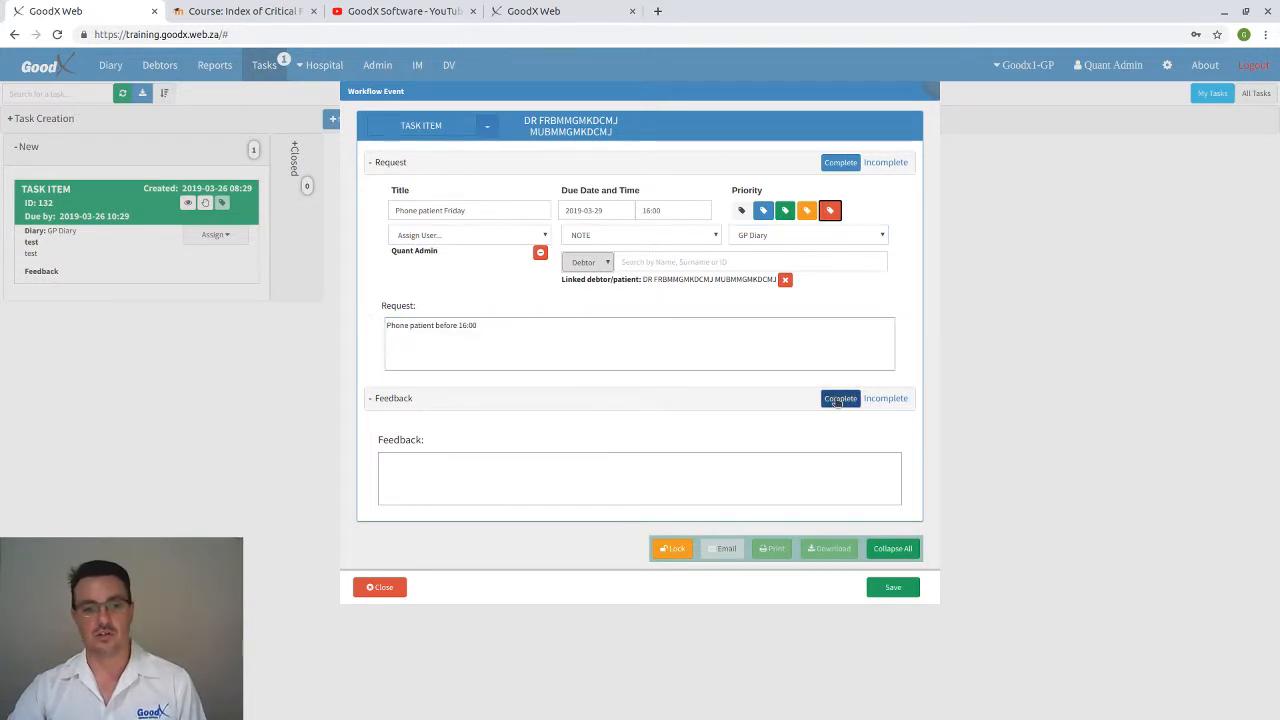
left_click(840, 163)
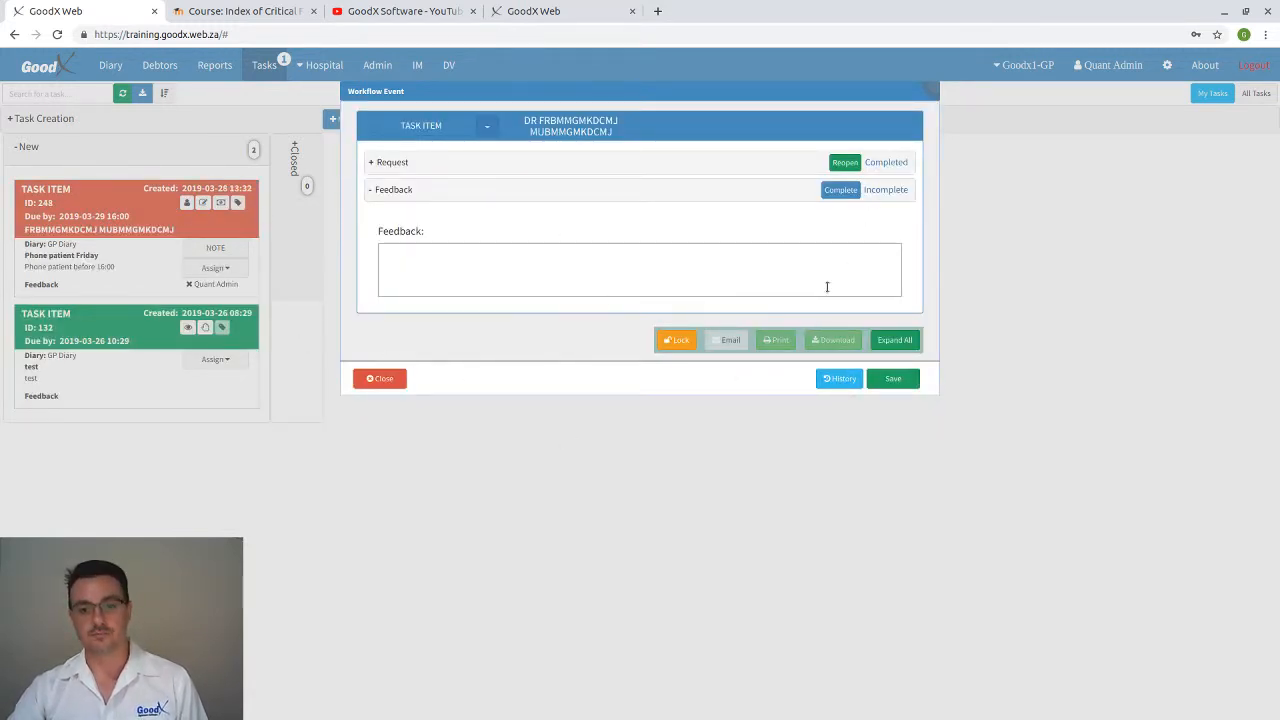
left_click(841, 190)
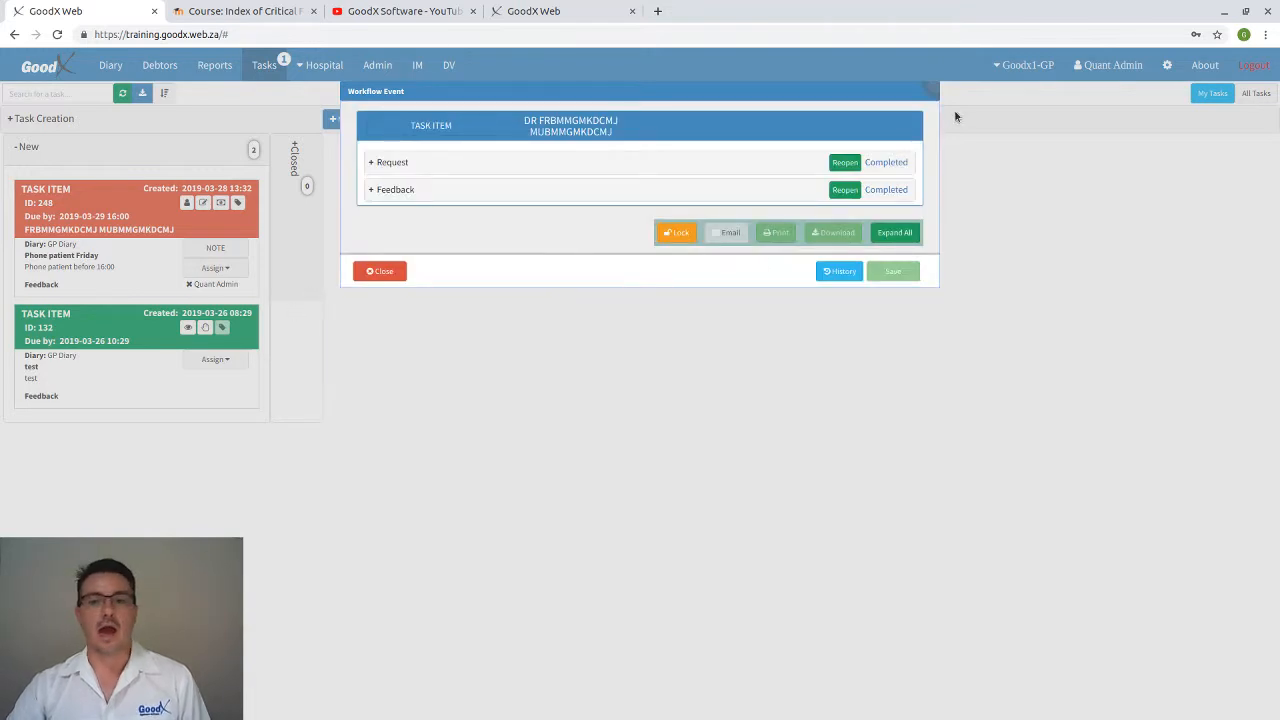
left_click(392, 273)
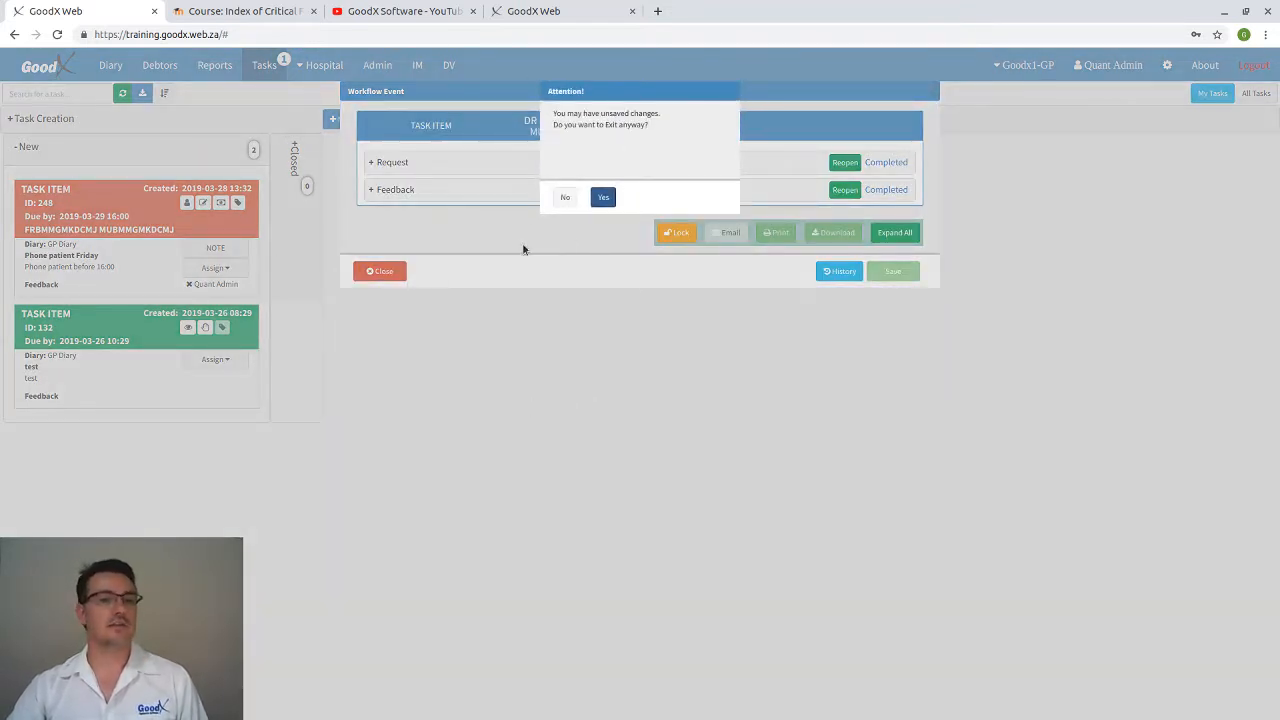
left_click(604, 198)
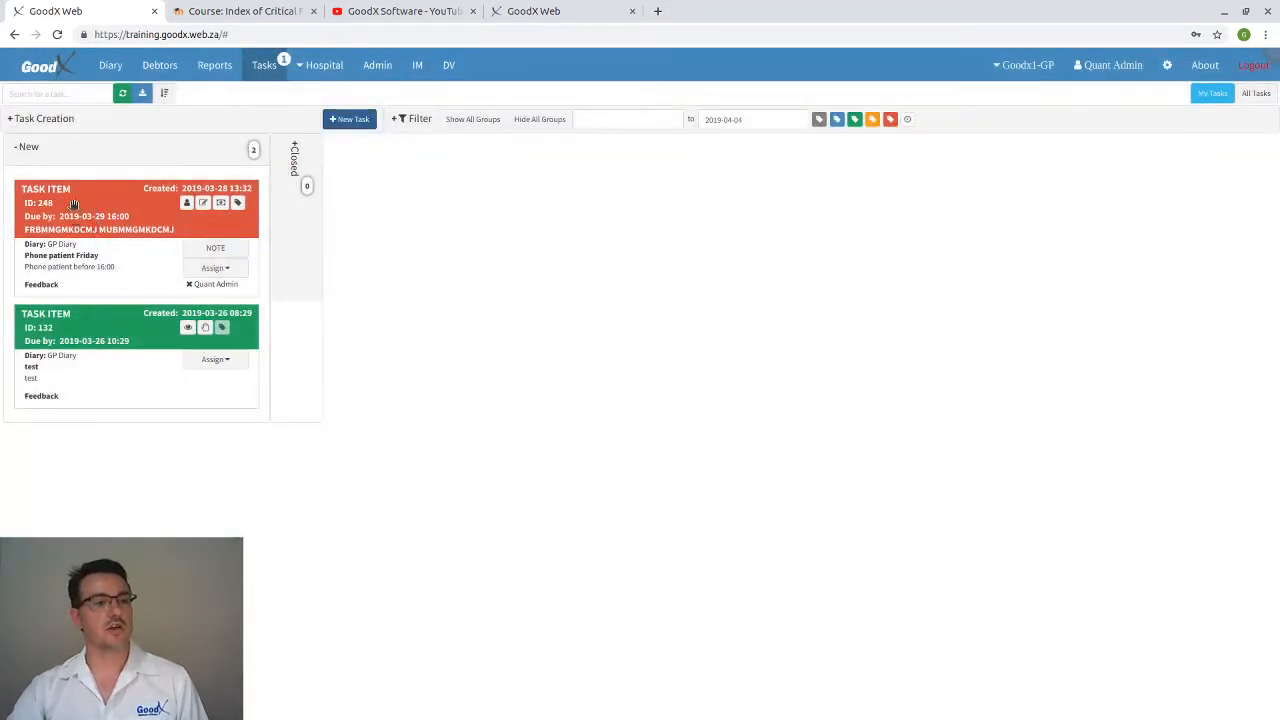
Show the diary for Fri 29th Mar 2019 and select the task to phone the patient before 16:00.
left_click(110, 65)
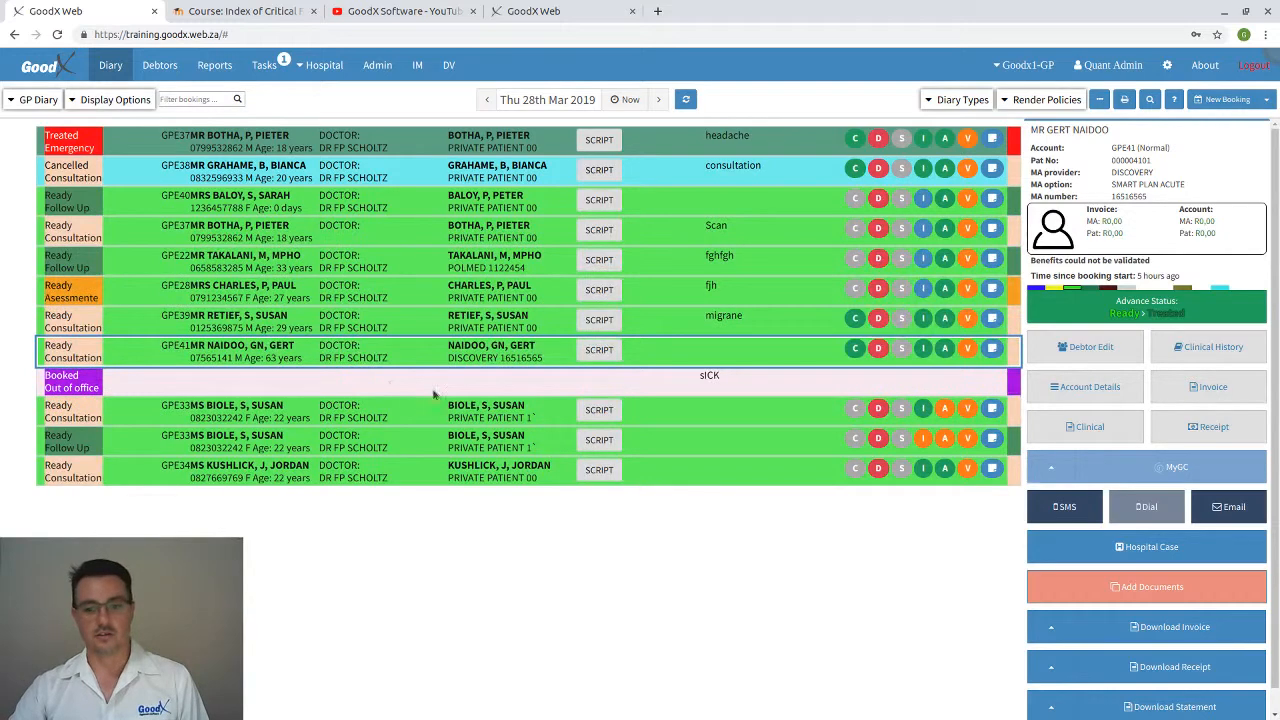
left_click(658, 100)
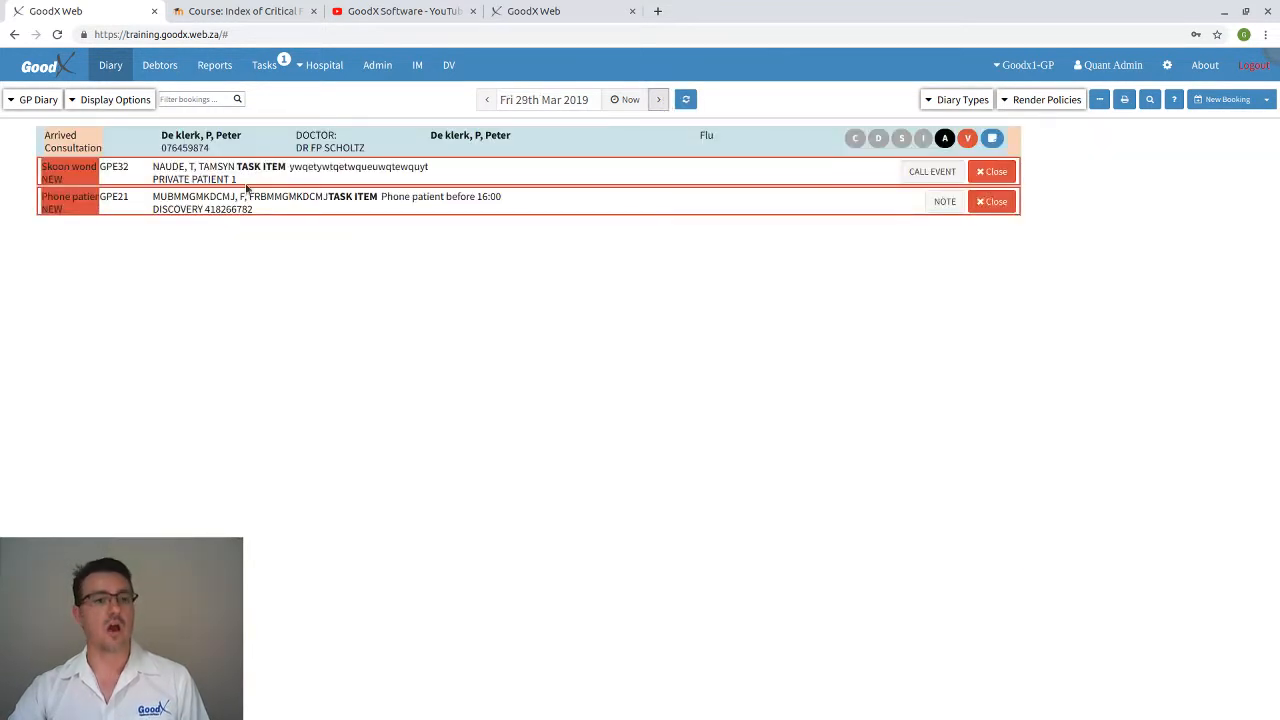
left_click(406, 204)
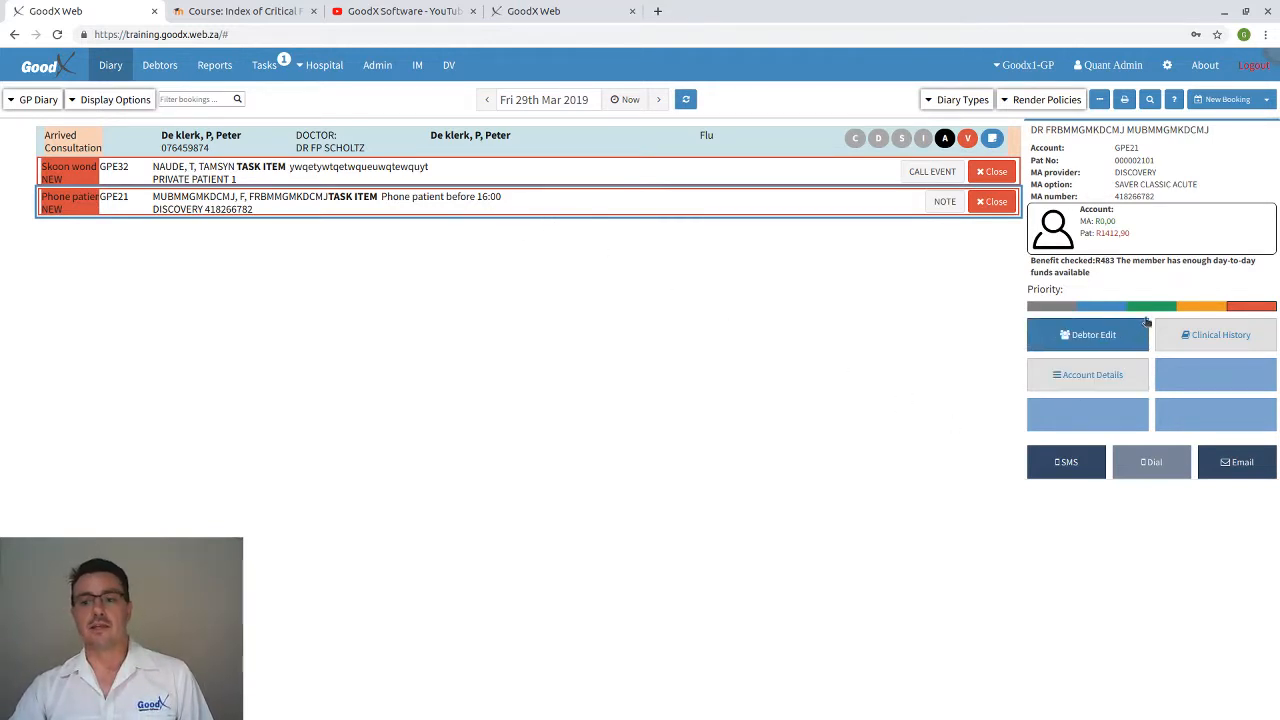
Add the note "Dis speak to , made payment" to the selected phone-patient task and save it.
left_click(943, 203)
left_click(478, 210)
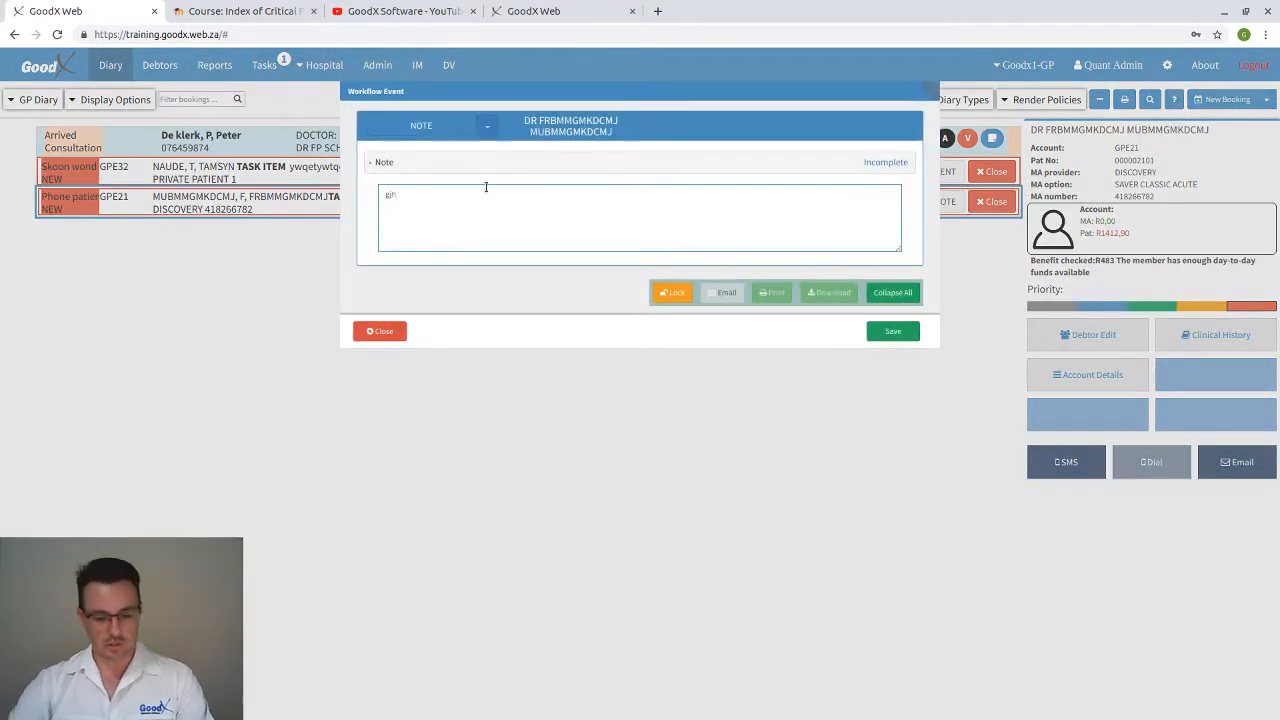
type("Dis speak")
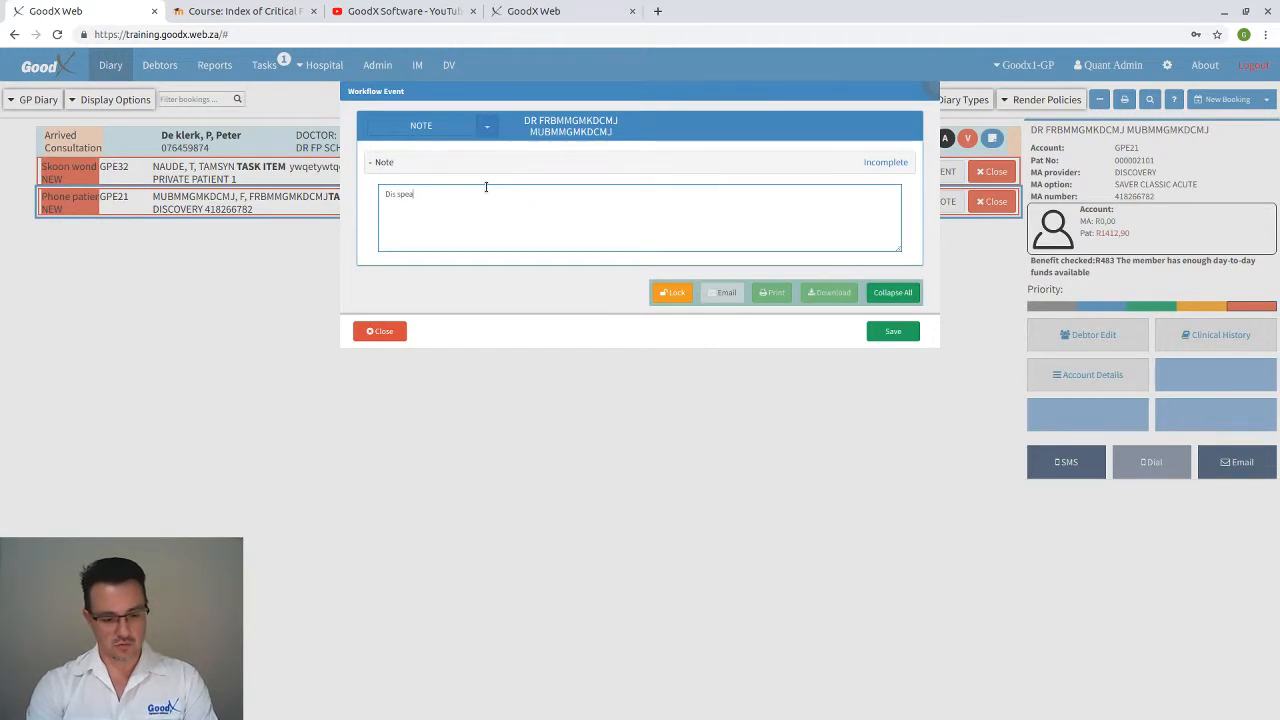
type(" to")
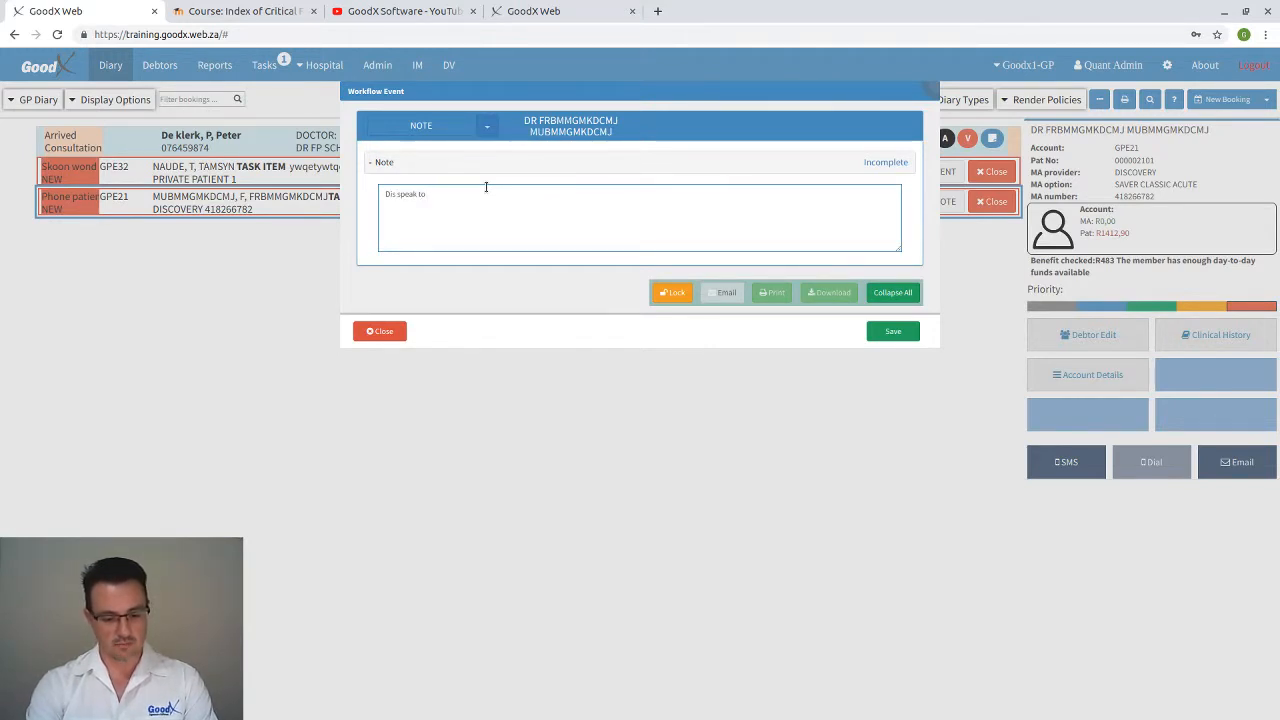
type(" , made pa")
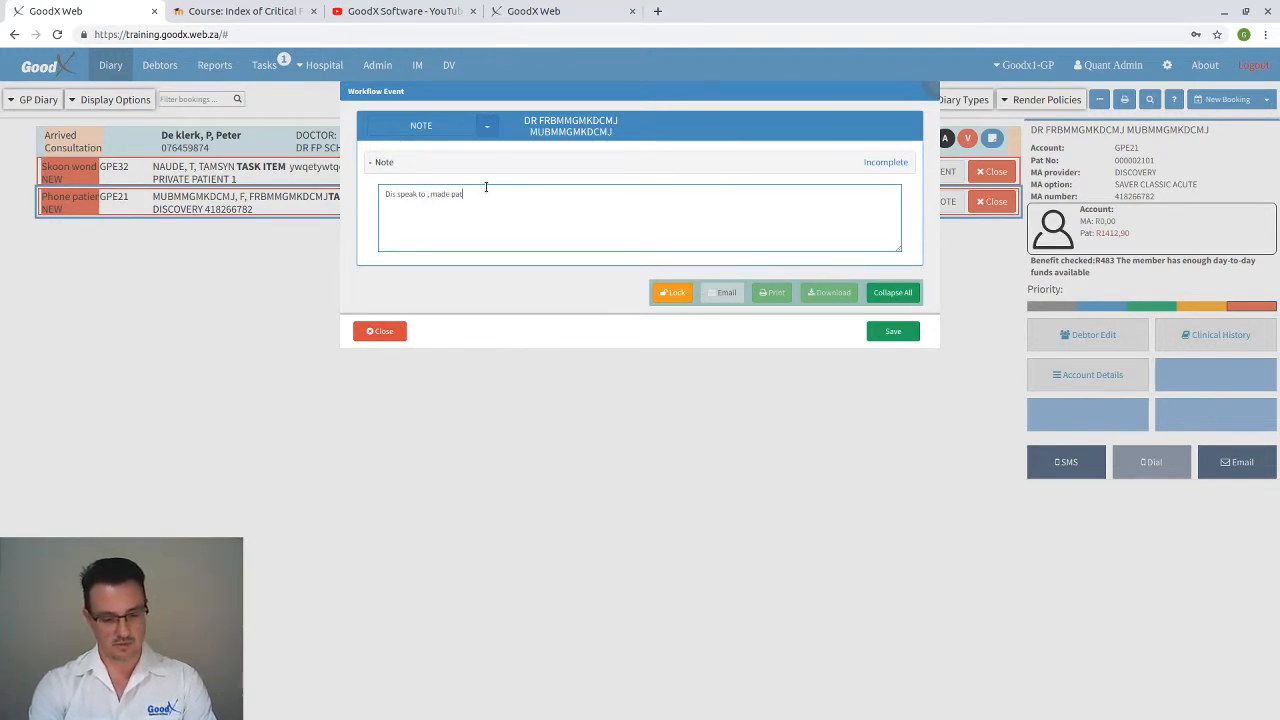
type("yment")
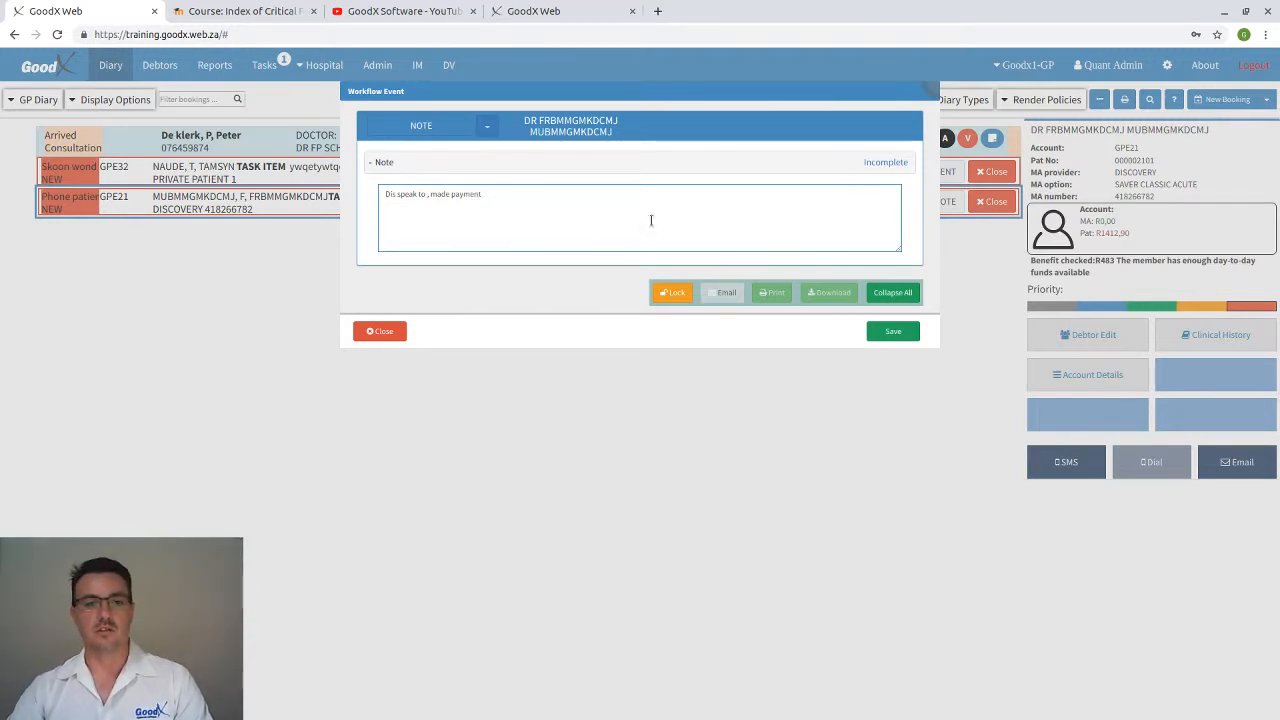
left_click(875, 334)
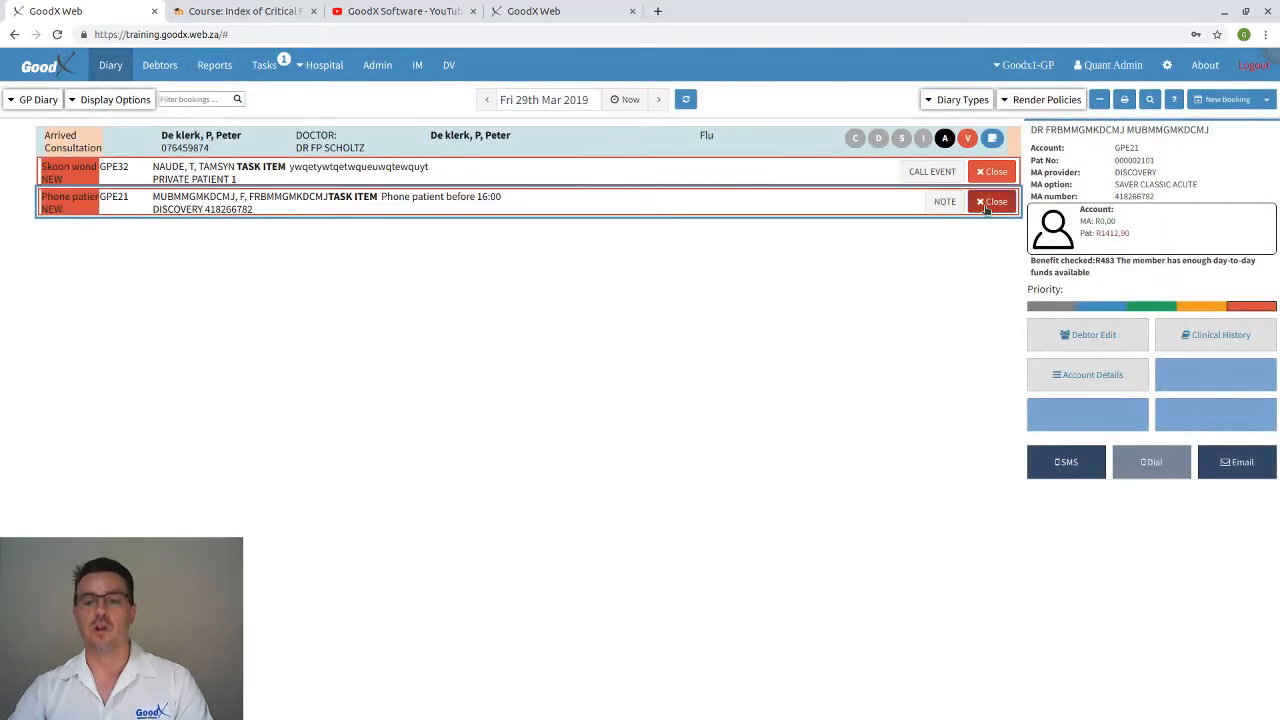
Close the phone-patient task in the diary and expand the Closed group on the task board.
left_click(986, 204)
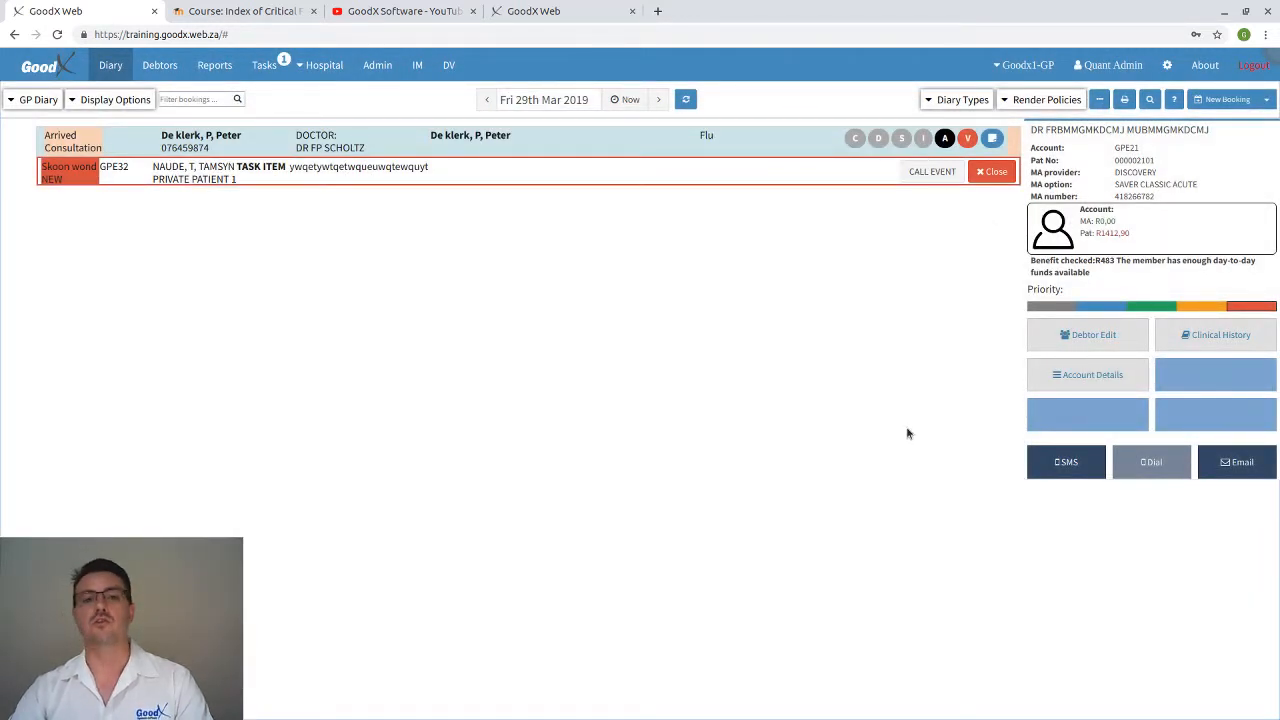
left_click(262, 66)
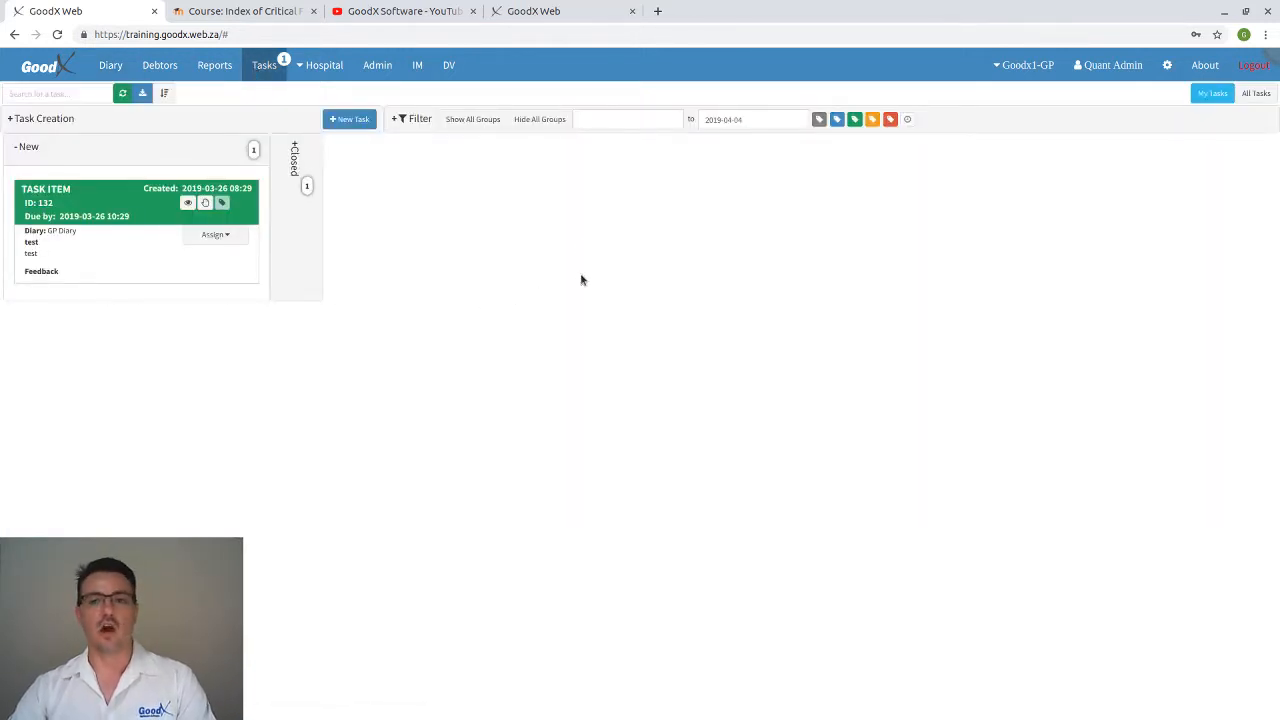
left_click(295, 156)
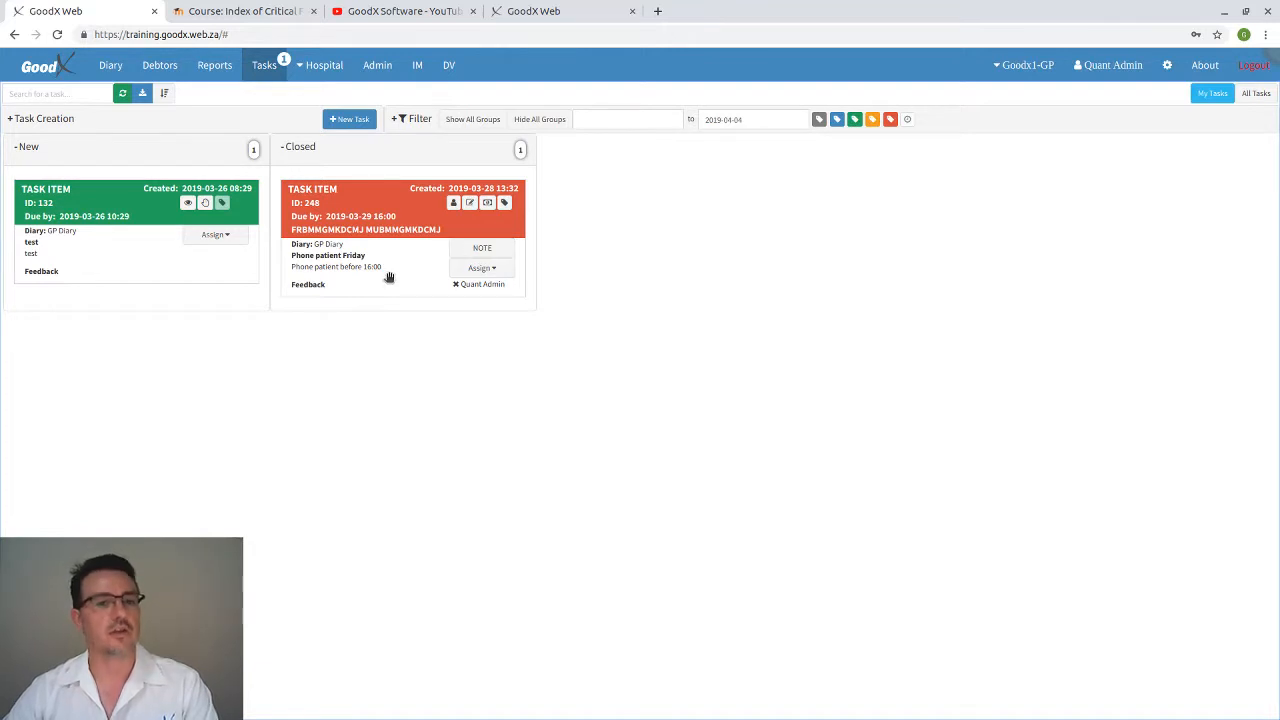
left_click(111, 65)
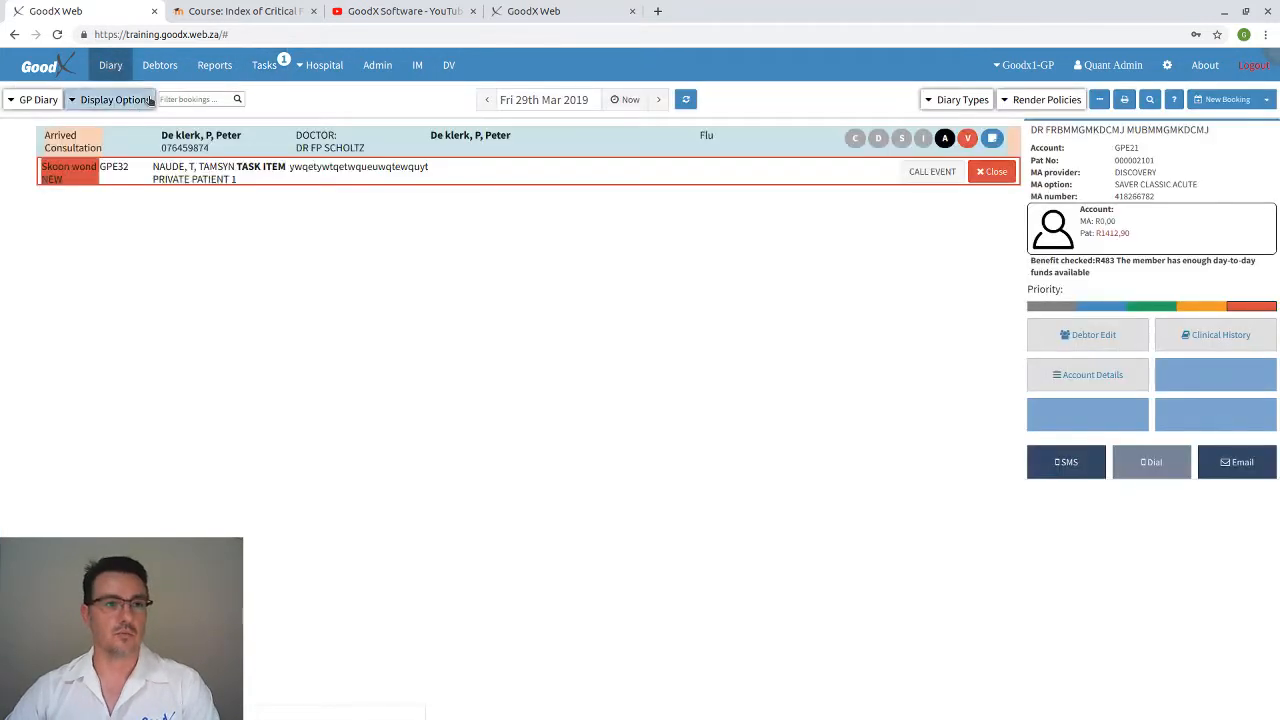
left_click(265, 67)
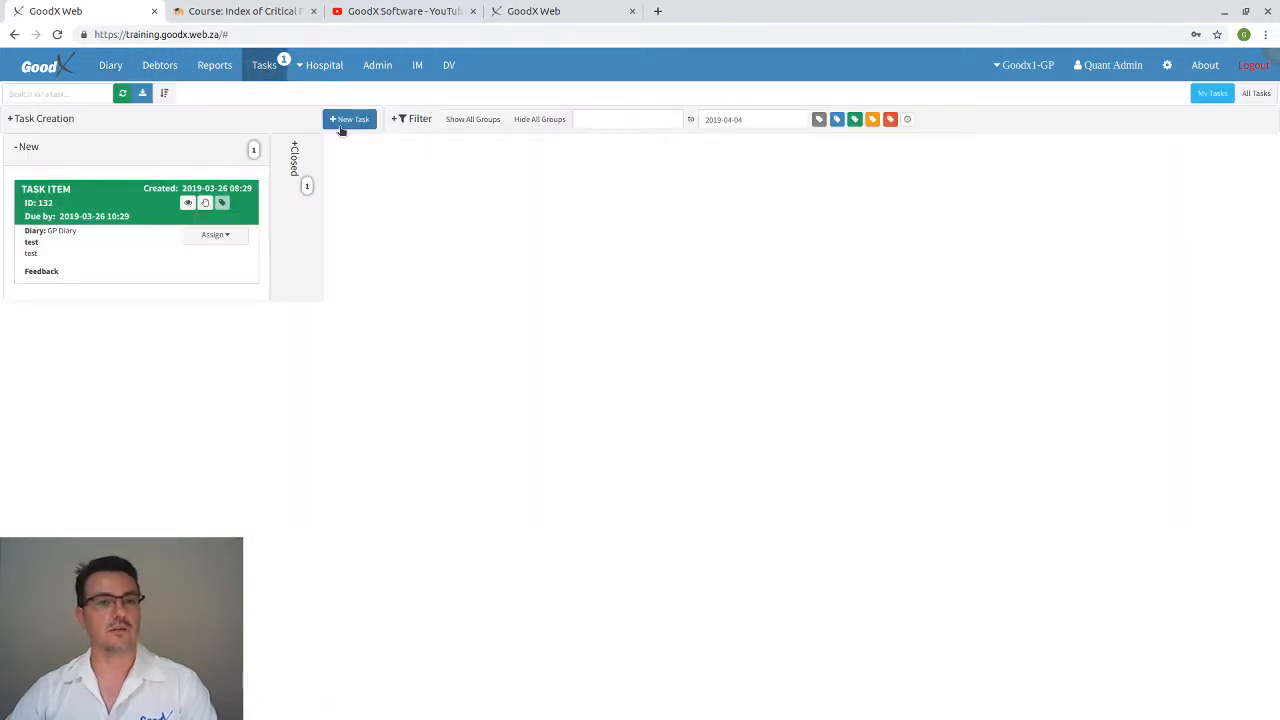
left_click(111, 66)
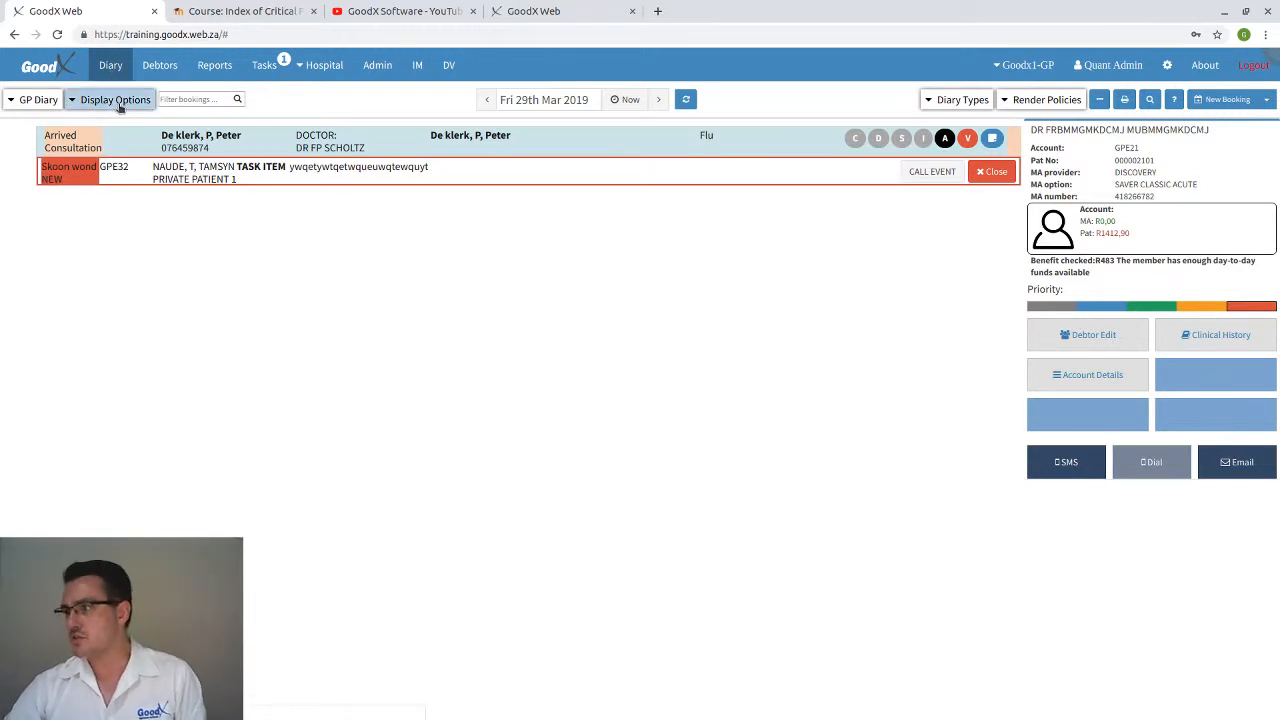
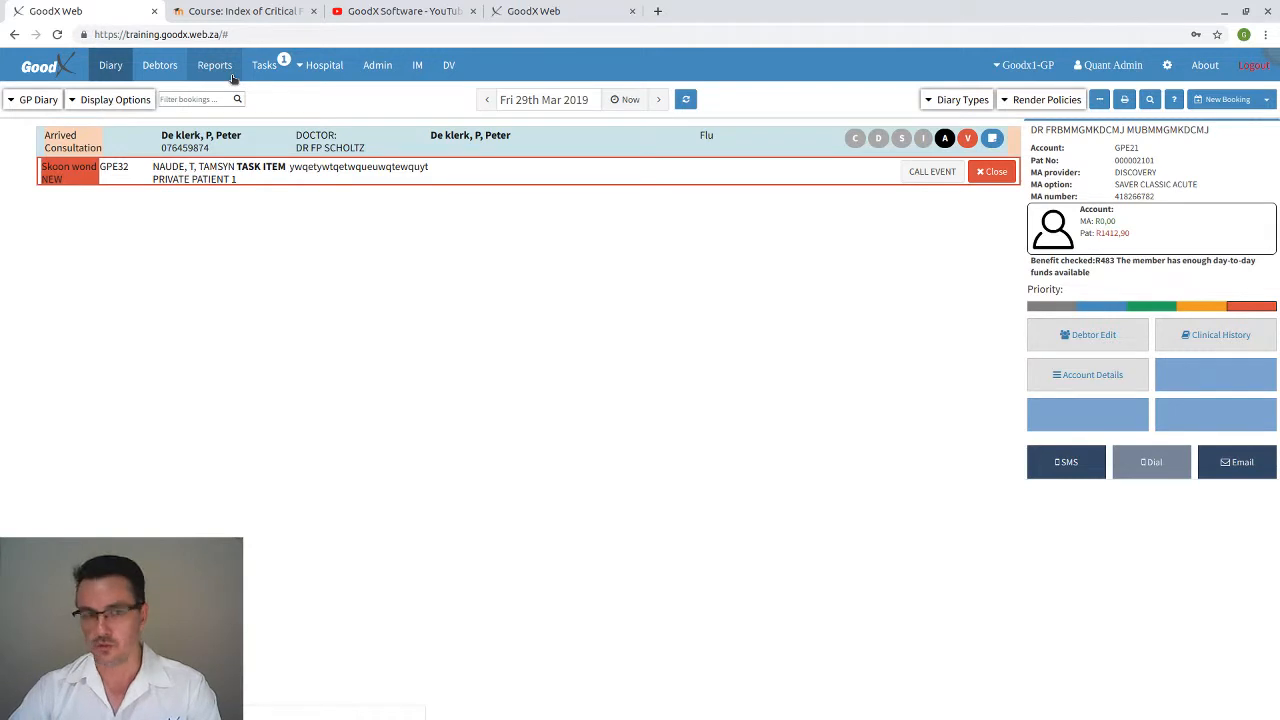
Examine the Switch History in the administration area, including its date filters and claim submission columns.
left_click(377, 65)
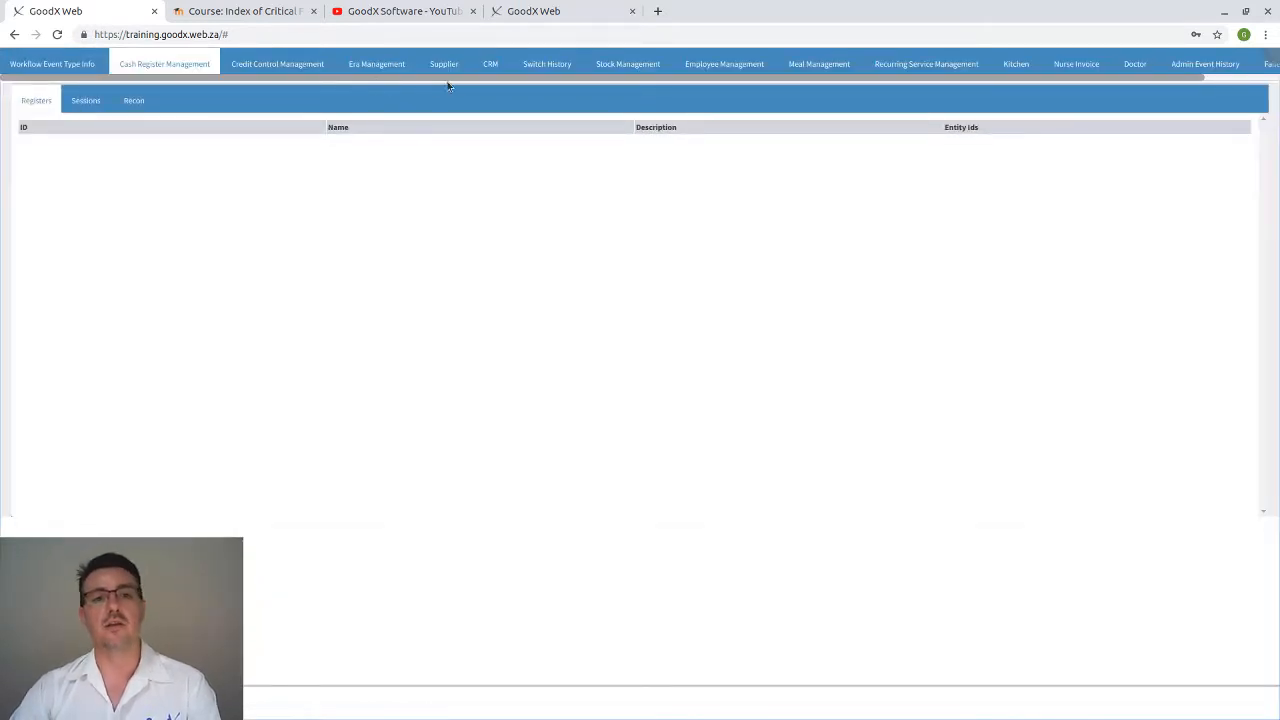
left_click(549, 65)
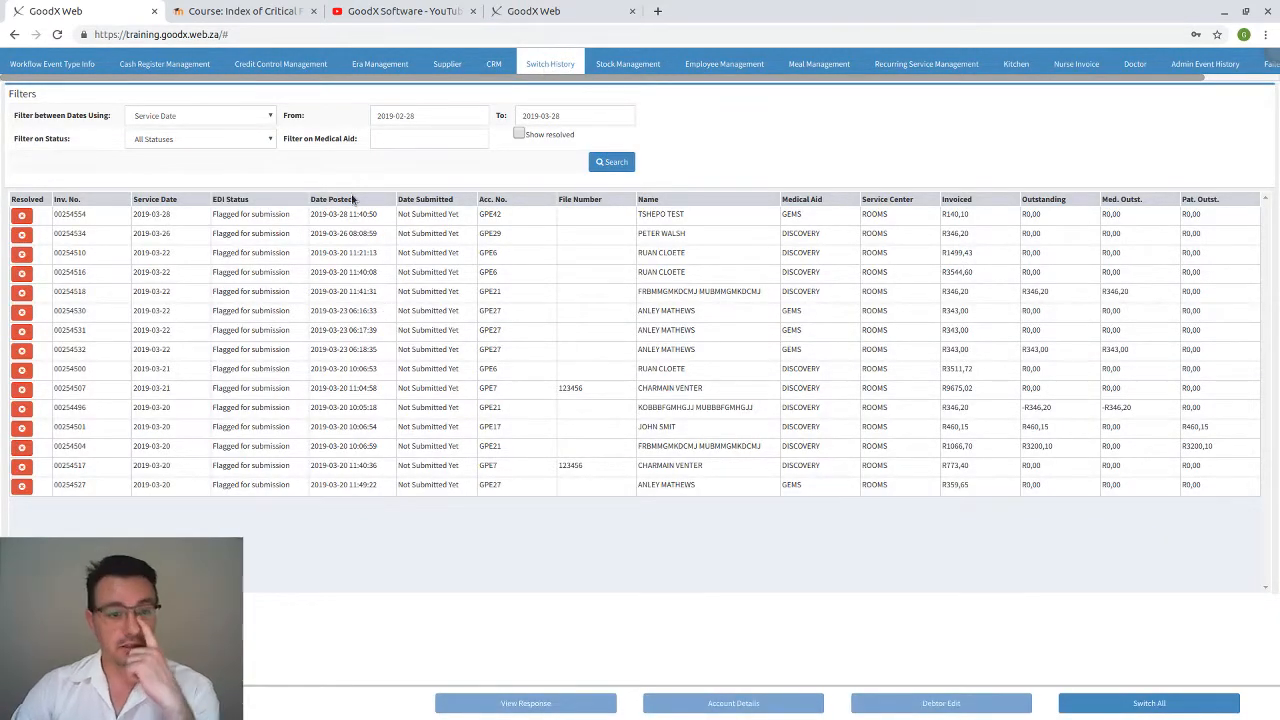
left_click_drag(352, 201, 355, 192)
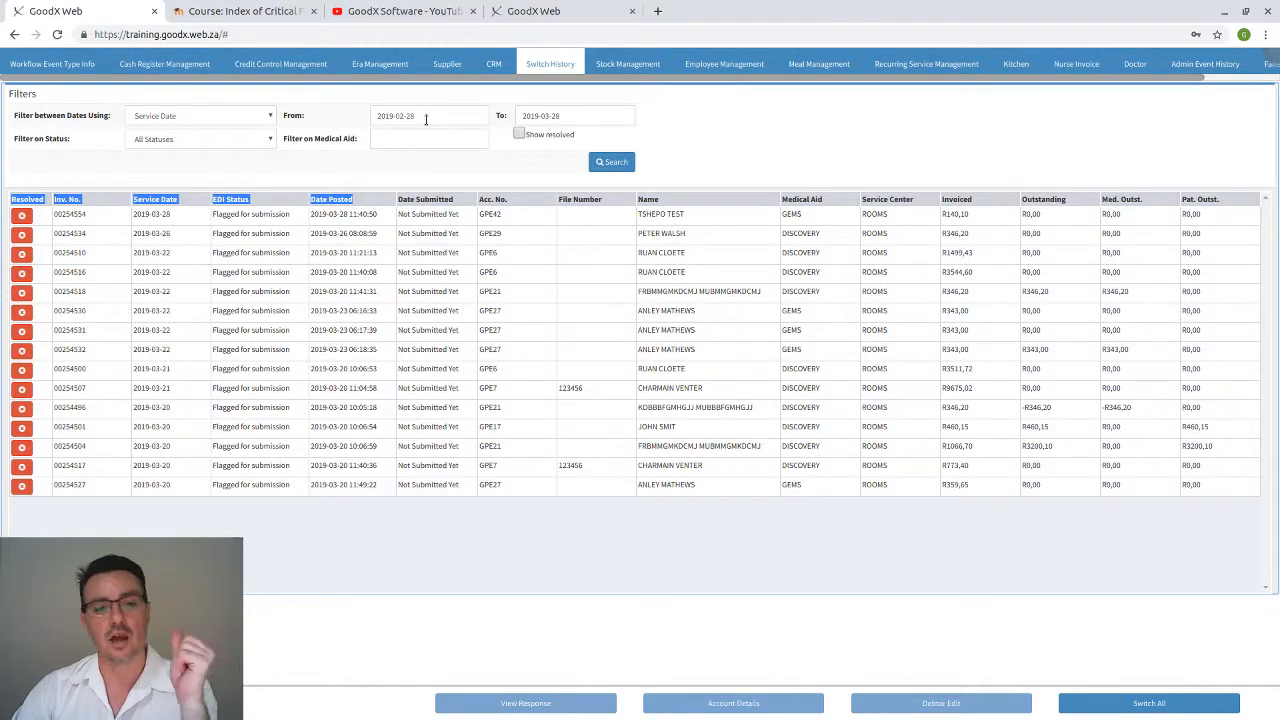
left_click(703, 203)
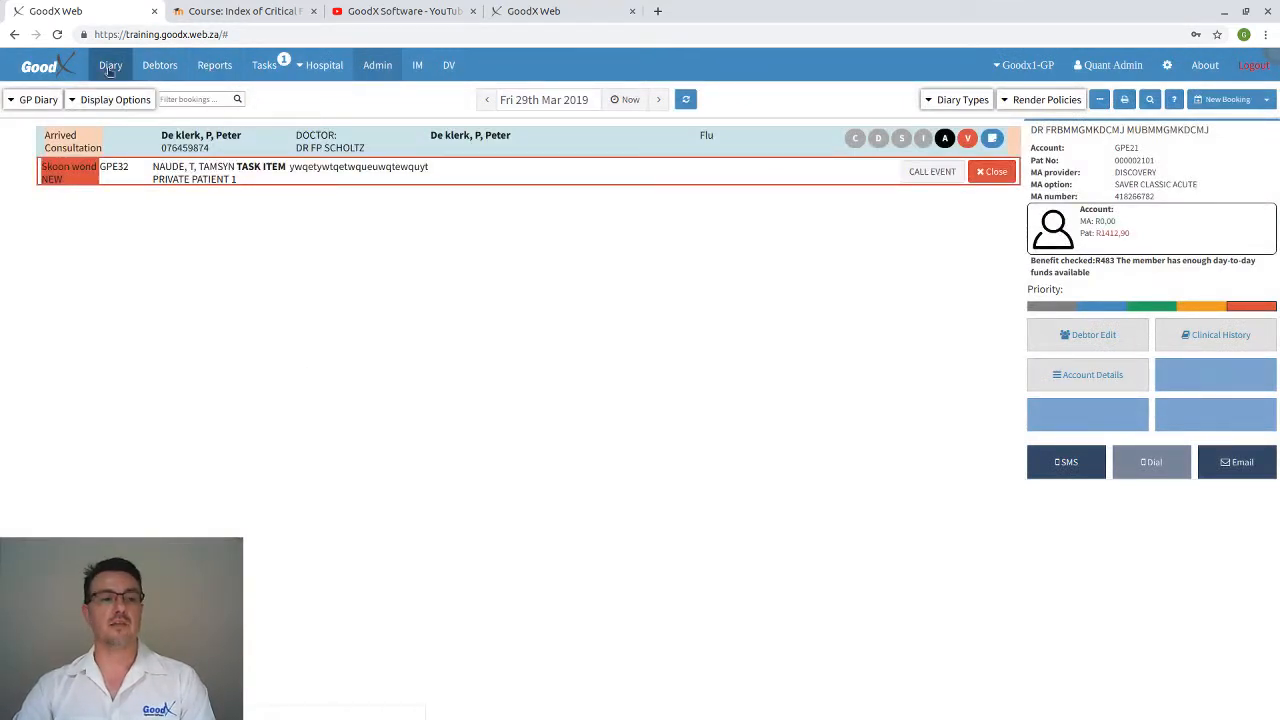
Show the practice's reports and set the Turnover Report's start date to 2019-03-02.
left_click(214, 67)
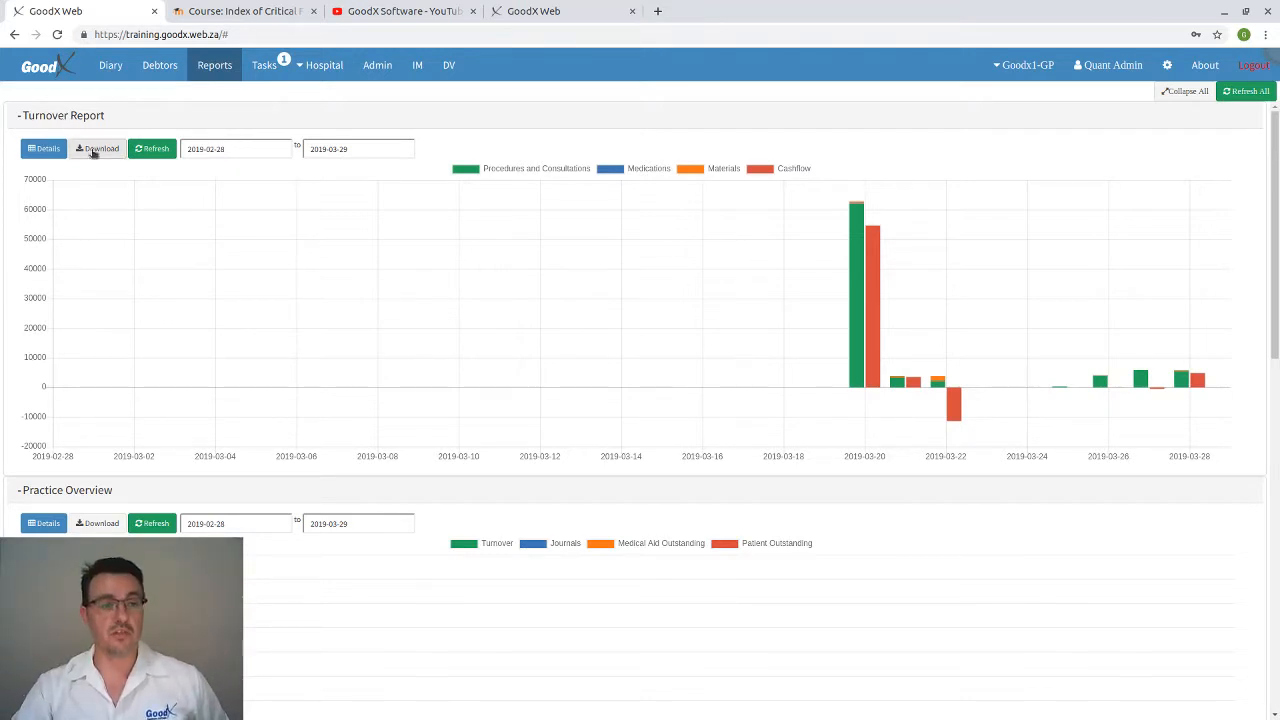
mouse_move(861, 213)
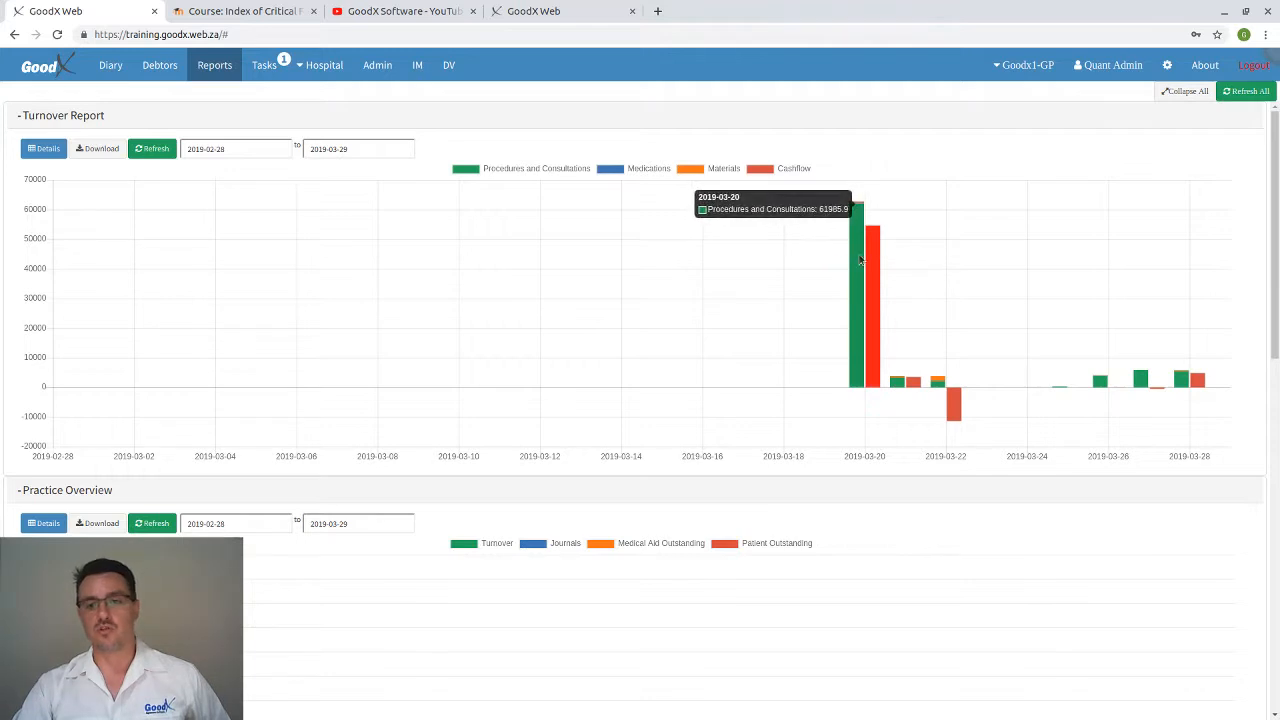
mouse_move(876, 268)
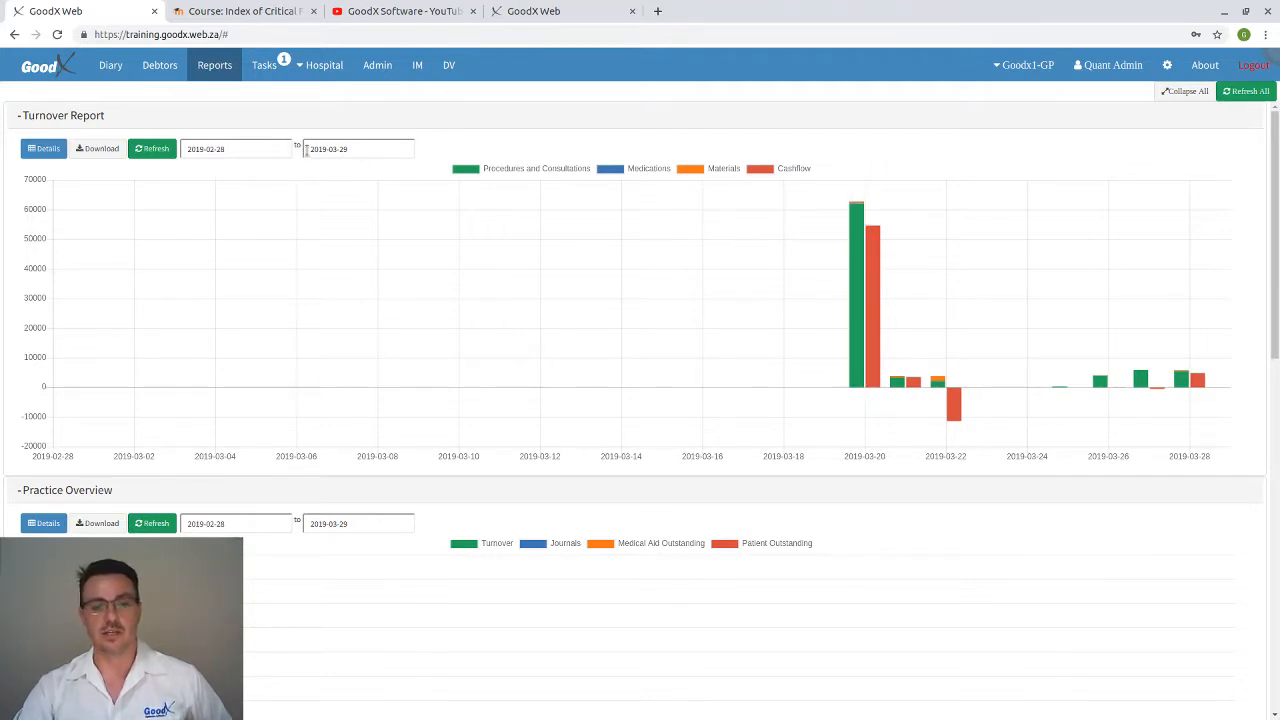
left_click(268, 149)
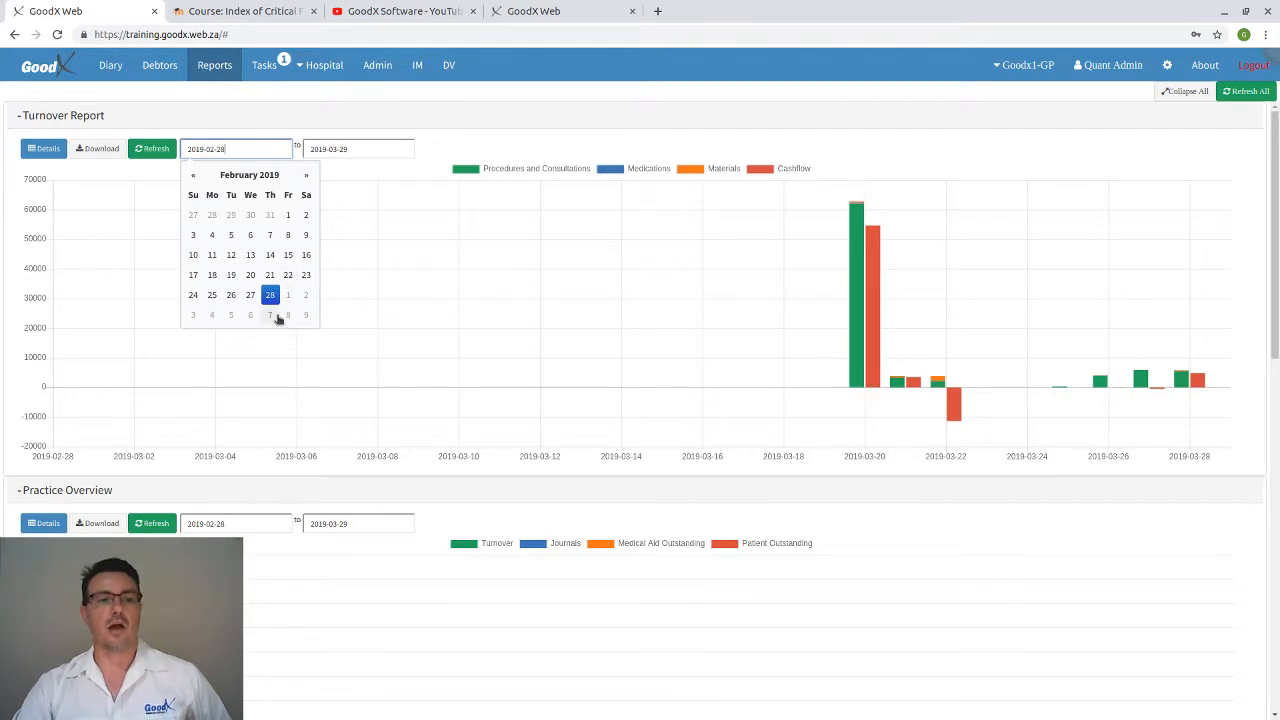
left_click(306, 295)
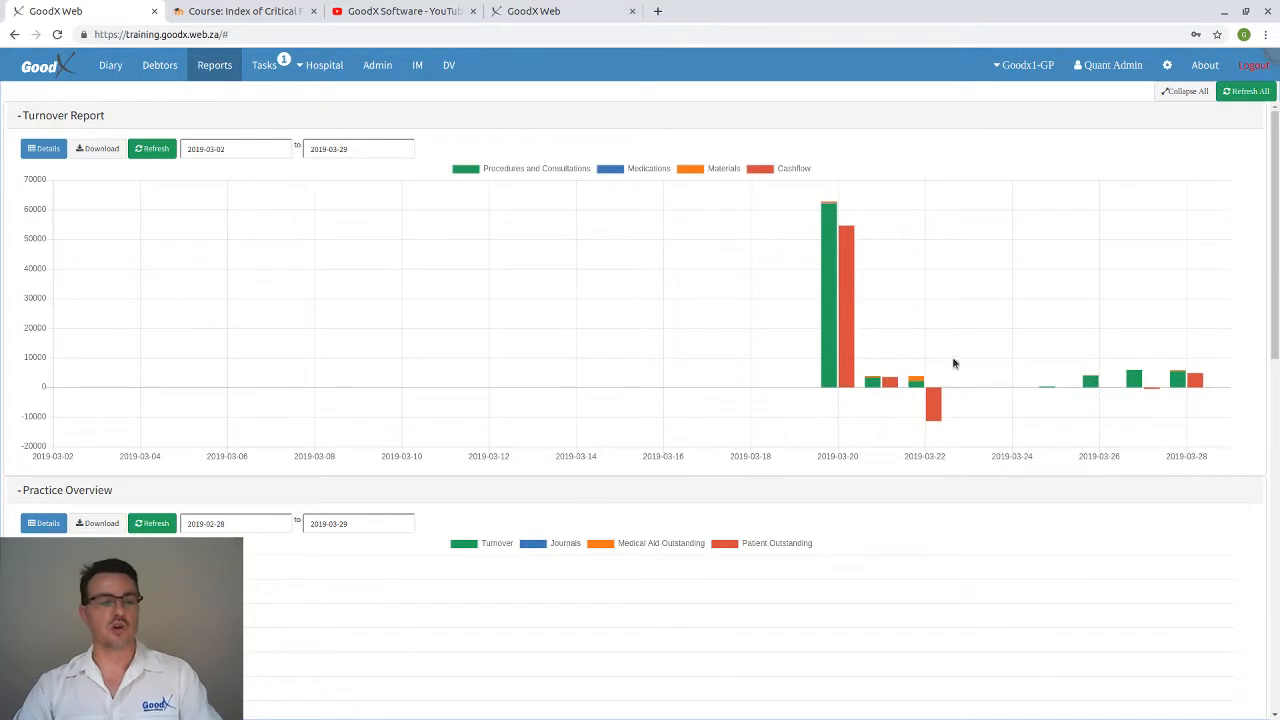
Show the Turnover Report's detailed view and examine its visits, new debtors, procedures and consultations, materials and medications totals.
left_click(43, 149)
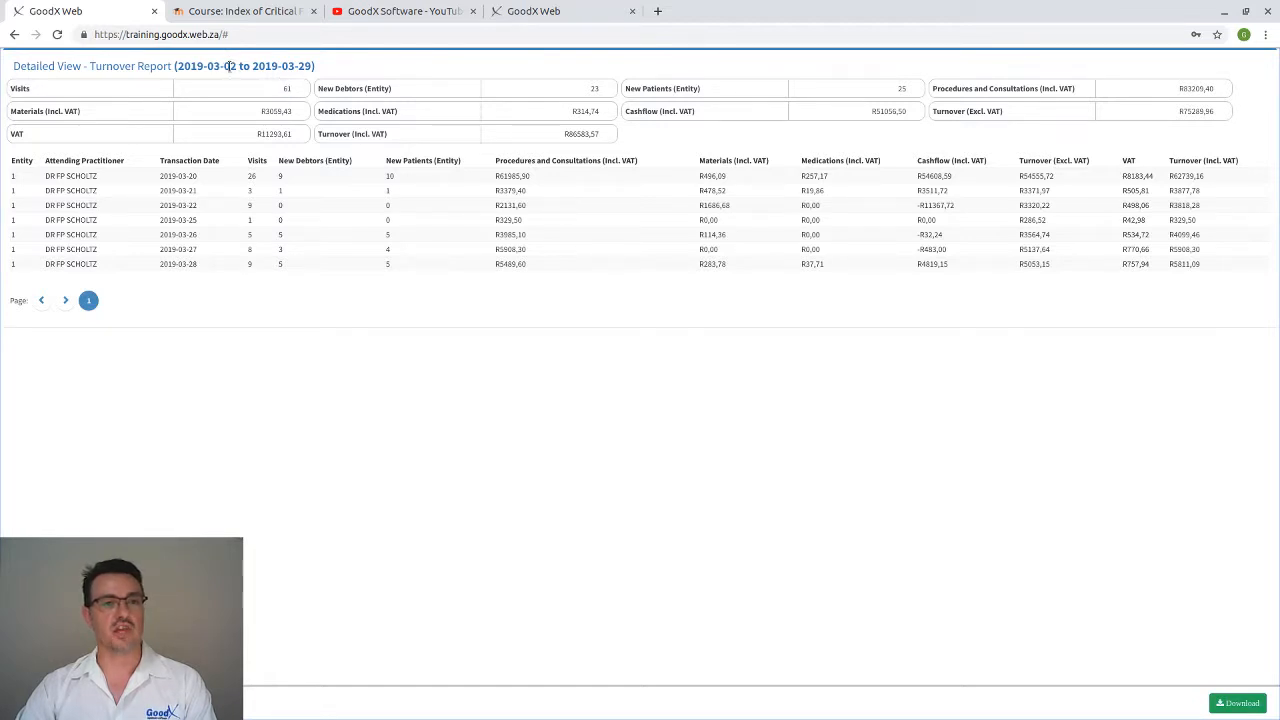
triple_click(287, 88)
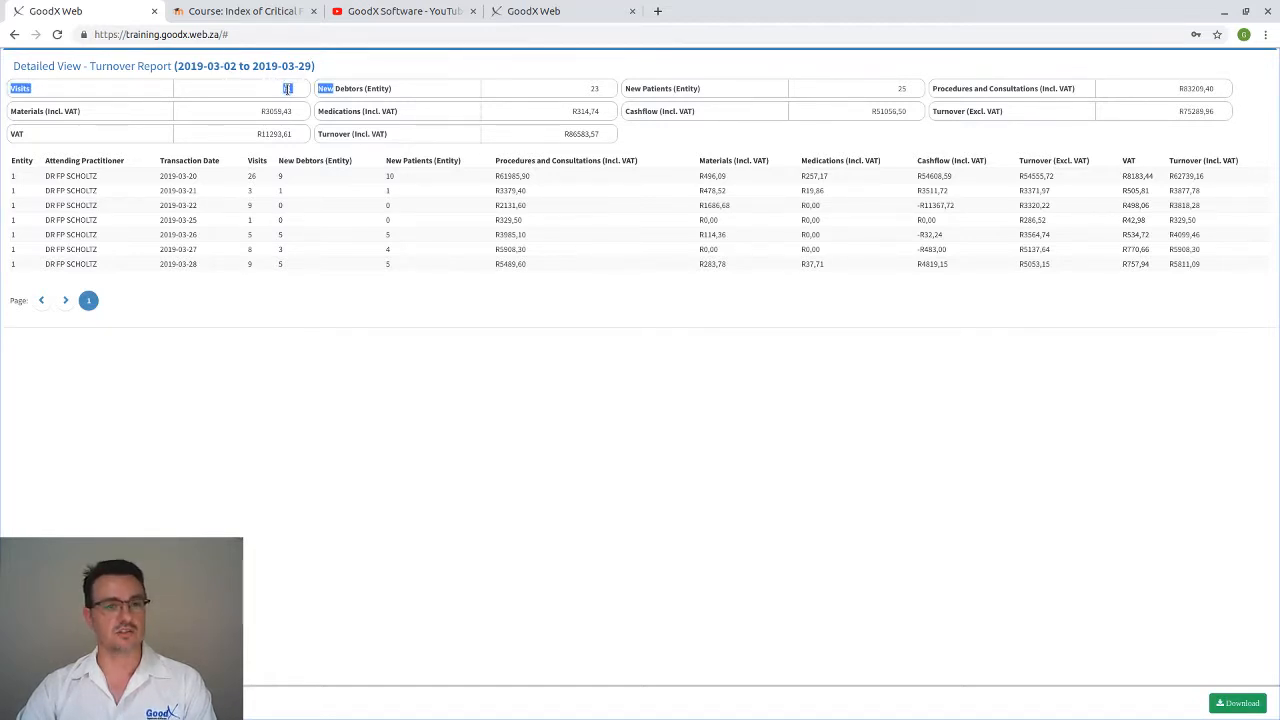
left_click_drag(477, 88, 600, 90)
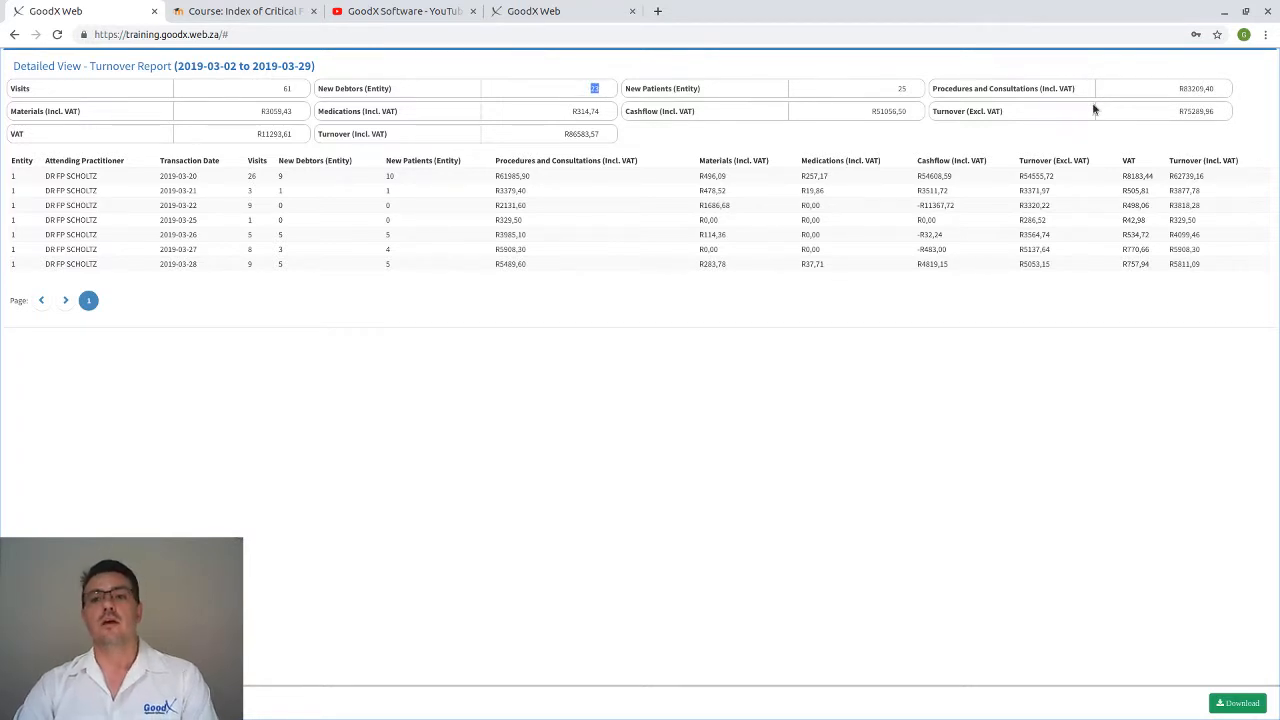
left_click(1169, 87)
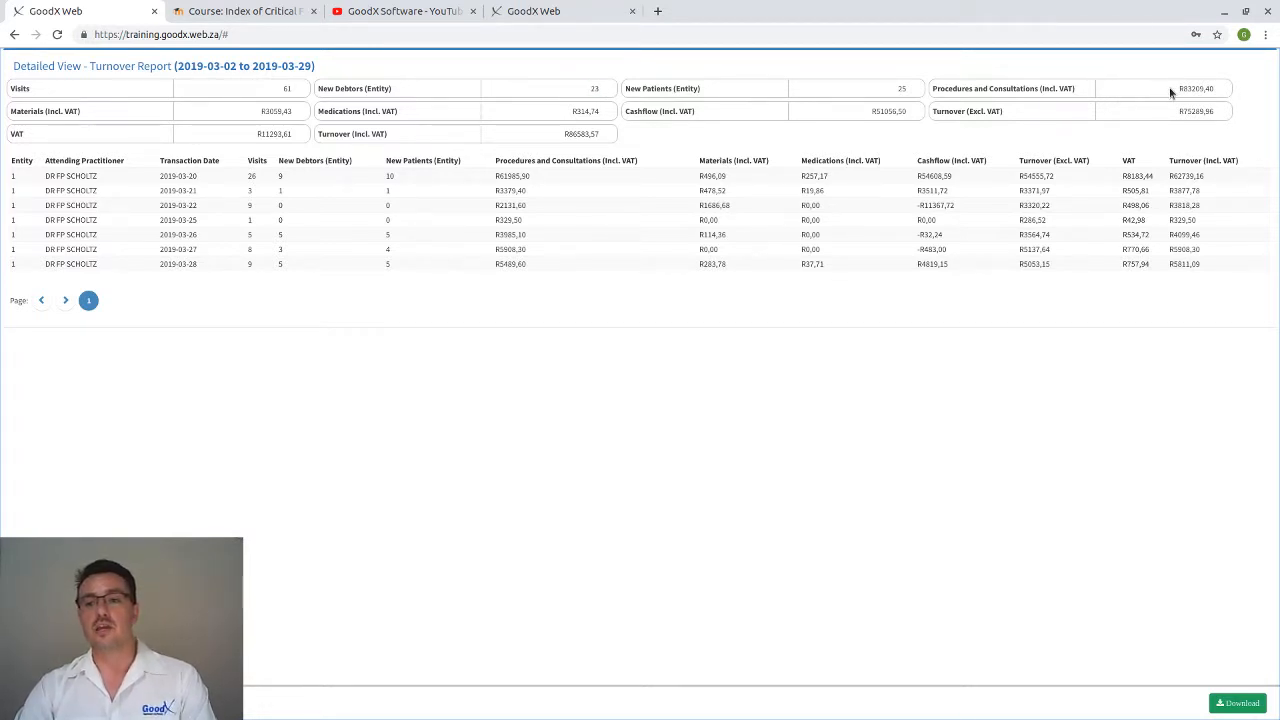
left_click_drag(1169, 87, 1217, 88)
left_click(249, 113)
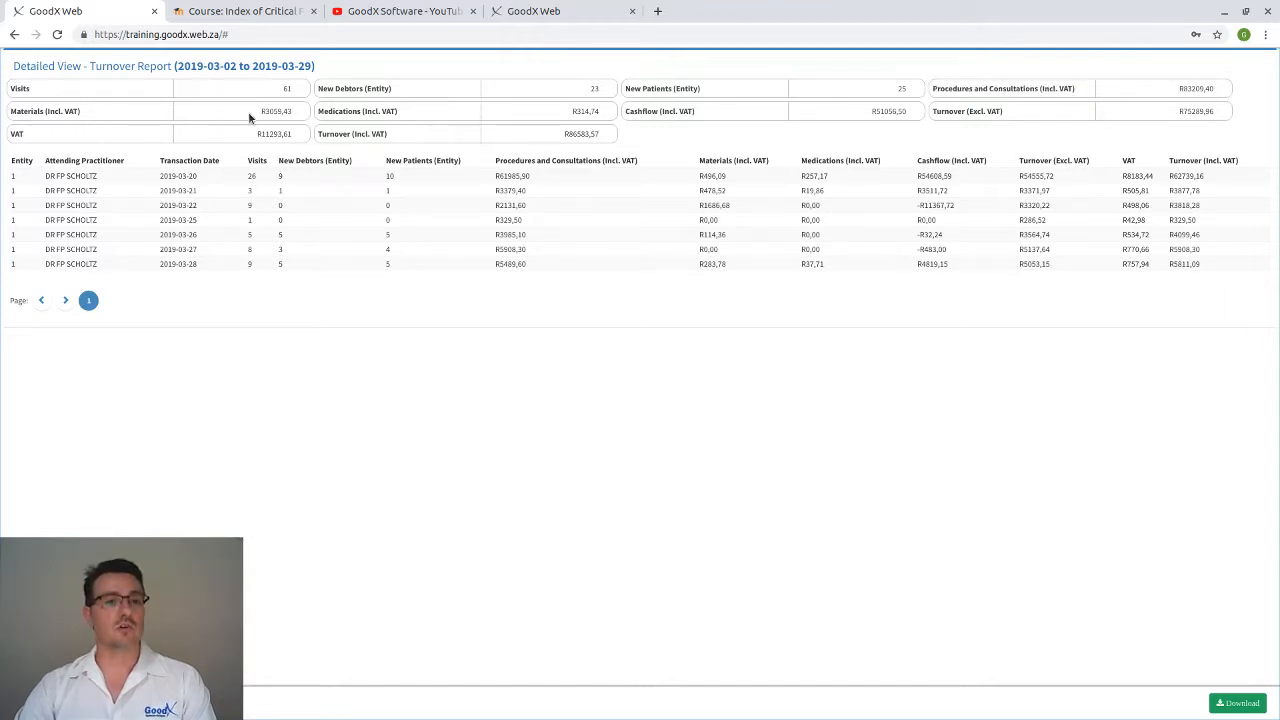
left_click_drag(249, 118, 288, 111)
left_click_drag(540, 117, 612, 124)
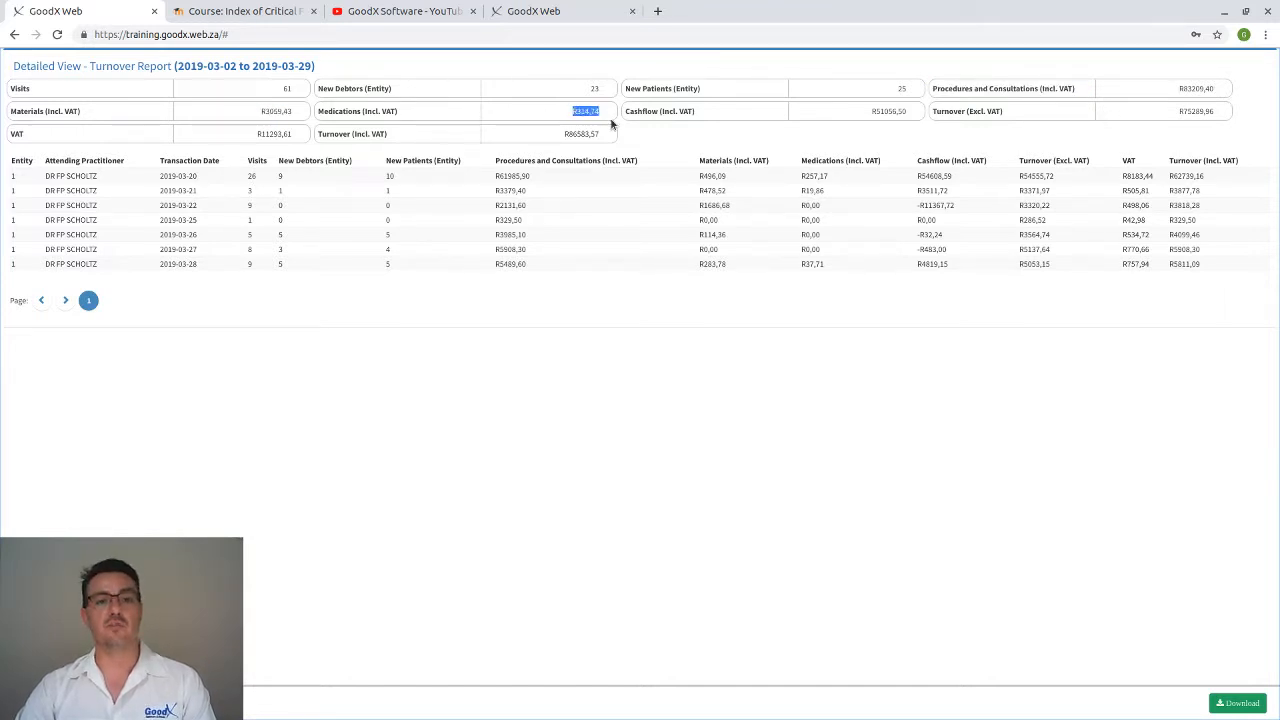
Examine the cashflow, VAT, and VAT-exclusive and VAT-inclusive turnover totals in the detailed Turnover Report.
left_click(874, 111)
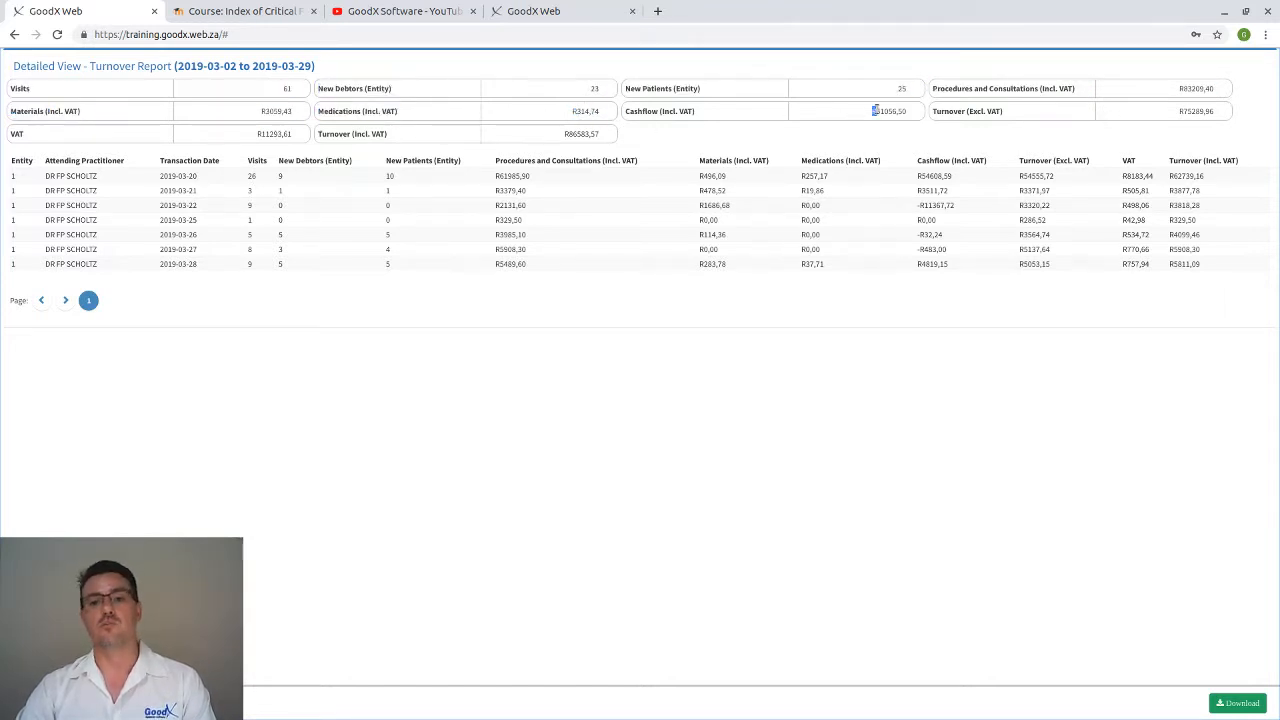
left_click_drag(877, 110, 914, 116)
left_click(900, 112)
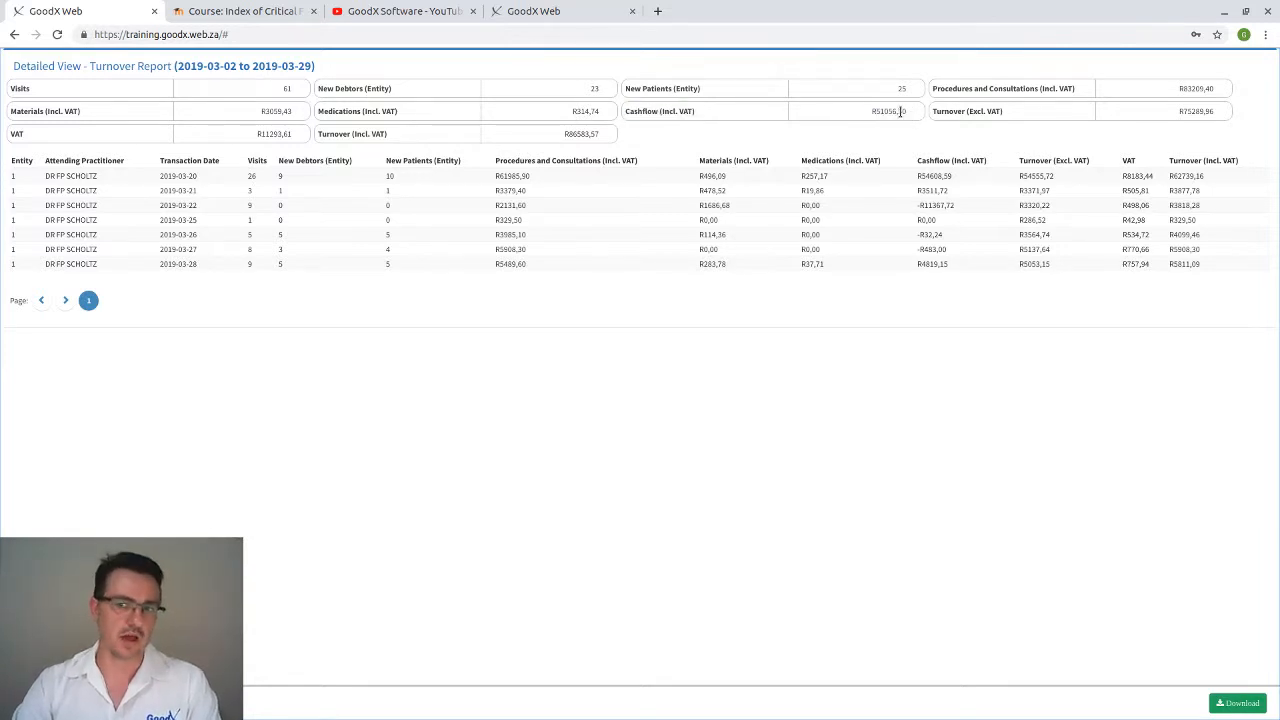
double_click(900, 111)
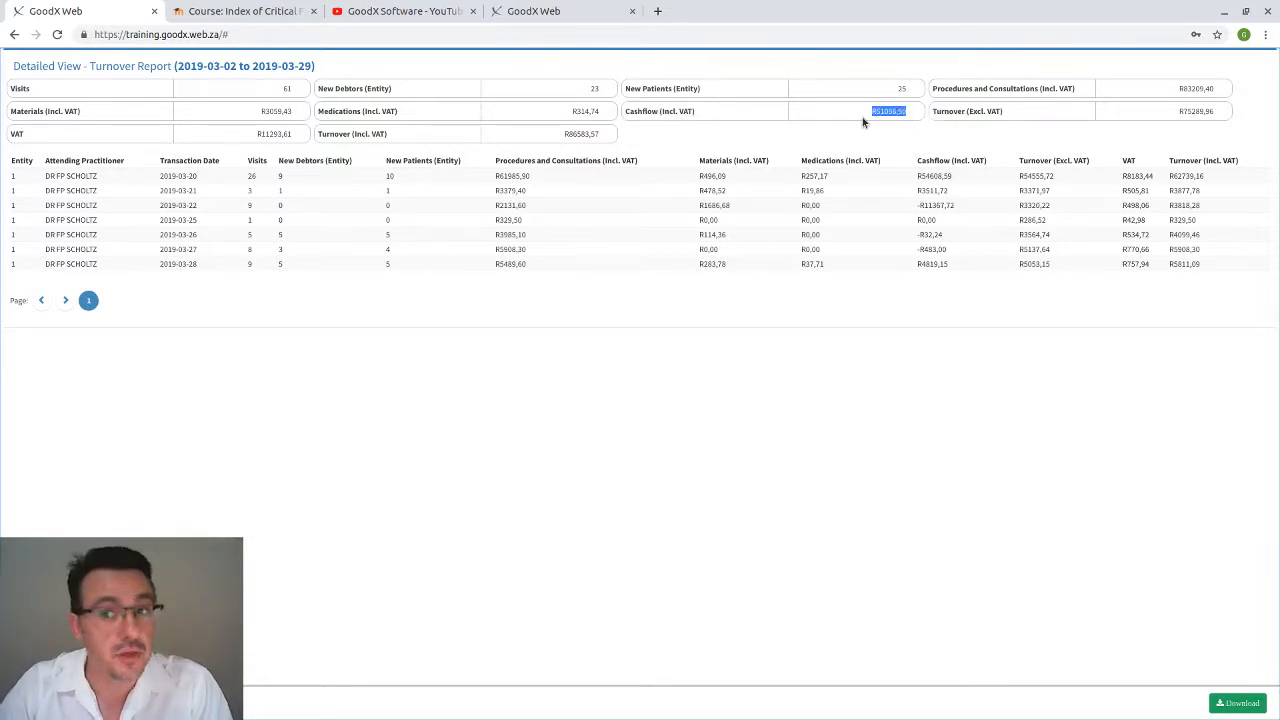
double_click(1183, 115)
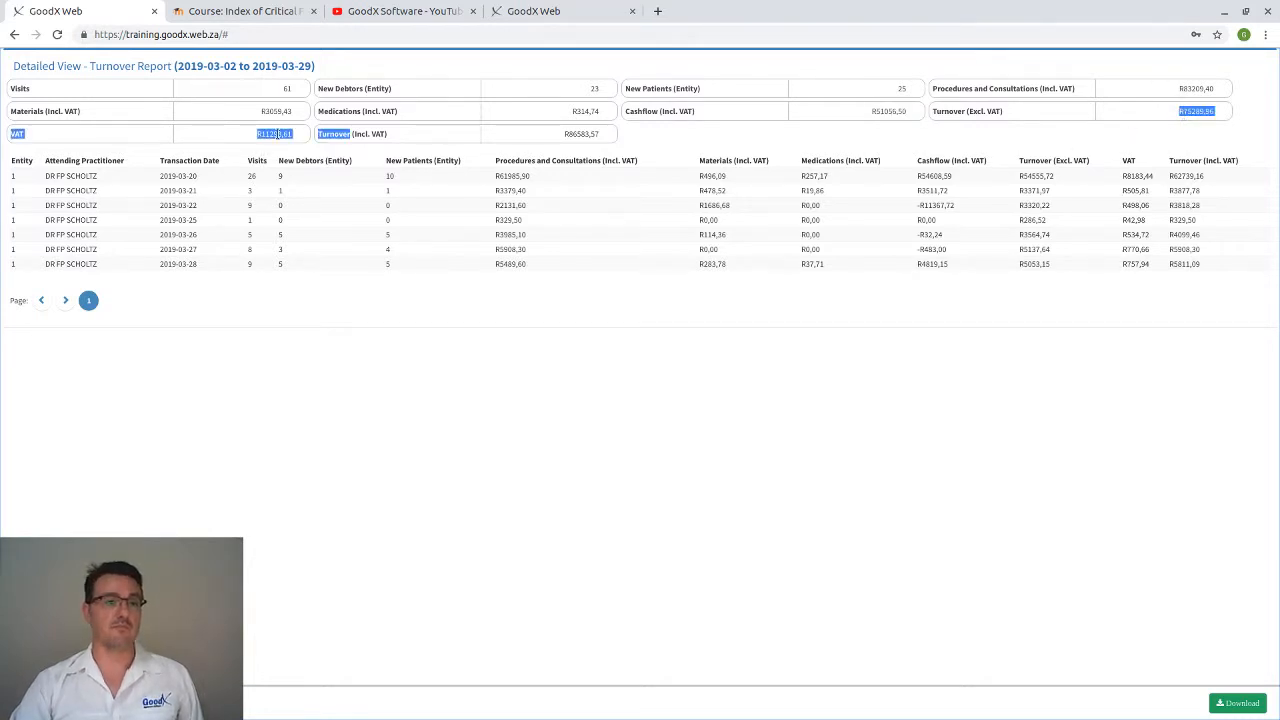
double_click(581, 133)
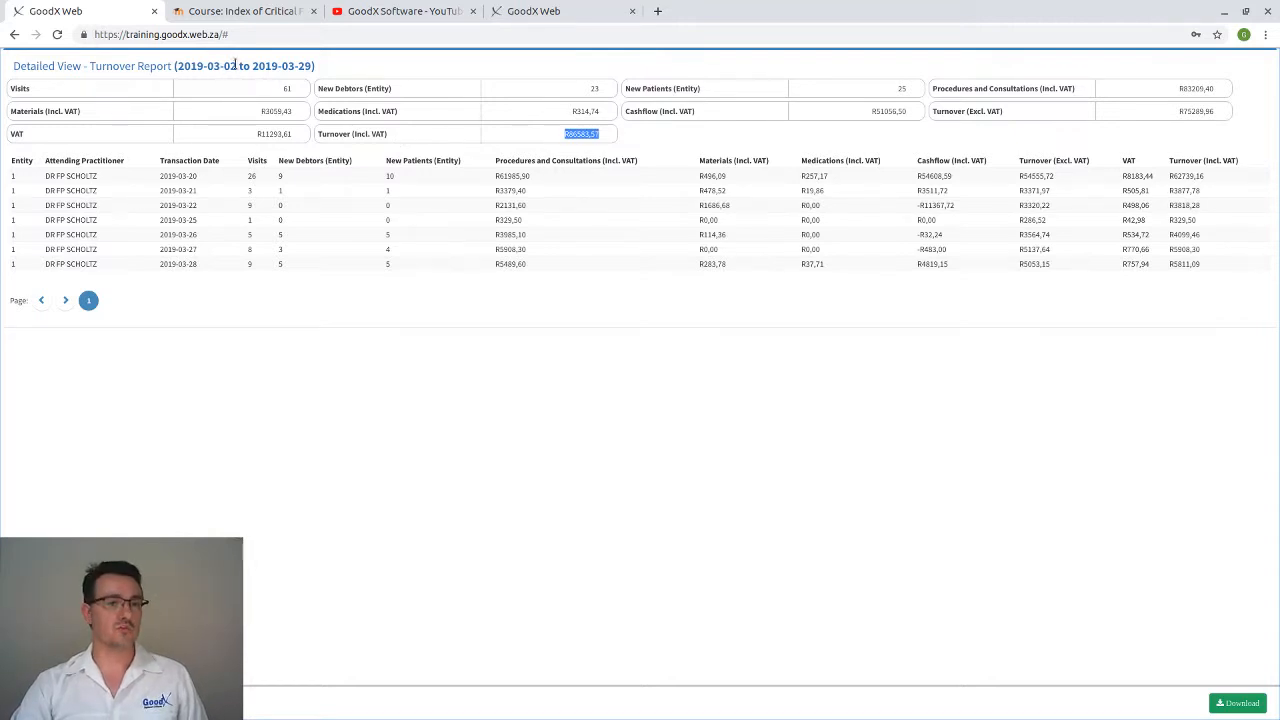
Check the detailed Turnover Report's date range and daily transaction rows, and return to the reports overview.
left_click_drag(235, 65, 320, 66)
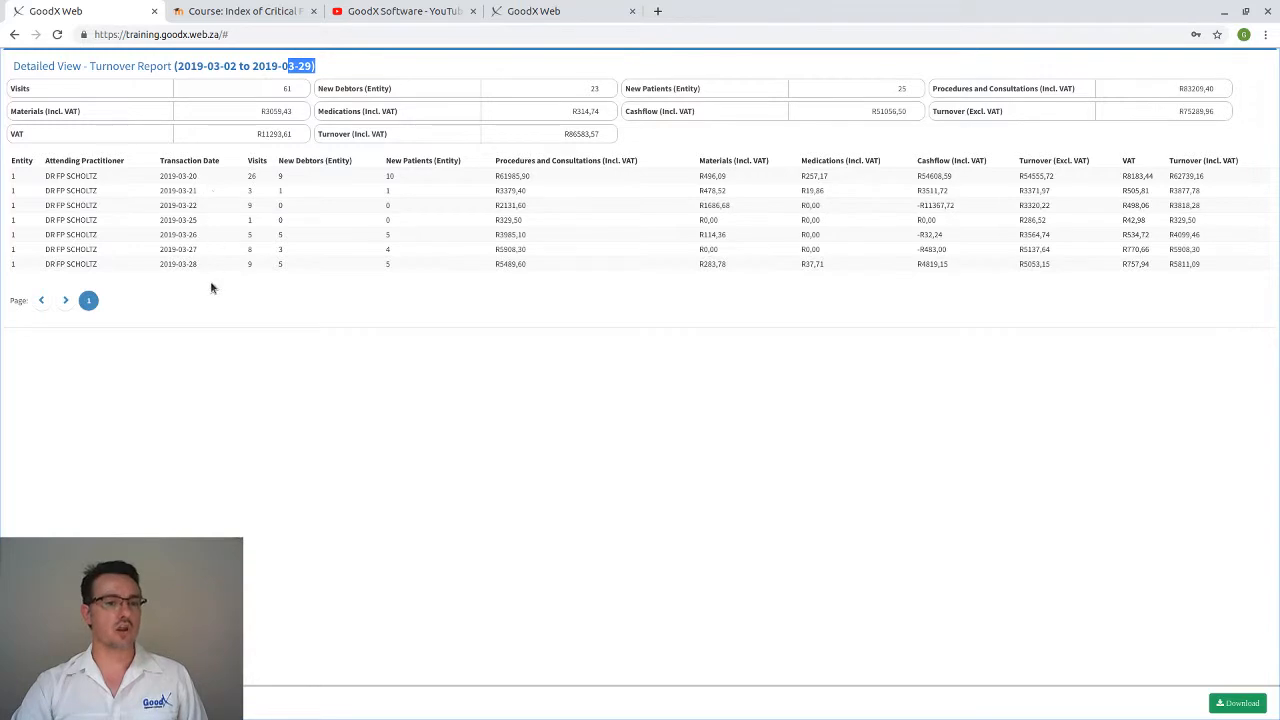
left_click(200, 177)
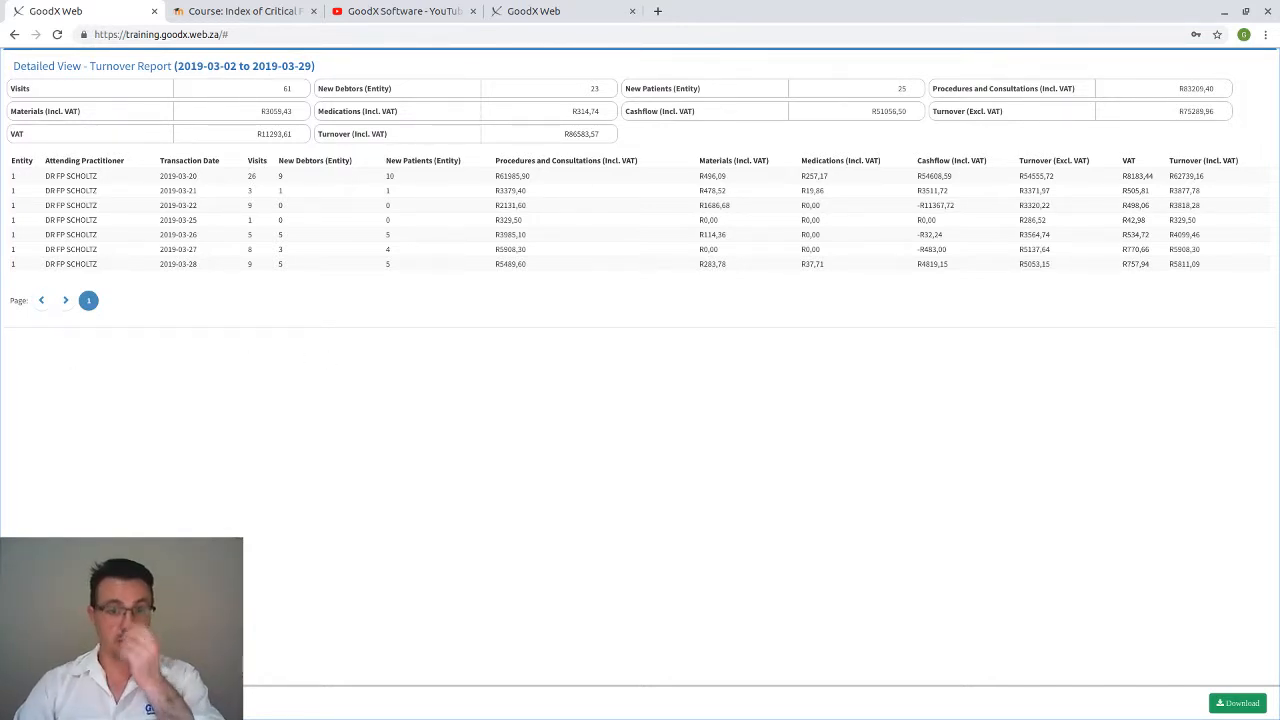
left_click(36, 703)
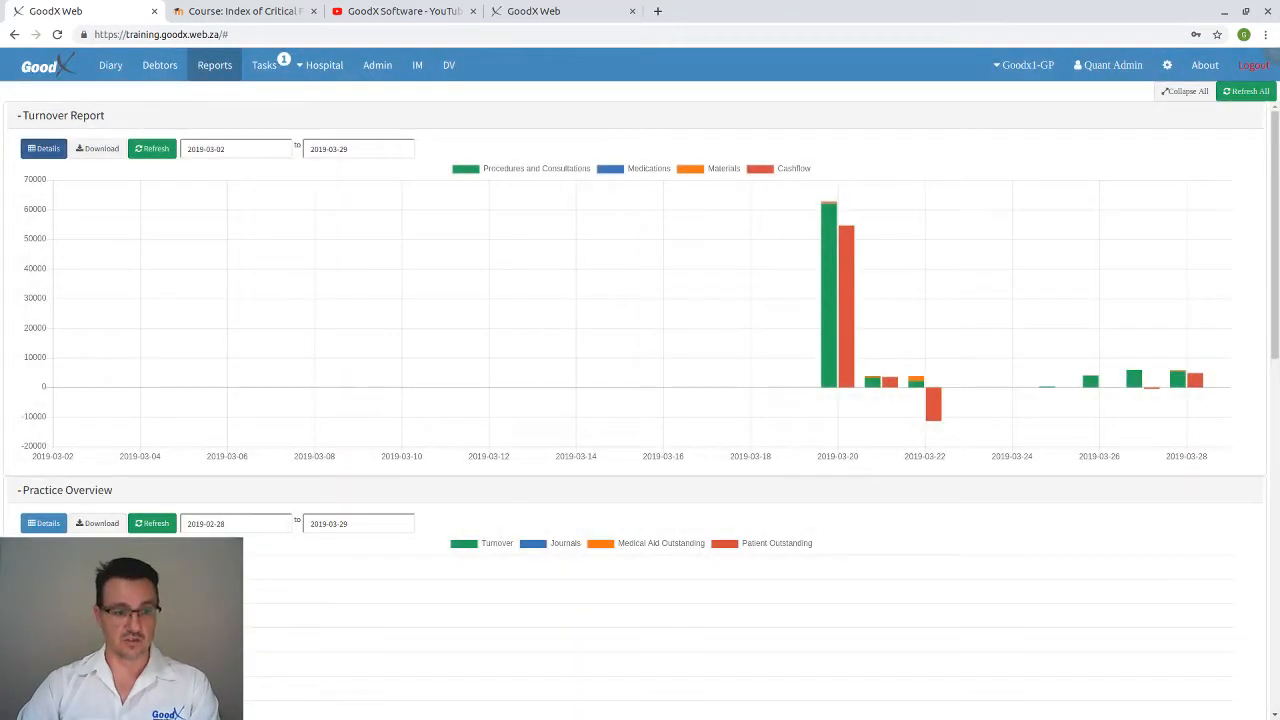
View the Practice Overview's detailed invoice list for 2019-02-28 to 2019-03-29 and return to the reports overview.
scroll(70, 455, "down", 3)
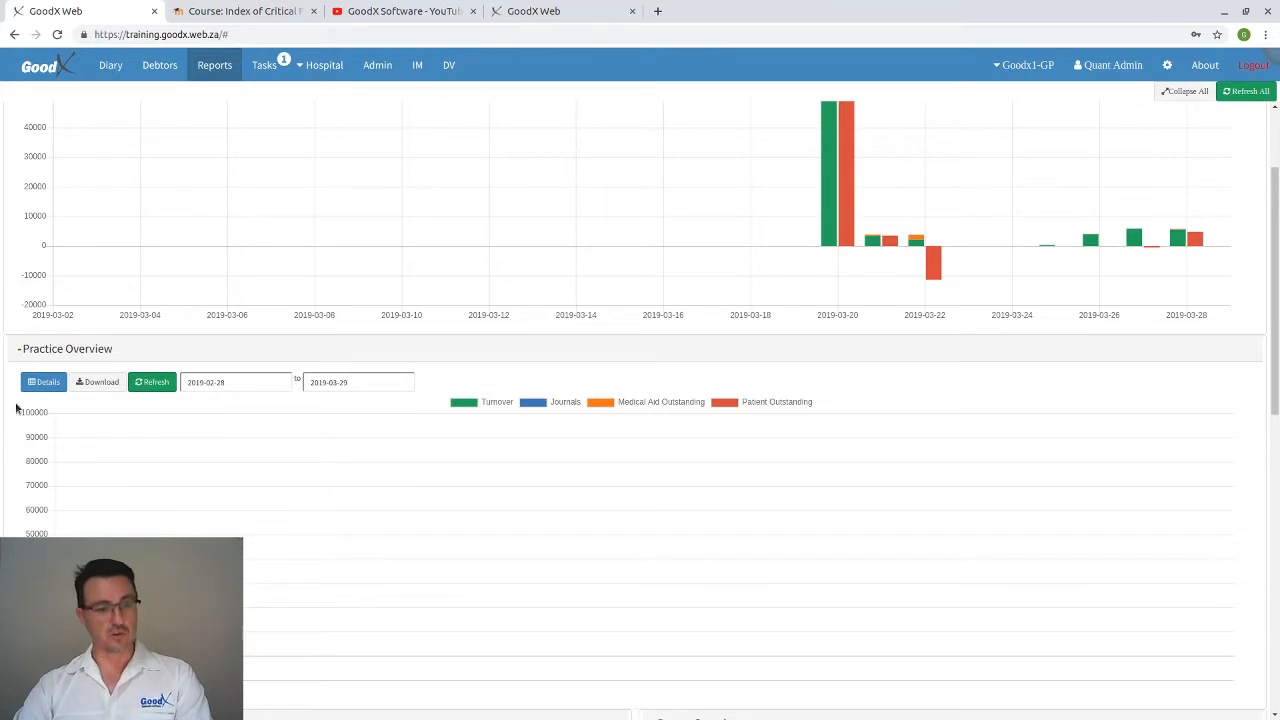
scroll(114, 423, "down", 1)
left_click(53, 280)
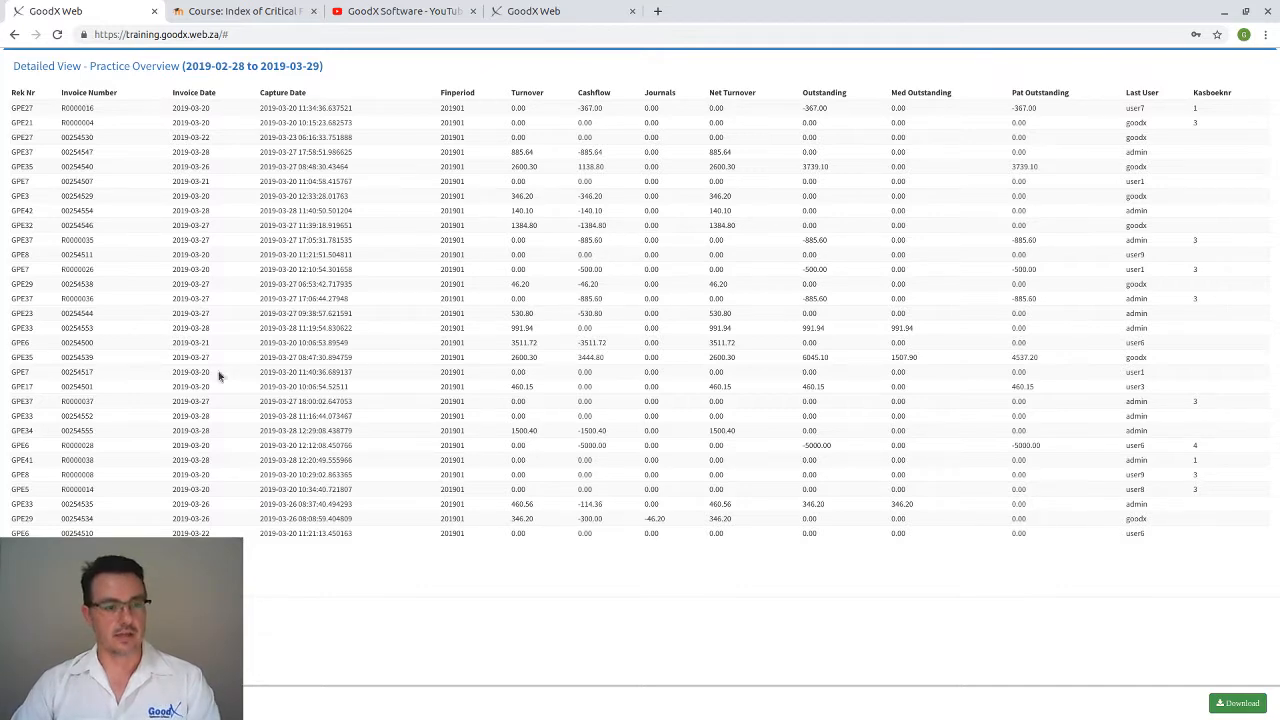
left_click(14, 35)
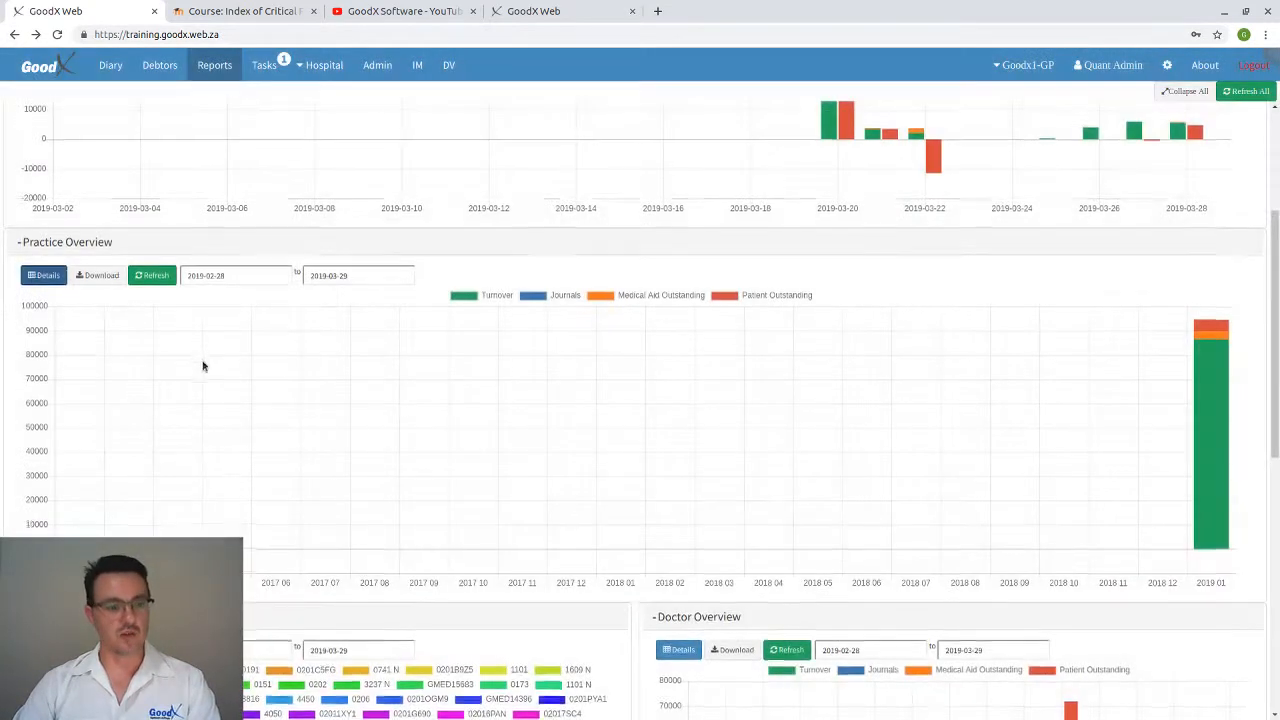
Look over the codes billed and booking reports, and view the Doctor Overview's detailed list before closing it.
scroll(200, 363, "down", 3)
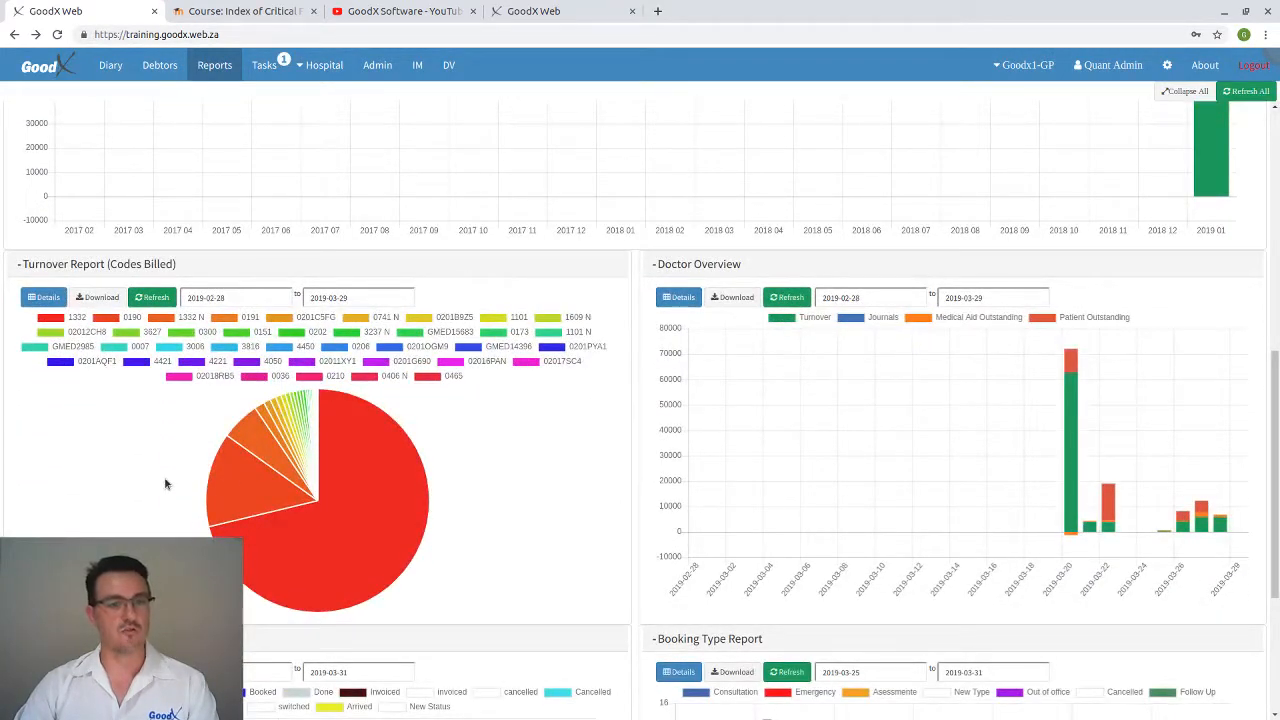
scroll(170, 485, "down", 2)
scroll(601, 289, "down", 1)
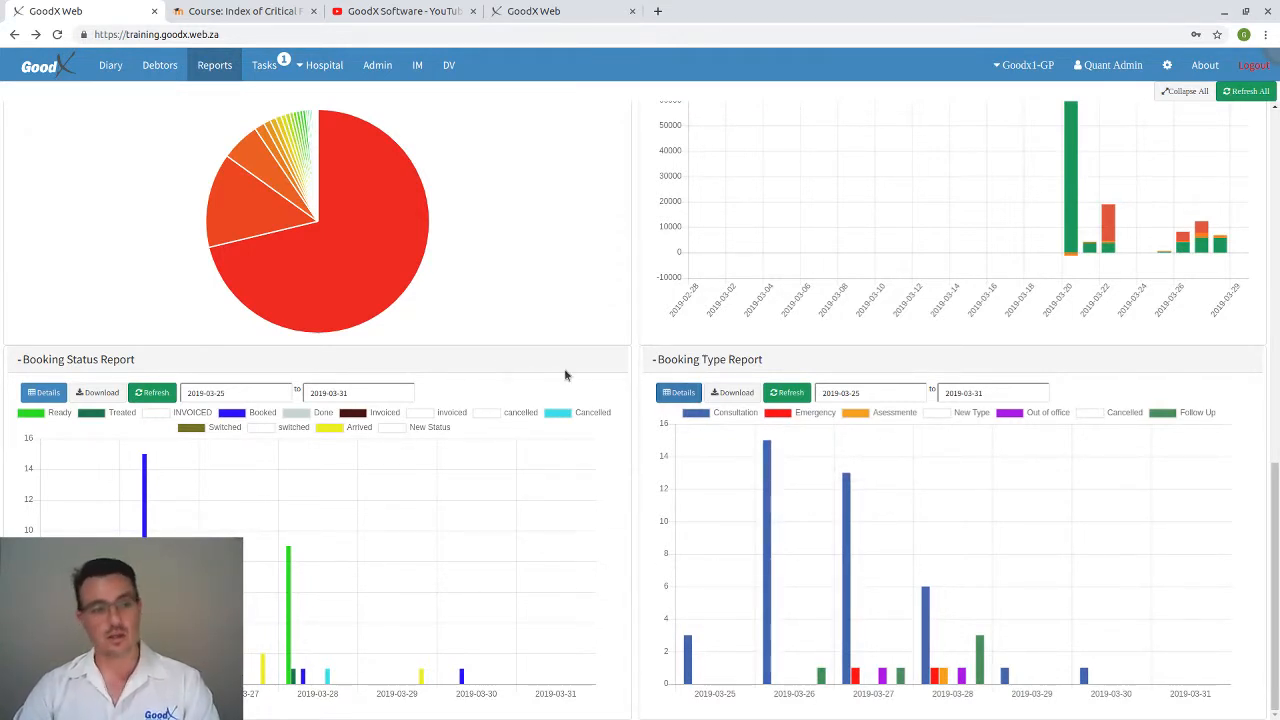
scroll(268, 550, "up", 3)
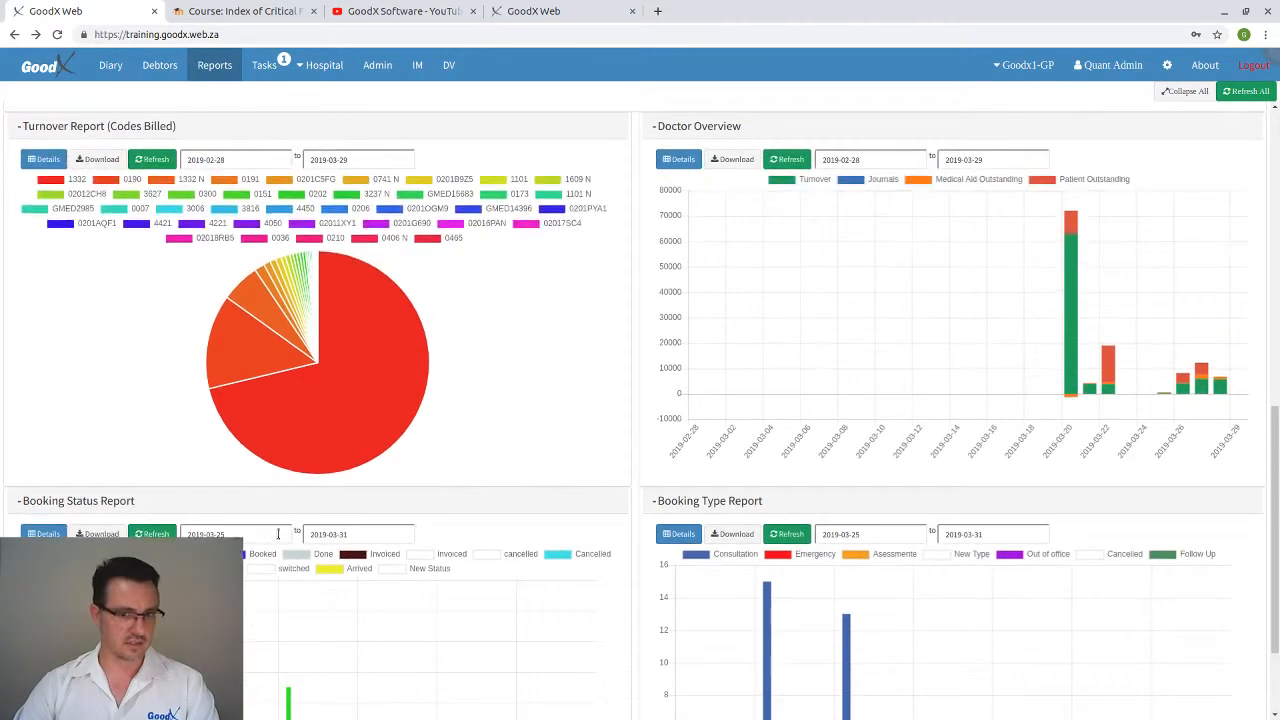
scroll(434, 329, "up", 1)
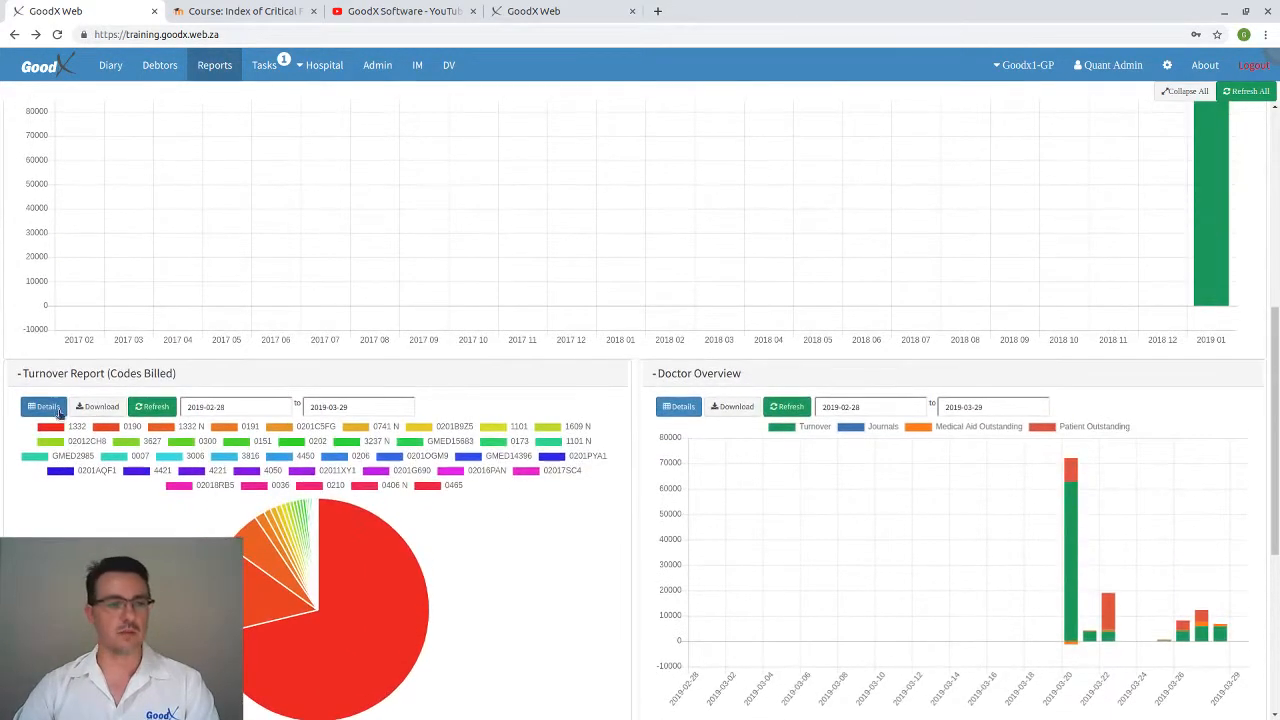
left_click(676, 408)
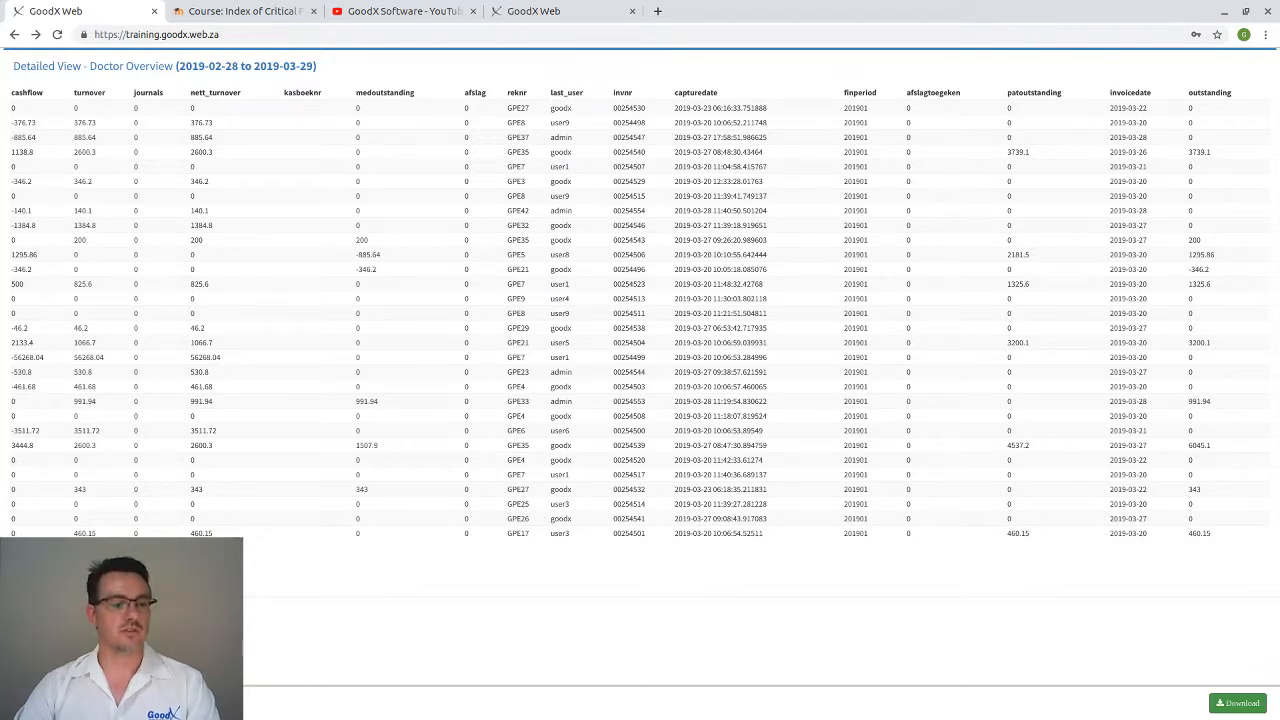
key("Escape")
scroll(244, 300, "up", 1)
scroll(243, 300, "up", 5)
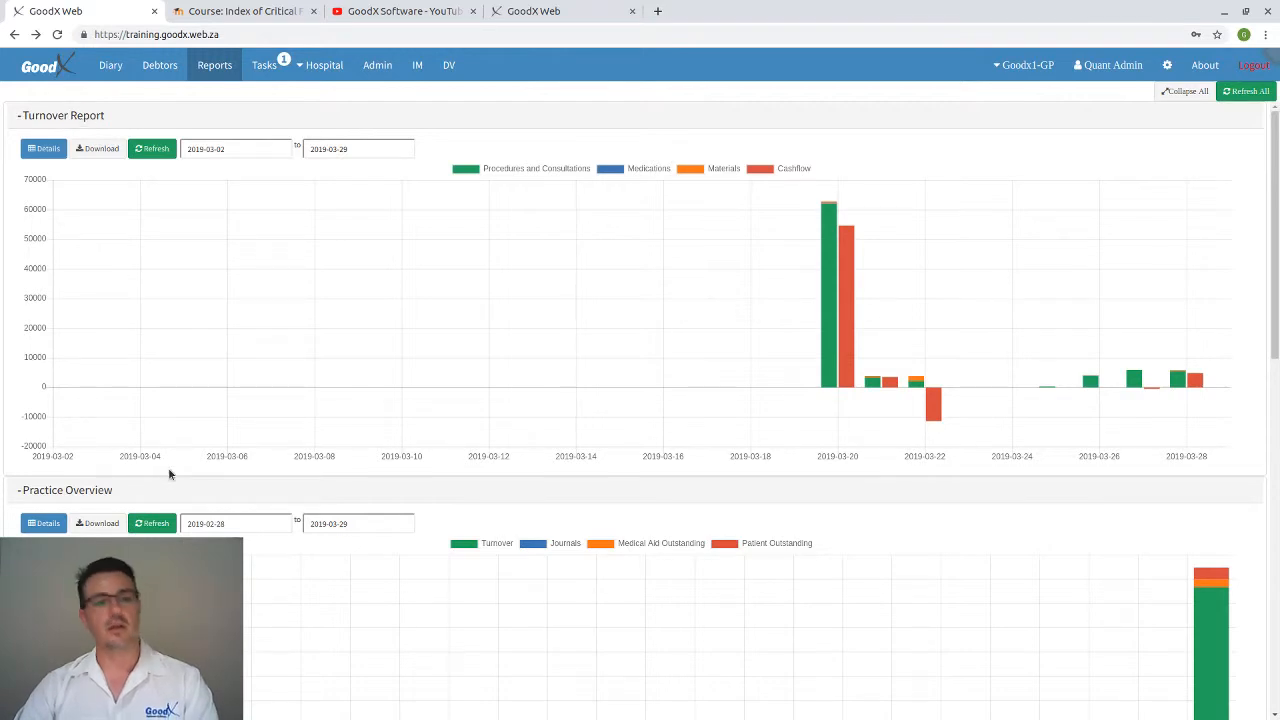
scroll(107, 337, "down", 2)
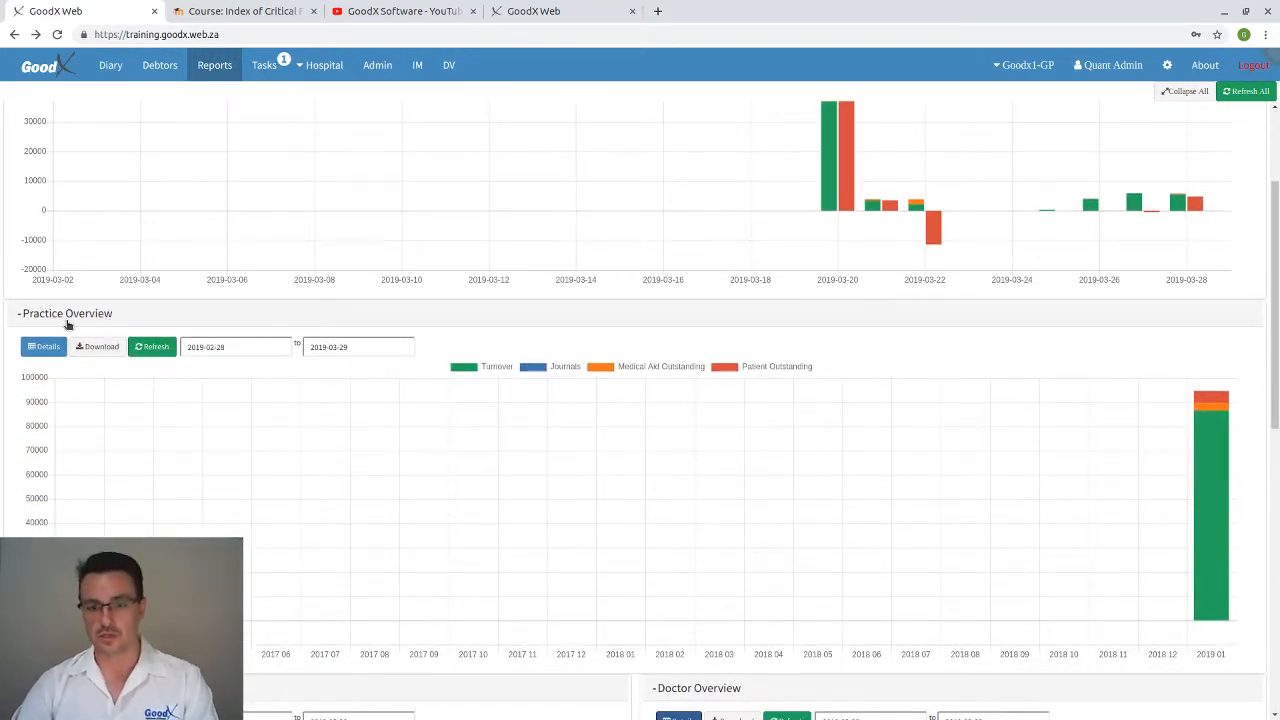
scroll(289, 150, "up", 2)
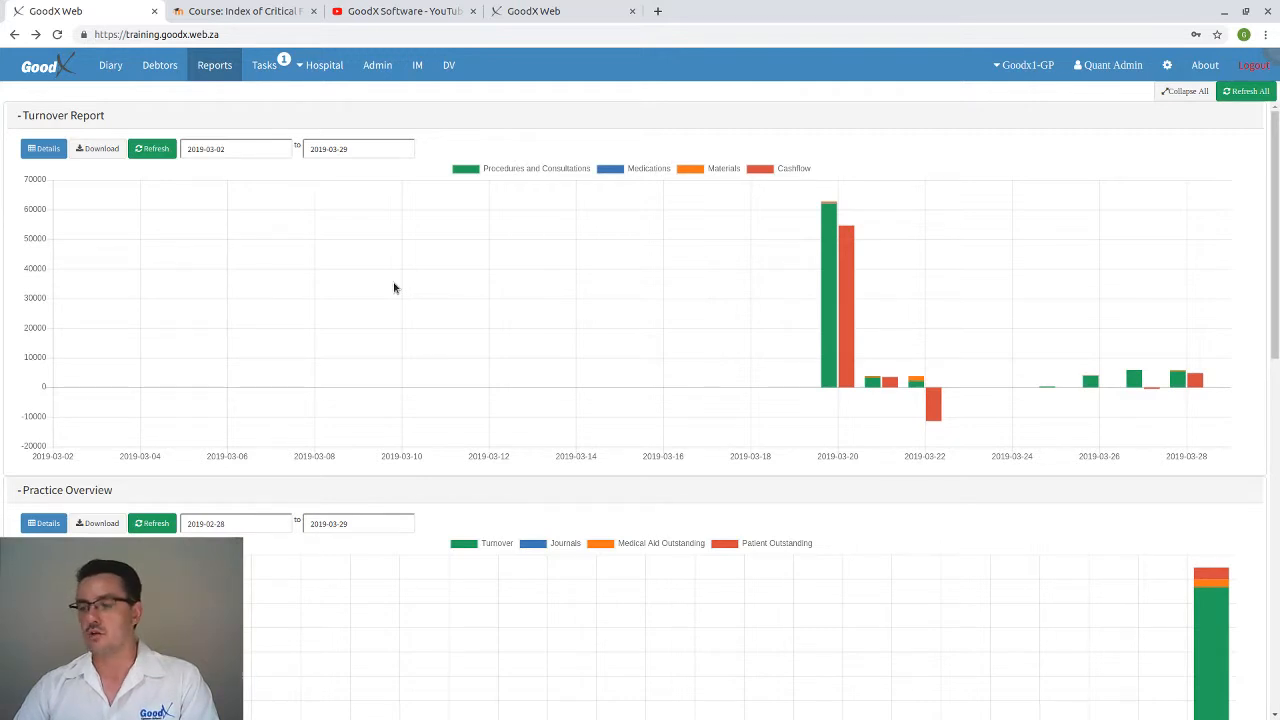
Switch to the Training Server remote desktop and launch the Med Debs module from the GoodX launcher.
key("alt+Tab")
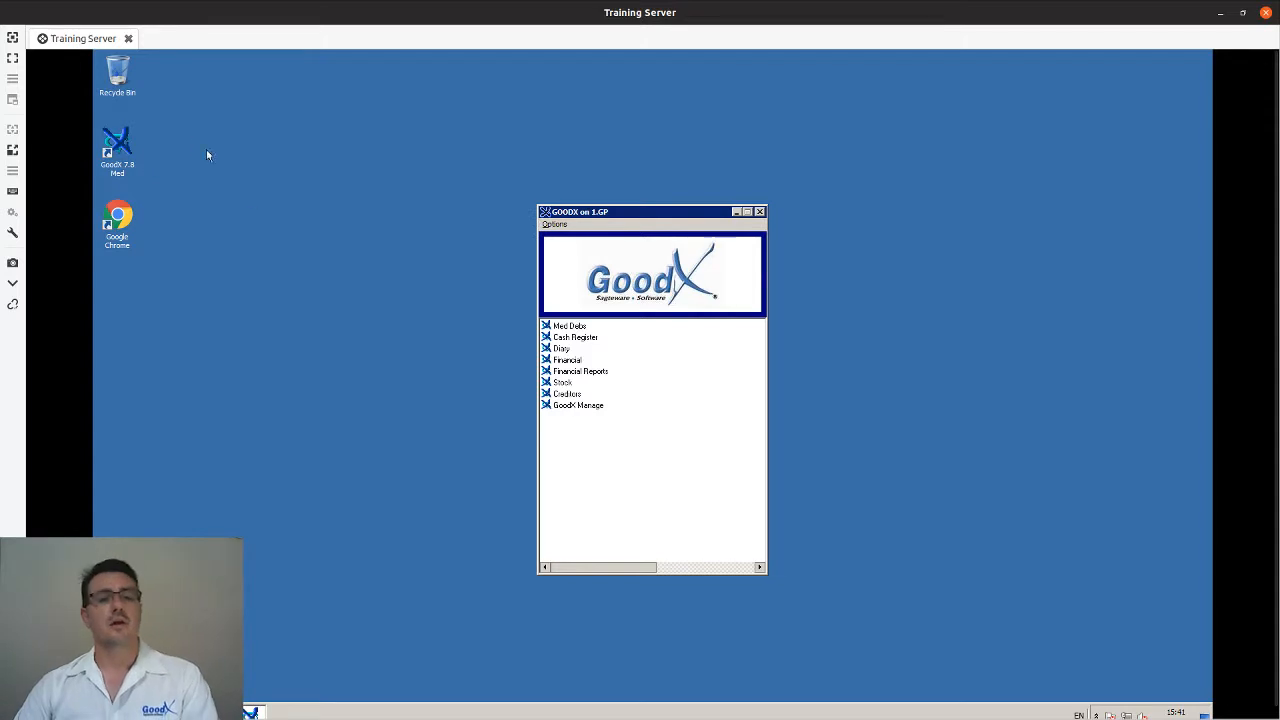
left_click(568, 328)
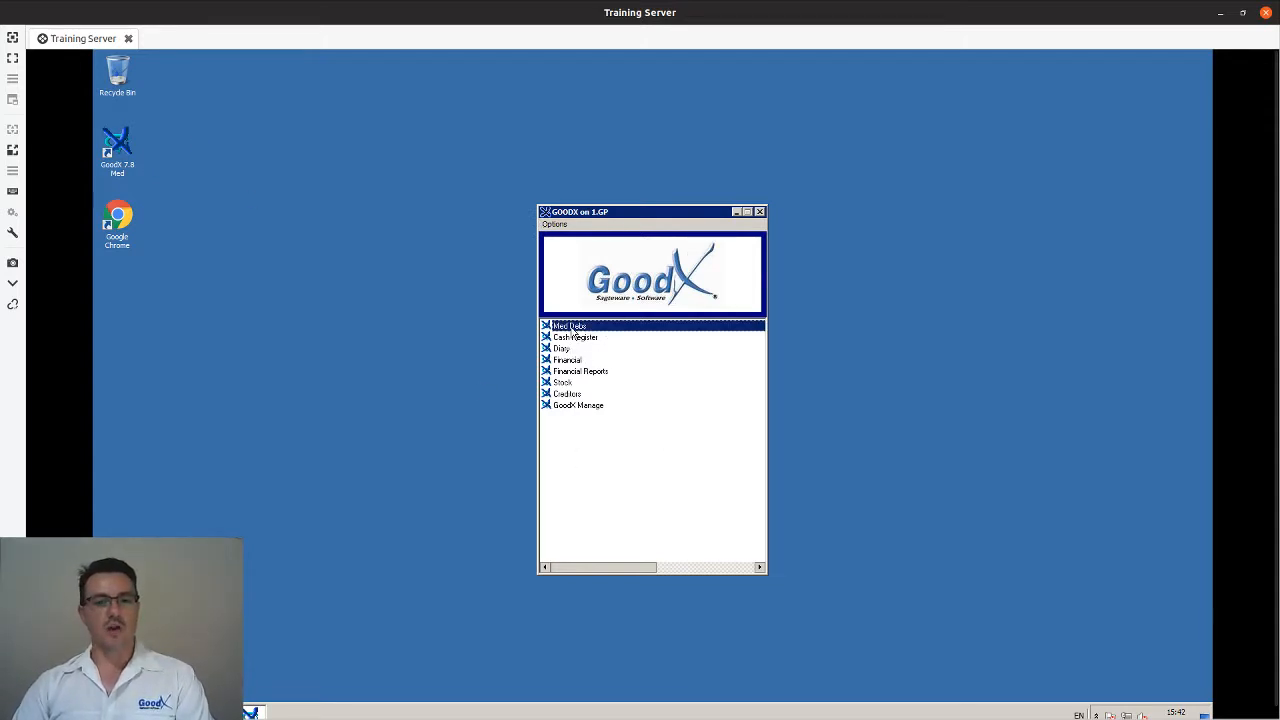
left_click(558, 225)
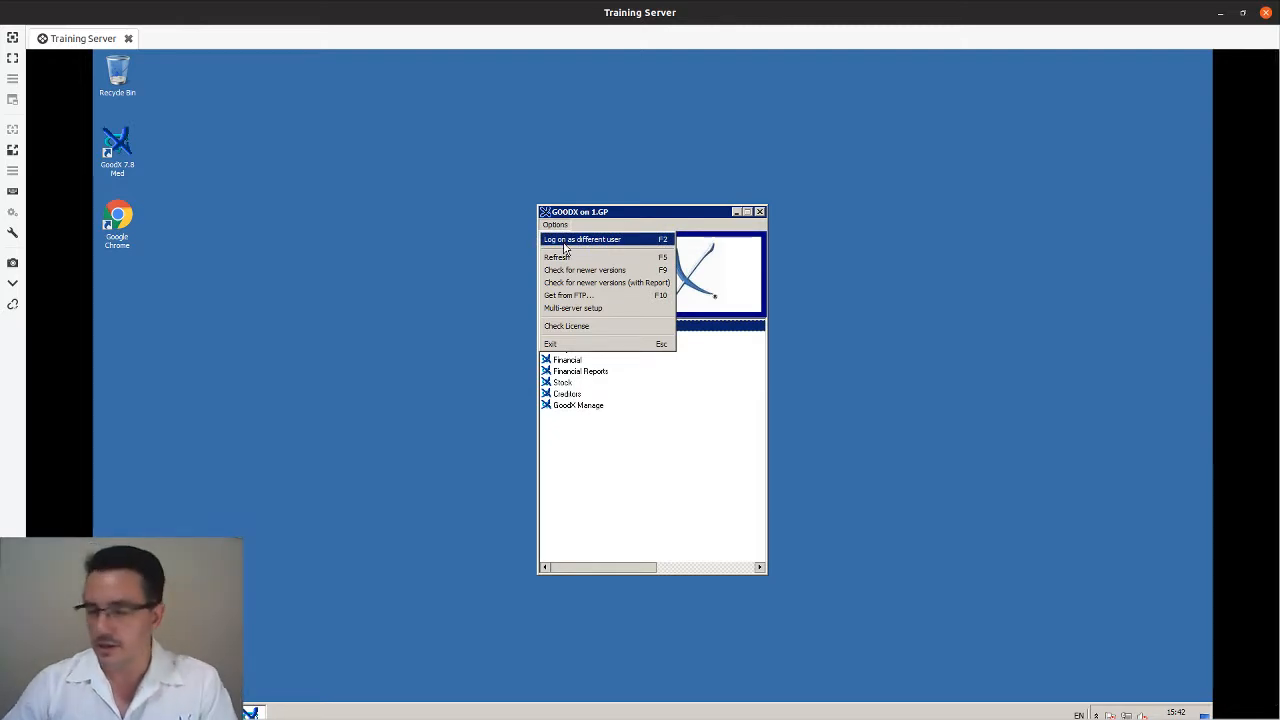
left_click(500, 386)
left_click(569, 330)
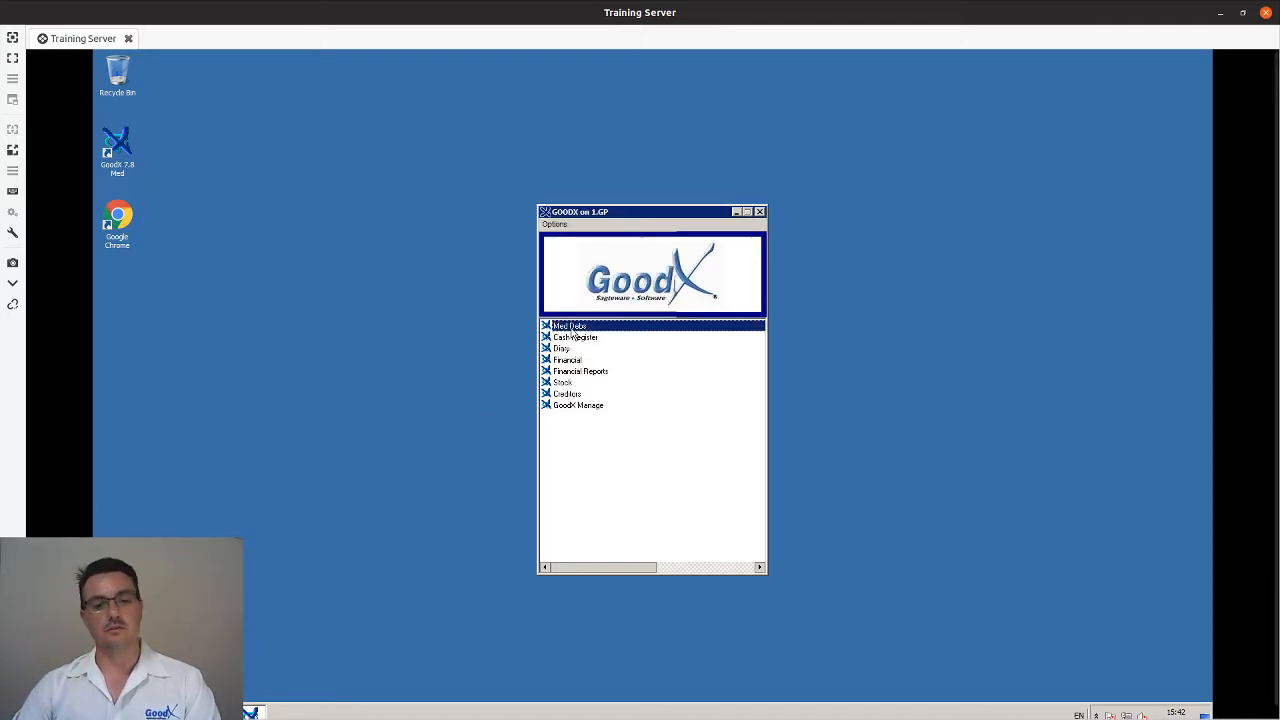
double_click(571, 329)
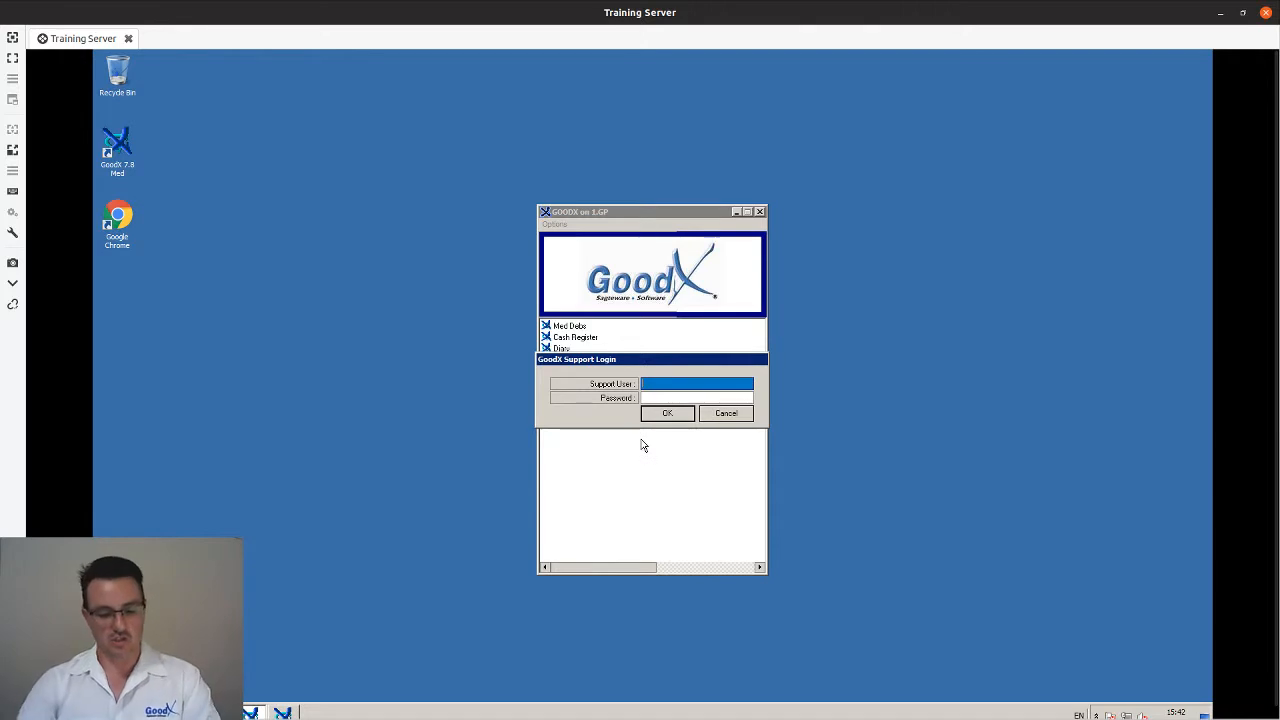
Log in to the GoodX Support Login with the support user's name and the account password.
type("PIERRE")
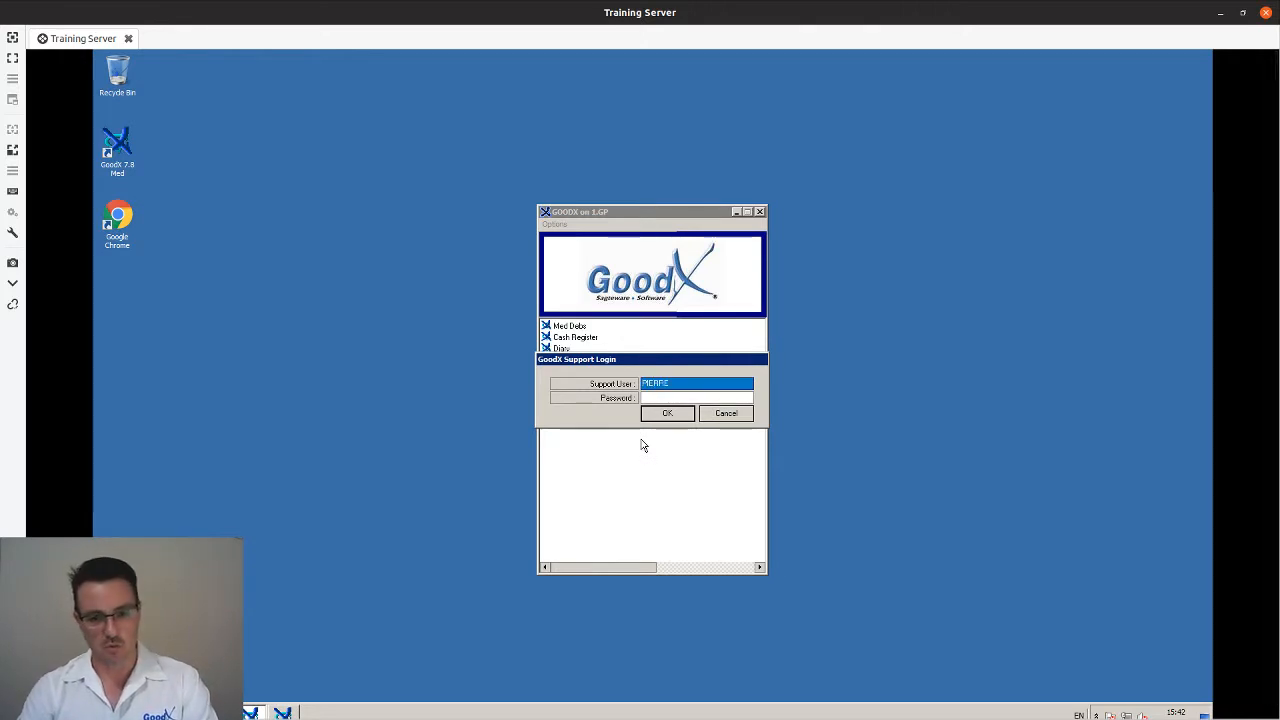
key("Tab")
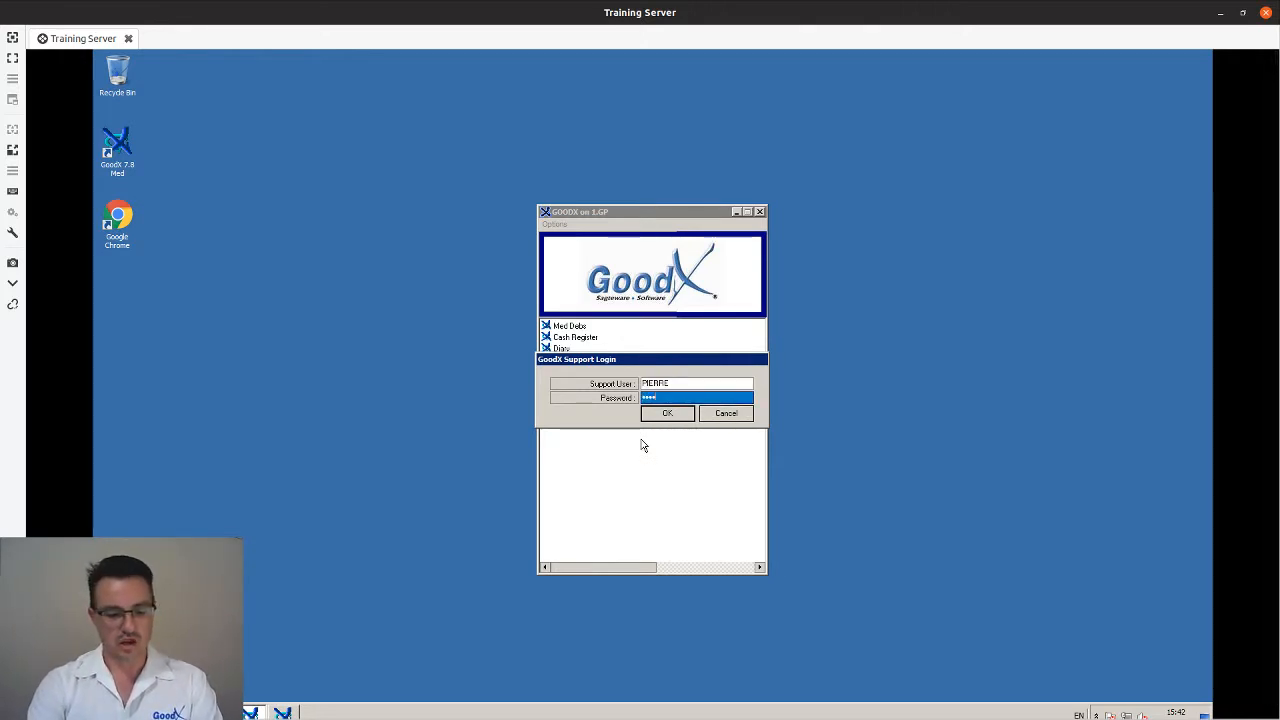
key("Return")
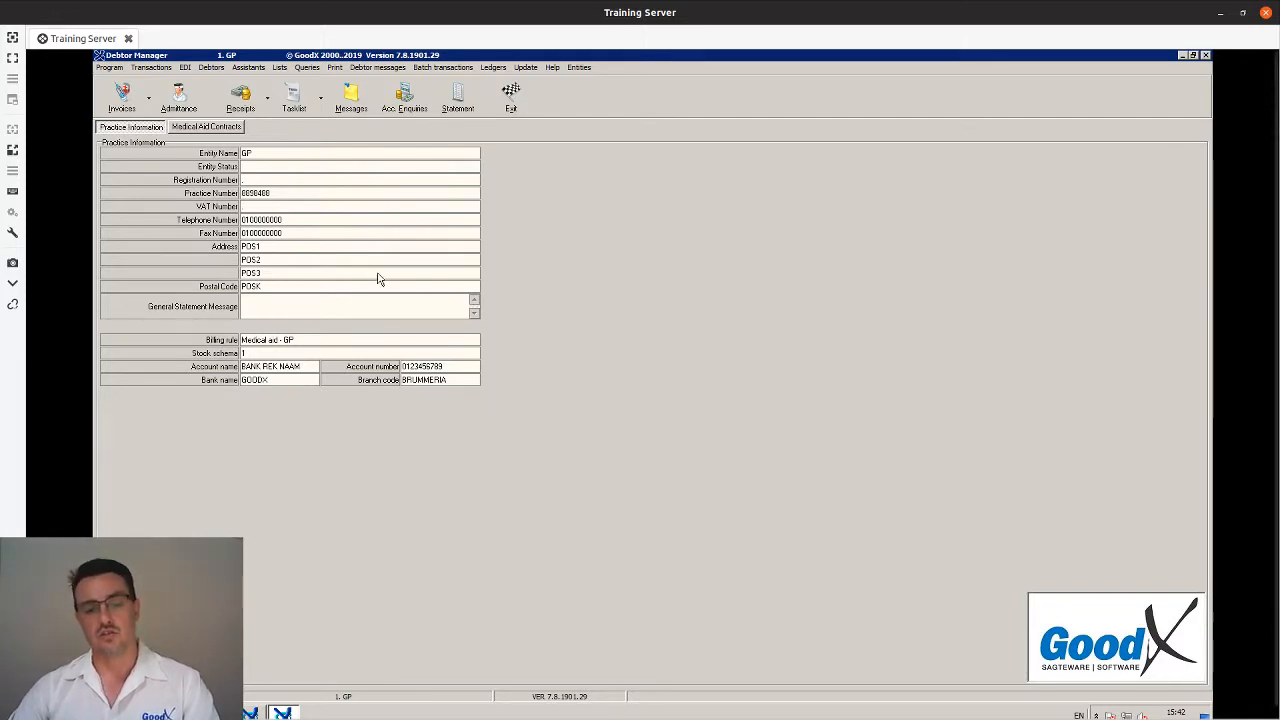
left_click(335, 67)
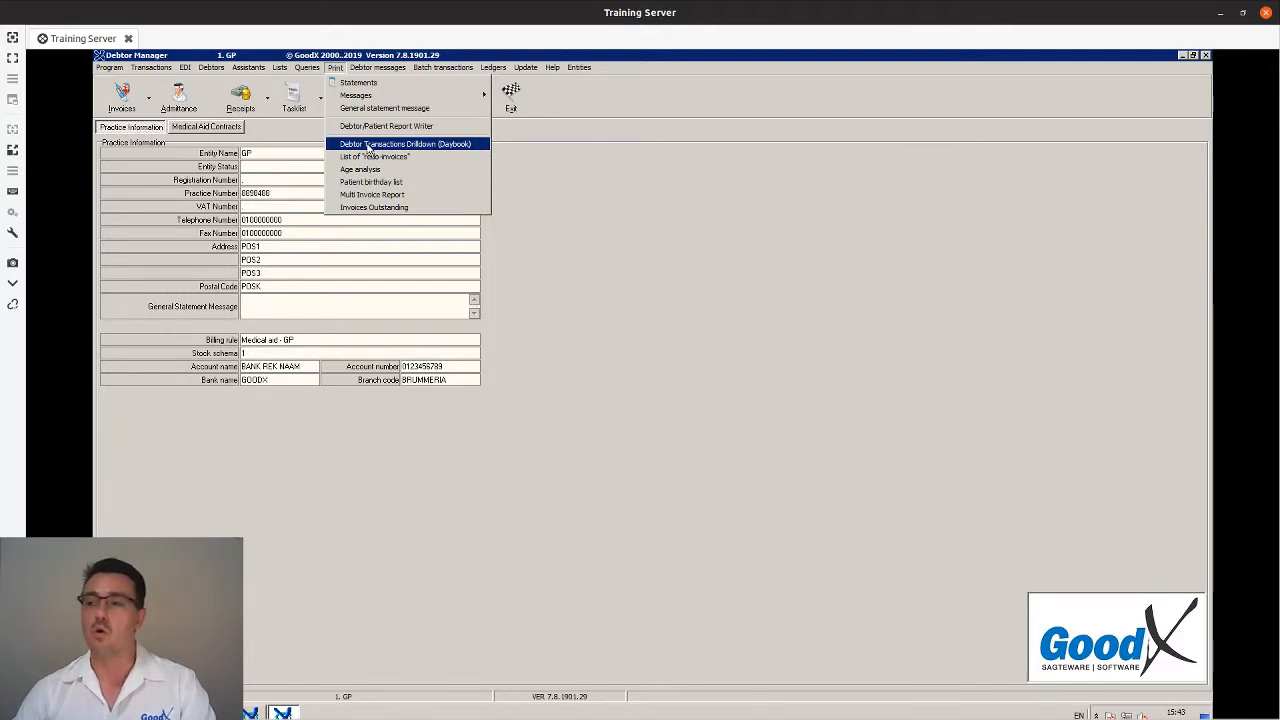
mouse_move(527, 70)
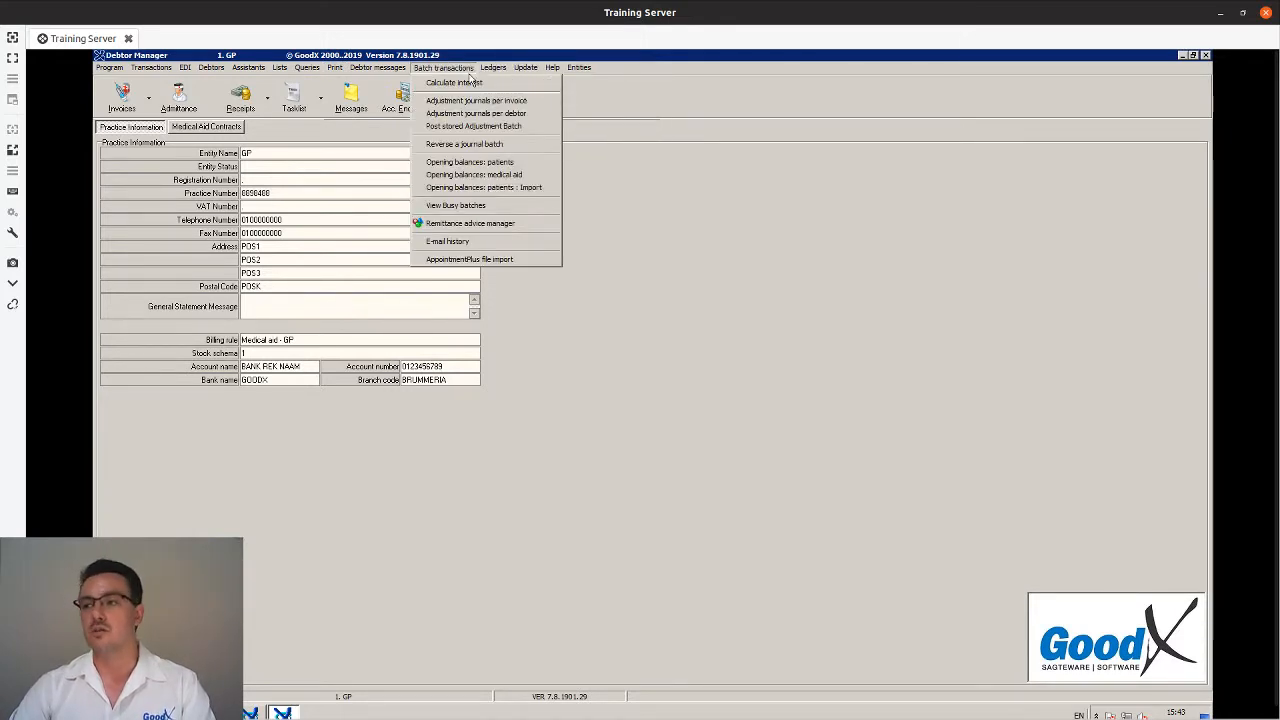
mouse_move(481, 72)
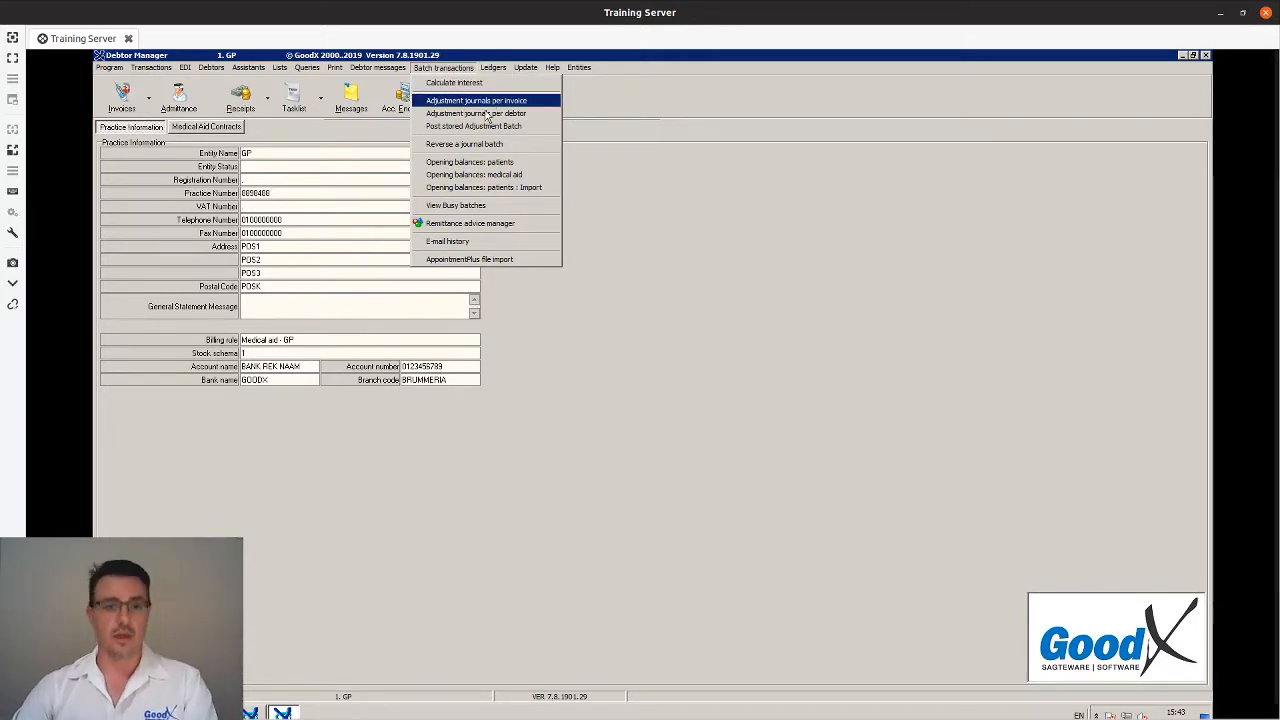
mouse_move(336, 70)
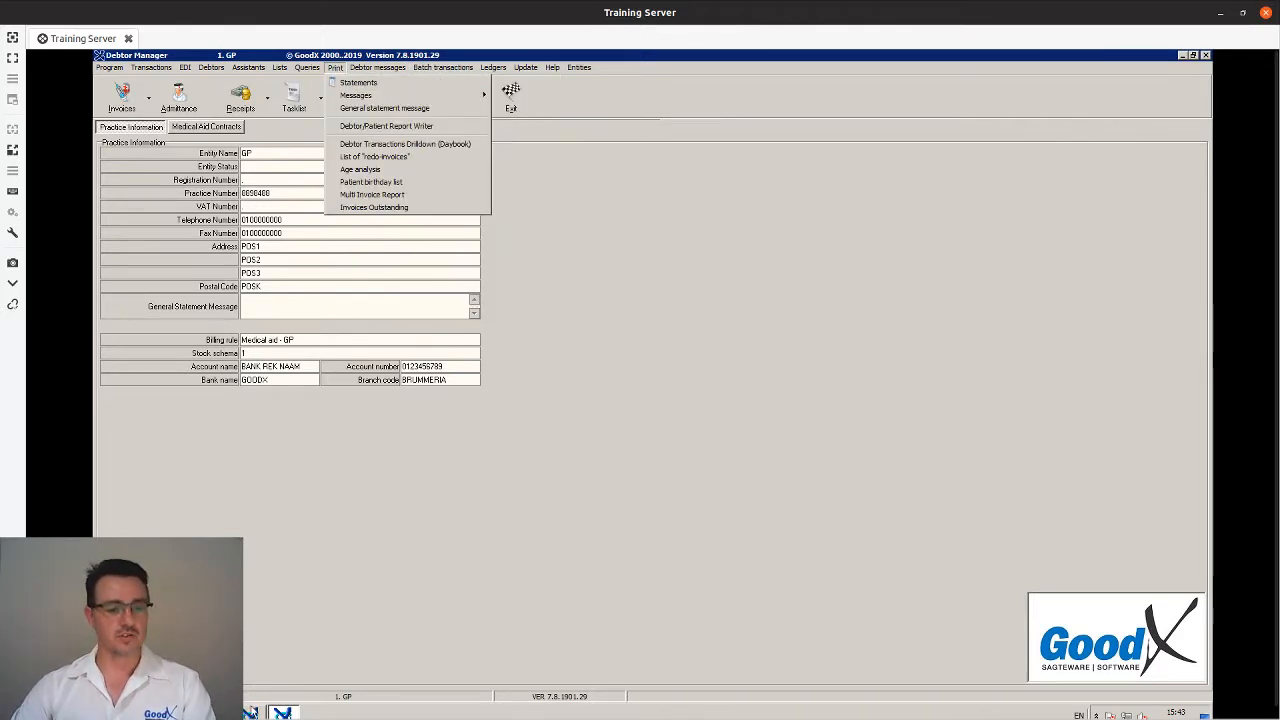
left_click(282, 712)
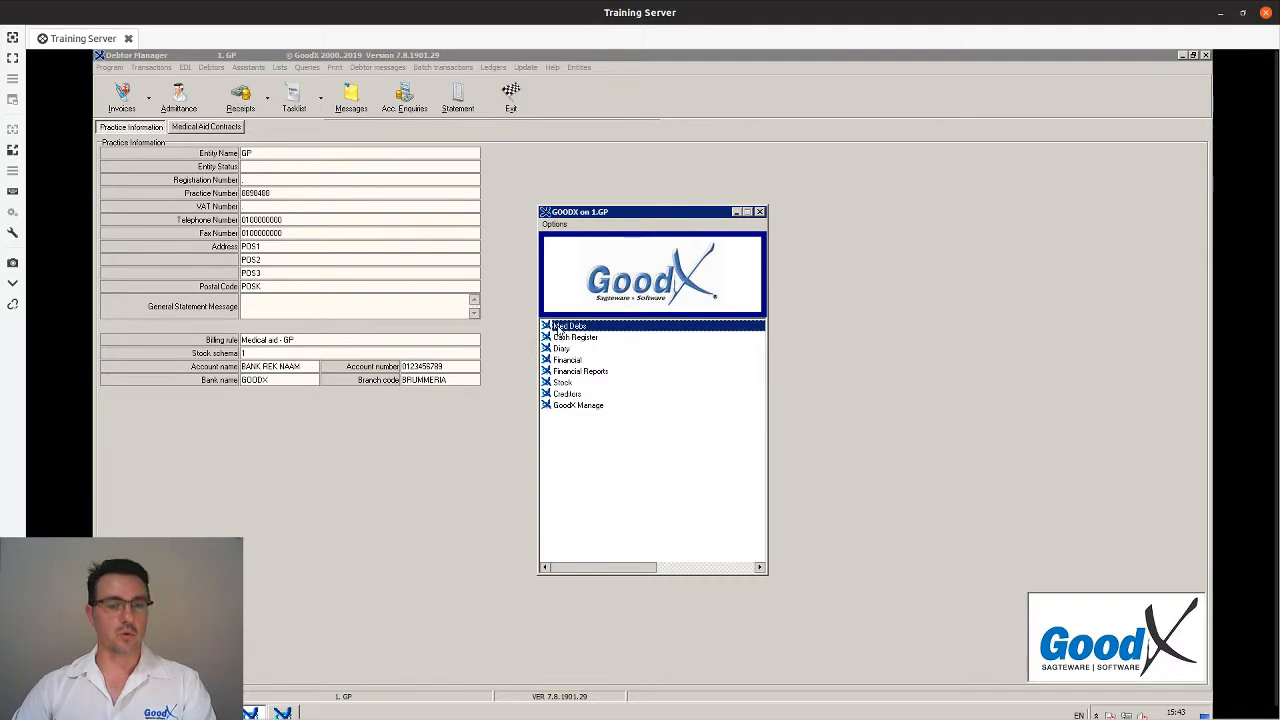
Open the Debtor Transactions Drilldown (Daybook) profiles and bring up the PER PERIOD (MONTH END) profile for editing.
left_click(335, 67)
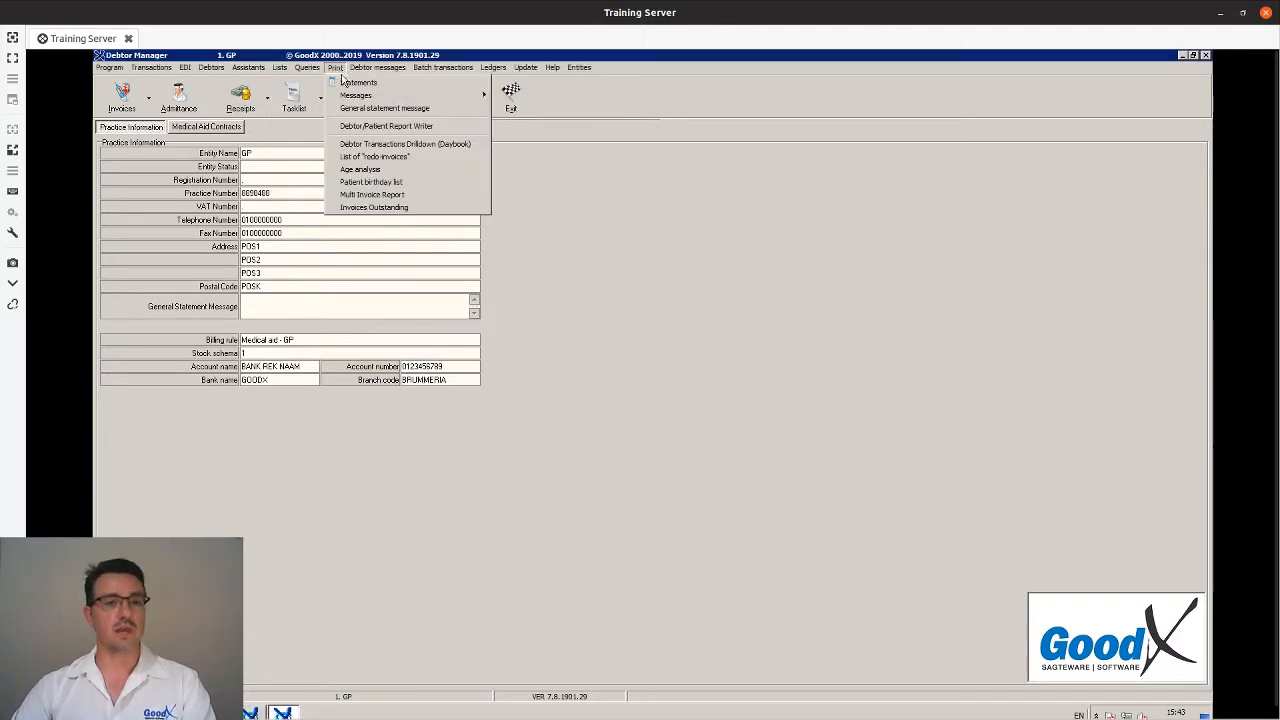
left_click(370, 146)
left_click(577, 277)
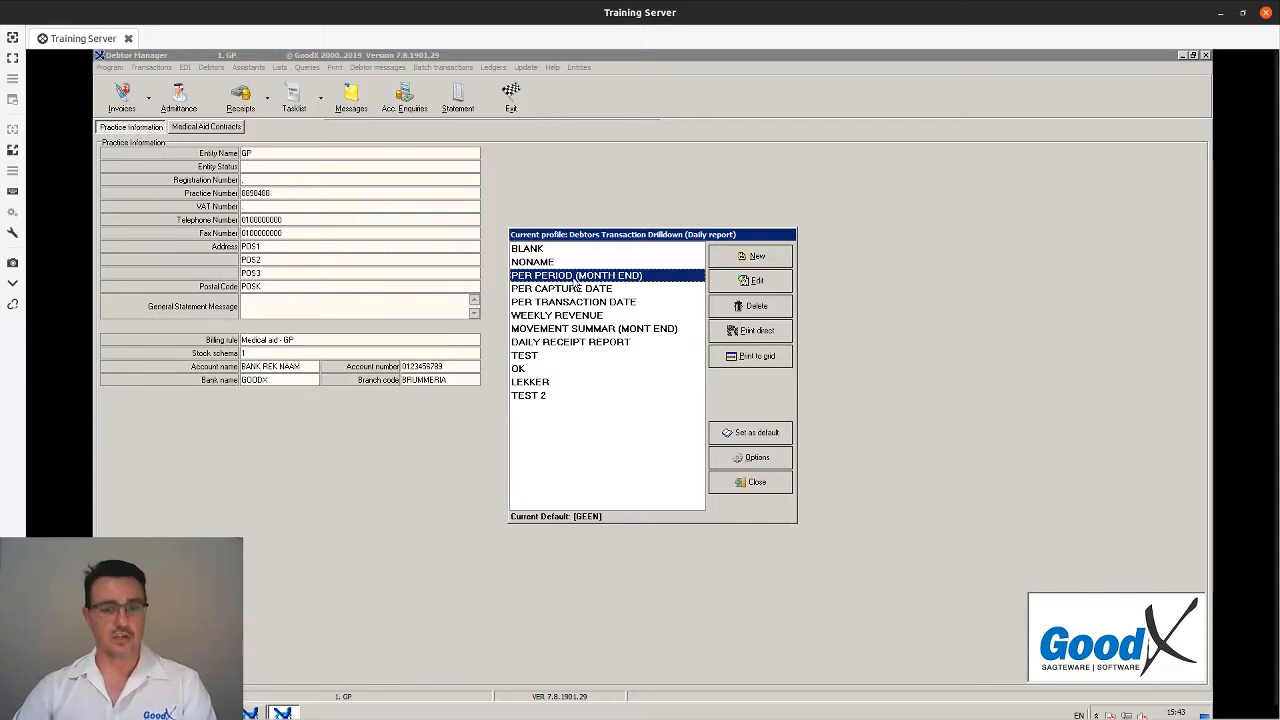
left_click(740, 280)
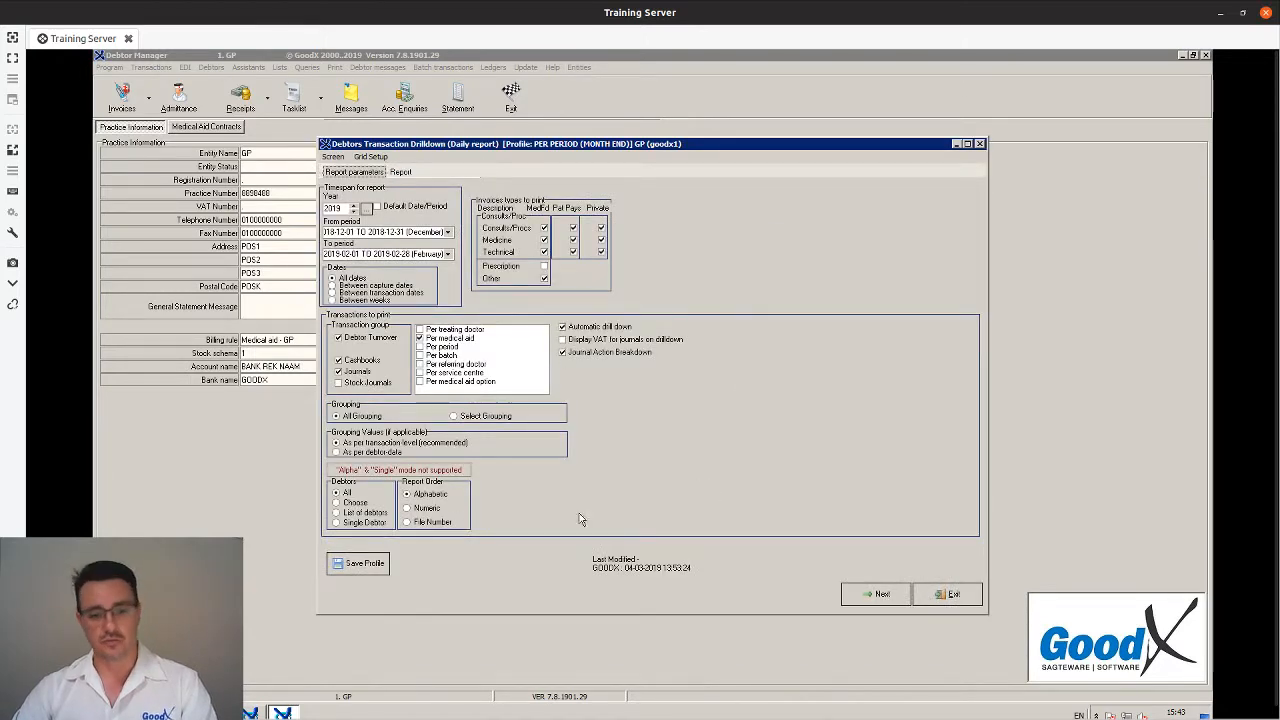
Set the report year to 2020, with the periods running from March 2019 to February 2020.
left_click(410, 456)
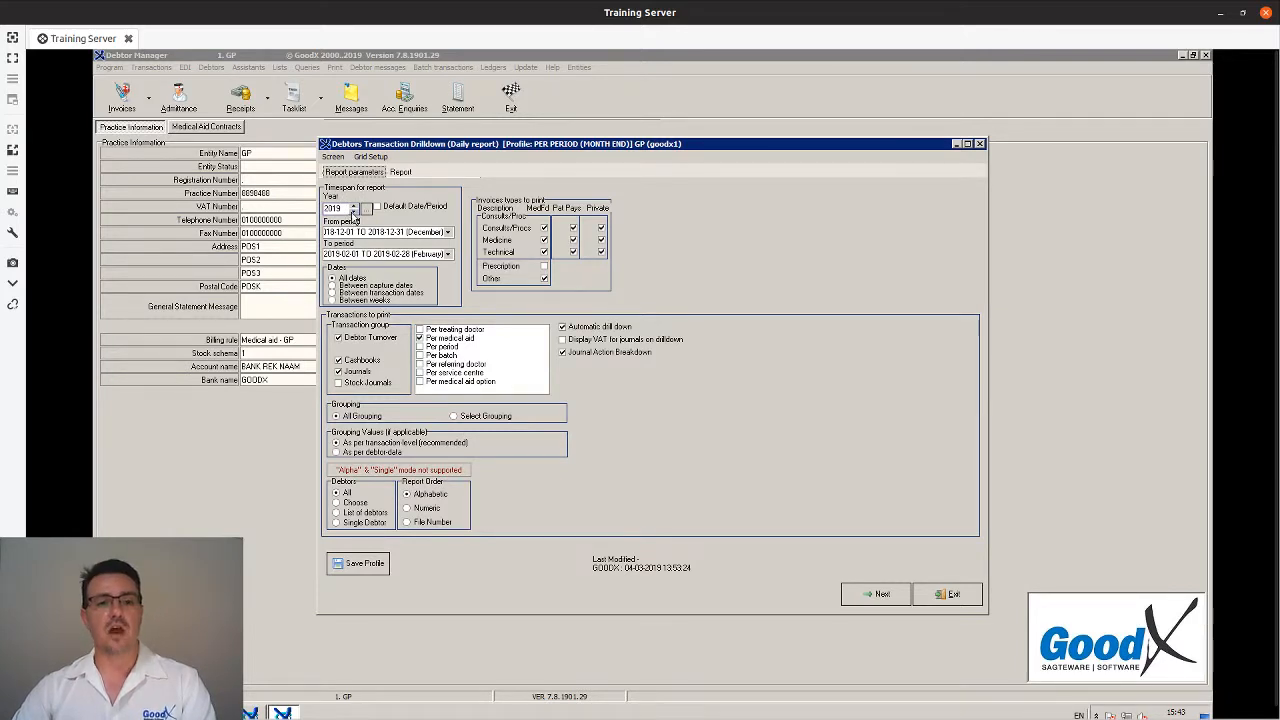
left_click(448, 233)
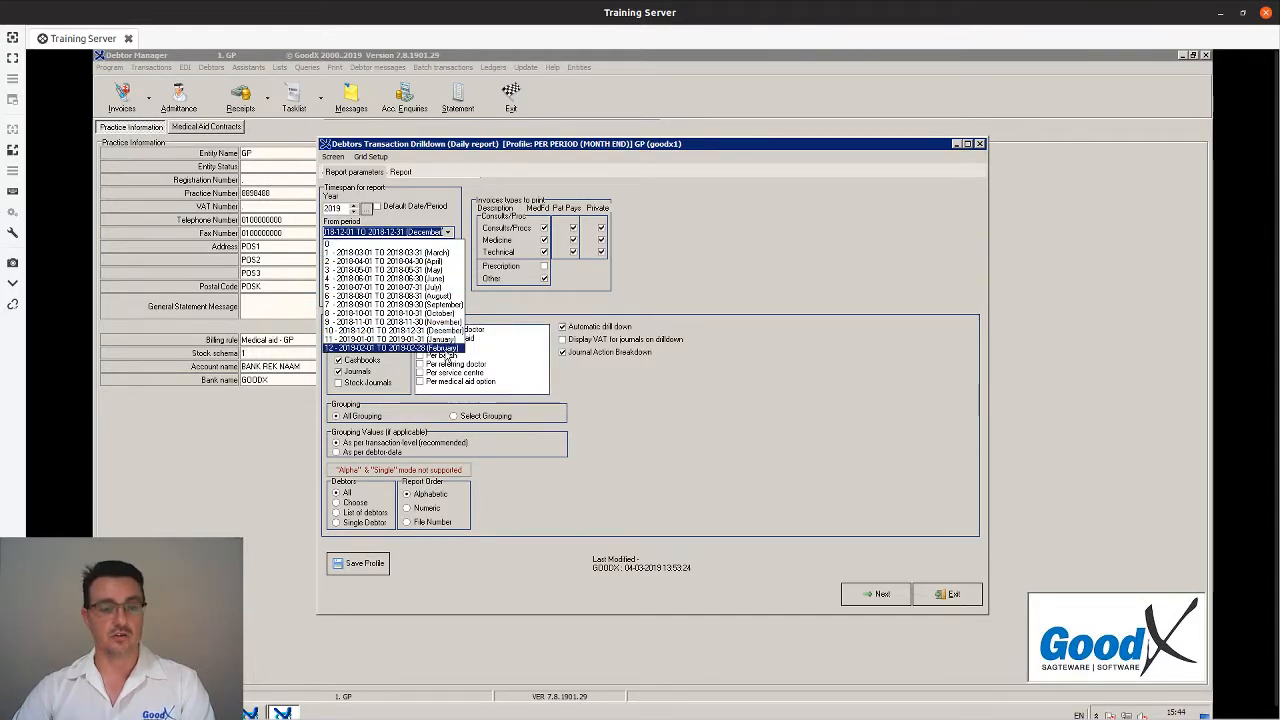
left_click(353, 204)
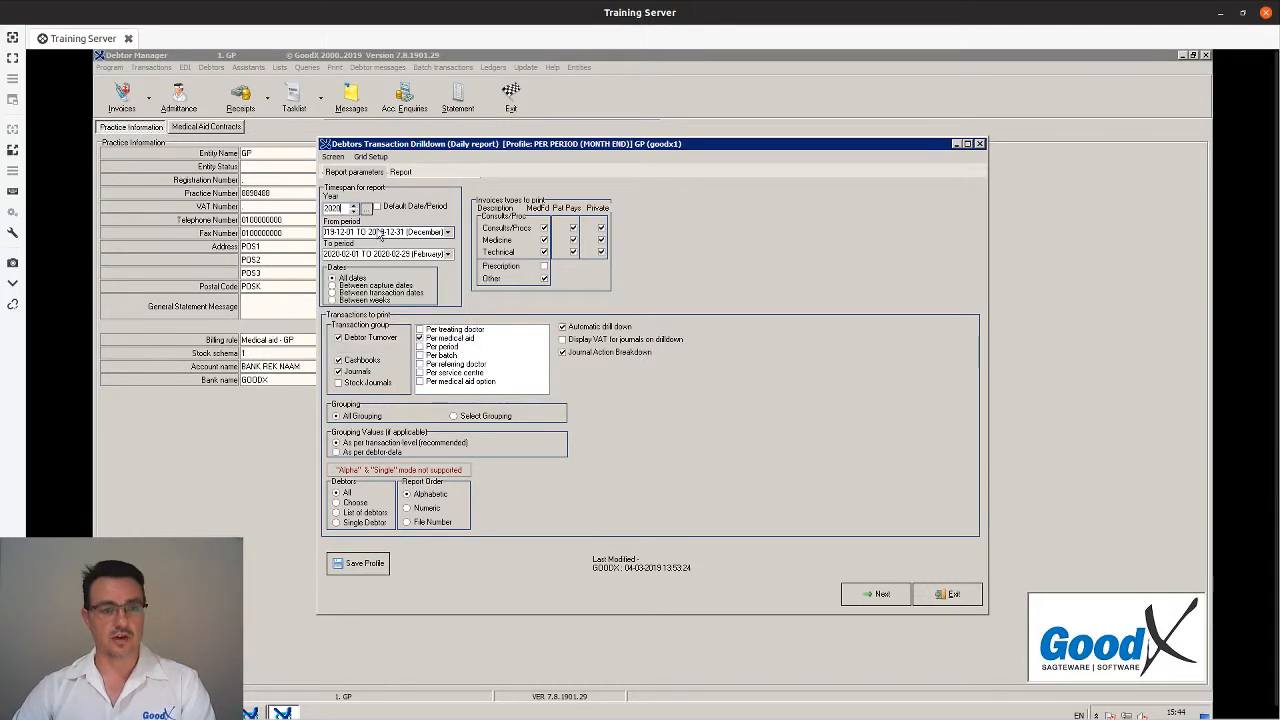
left_click(447, 233)
left_click(425, 255)
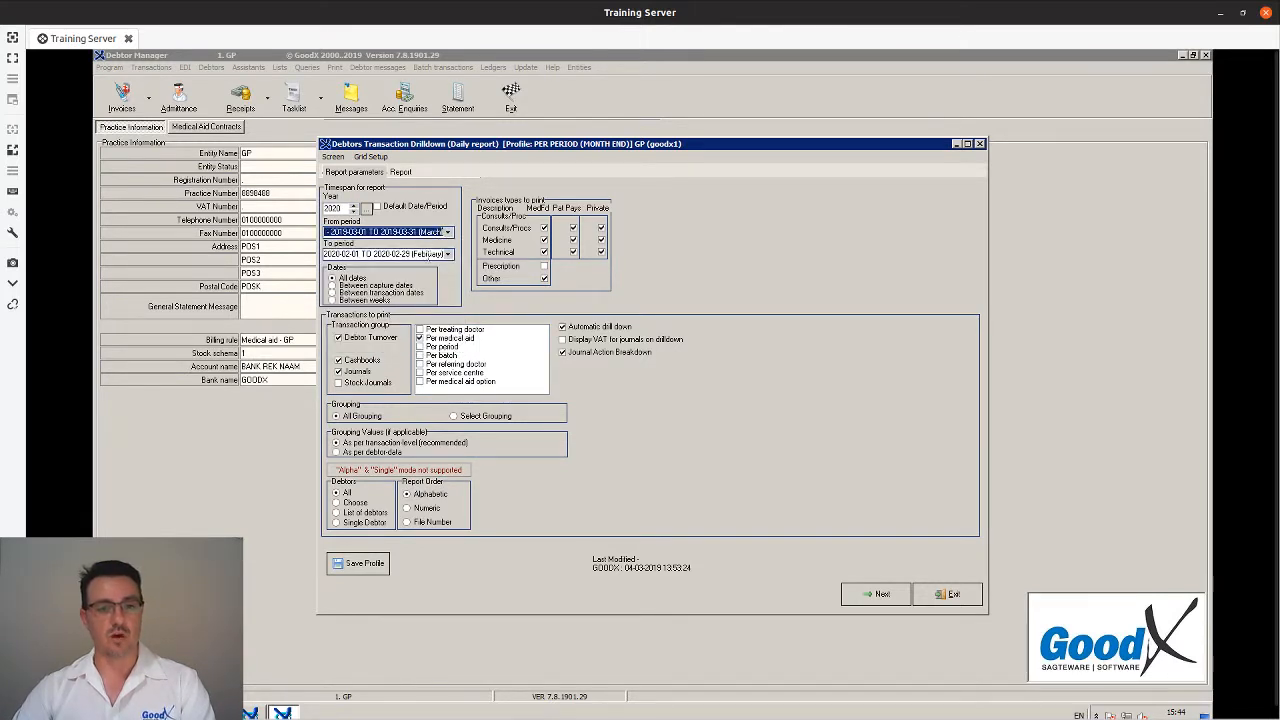
left_click(447, 254)
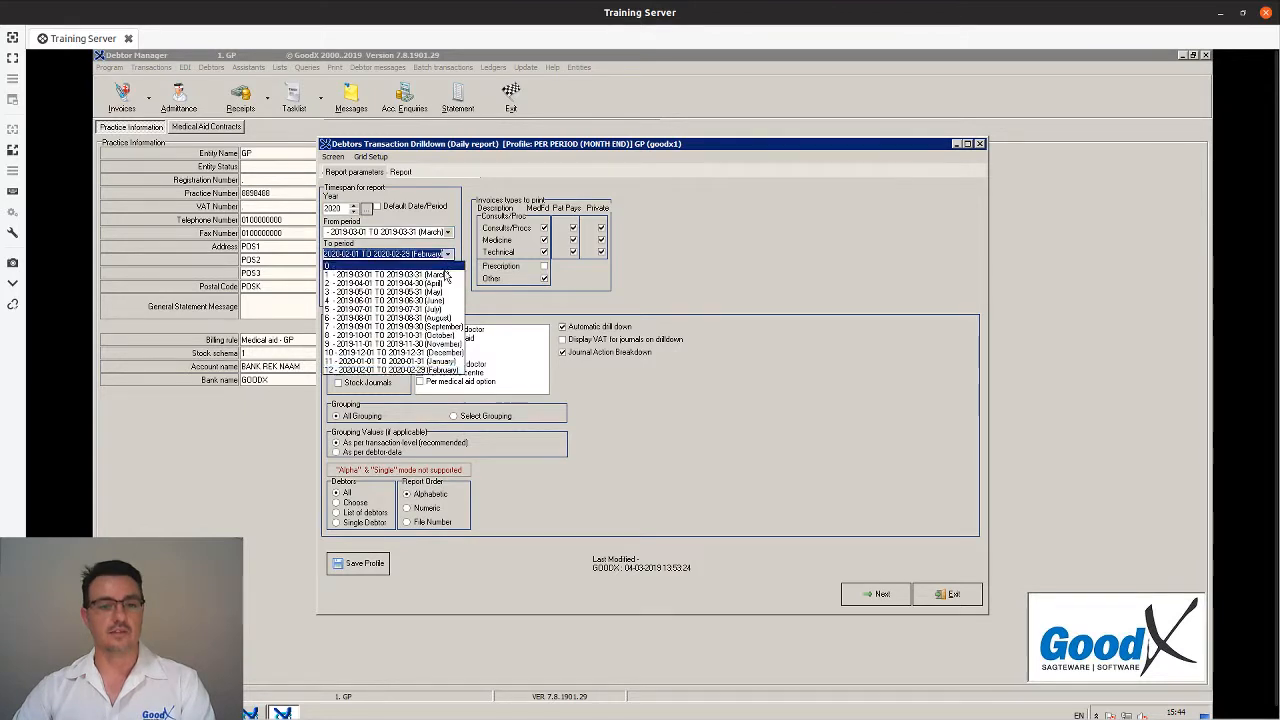
left_click(418, 372)
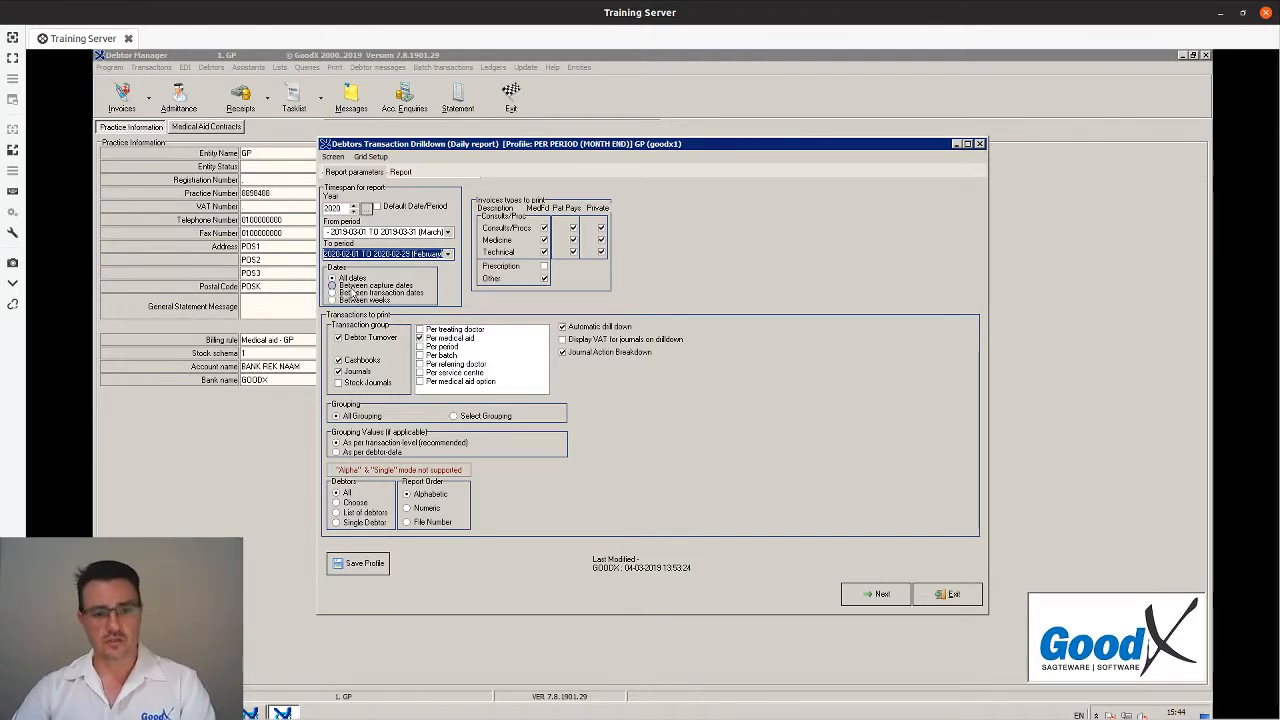
Try the between transaction dates and between capture dates filters, return to all dates, and check the available starting periods.
left_click(355, 293)
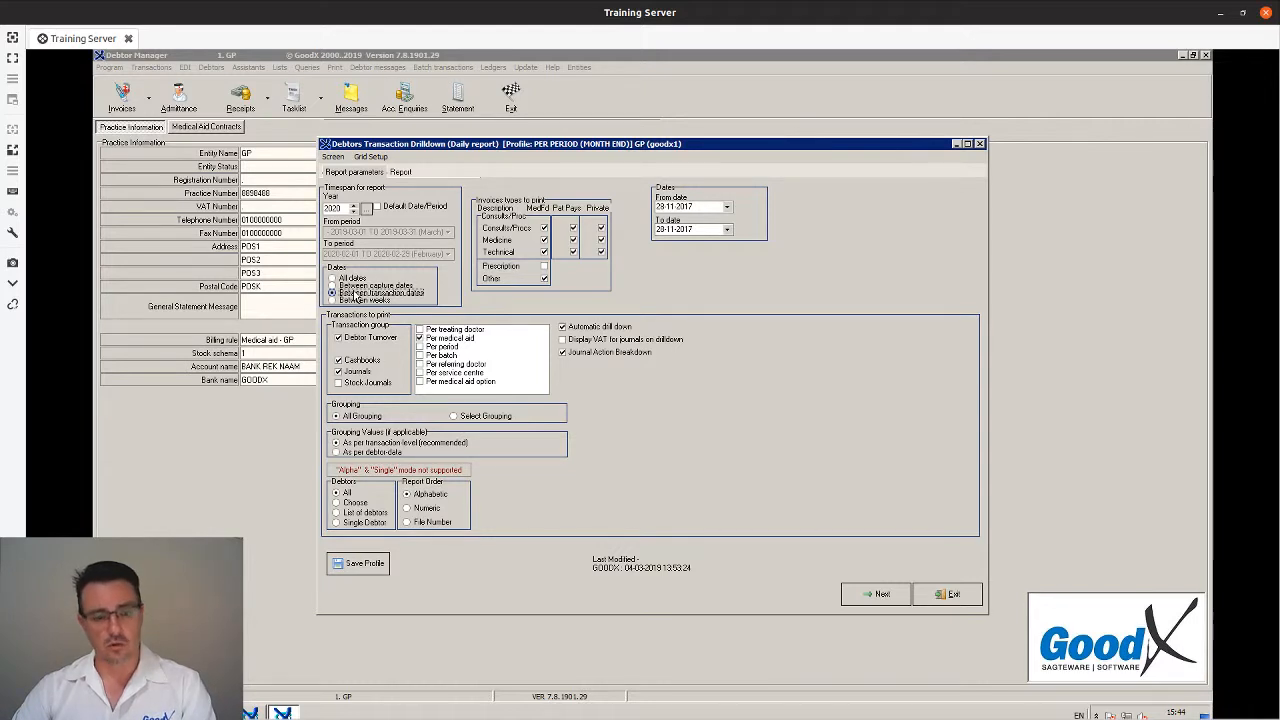
left_click(362, 286)
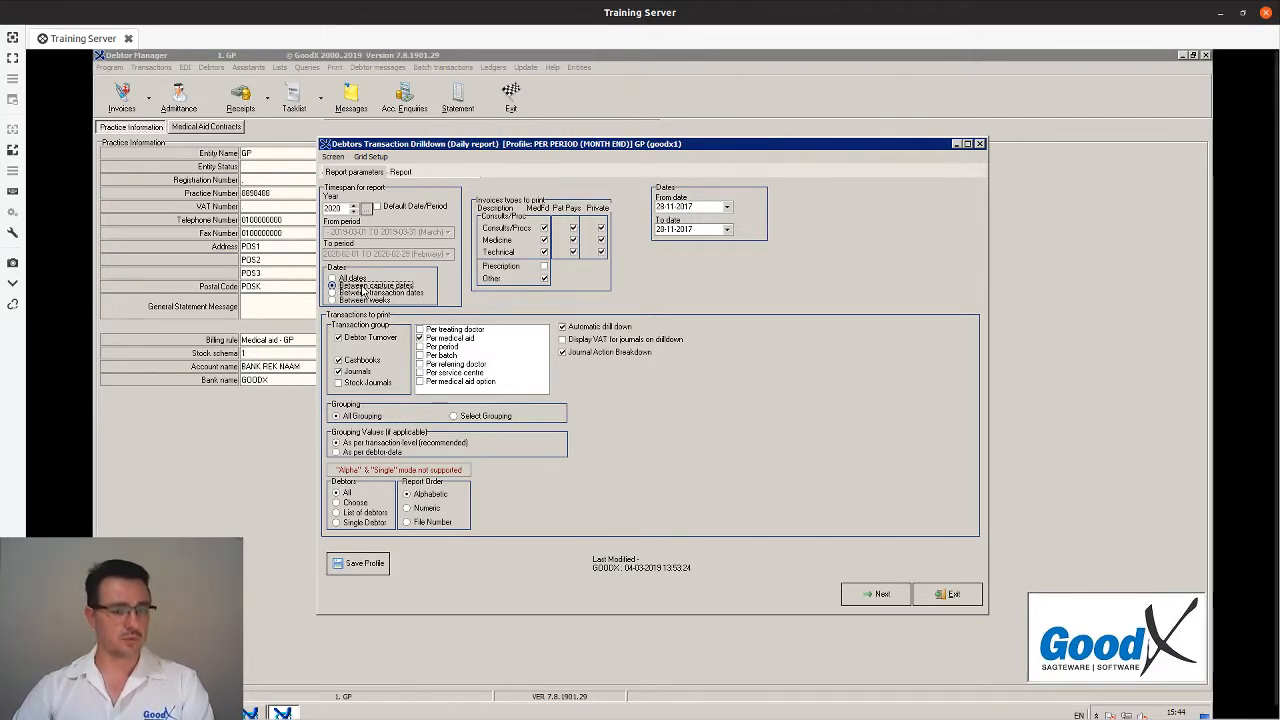
left_click(365, 292)
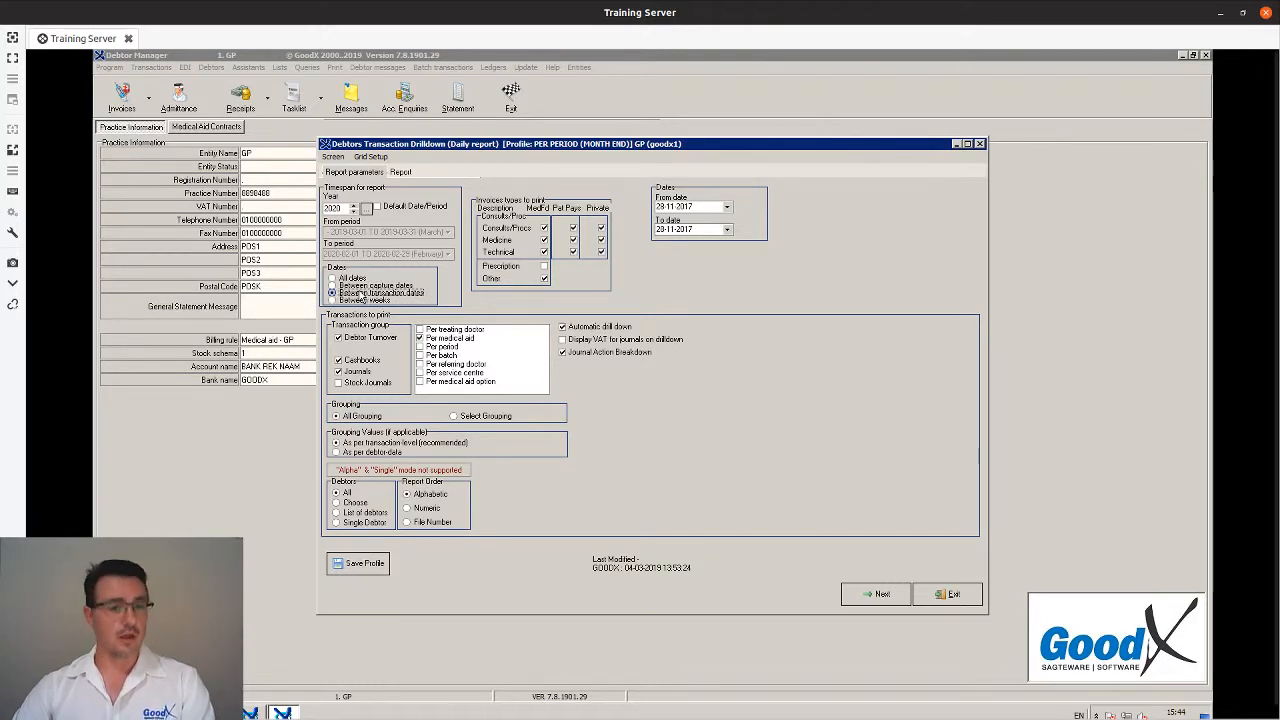
left_click(352, 278)
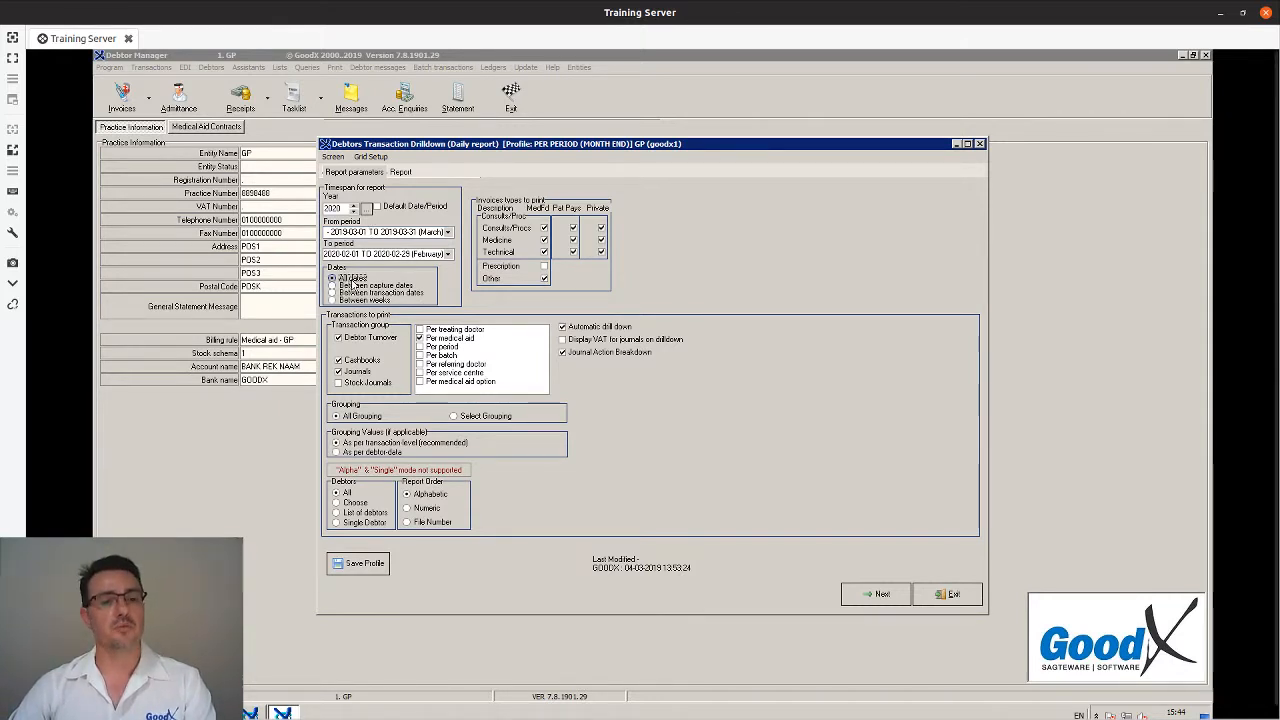
left_click(449, 232)
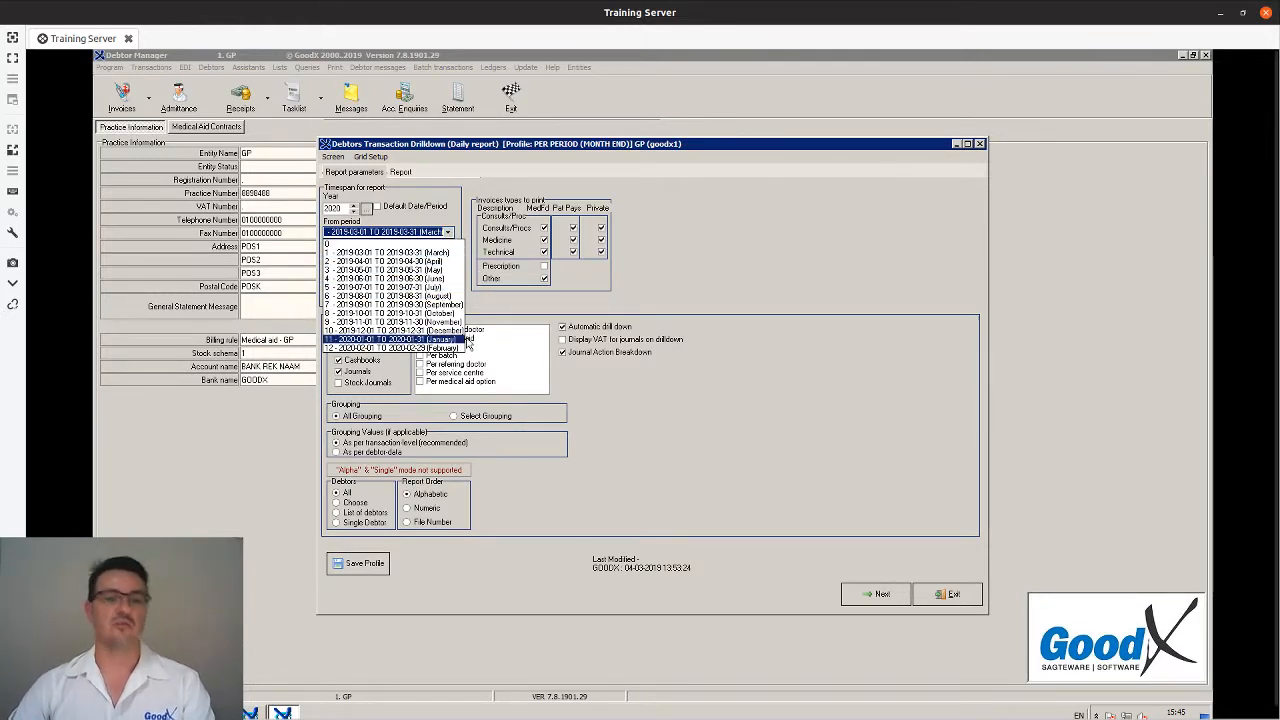
left_click(528, 320)
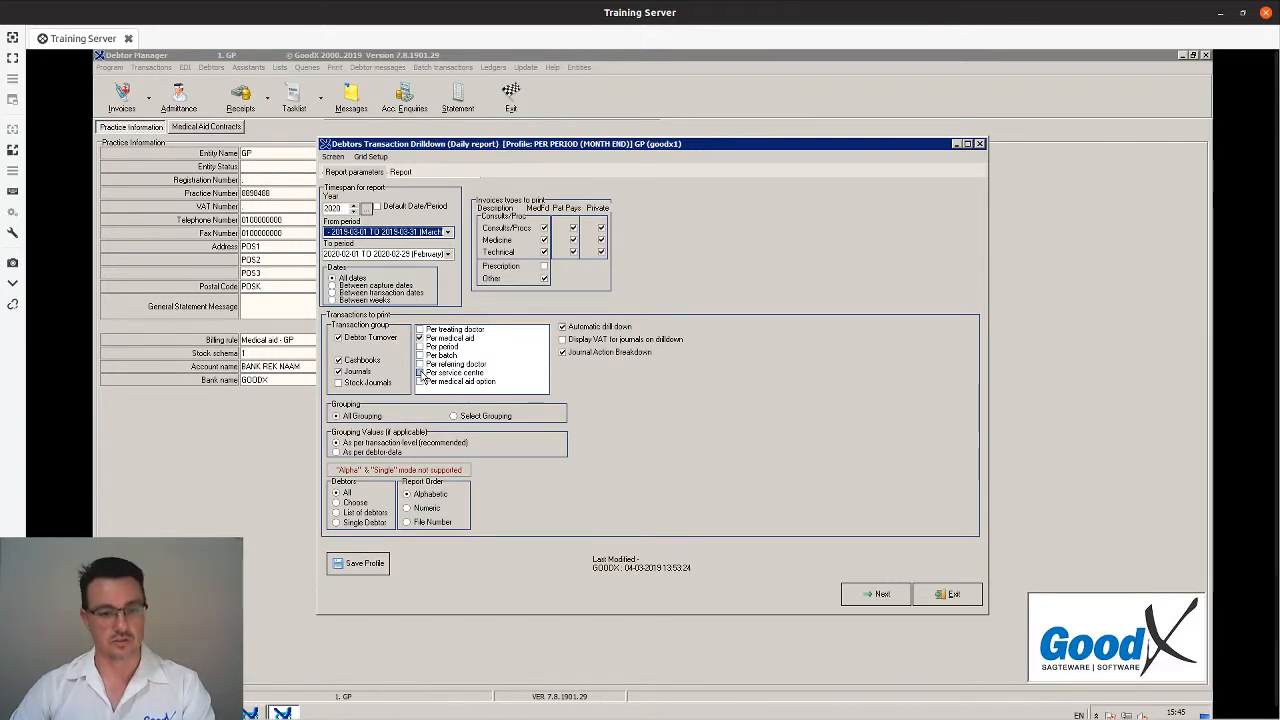
Change the grouping to Select Grouping, exit the report parameters without saving the profile, and close the profile list.
left_click(484, 416)
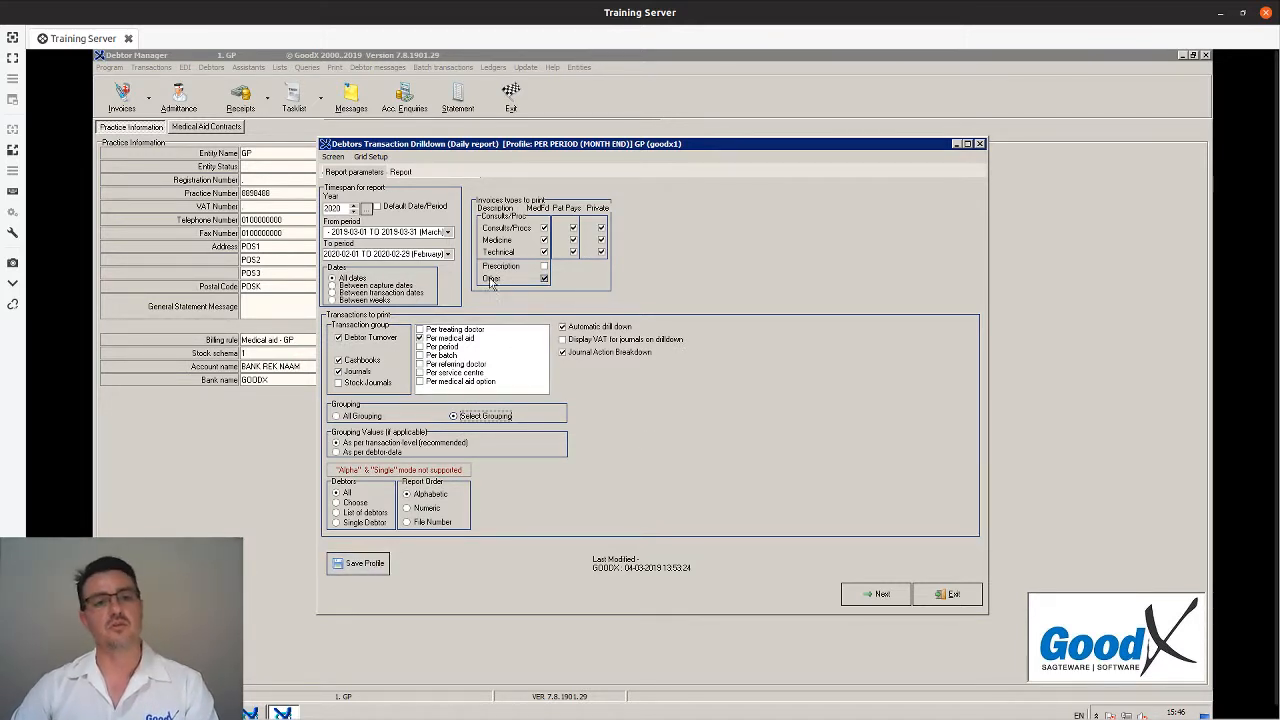
left_click(376, 287)
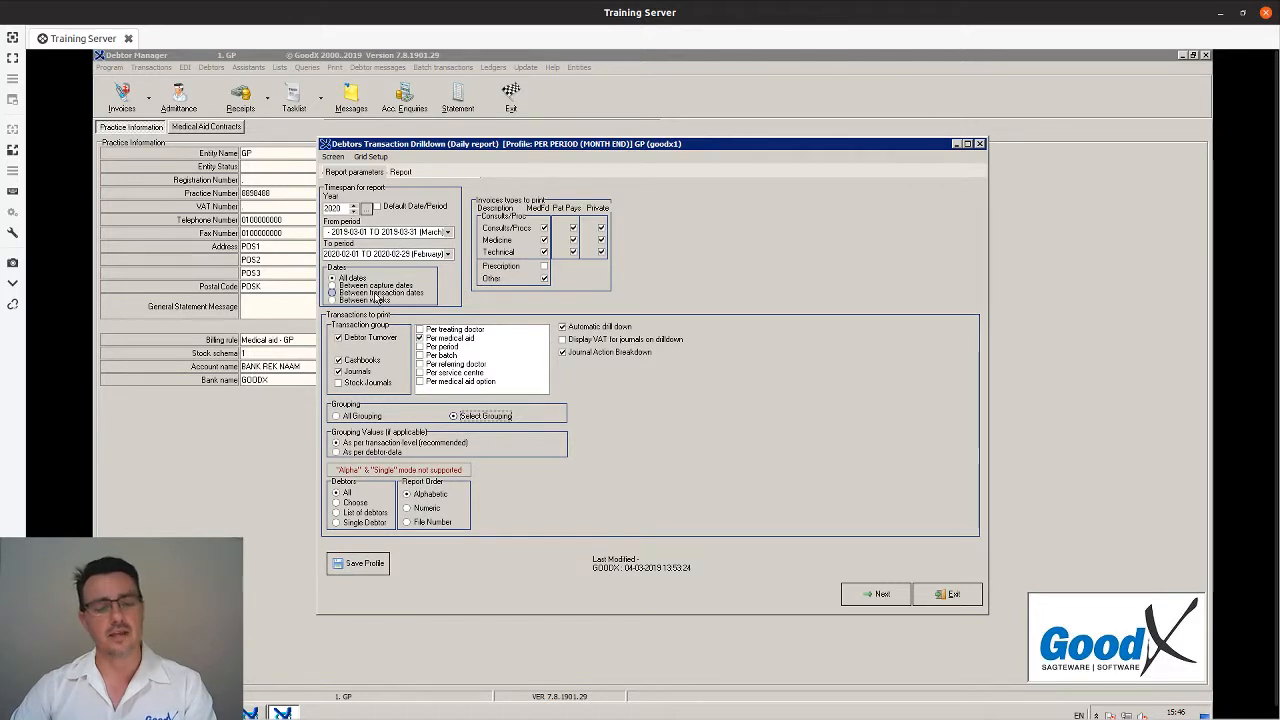
left_click(378, 293)
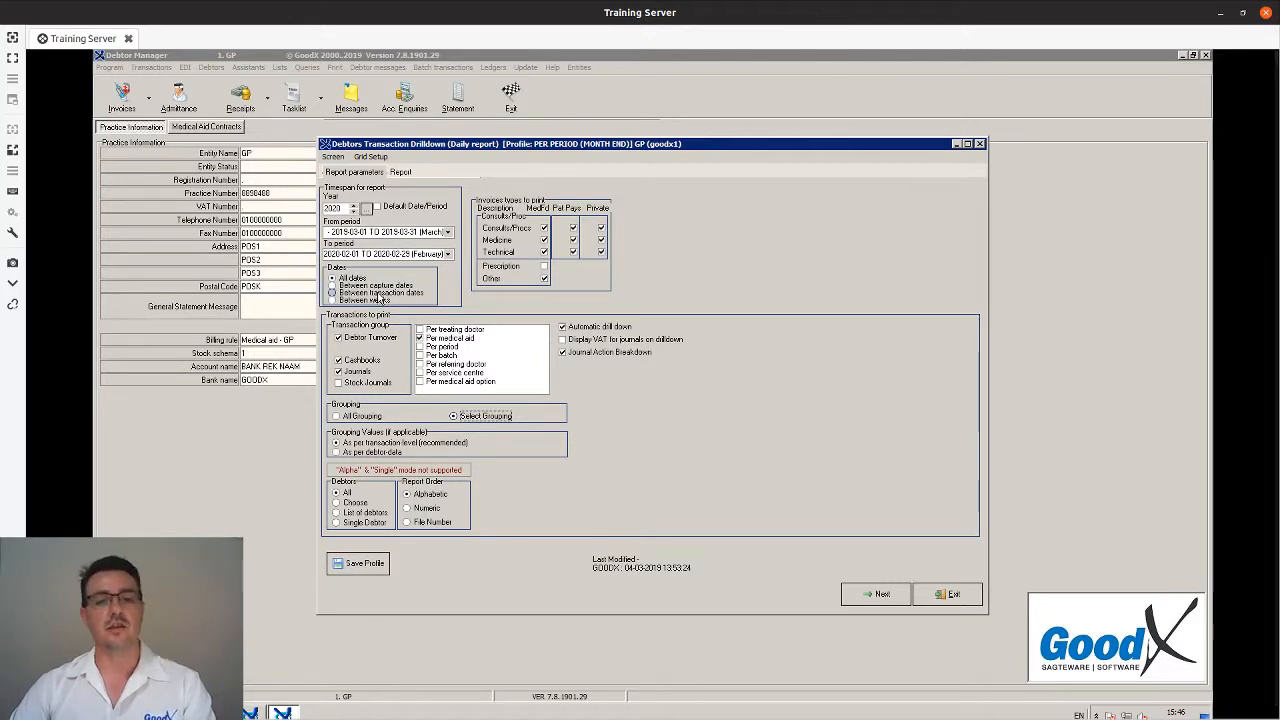
left_click(368, 278)
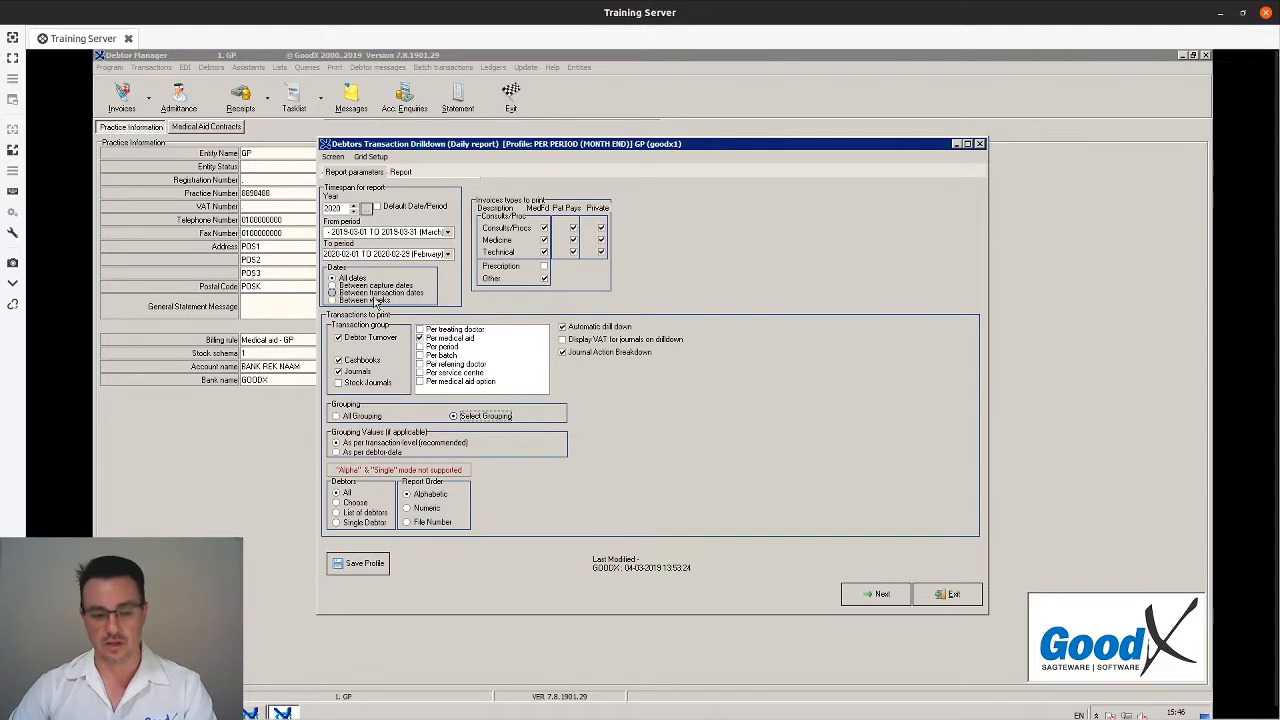
left_click(381, 293)
left_click(383, 300)
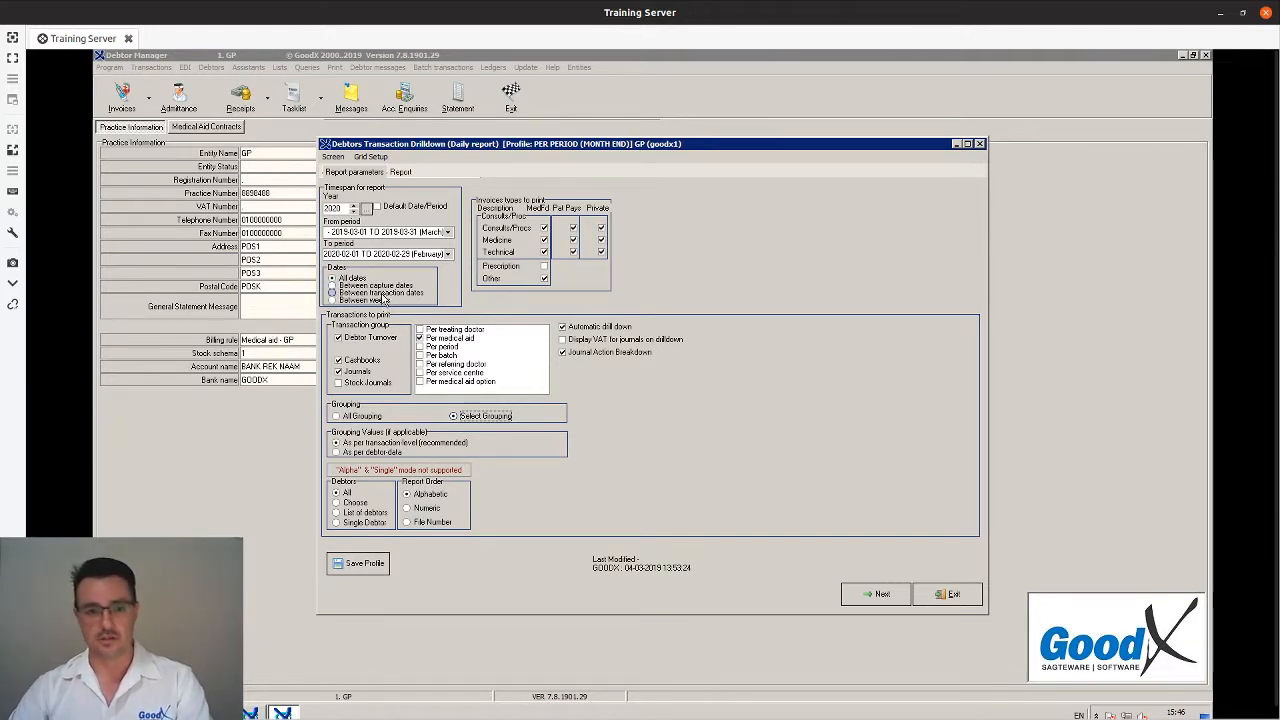
left_click(950, 596)
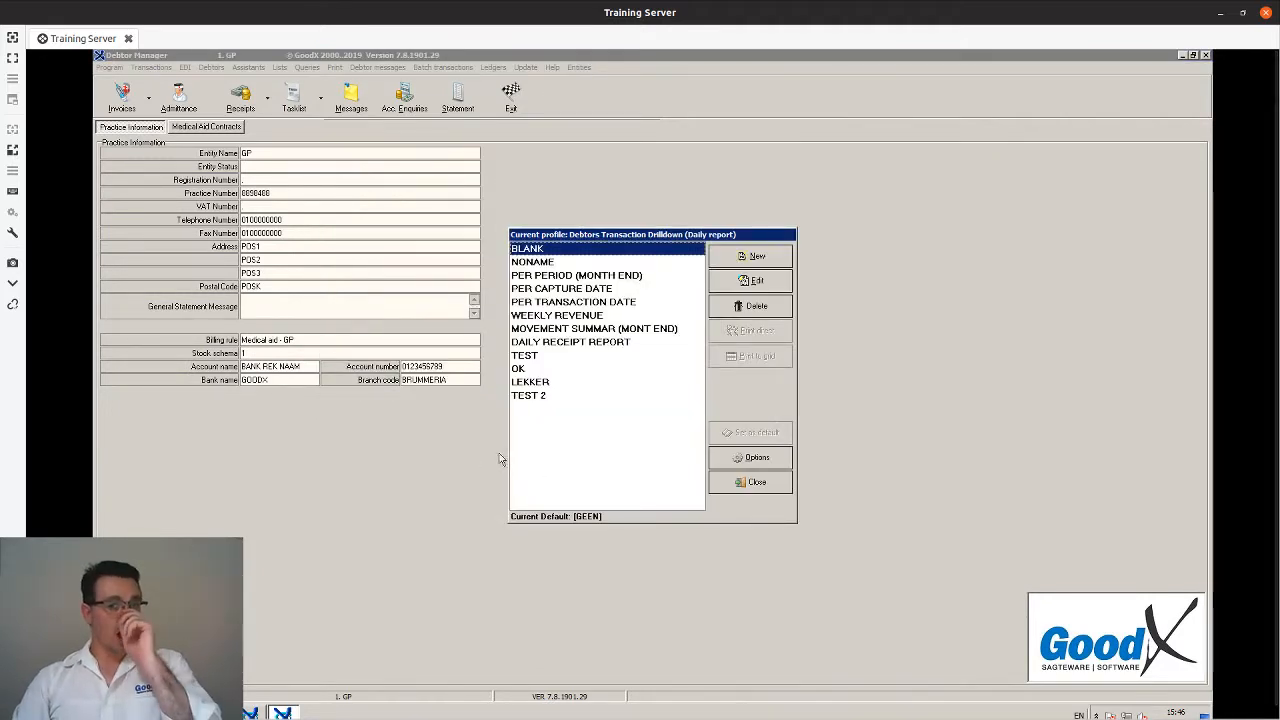
left_click(750, 483)
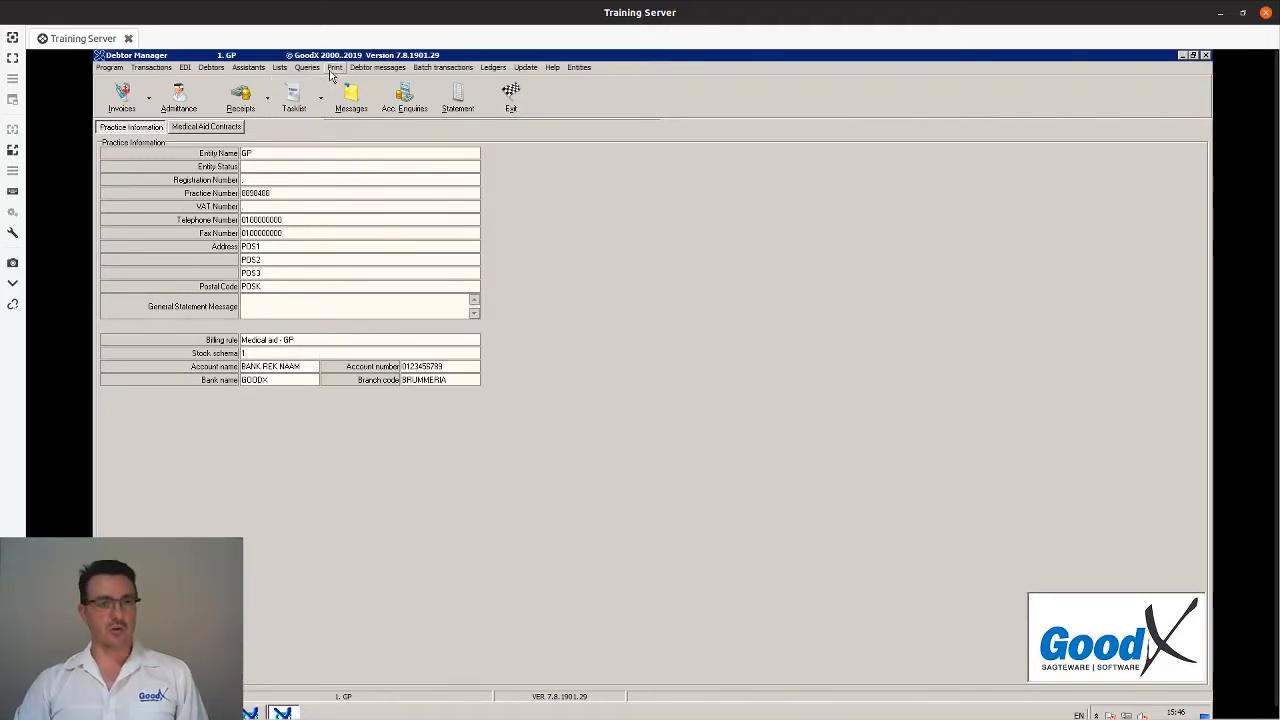
Print the PER PERIOD (MONTH END) debtor transactions drilldown to the grid with its preset periods and show the Ledger view.
left_click(335, 67)
left_click(382, 146)
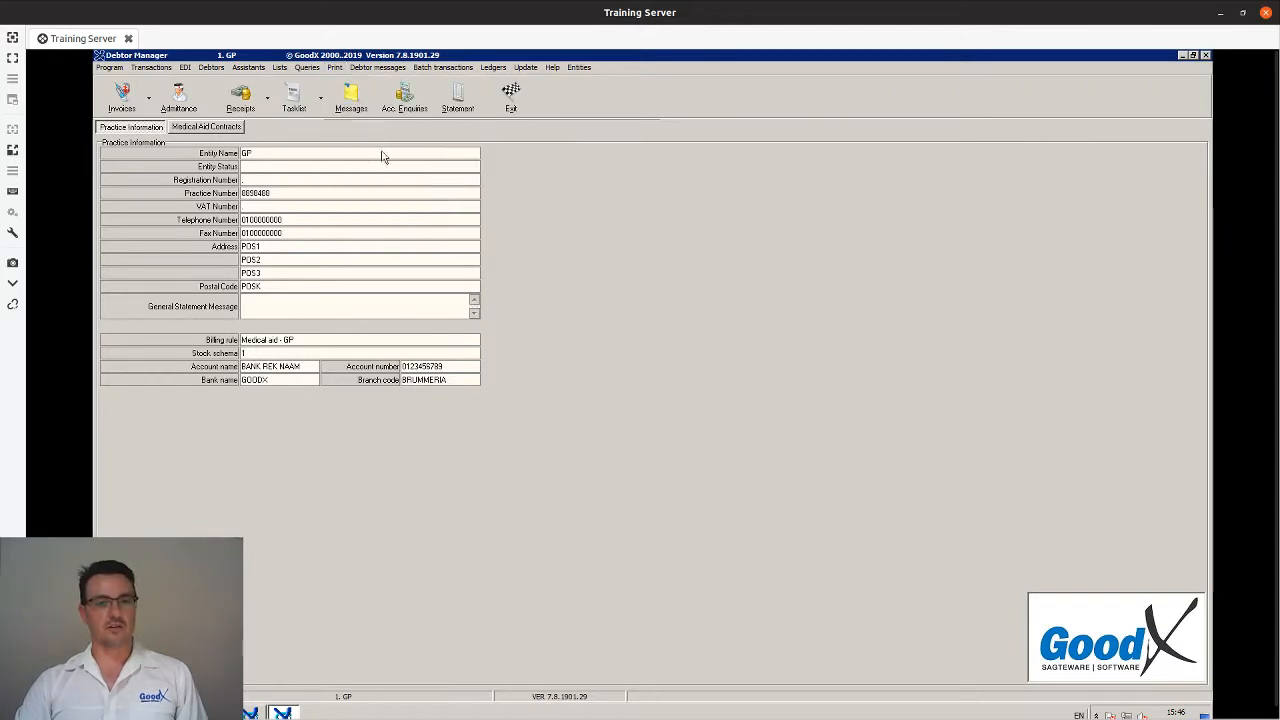
left_click(614, 278)
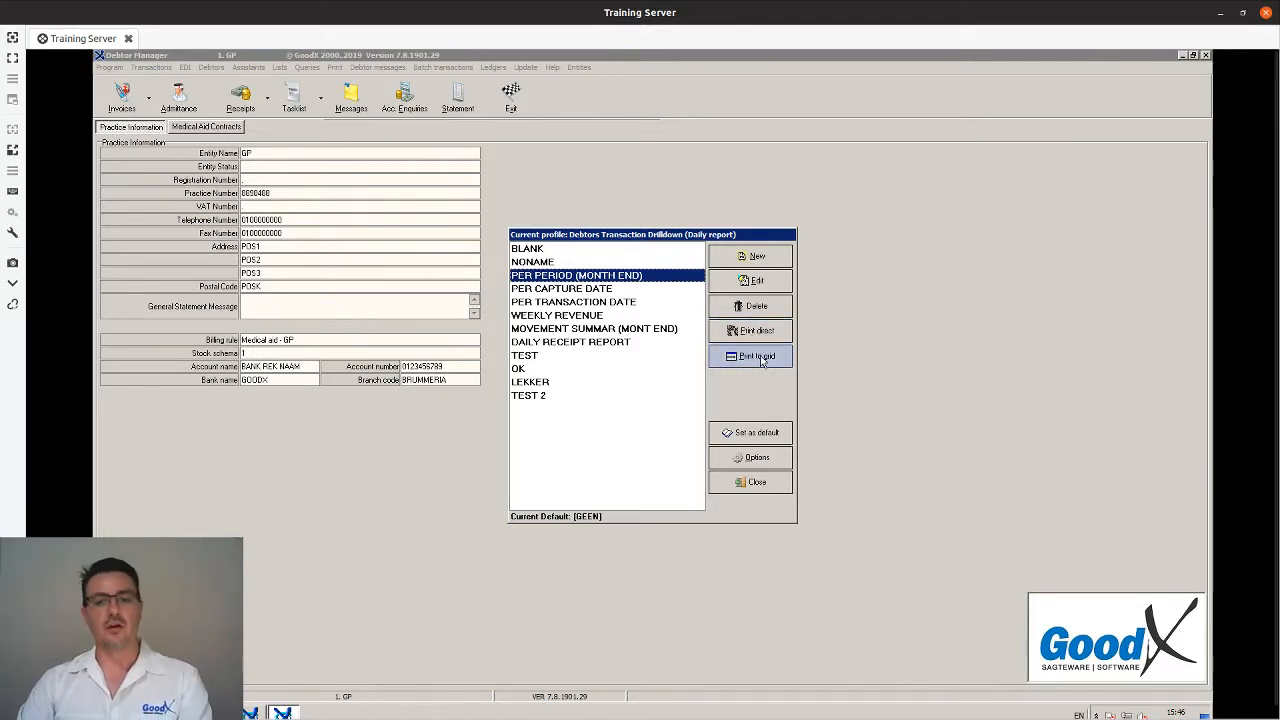
left_click(757, 357)
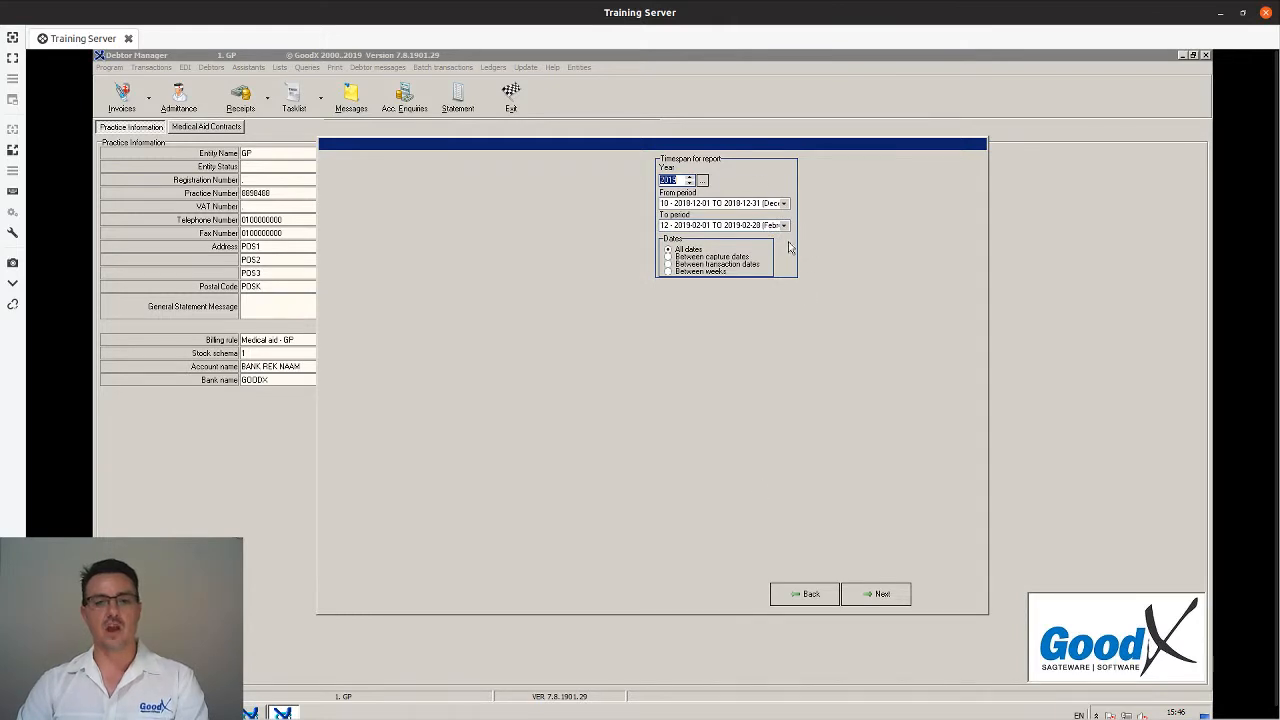
left_click(880, 595)
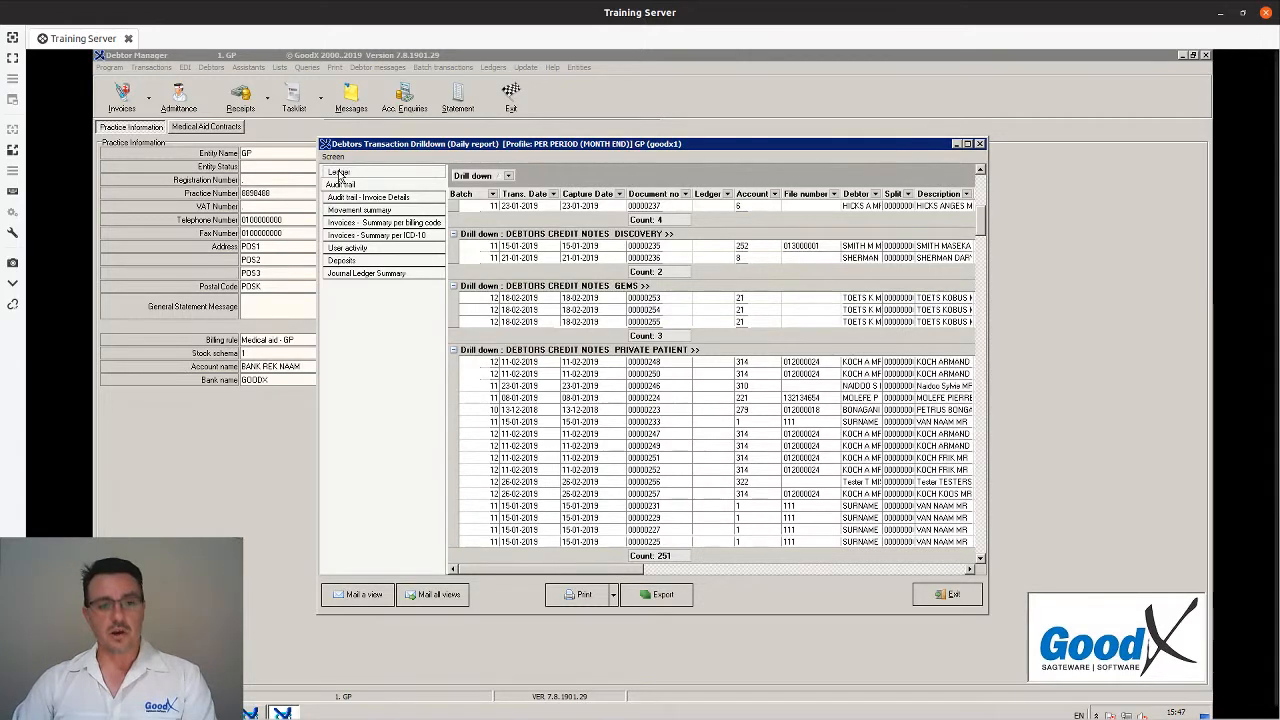
left_click(339, 173)
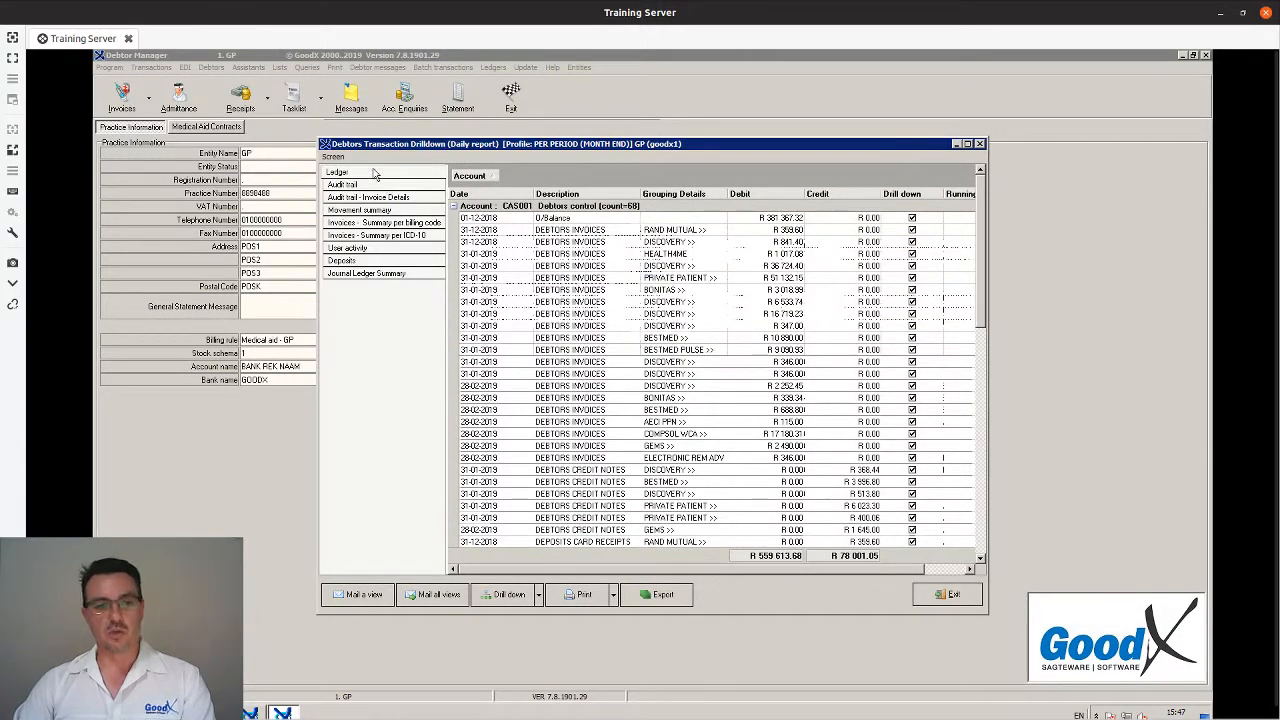
Look through the Ledger and Audit trail views grouped per medical aid, and exit the report.
left_click(597, 399)
scroll(597, 399, "down", 12)
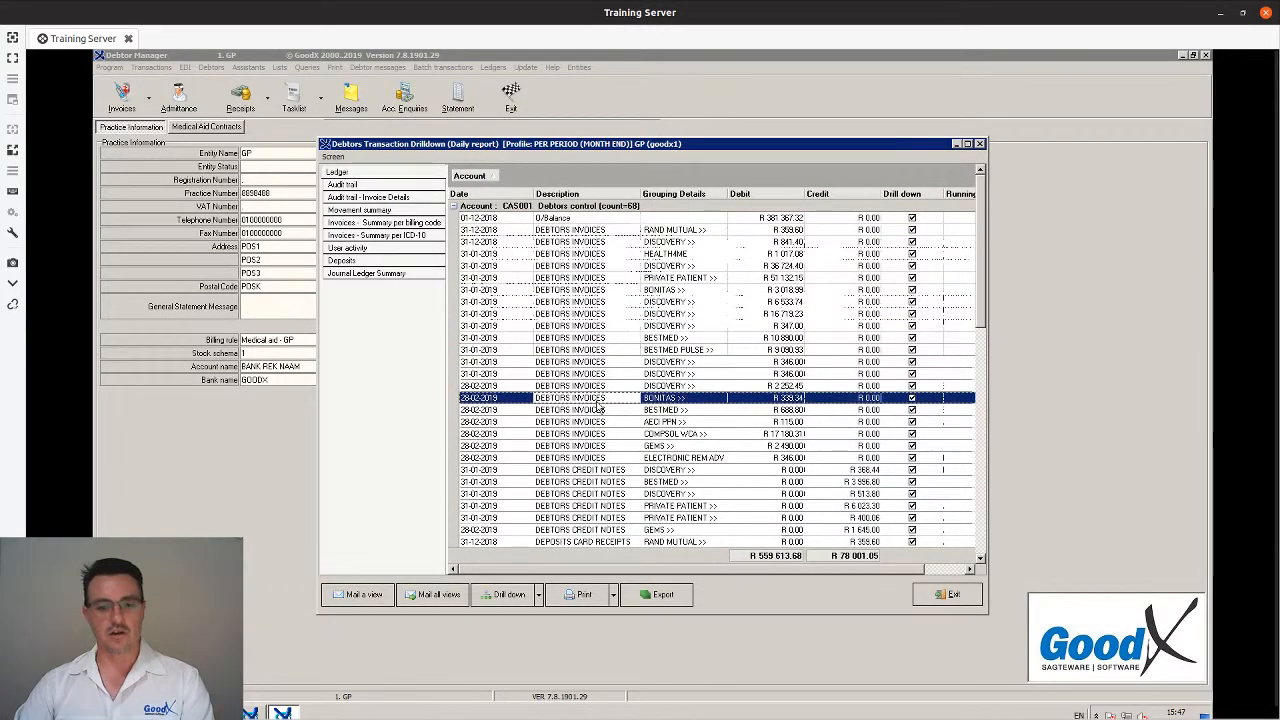
left_click(388, 187)
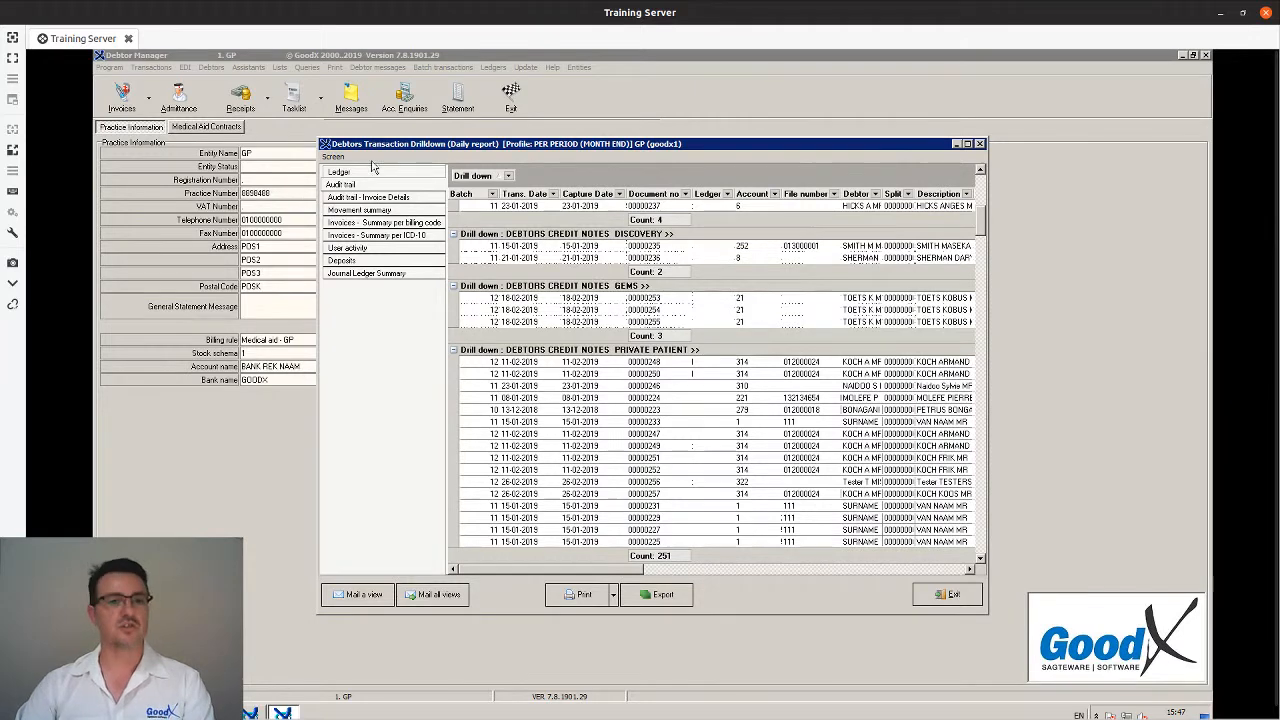
left_click(946, 594)
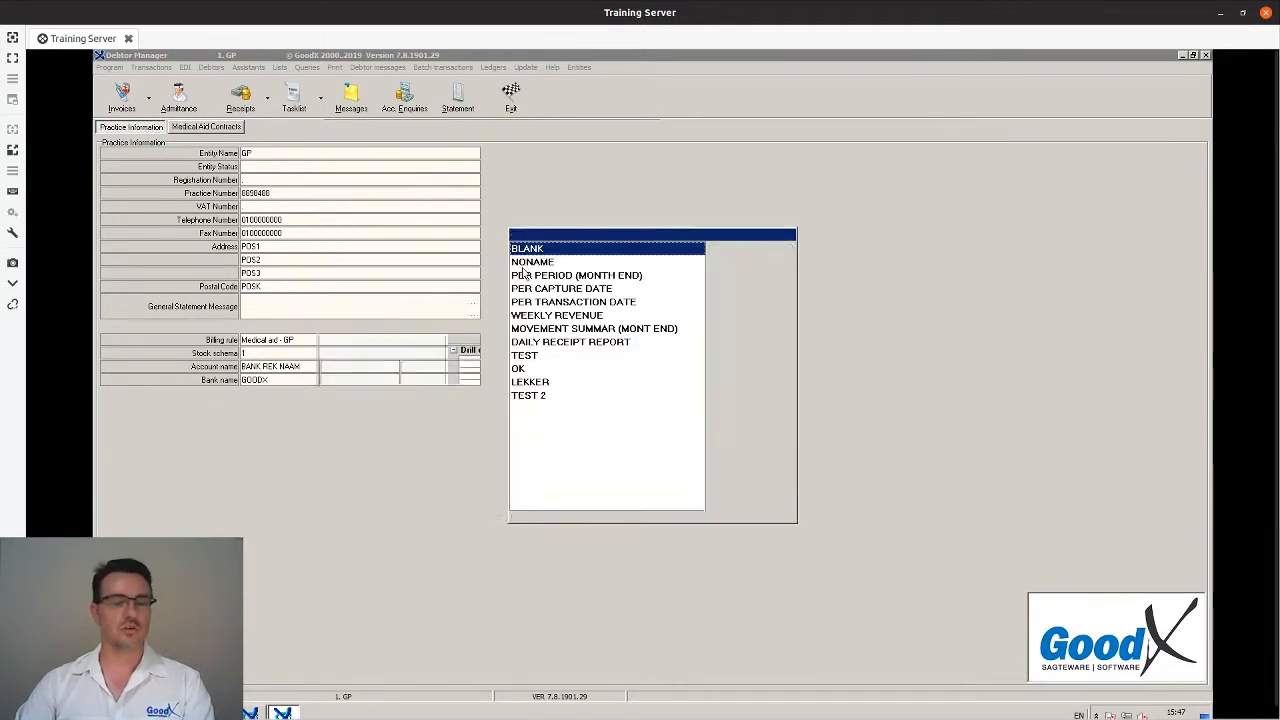
Open the PER PERIOD (MONTH END) profile, clear the Per medical aid option, and generate the report with all grouping.
left_click(524, 275)
left_click(748, 284)
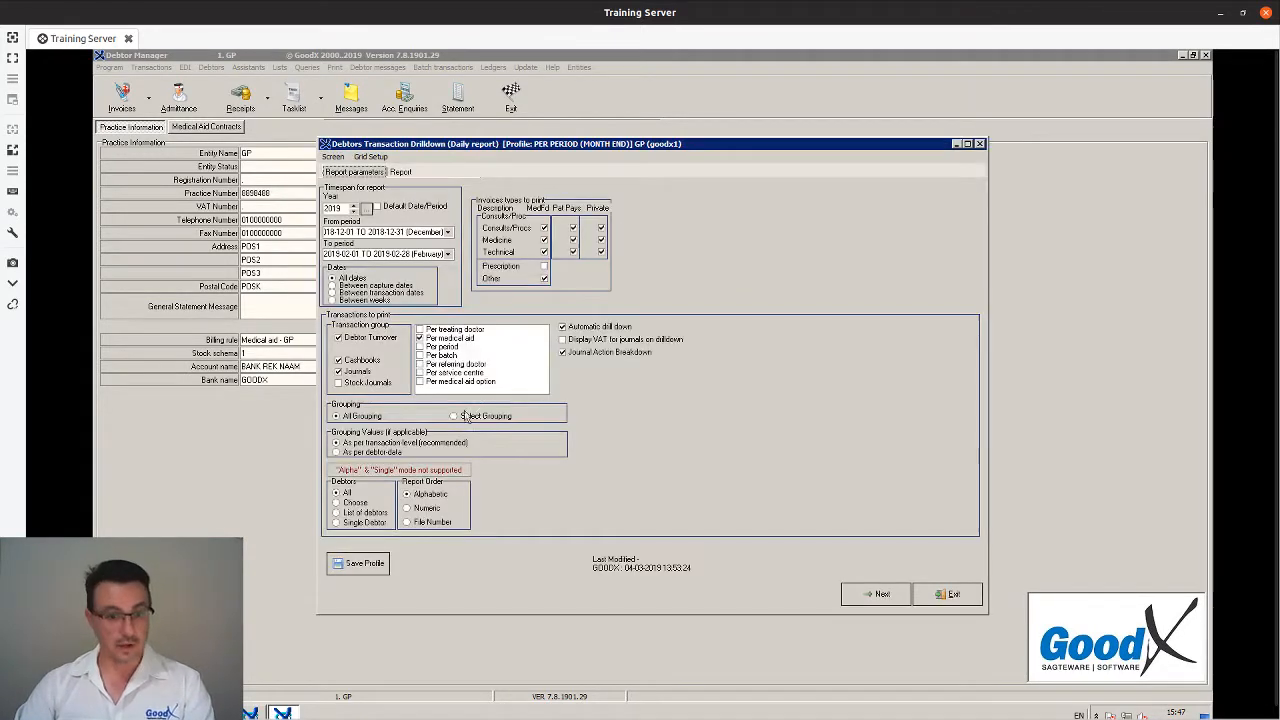
left_click(422, 339)
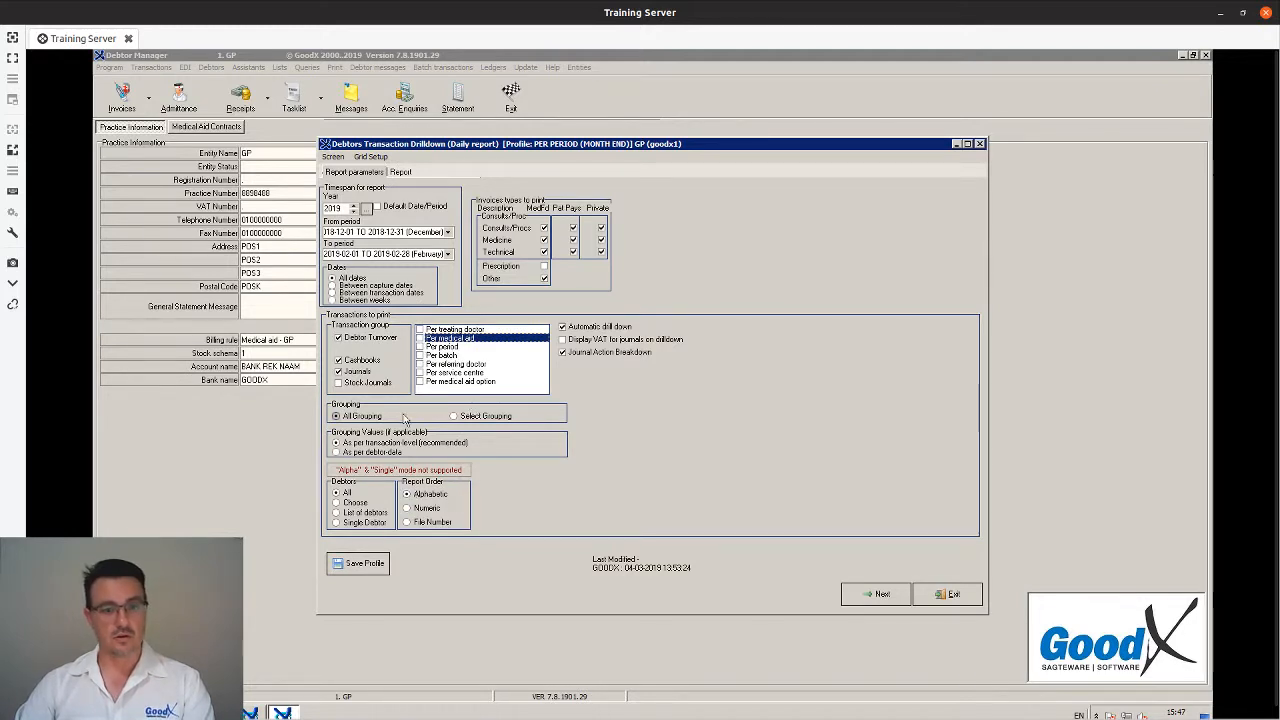
left_click(853, 591)
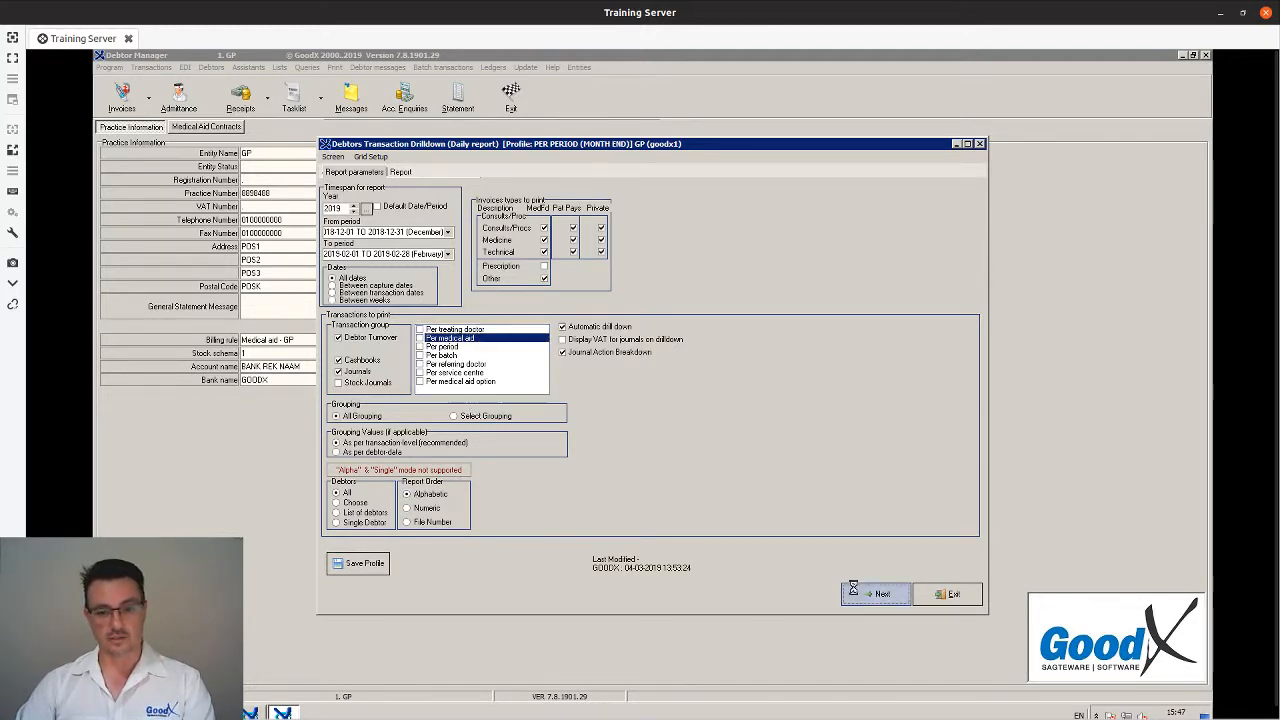
left_click(876, 594)
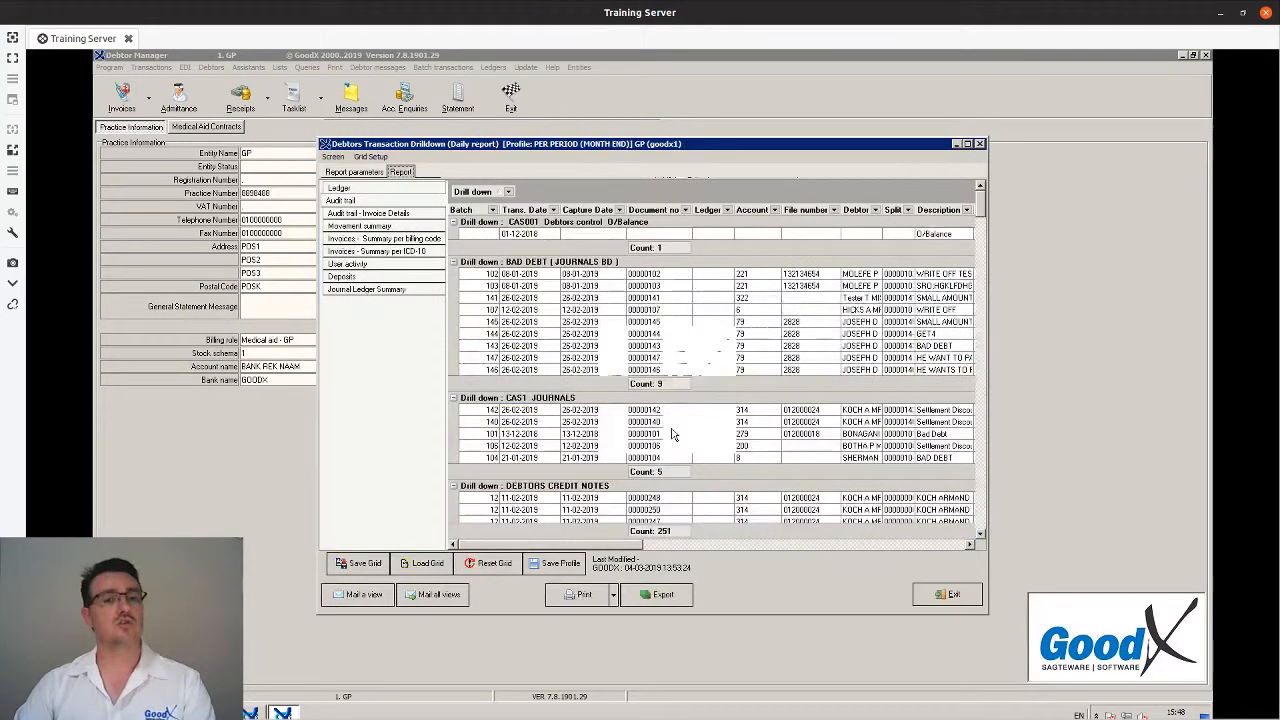
Show the Ledger view, widen the Description column, and go through the debtors invoices, credit notes and electronic deposits lines.
left_click(369, 192)
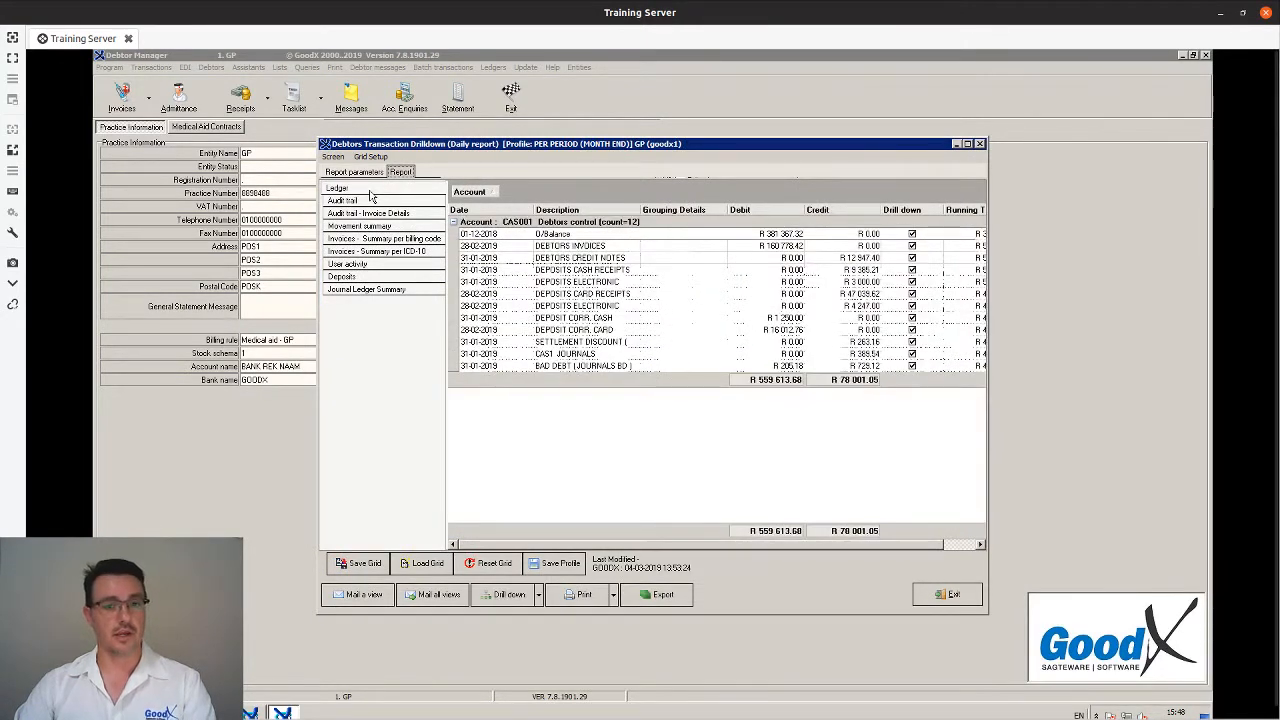
left_click_drag(641, 210, 666, 210)
left_click(560, 248)
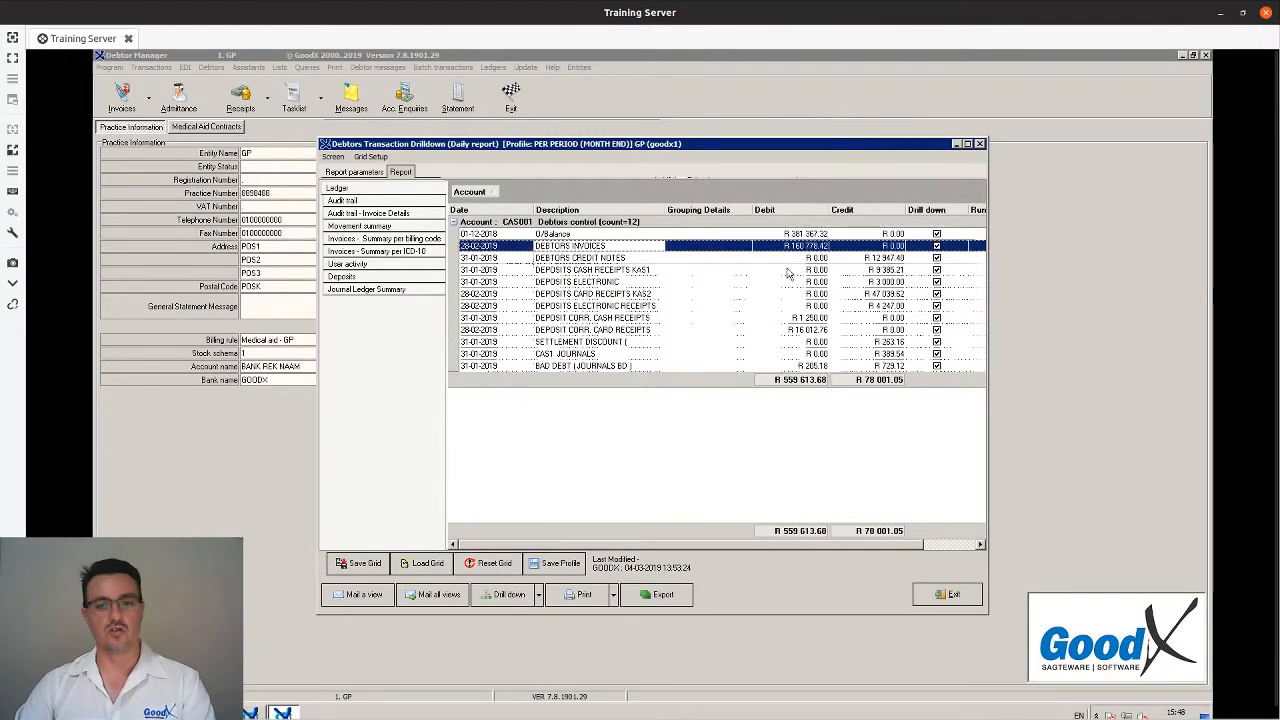
left_click(587, 260)
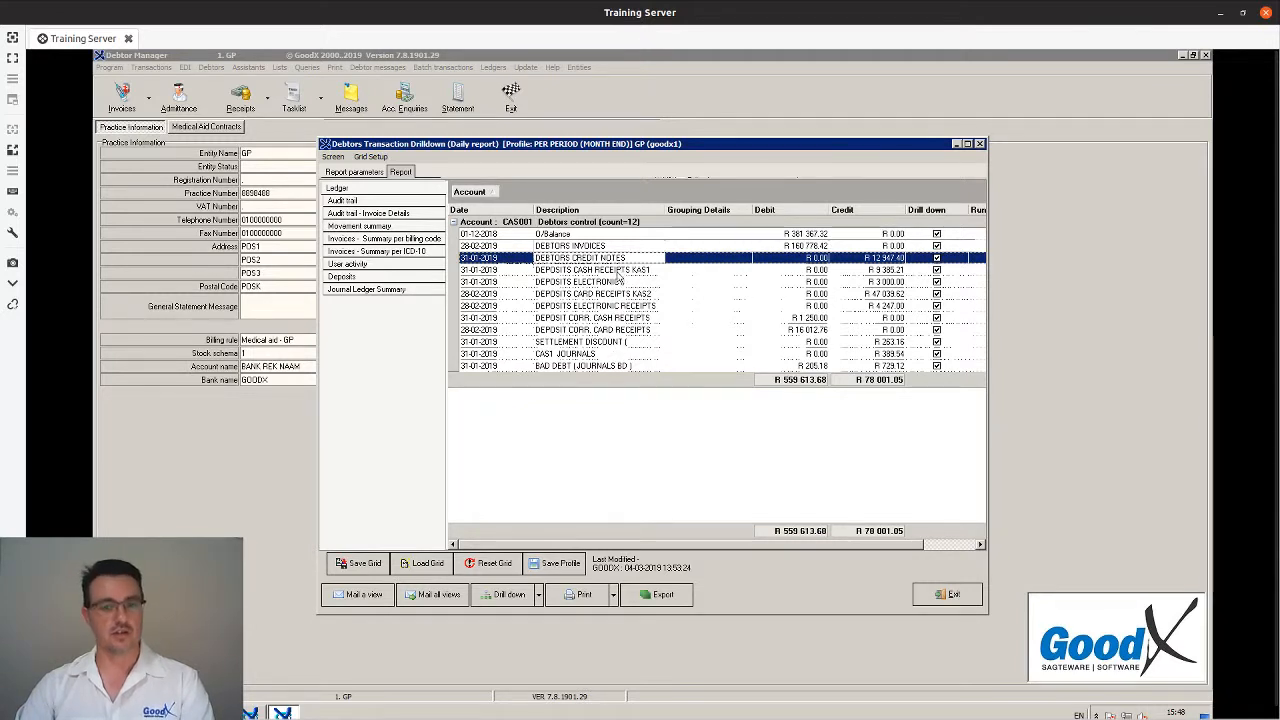
left_click(620, 282)
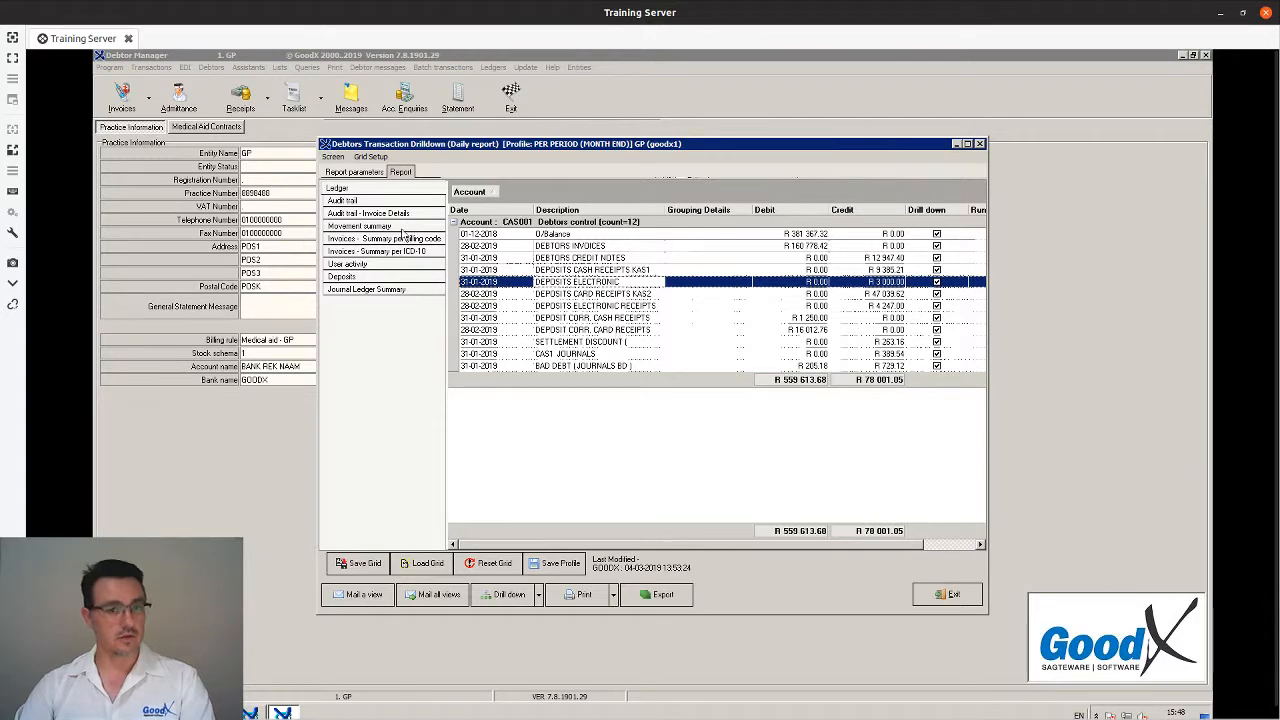
Show the Deposits view and filter the deposit analysis by DEPOSITS CARD RECEIPTS KAS2, and after that by DEPOSITS CASH RECEIPTS KAS1.
left_click(350, 279)
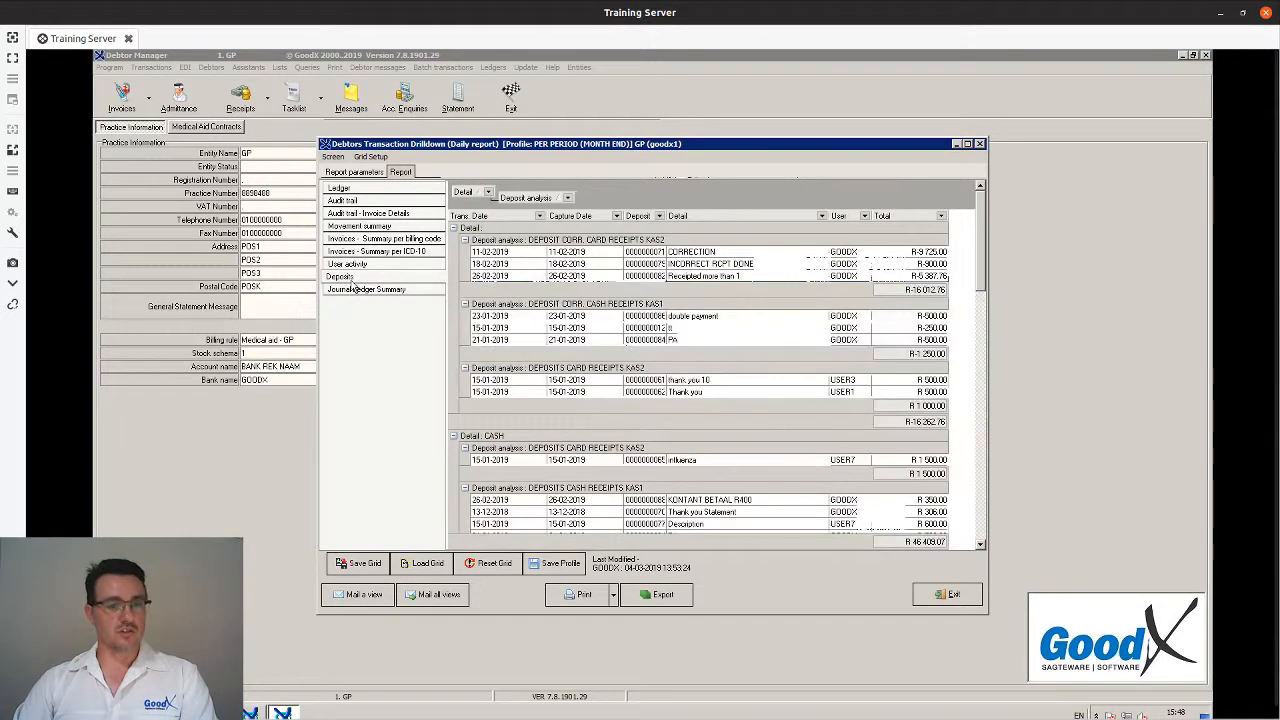
scroll(641, 320, "down", 3)
scroll(641, 320, "up", 2)
left_click(567, 198)
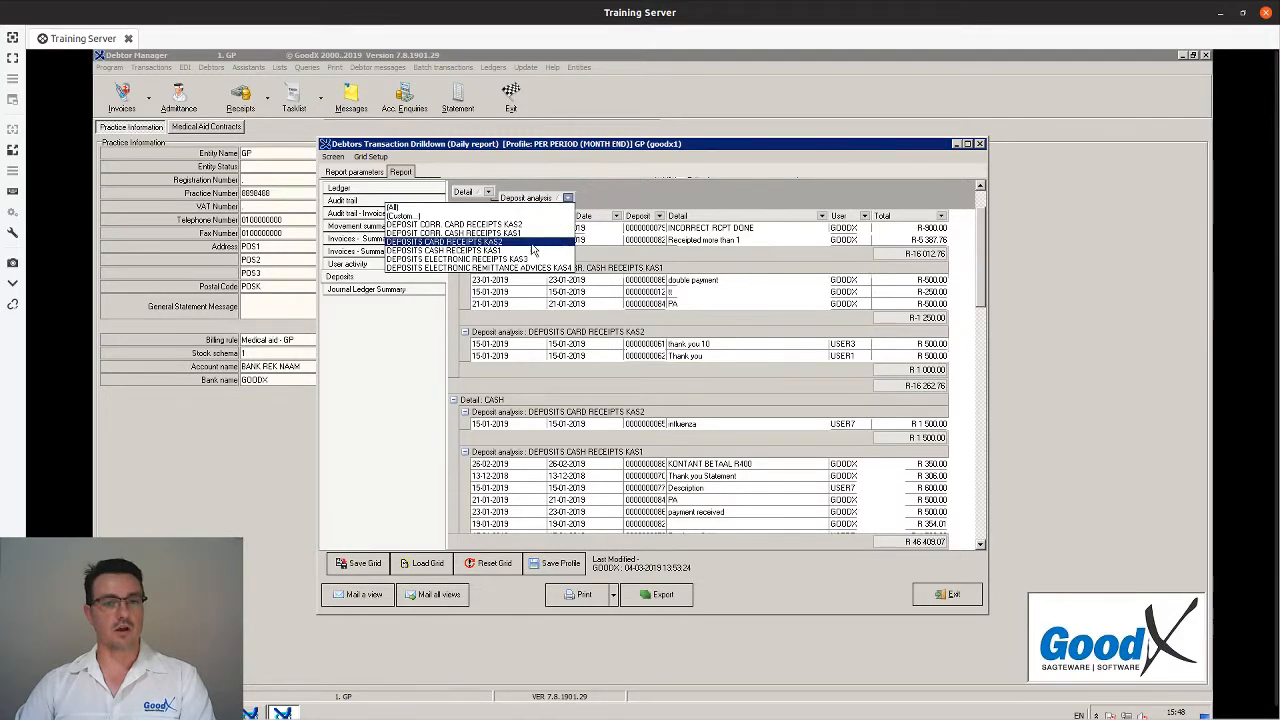
left_click(445, 241)
scroll(714, 369, "up", 5)
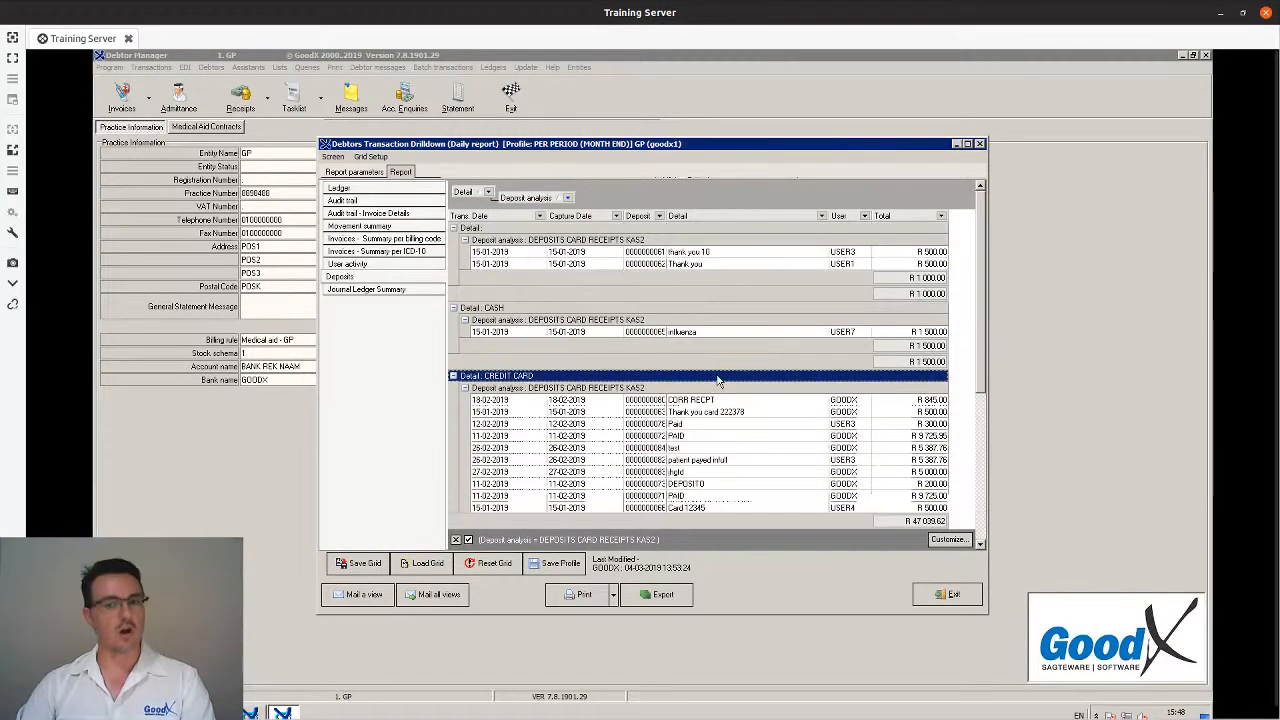
left_click(567, 199)
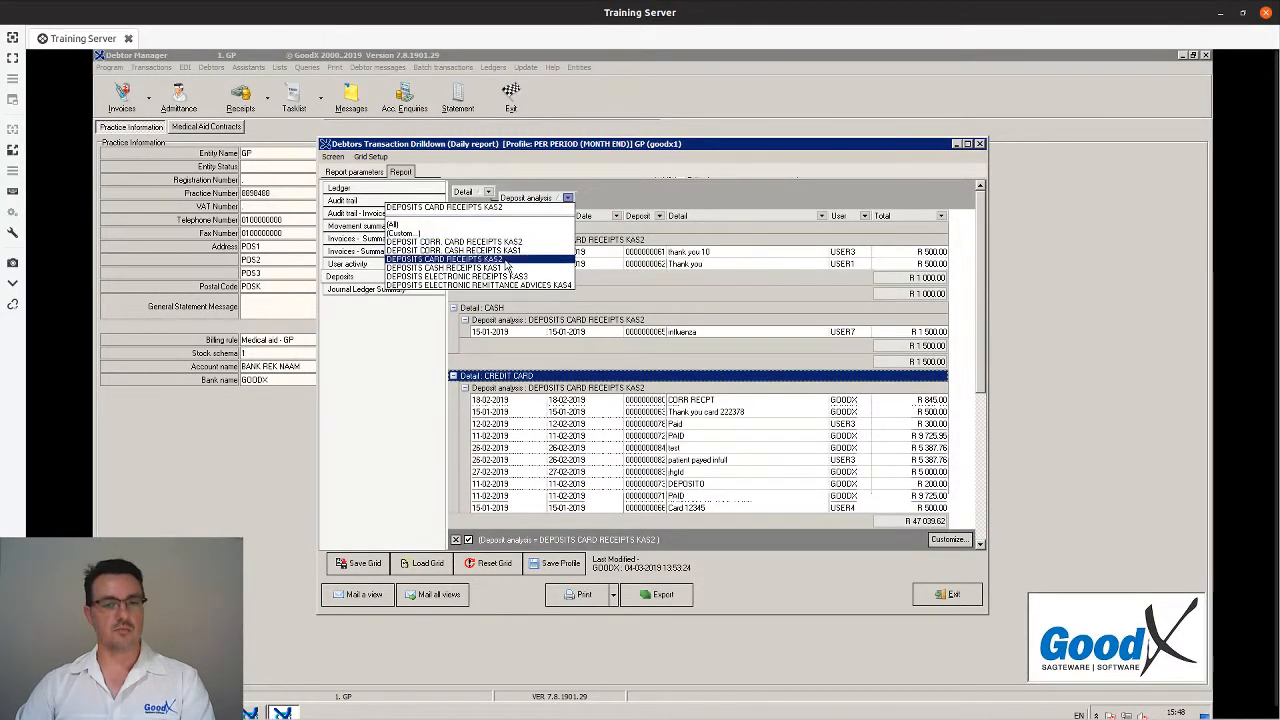
left_click(460, 268)
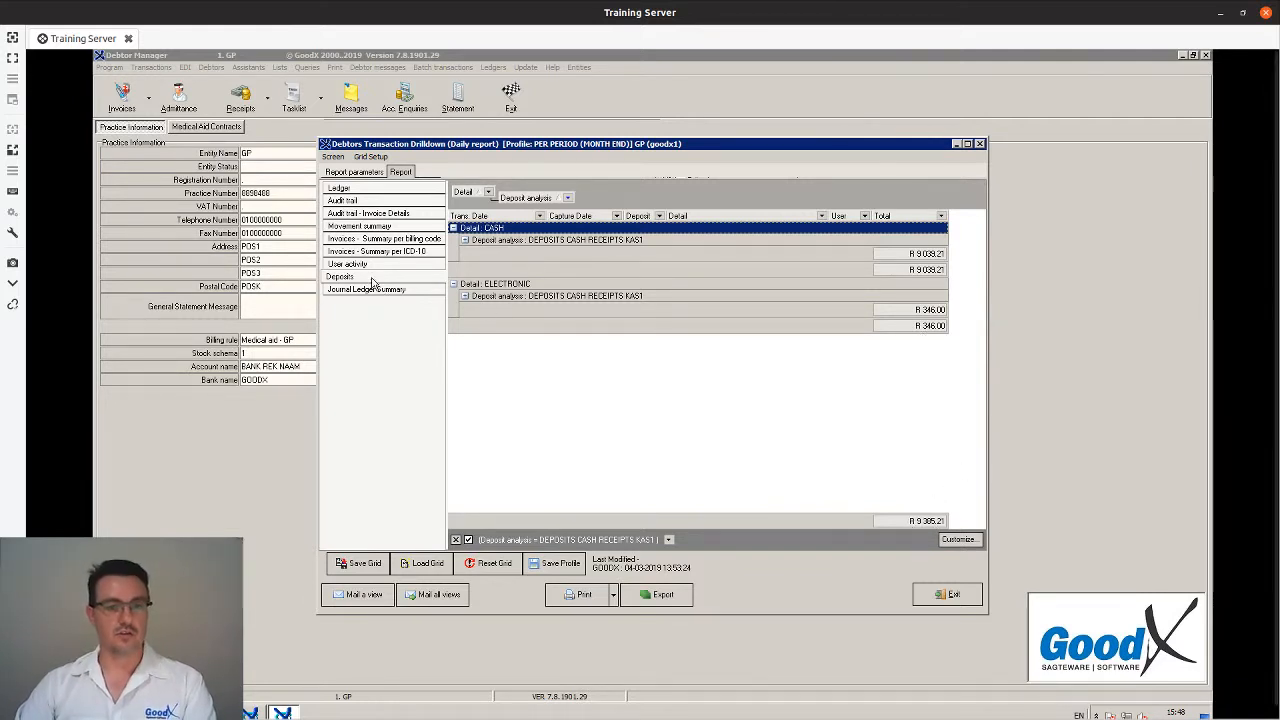
Review the Movement summary view from opening balance and turnover through cashflow and journals to the totals and integrity check.
left_click(374, 228)
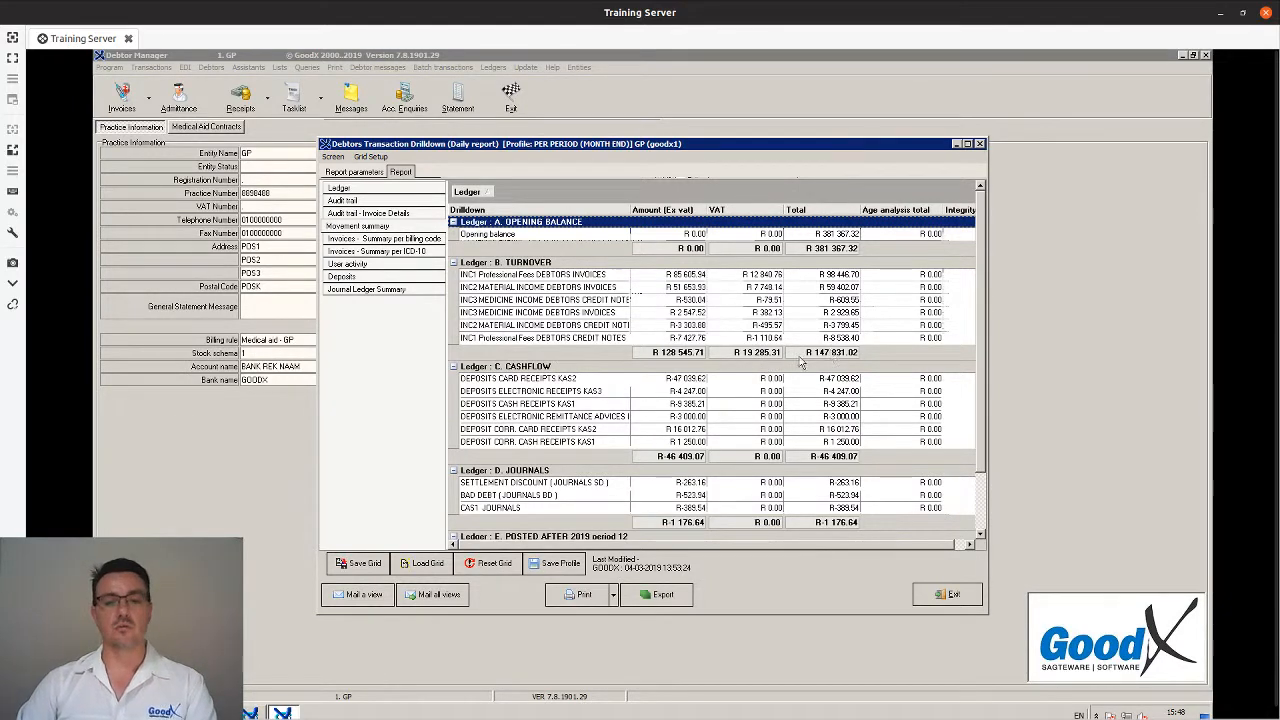
left_click(516, 266)
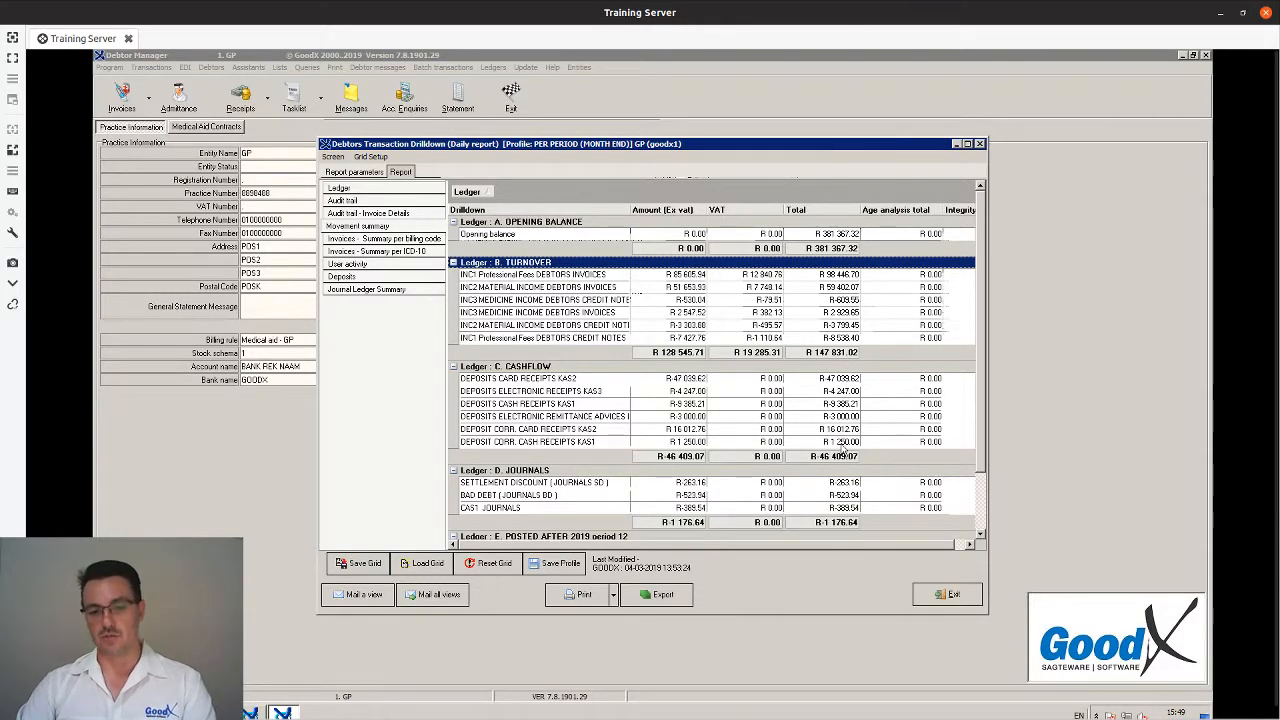
scroll(843, 450, "down", 2)
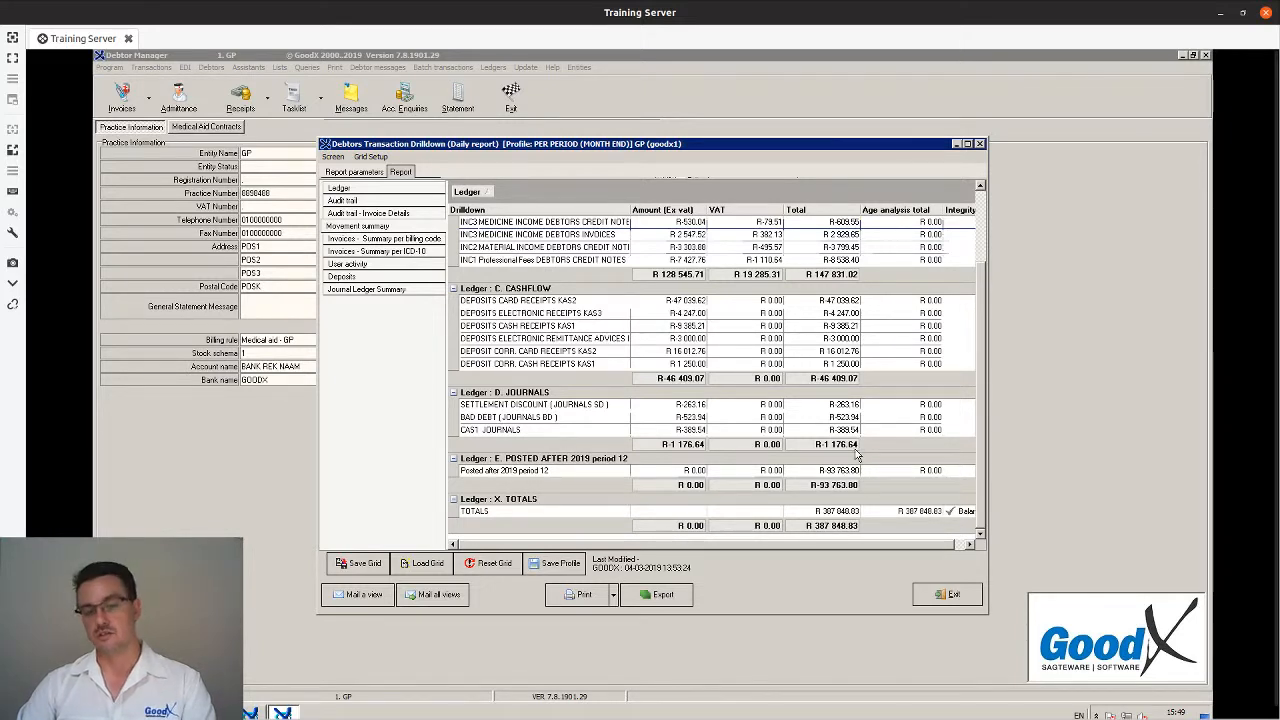
left_click(950, 513)
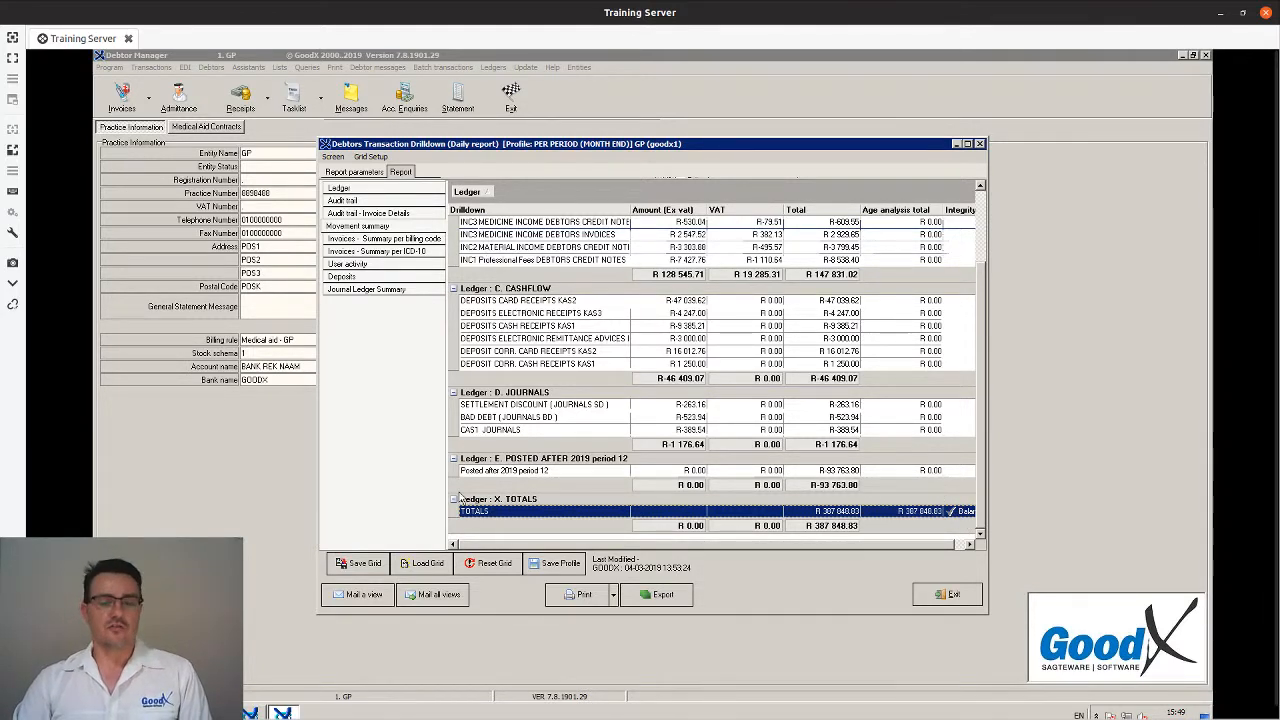
Revisit the Deposits view, look through the Audit trail transactions, and check its Drill down filter options without choosing one.
left_click(358, 278)
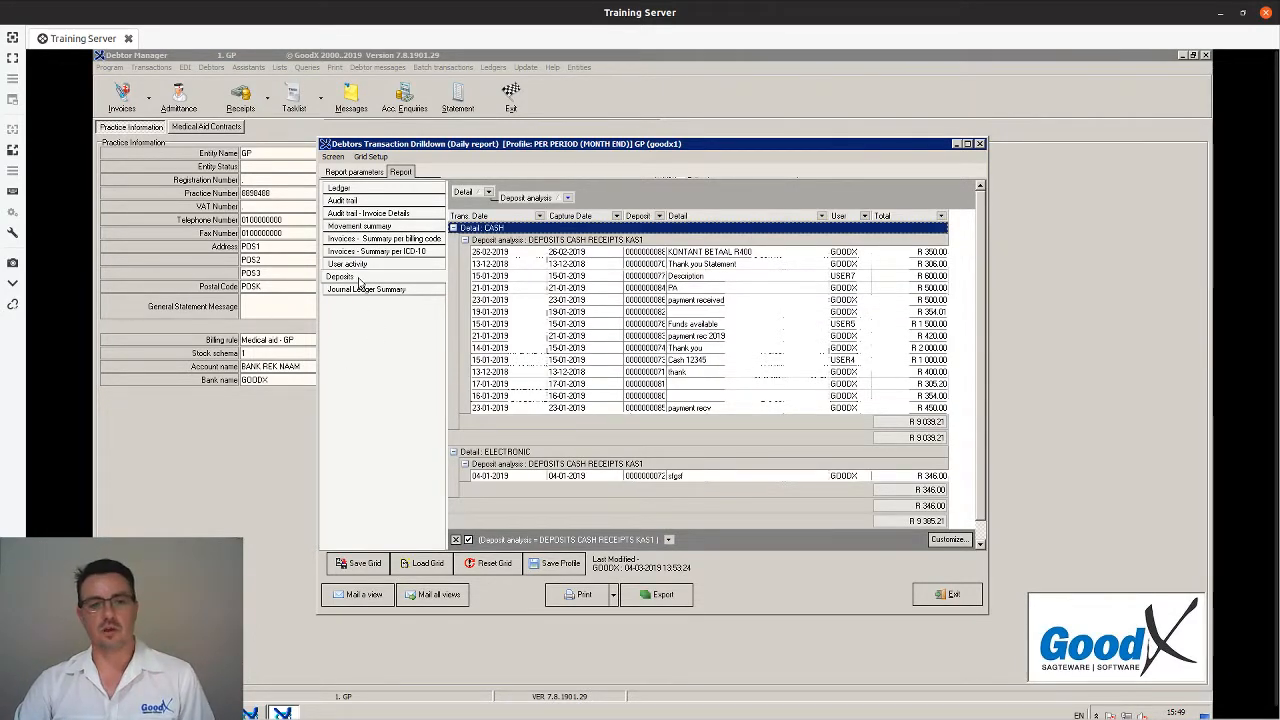
left_click(367, 205)
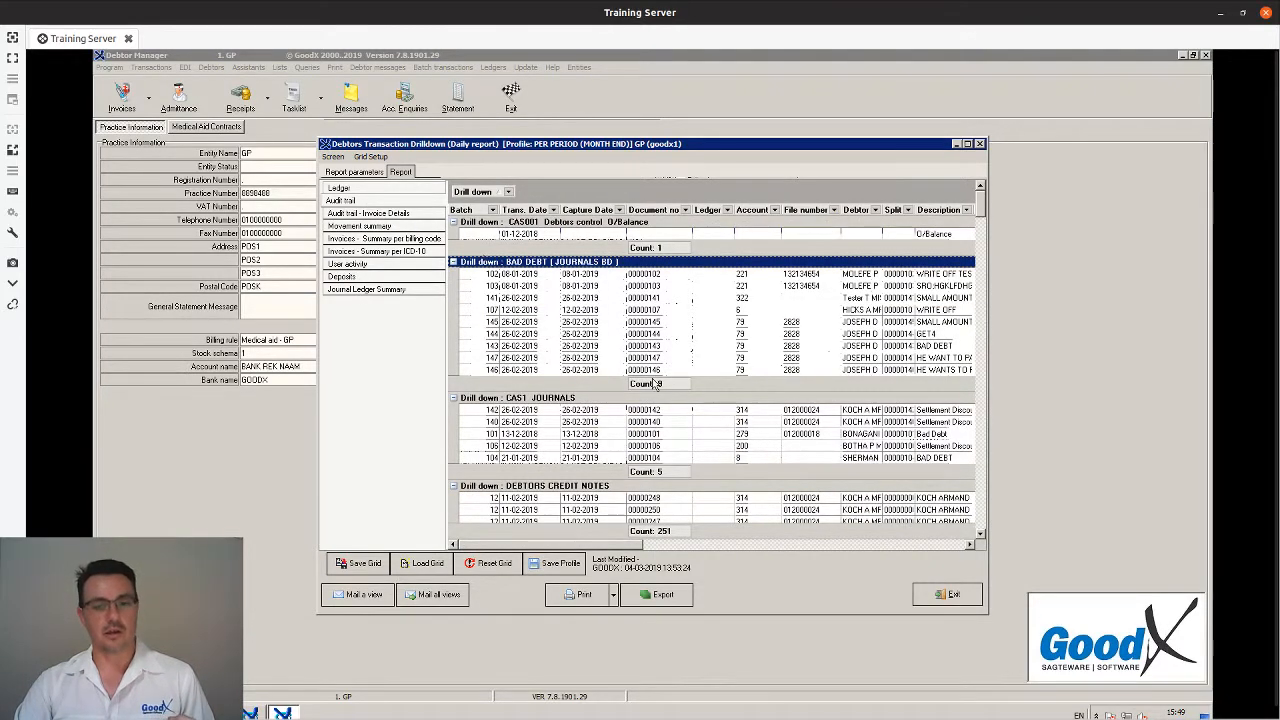
scroll(660, 340, "down", 3)
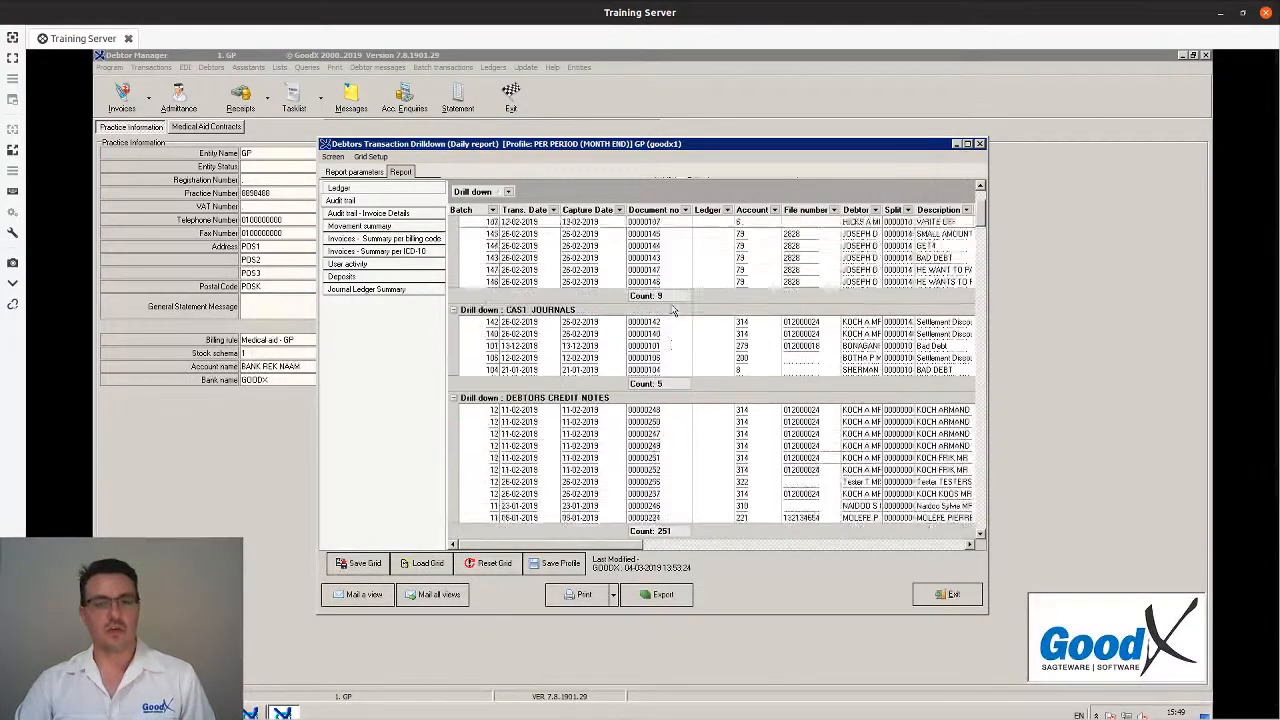
scroll(673, 311, "up", 3)
left_click(509, 191)
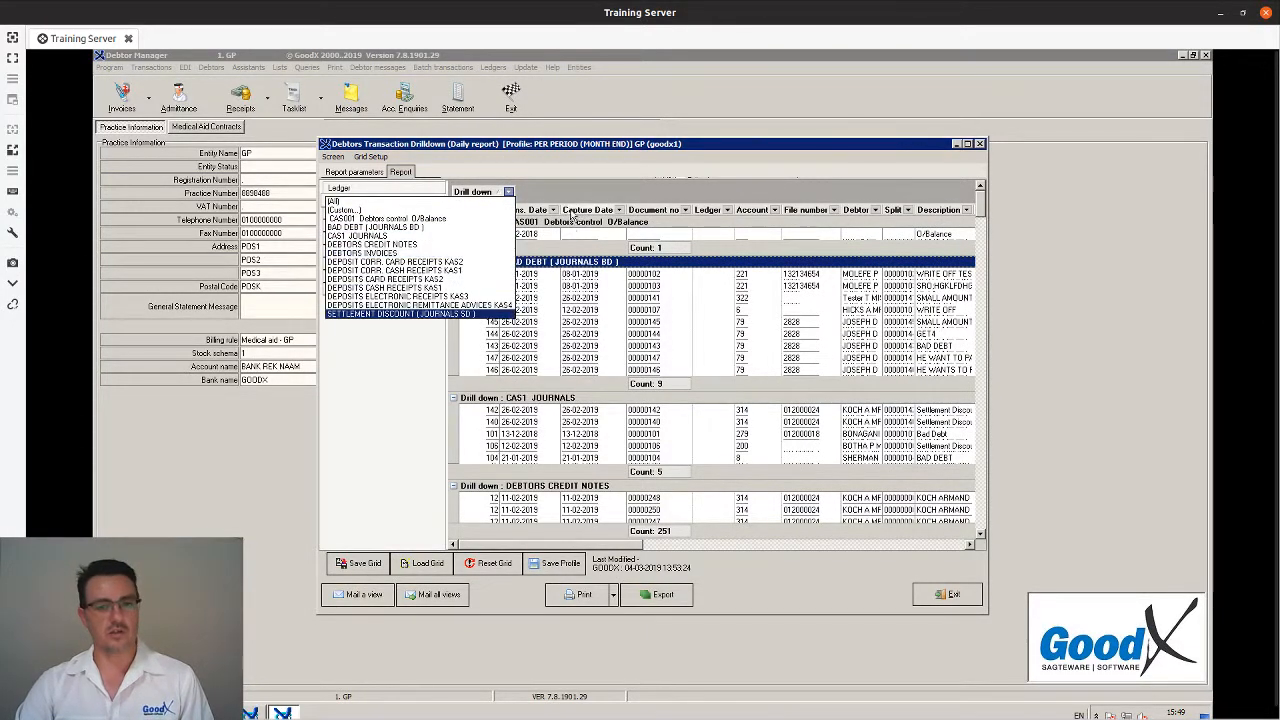
left_click(567, 194)
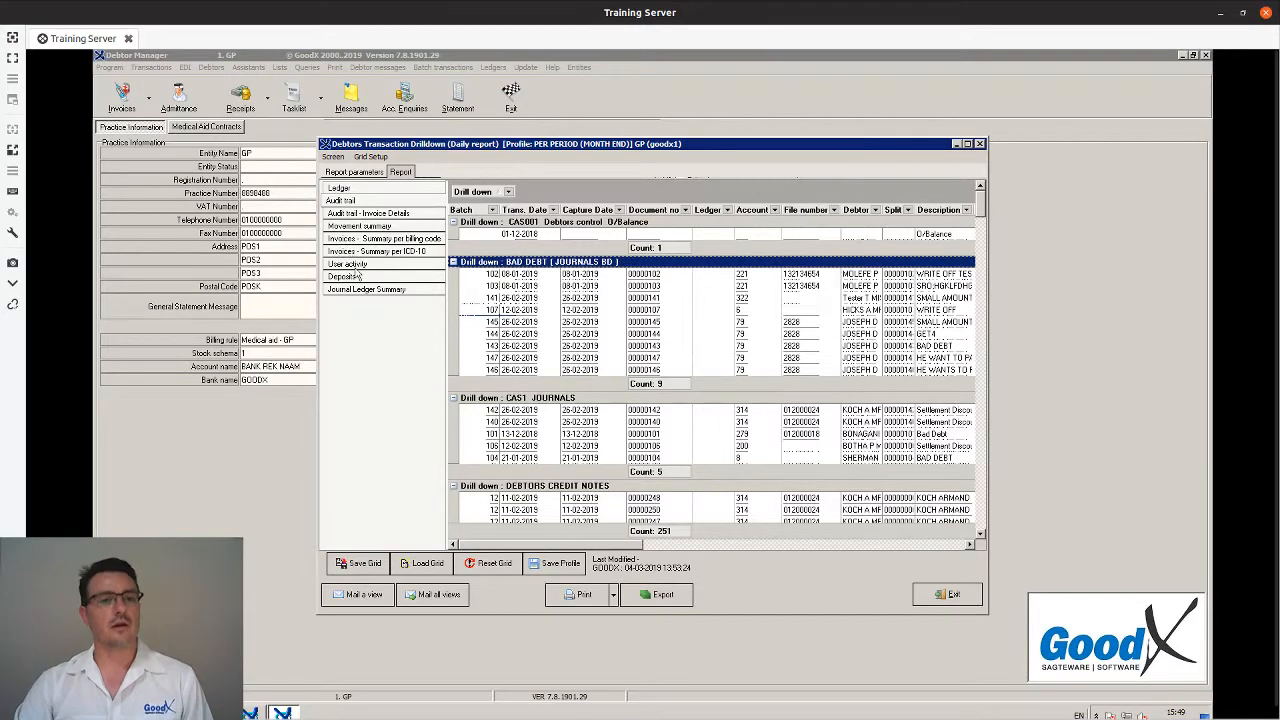
Show the Audit trail - Invoice Details view, maximise the report window, and look across all its columns.
left_click(370, 214)
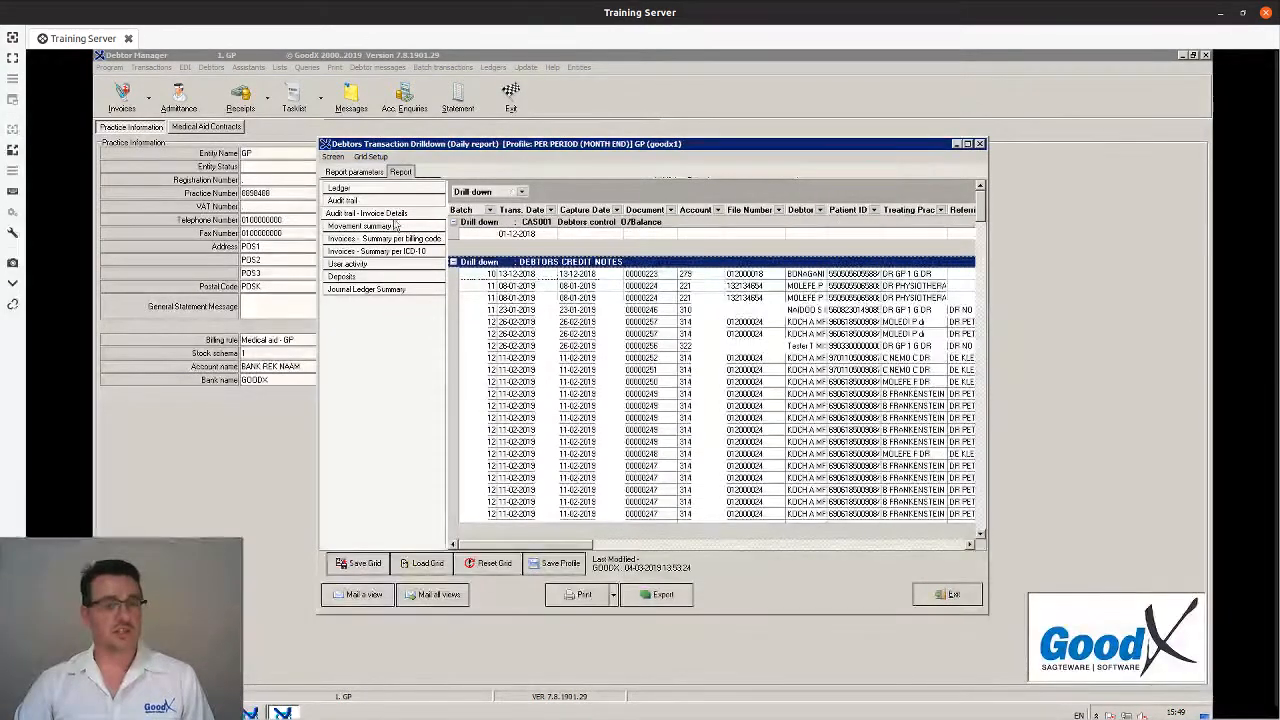
left_click_drag(551, 548, 724, 548)
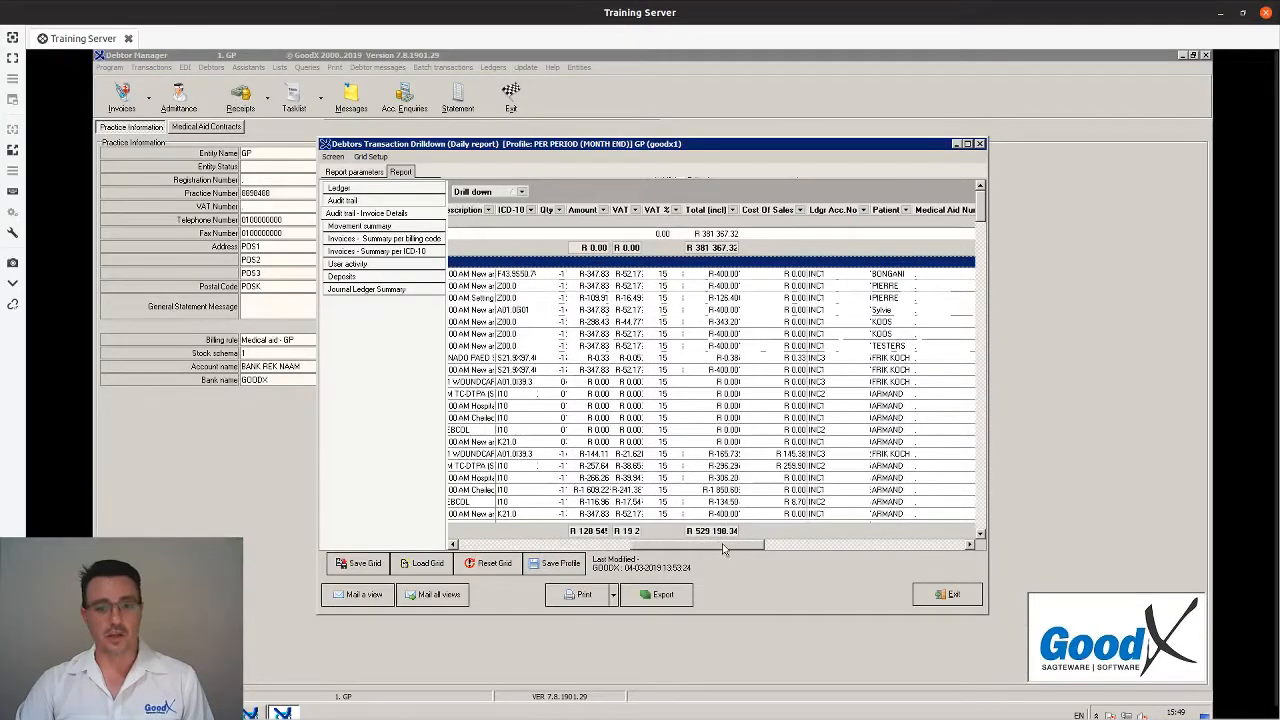
double_click(714, 144)
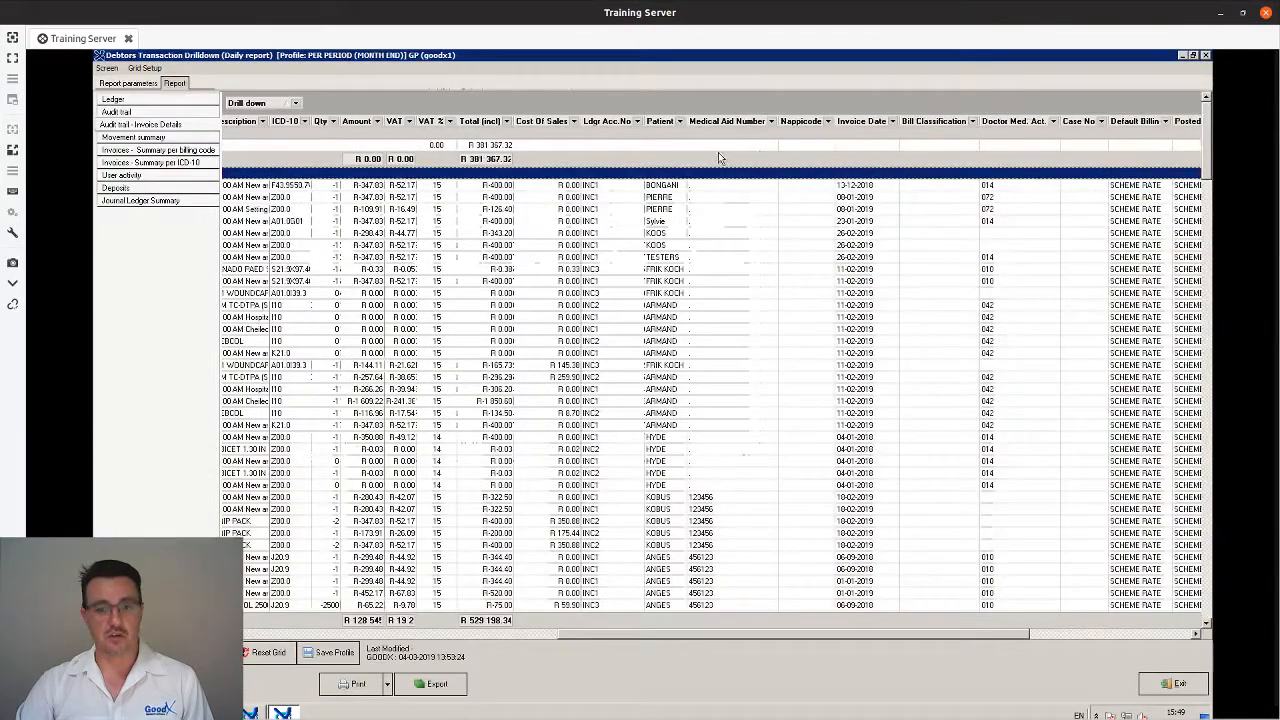
left_click(480, 235)
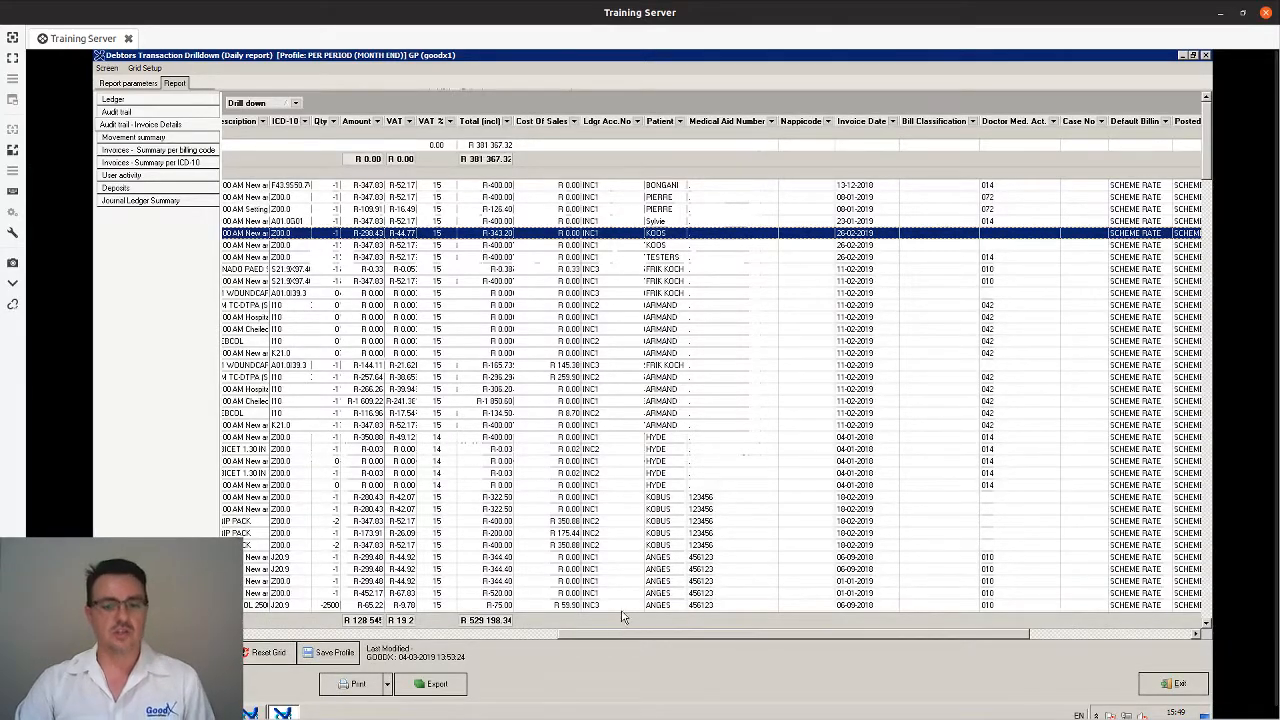
left_click_drag(636, 633, 455, 632)
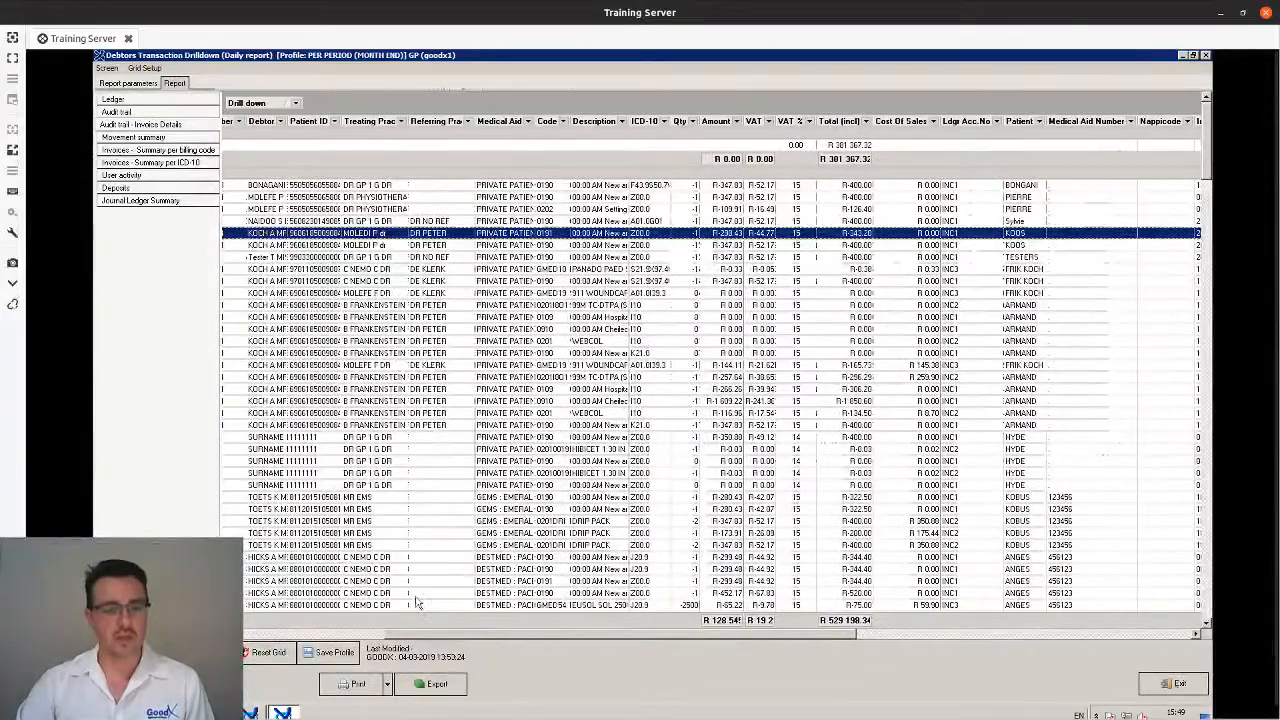
left_click_drag(375, 638, 262, 634)
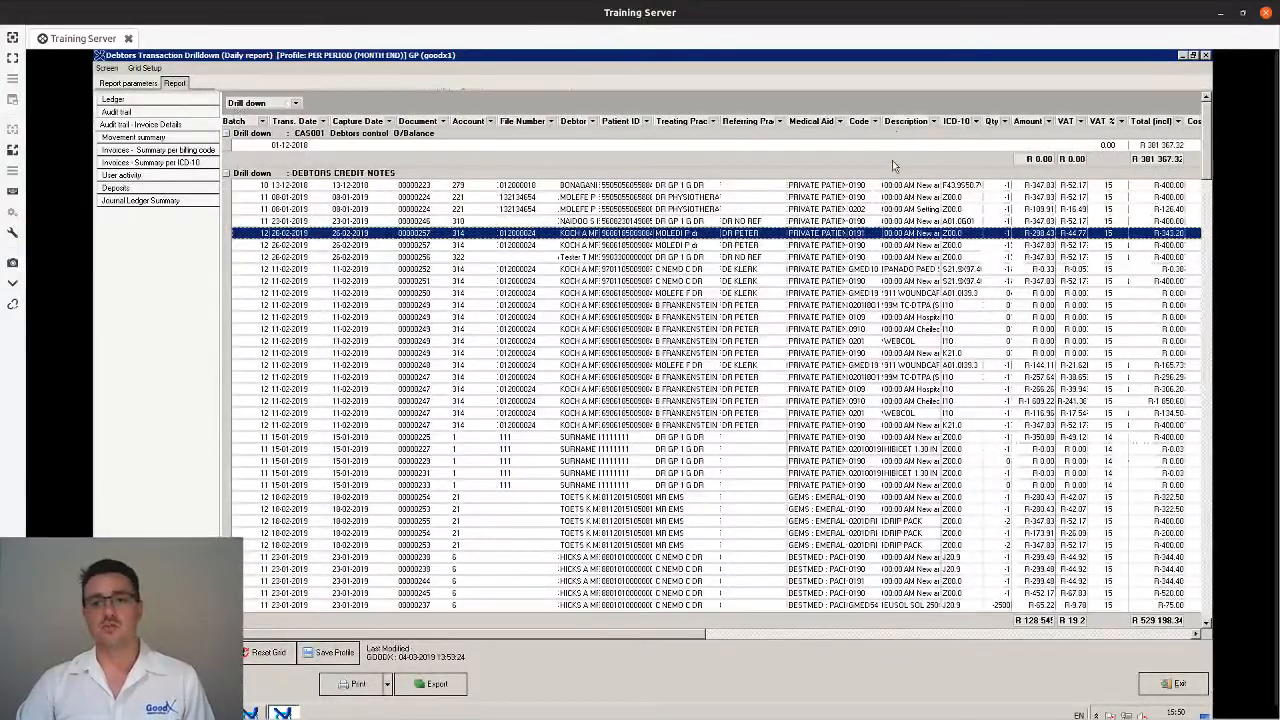
Group the invoice details by Medical Aid first and Drill down second, and collapse the PRIVATE PATIENT ACUTE group.
left_click_drag(812, 121, 815, 107)
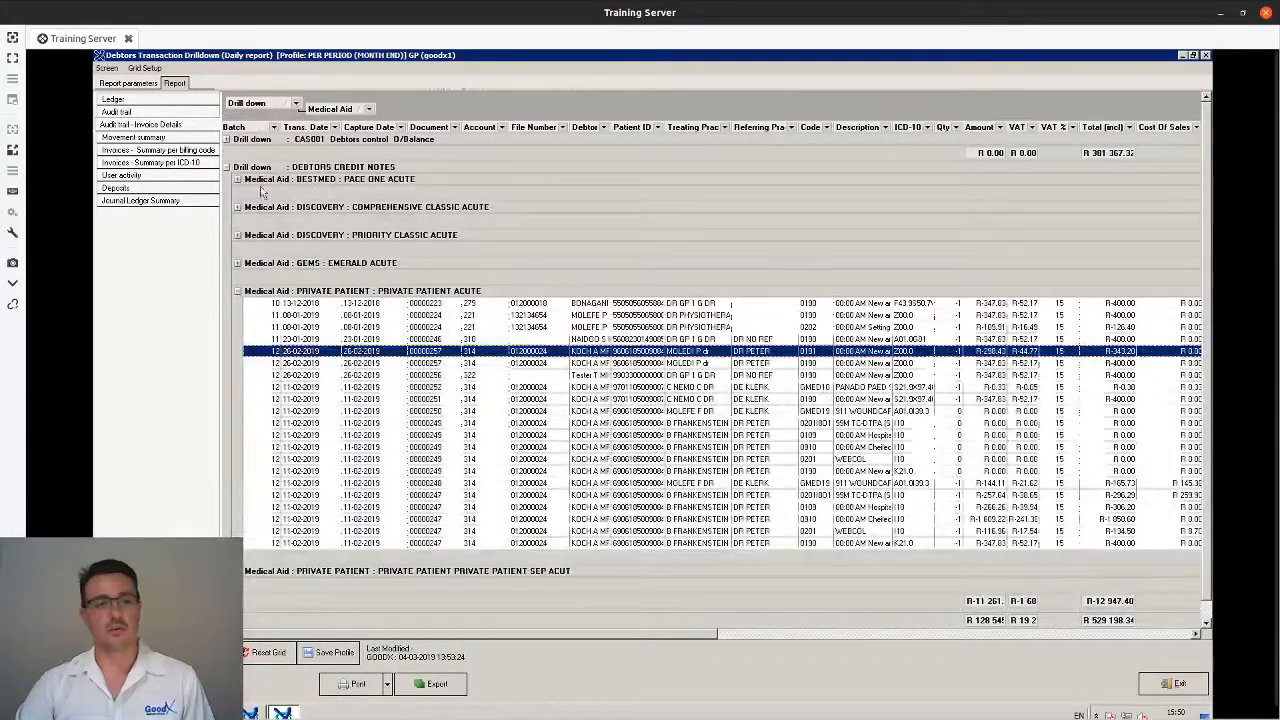
left_click_drag(255, 104, 413, 118)
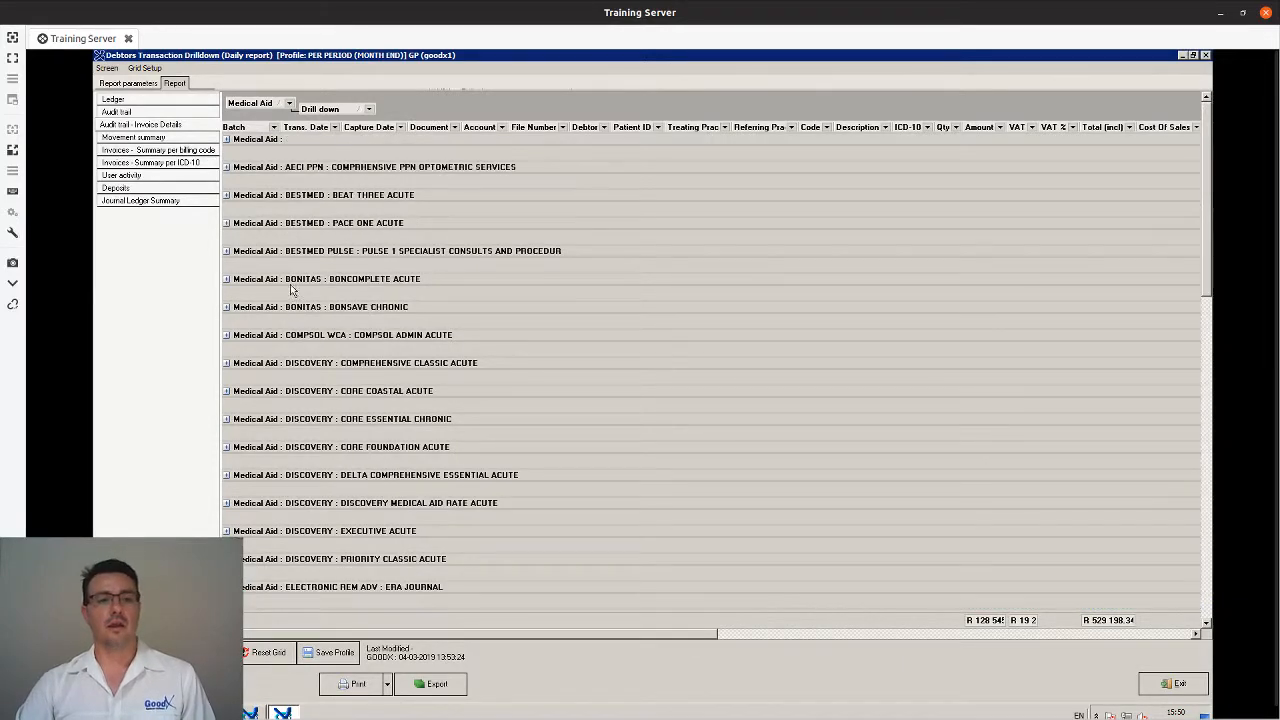
scroll(325, 380, "down", 2)
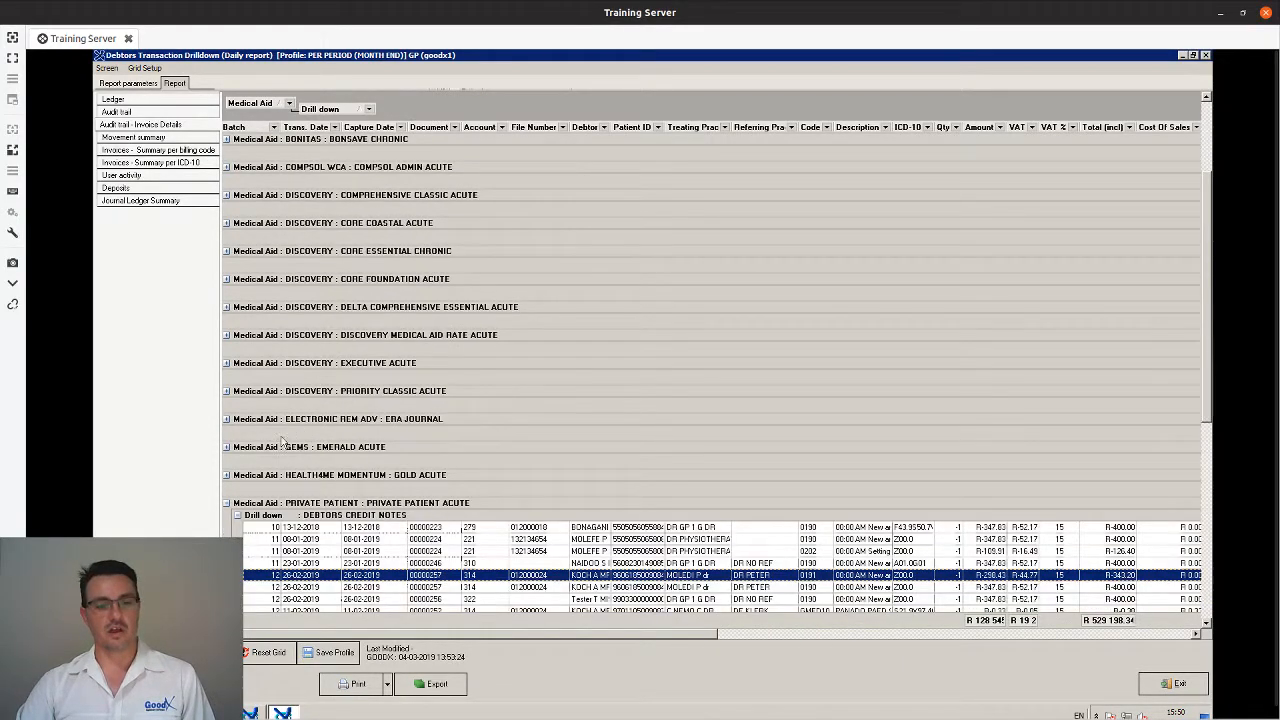
left_click(226, 503)
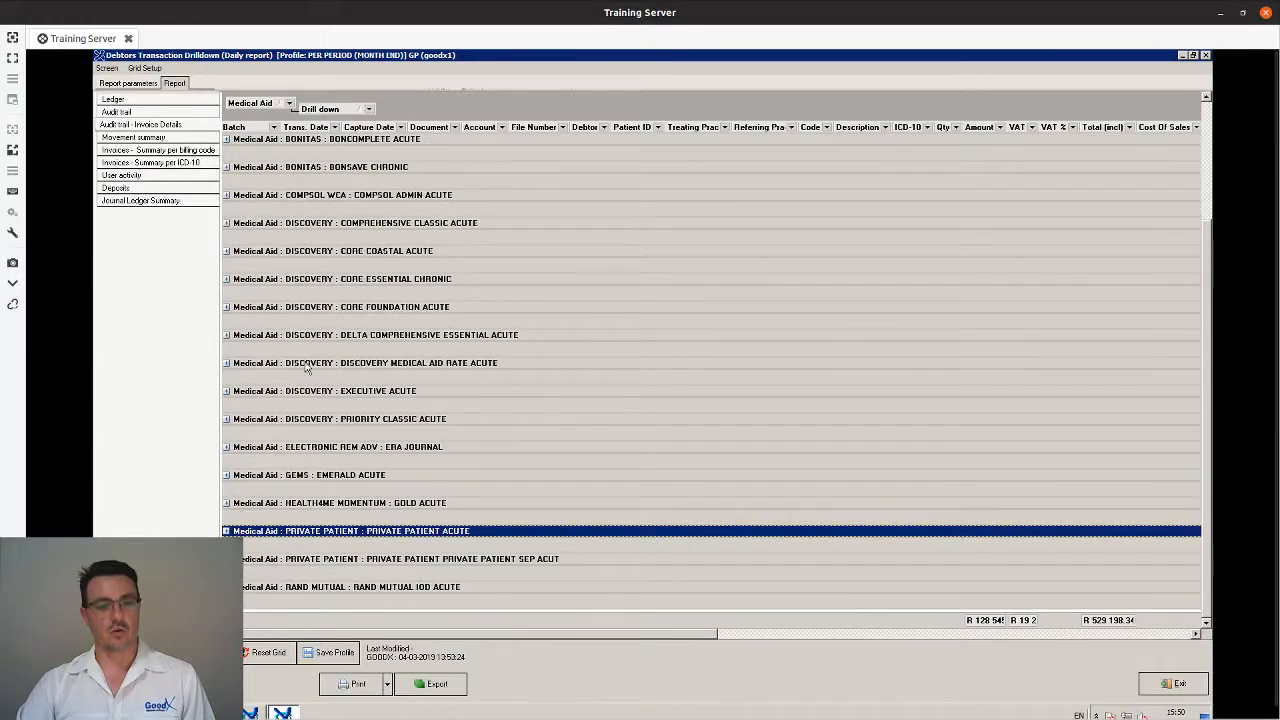
Expand the DISCOVERY MEDICAL AID RATE ACUTE group and its DEBTORS INVOICES subgroup, and look over the invoice lines.
left_click(226, 363)
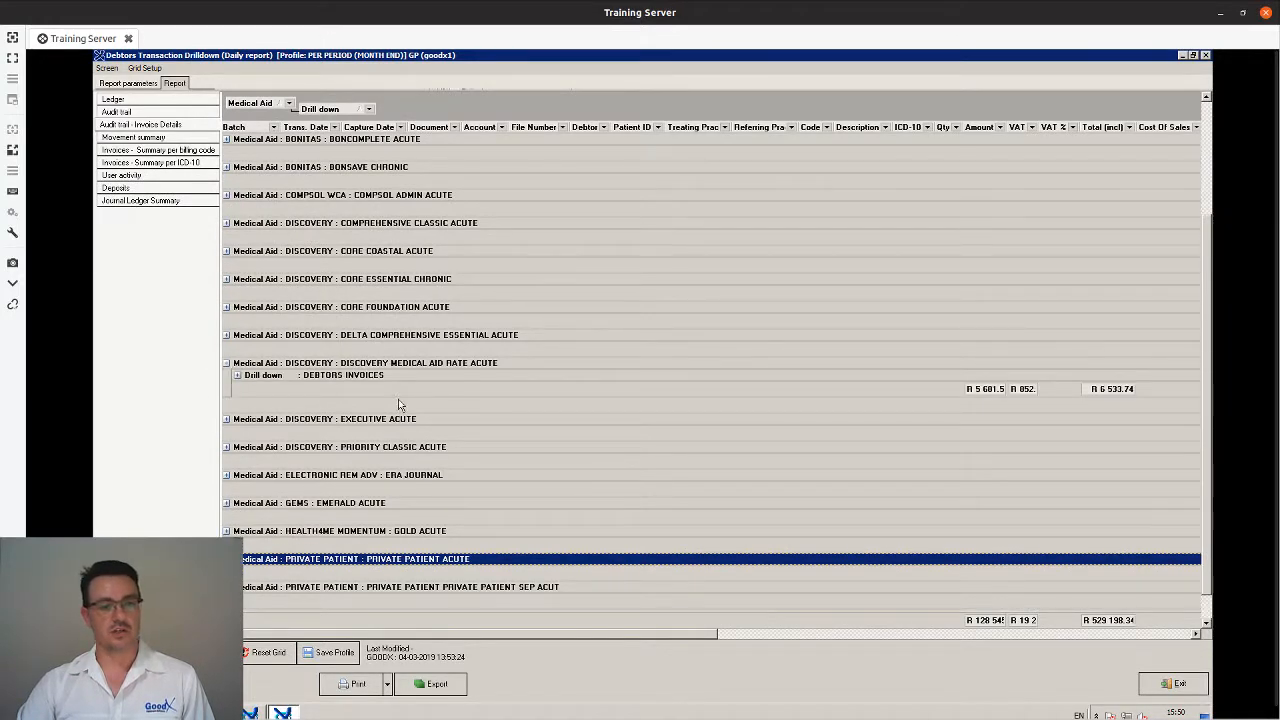
scroll(398, 404, "down", 1)
left_click(240, 348)
scroll(476, 388, "down", 1)
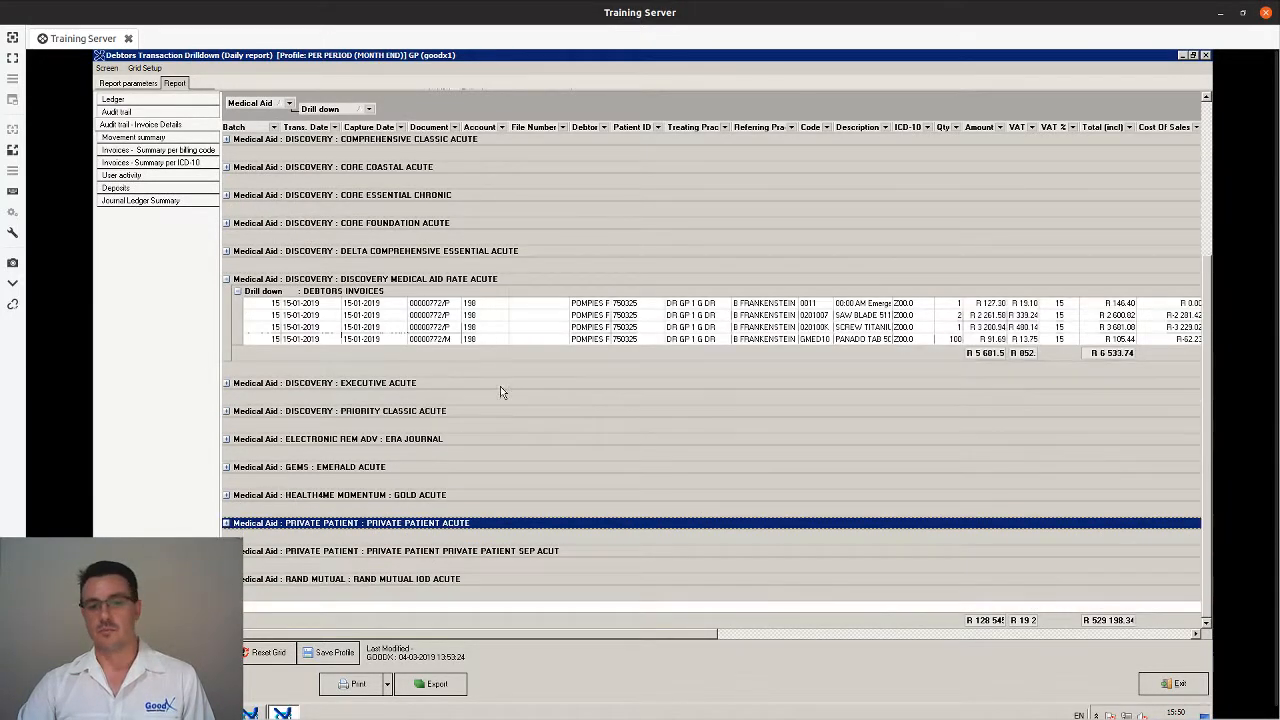
scroll(500, 388, "up", 3)
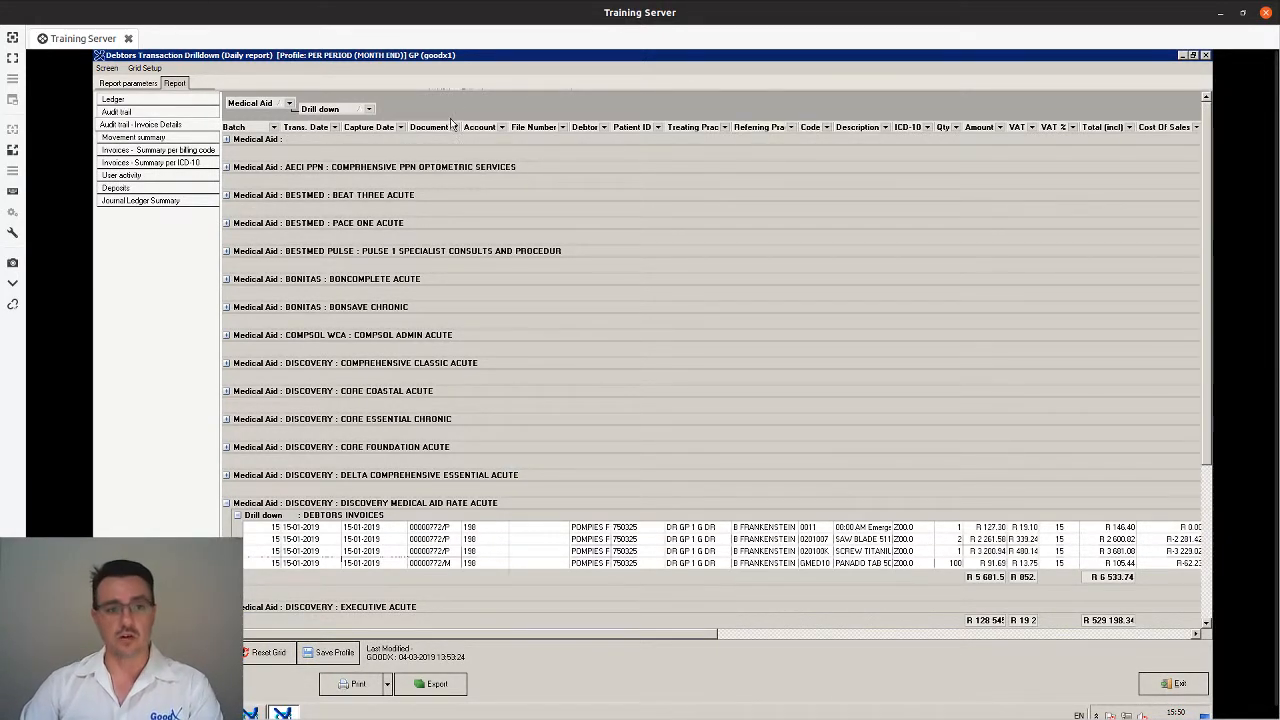
Add Treating Practitioner and Referring Practitioner as further grouping levels, and check the Referring Practitioner filter options without choosing one.
left_click(724, 127)
mouse_move(700, 128)
left_mouse_down()
mouse_move(698, 107)
mouse_move(714, 133)
mouse_move(687, 119)
left_mouse_up()
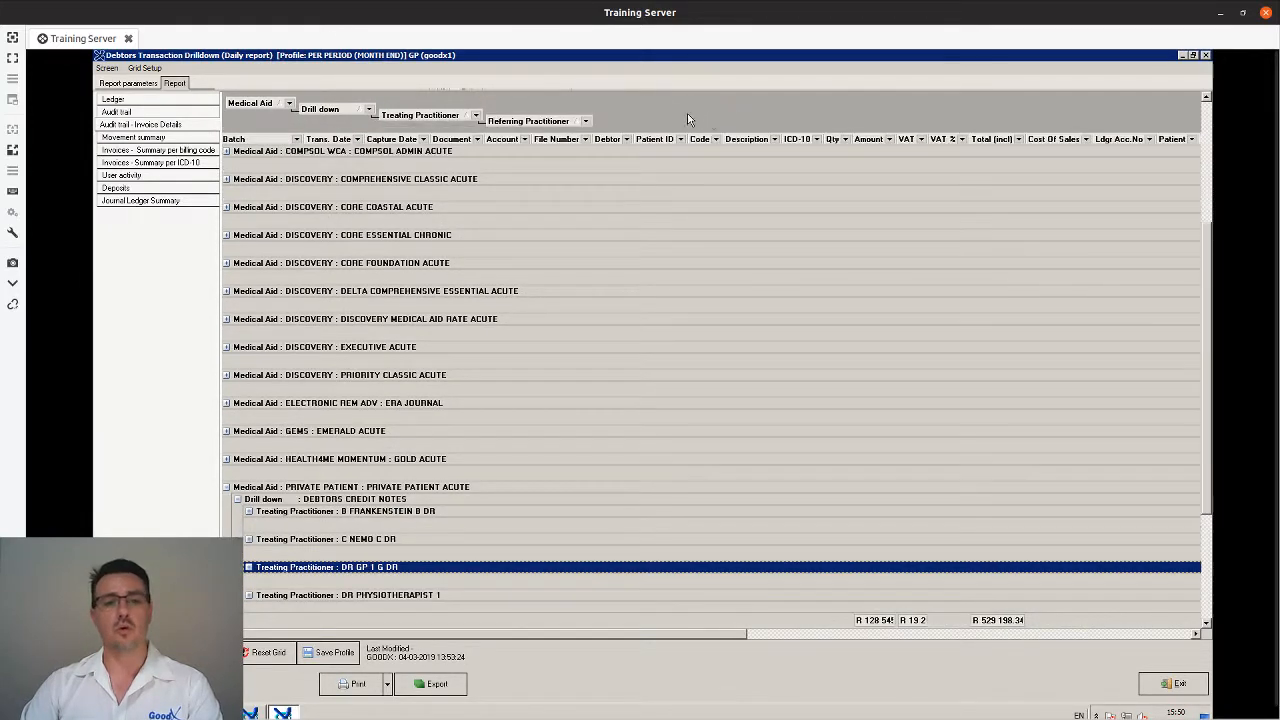
left_click(586, 121)
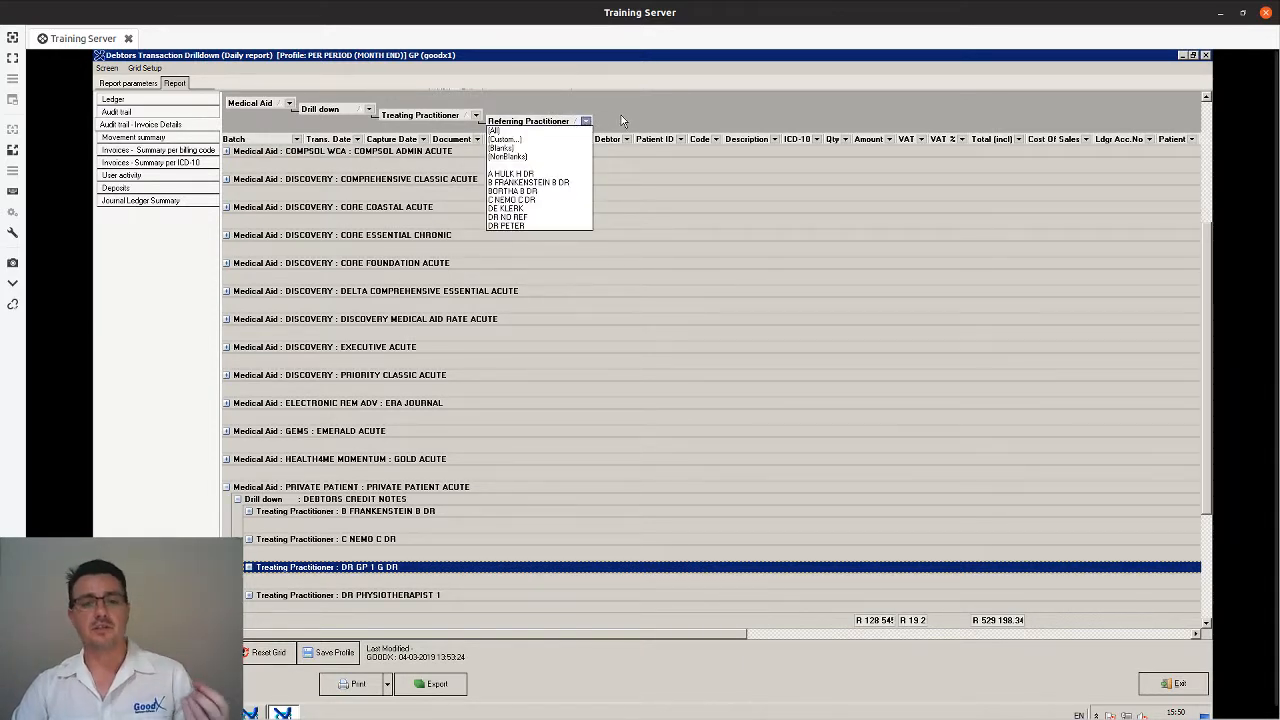
left_click(621, 116)
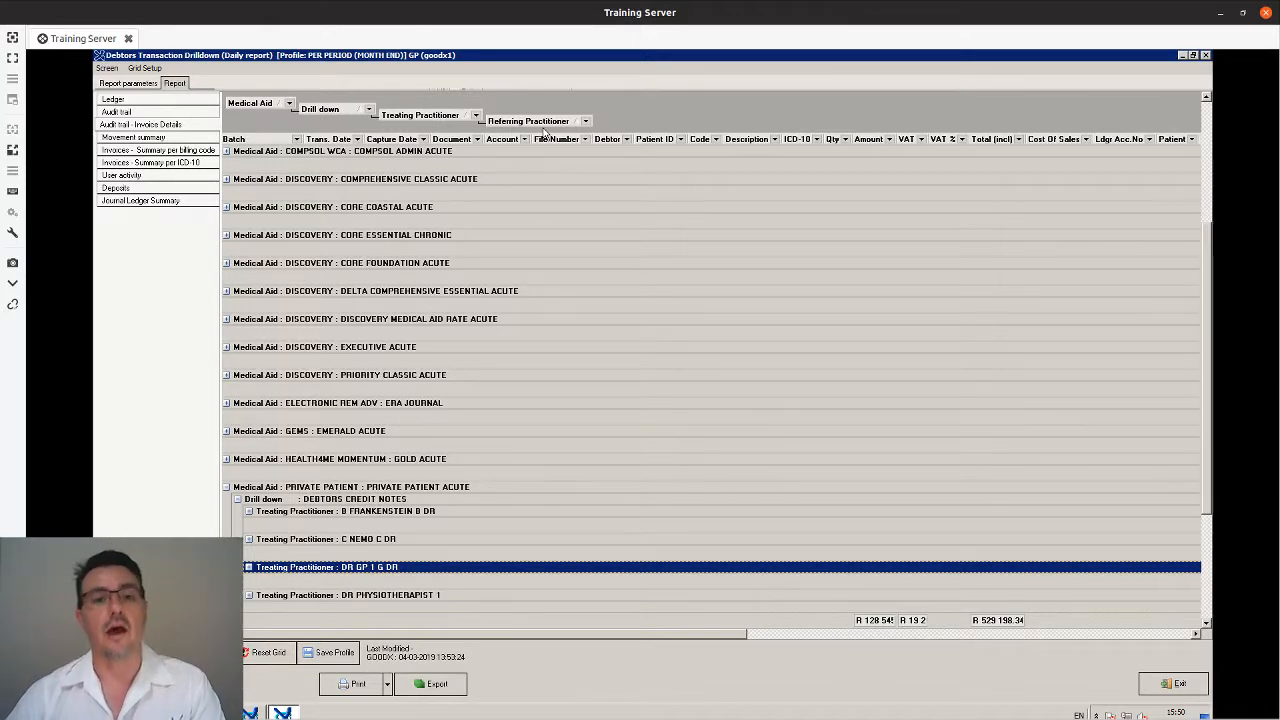
Filter the grouped invoice details to a single treating practitioner and collapse the PRIVATE PATIENT ACUTE group.
left_click(476, 116)
left_click(452, 167)
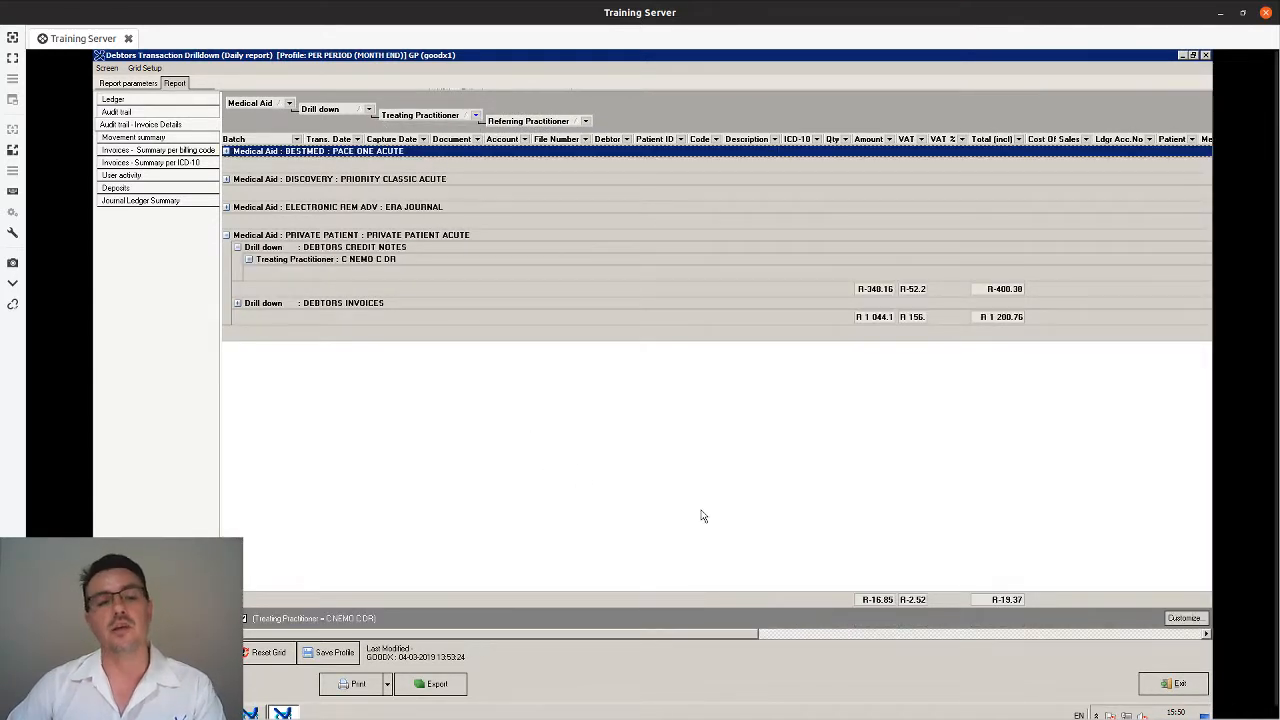
left_click(226, 235)
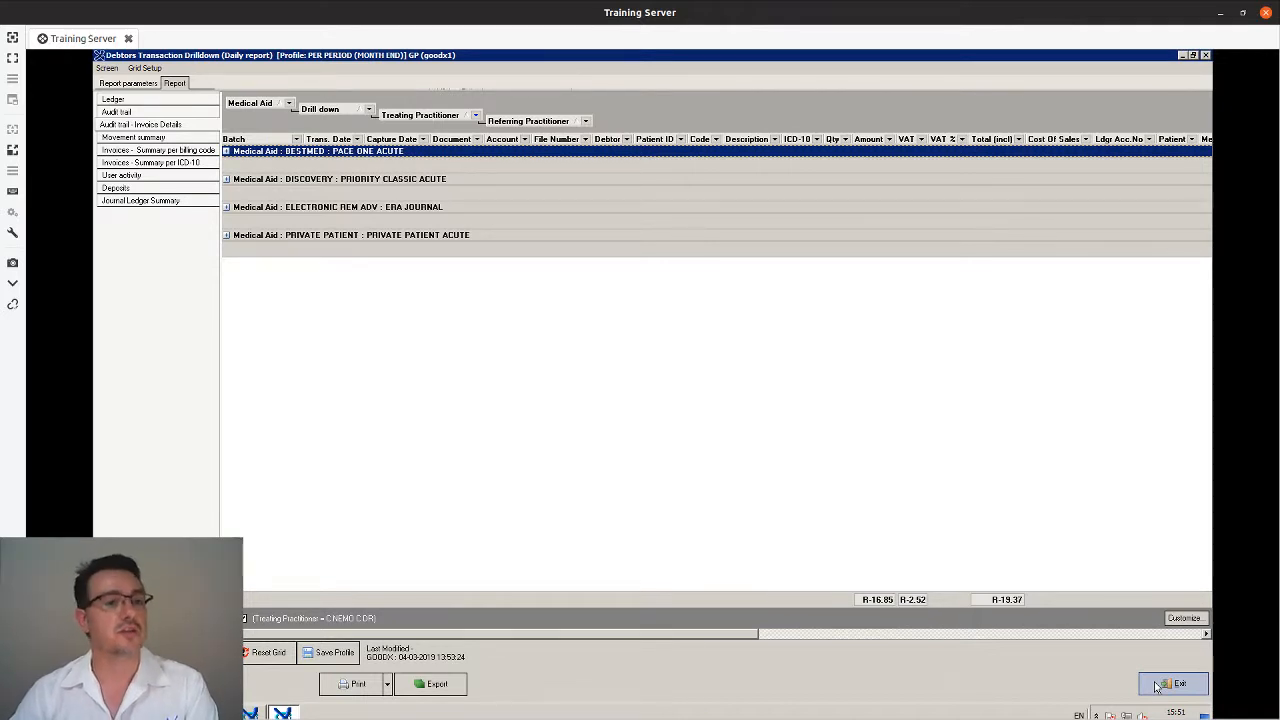
Revisit the Movement summary and Deposits views, and close the drilldown report together with its profile list.
left_click(166, 139)
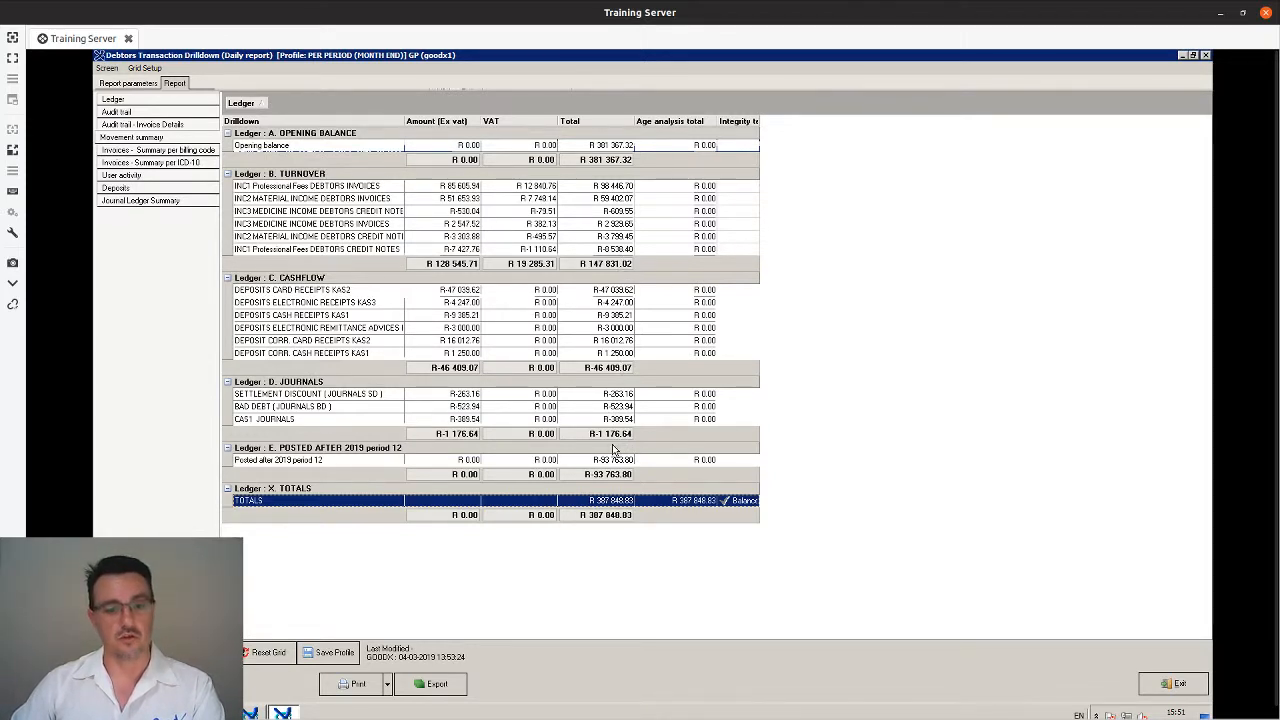
left_click(135, 190)
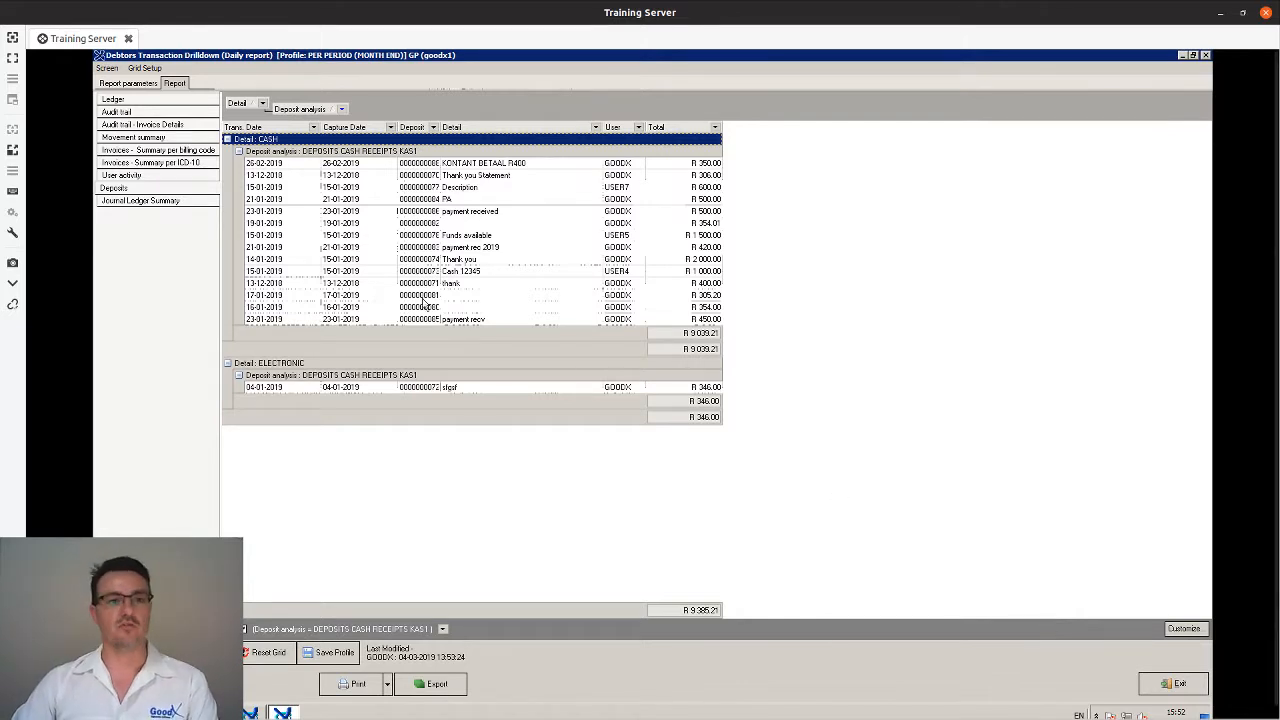
left_click(1168, 690)
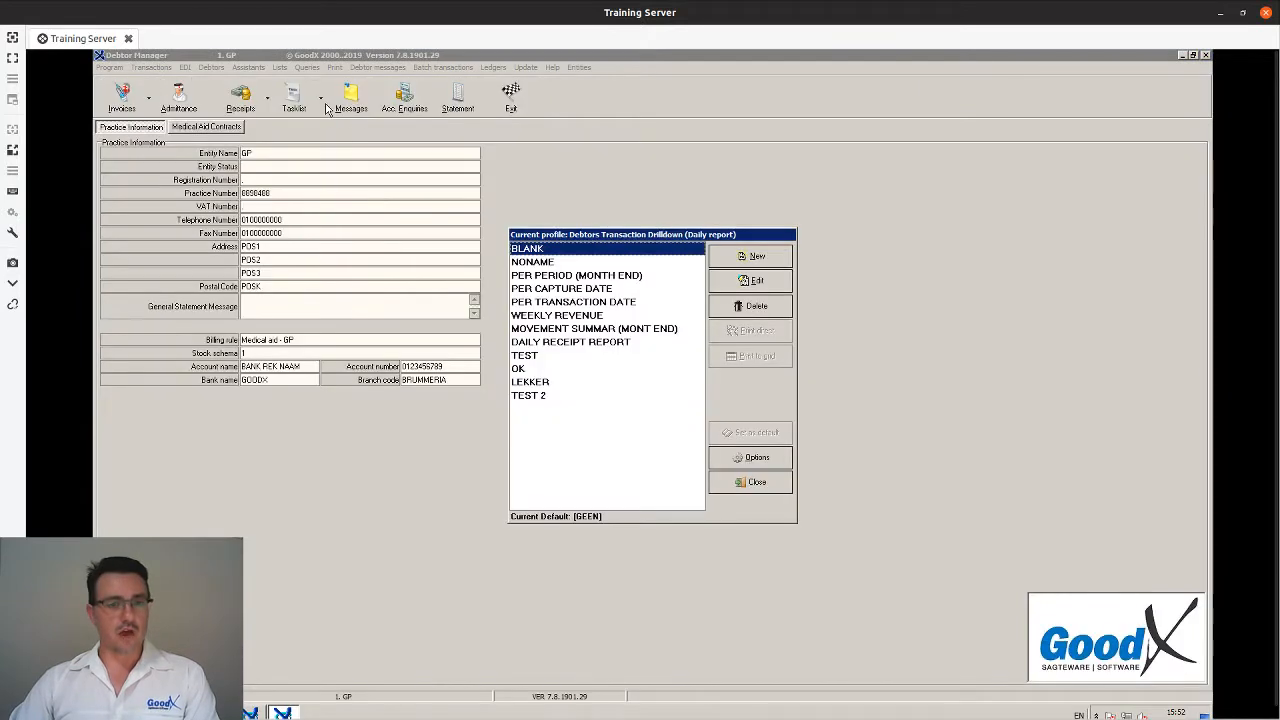
left_click(757, 484)
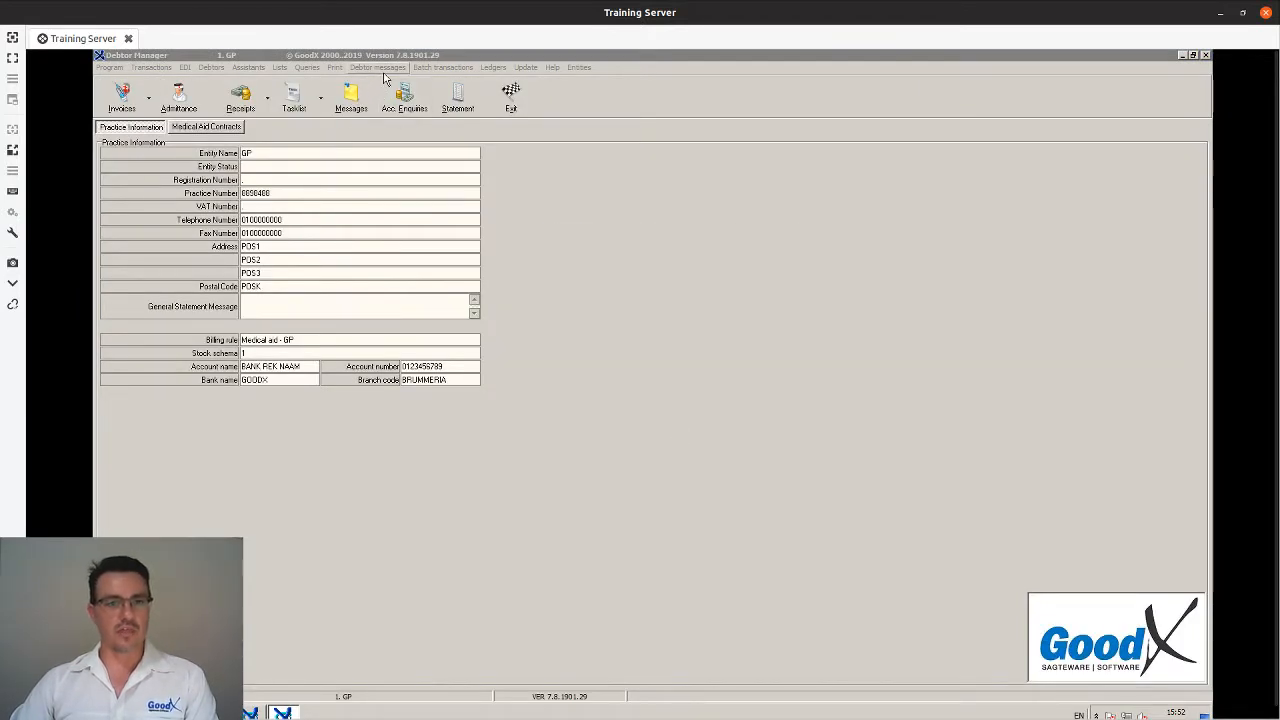
Open the parameters of the Invoices Outstanding report using the BLANK profile.
left_click(335, 67)
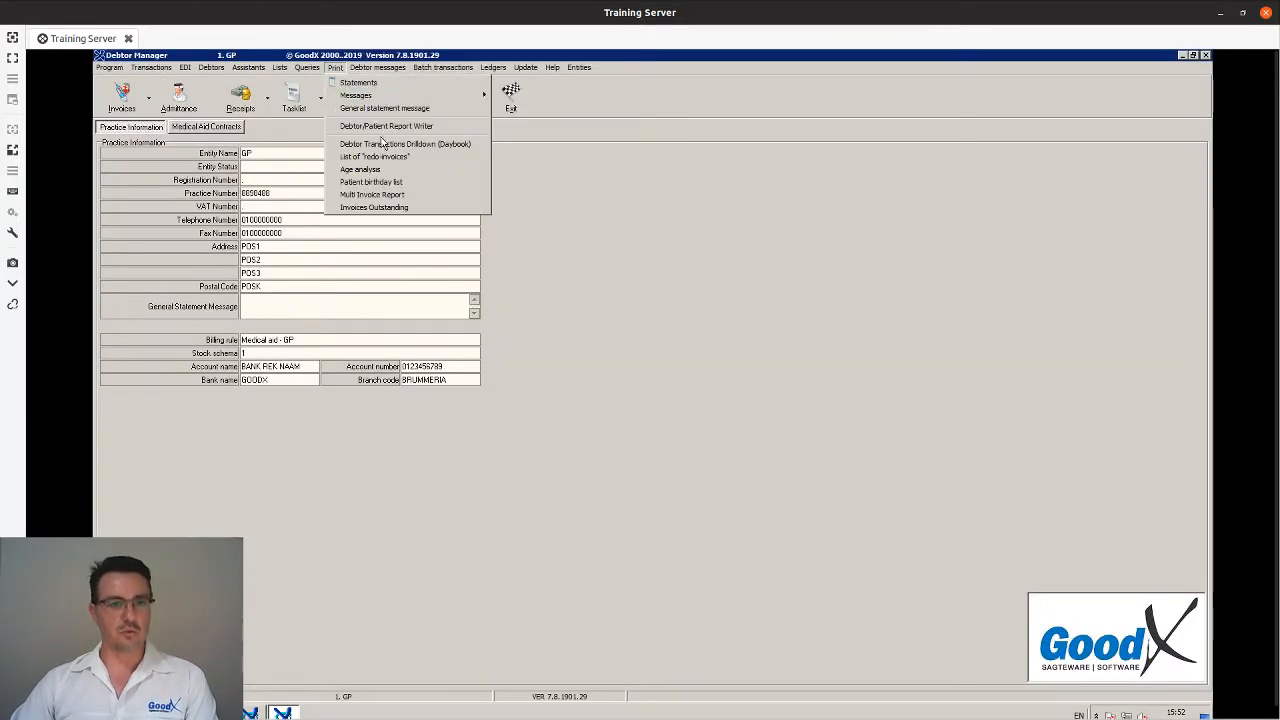
left_click(376, 208)
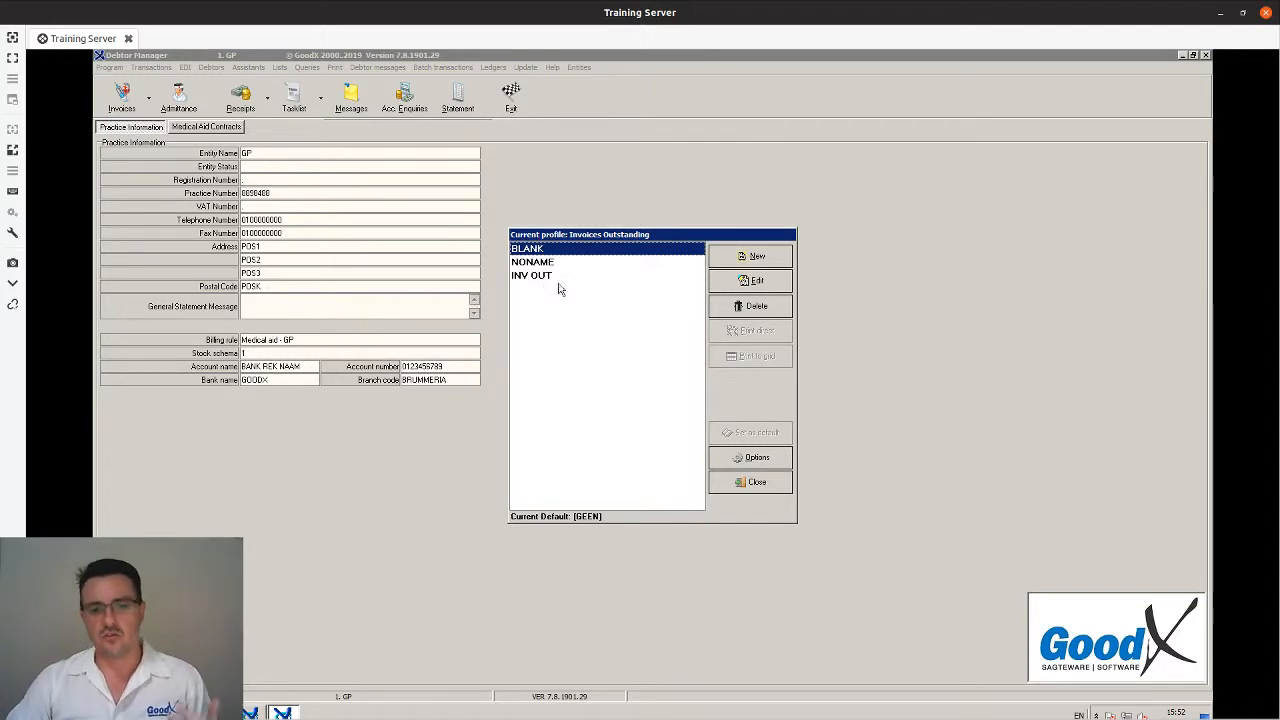
left_click(750, 281)
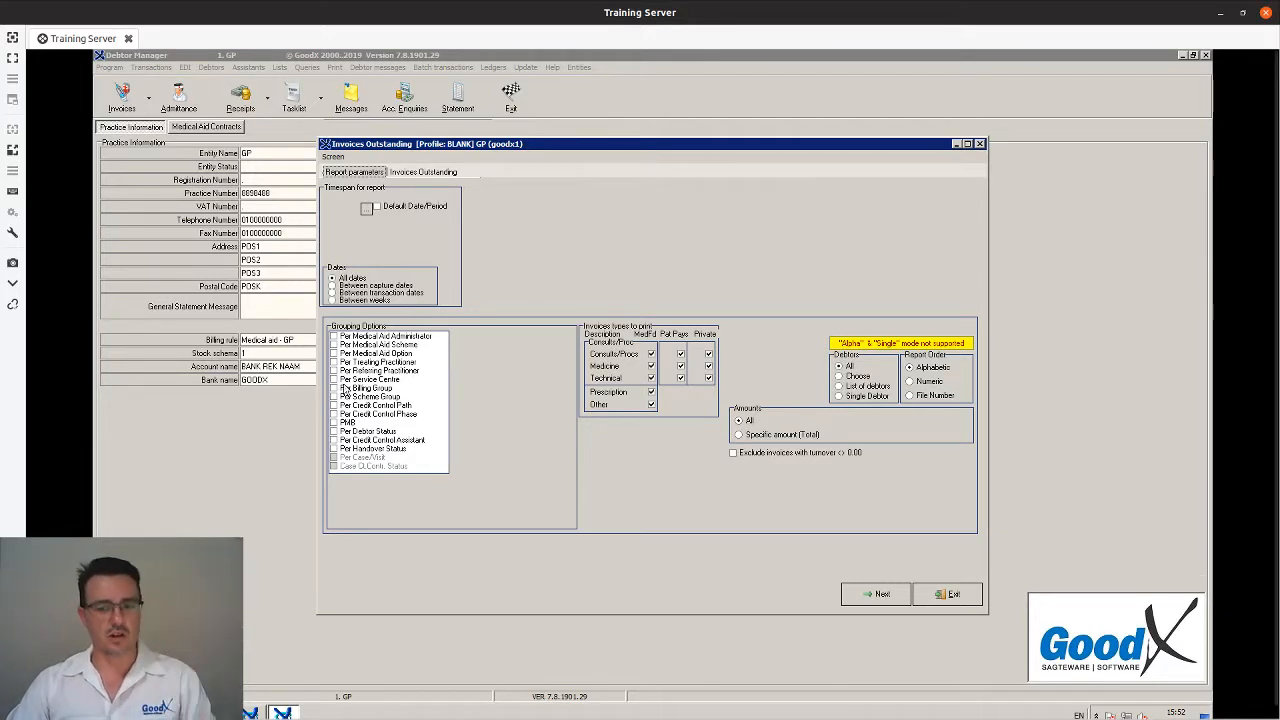
Run the outstanding invoices report for specific amounts with Total not equal to 0.00, and maximise the report window.
left_click(755, 436)
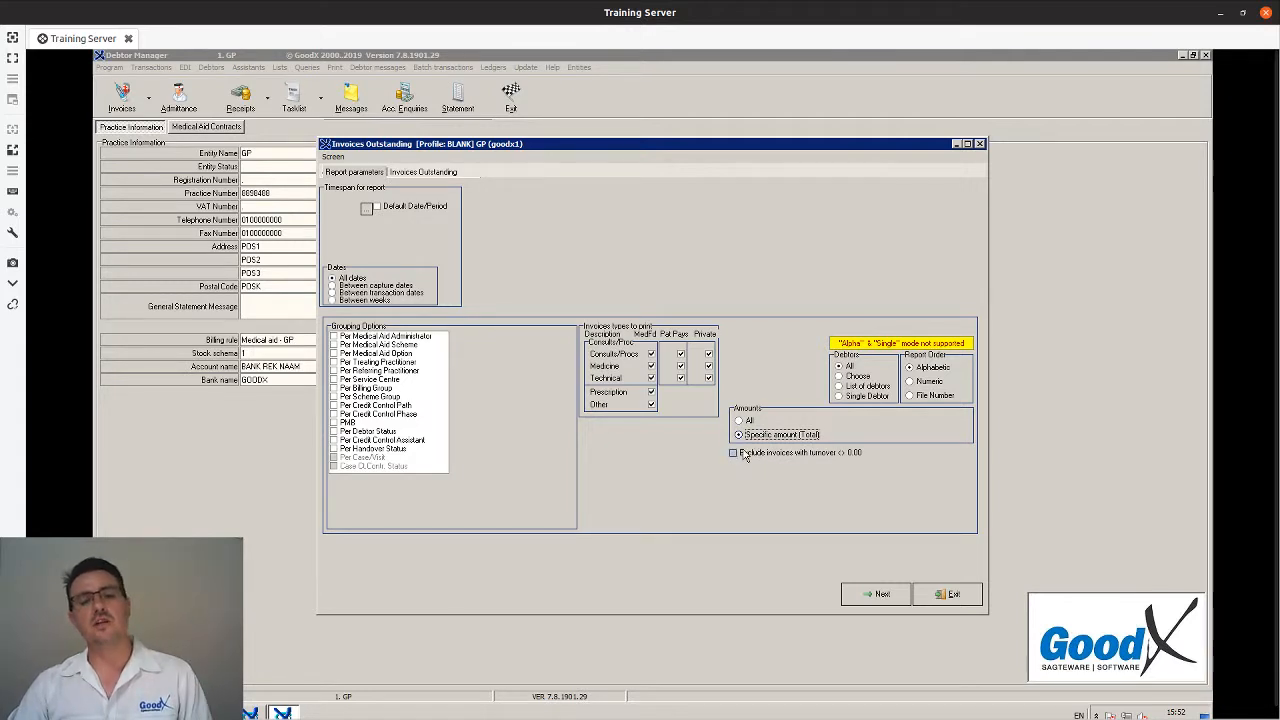
left_click(876, 594)
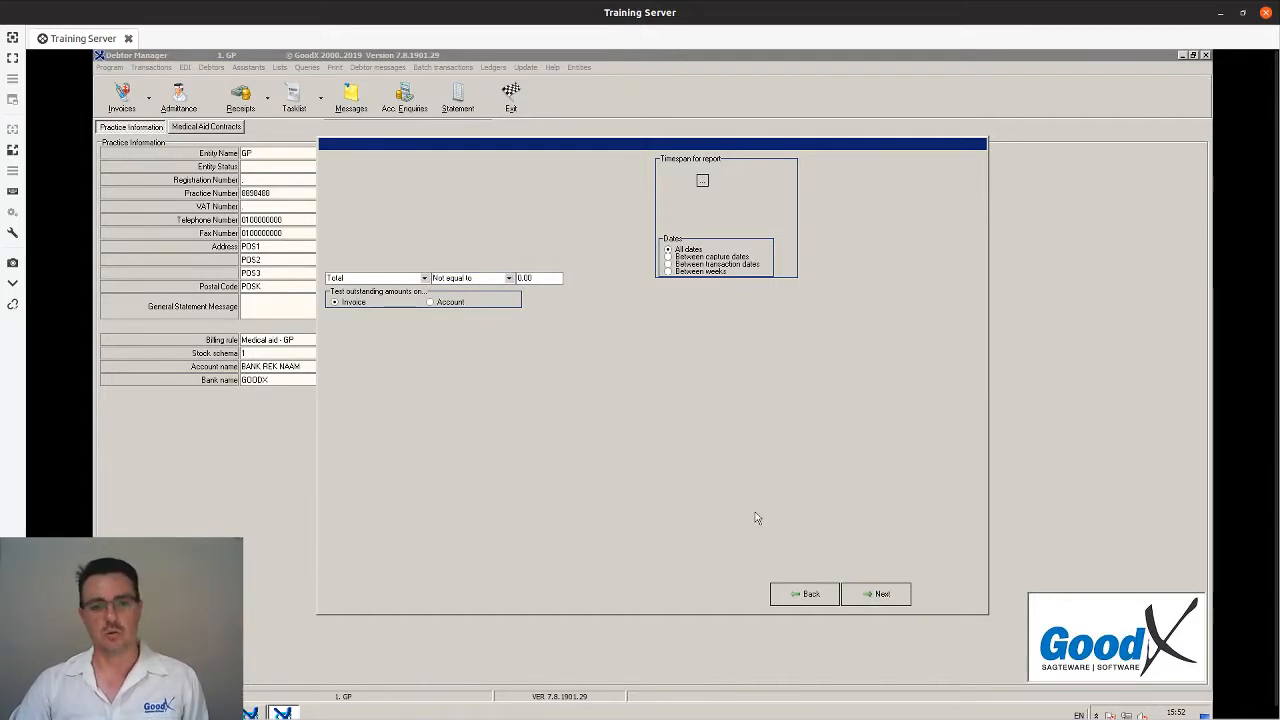
left_click(810, 594)
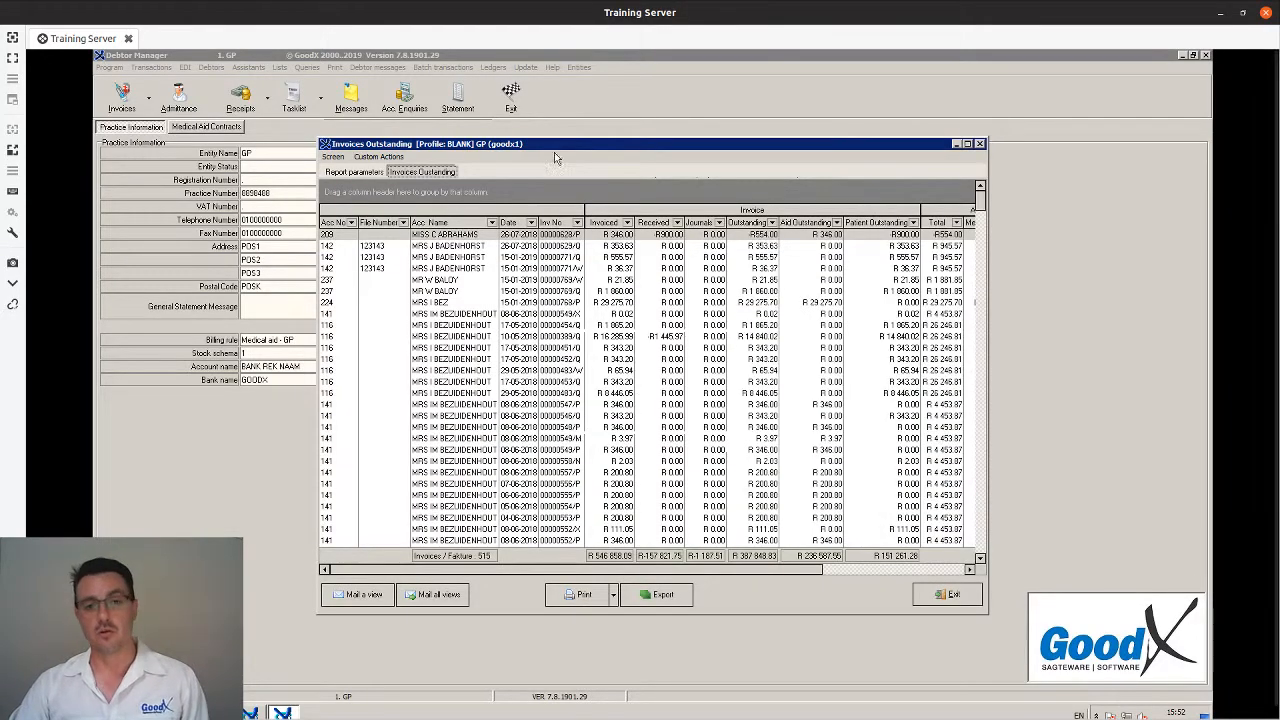
double_click(554, 147)
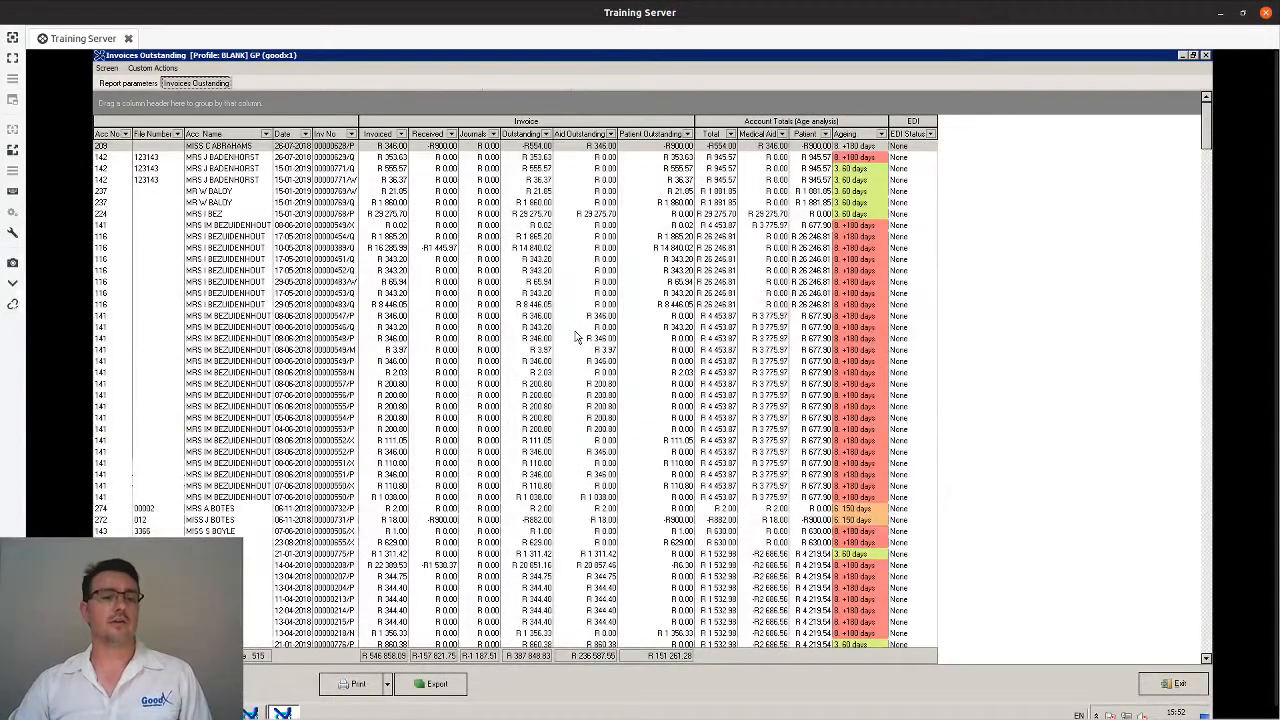
Look through the outstanding invoices and their ageing categories, and check the EDI Status filter options without choosing one.
left_click(440, 250)
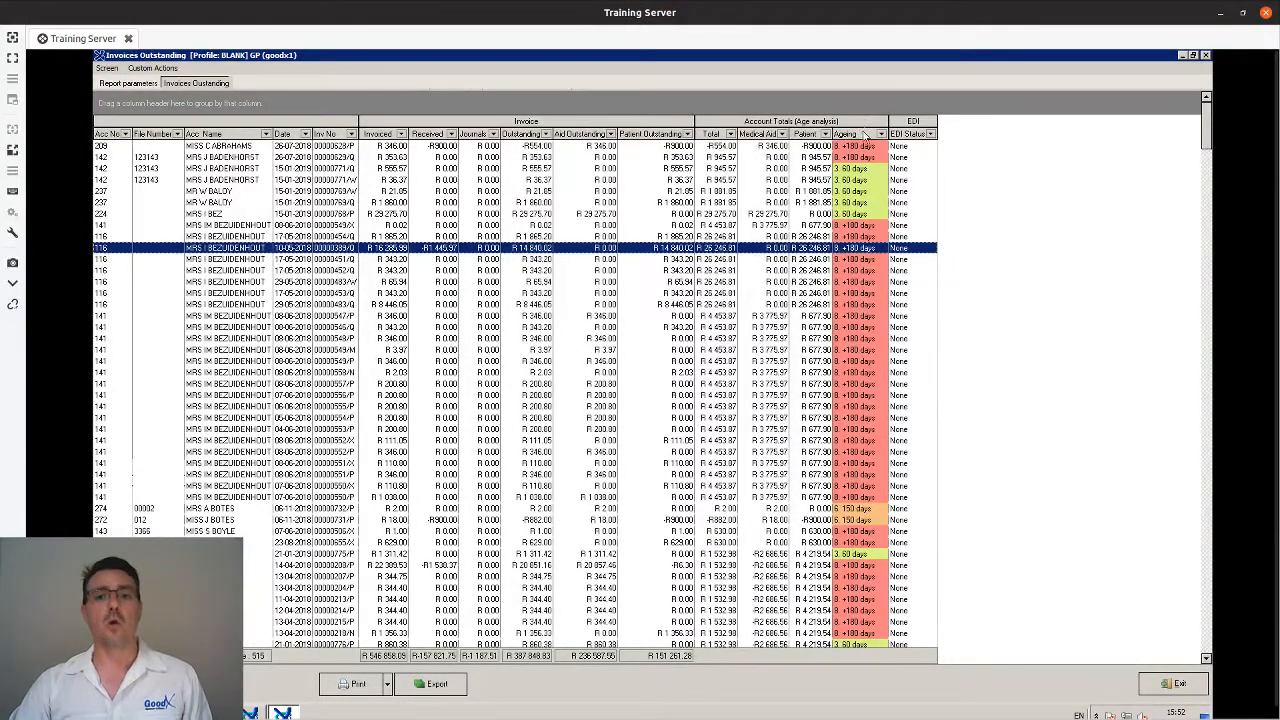
scroll(898, 510, "down", 15)
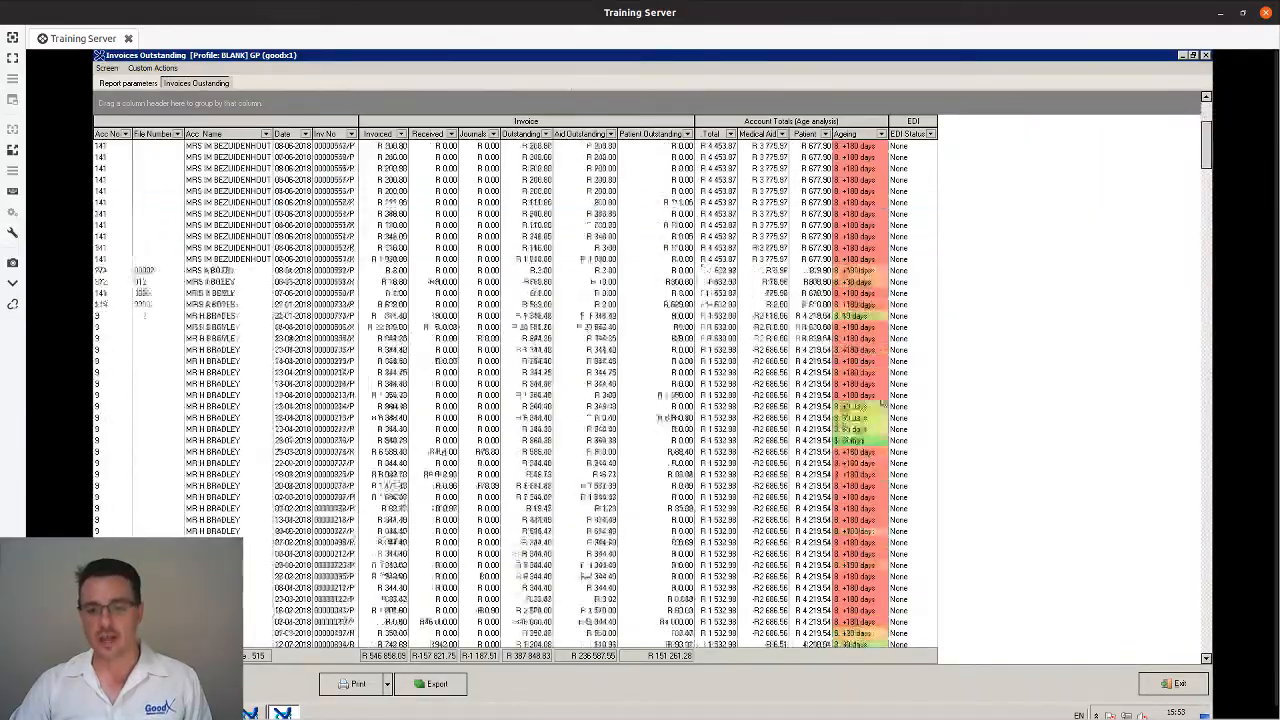
scroll(898, 510, "down", 15)
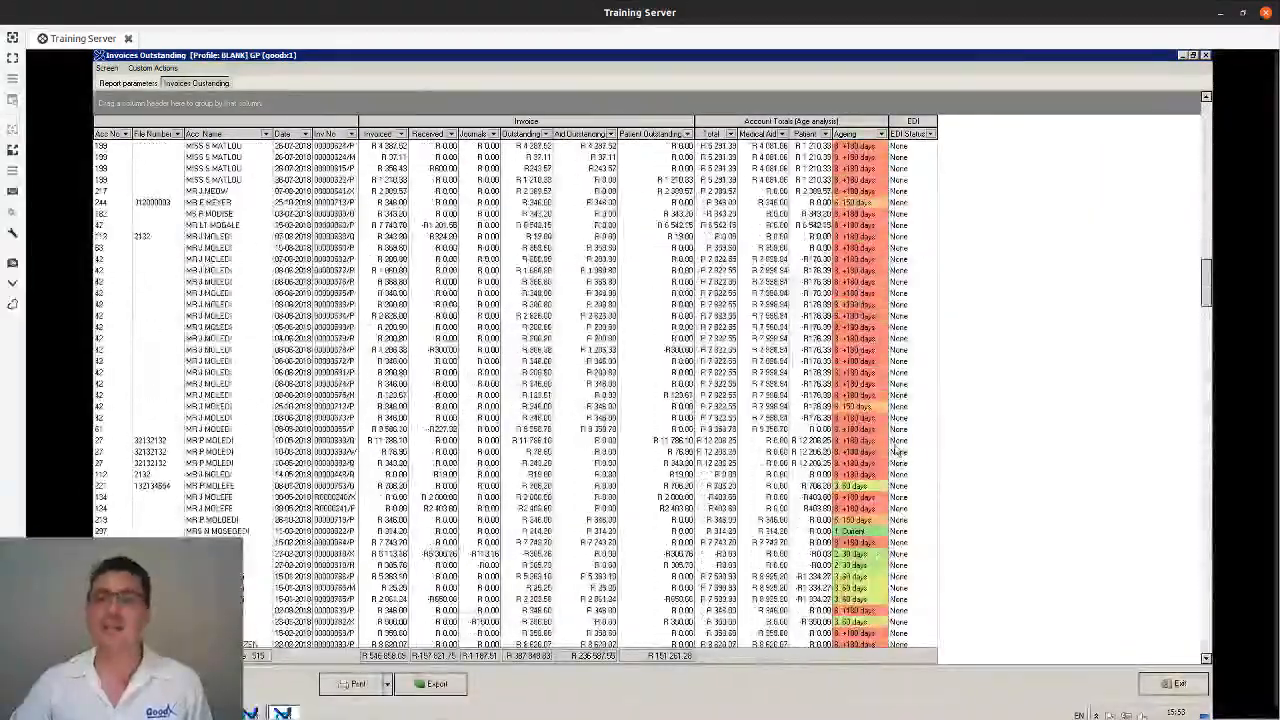
left_click_drag(1214, 309, 1206, 125)
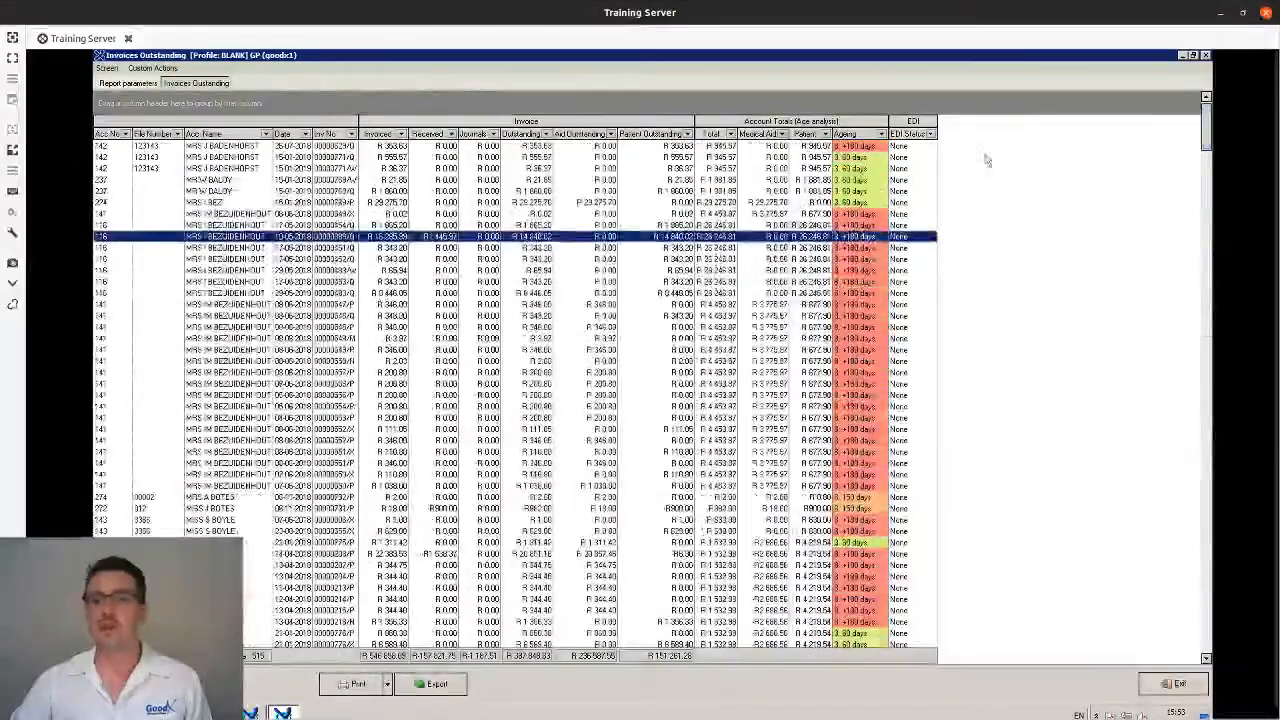
left_click(931, 134)
left_click(962, 168)
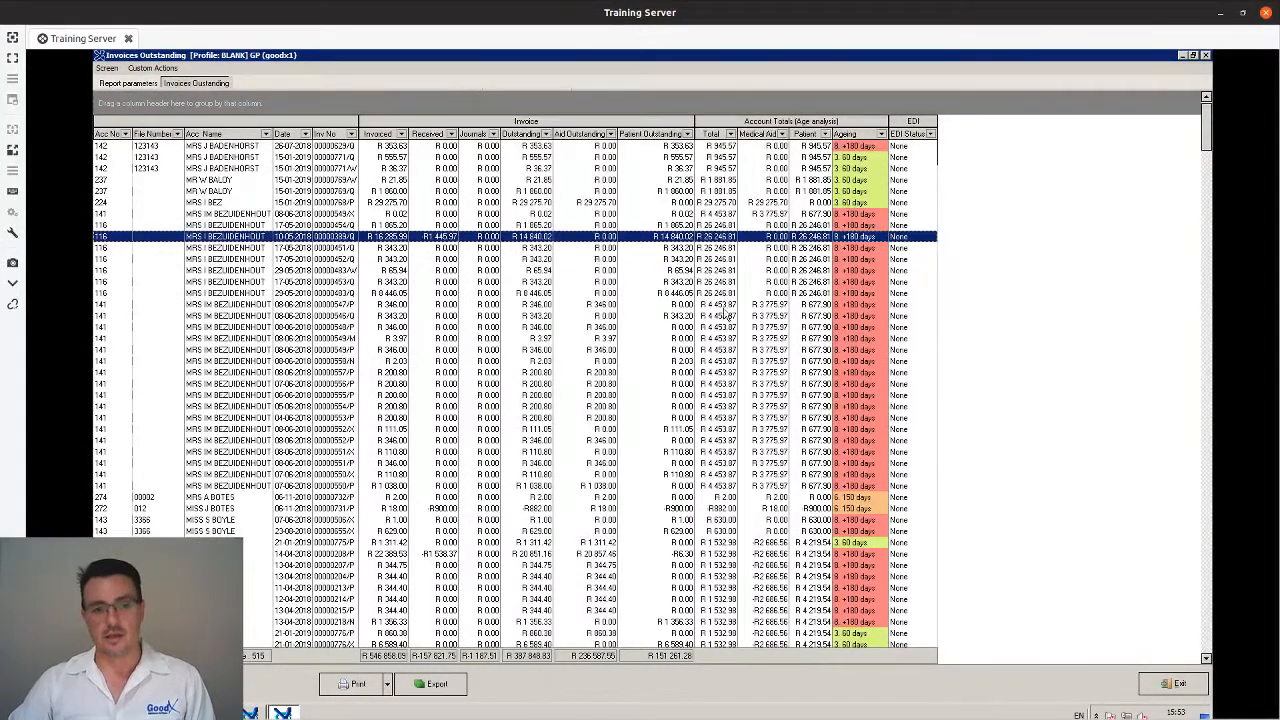
Examine the received and outstanding amounts of the 06-11-2018 invoice for account holder with file number 012, and those of the surrounding accounts.
left_click(443, 510)
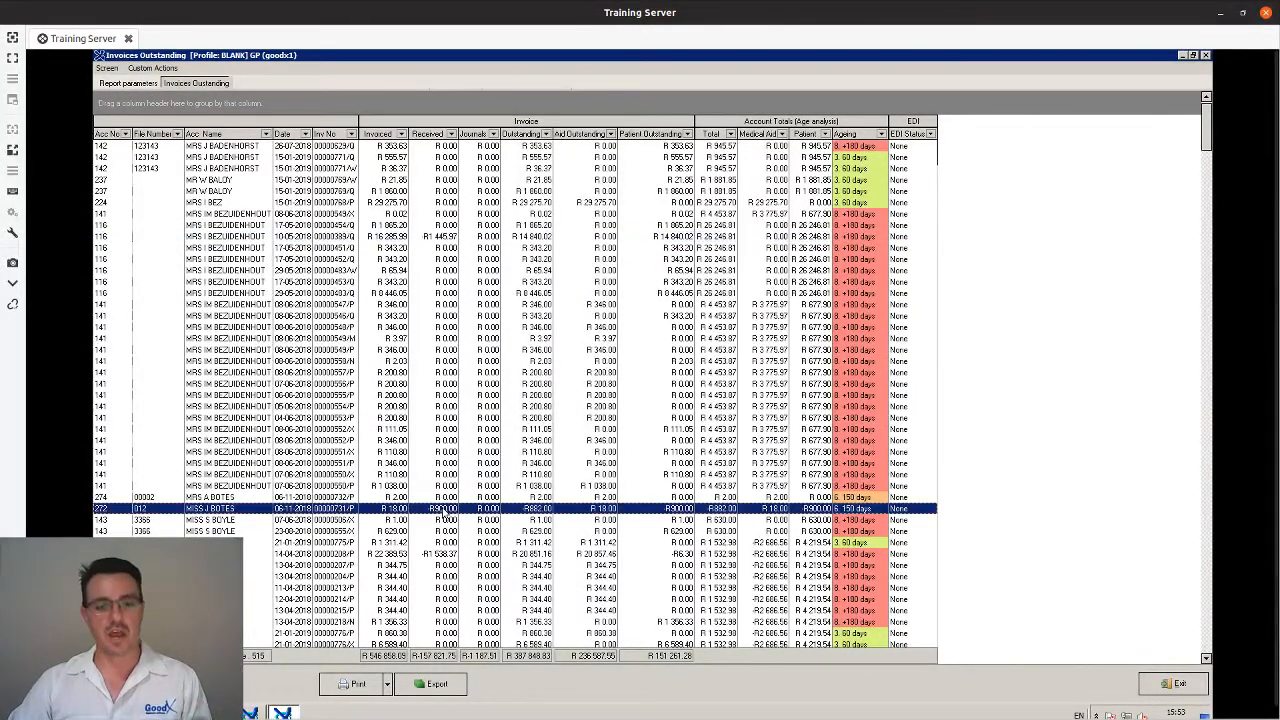
scroll(628, 482, "down", 2)
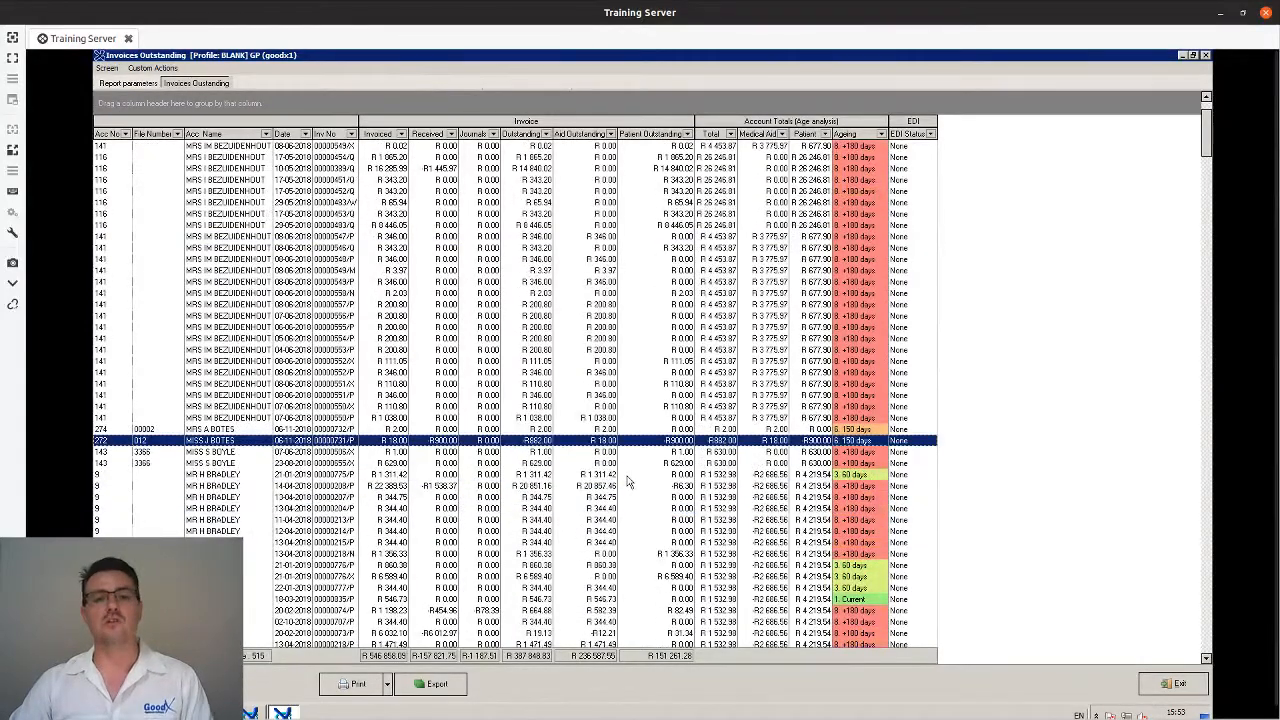
scroll(630, 462, "down", 5)
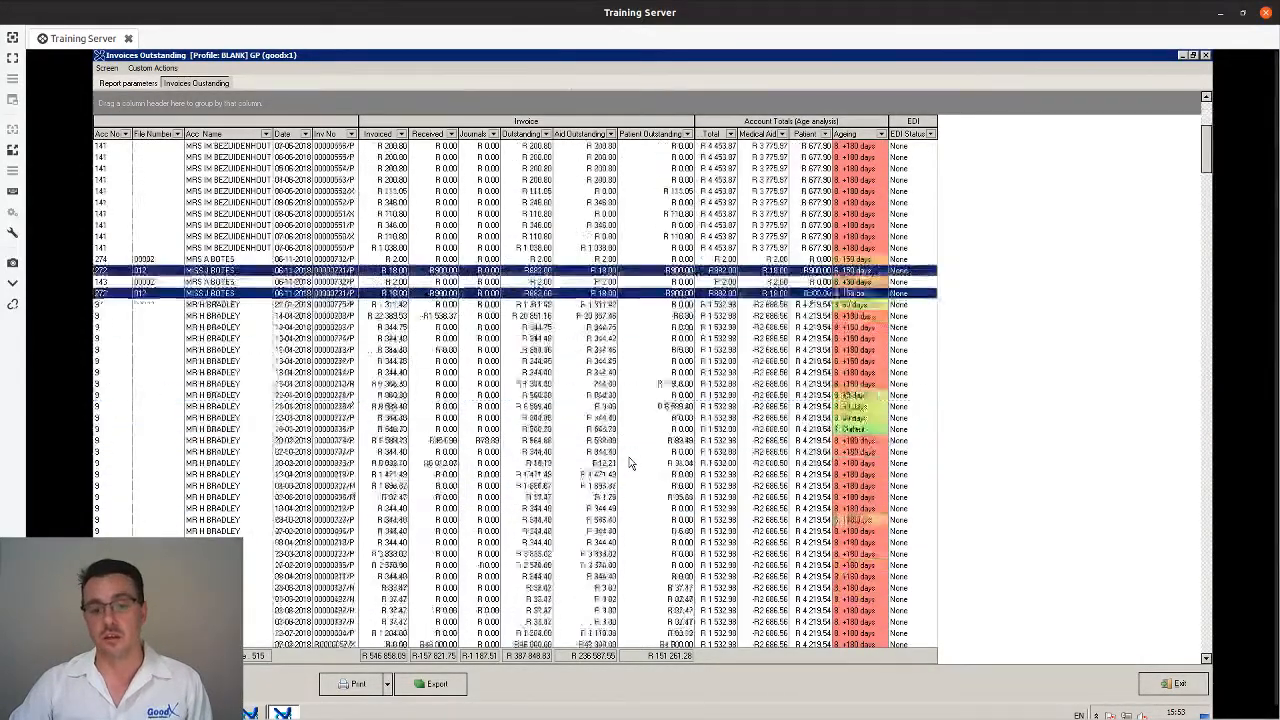
scroll(630, 462, "down", 3)
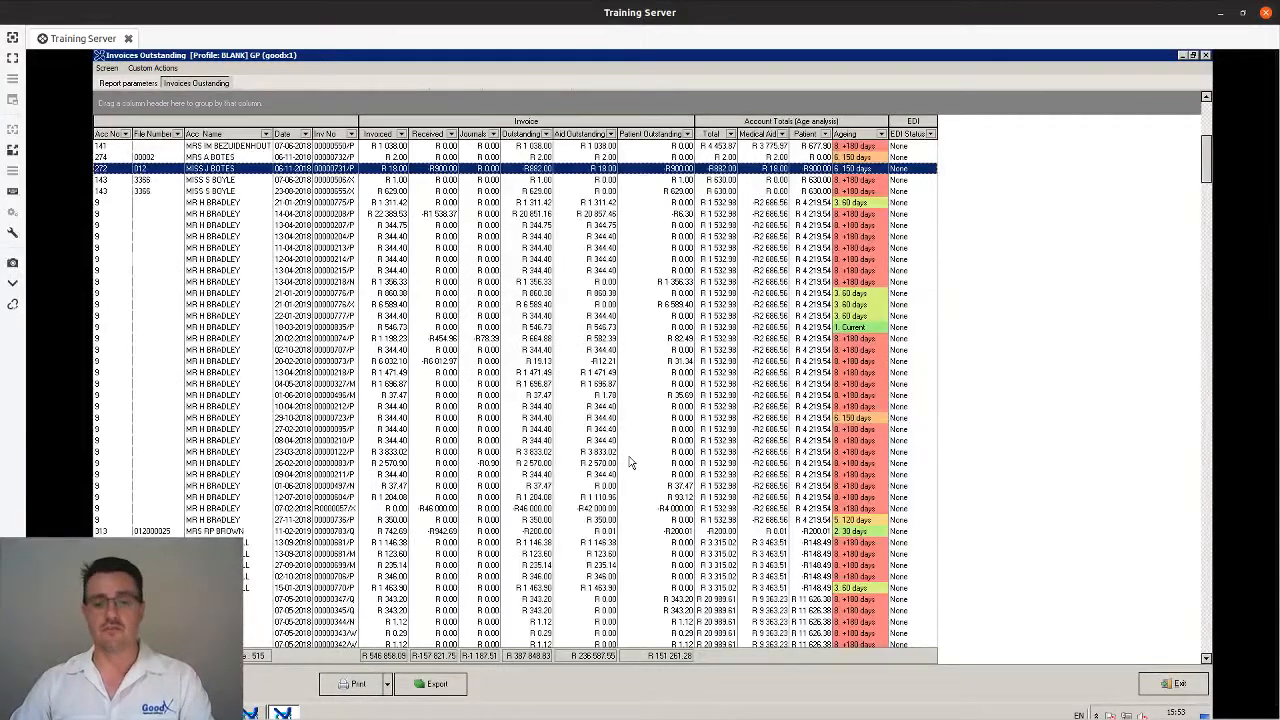
scroll(630, 462, "up", 8)
scroll(630, 462, "up", 2)
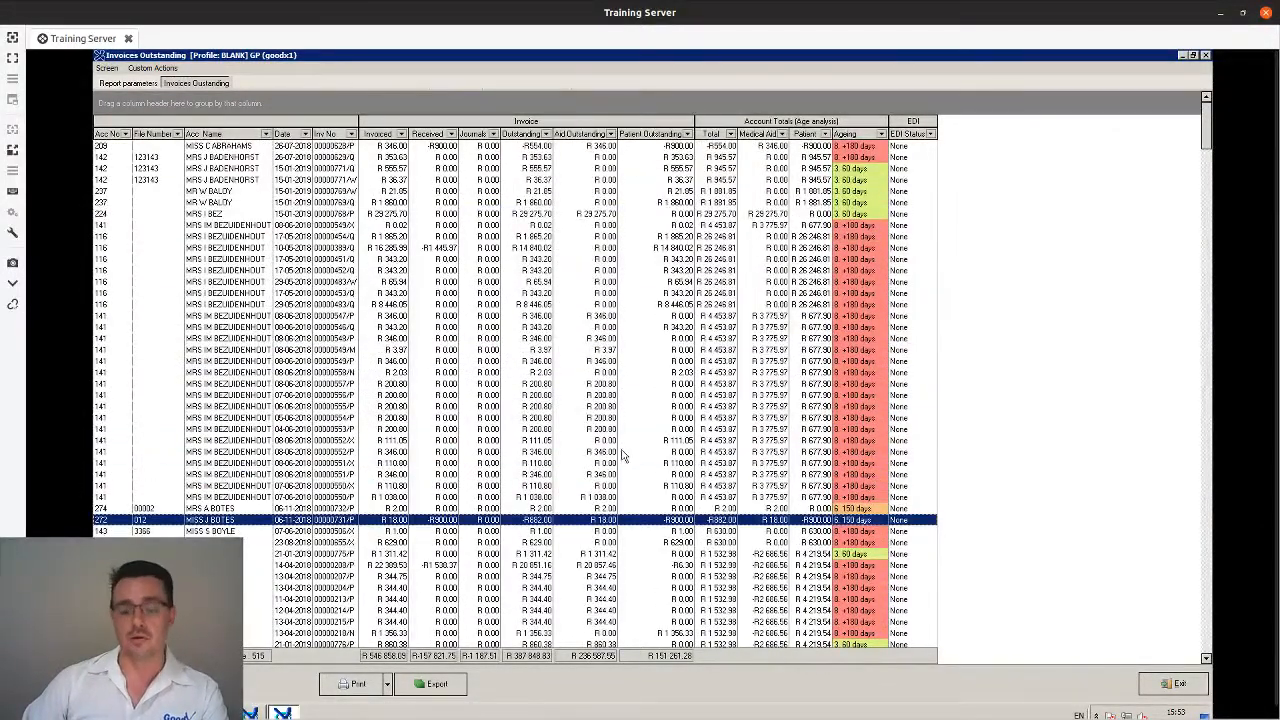
scroll(670, 456, "down", 2)
scroll(662, 458, "up", 2)
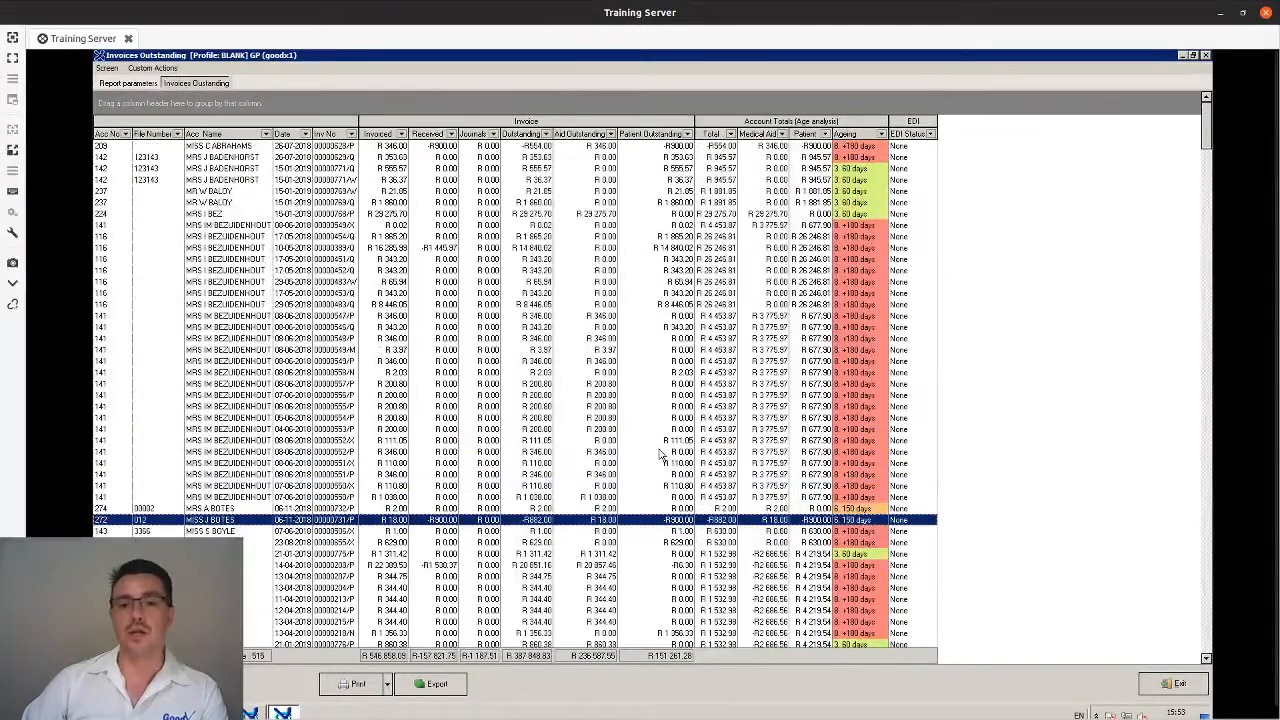
Compare the medical aid and patient account totals of the invoices aged 60 days near the start of the list.
left_click(861, 172)
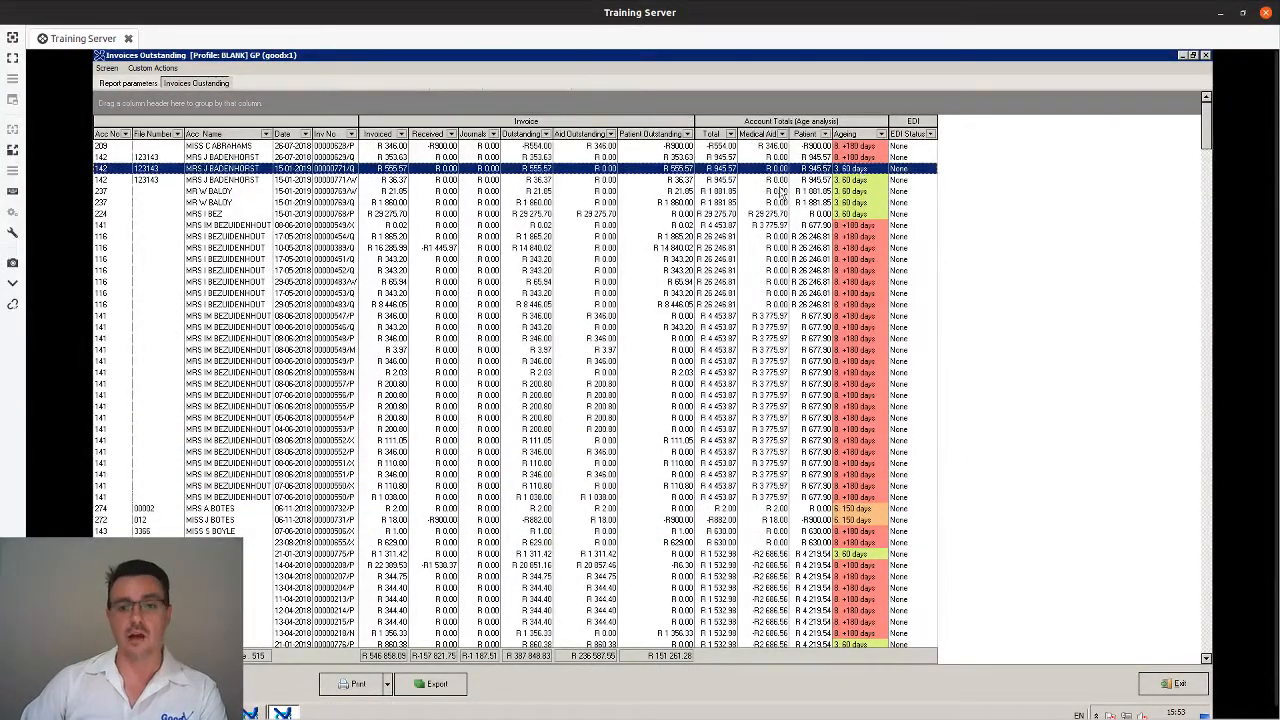
left_click(766, 216)
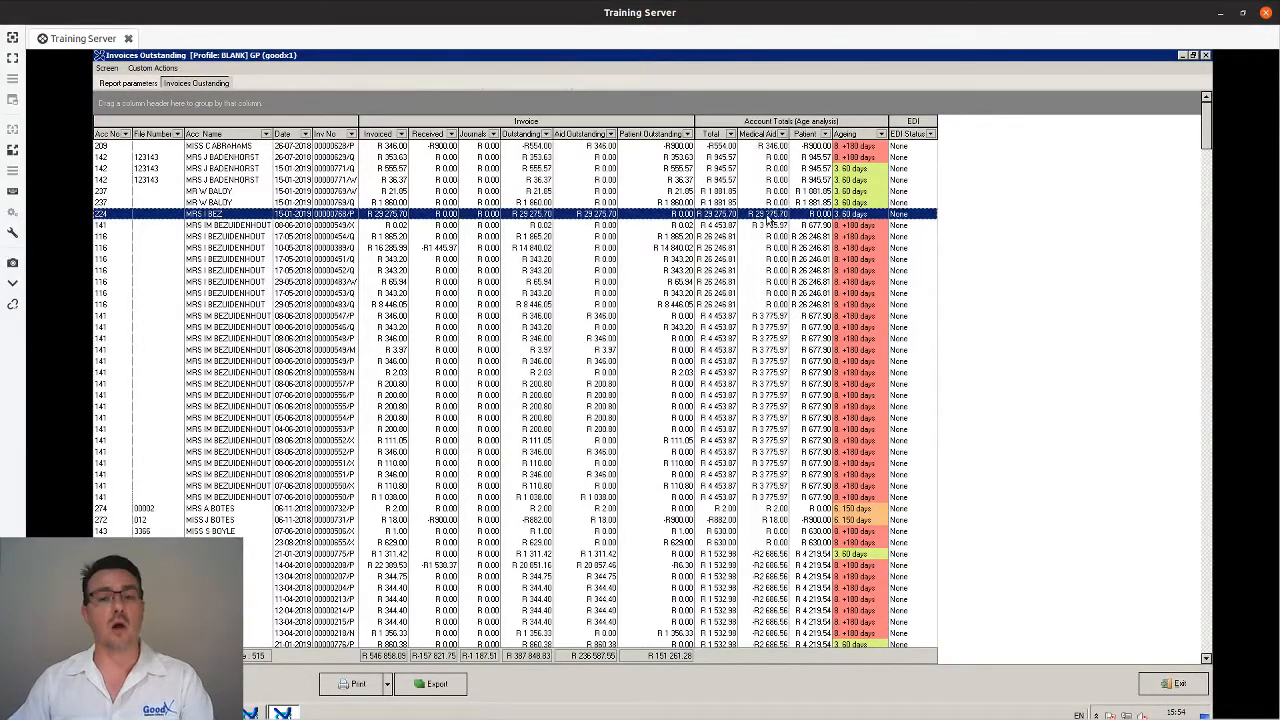
left_click(863, 204)
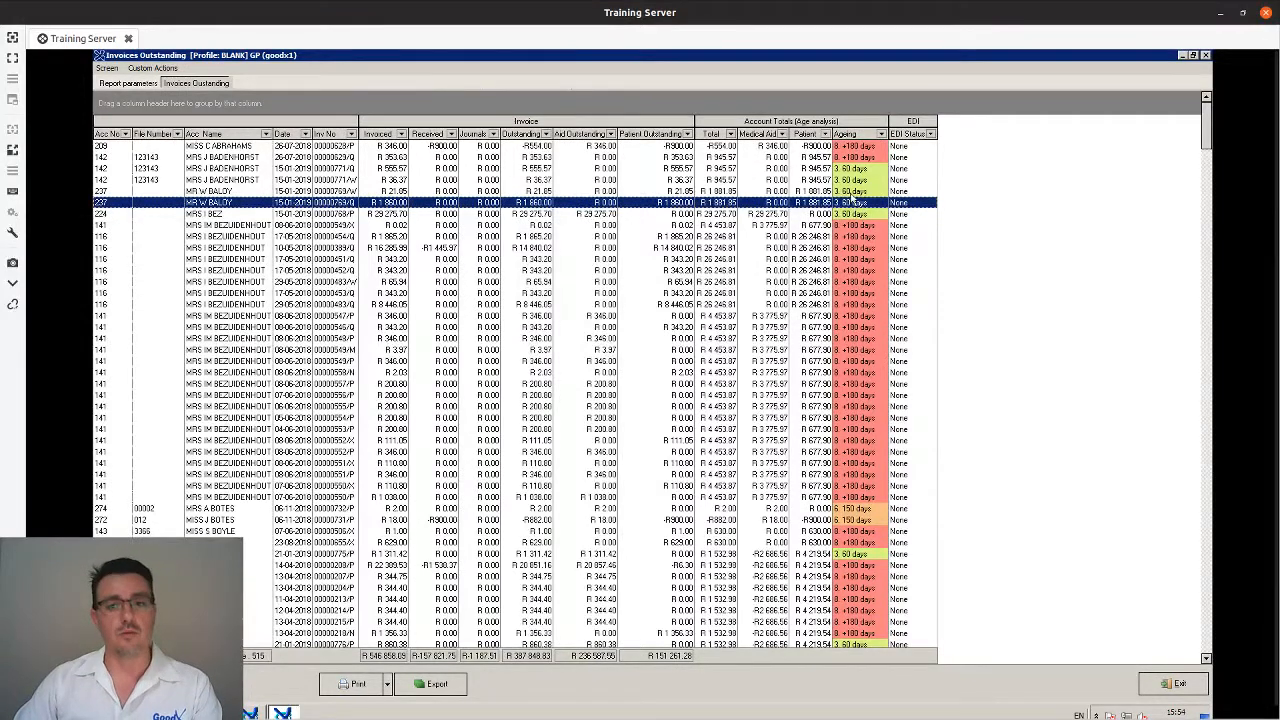
left_click(852, 192)
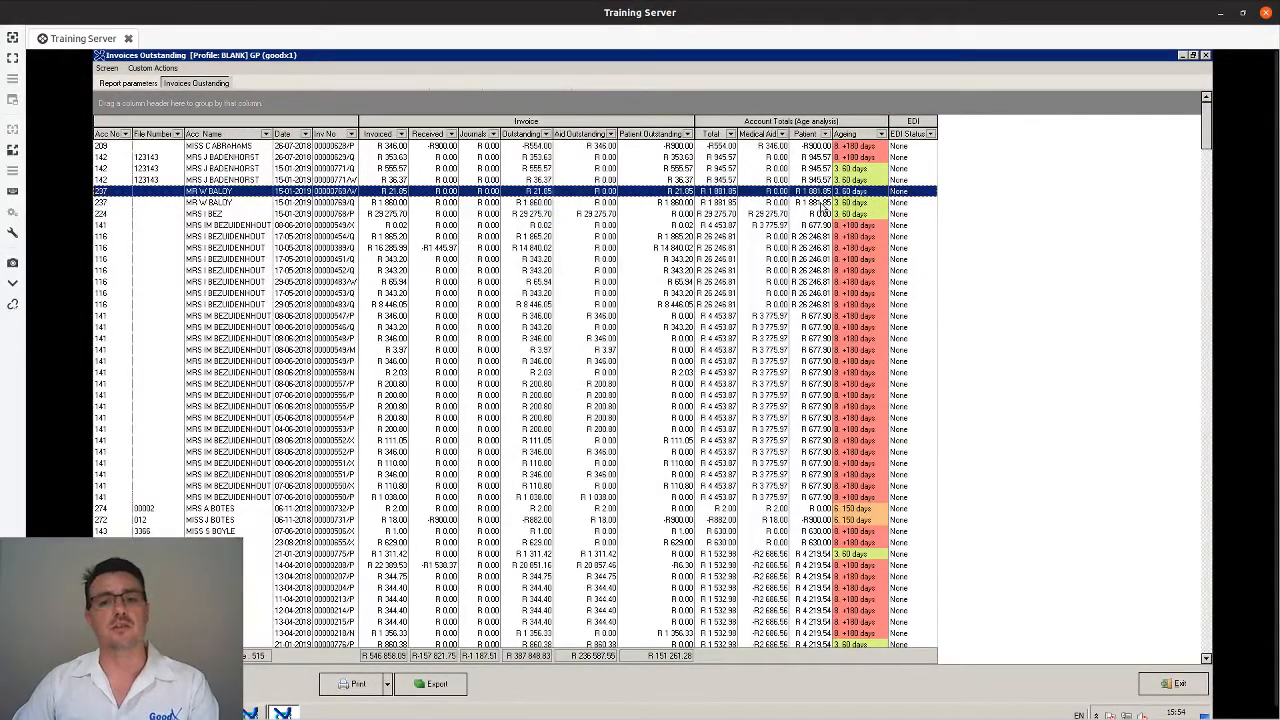
left_click(823, 204)
left_click(763, 214)
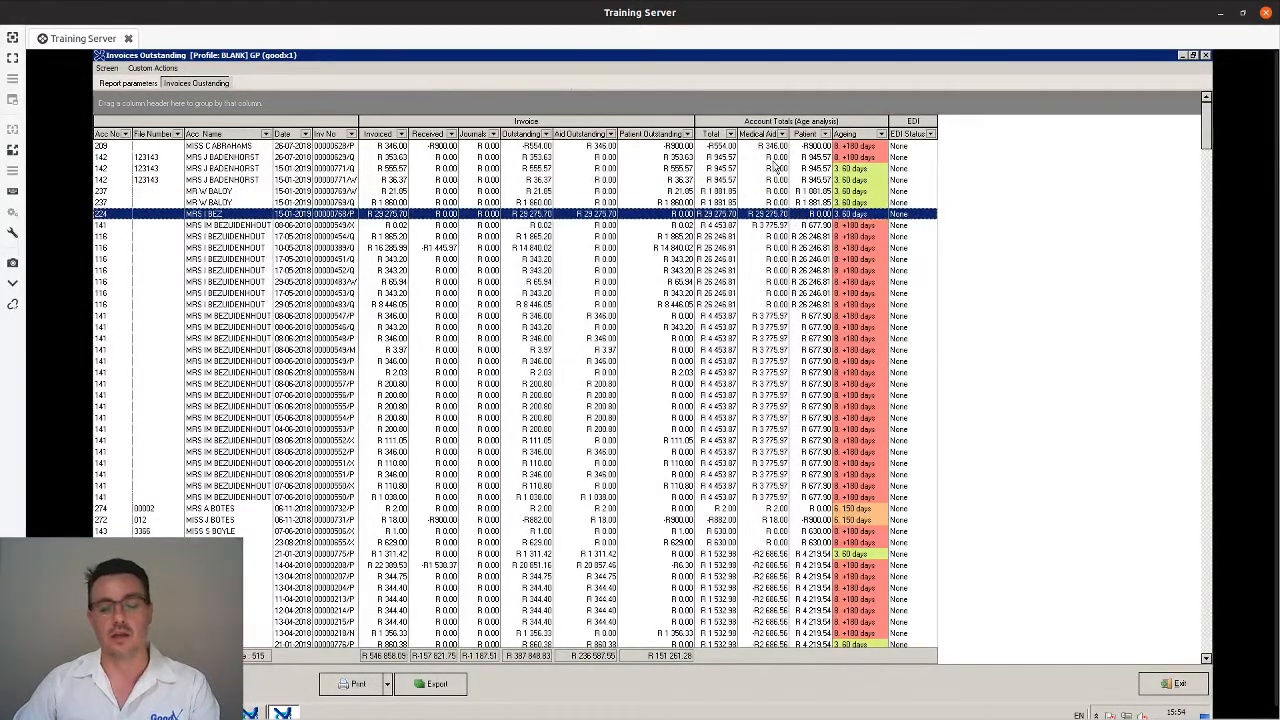
Close the Invoices Outstanding report and its profile list, and open the Age Analysis report profiles.
left_click(1173, 683)
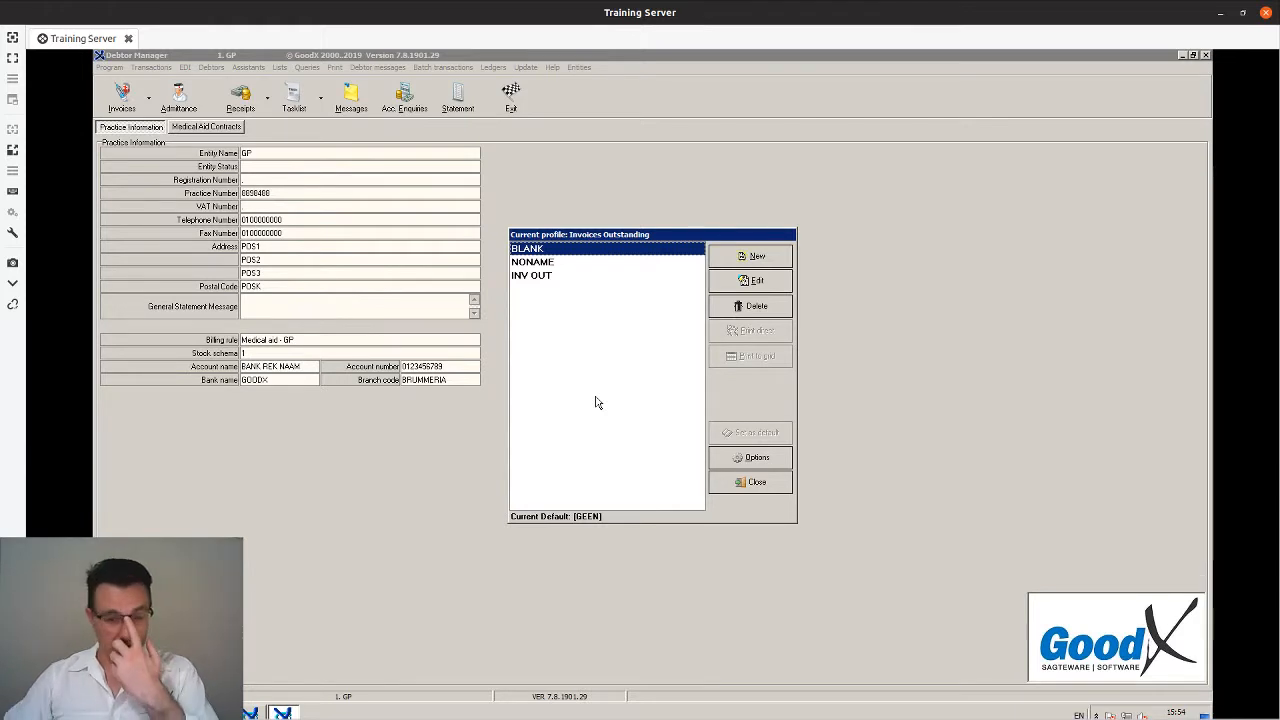
left_click(752, 482)
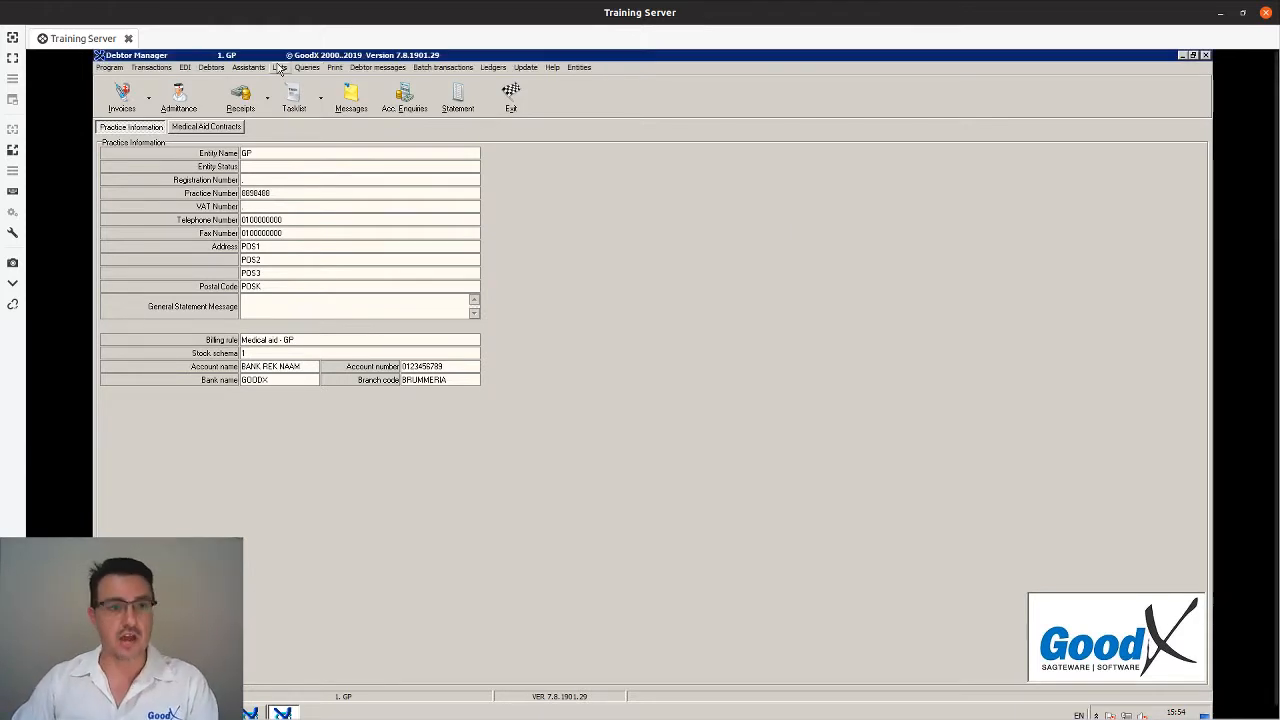
left_click(336, 68)
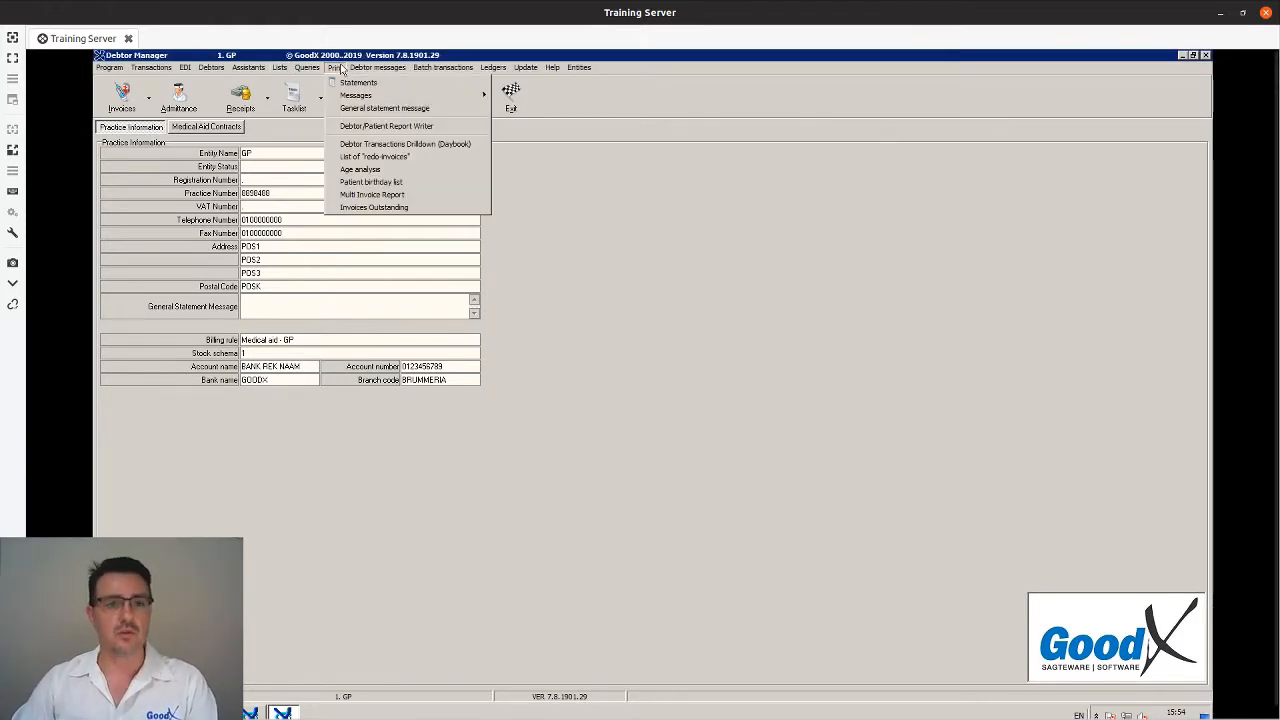
left_click(376, 172)
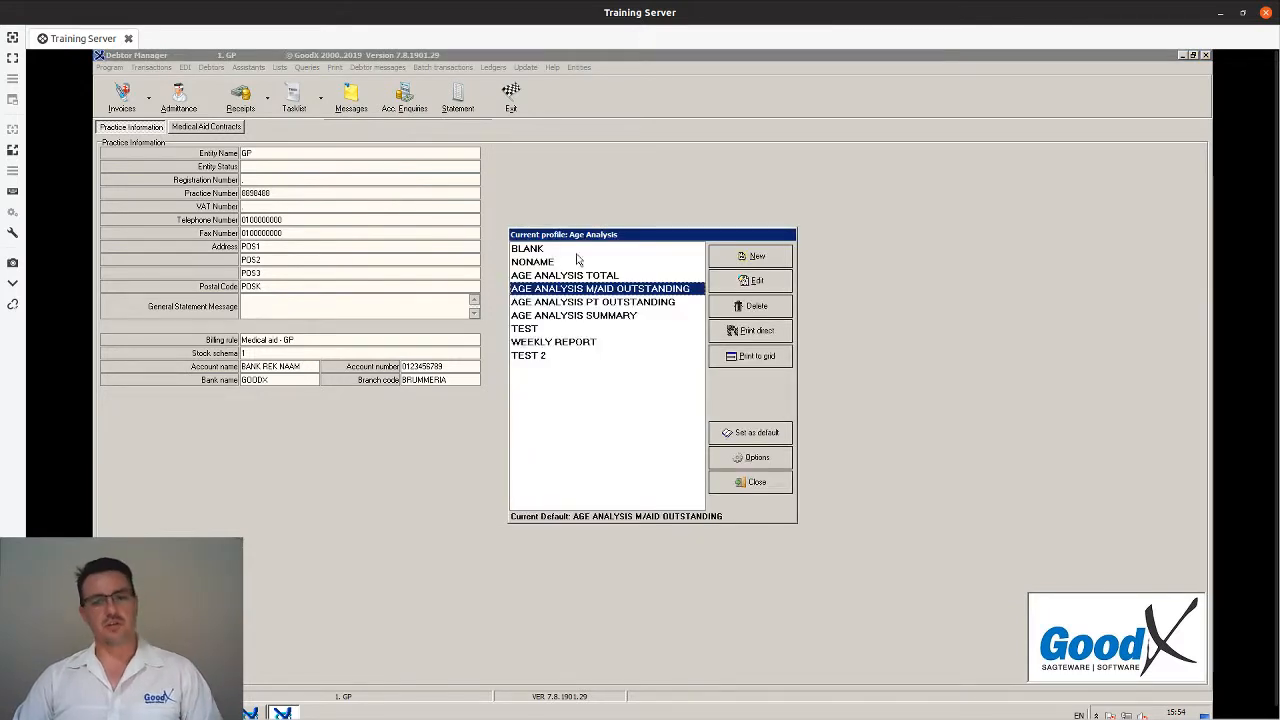
Look over the age analysis profiles and open the AGE ANALYSIS TOTAL profile for editing.
left_click(585, 276)
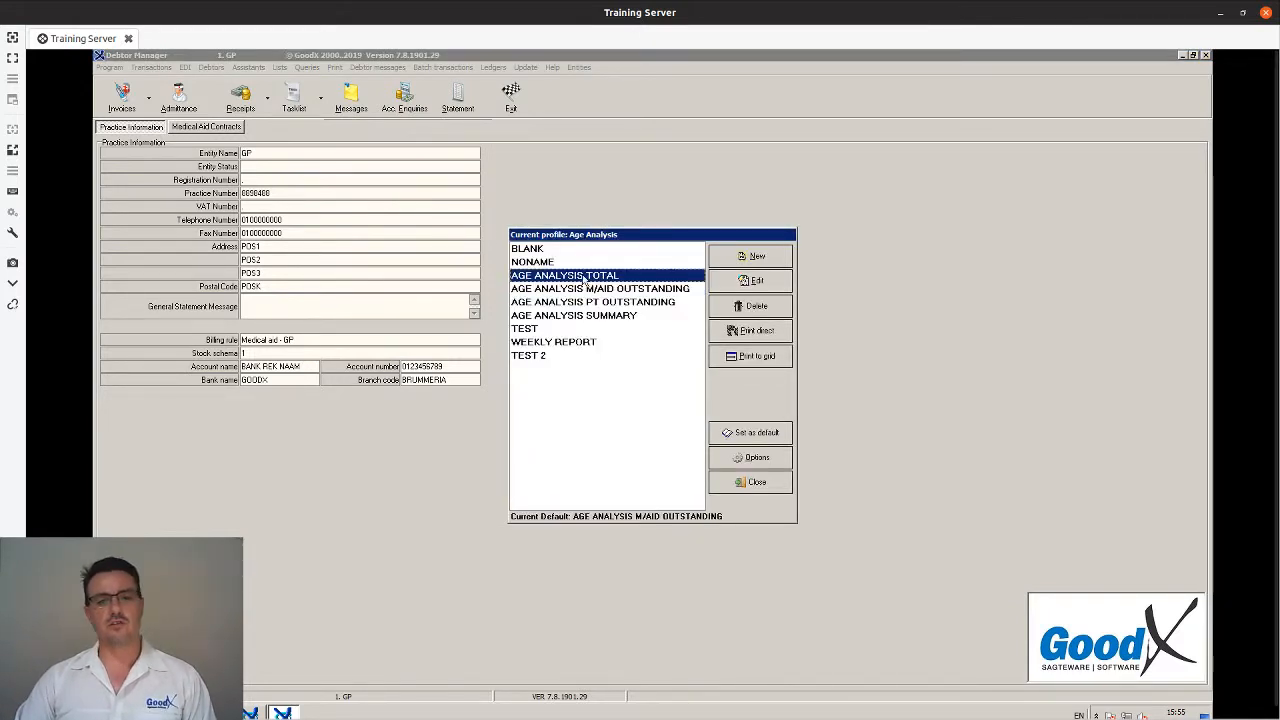
left_click(585, 290)
left_click(567, 302)
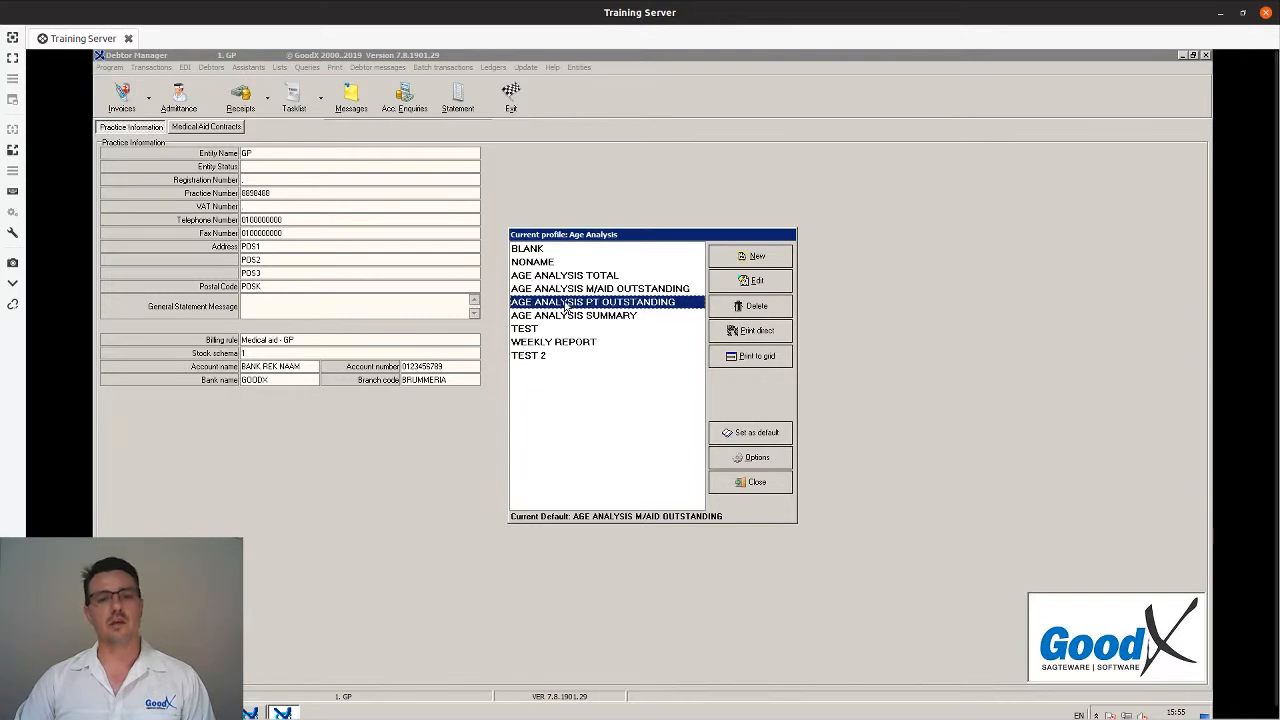
left_click(562, 316)
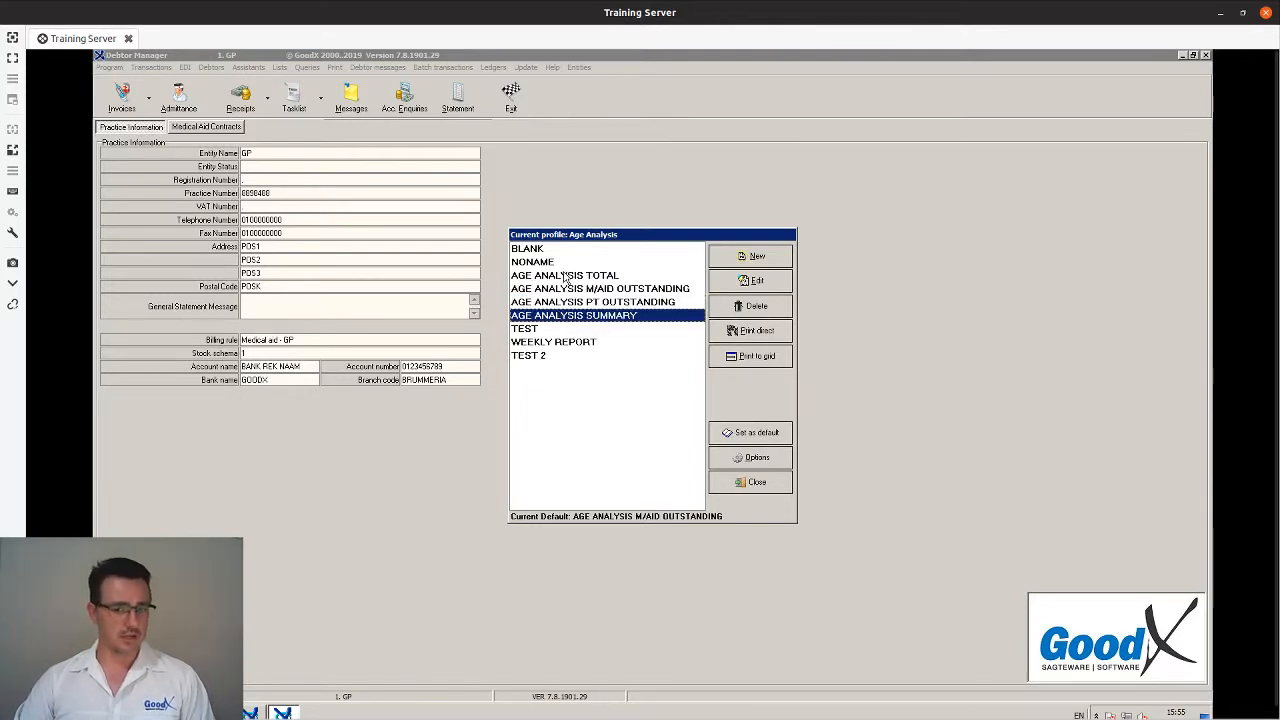
left_click(566, 276)
left_click(570, 289)
left_click(578, 276)
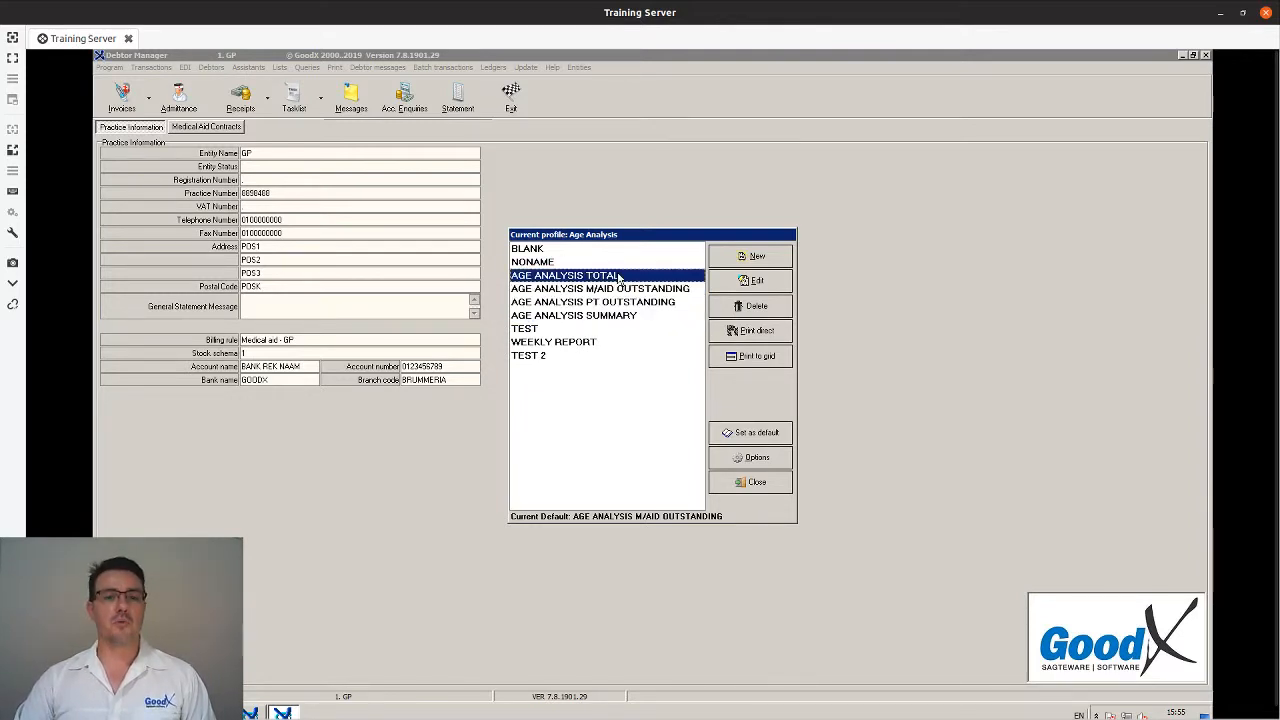
left_click(745, 281)
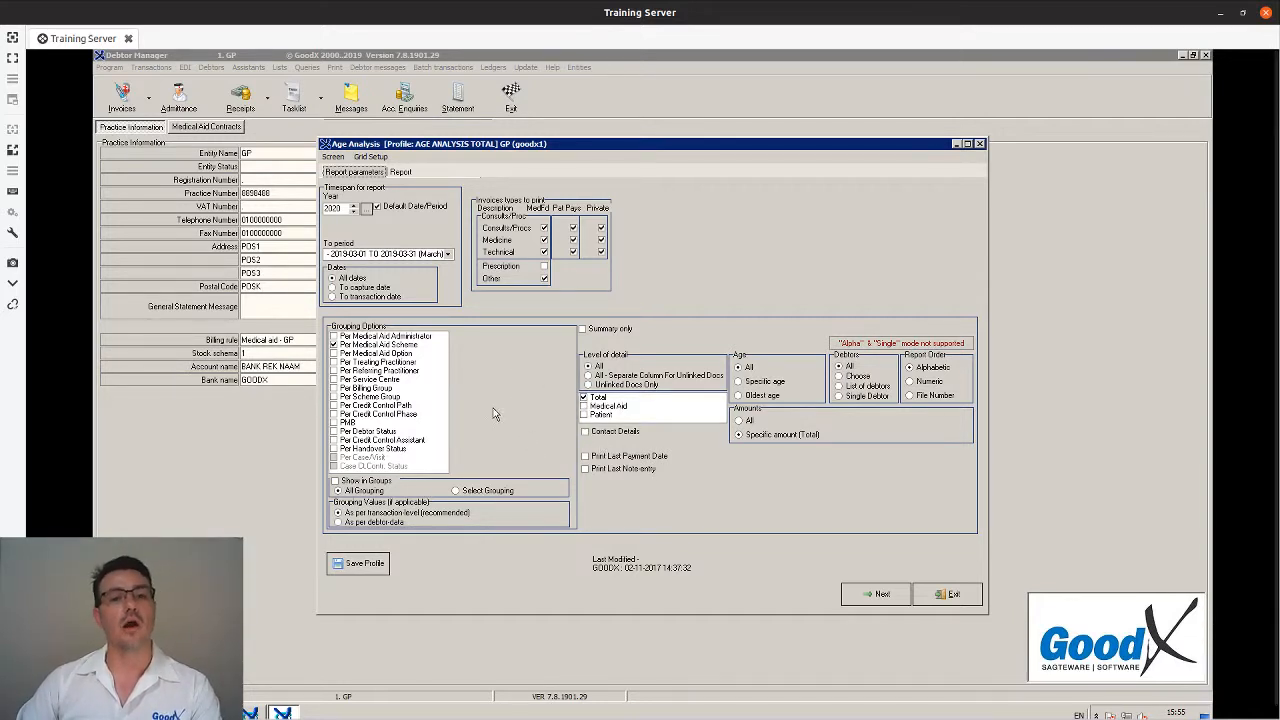
Check the report's year and period options, keeping 2019-03-01 to 2019-03-31 (March), and the Per Medical Aid Scheme grouping.
double_click(335, 208)
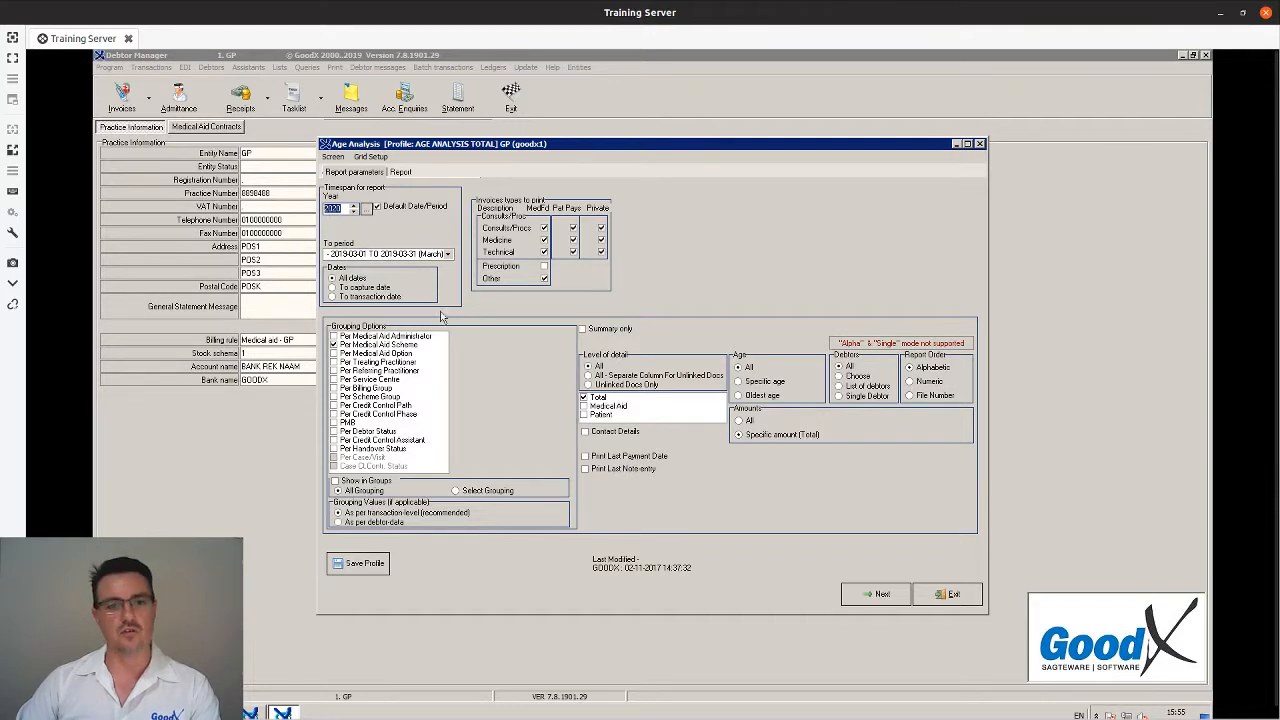
left_click(544, 266)
left_click(448, 254)
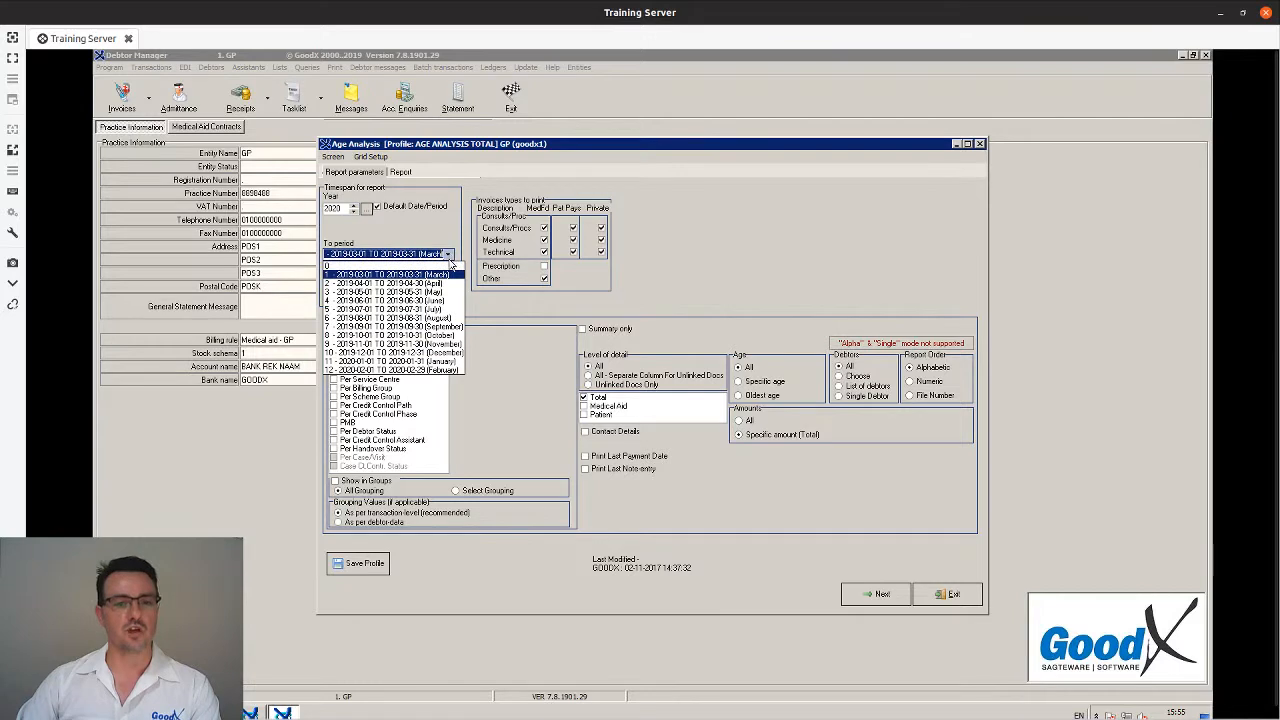
left_click(440, 276)
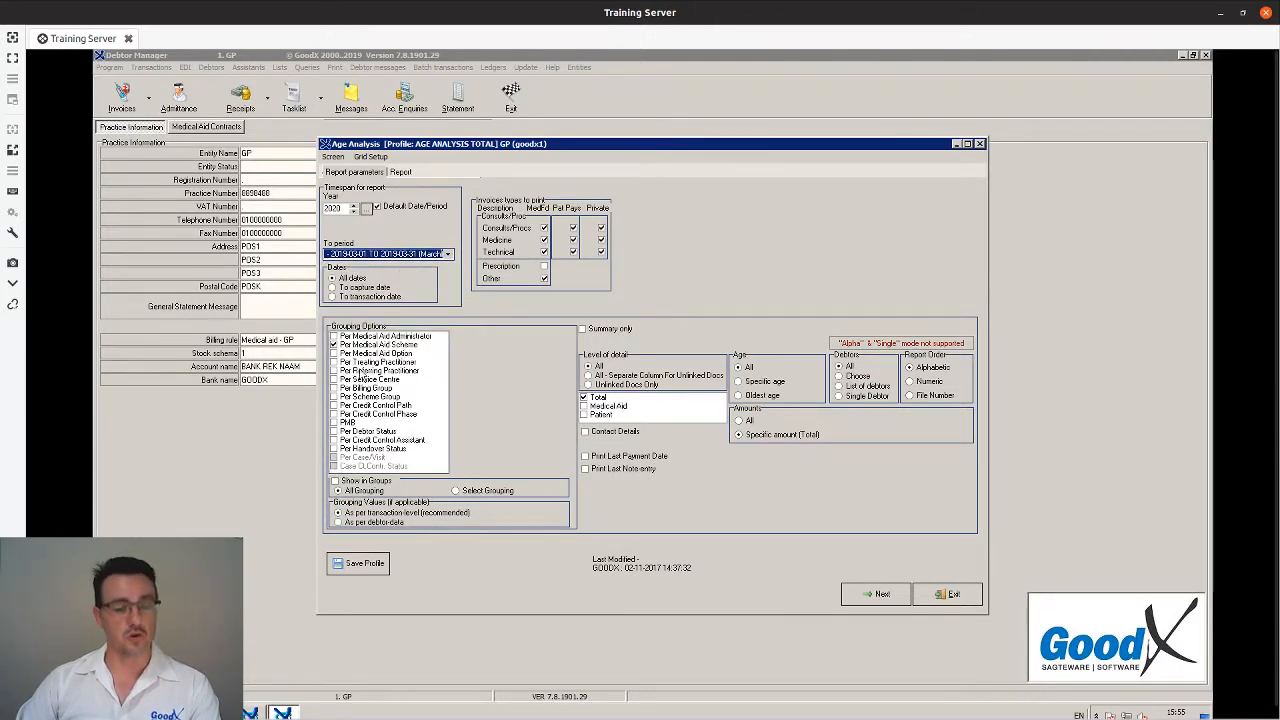
left_click(366, 345)
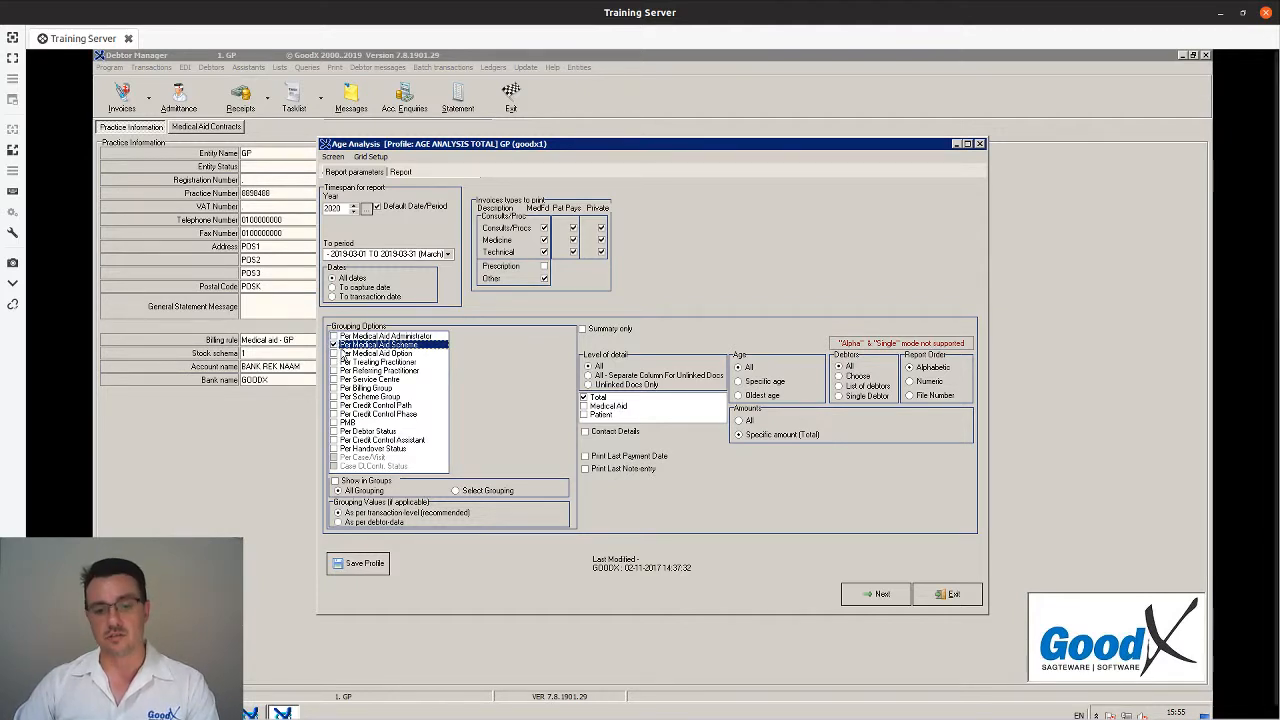
Include Medical Aid and Patient amounts alongside Total in the age analysis, and enable printing the last payment date.
left_click(595, 401)
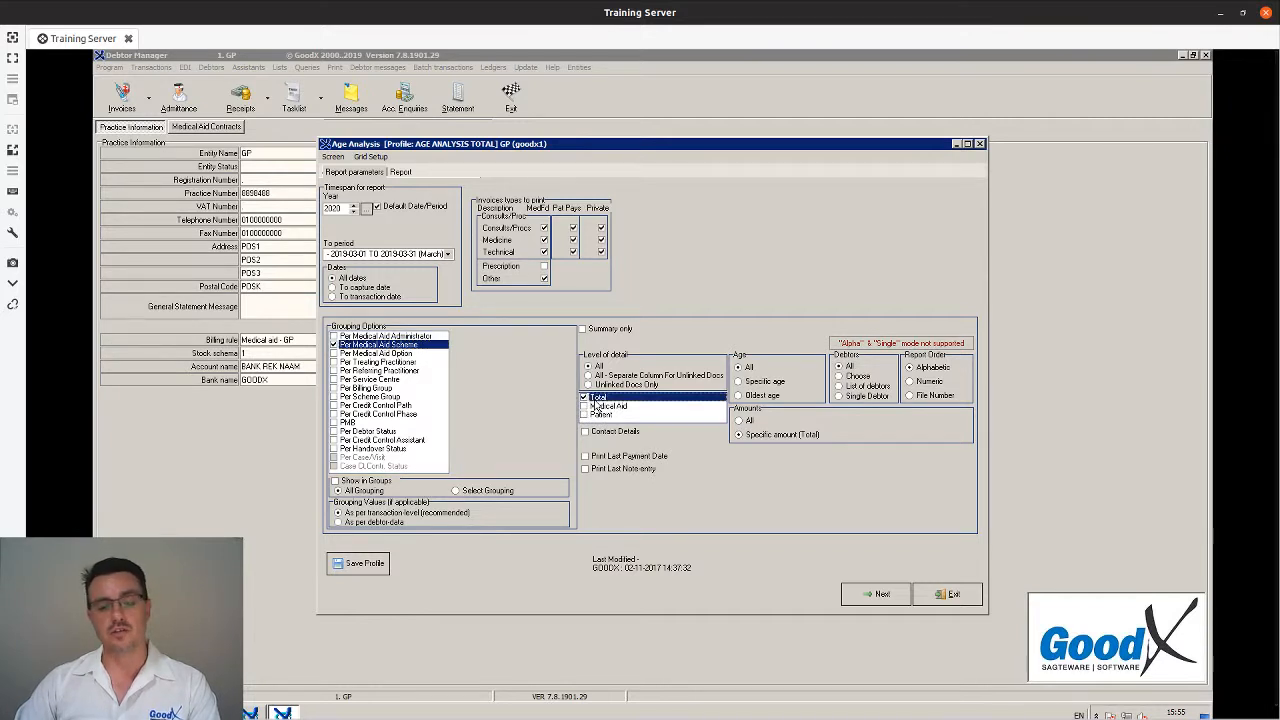
left_click(586, 408)
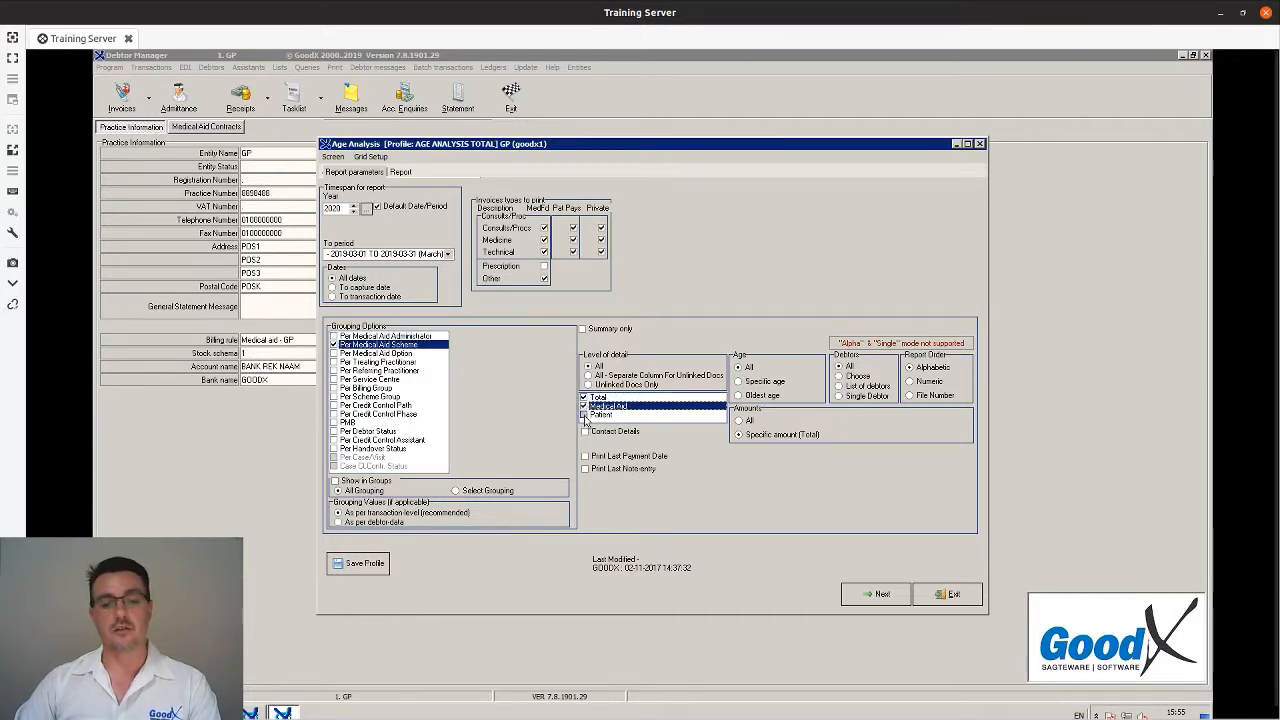
left_click(585, 414)
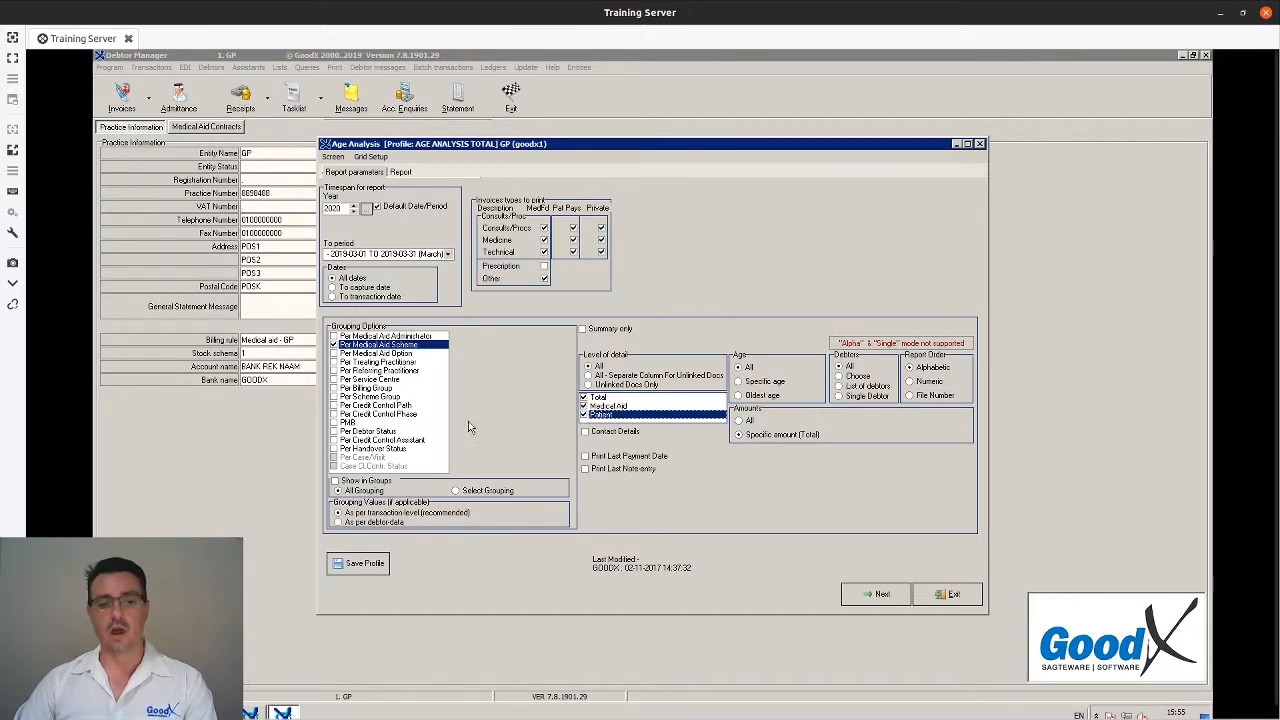
left_click(586, 460)
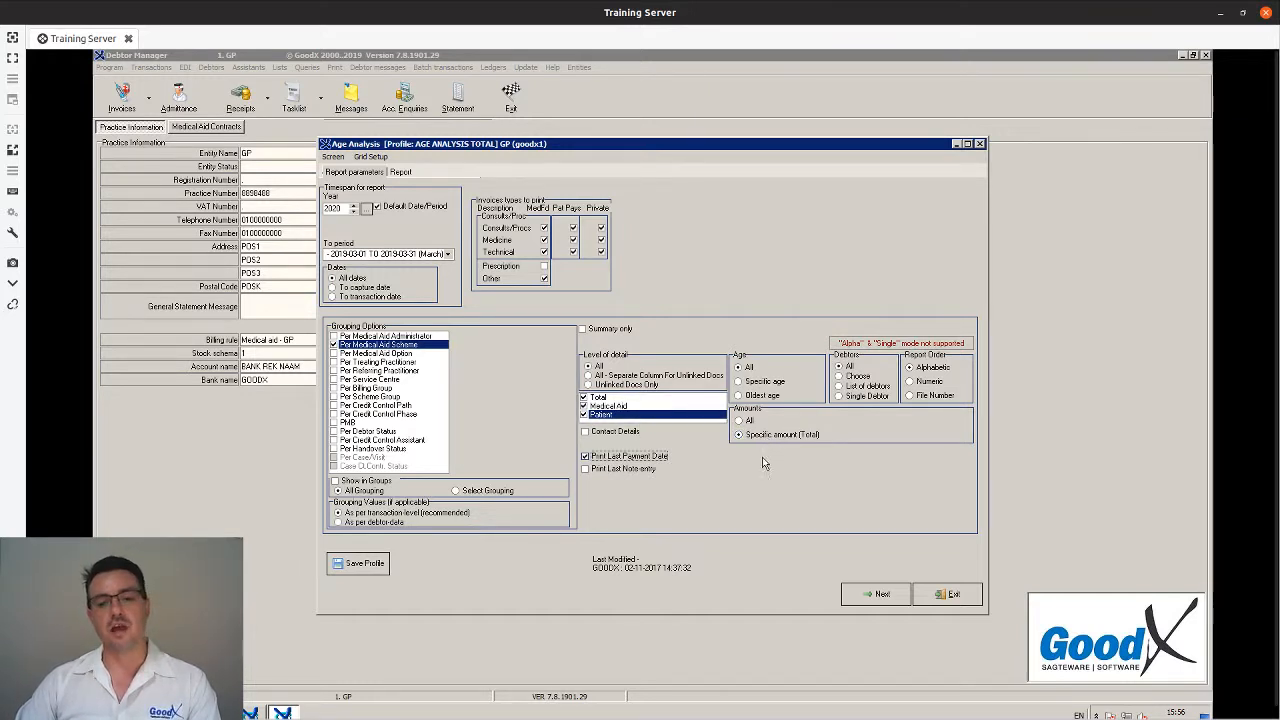
Limit the age analysis to specific ages and add 60 days and 90 days to the included ages.
left_click(762, 395)
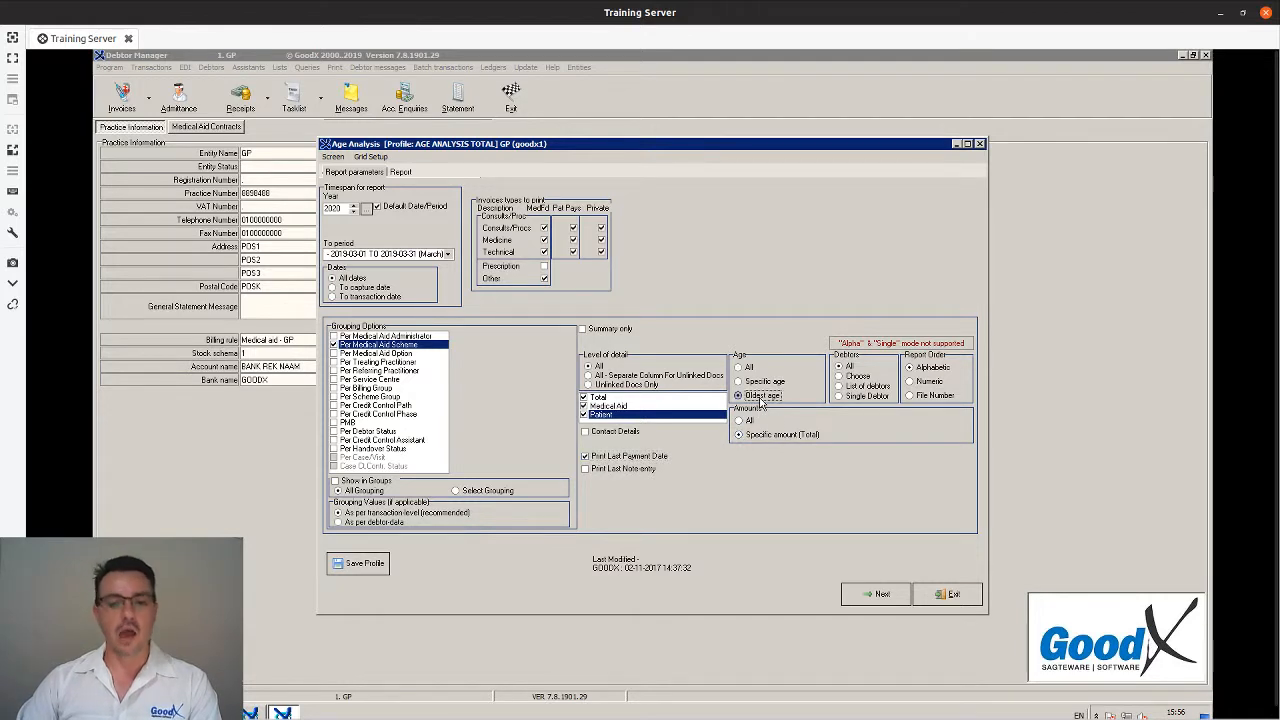
left_click(765, 383)
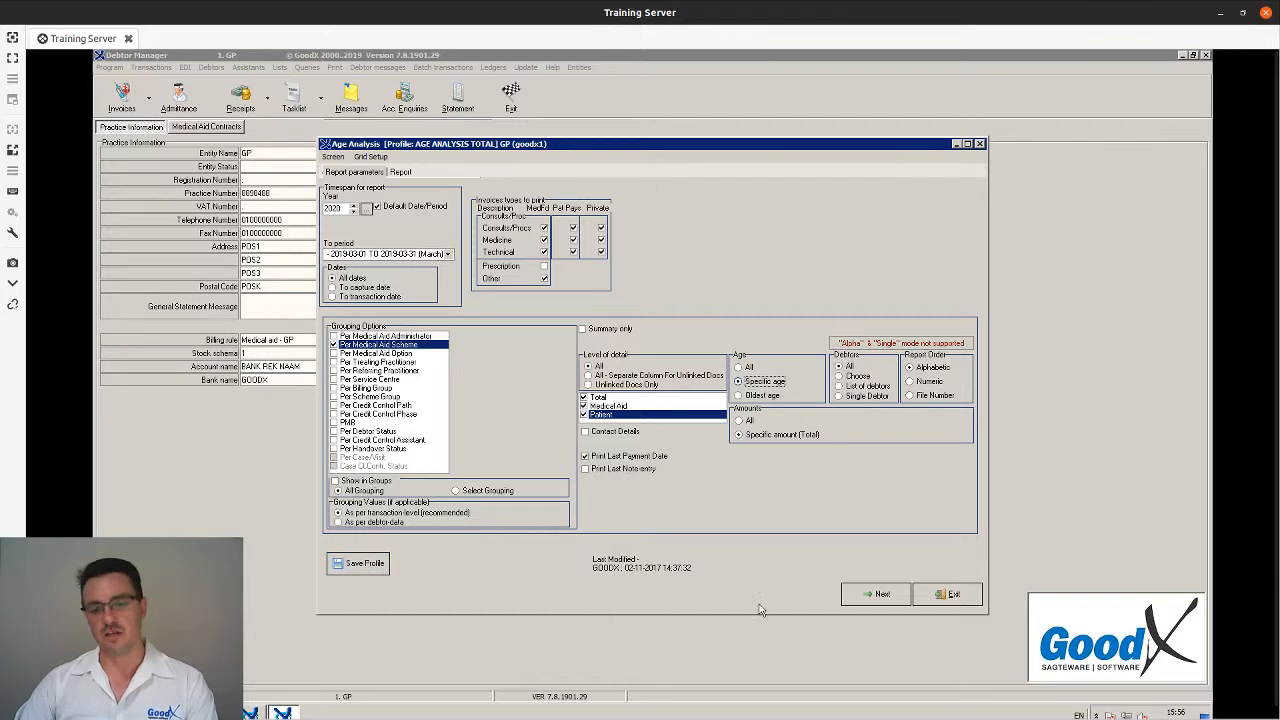
left_click(884, 594)
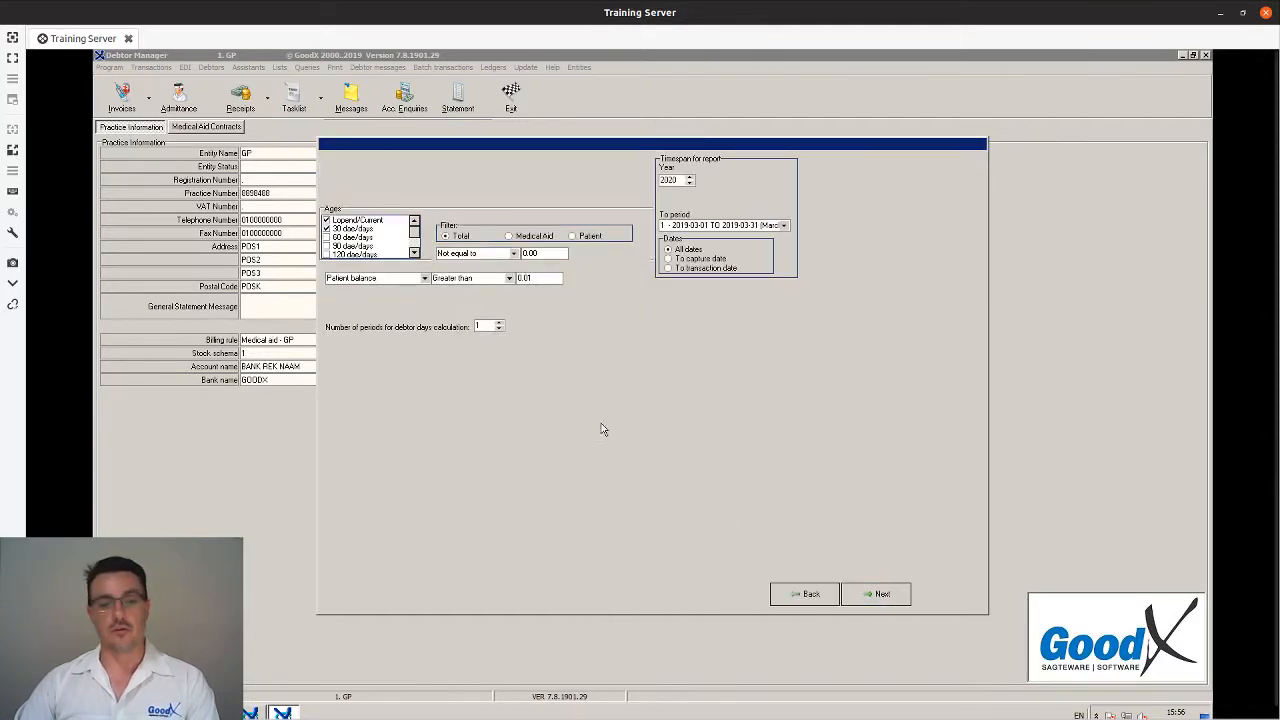
left_click(326, 237)
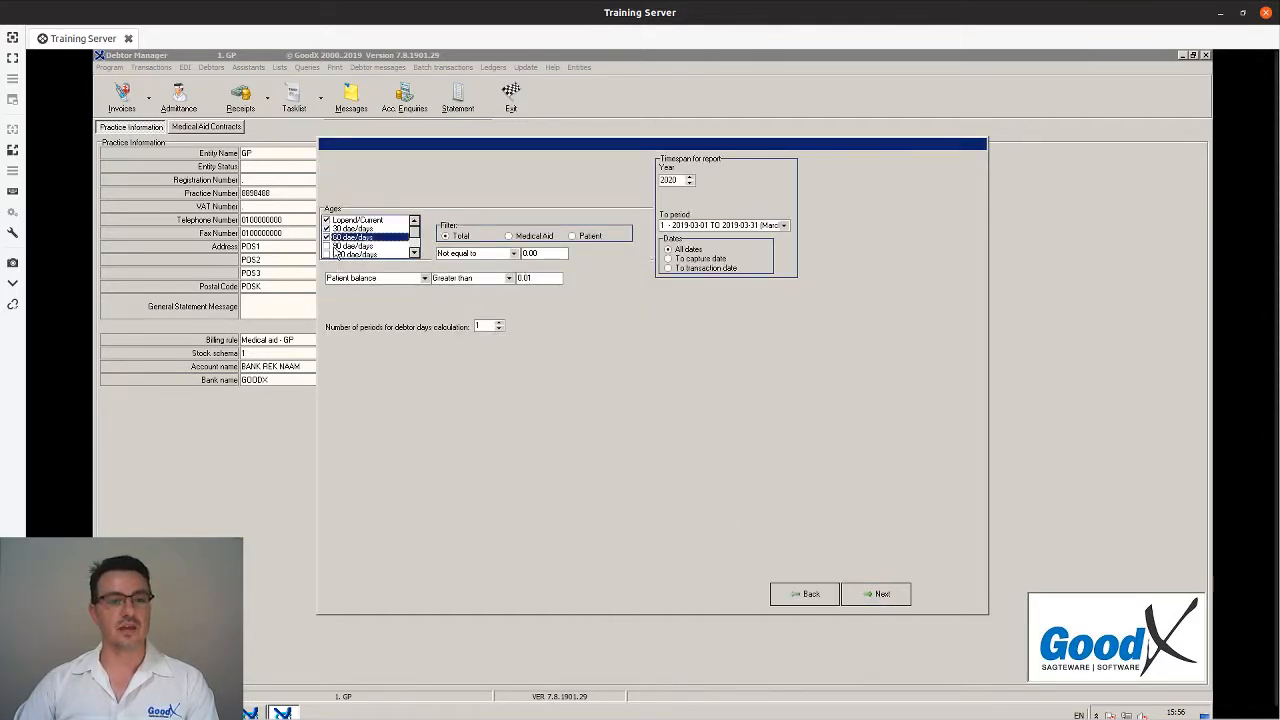
left_click(326, 246)
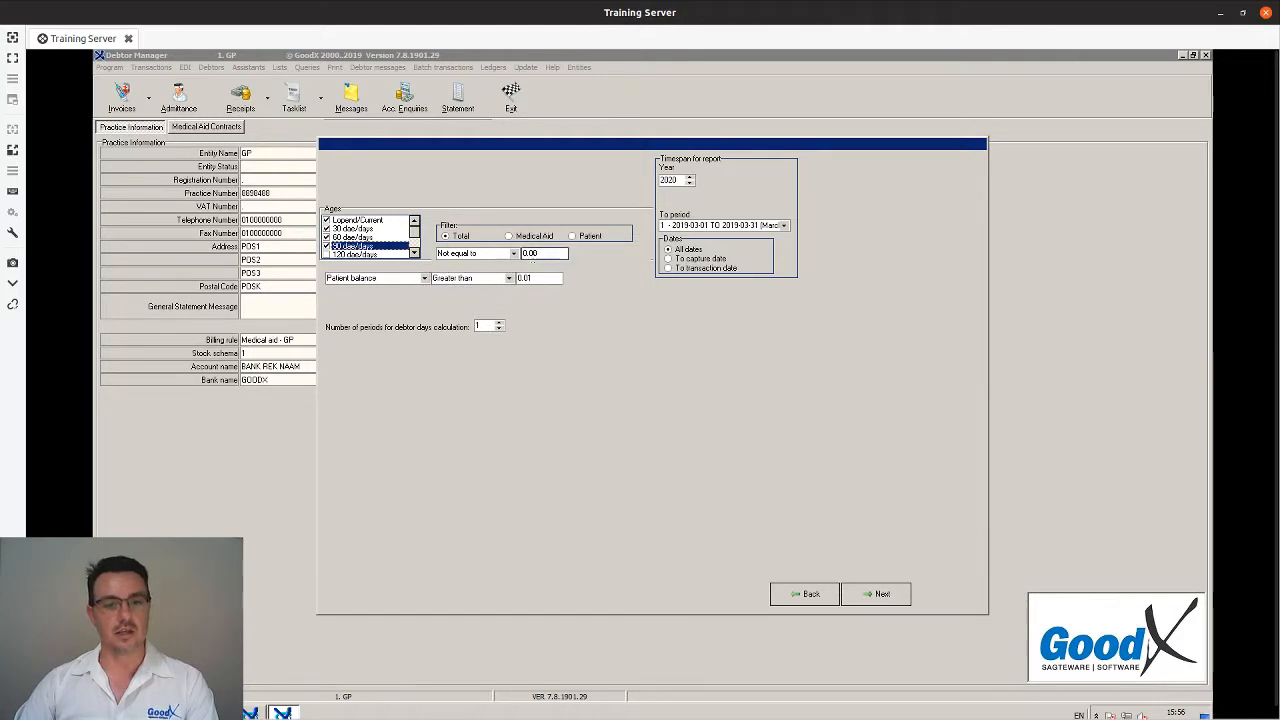
left_click(513, 254)
left_click(486, 283)
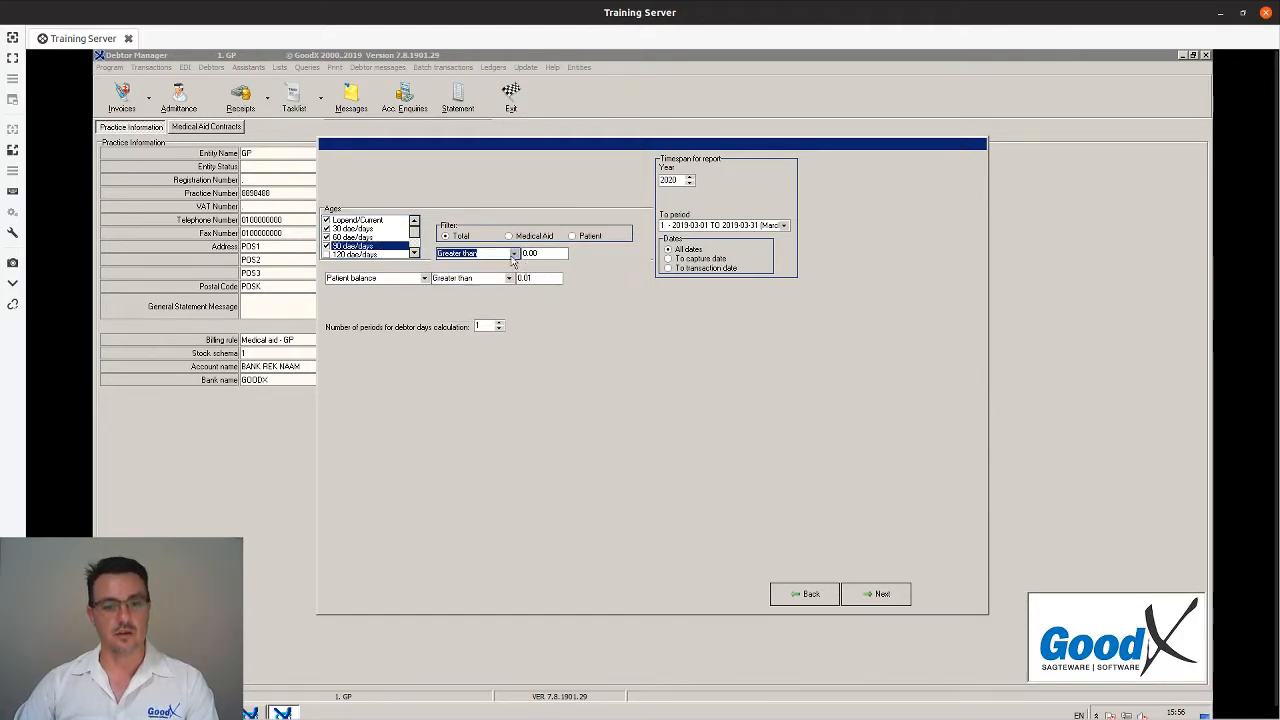
left_click(513, 254)
left_click(498, 273)
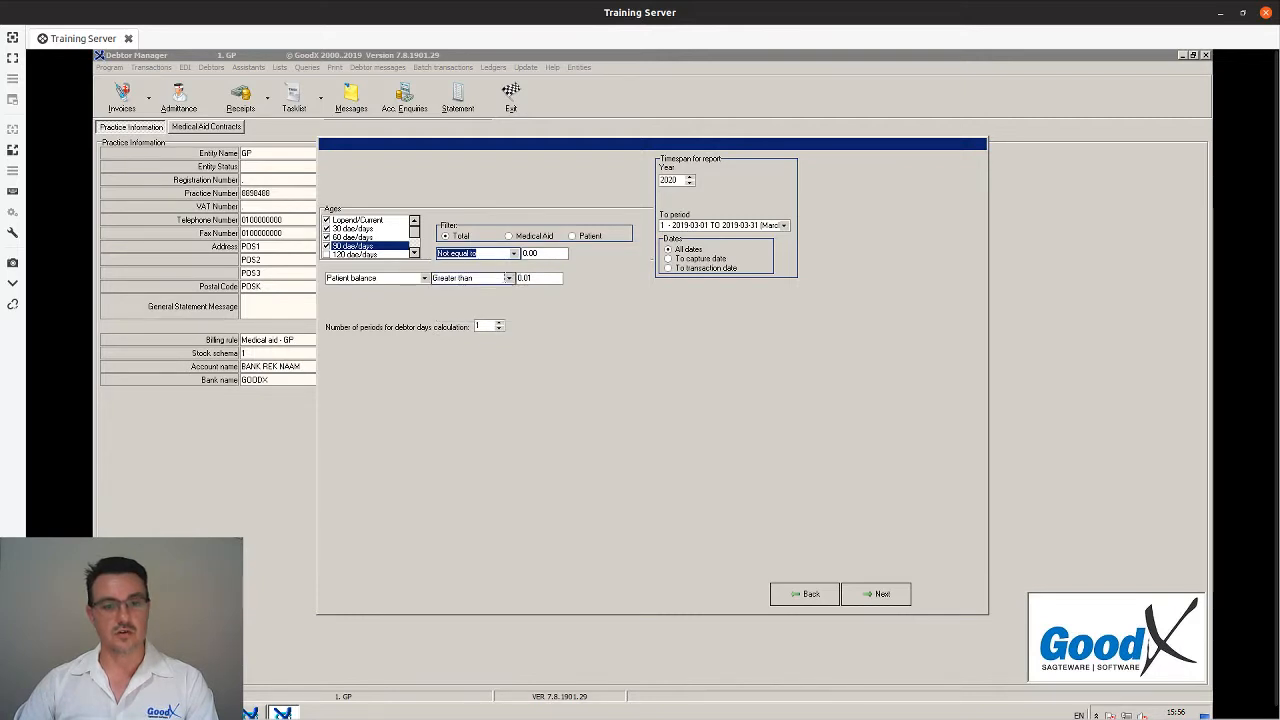
Set the balance condition to Total (Account balance) Not equal to 0.00.
left_click(510, 278)
left_click(424, 278)
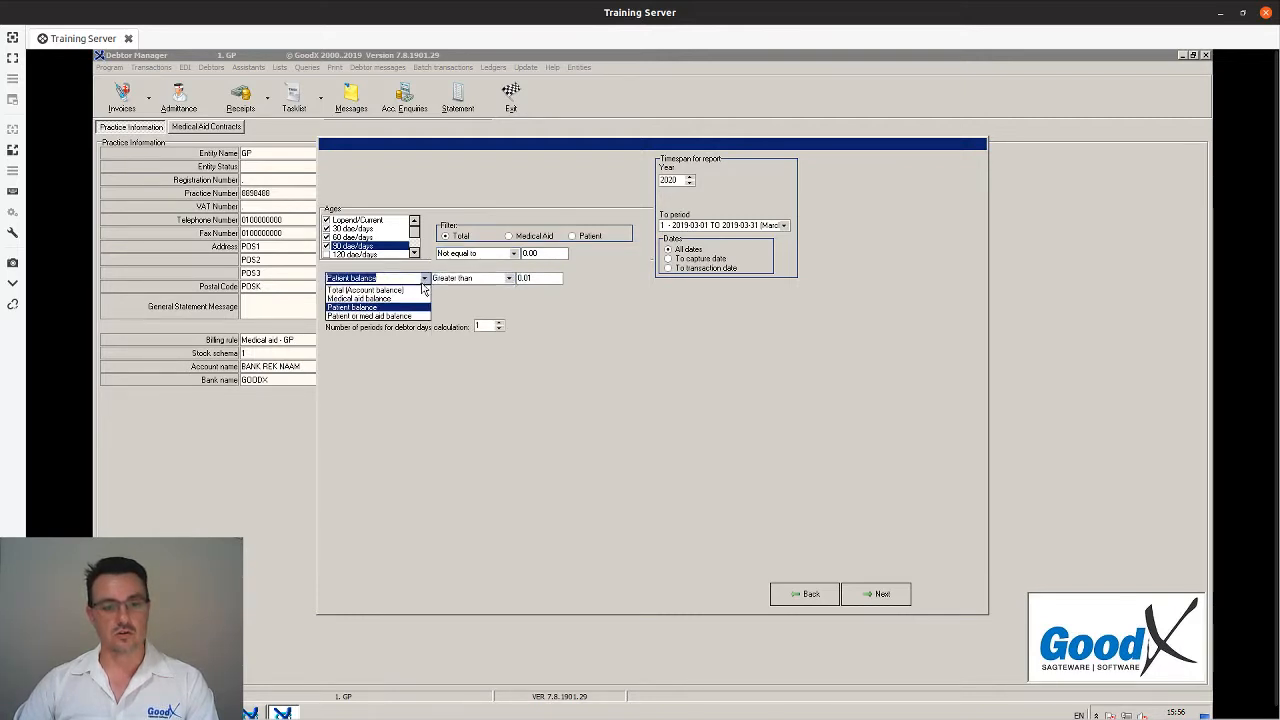
left_click(436, 299)
left_click(509, 278)
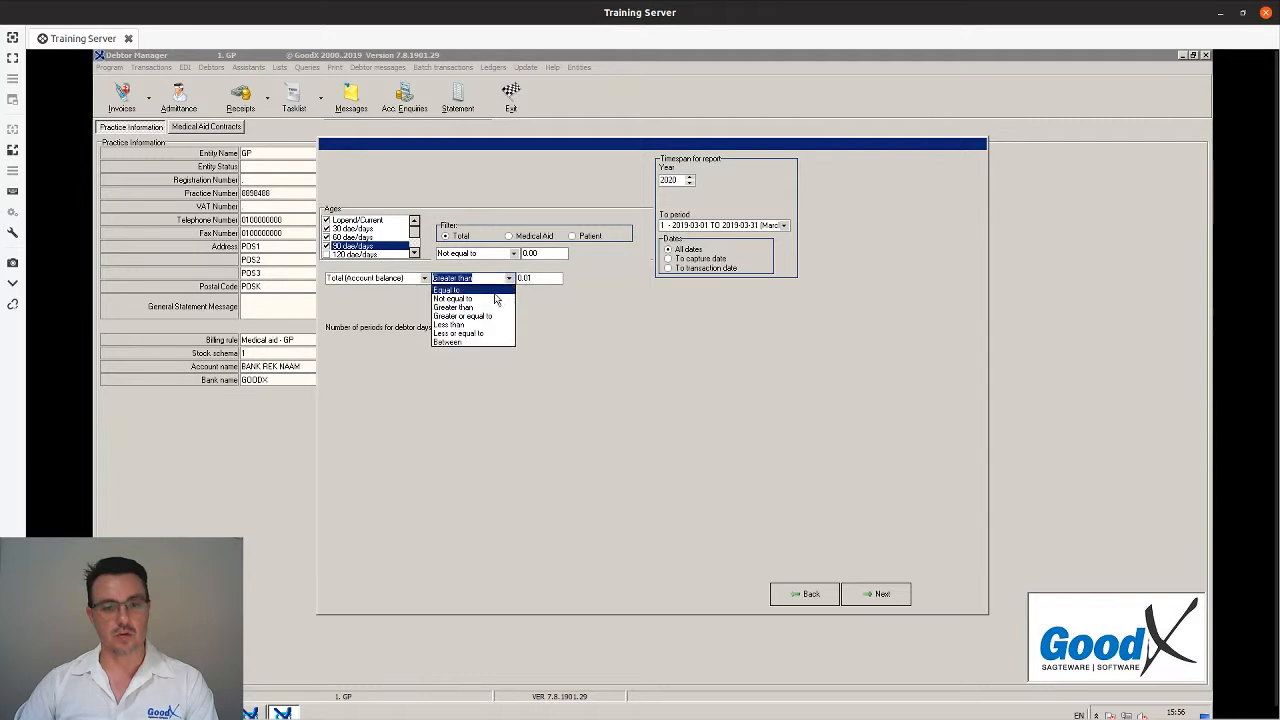
left_click(491, 299)
double_click(528, 279)
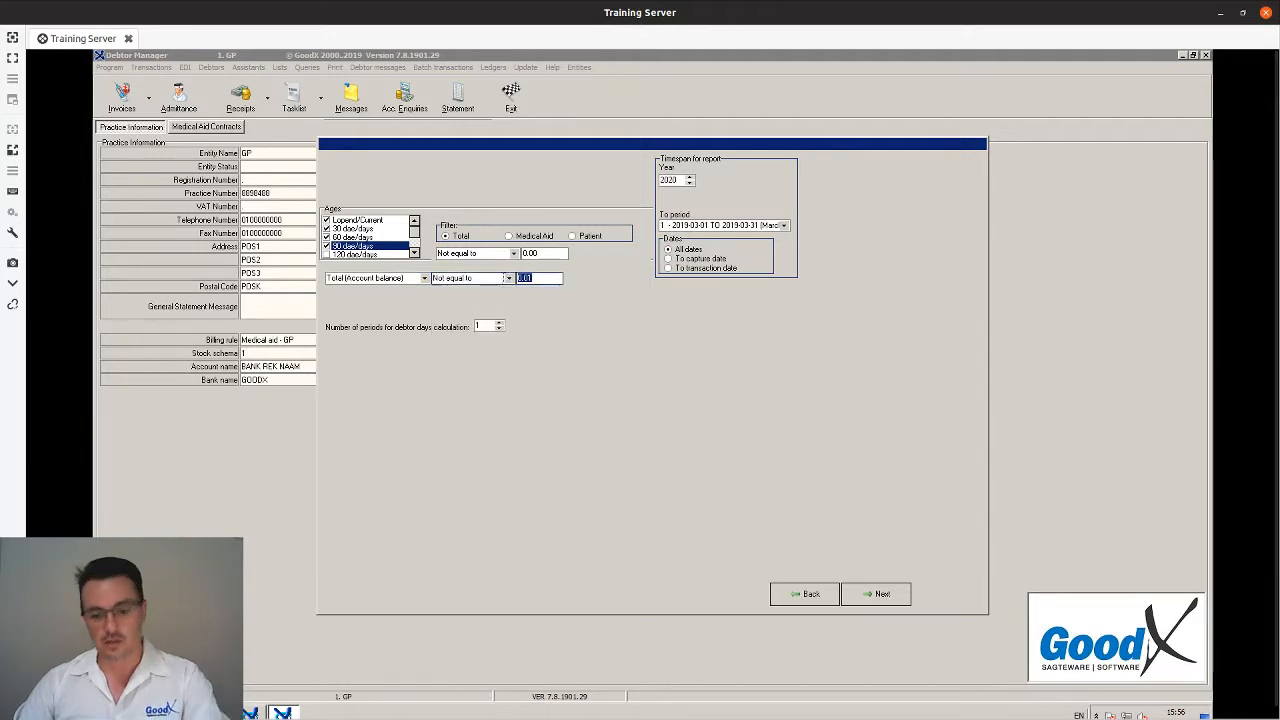
type("0")
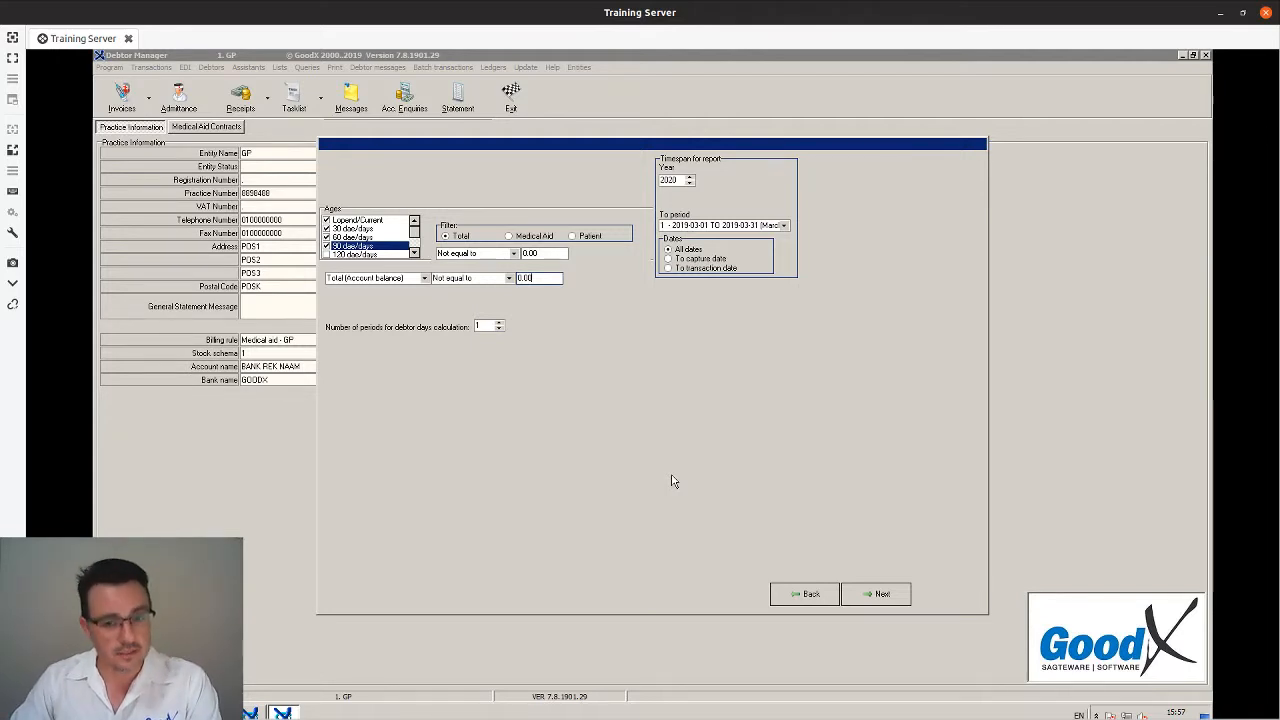
Add 120 days to the included ages, run the age analysis and maximise the report window.
left_click(326, 255)
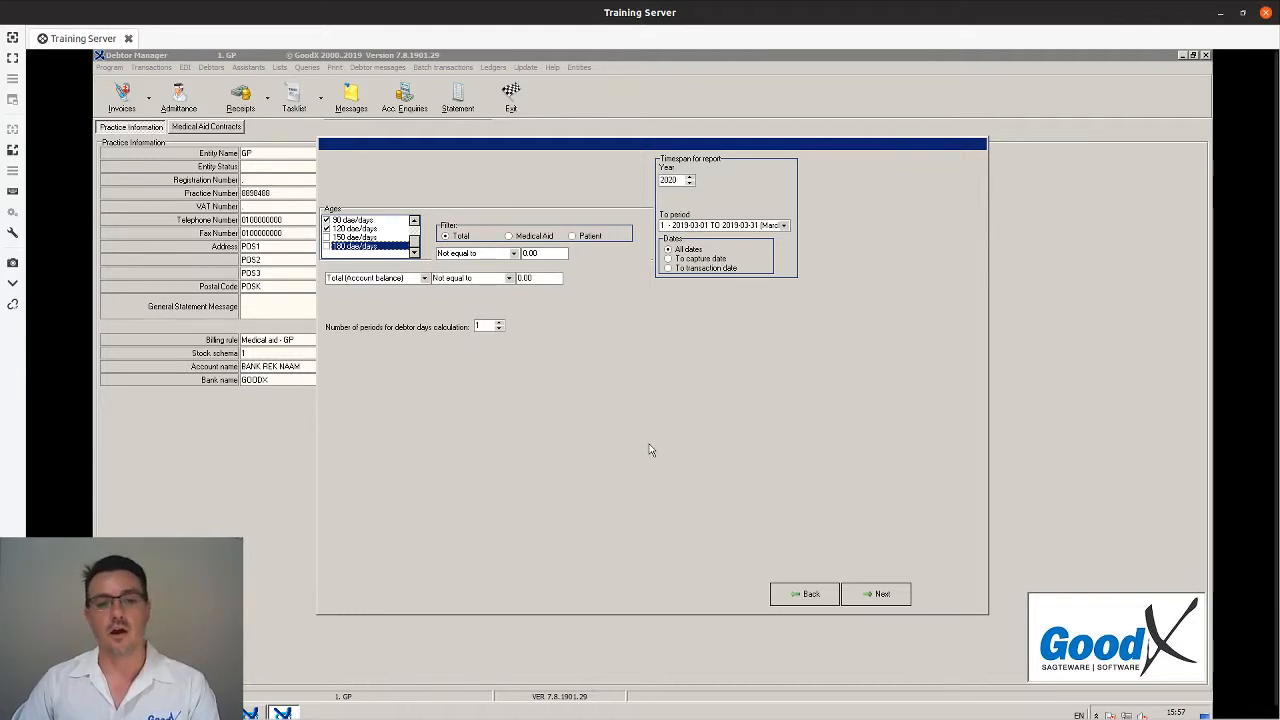
left_click(876, 594)
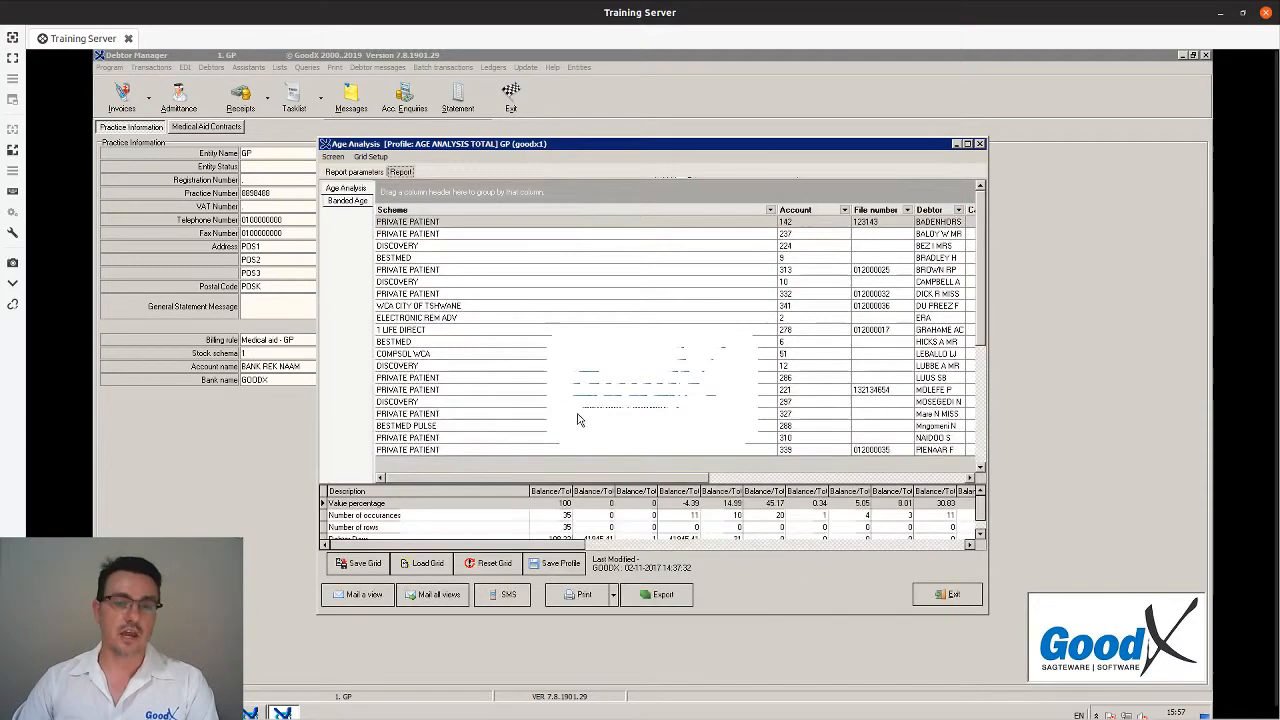
double_click(486, 145)
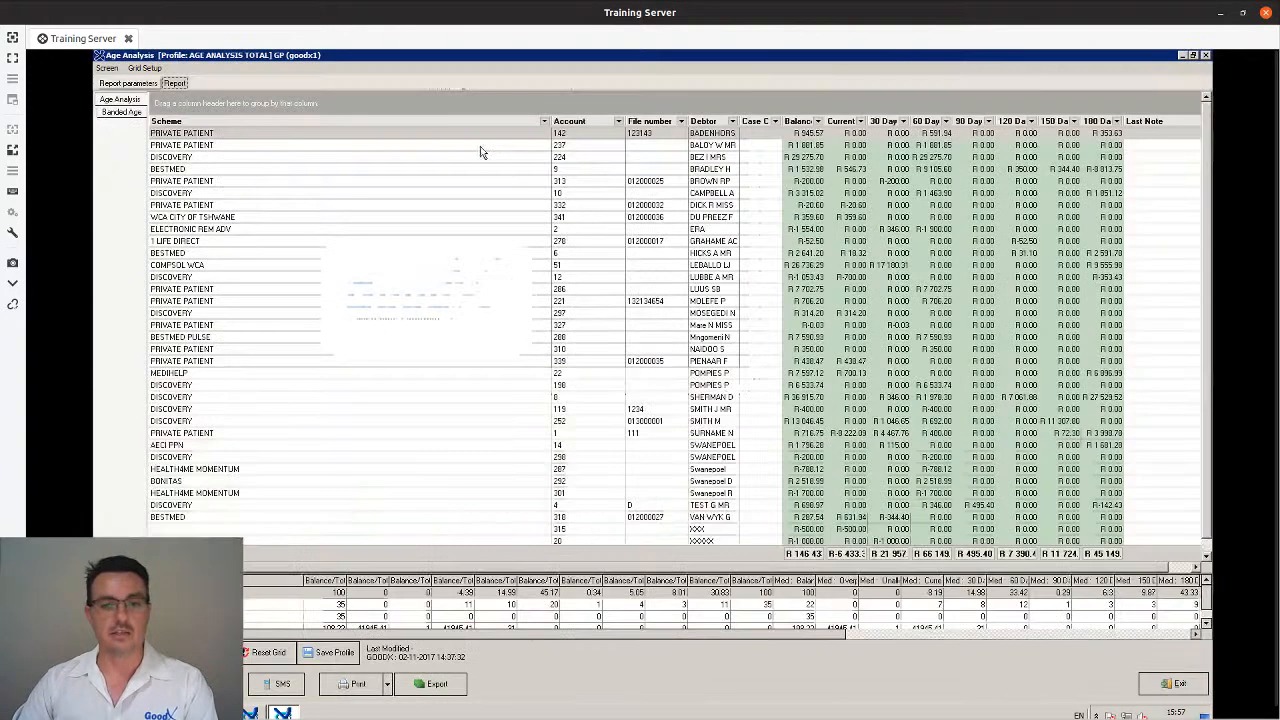
Group the age analysis by Scheme and expand all groups to review the balances under each scheme.
left_click(197, 135)
left_click_drag(203, 124, 185, 103)
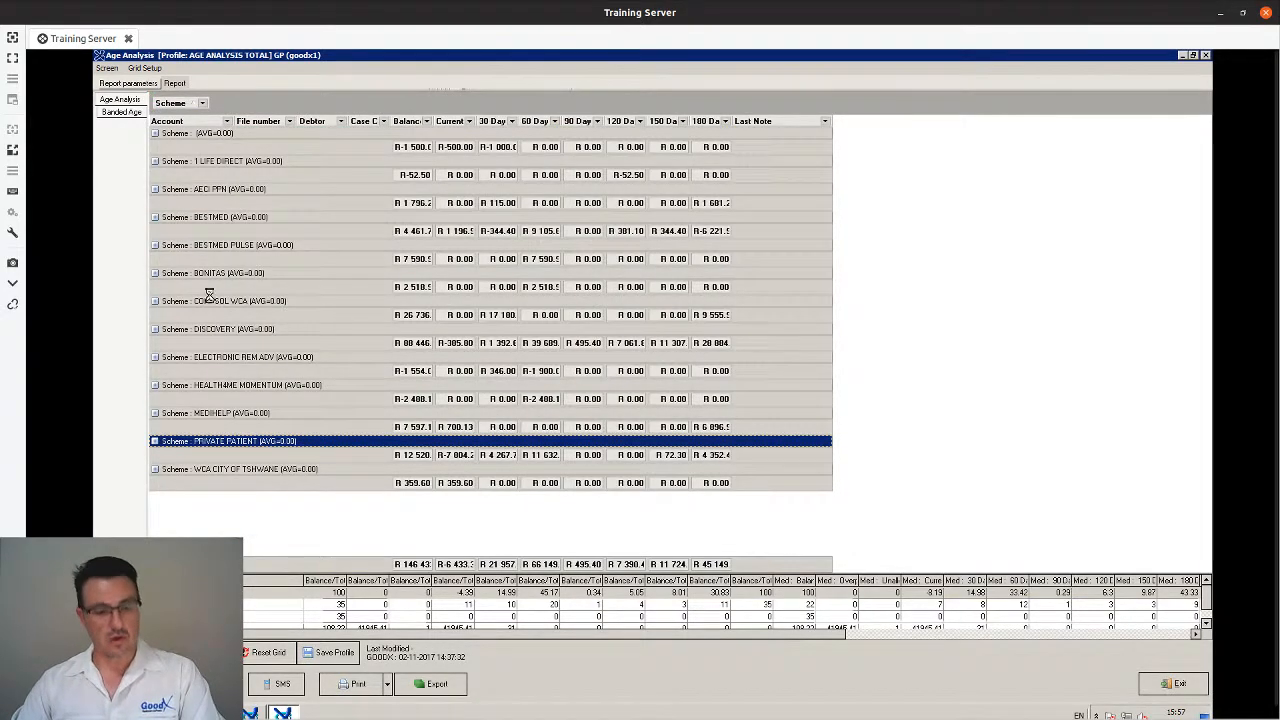
key("ctrl+e")
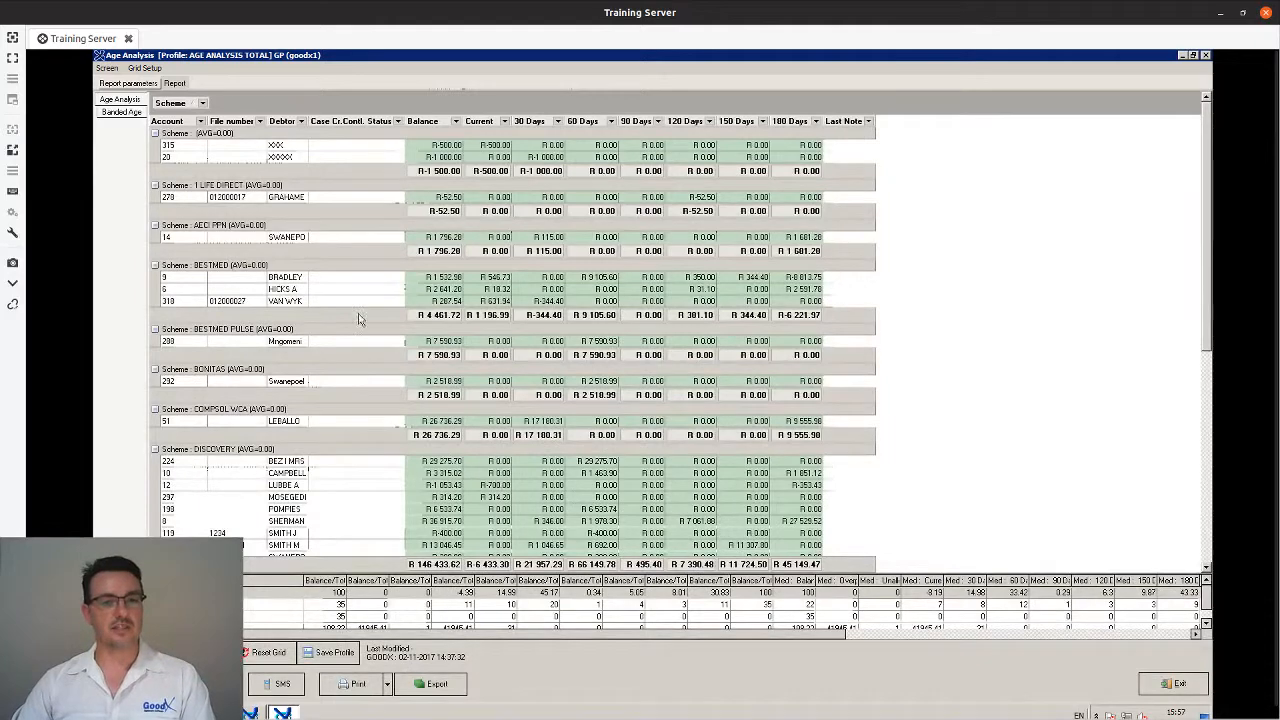
scroll(436, 328, "down", 1)
scroll(436, 328, "down", 2)
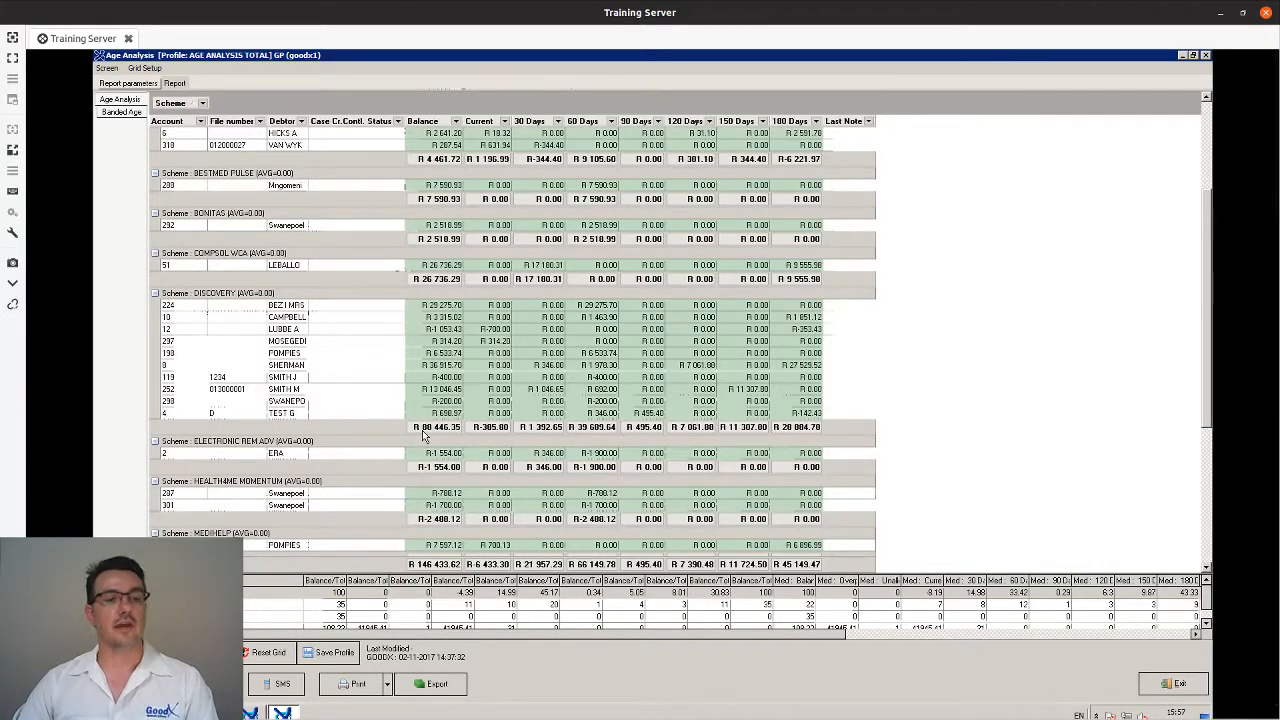
scroll(422, 432, "down", 4)
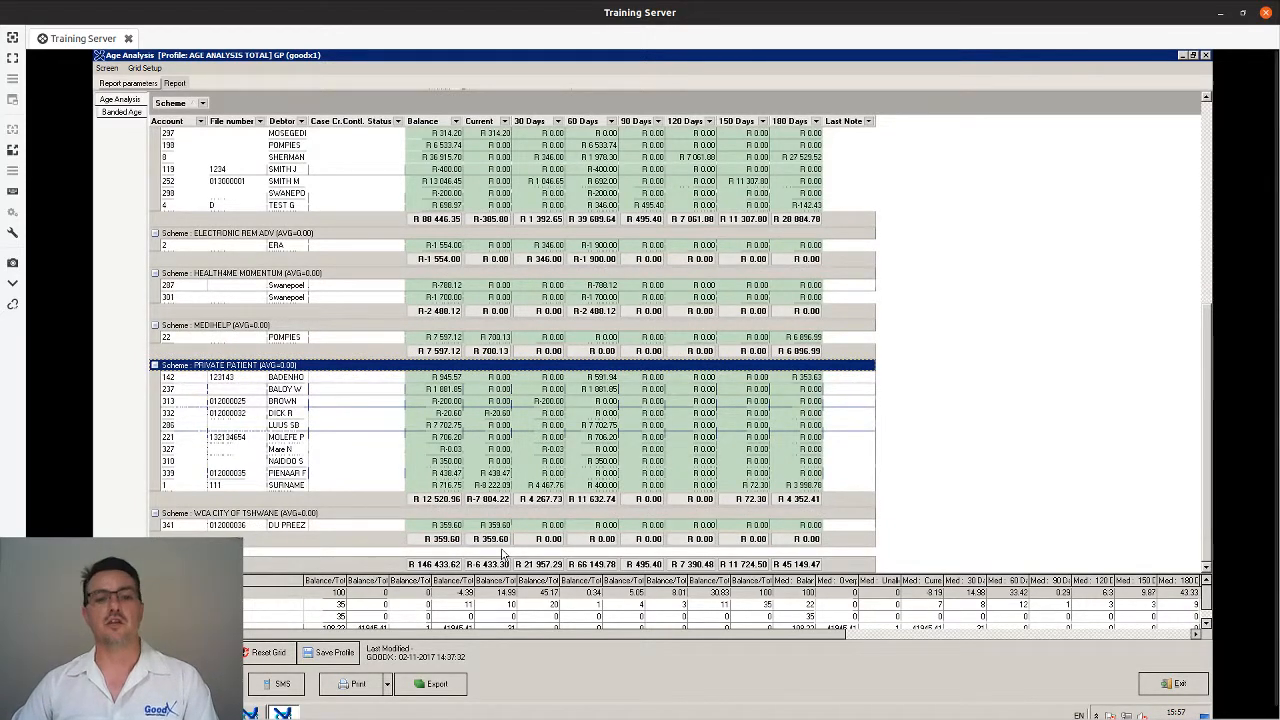
Review the balances and age totals under each scheme, and close the age analysis report and its profile list.
scroll(487, 380, "up", 7)
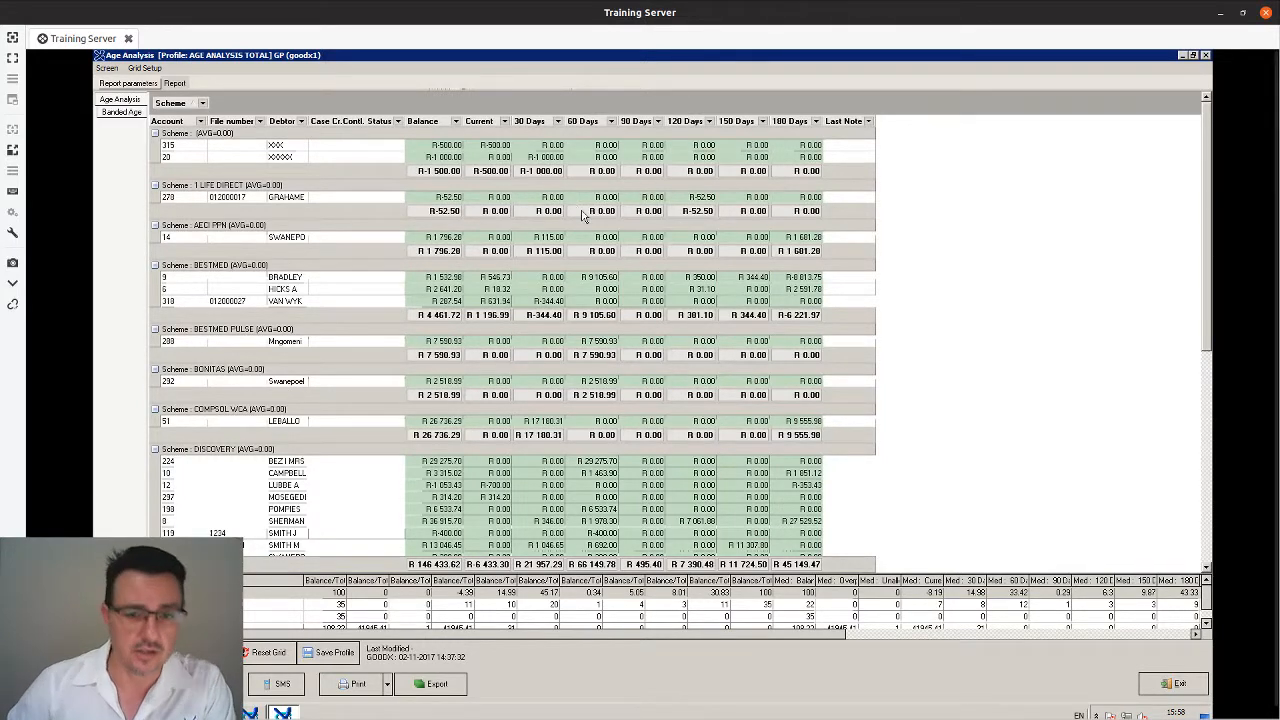
scroll(565, 260, "down", 5)
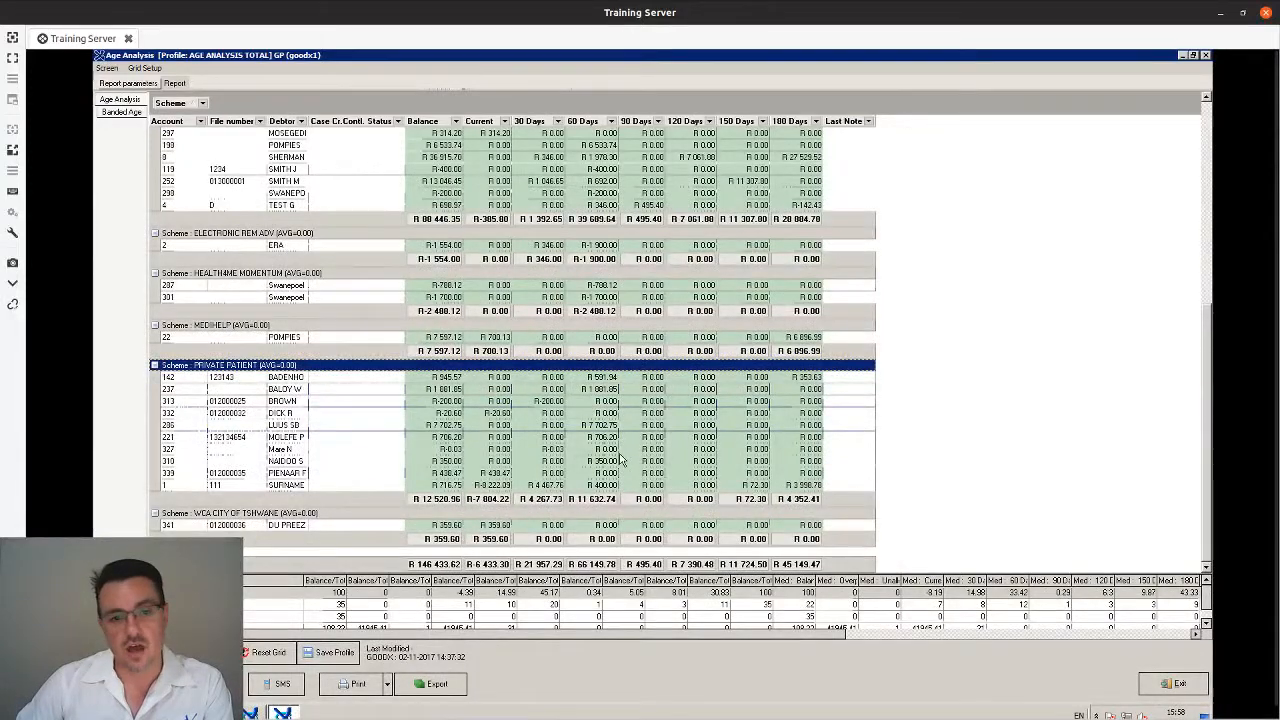
scroll(620, 458, "up", 1)
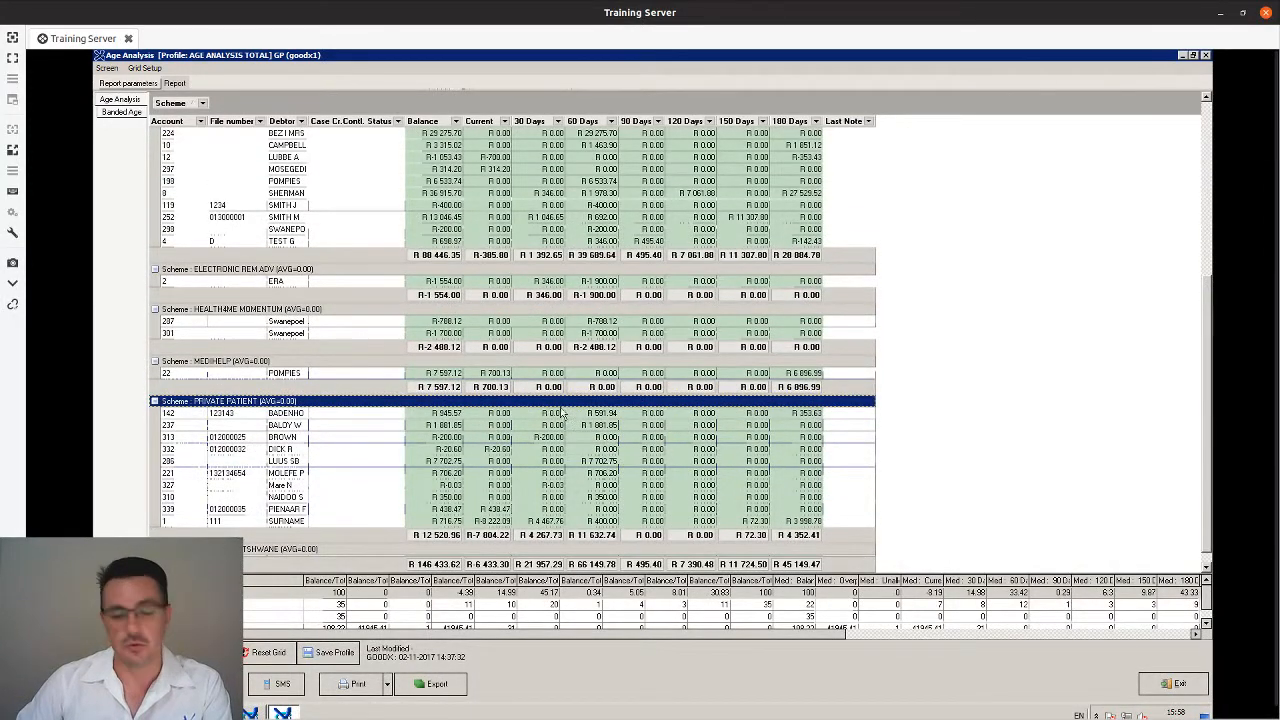
scroll(560, 400, "down", 1)
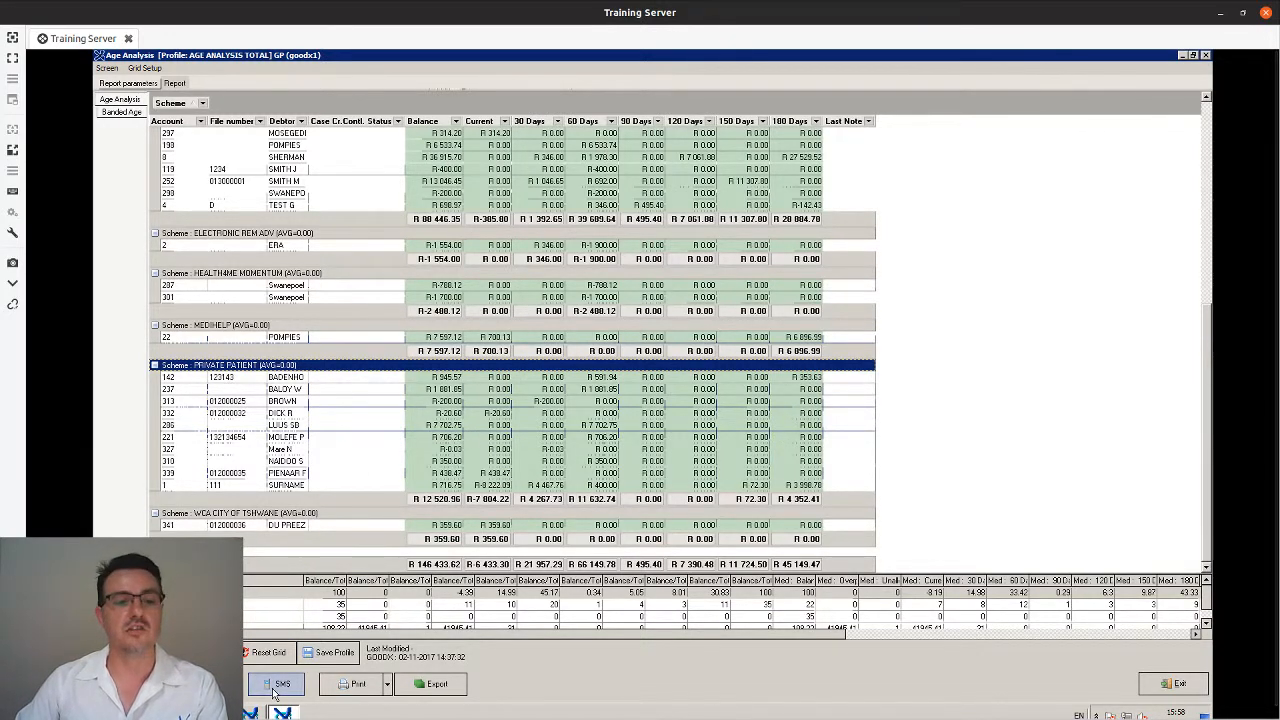
left_click(1186, 690)
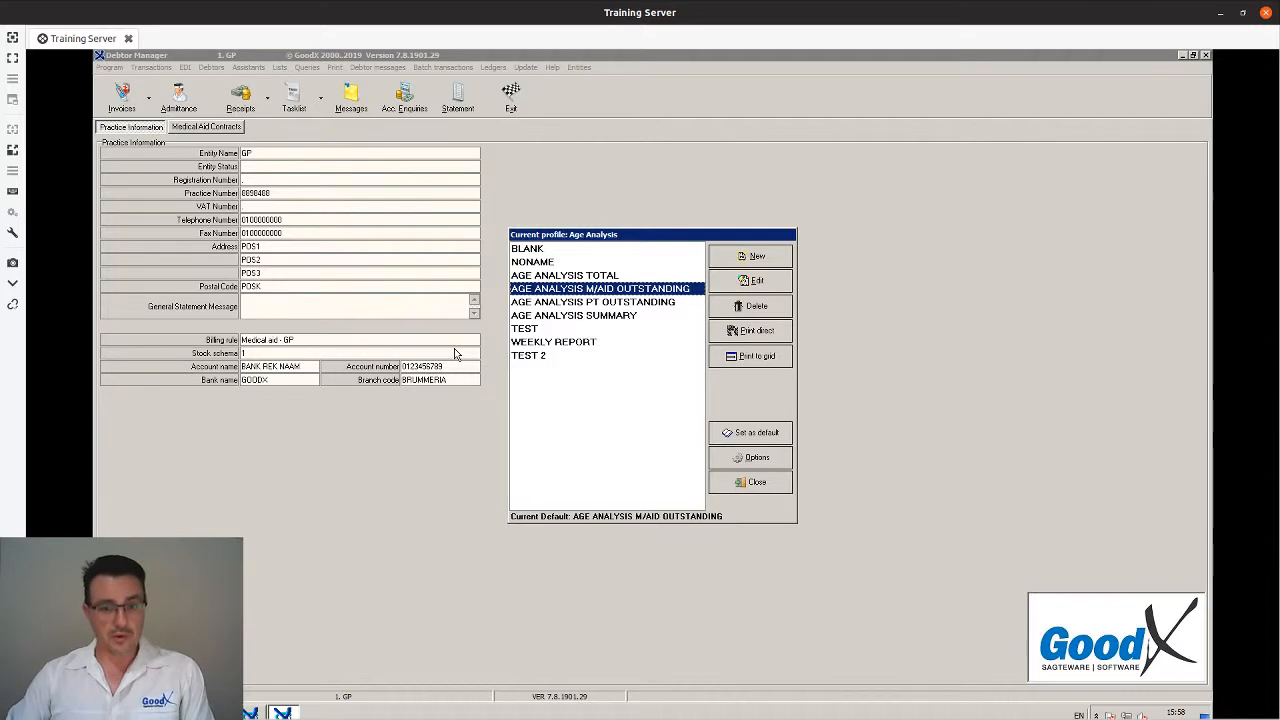
left_click(750, 481)
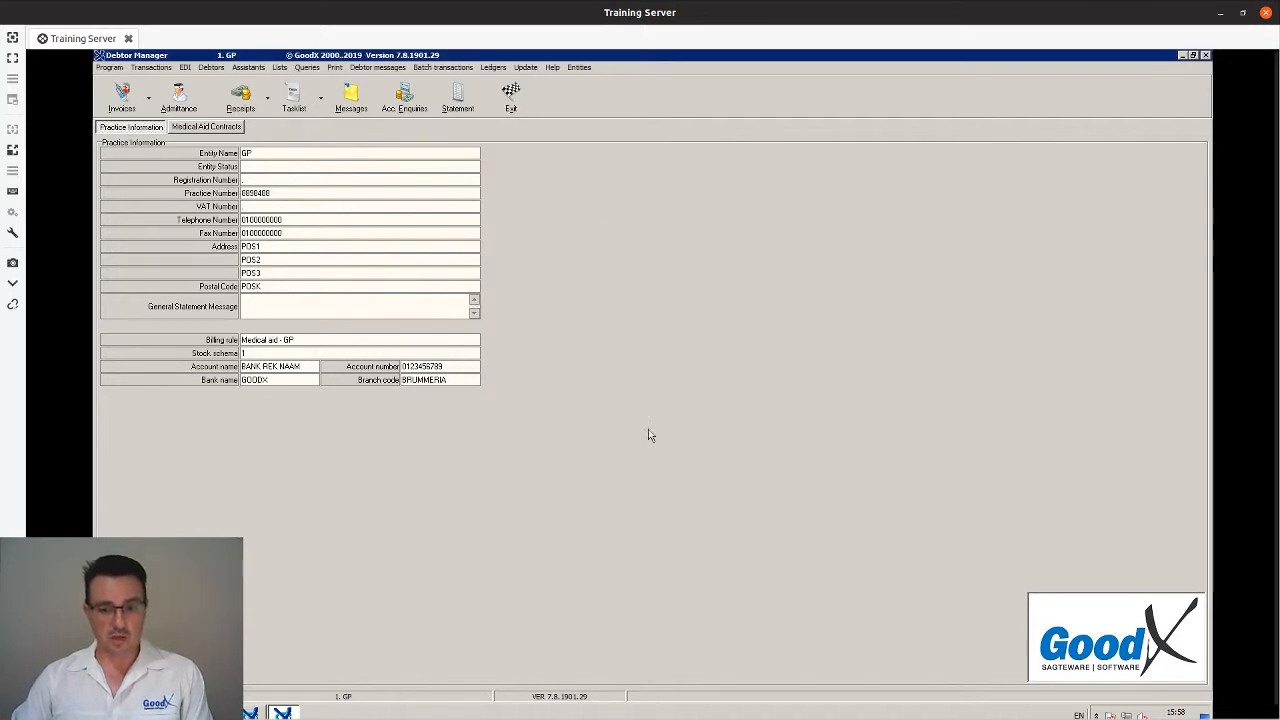
left_click(335, 67)
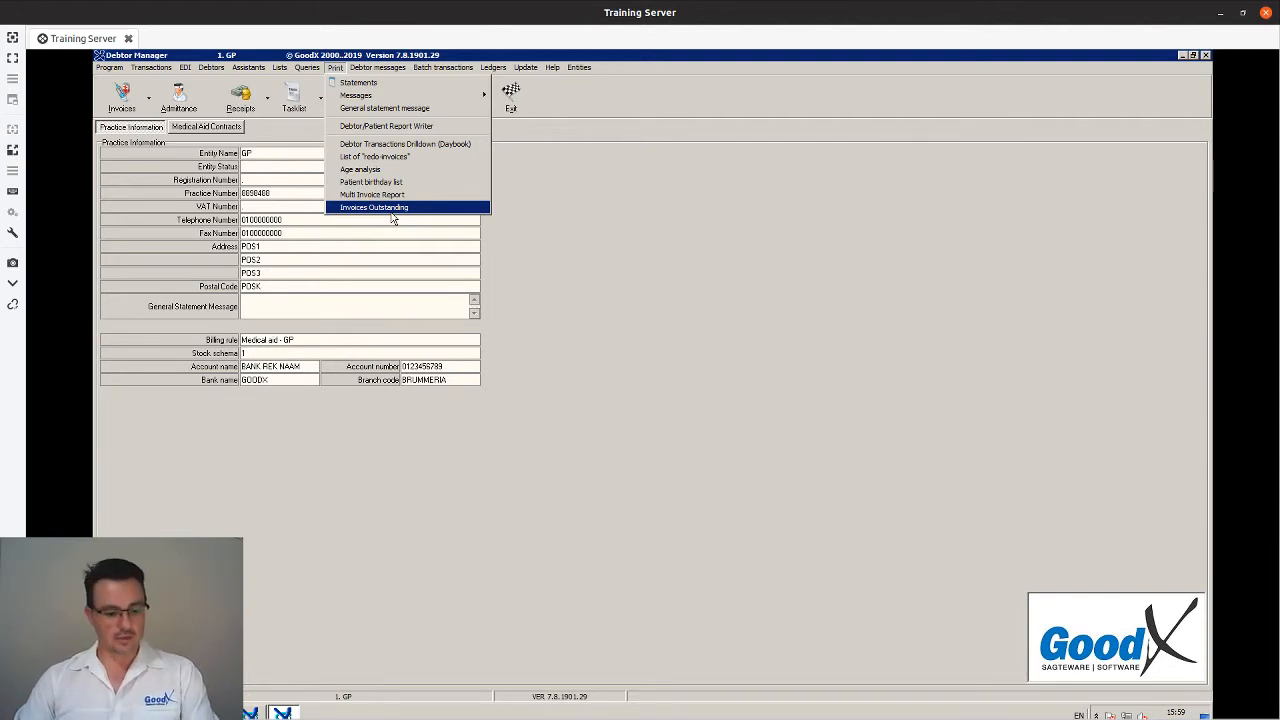
left_click(912, 433)
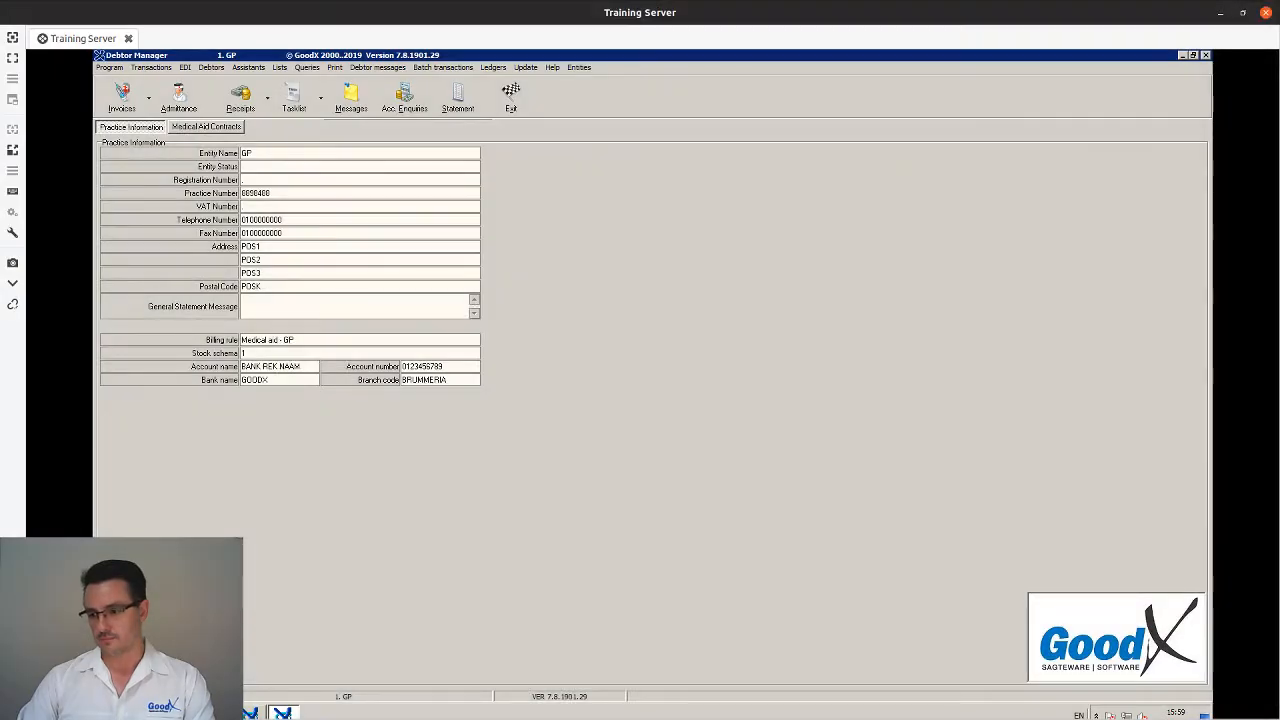
key("alt")
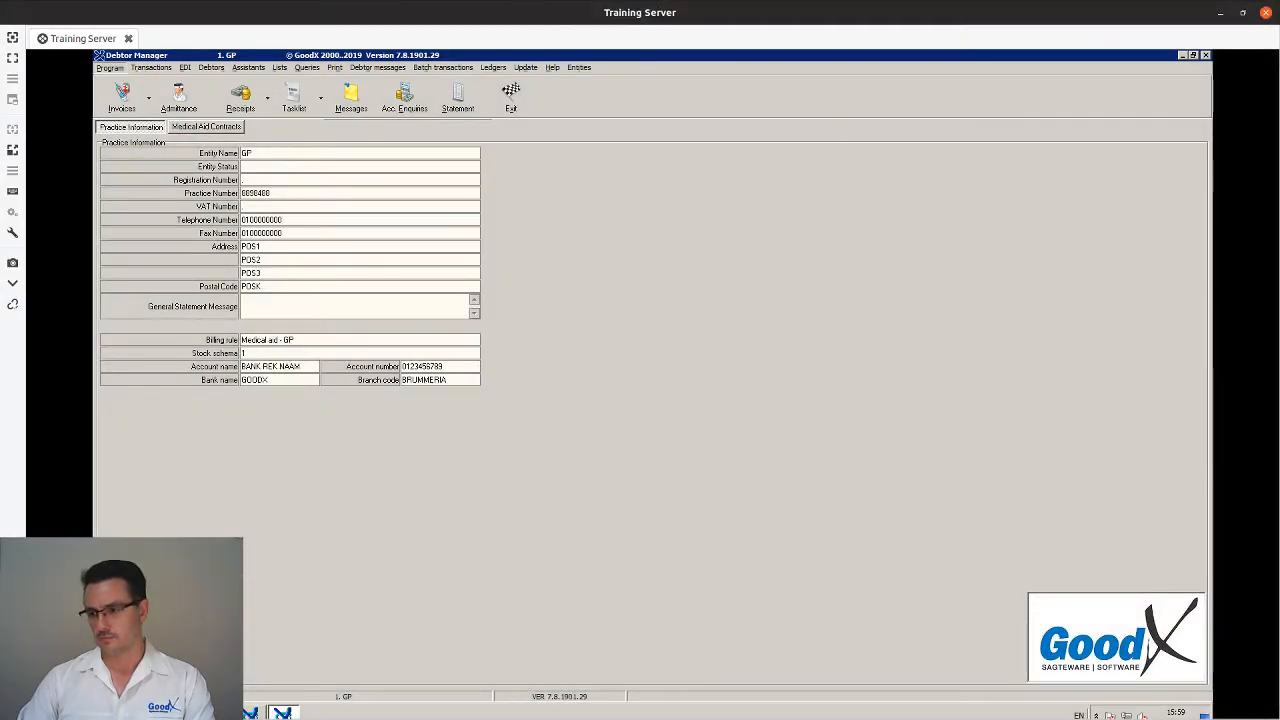
key("alt+Tab")
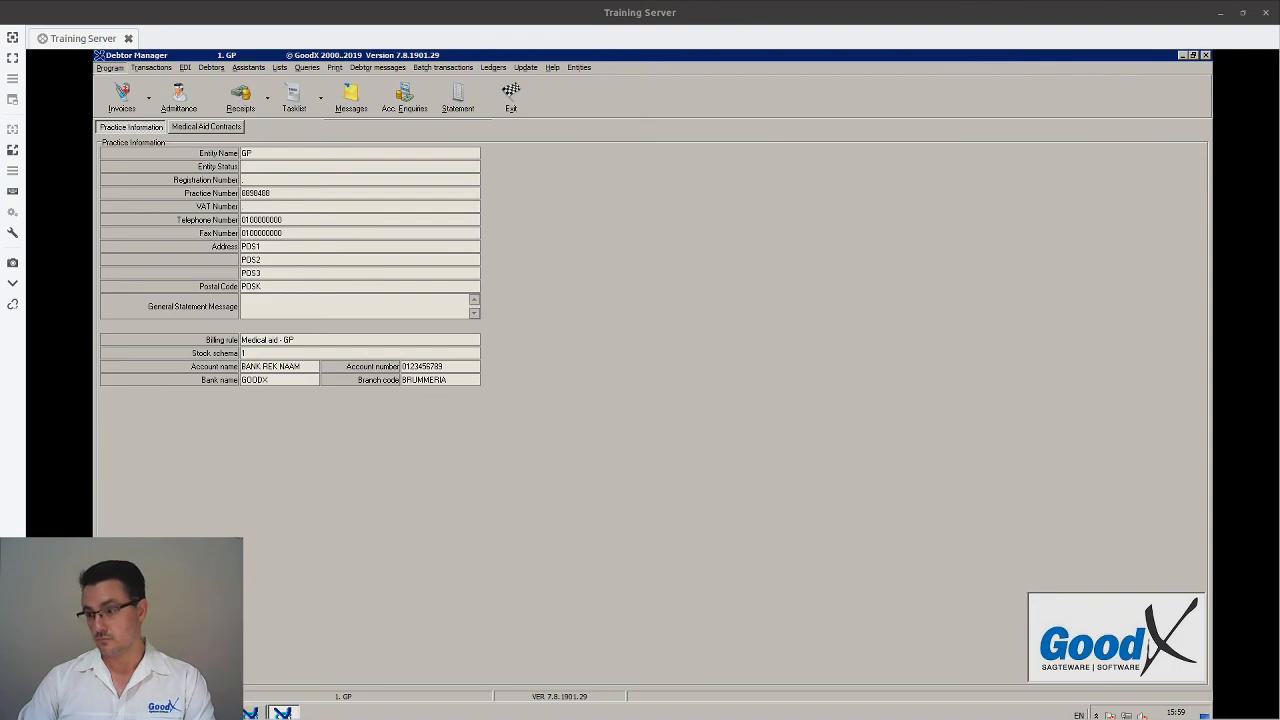